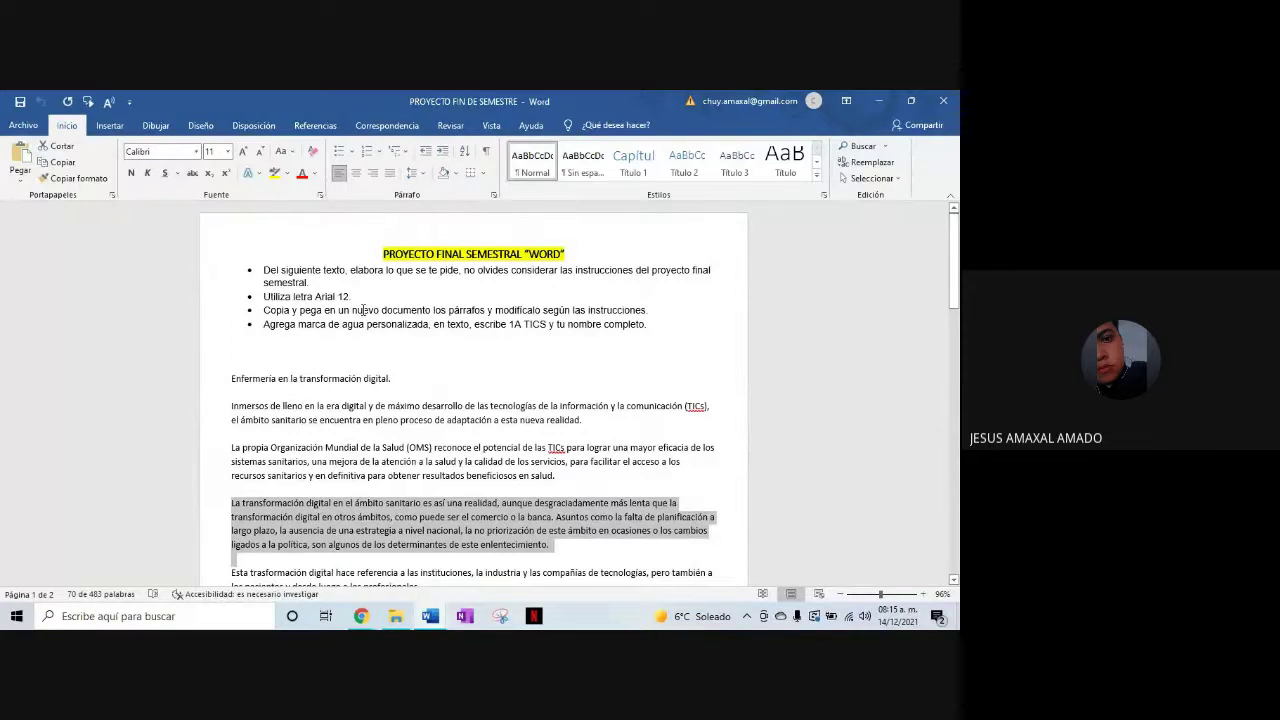
Switch from the assignment document to Documento1, which holds the pasted nursing essay
{"action": "scroll", "coordinate": [401, 298], "scroll_direction": "down", "scroll_amount": 1}
{"action": "scroll", "coordinate": [401, 298], "scroll_direction": "down", "scroll_amount": 1}
{"action": "scroll", "coordinate": [401, 298], "scroll_direction": "down", "scroll_amount": 2}
{"action": "scroll", "coordinate": [401, 298], "scroll_direction": "down", "scroll_amount": 3}
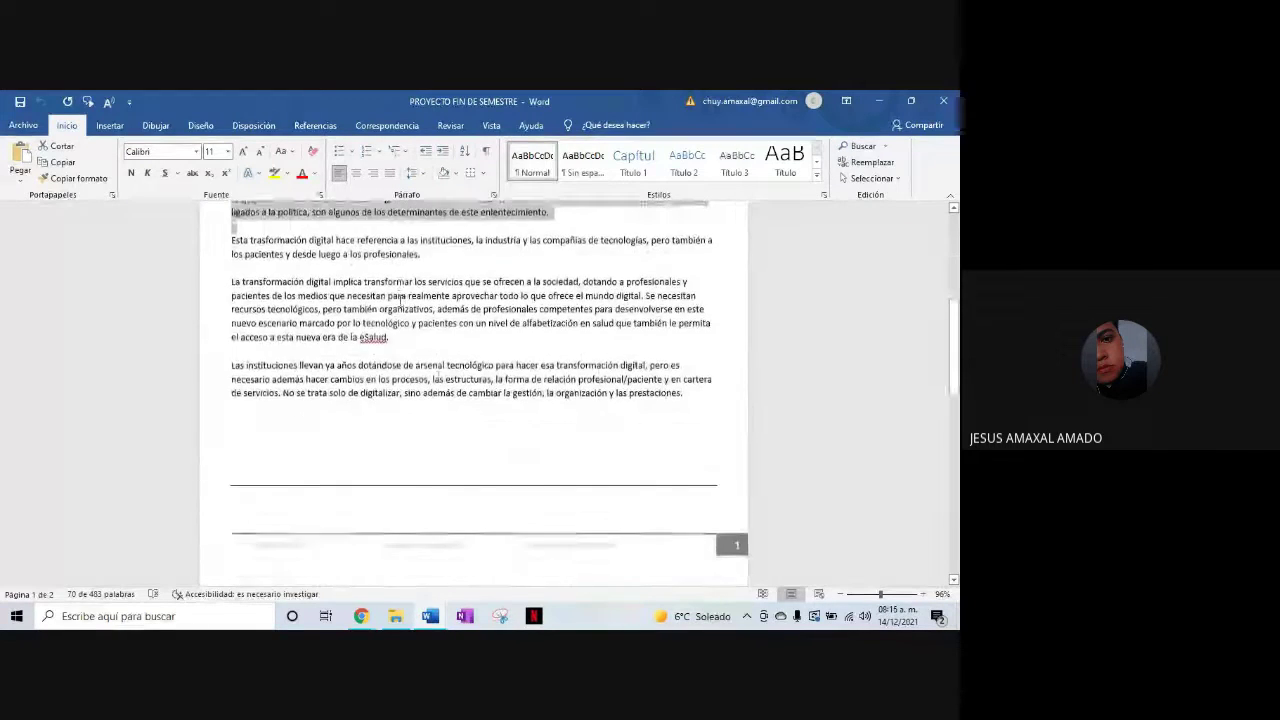
{"action": "mouse_move", "coordinate": [429, 616]}
{"action": "left_click", "coordinate": [500, 560]}
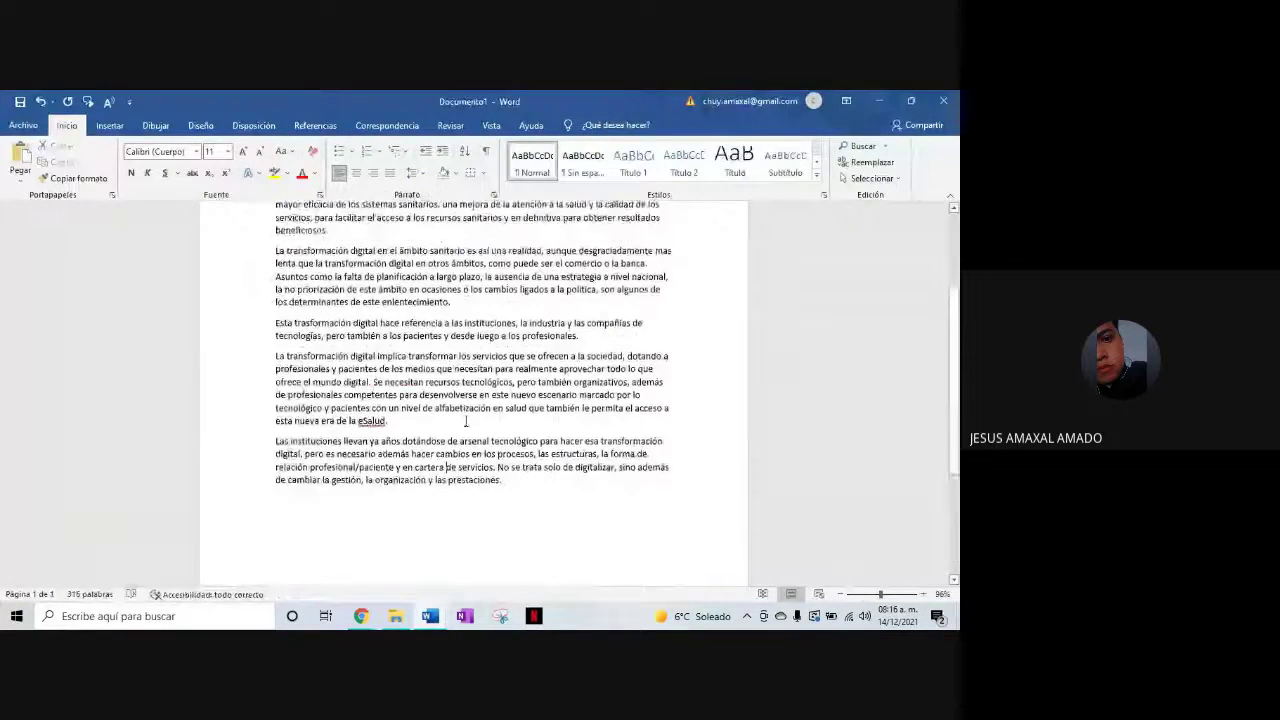
{"action": "scroll", "coordinate": [465, 421], "scroll_direction": "up", "scroll_amount": 3}
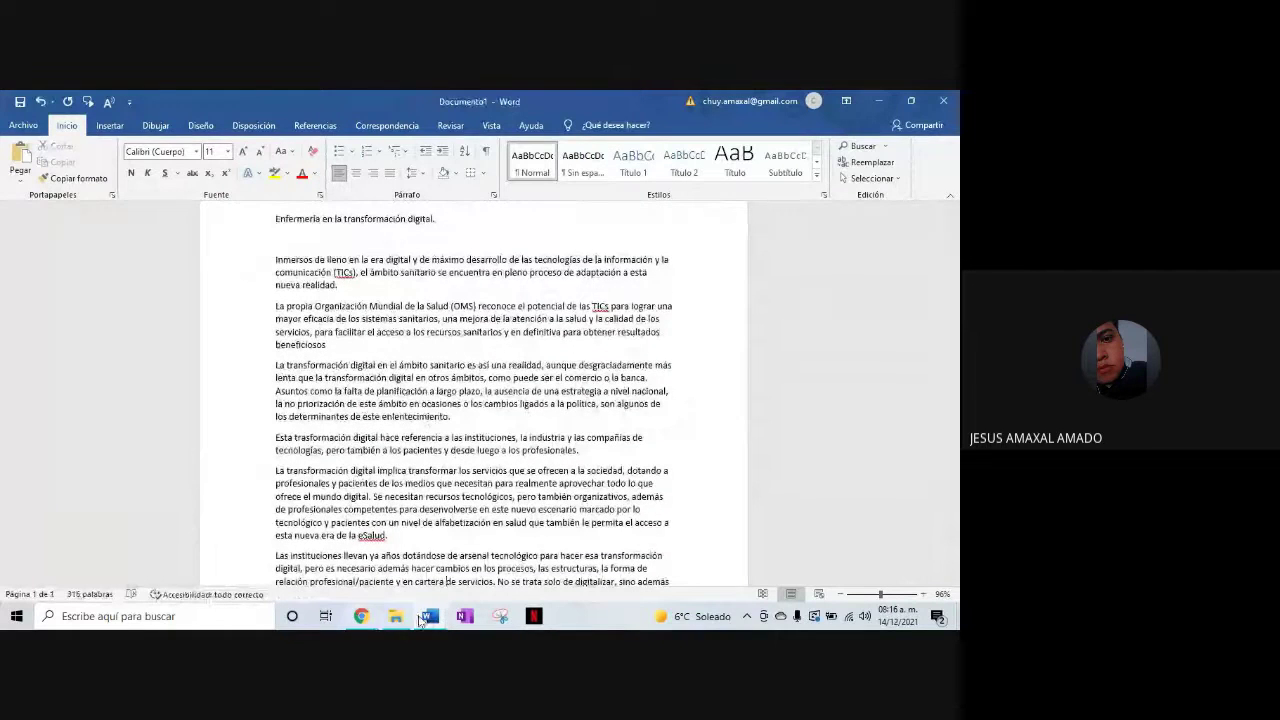
Recheck the assignment document, then return to Documento1 and zoom the page out slightly
{"action": "left_click", "coordinate": [420, 512]}
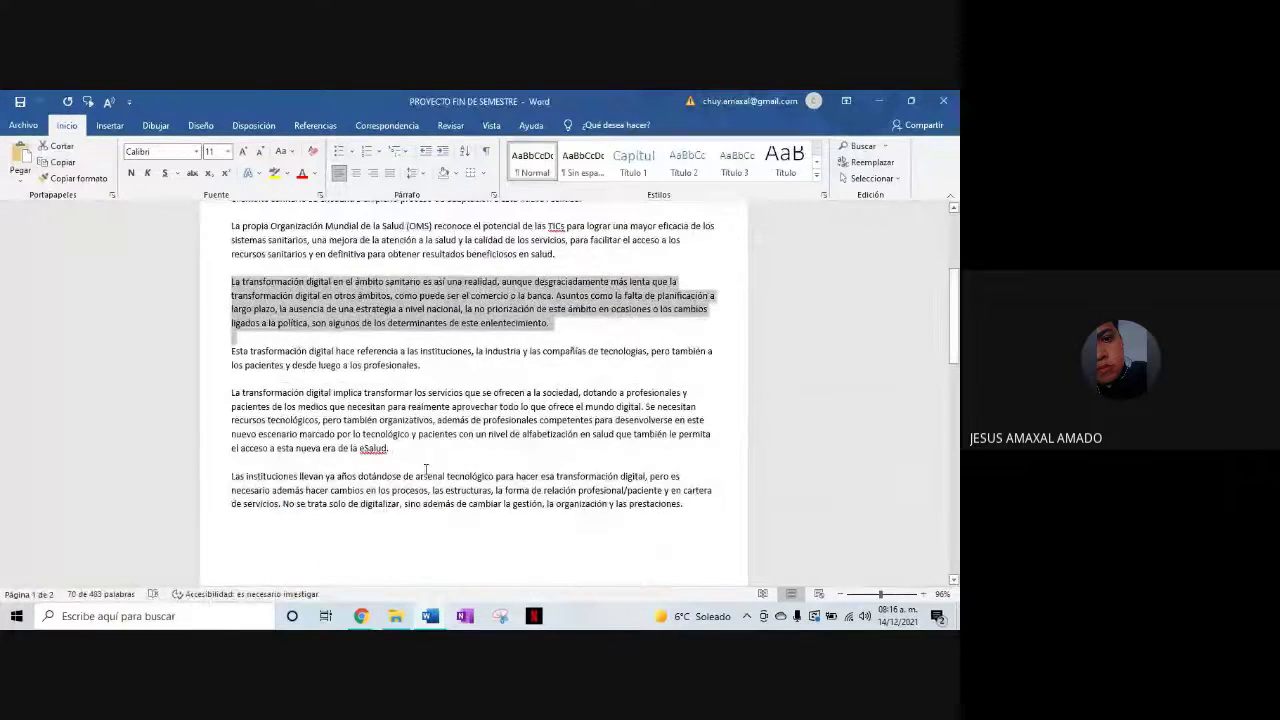
{"action": "scroll", "coordinate": [601, 317], "scroll_direction": "up", "scroll_amount": 3}
{"action": "left_click", "coordinate": [672, 281]}
{"action": "scroll", "coordinate": [672, 281], "scroll_direction": "up", "scroll_amount": 1}
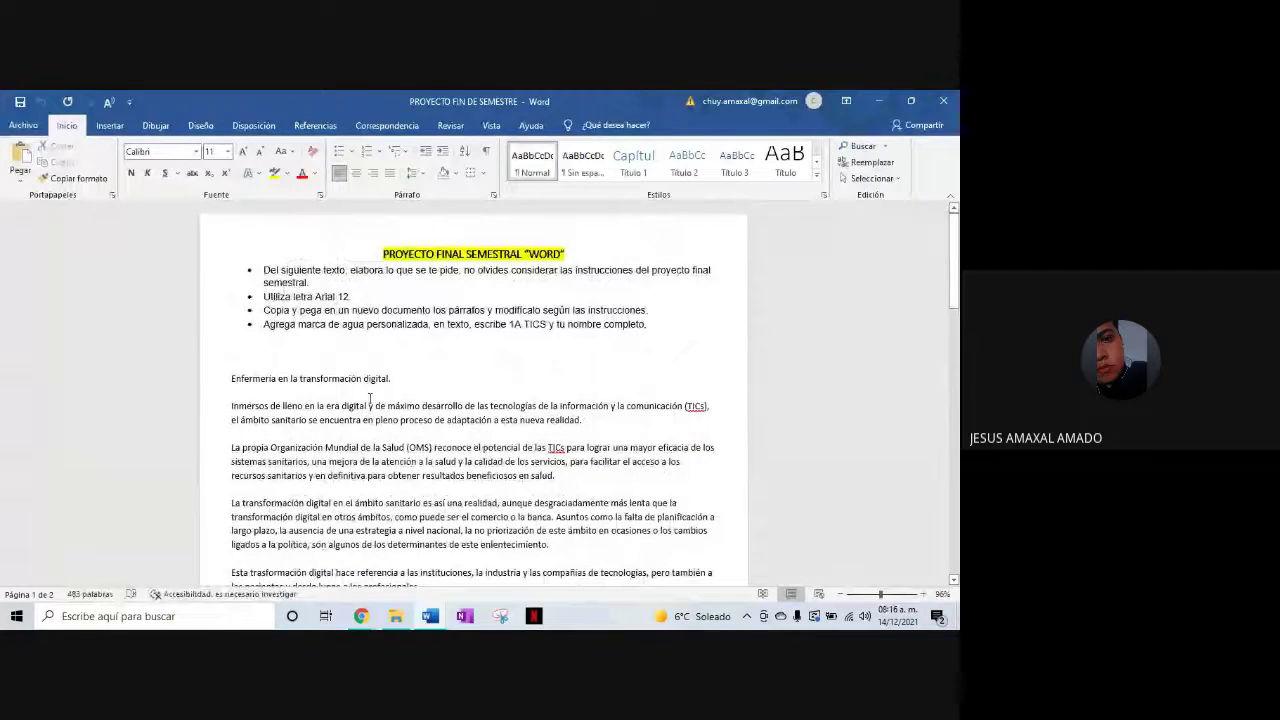
{"action": "scroll", "coordinate": [370, 400], "scroll_direction": "down", "scroll_amount": 1}
{"action": "left_click", "coordinate": [480, 540]}
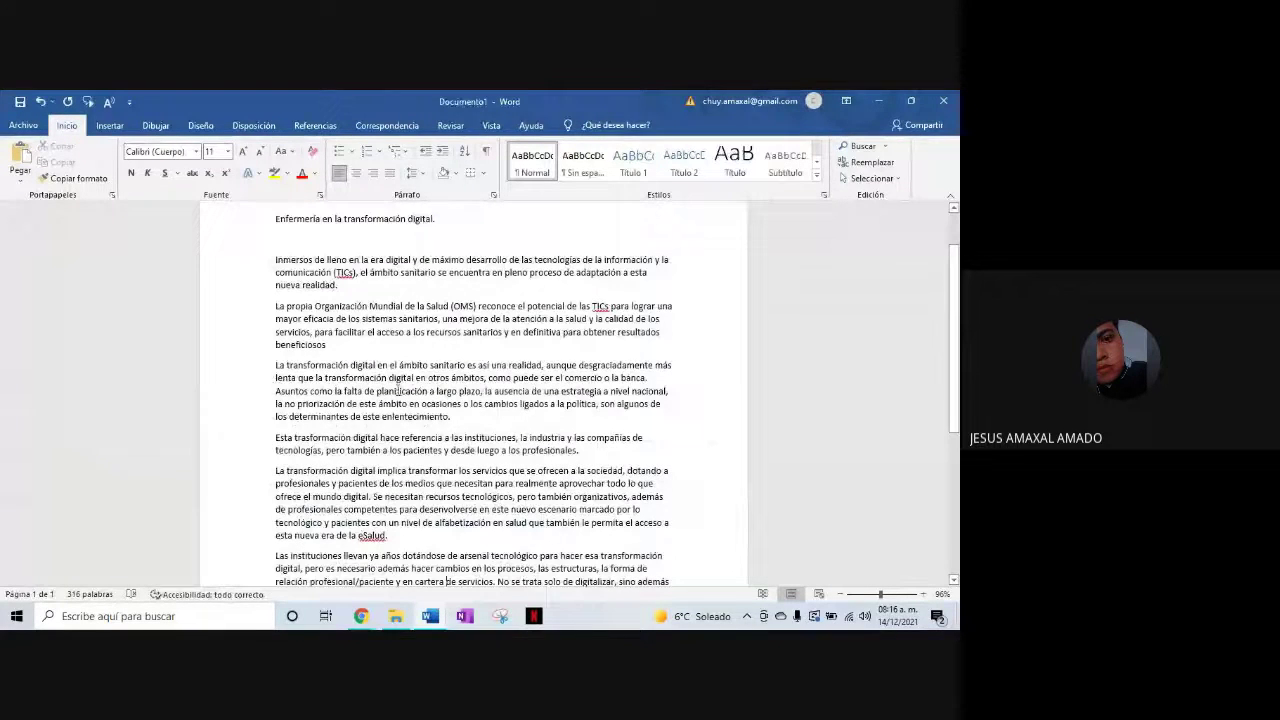
{"action": "left_click", "coordinate": [840, 594]}
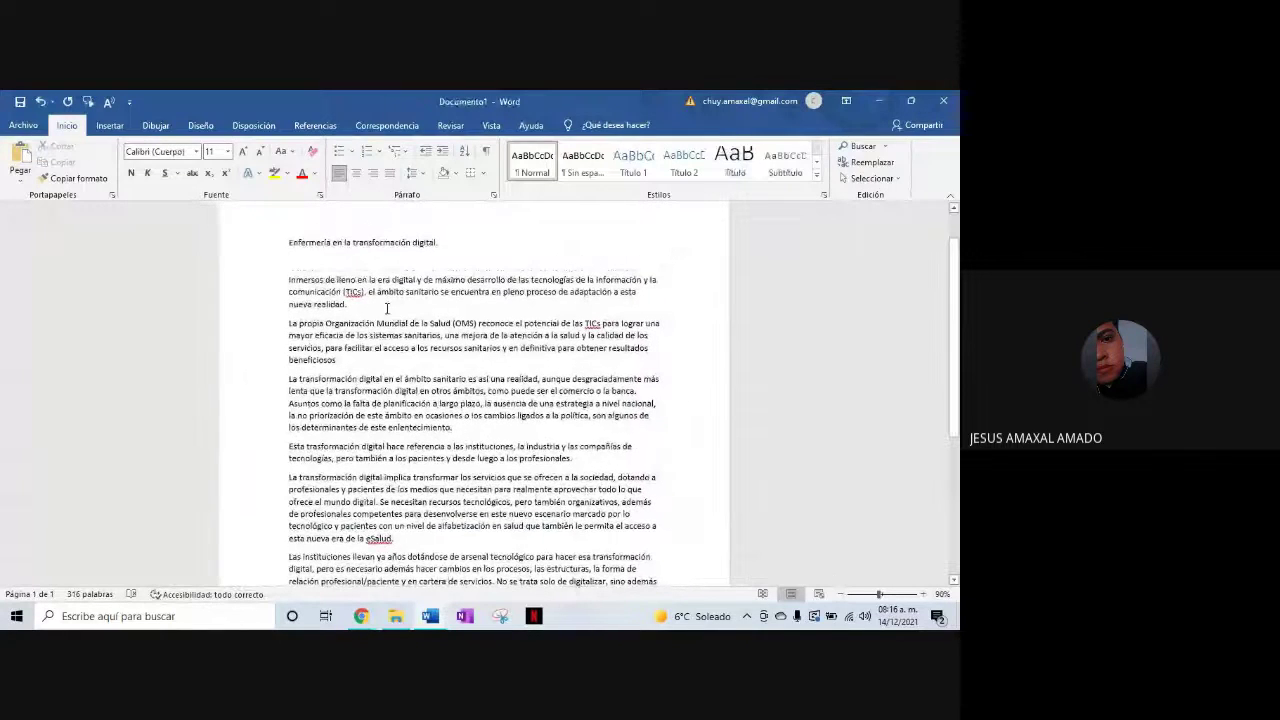
Change the whole 'Enfermería en la transformación digital' essay from Calibri 11 to Arial 12
{"action": "left_click_drag", "start_coordinate": [288, 243], "coordinate": [543, 440]}
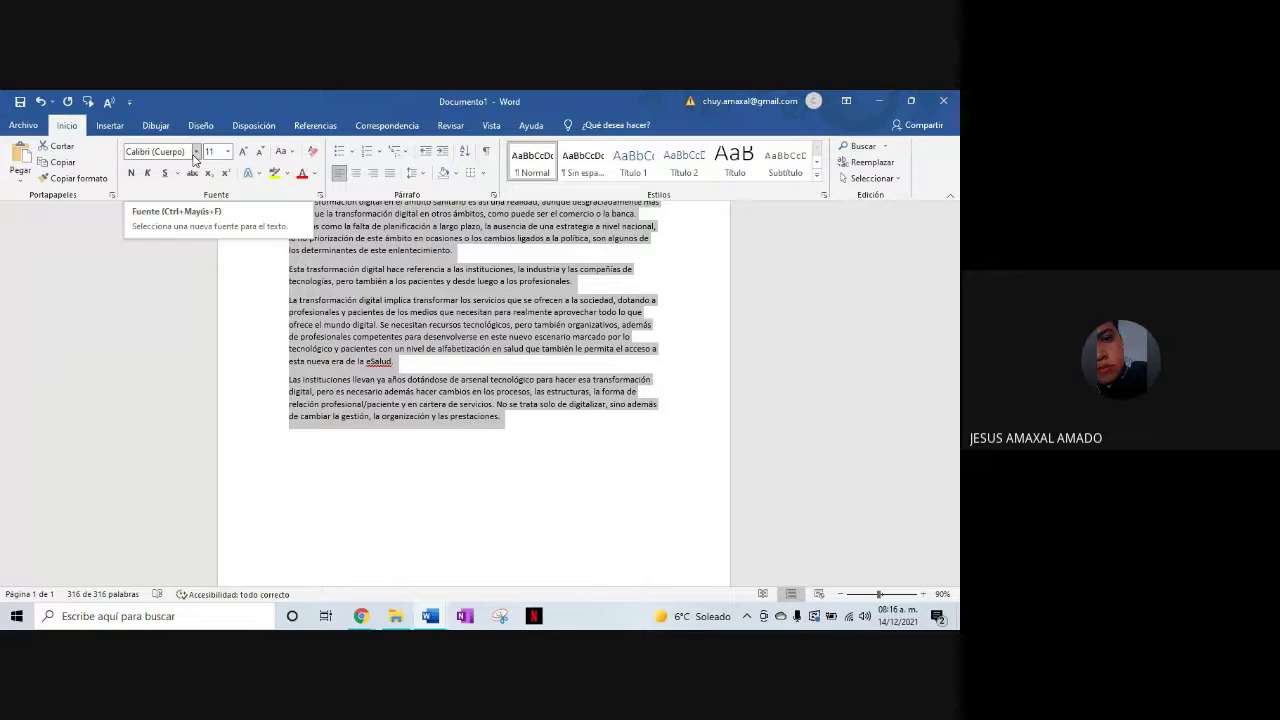
{"action": "left_click", "coordinate": [196, 152]}
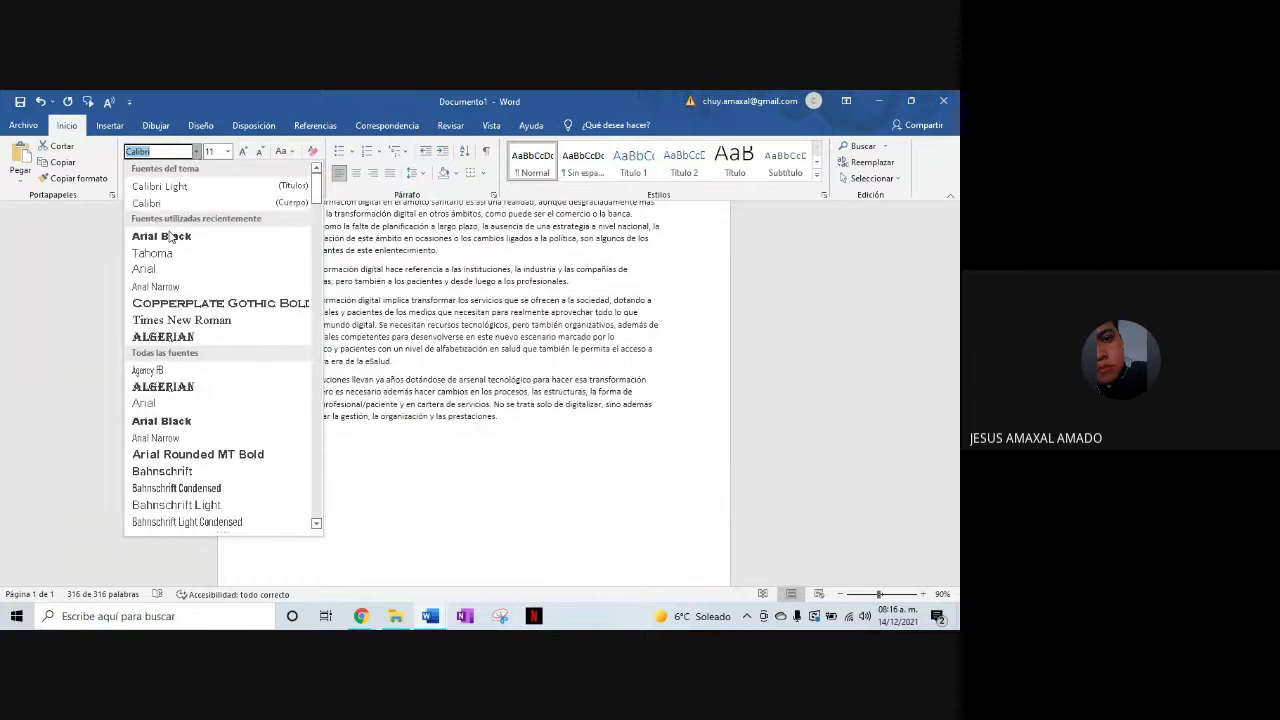
{"action": "left_click", "coordinate": [150, 269]}
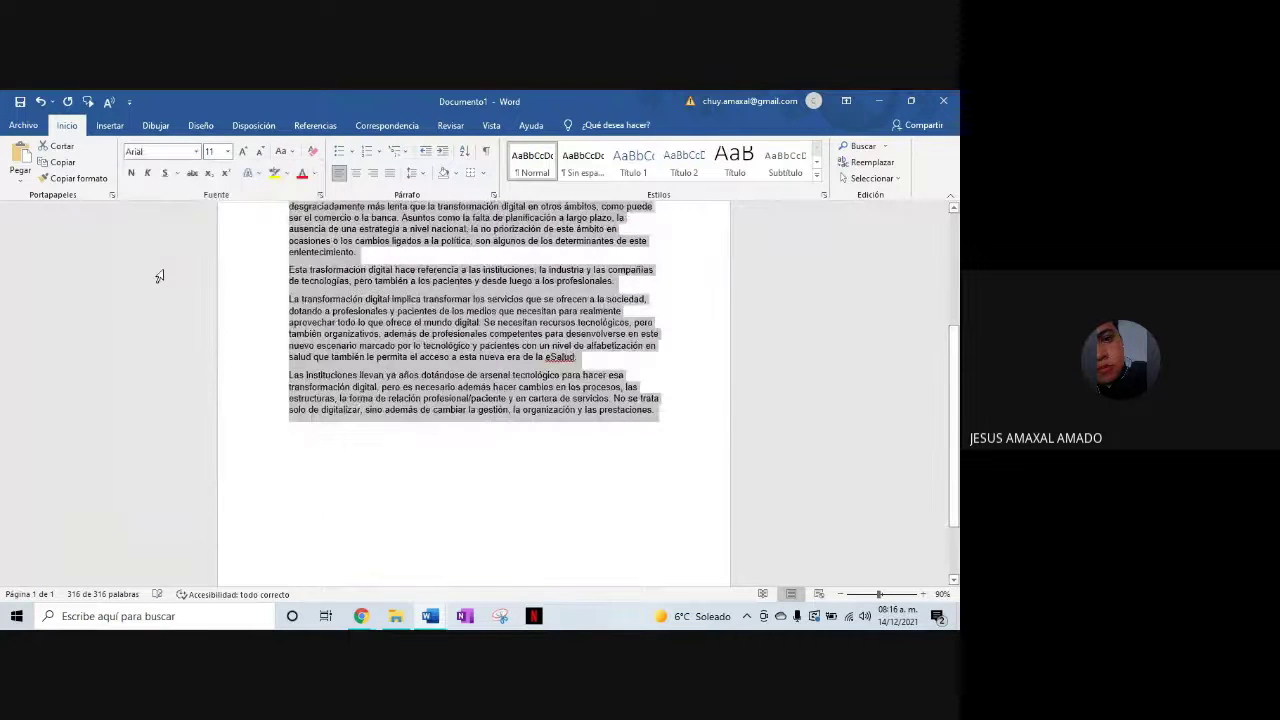
{"action": "left_click", "coordinate": [229, 152]}
{"action": "left_click", "coordinate": [214, 215]}
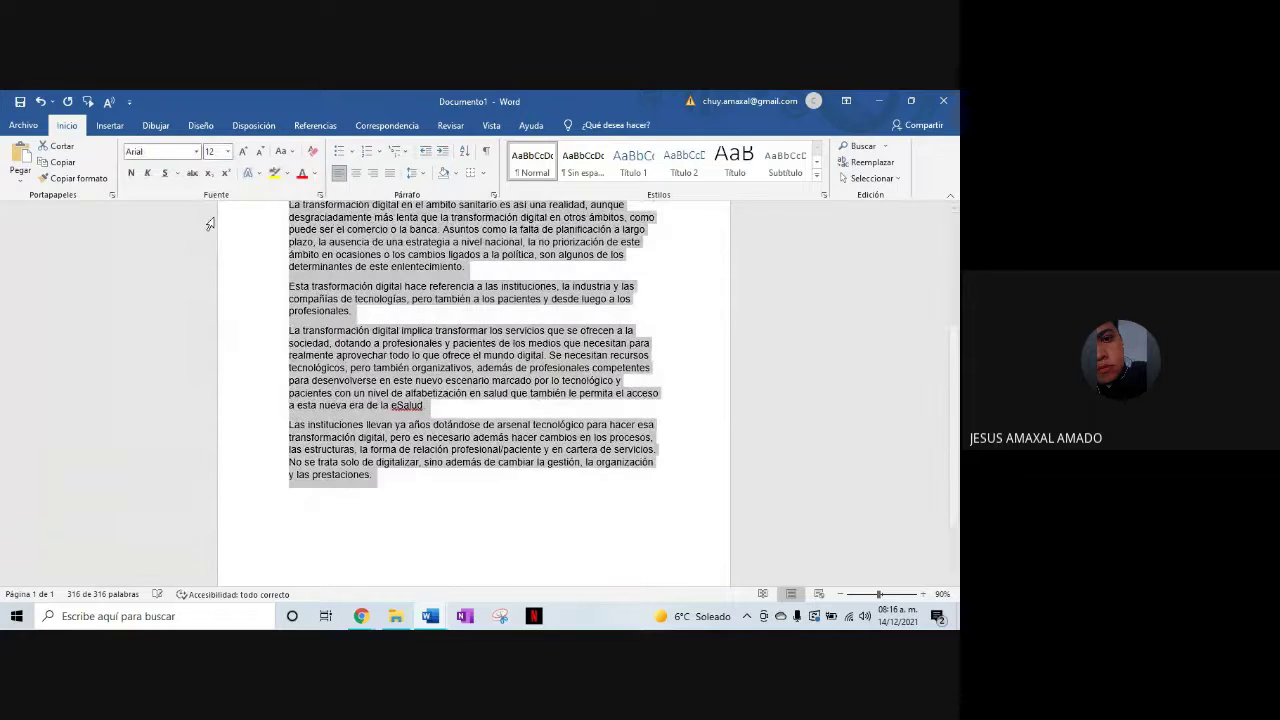
{"action": "scroll", "coordinate": [248, 247], "scroll_direction": "up", "scroll_amount": 4}
{"action": "left_click", "coordinate": [590, 290]}
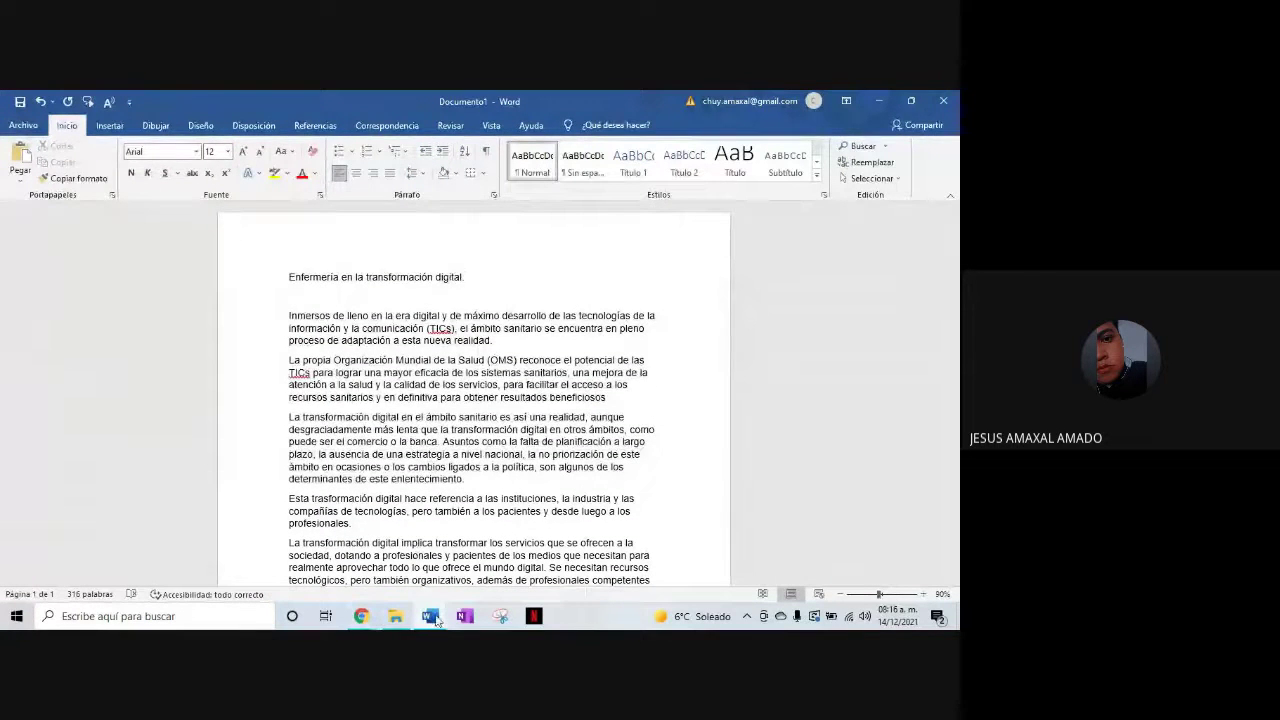
Return to Documento1 and show the Design watermark presets (CONFIDENCIAL 1/2, NO COPIAR 1/2)
{"action": "left_click", "coordinate": [362, 570]}
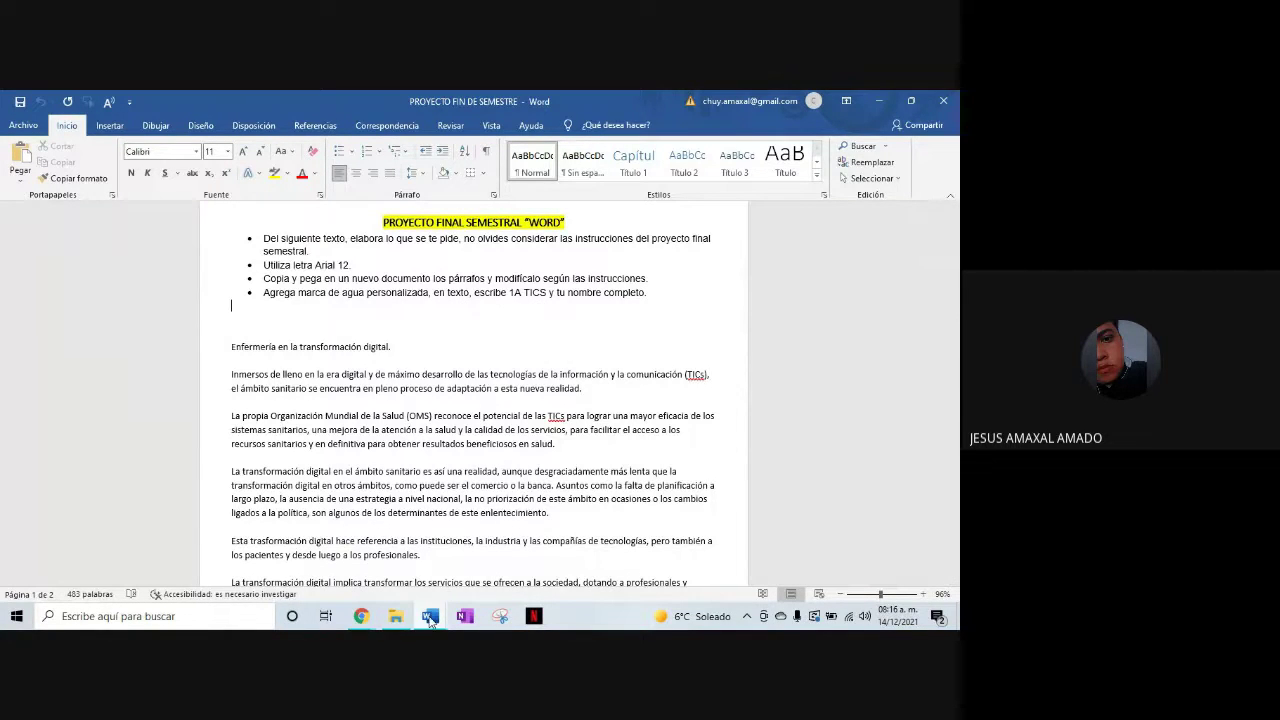
{"action": "mouse_move", "coordinate": [430, 616]}
{"action": "left_click", "coordinate": [475, 578]}
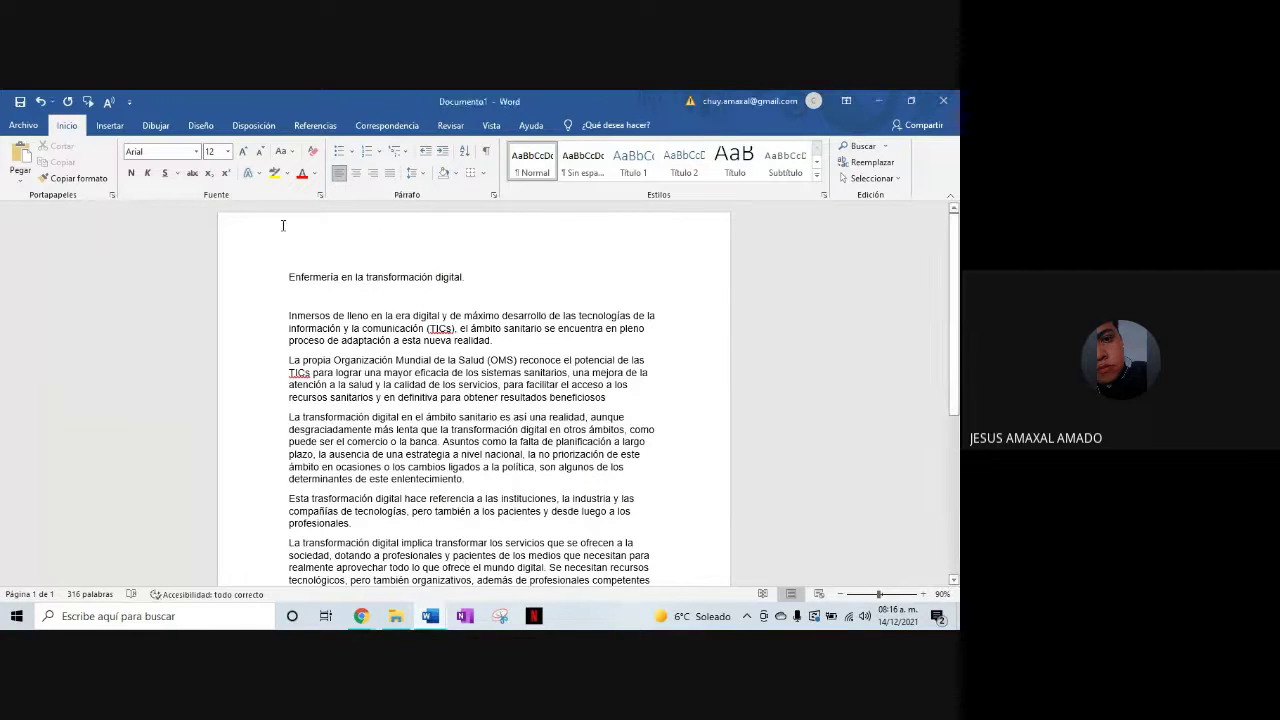
{"action": "left_click", "coordinate": [199, 126]}
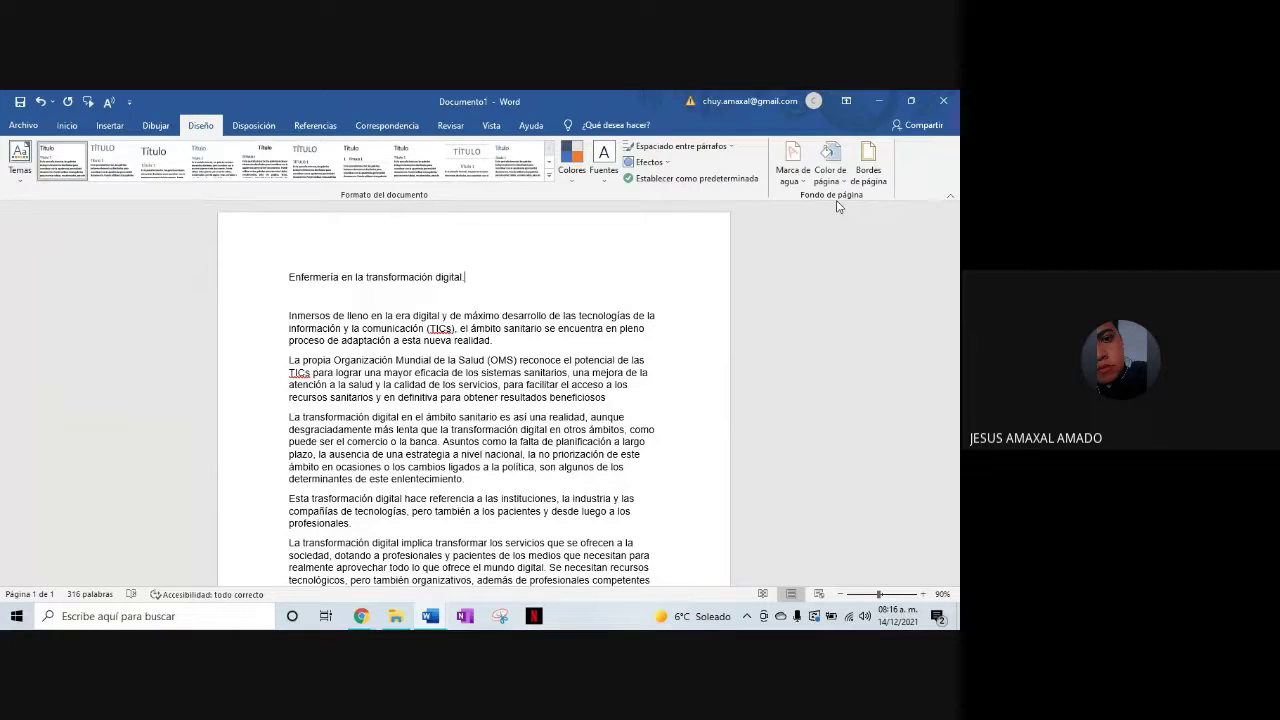
{"action": "left_click", "coordinate": [800, 176]}
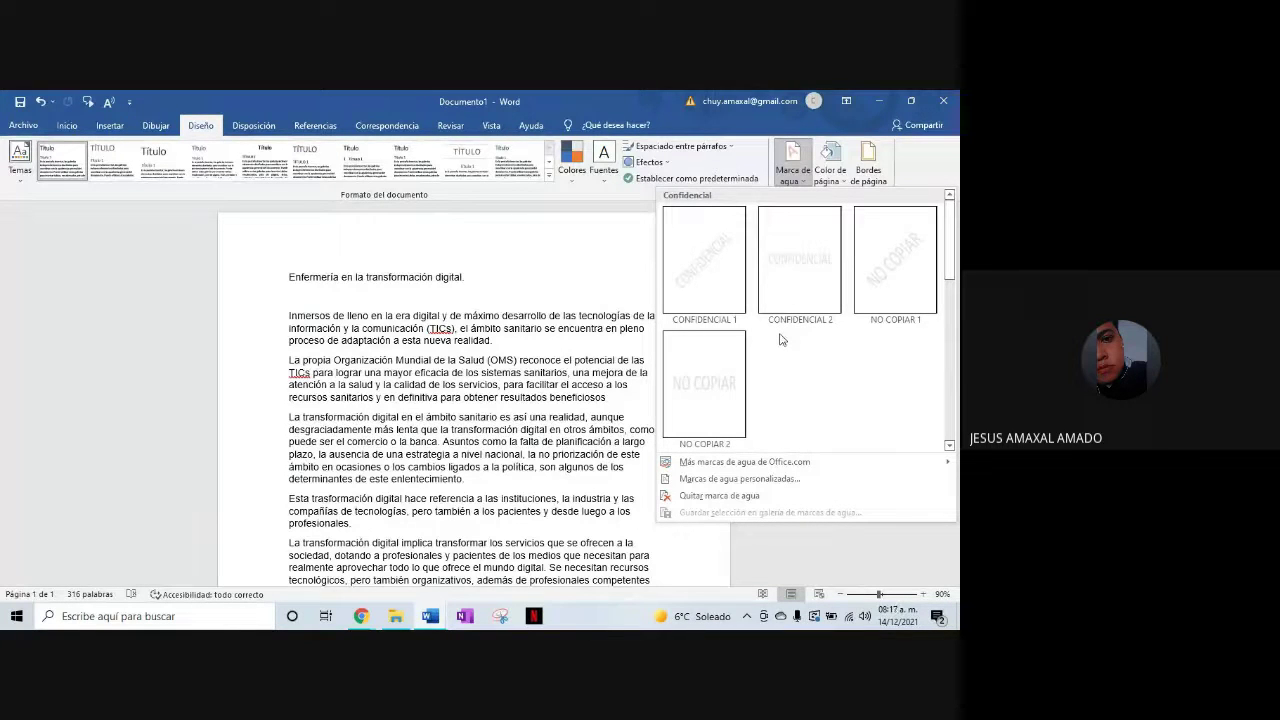
Create a custom text watermark with the class group and student's name in Arial
{"action": "left_click", "coordinate": [716, 479]}
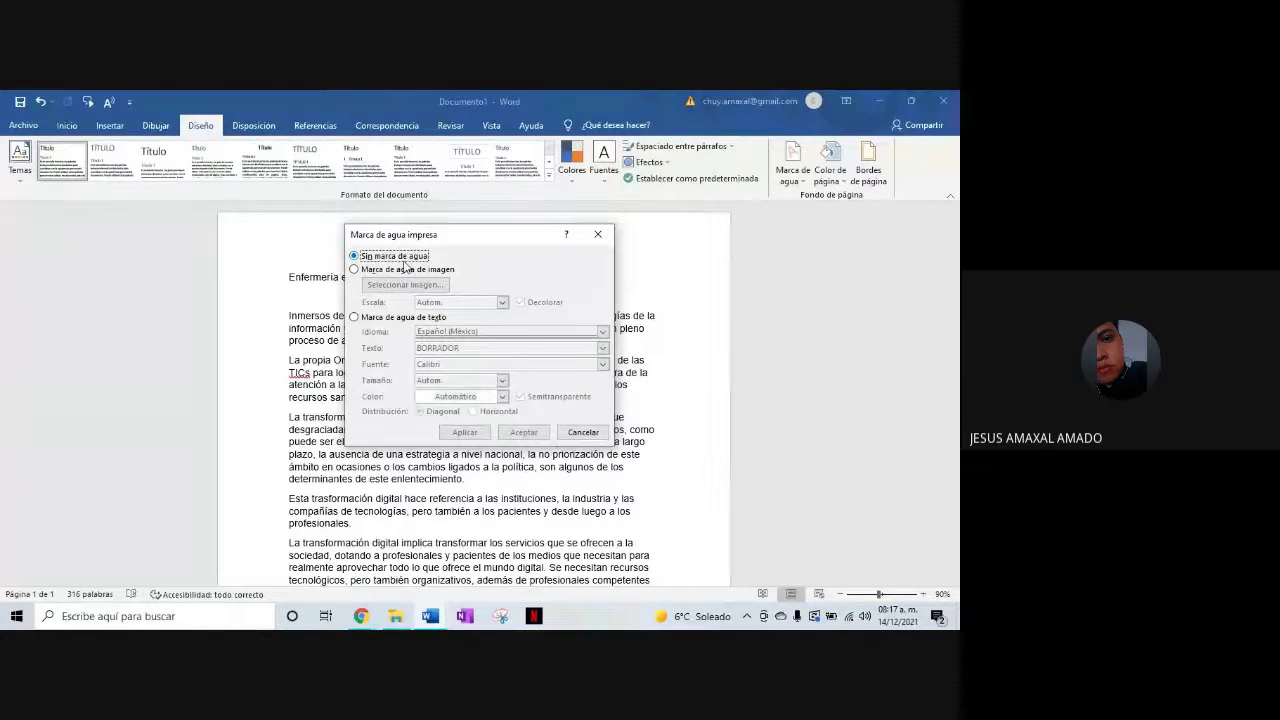
{"action": "left_click", "coordinate": [354, 317]}
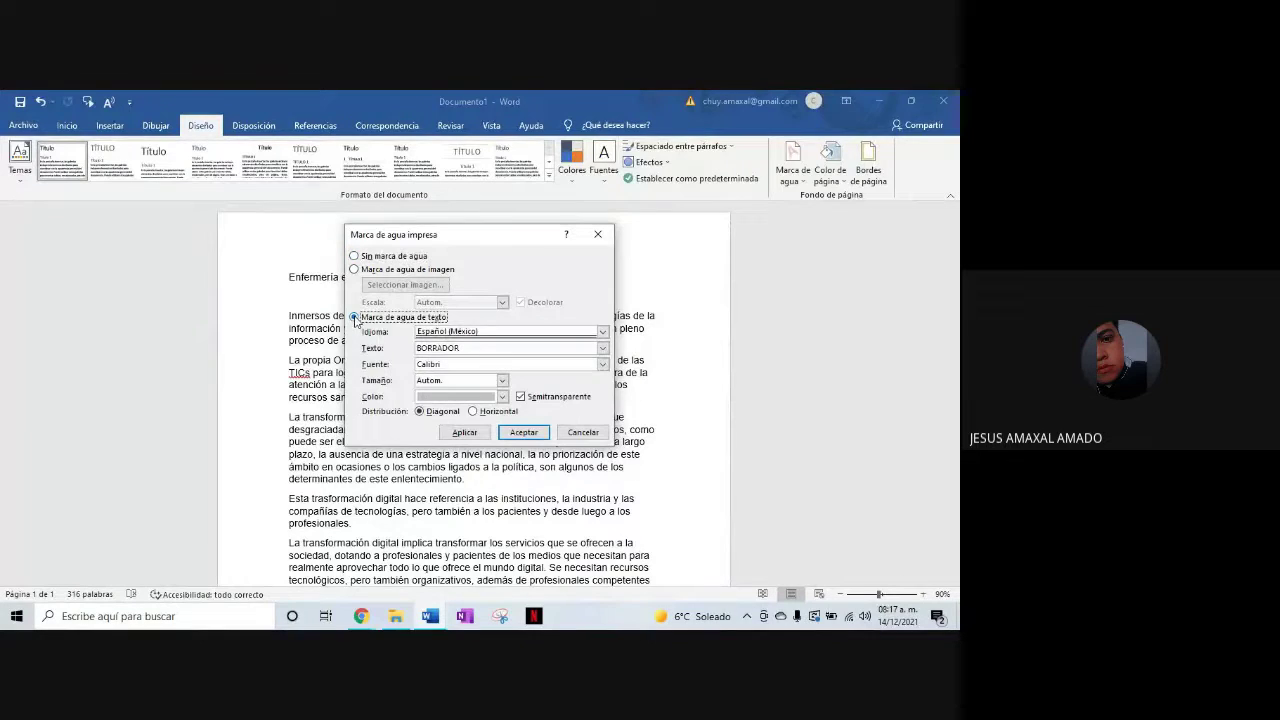
{"action": "left_click", "coordinate": [477, 347]}
{"action": "key", "text": "BackSpace"}
{"action": "key", "text": "BackSpace"}
{"action": "key", "text": "BackSpace"}
{"action": "key", "text": "BackSpace"}
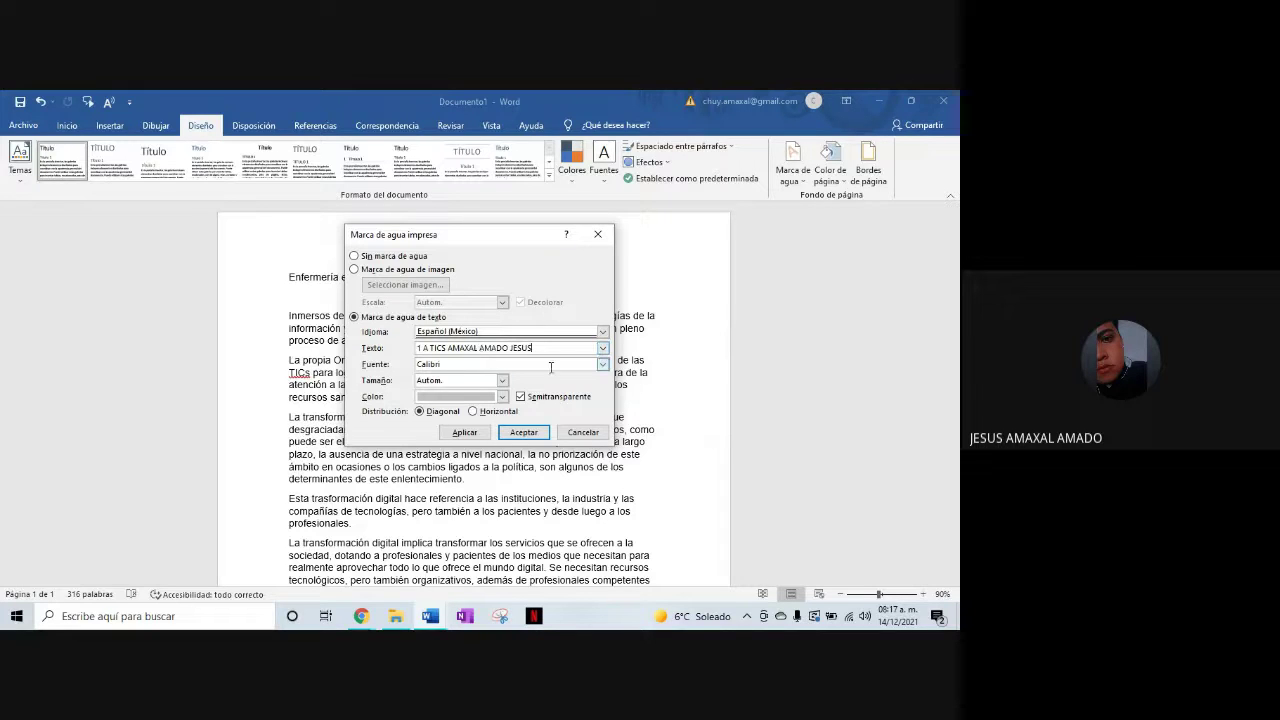
{"action": "left_click", "coordinate": [602, 365]}
{"action": "scroll", "coordinate": [560, 404], "scroll_direction": "up", "scroll_amount": 5}
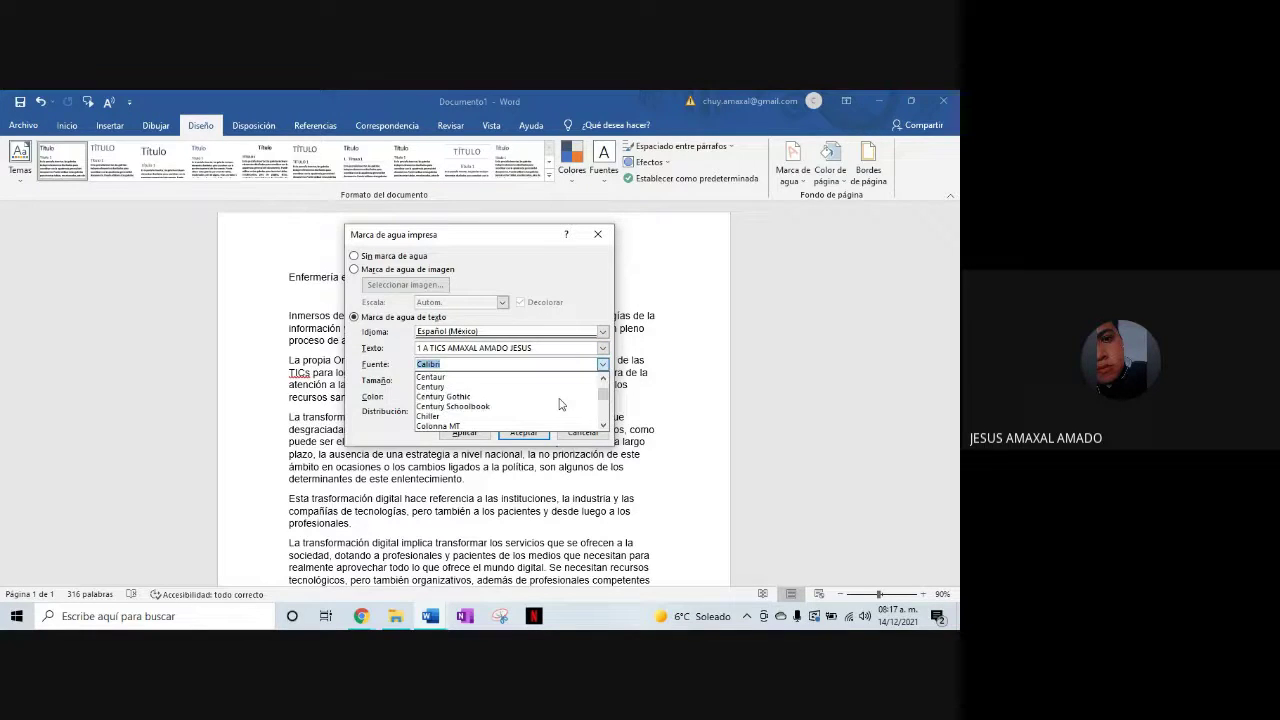
{"action": "scroll", "coordinate": [560, 404], "scroll_direction": "up", "scroll_amount": 3}
{"action": "scroll", "coordinate": [540, 402], "scroll_direction": "up", "scroll_amount": 3}
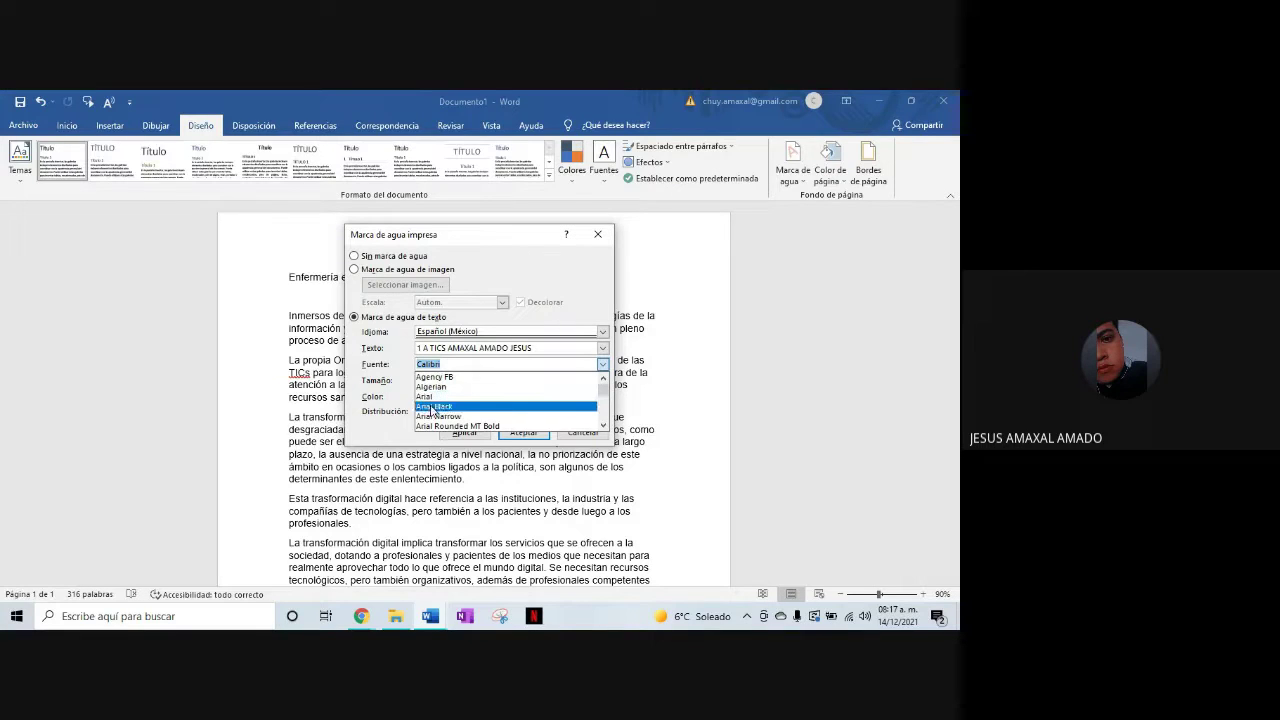
{"action": "left_click", "coordinate": [424, 398]}
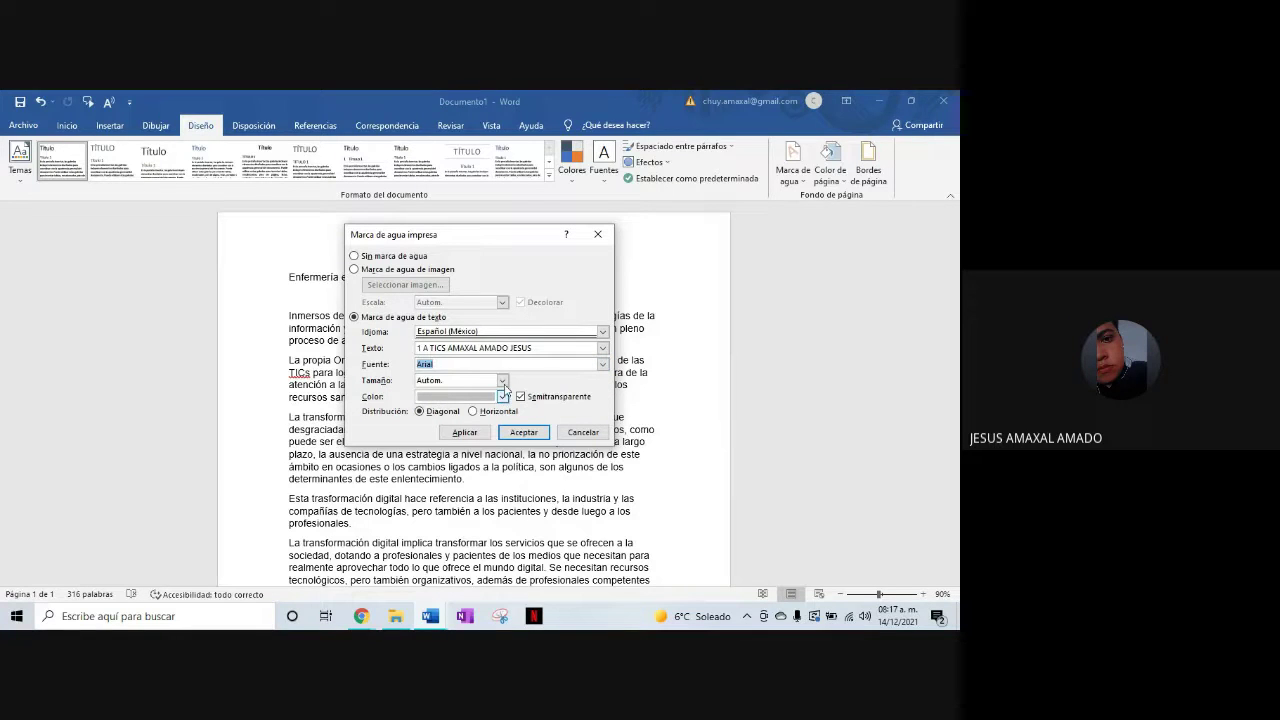
Make the watermark size 54 and black, then apply and confirm it
{"action": "left_click", "coordinate": [502, 381]}
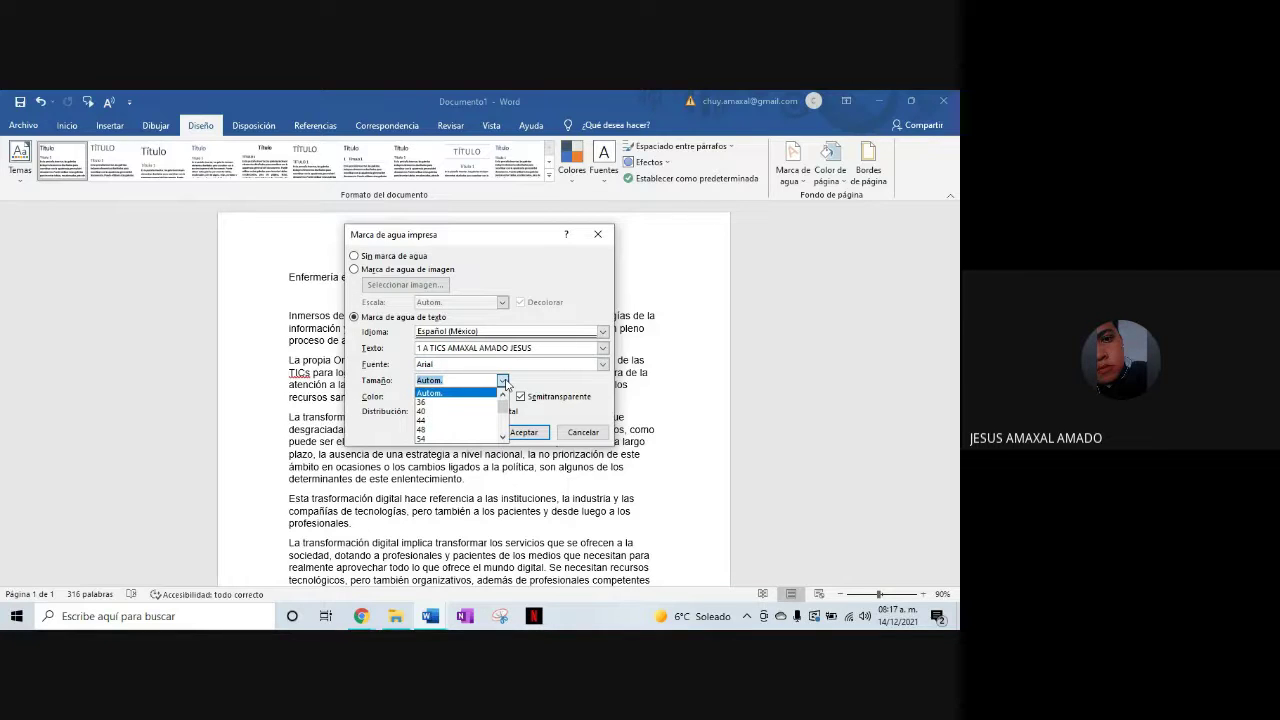
{"action": "scroll", "coordinate": [460, 412], "scroll_direction": "down", "scroll_amount": 3}
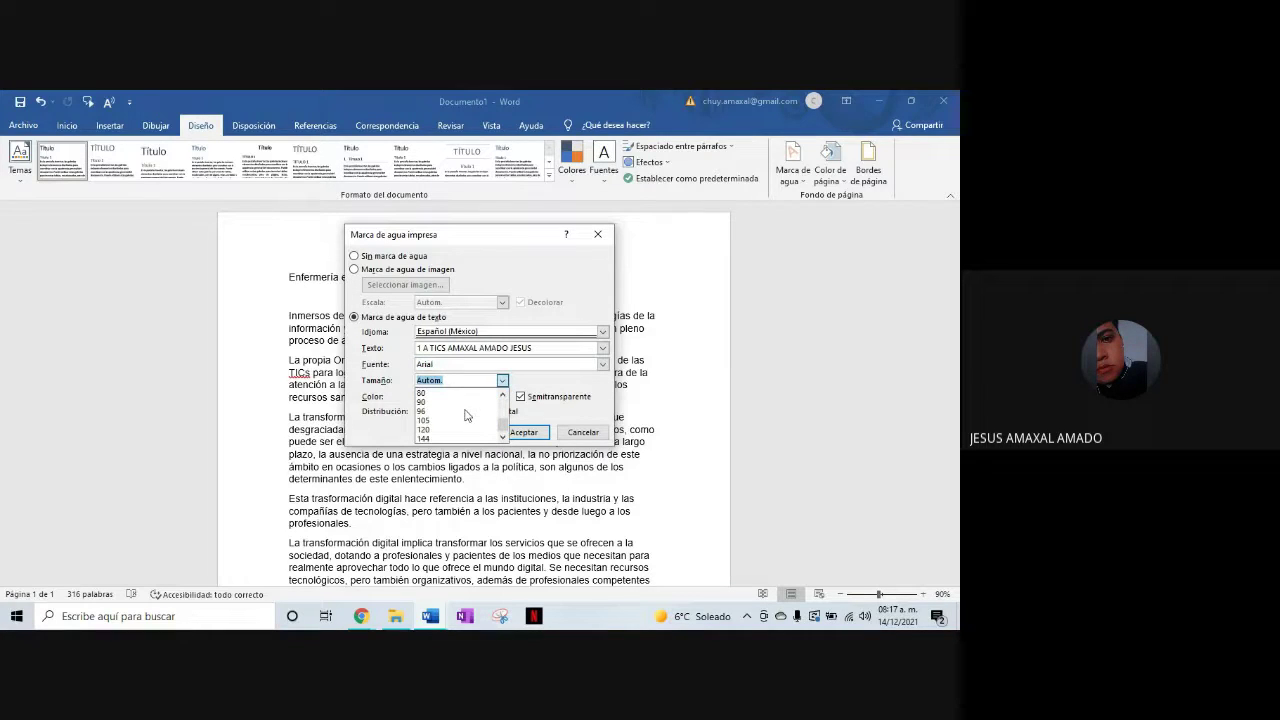
{"action": "scroll", "coordinate": [456, 415], "scroll_direction": "up", "scroll_amount": 2}
{"action": "left_click", "coordinate": [456, 412]}
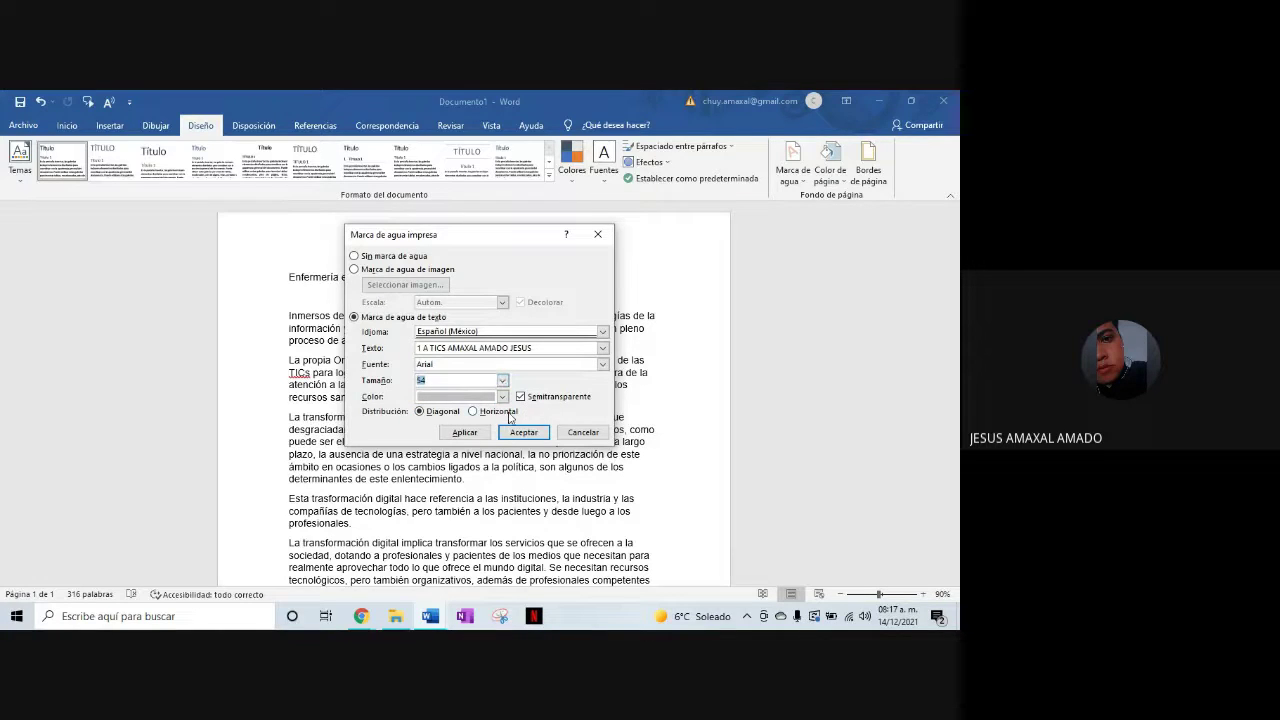
{"action": "left_click", "coordinate": [502, 396]}
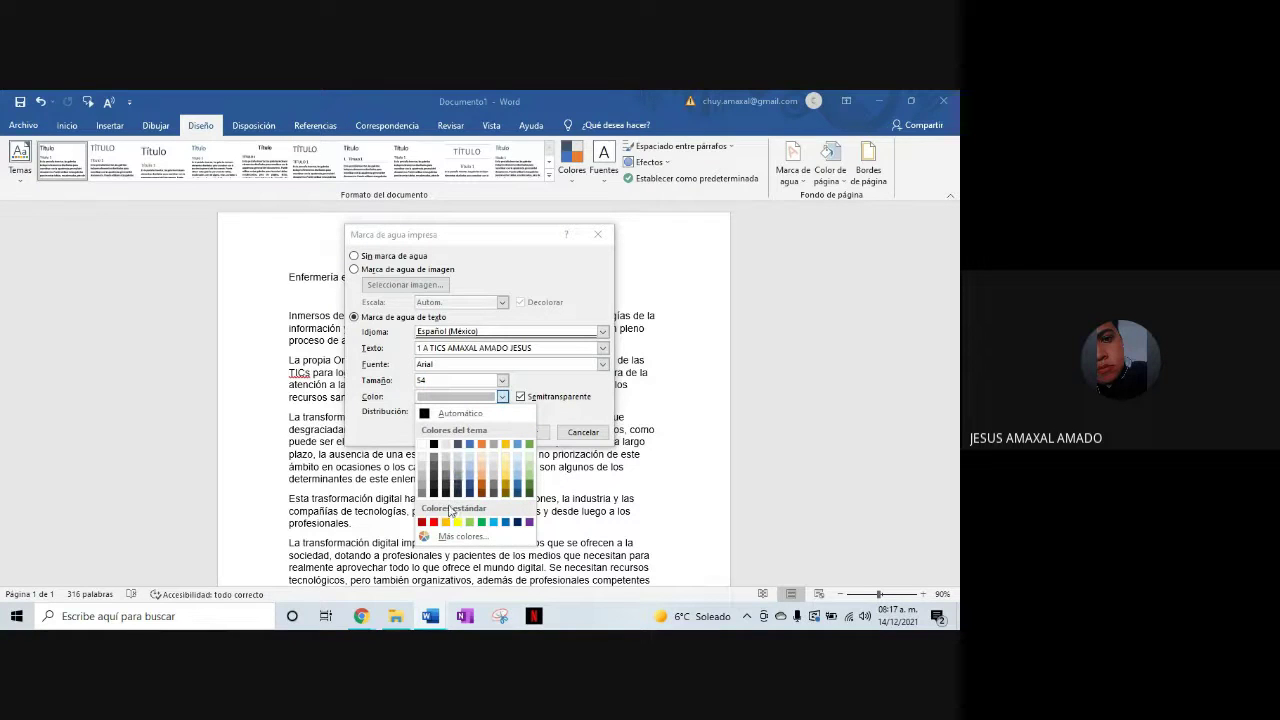
{"action": "left_click", "coordinate": [433, 445]}
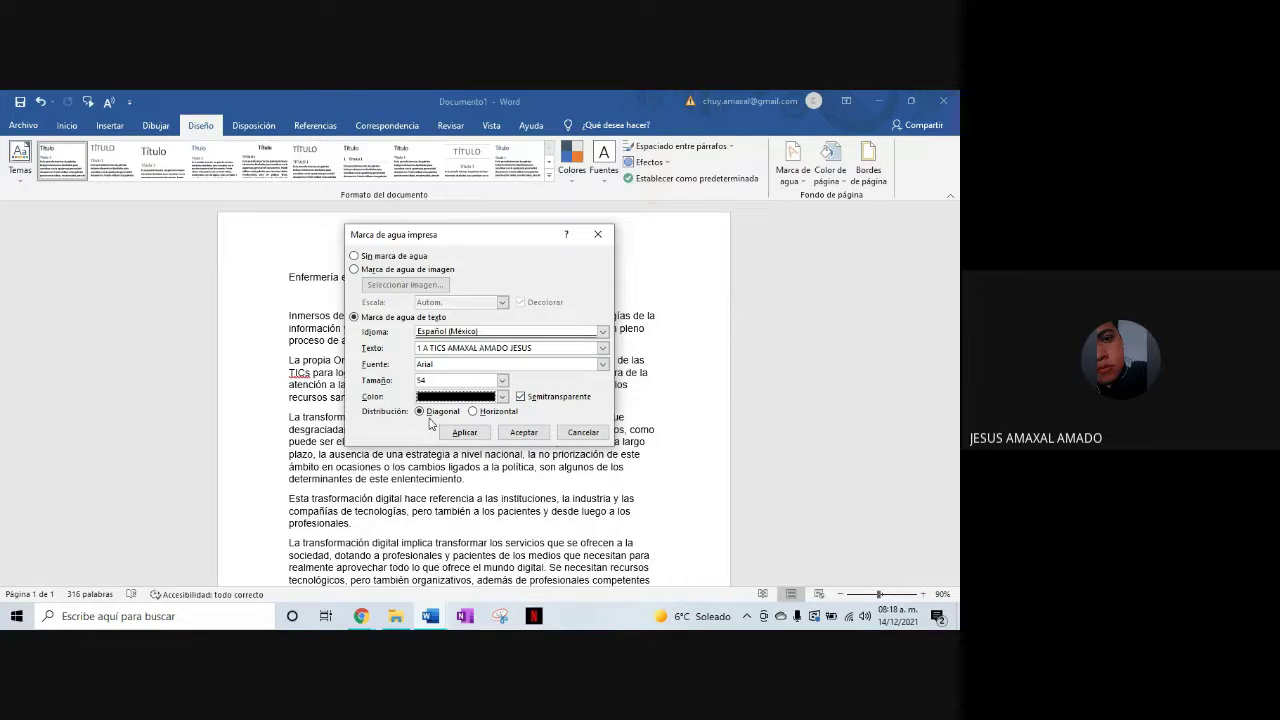
{"action": "left_click", "coordinate": [450, 437]}
{"action": "left_click", "coordinate": [515, 432]}
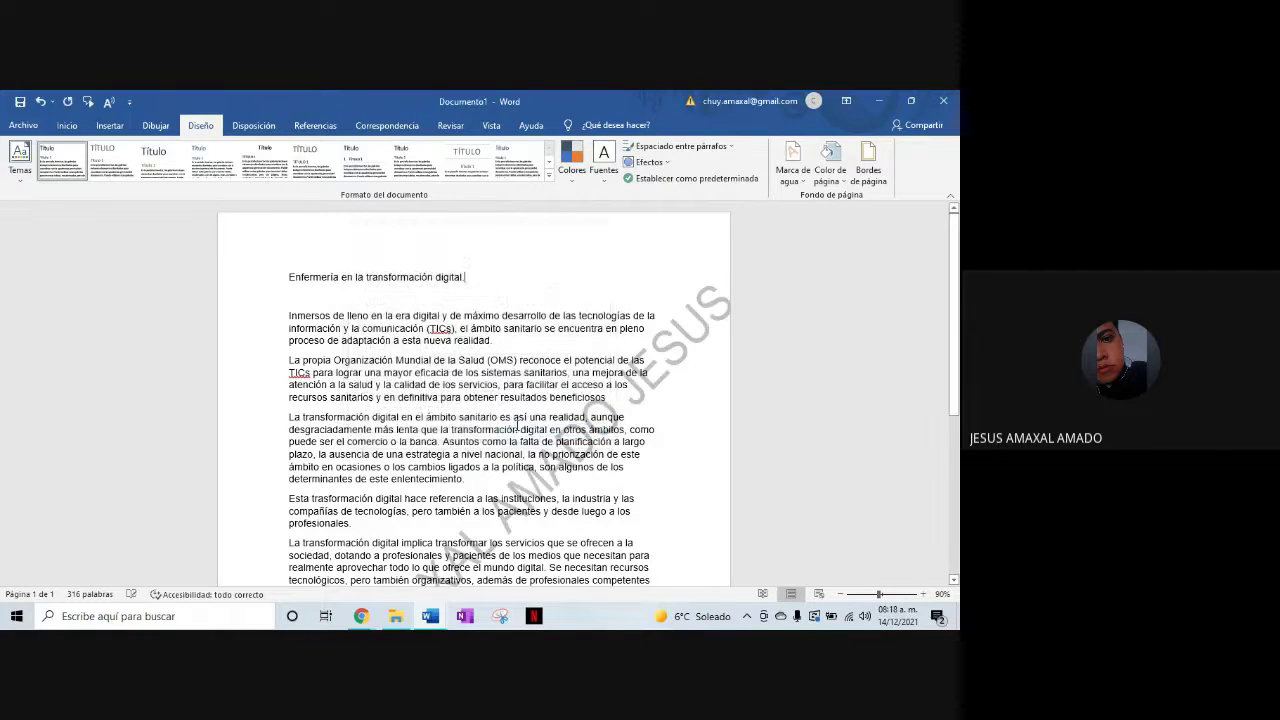
Look through the semester project instructions document
{"action": "scroll", "coordinate": [516, 425], "scroll_direction": "down", "scroll_amount": 1}
{"action": "scroll", "coordinate": [604, 320], "scroll_direction": "down", "scroll_amount": 2}
{"action": "scroll", "coordinate": [676, 224], "scroll_direction": "down", "scroll_amount": 3}
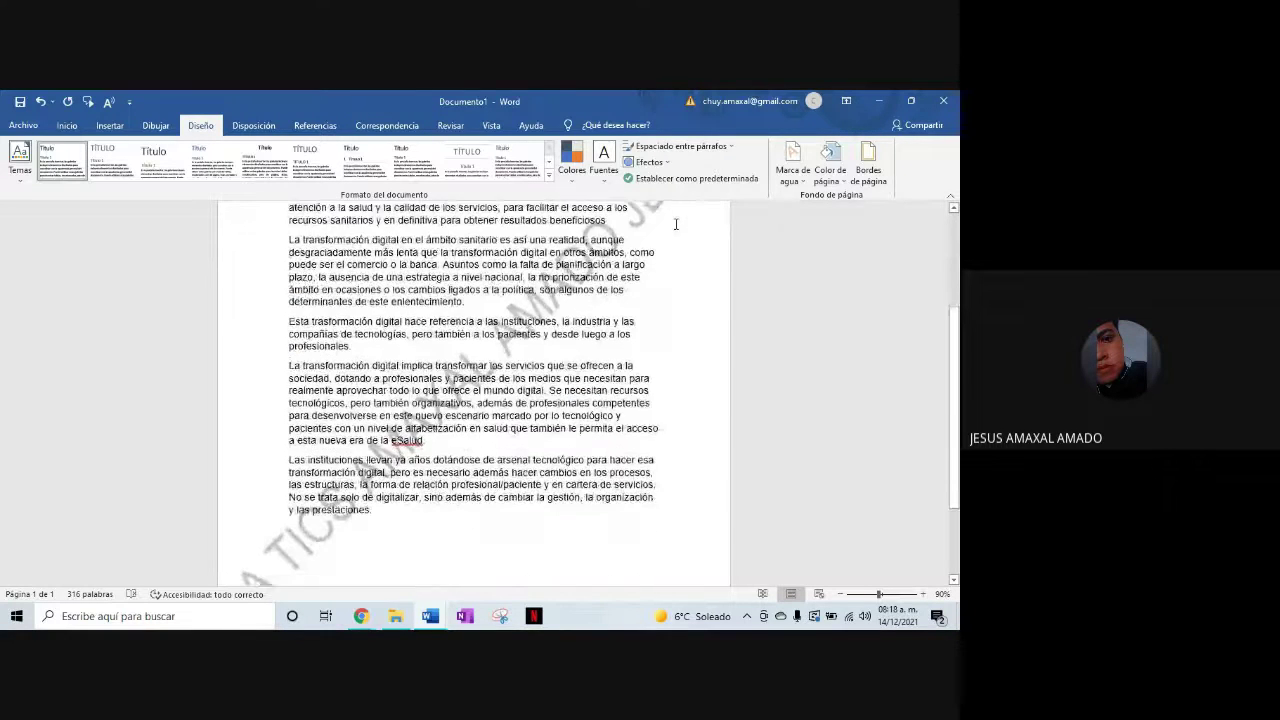
{"action": "scroll", "coordinate": [520, 489], "scroll_direction": "up", "scroll_amount": 4}
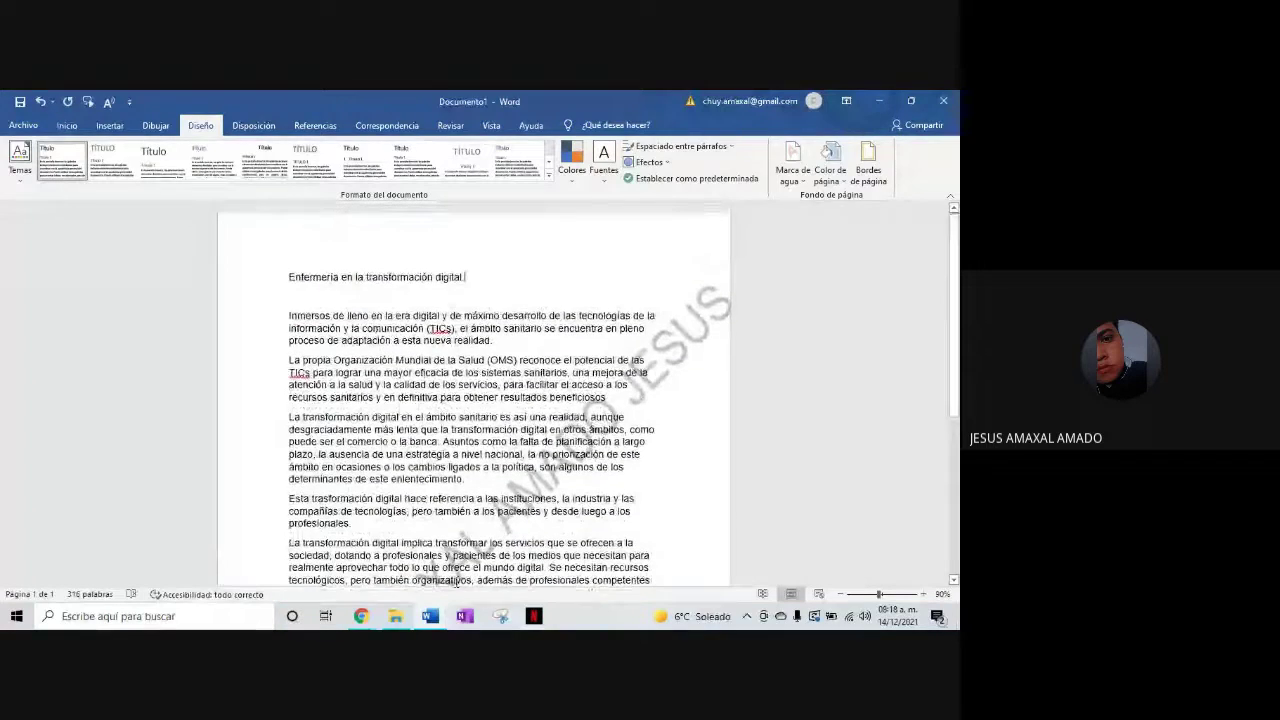
{"action": "left_click", "coordinate": [395, 540]}
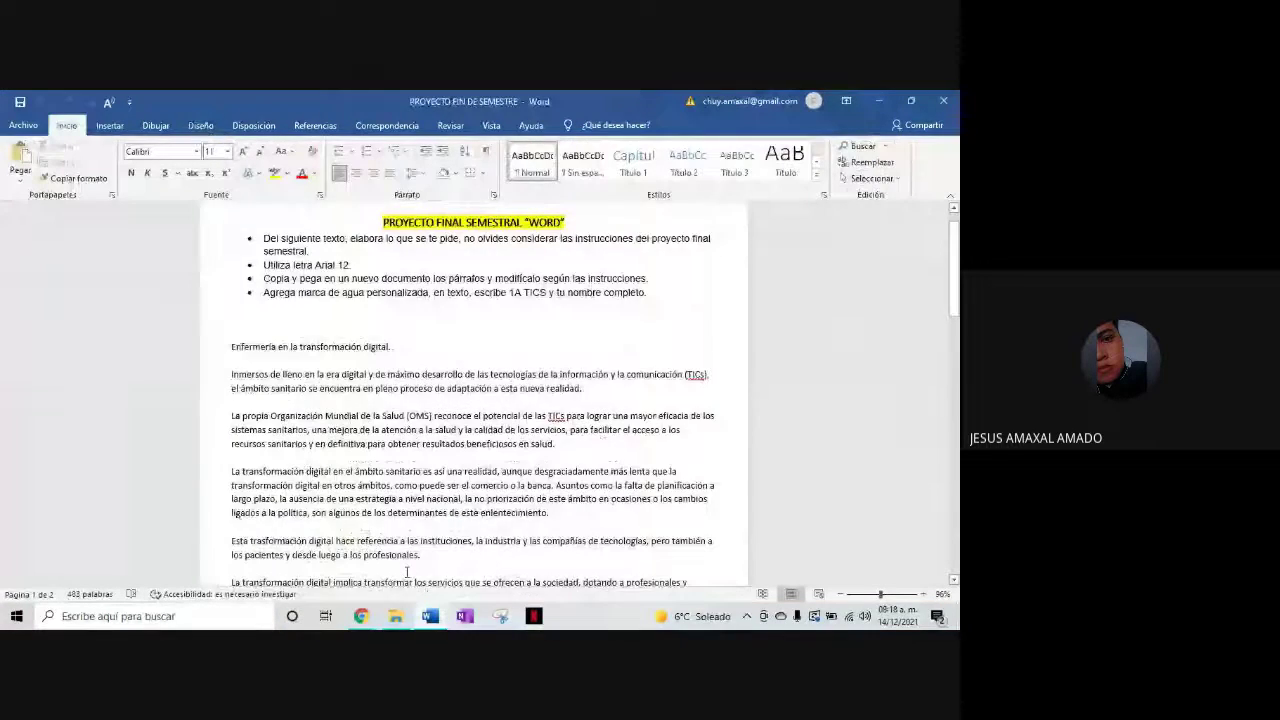
Return to Documento1 and select the title line 'Enfermería en la transformación digital'
{"action": "scroll", "coordinate": [414, 526], "scroll_direction": "down", "scroll_amount": 4}
{"action": "scroll", "coordinate": [414, 526], "scroll_direction": "down", "scroll_amount": 3}
{"action": "scroll", "coordinate": [414, 526], "scroll_direction": "down", "scroll_amount": 5}
{"action": "scroll", "coordinate": [414, 526], "scroll_direction": "down", "scroll_amount": 1}
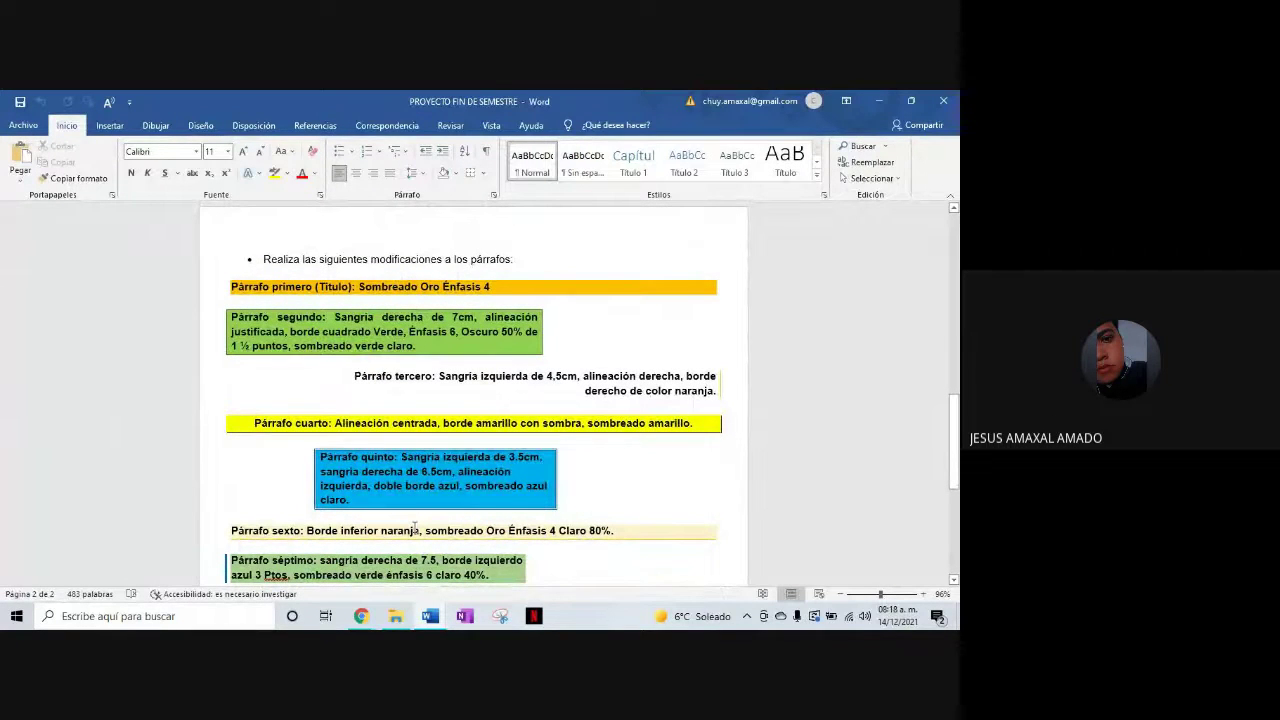
{"action": "left_click", "coordinate": [353, 550]}
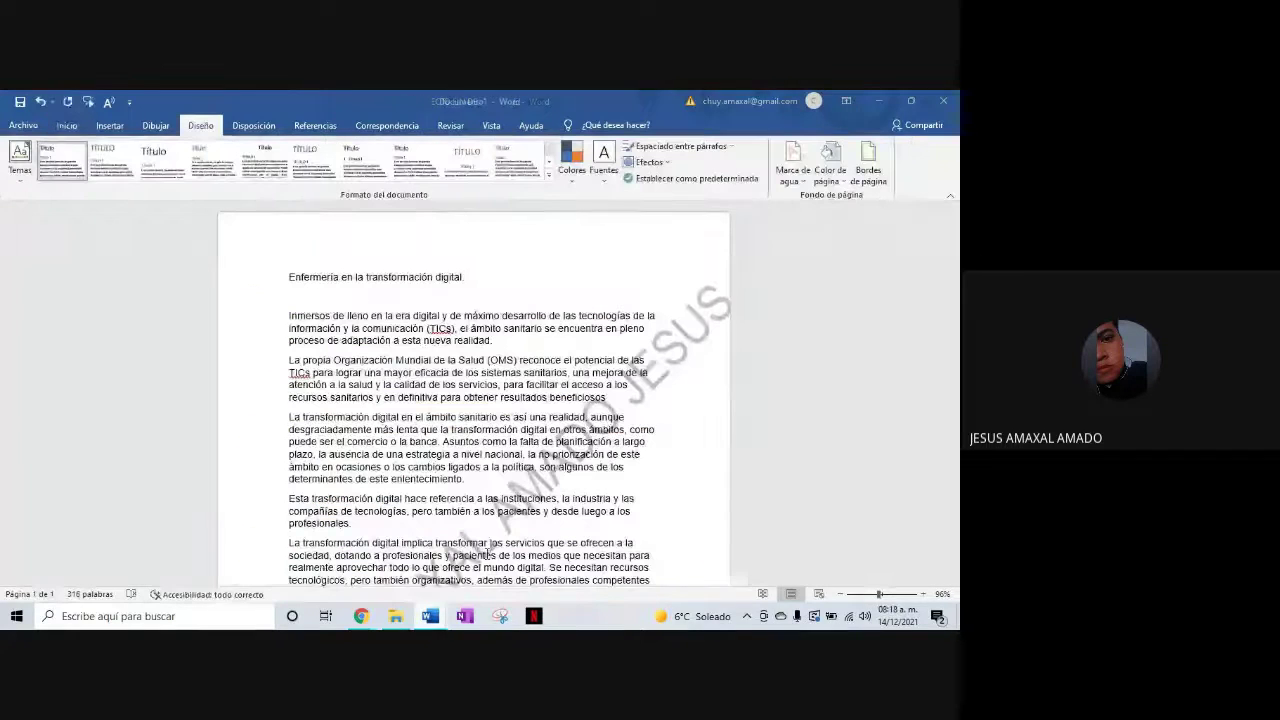
{"action": "left_click_drag", "start_coordinate": [288, 277], "coordinate": [465, 283]}
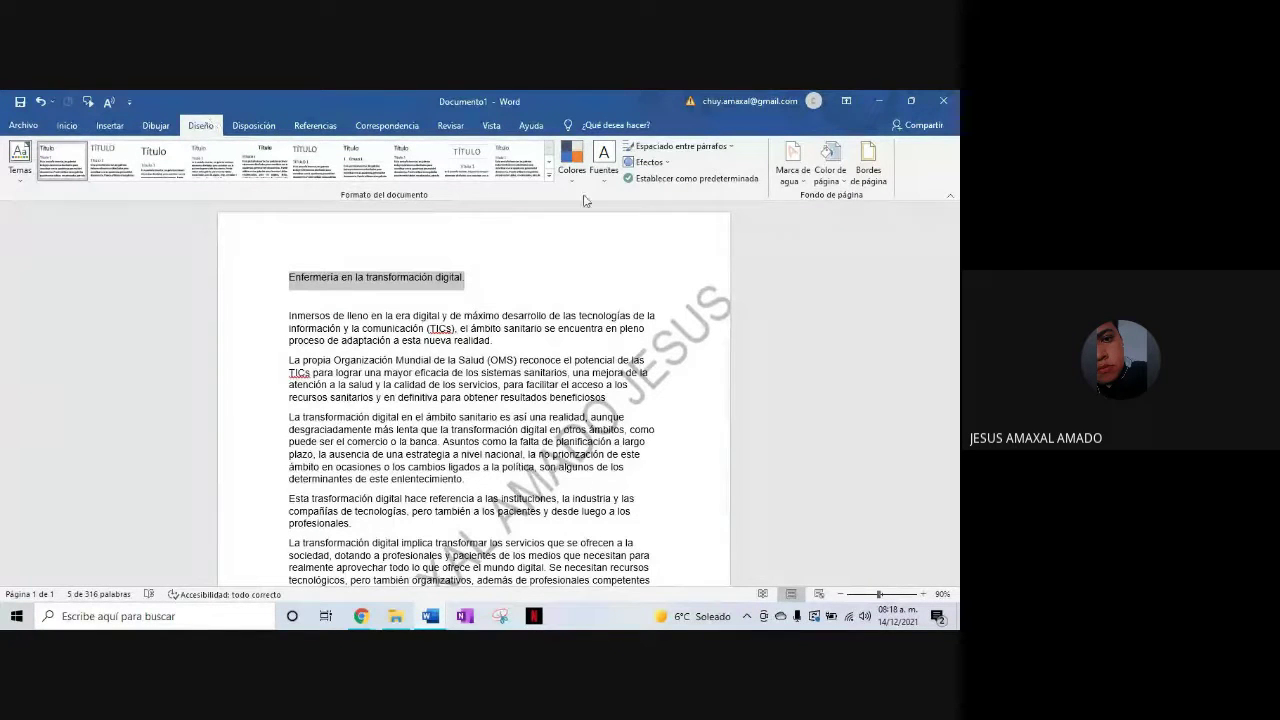
Apply Oro, Énfasis 4 shading to the whole title paragraph through Borders and Shading
{"action": "left_click", "coordinate": [870, 176]}
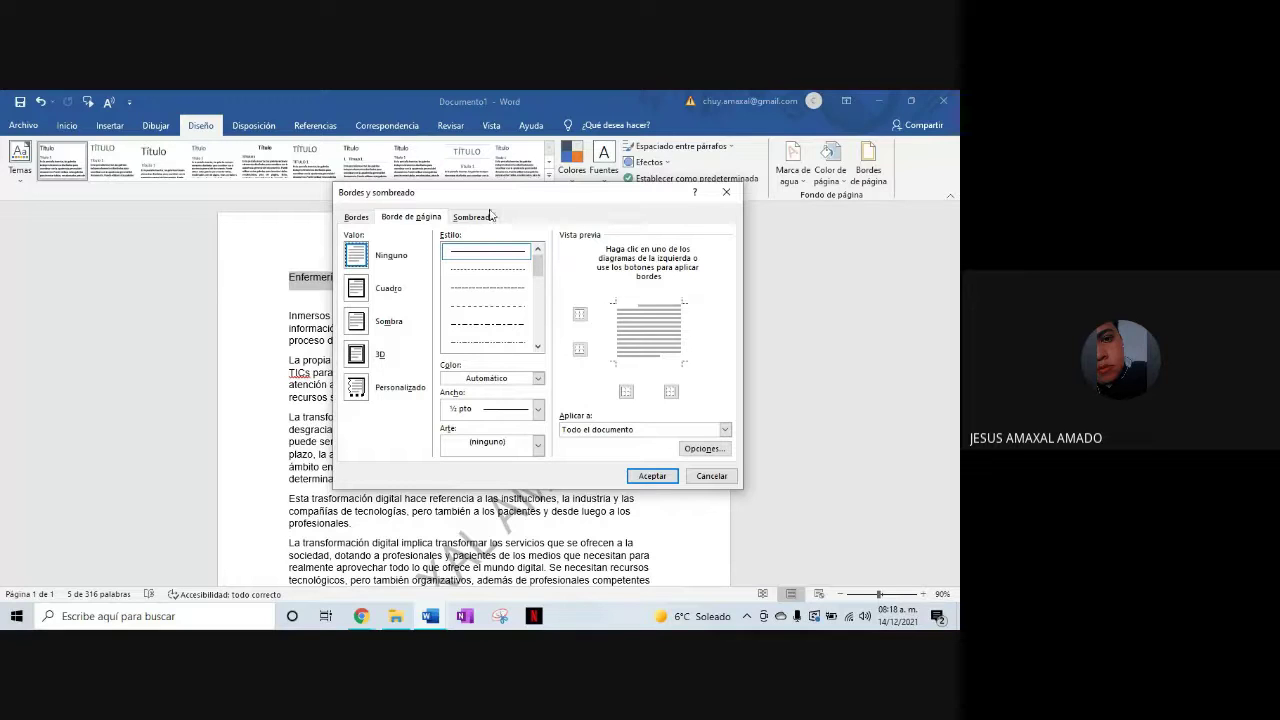
{"action": "left_click", "coordinate": [474, 217]}
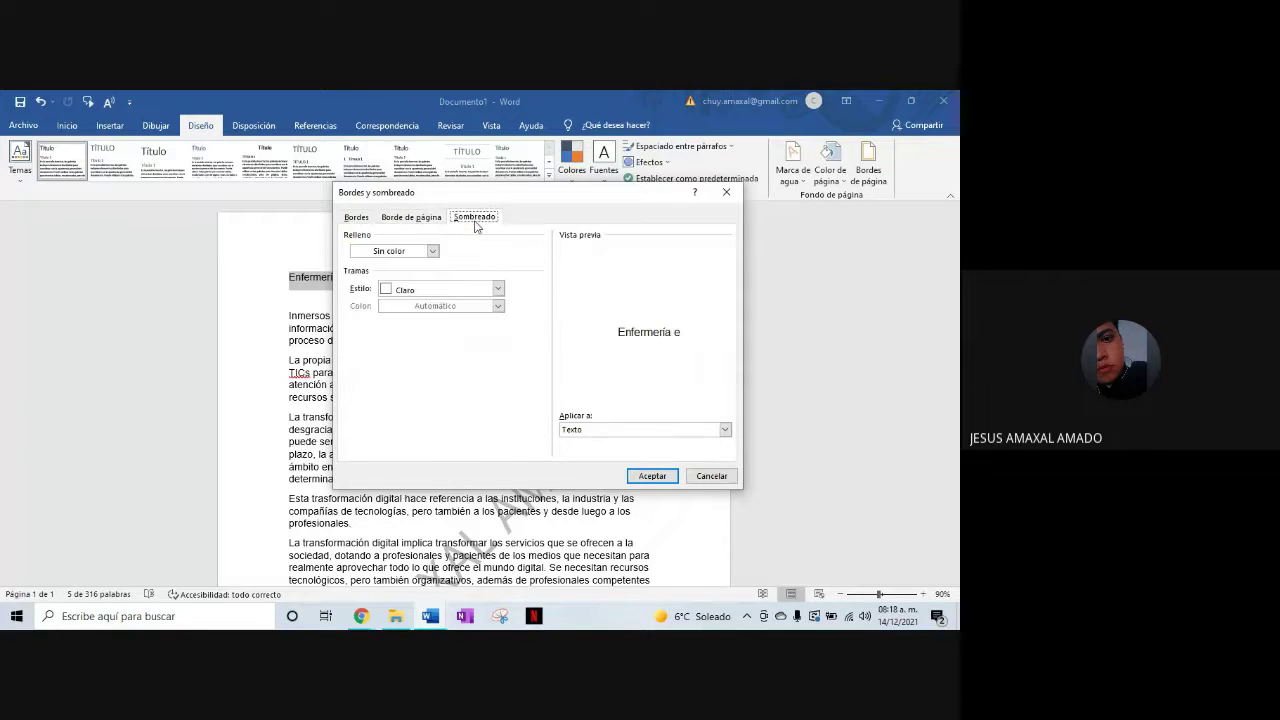
{"action": "left_click", "coordinate": [432, 251]}
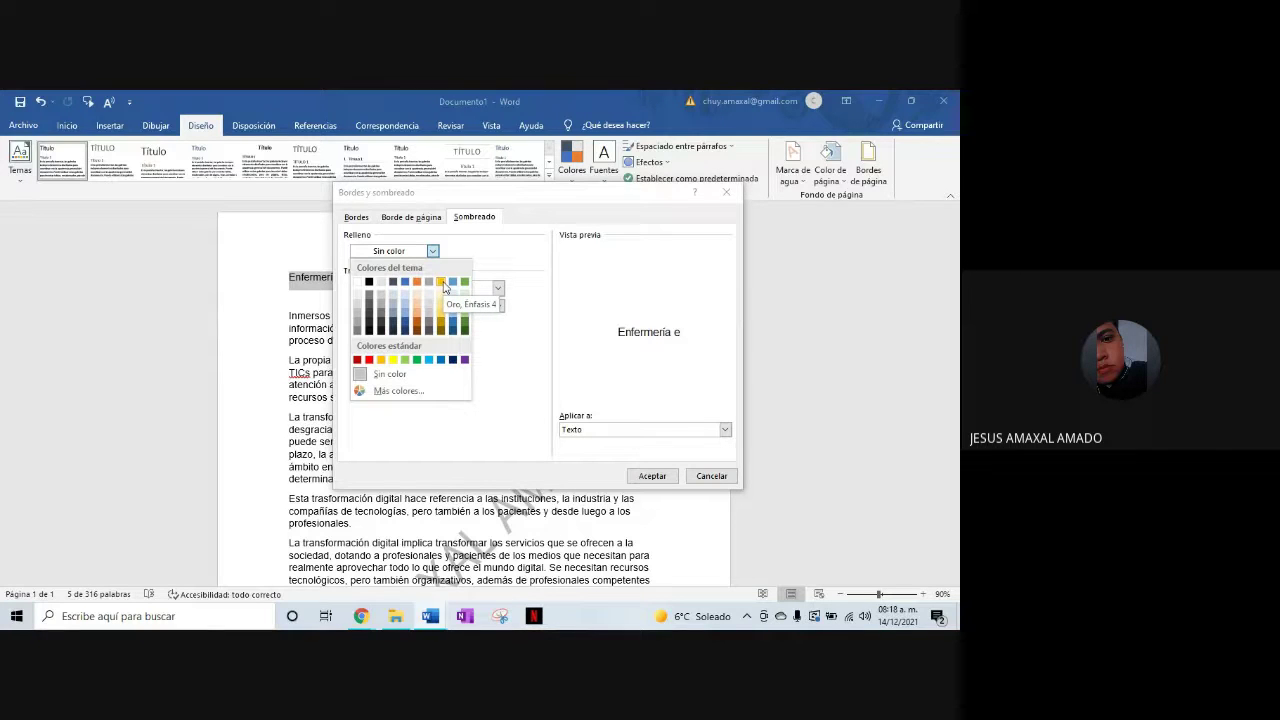
{"action": "left_click", "coordinate": [443, 284]}
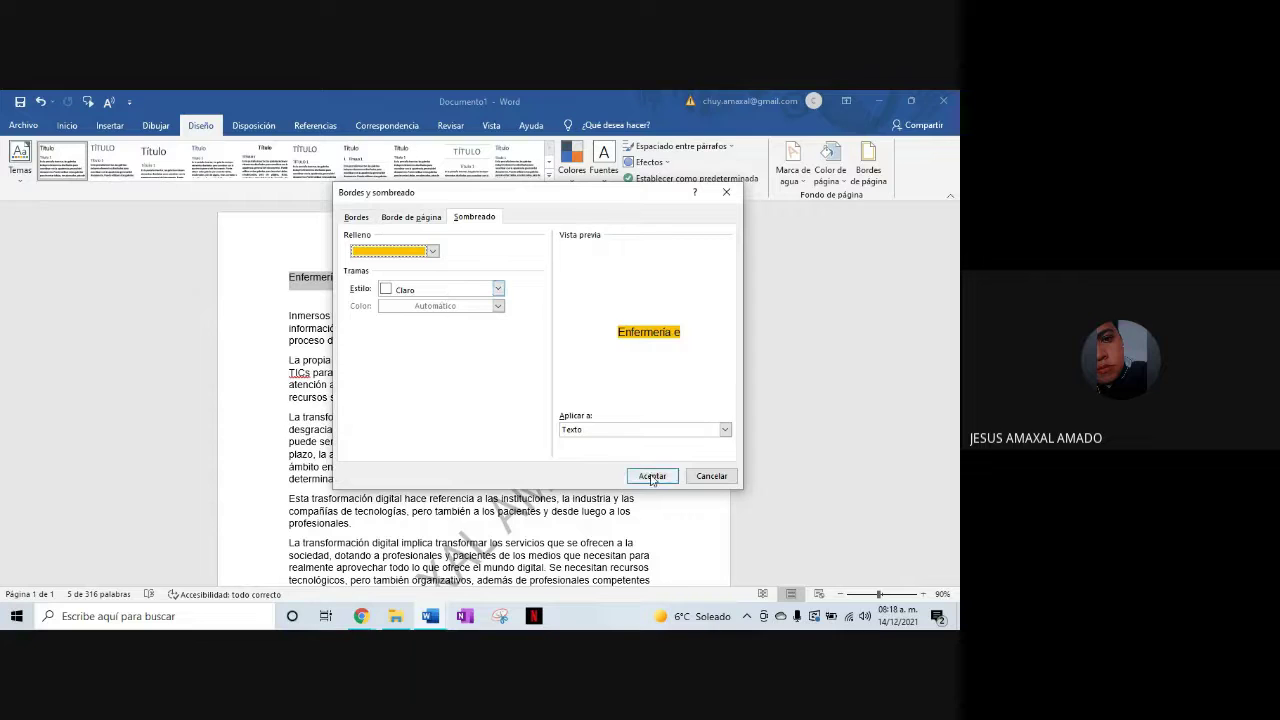
{"action": "left_click", "coordinate": [677, 432]}
{"action": "left_click", "coordinate": [640, 450]}
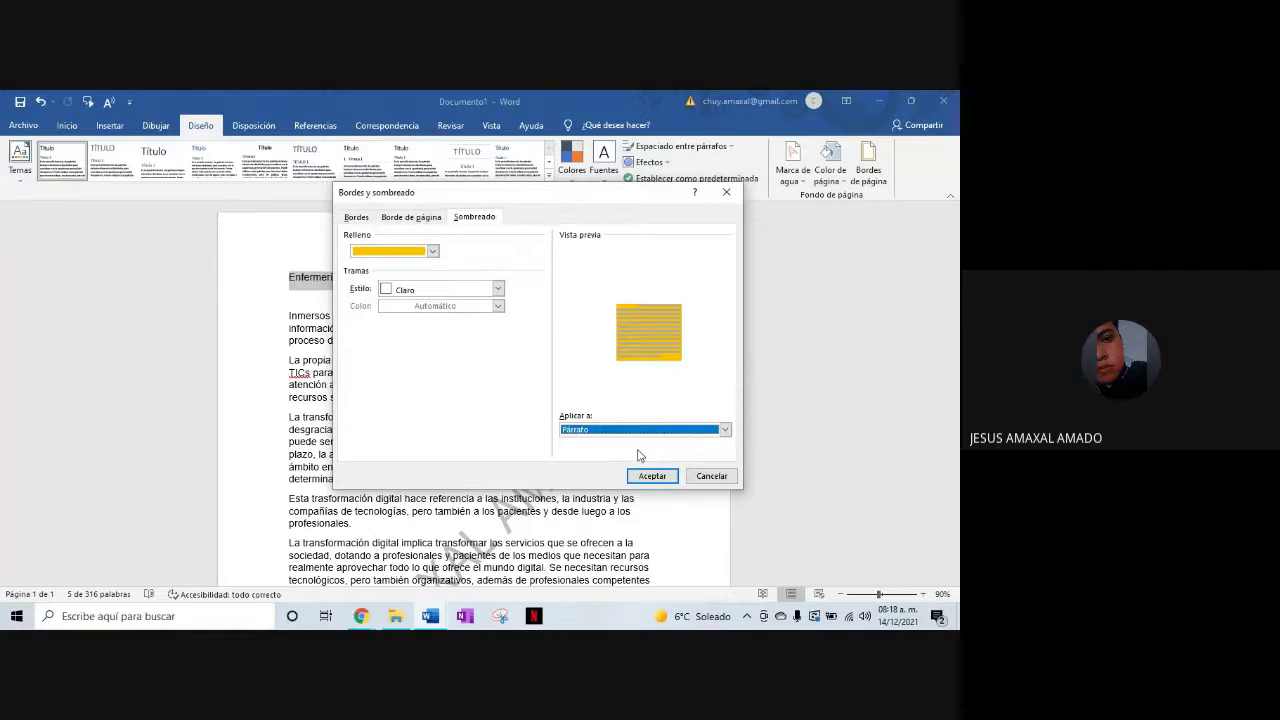
{"action": "left_click", "coordinate": [652, 476]}
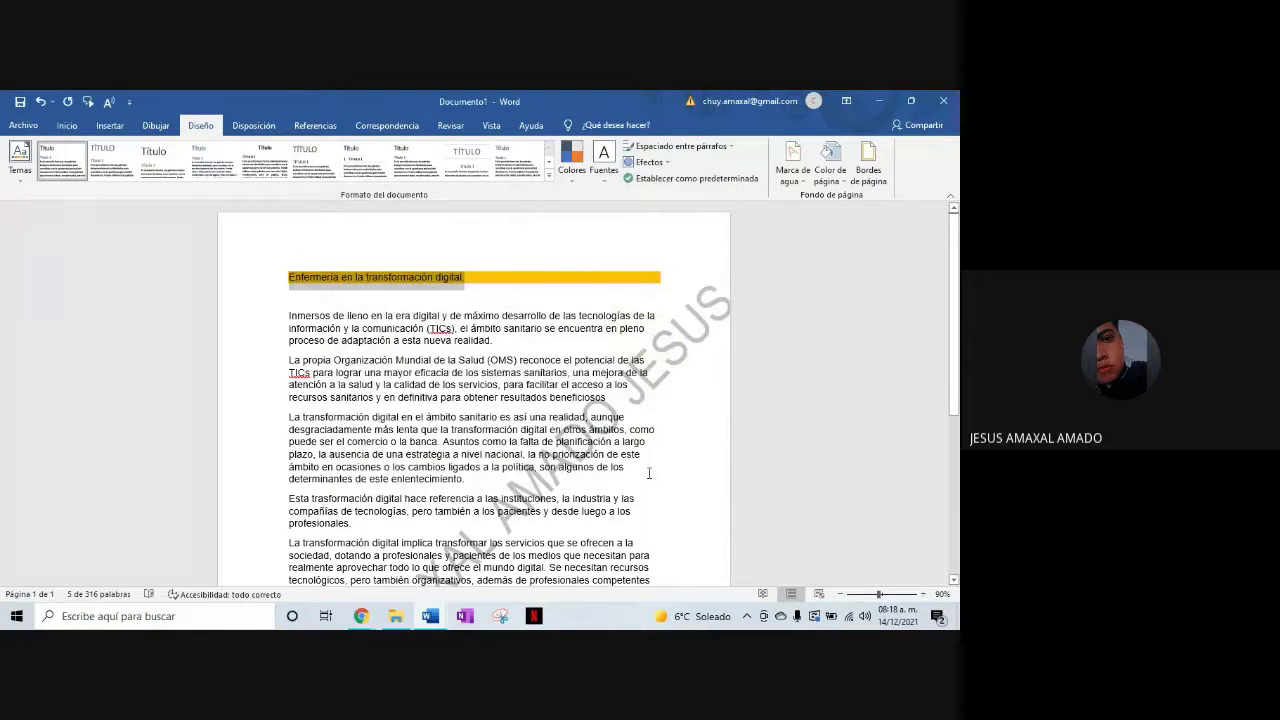
{"action": "left_click", "coordinate": [736, 424]}
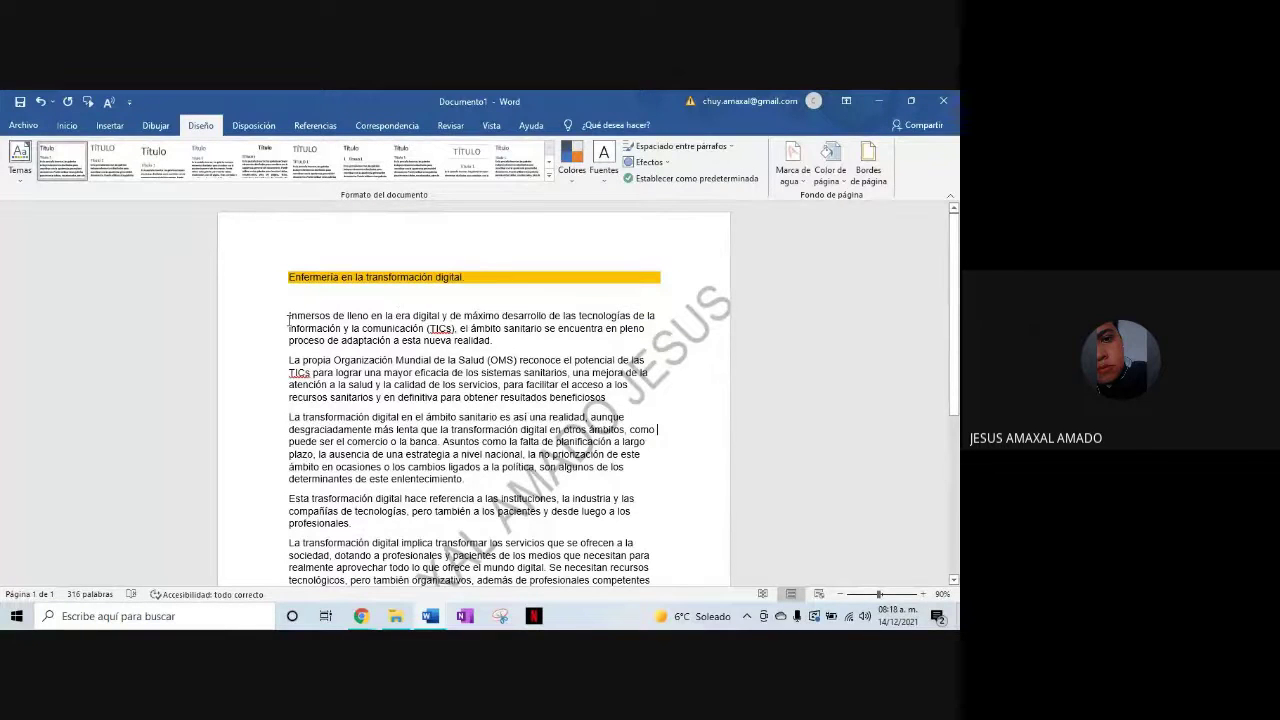
{"action": "left_click_drag", "start_coordinate": [288, 316], "coordinate": [494, 341]}
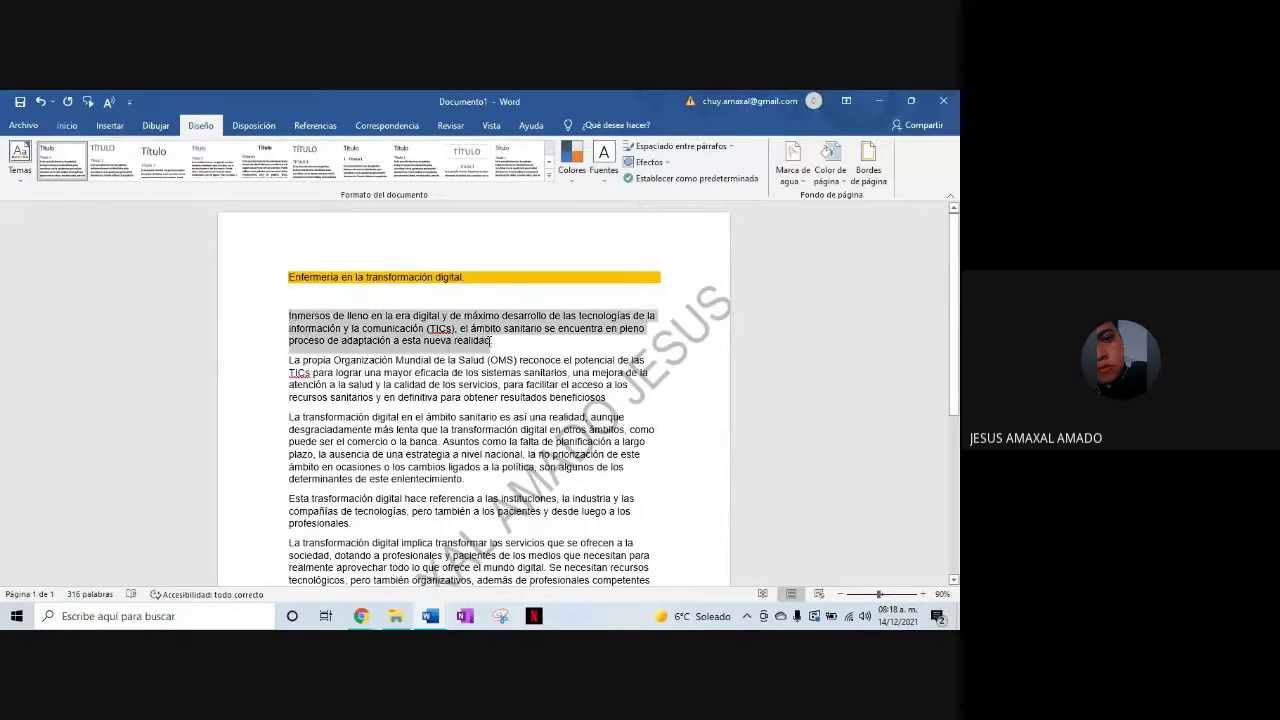
{"action": "mouse_move", "coordinate": [430, 616]}
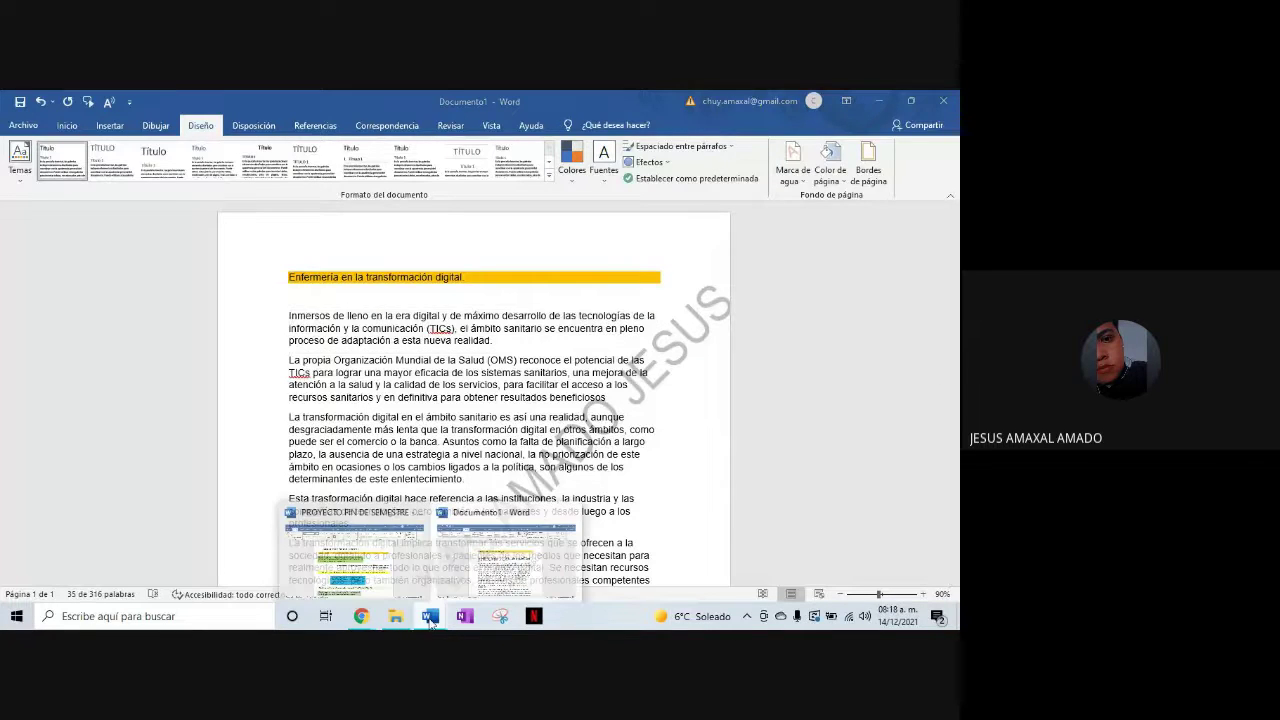
{"action": "left_click", "coordinate": [397, 545]}
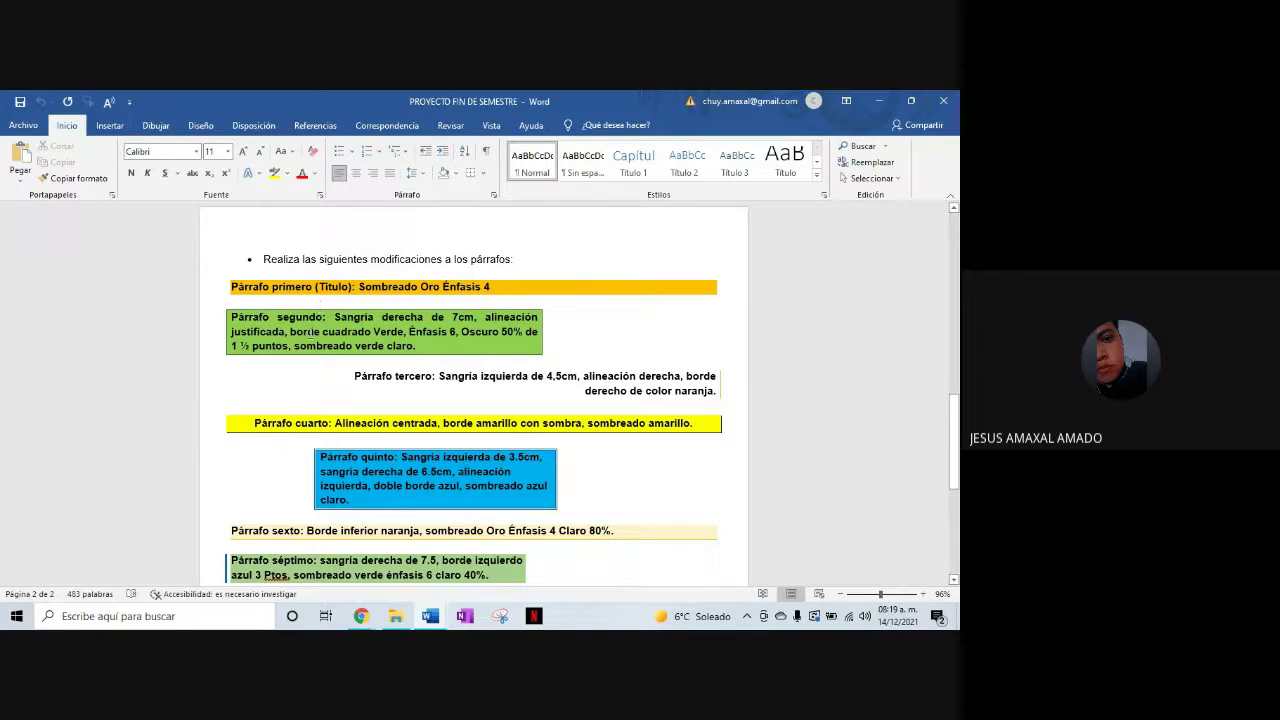
{"action": "left_click", "coordinate": [280, 378]}
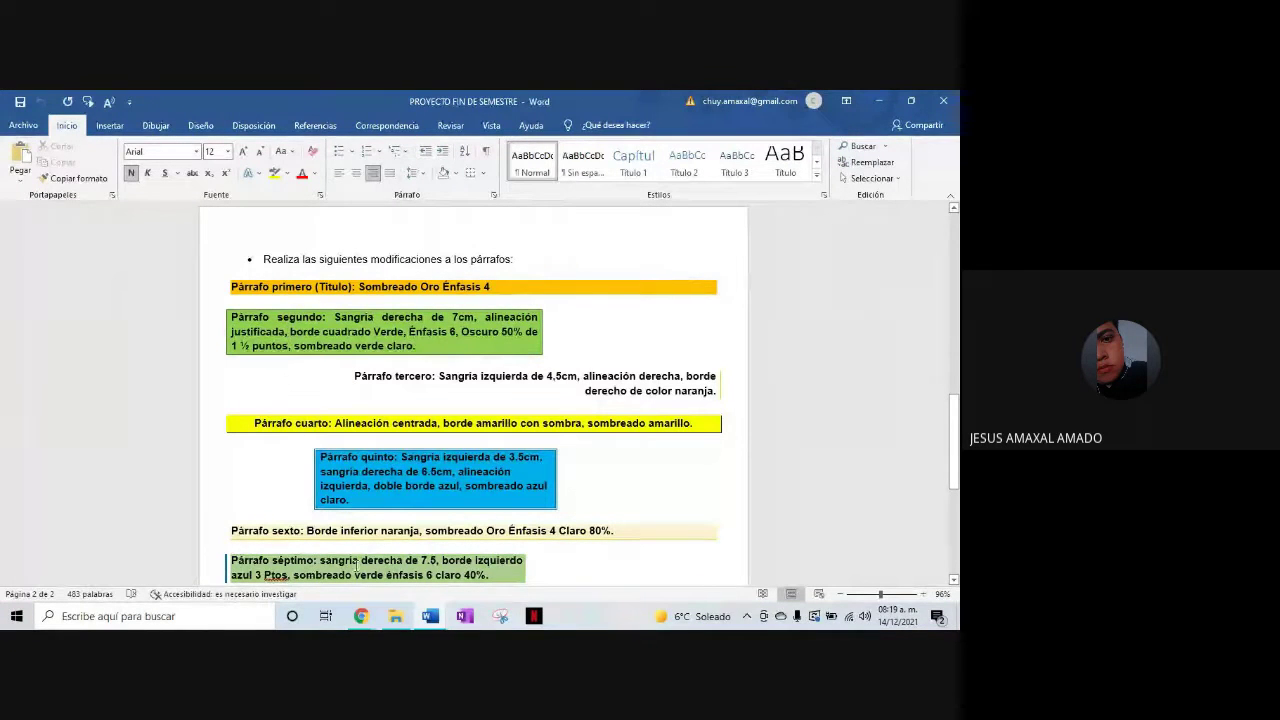
{"action": "left_click", "coordinate": [430, 616]}
{"action": "left_click", "coordinate": [495, 578]}
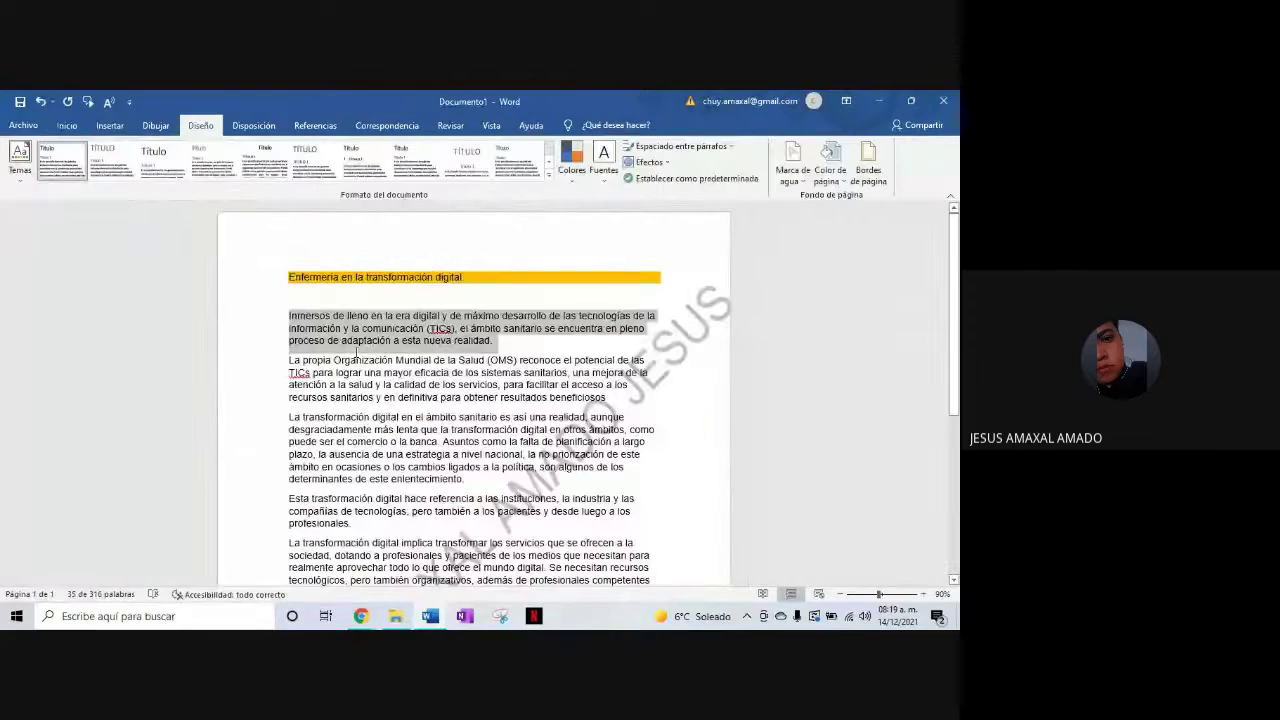
{"action": "left_click", "coordinate": [110, 127]}
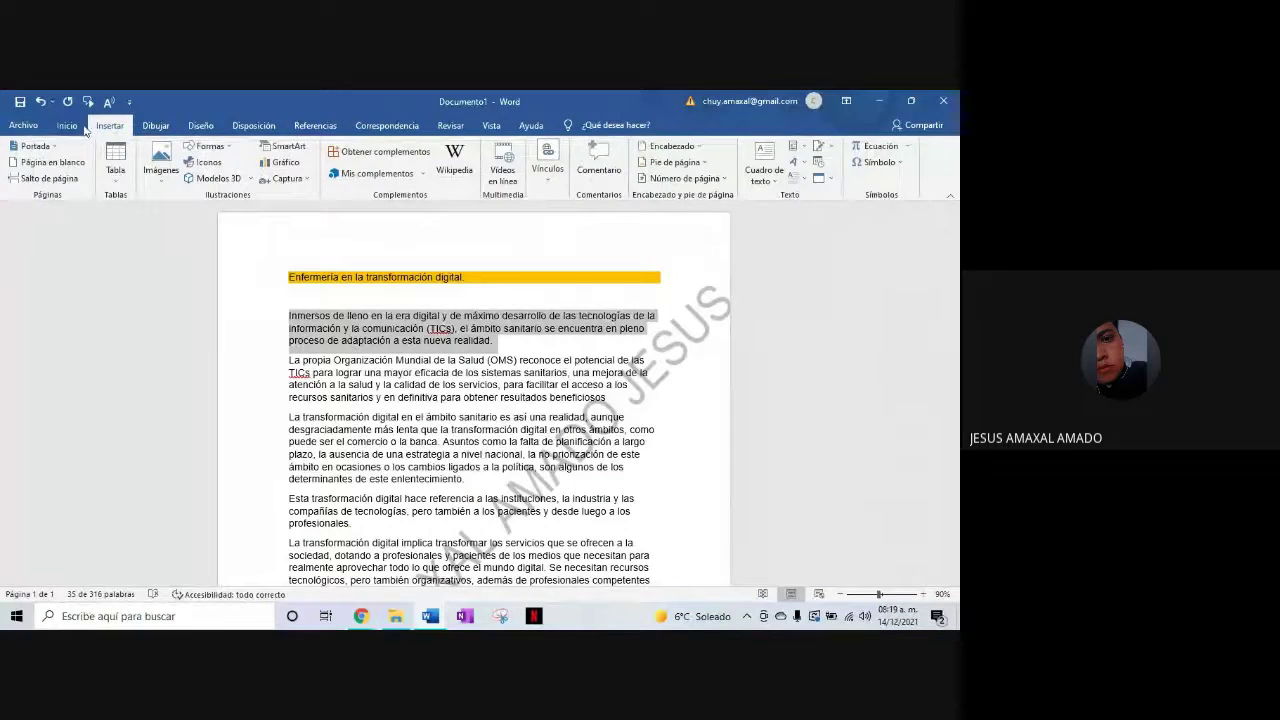
{"action": "left_click", "coordinate": [79, 128]}
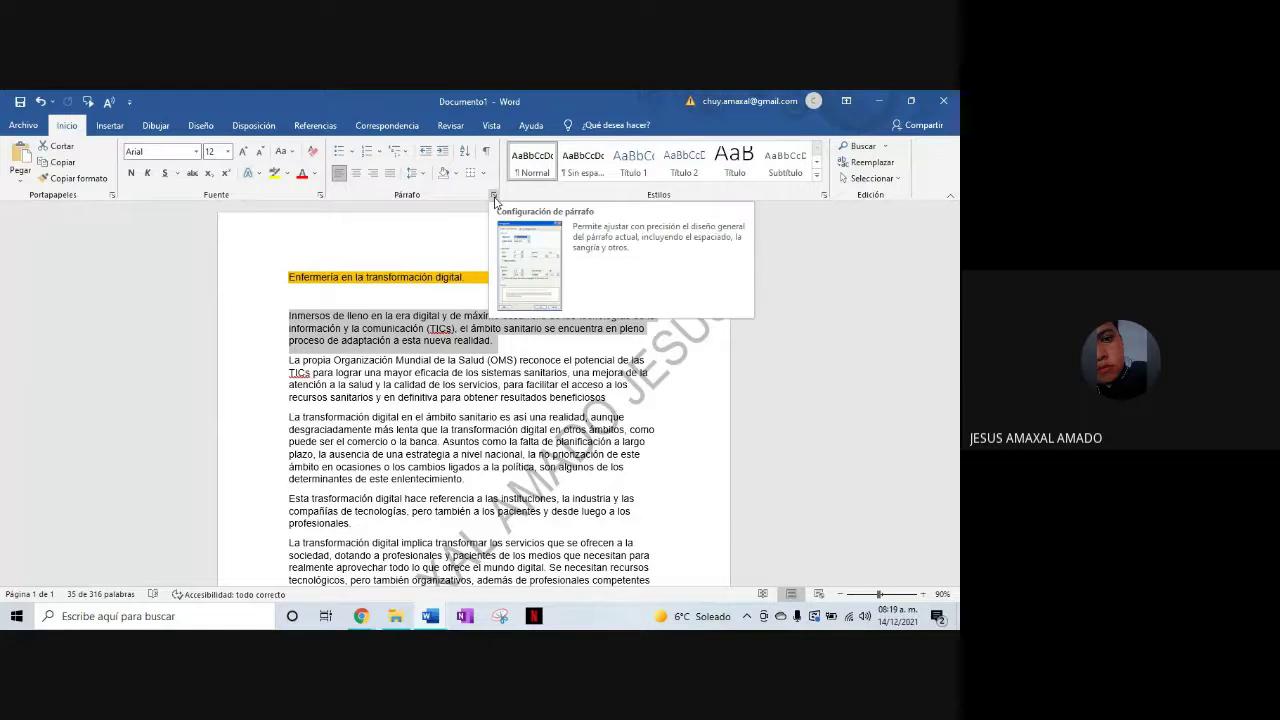
In the Párrafo dialog, set the first paragraph to Justificada with a 7 cm right indent
{"action": "left_click", "coordinate": [494, 197]}
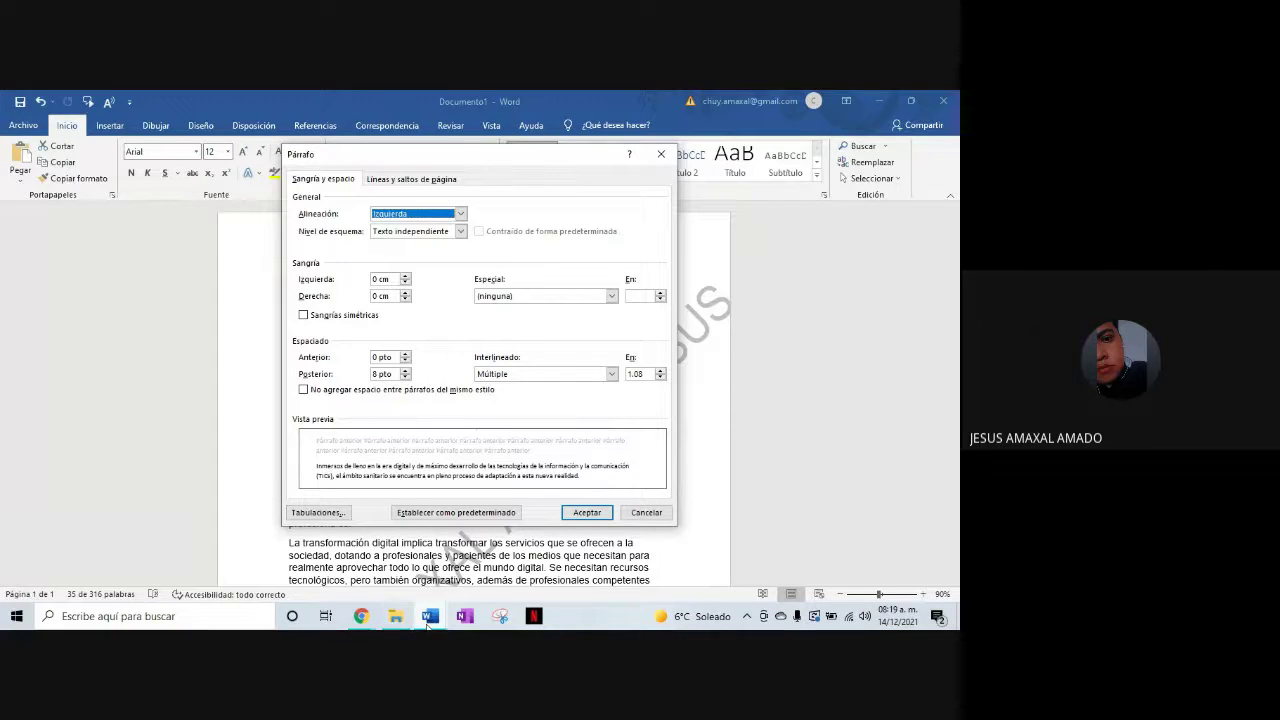
{"action": "mouse_move", "coordinate": [429, 616]}
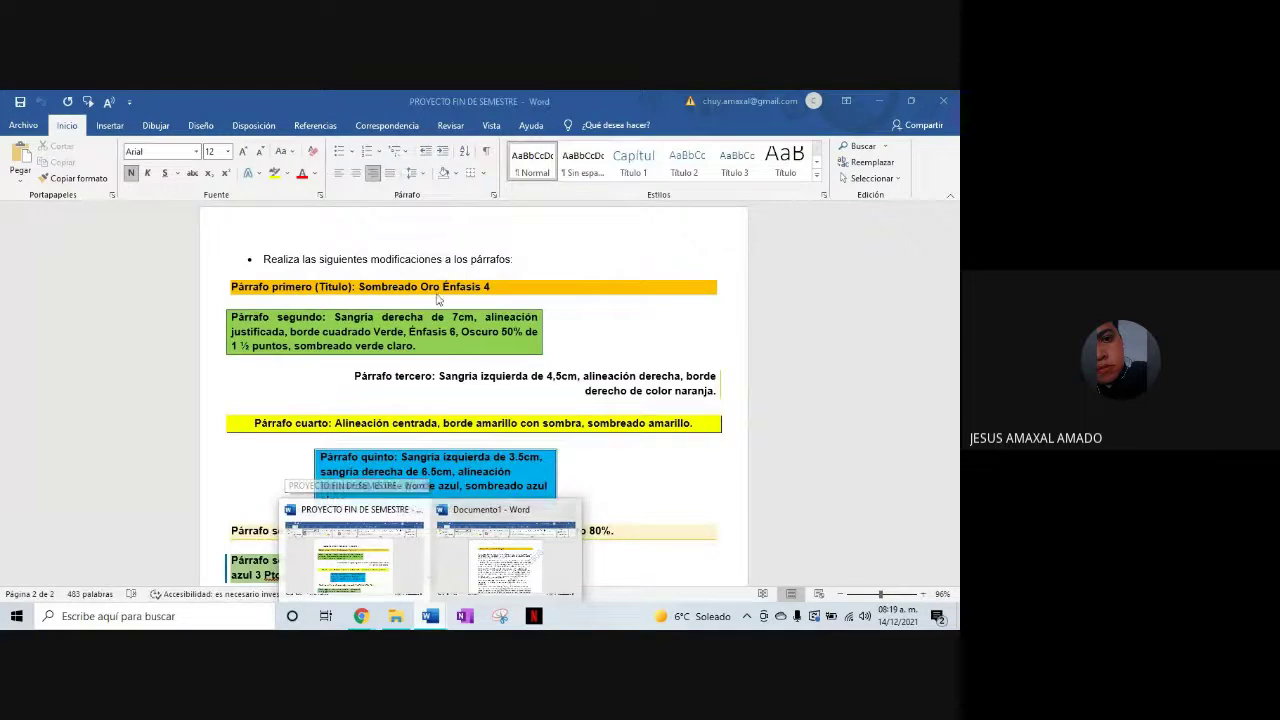
{"action": "left_click", "coordinate": [461, 215]}
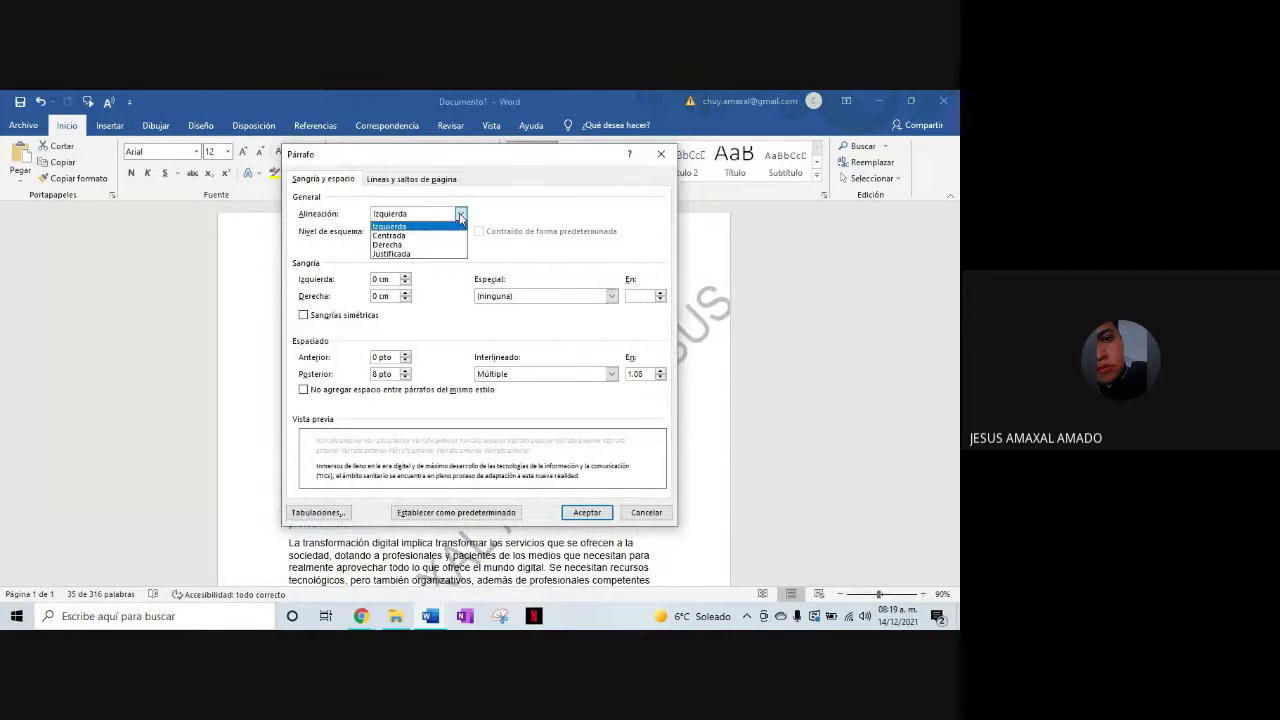
{"action": "left_click", "coordinate": [392, 254]}
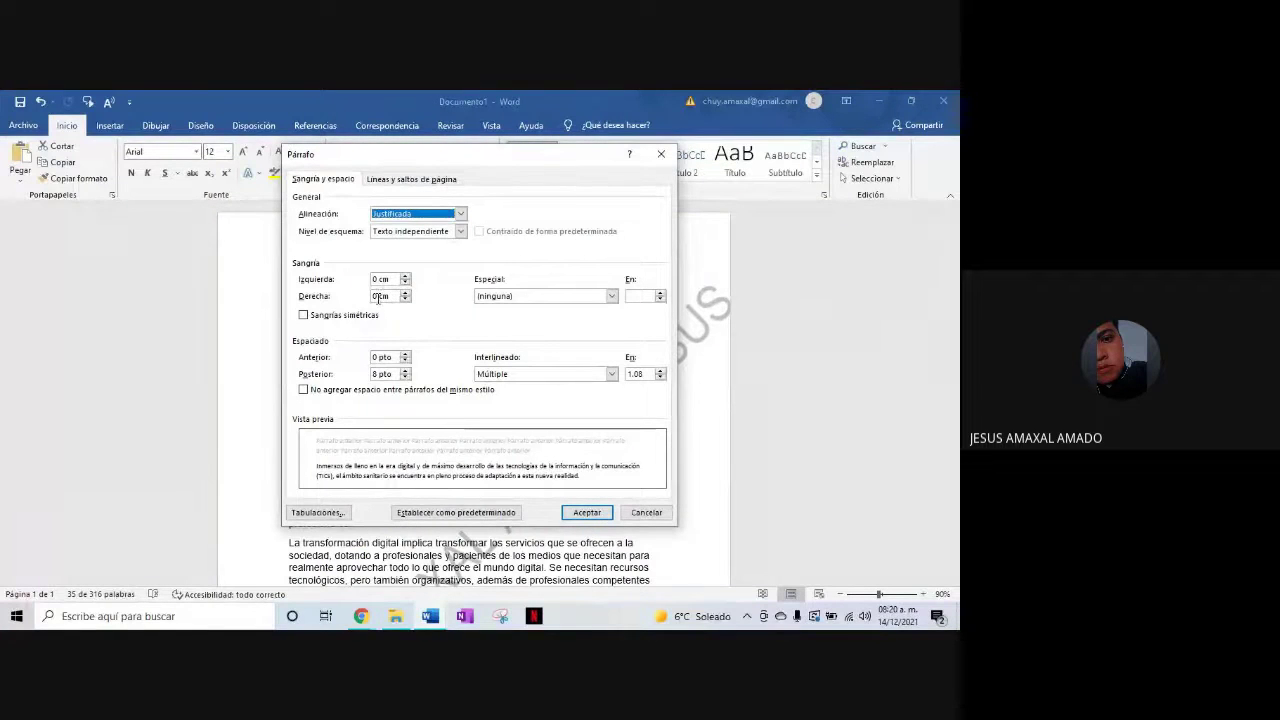
{"action": "left_click", "coordinate": [378, 296]}
{"action": "type", "text": "7"}
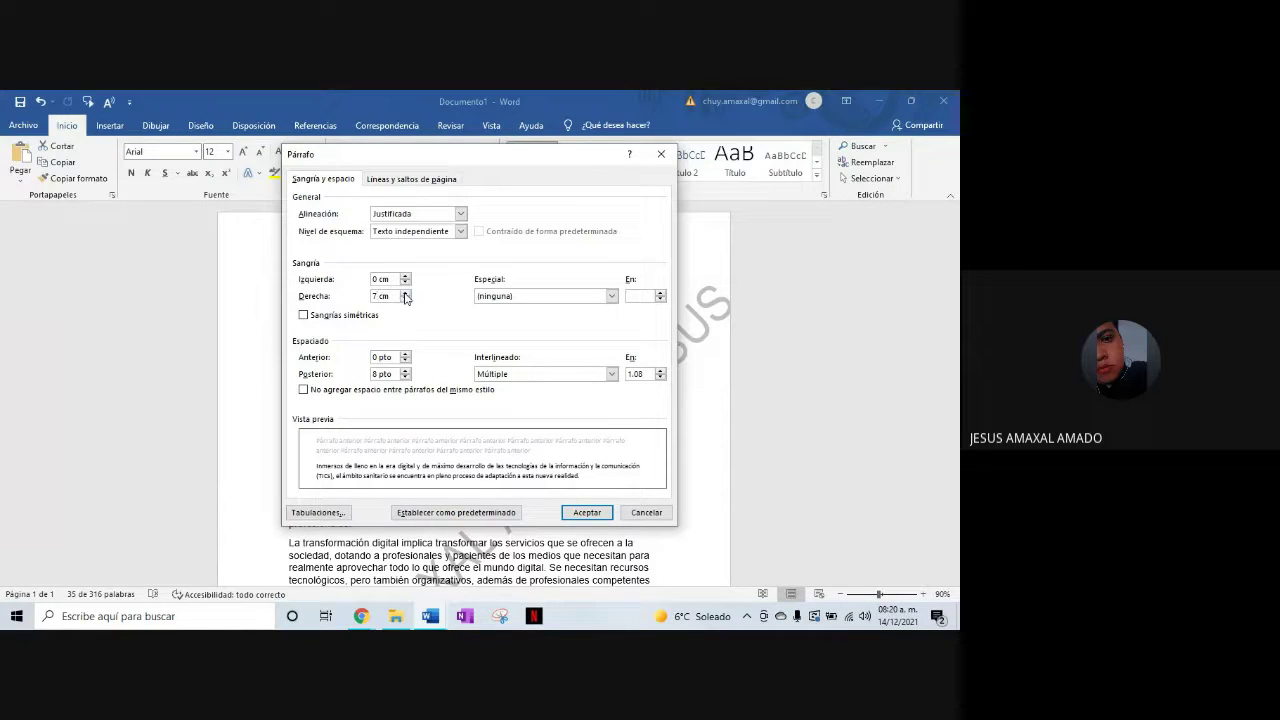
{"action": "left_click", "coordinate": [405, 296]}
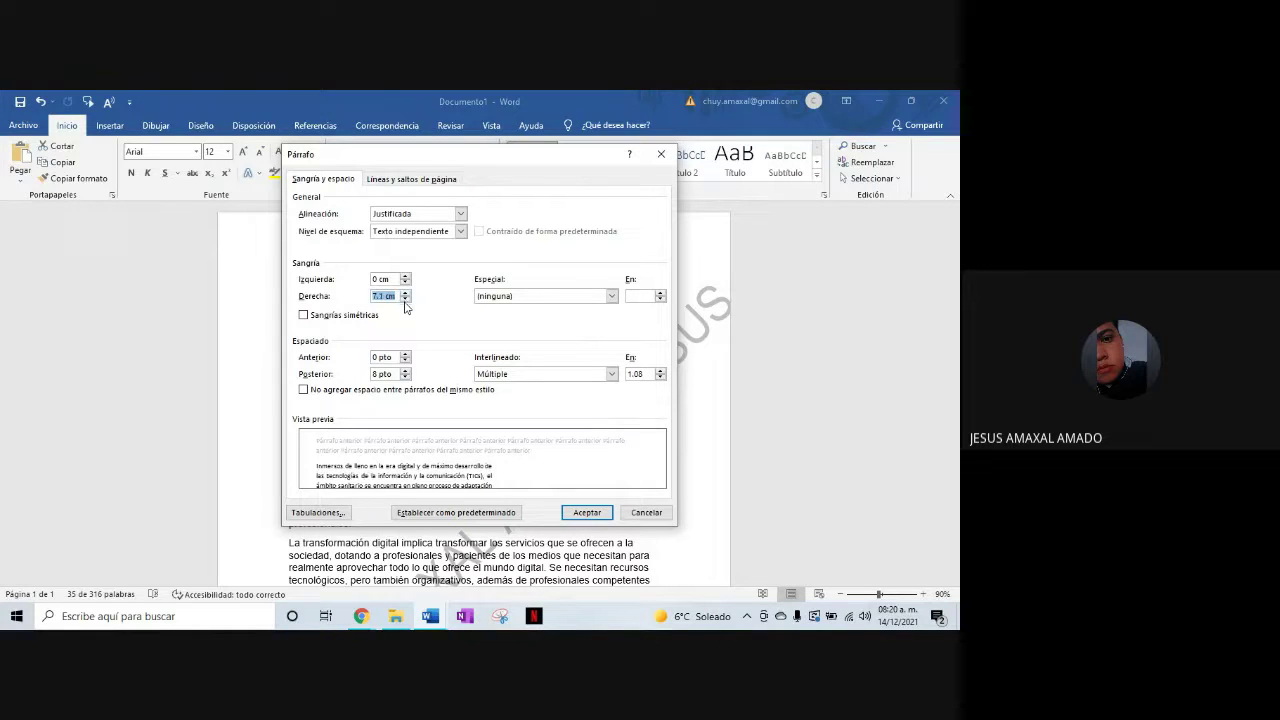
{"action": "left_click", "coordinate": [590, 513]}
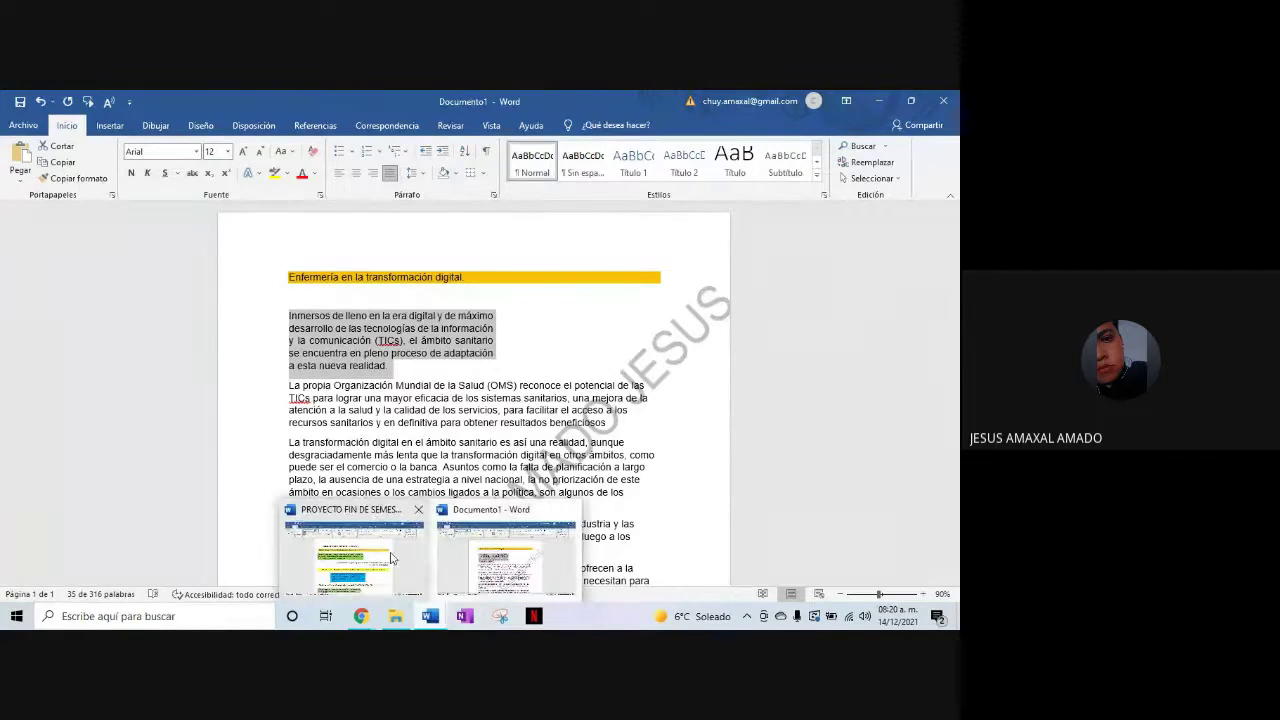
{"action": "mouse_move", "coordinate": [430, 616]}
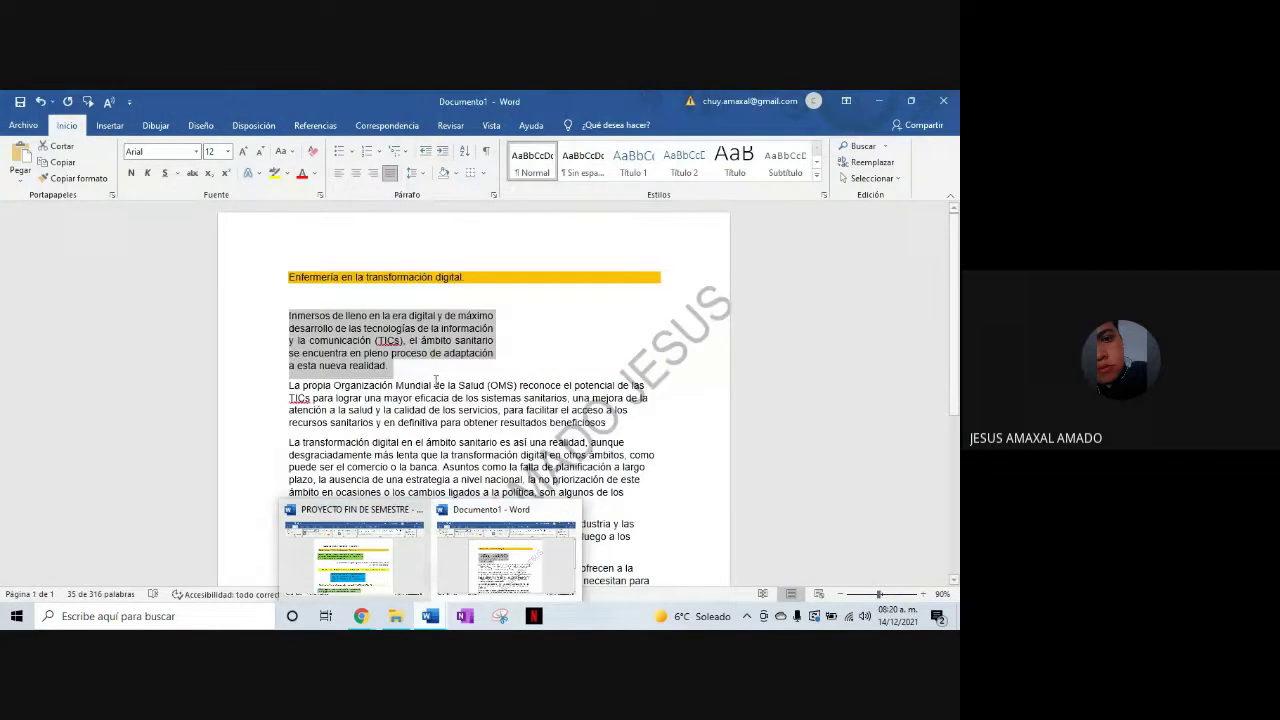
Box the 'Inmersos de lleno…' paragraph with a Verde, Énfasis 6, Oscuro 50% border, 1 ½ pt wide
{"action": "left_click", "coordinate": [505, 555]}
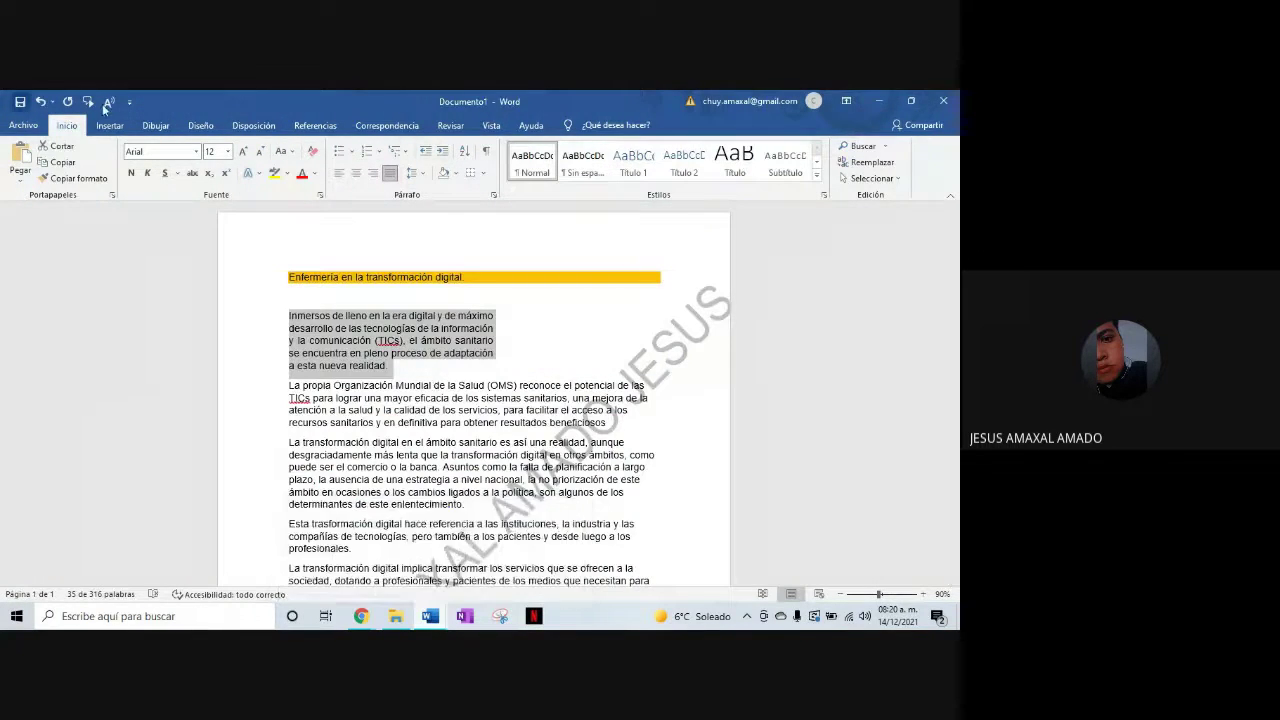
{"action": "left_click", "coordinate": [190, 125]}
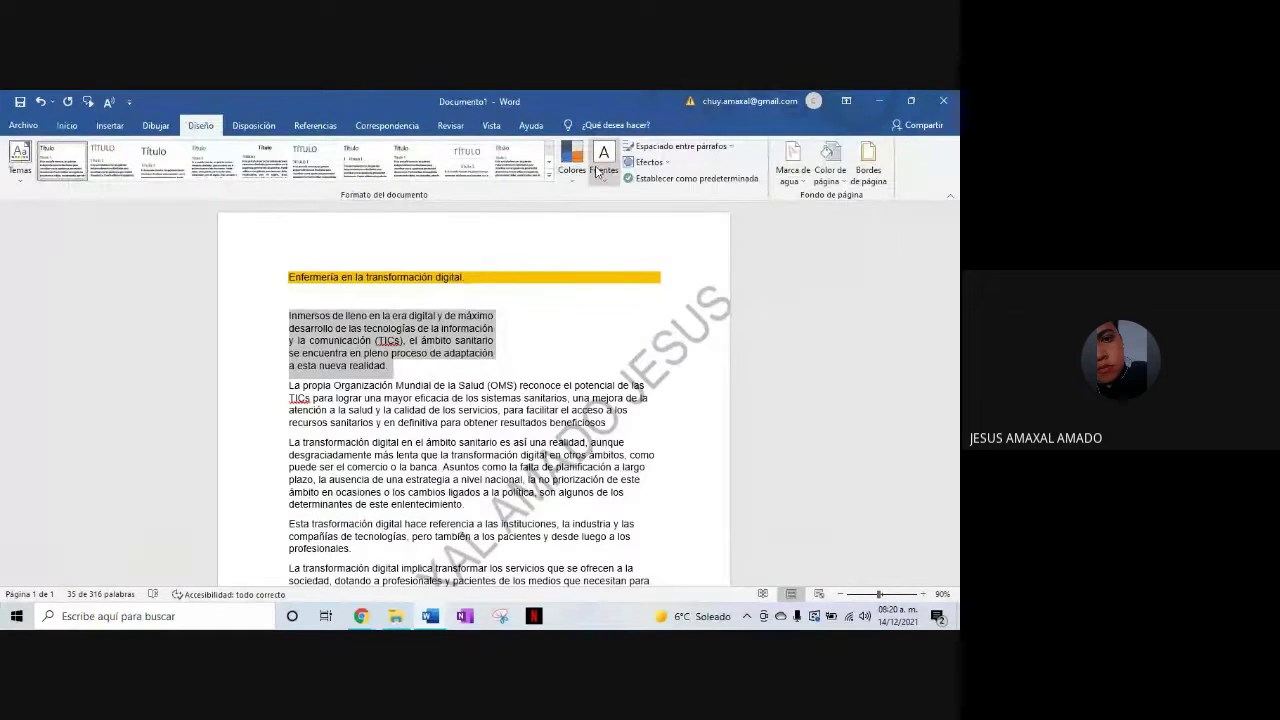
{"action": "left_click", "coordinate": [868, 168]}
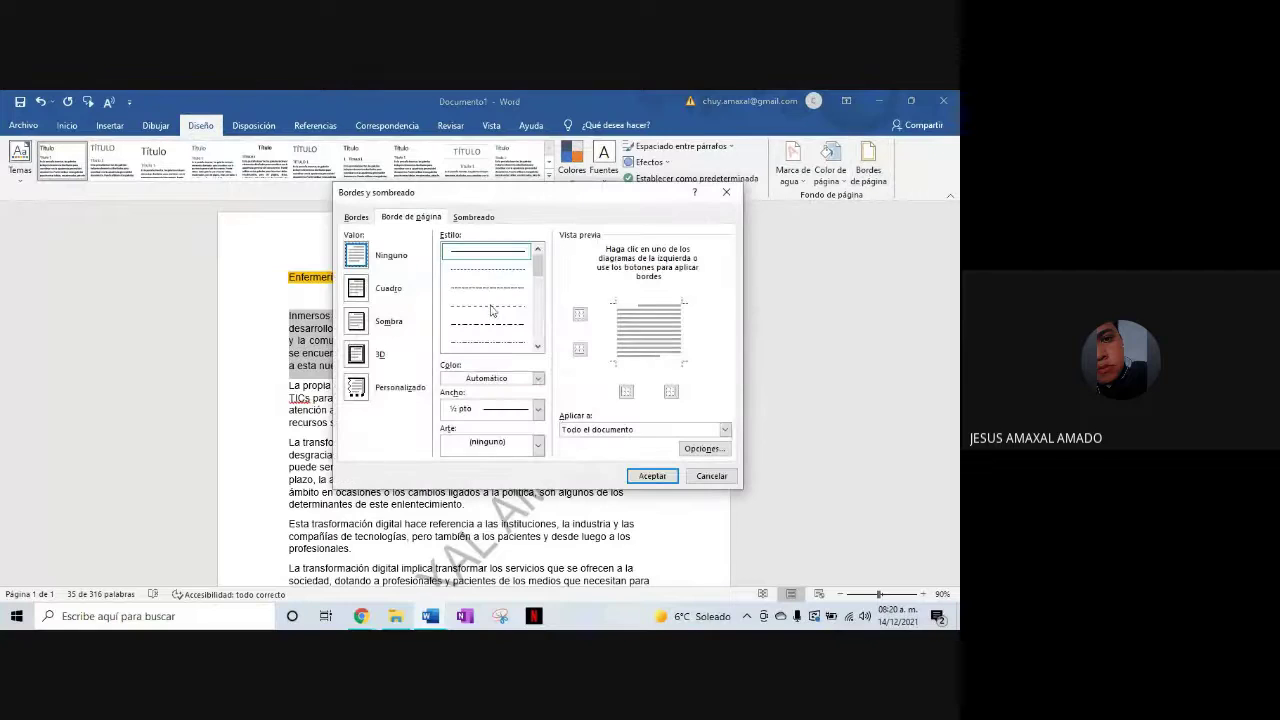
{"action": "left_click", "coordinate": [364, 222]}
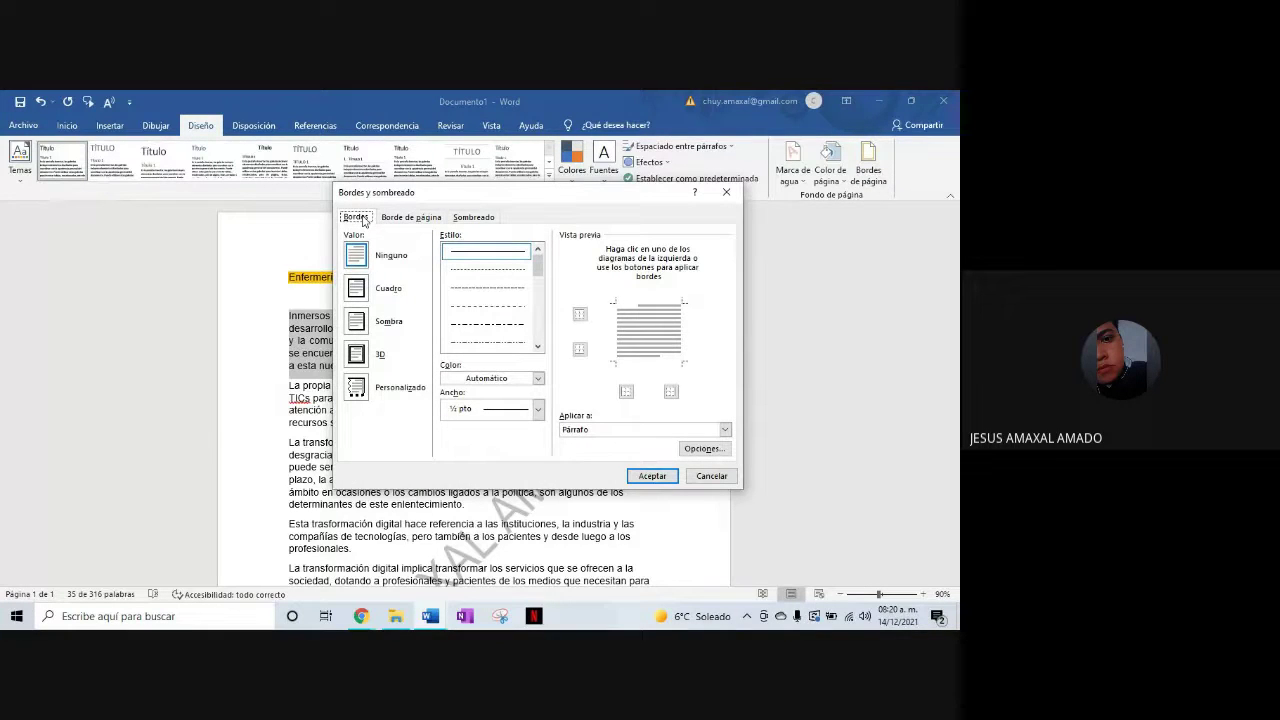
{"action": "left_click", "coordinate": [356, 290]}
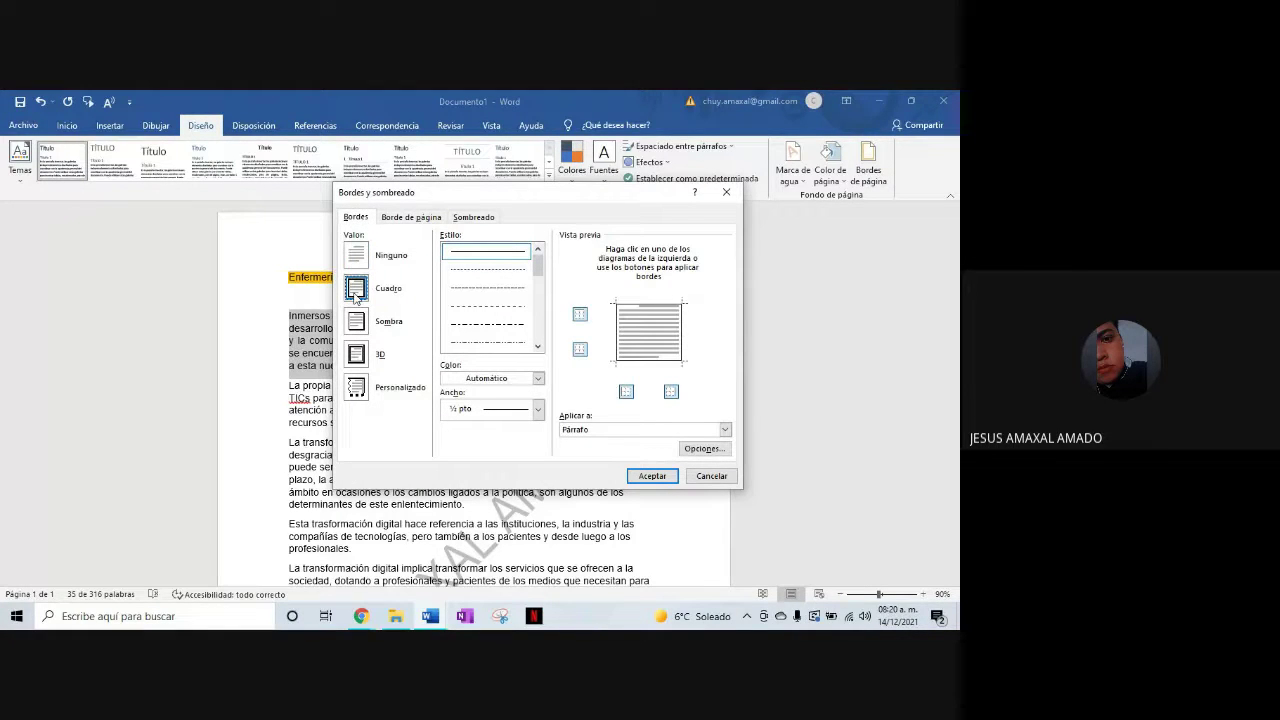
{"action": "left_click", "coordinate": [538, 380]}
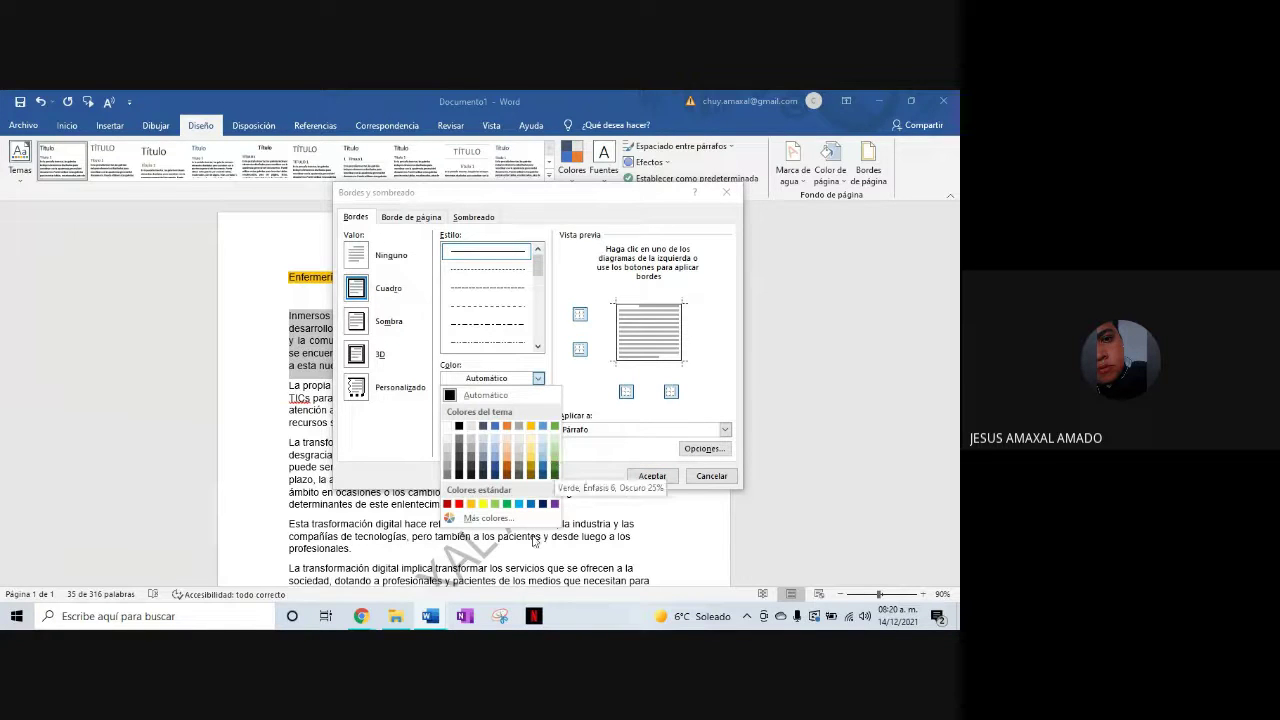
{"action": "left_click", "coordinate": [410, 590]}
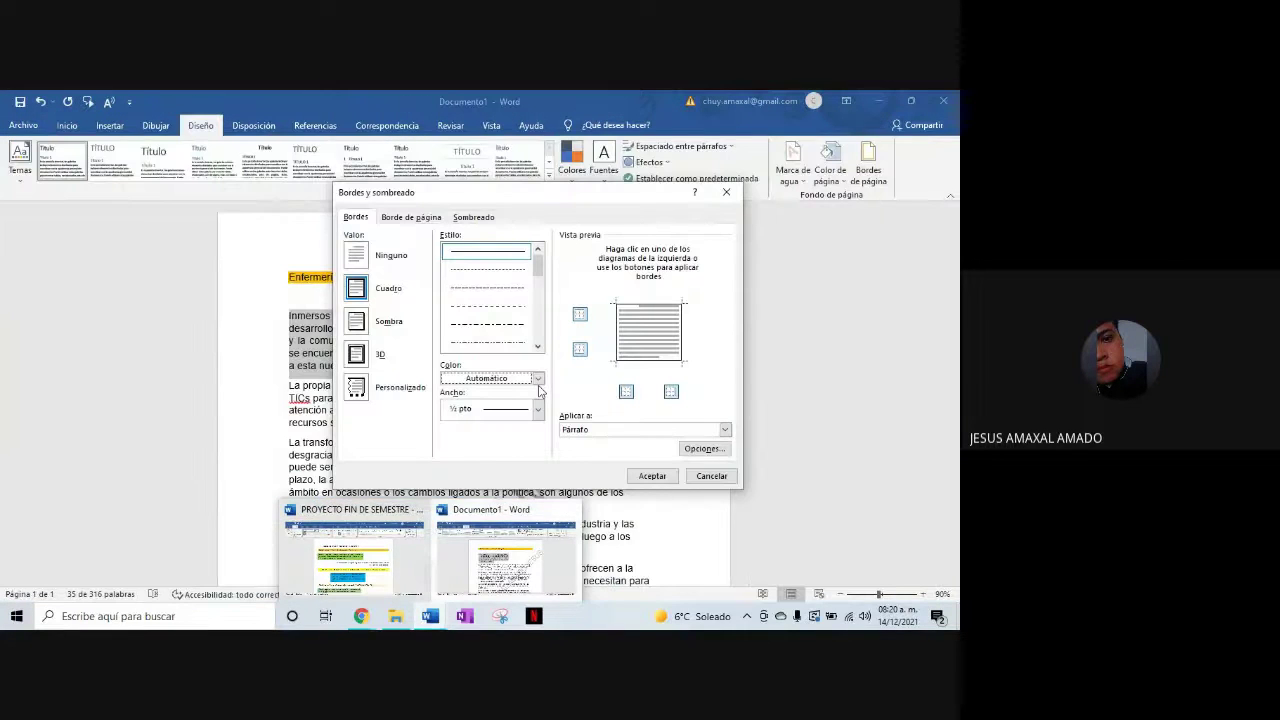
{"action": "left_click", "coordinate": [538, 380]}
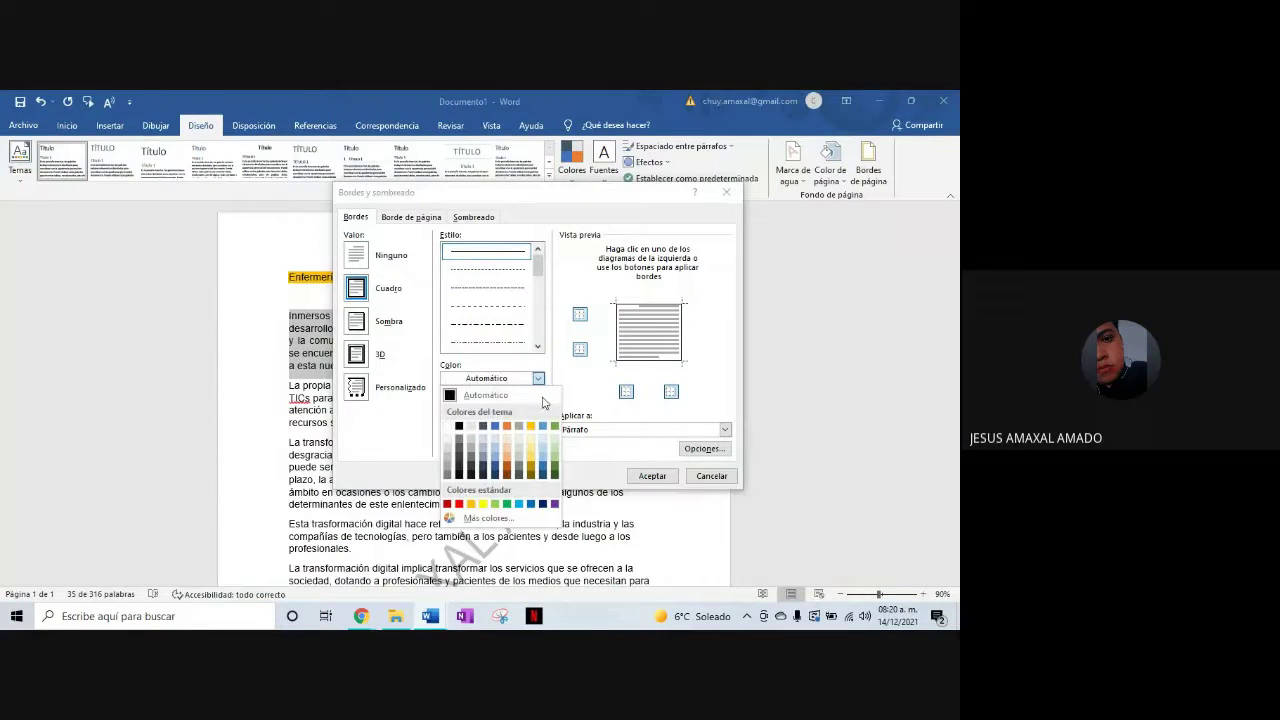
{"action": "left_click", "coordinate": [556, 476]}
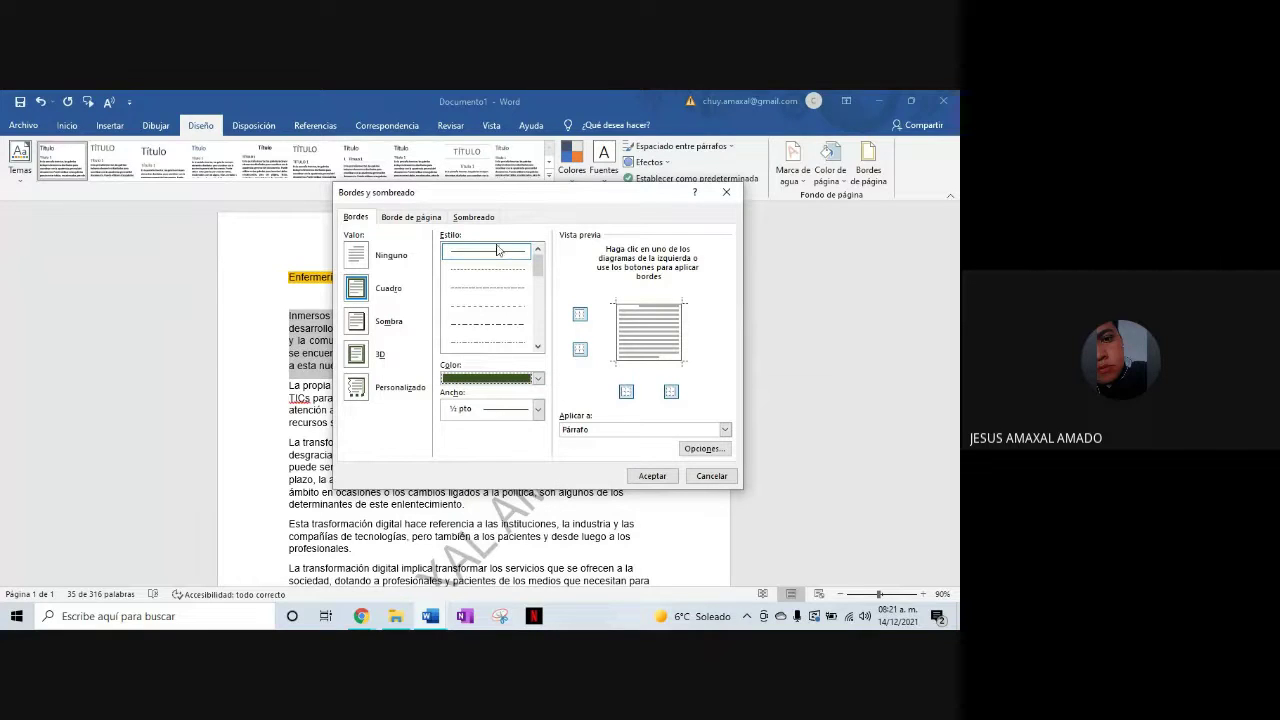
{"action": "left_click", "coordinate": [537, 409]}
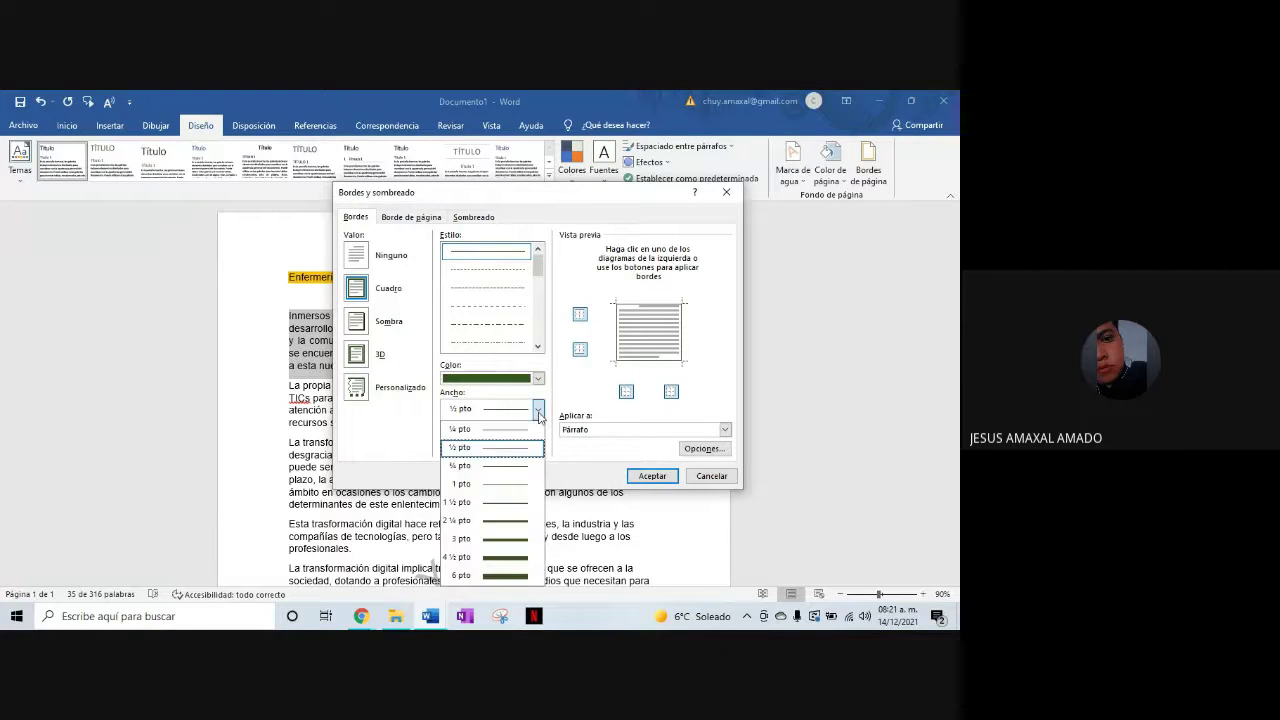
{"action": "left_click", "coordinate": [473, 503]}
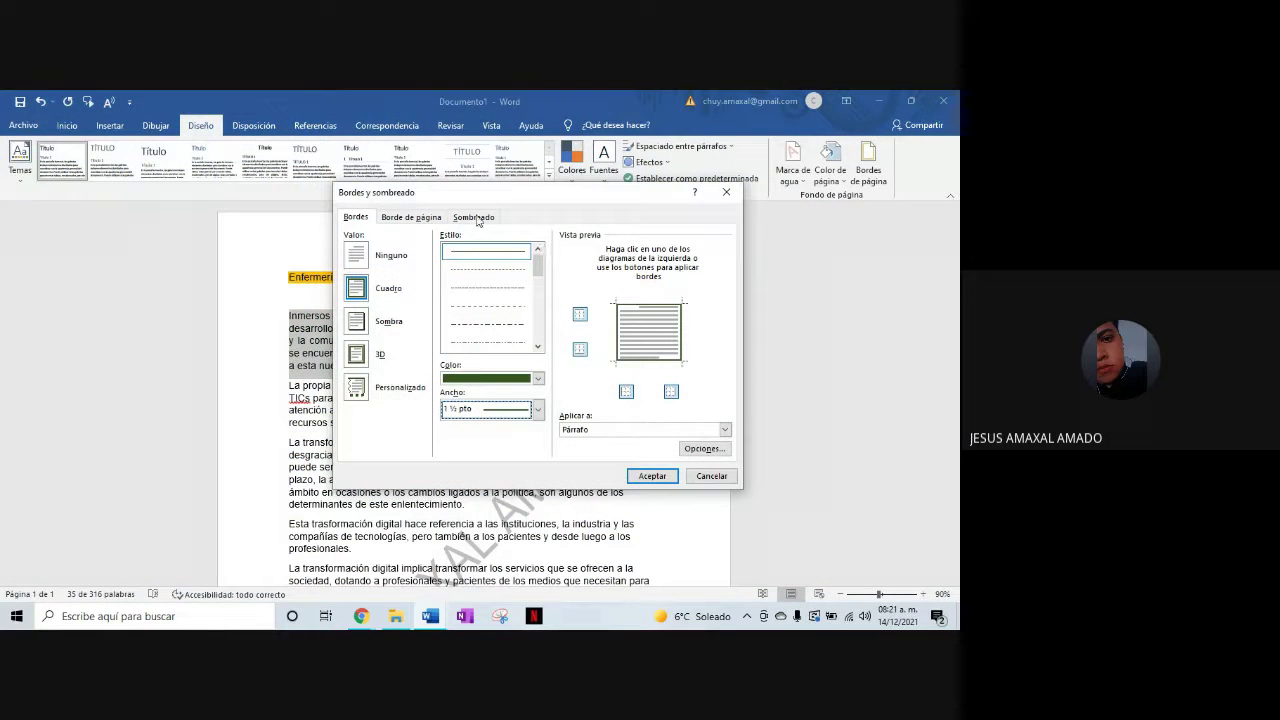
Add a light green fill to the paragraph's shading and apply it
{"action": "left_click", "coordinate": [475, 217]}
{"action": "left_click", "coordinate": [433, 251]}
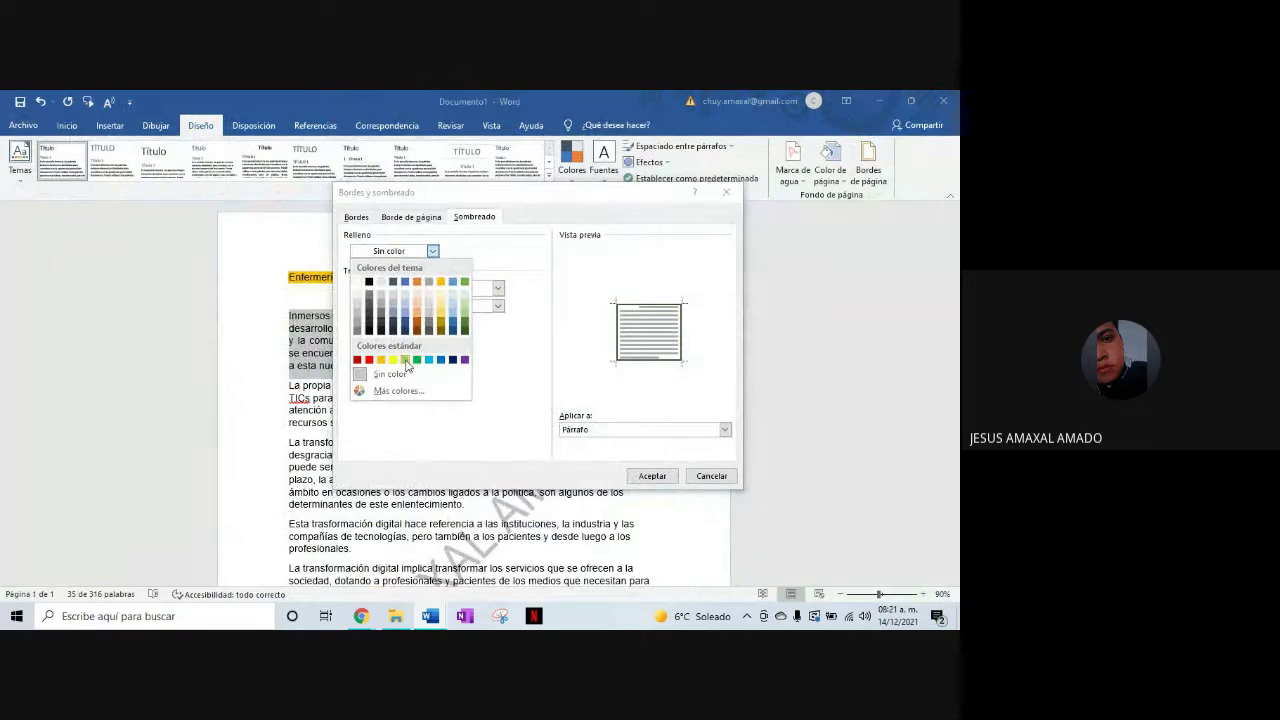
{"action": "left_click", "coordinate": [405, 361]}
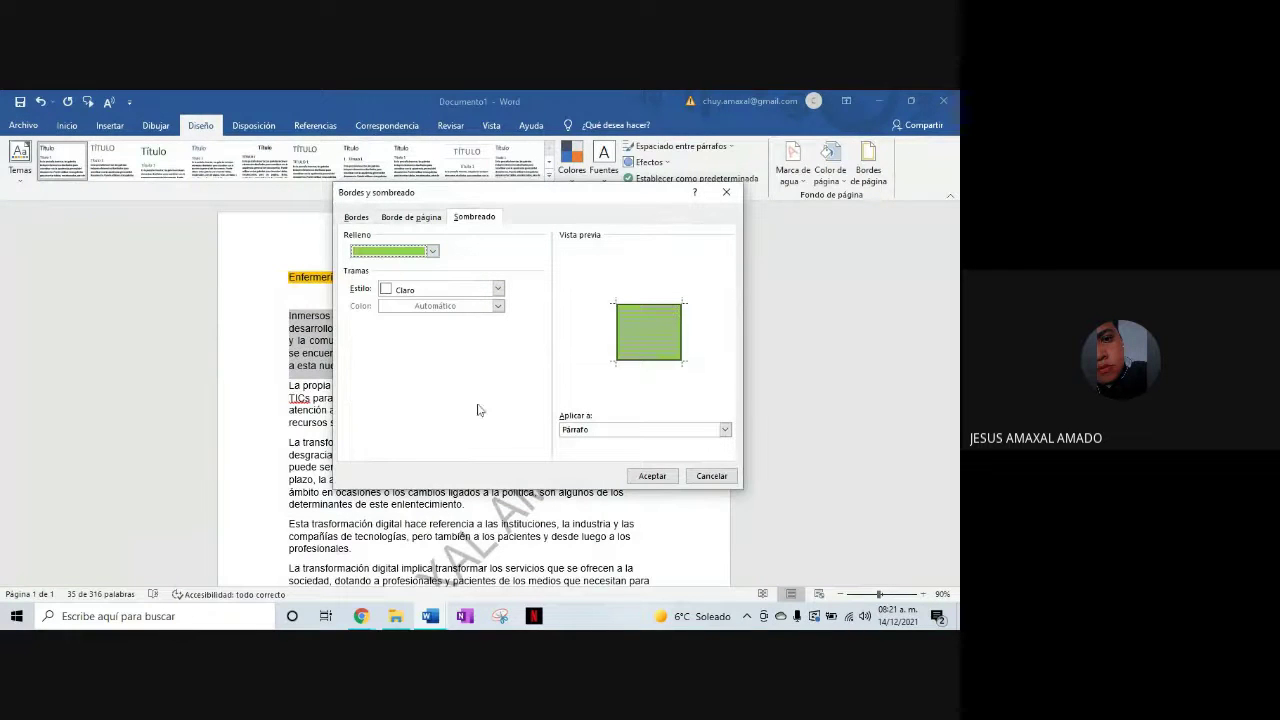
{"action": "left_click", "coordinate": [652, 476]}
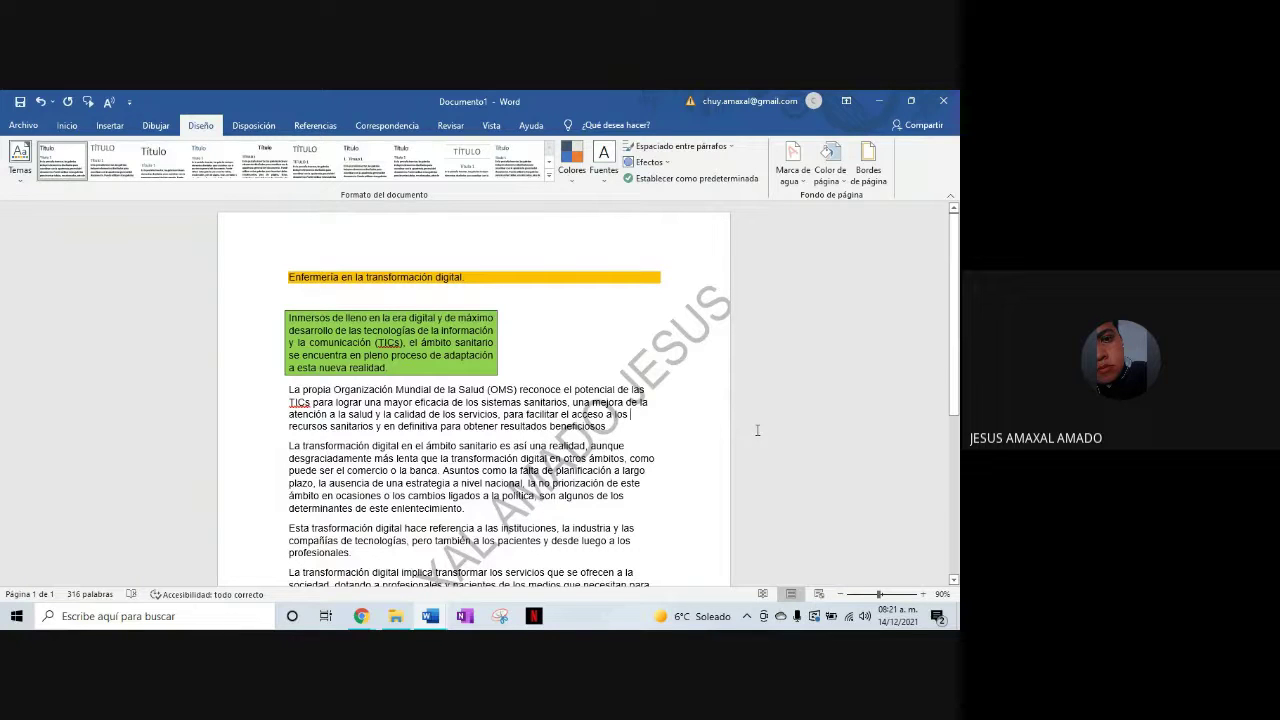
Read the Párrafo tercero instructions, then select 'La propia Organización…' in Documento1 and return to Inicio
{"action": "scroll", "coordinate": [757, 430], "scroll_direction": "down", "scroll_amount": 1}
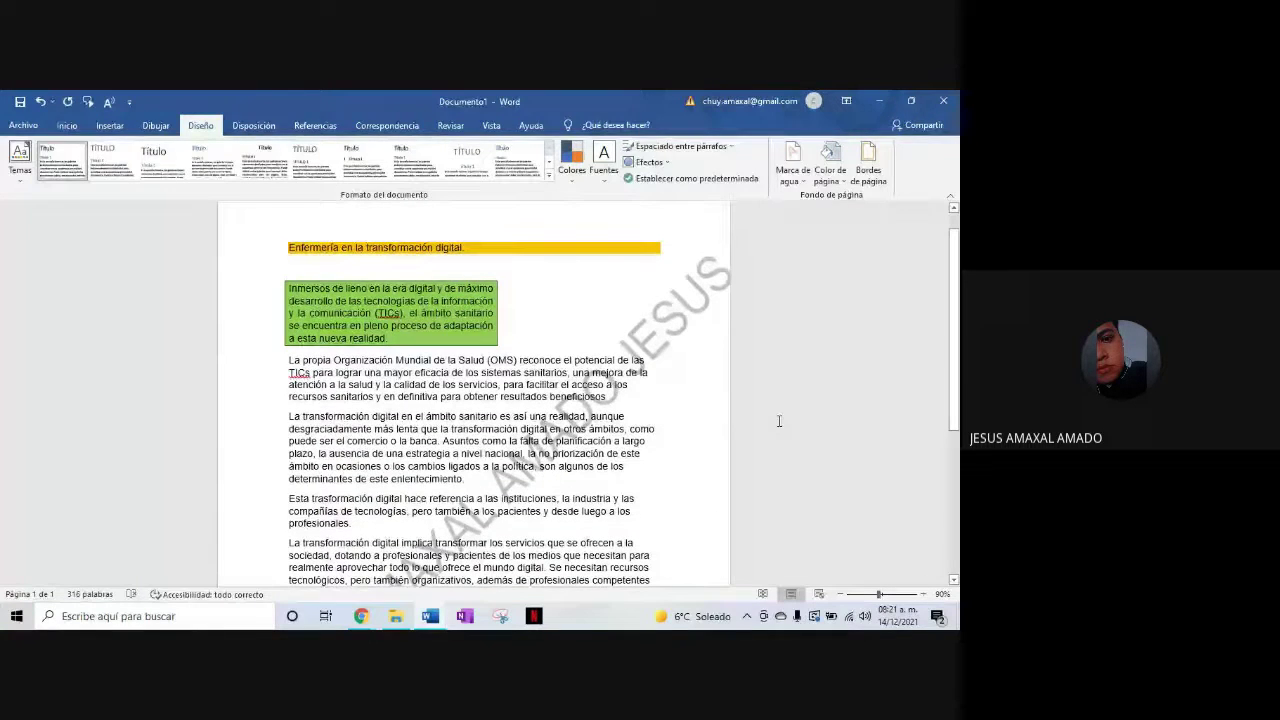
{"action": "left_click_drag", "start_coordinate": [289, 359], "coordinate": [606, 397]}
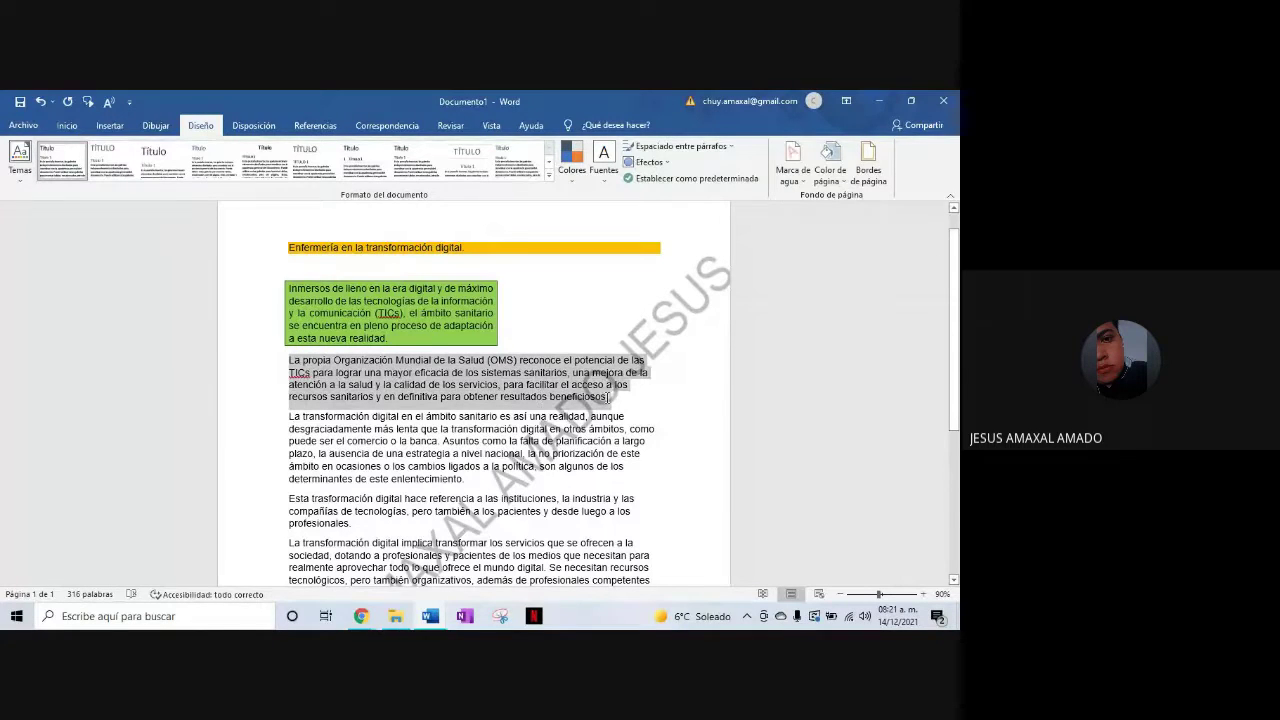
{"action": "left_click", "coordinate": [430, 616]}
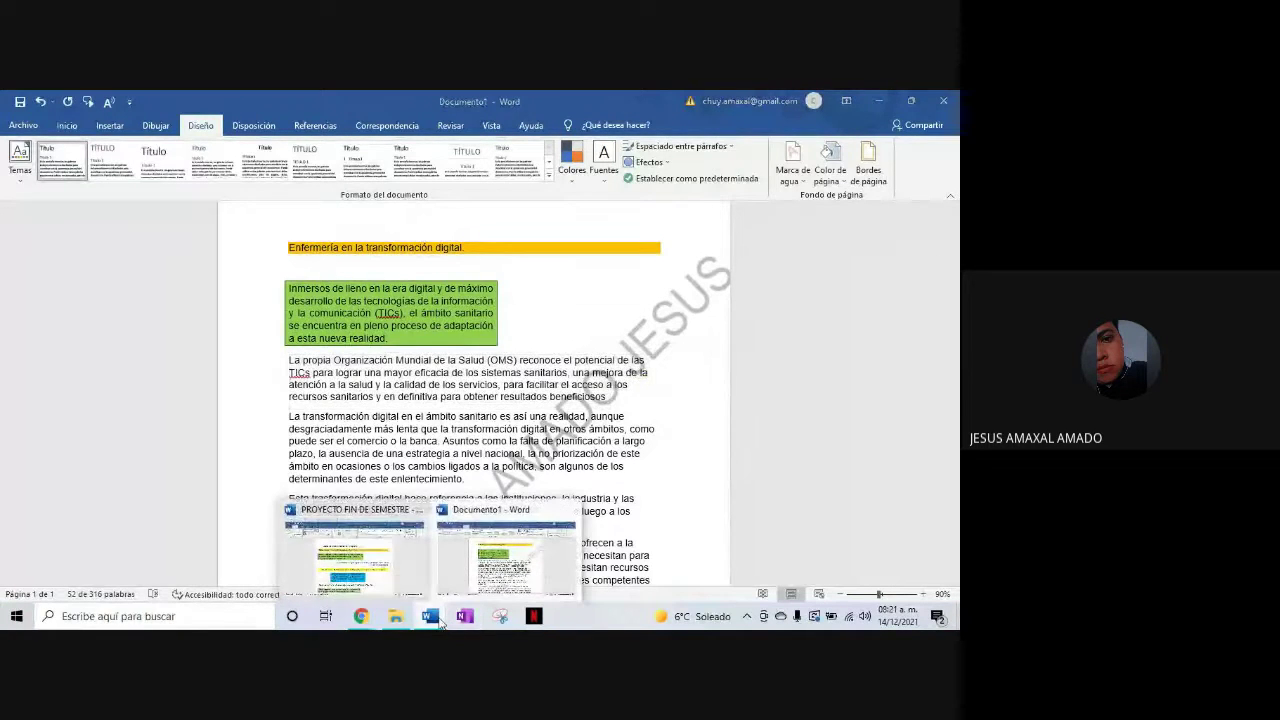
{"action": "left_click", "coordinate": [368, 555]}
{"action": "left_click", "coordinate": [354, 378]}
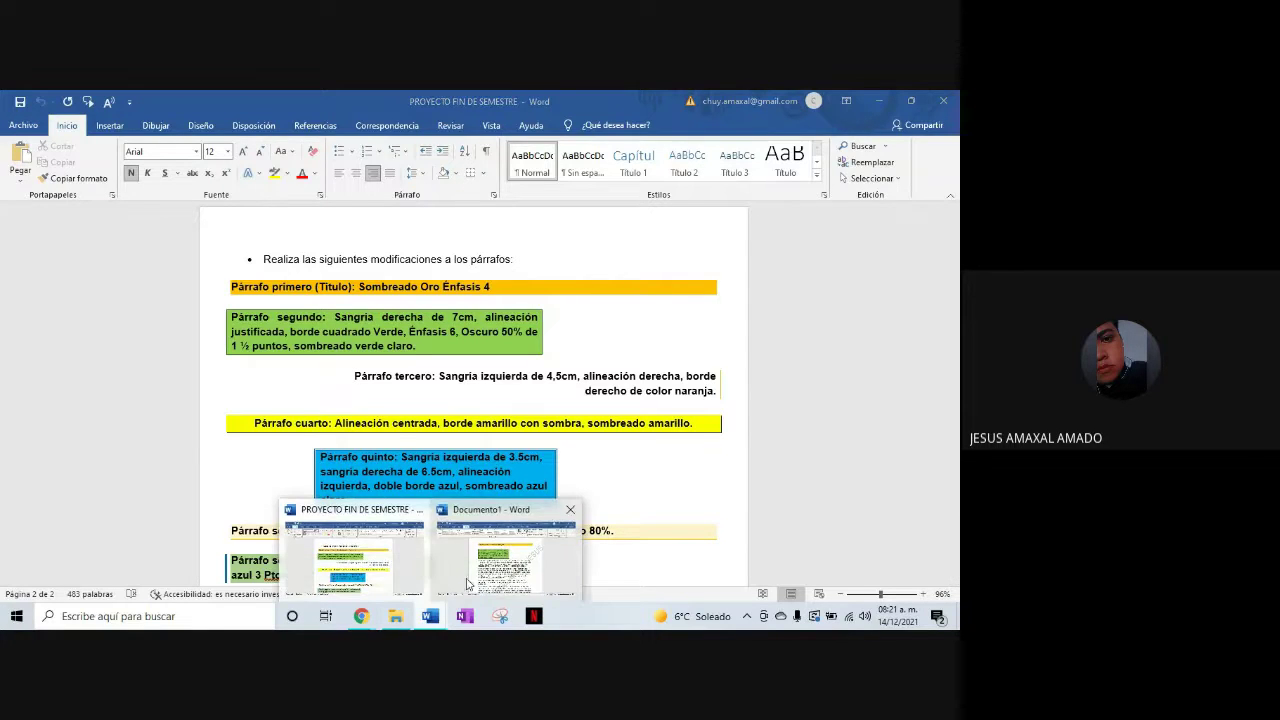
{"action": "left_click", "coordinate": [485, 557]}
{"action": "triple_click", "coordinate": [307, 400]}
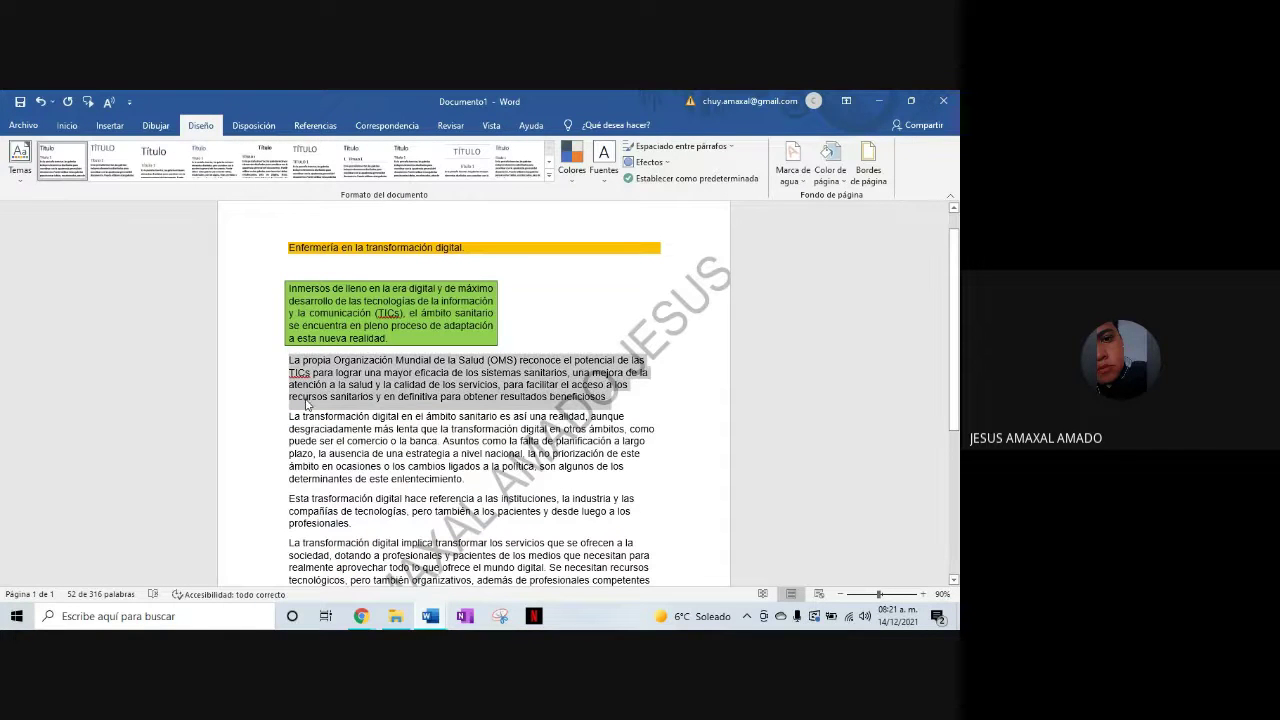
{"action": "left_click", "coordinate": [74, 128]}
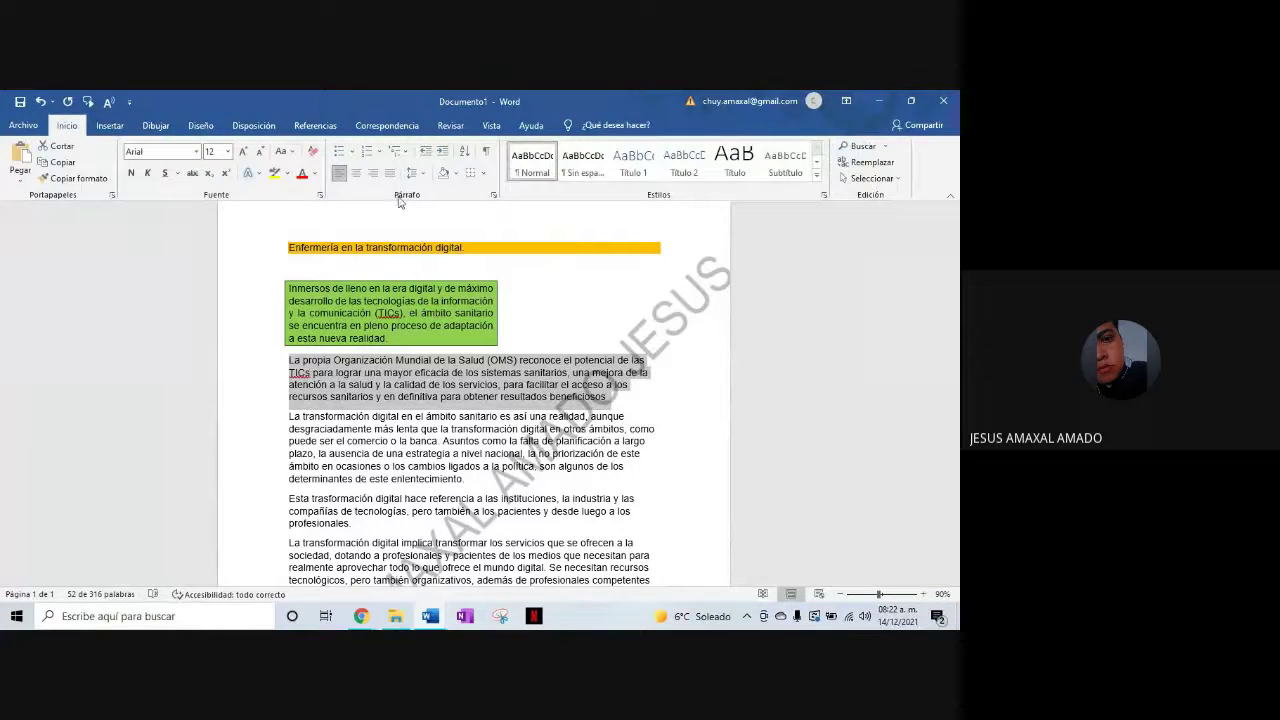
In the Párrafo dialog, set the third paragraph's alignment to Derecha and left indent to 4.5 cm
{"action": "left_click", "coordinate": [494, 196]}
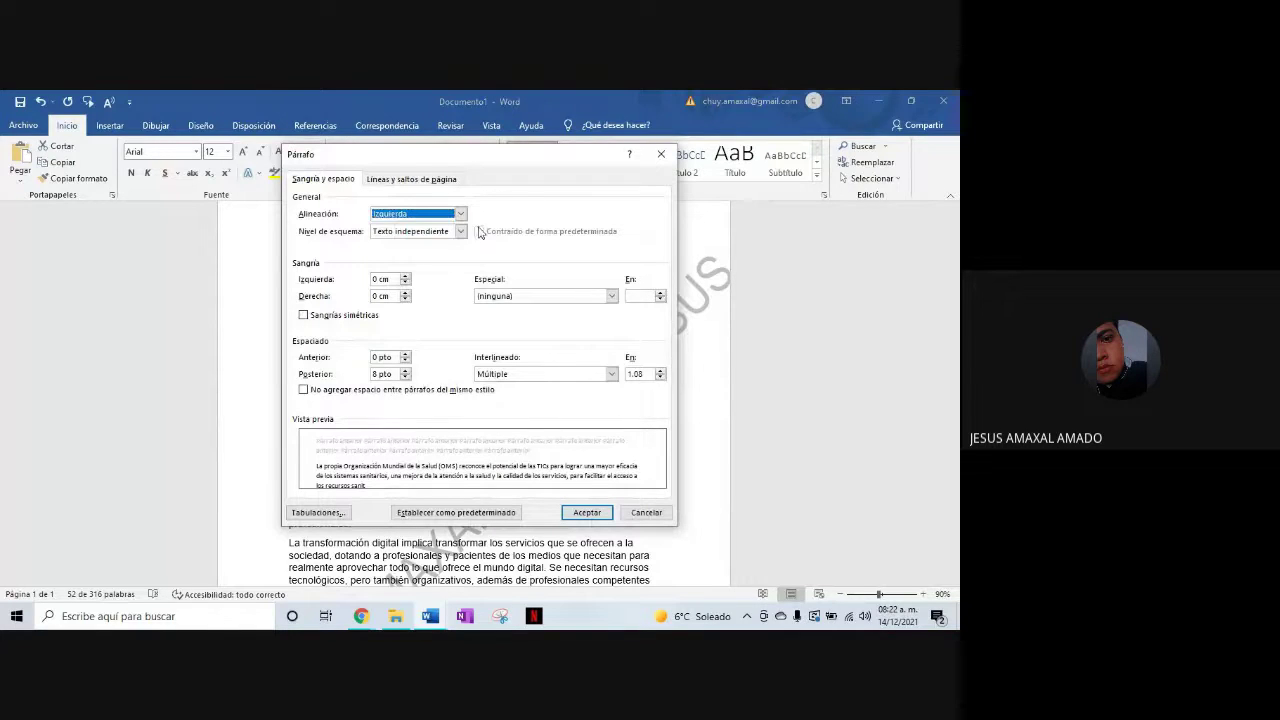
{"action": "left_click", "coordinate": [460, 214]}
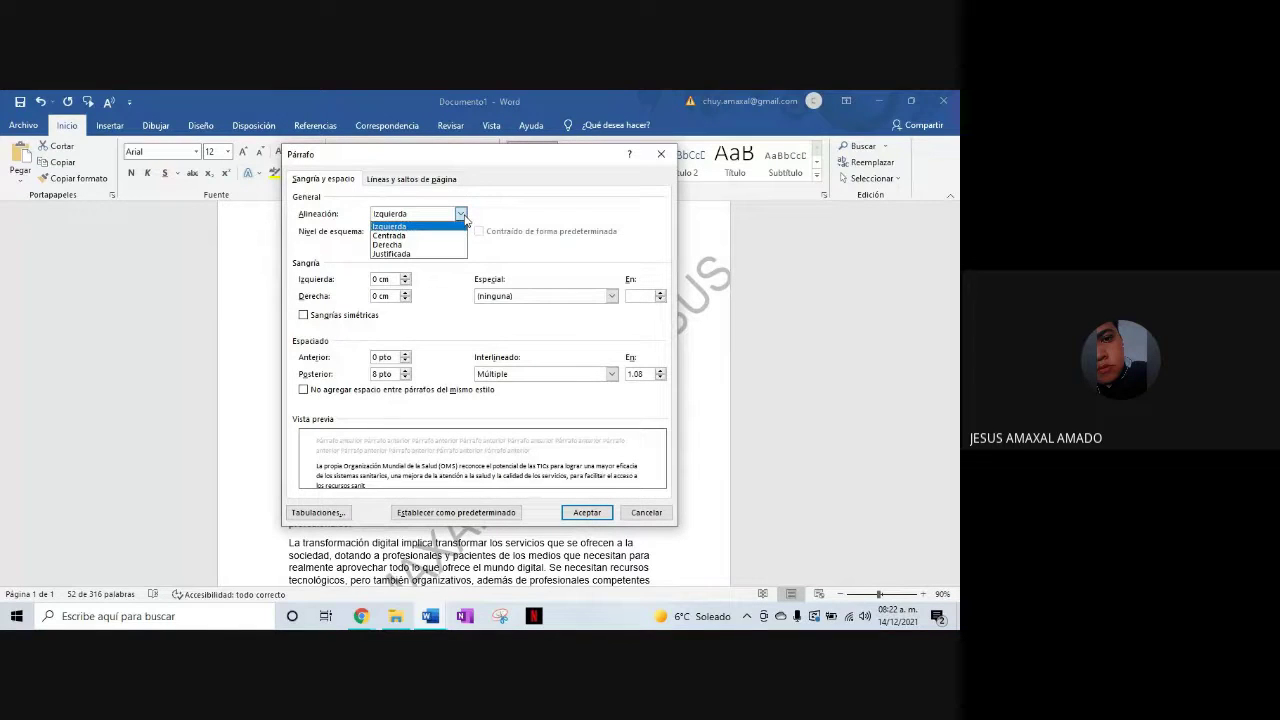
{"action": "left_click", "coordinate": [400, 244]}
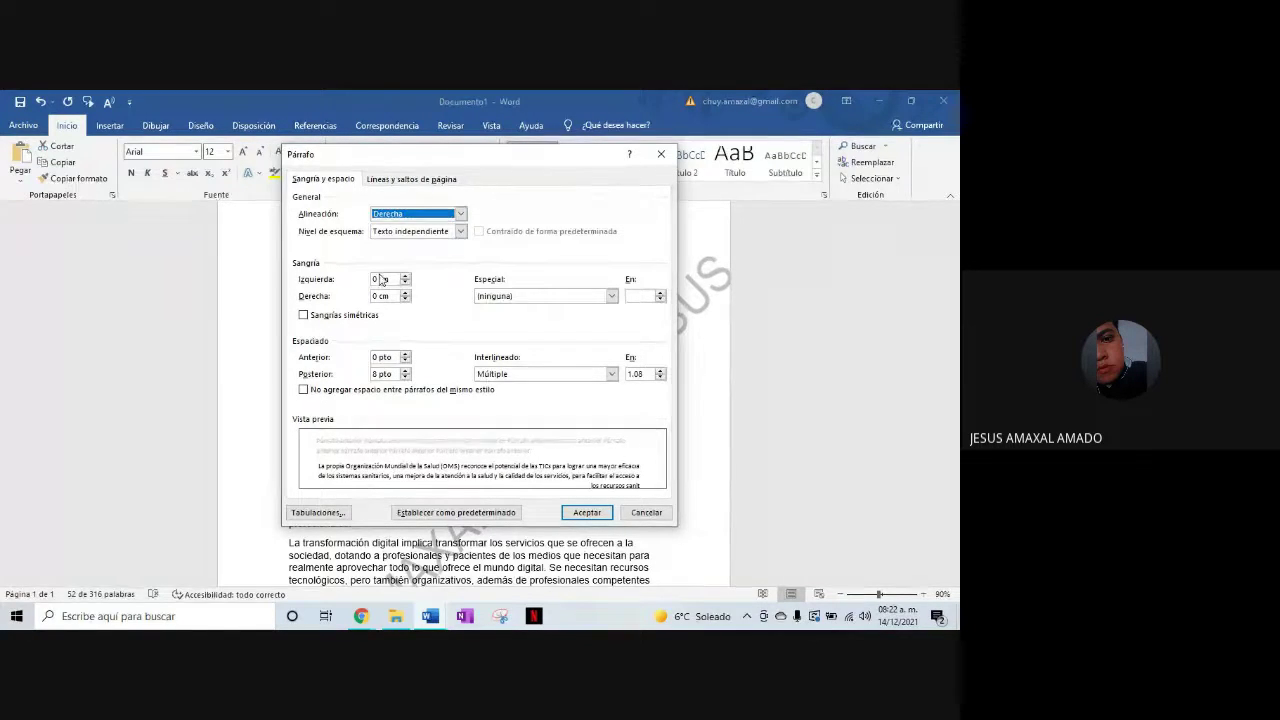
{"action": "left_click", "coordinate": [380, 280]}
{"action": "key", "text": "BackSpace"}
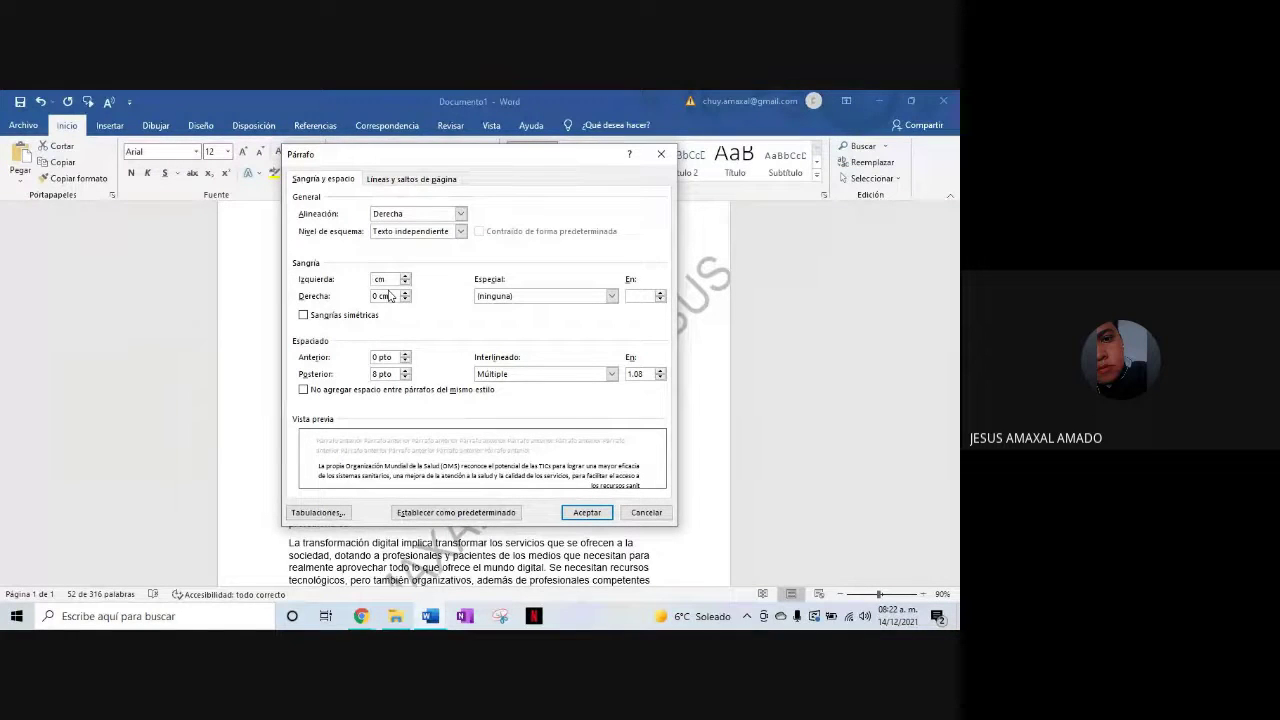
{"action": "type", "text": "4.5"}
{"action": "left_click", "coordinate": [590, 512]}
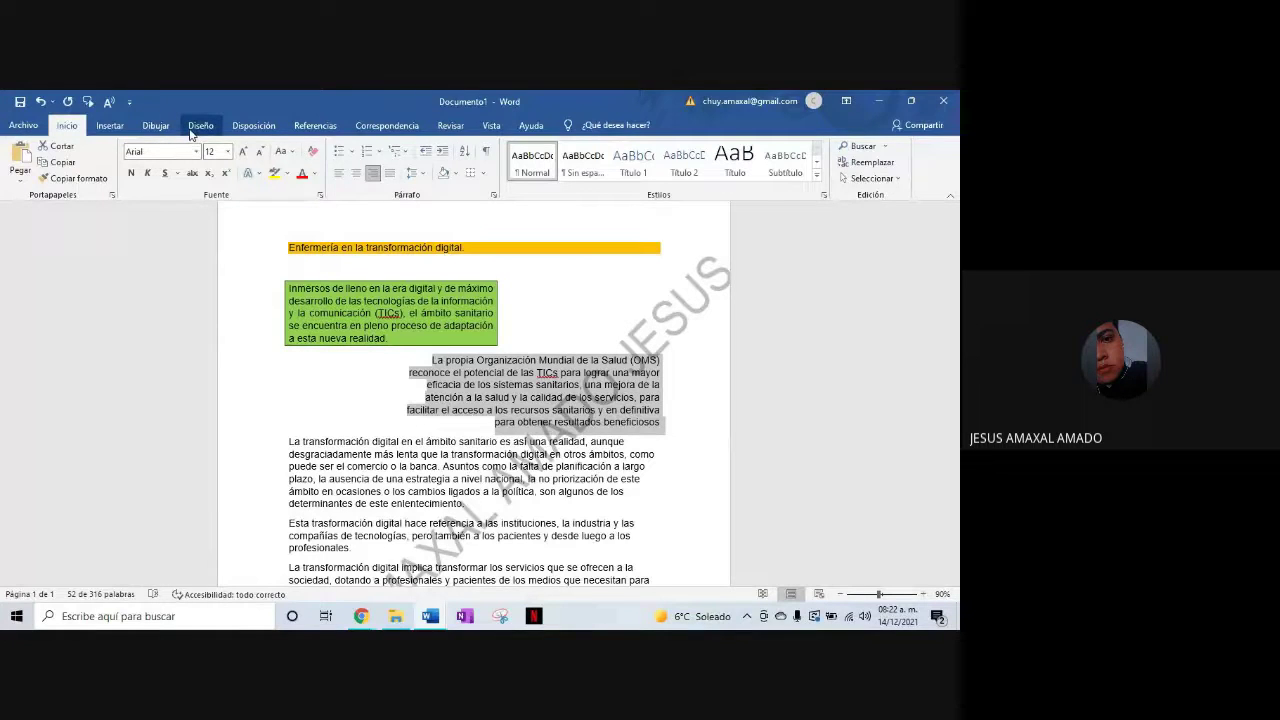
Start a custom orange paragraph border in Borders and Shading
{"action": "left_click", "coordinate": [199, 125]}
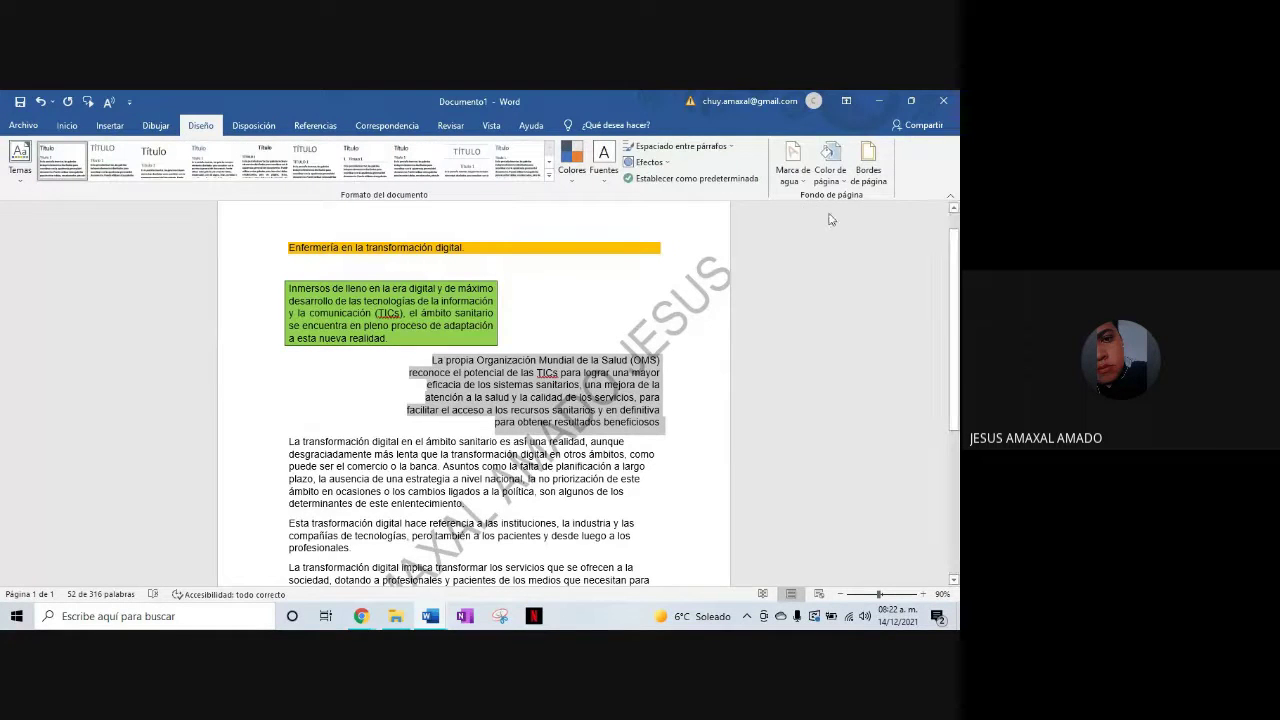
{"action": "left_click", "coordinate": [869, 172]}
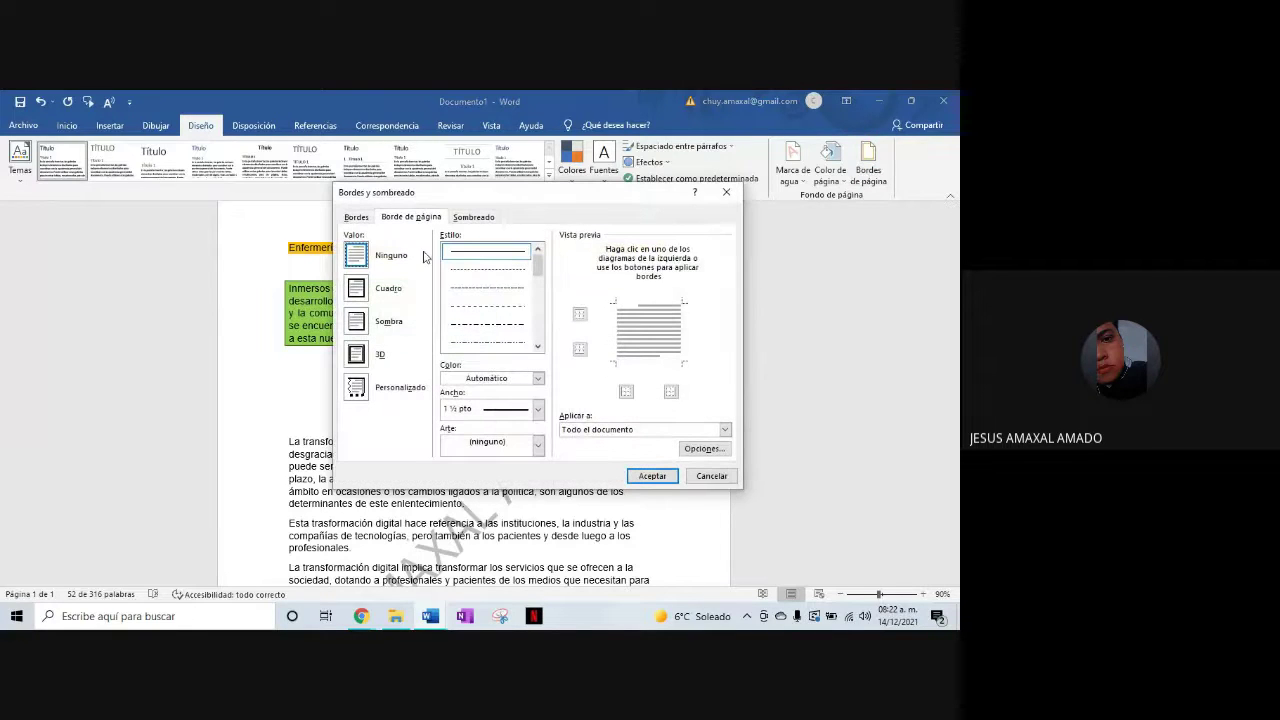
{"action": "left_click", "coordinate": [357, 217]}
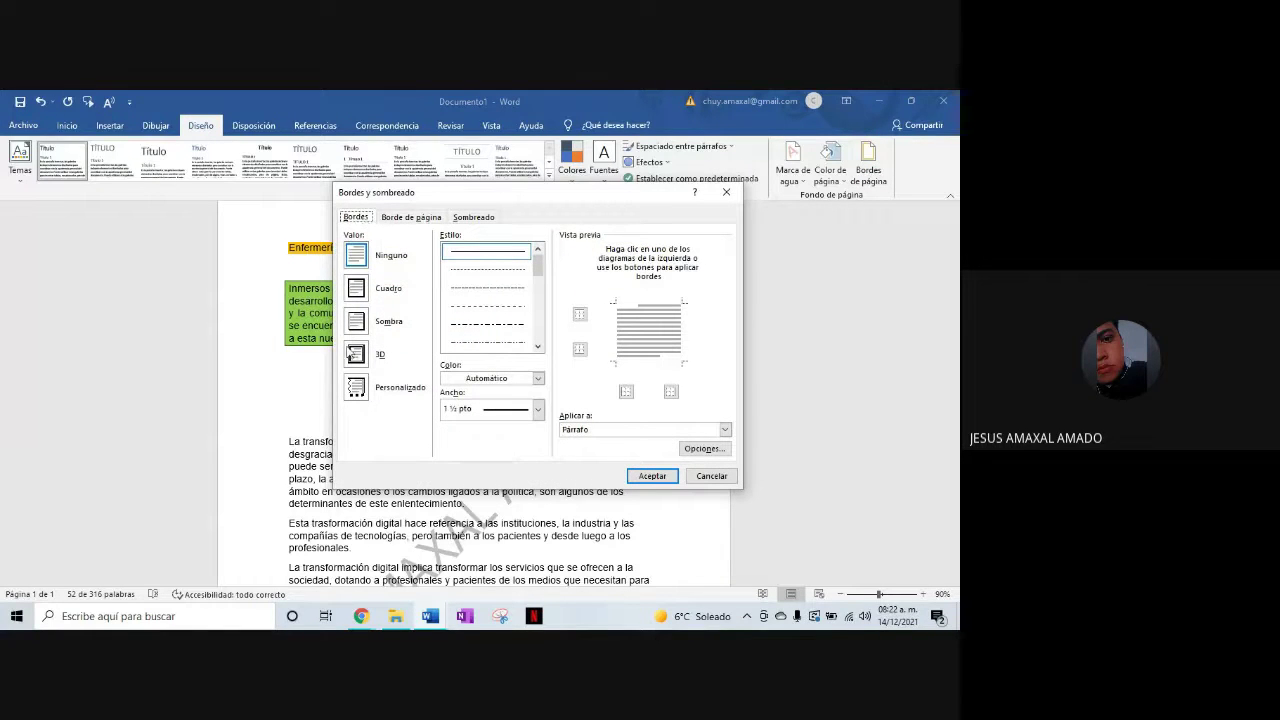
{"action": "left_click", "coordinate": [353, 390]}
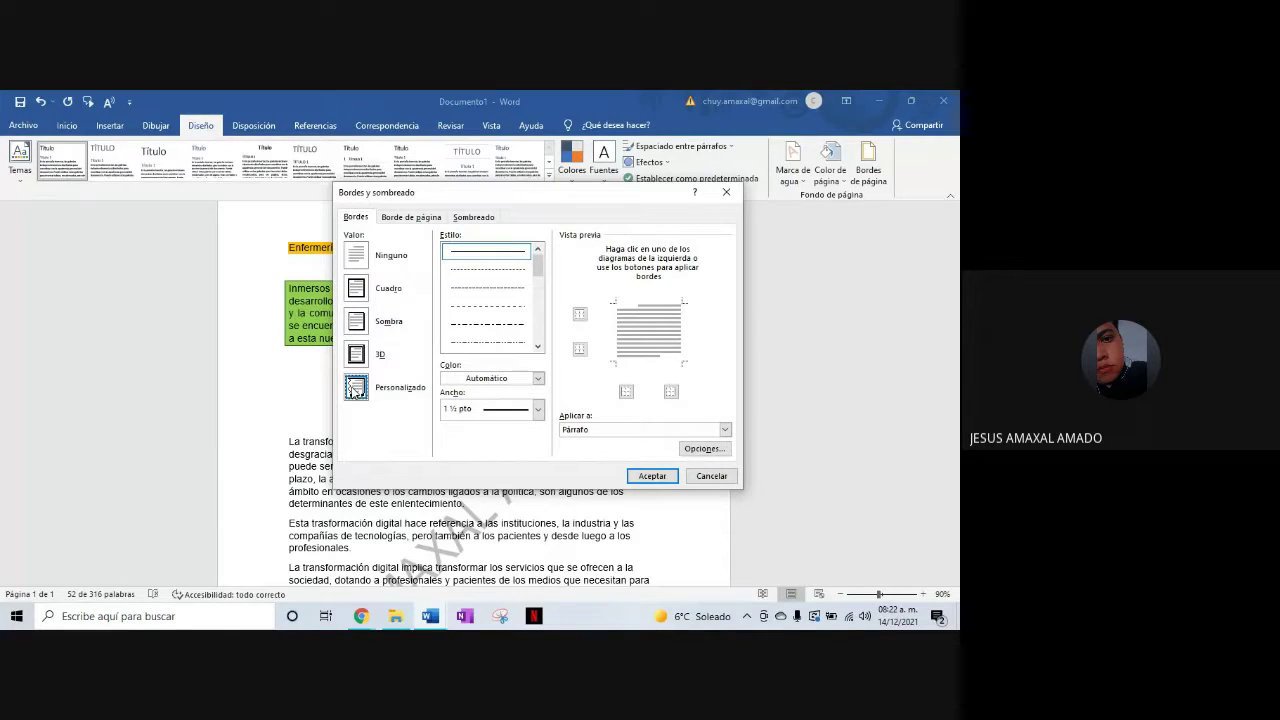
{"action": "left_click", "coordinate": [538, 379]}
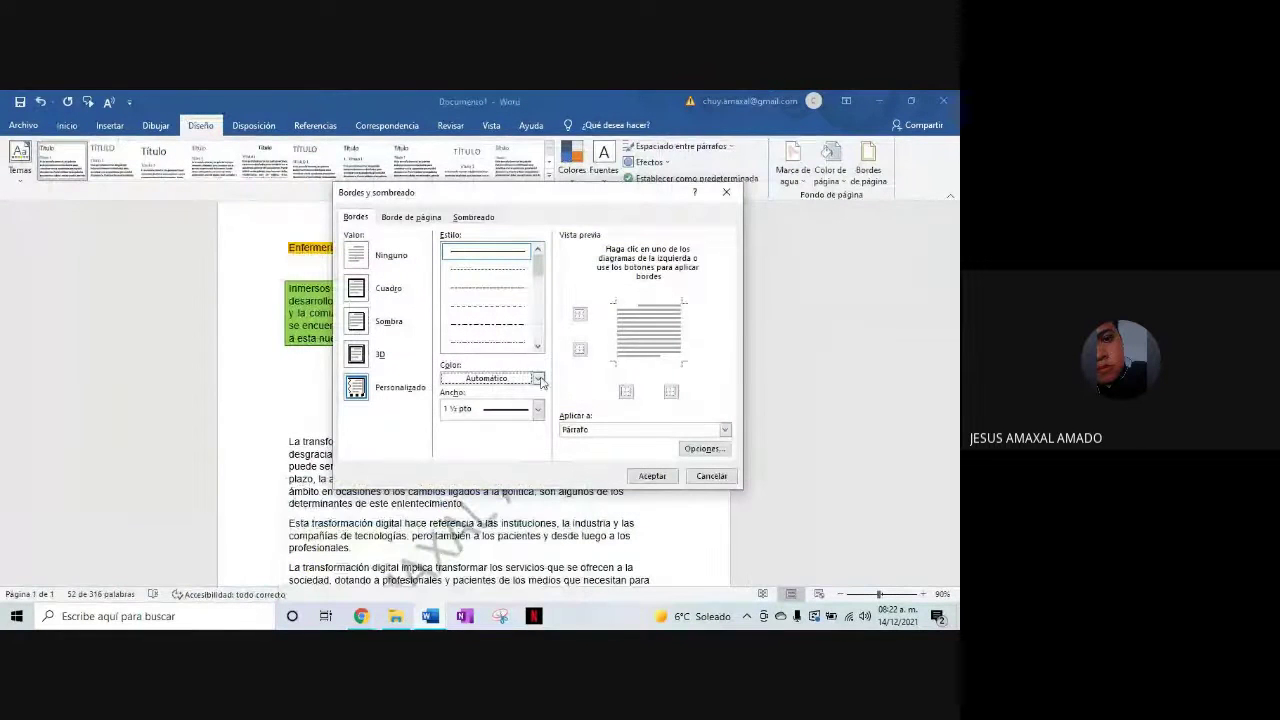
{"action": "left_click", "coordinate": [538, 379]}
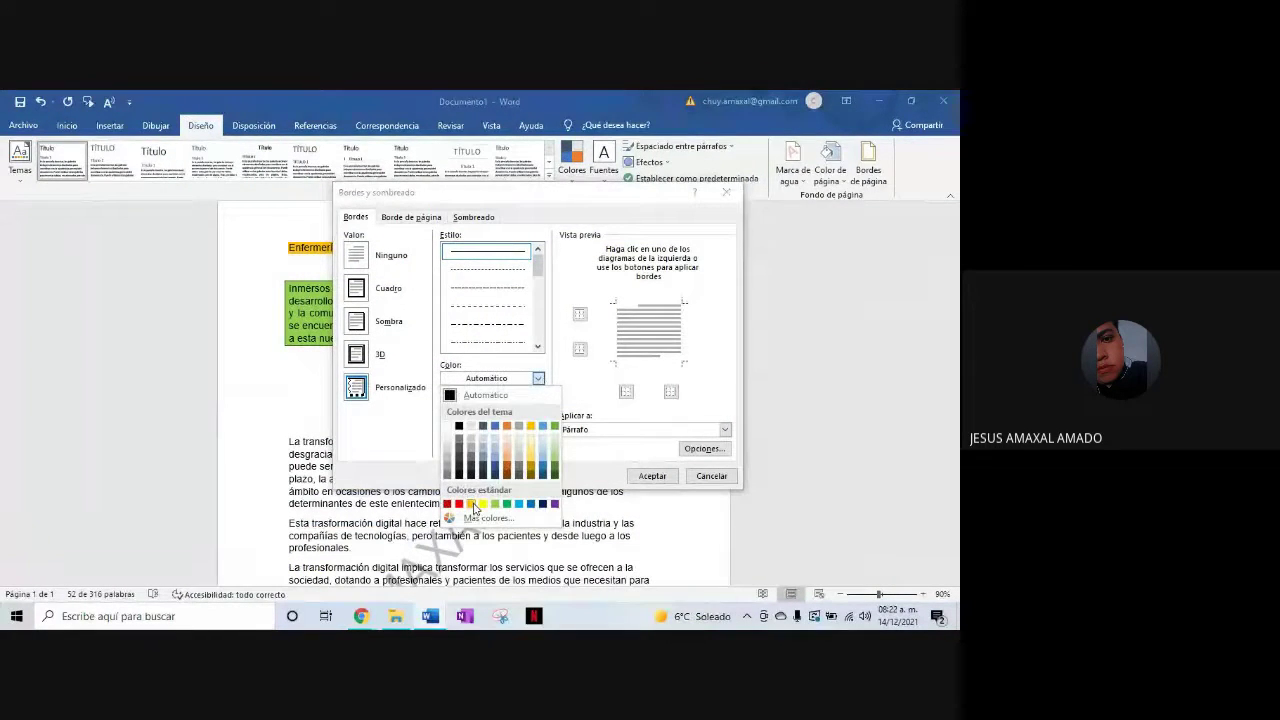
{"action": "left_click", "coordinate": [471, 503]}
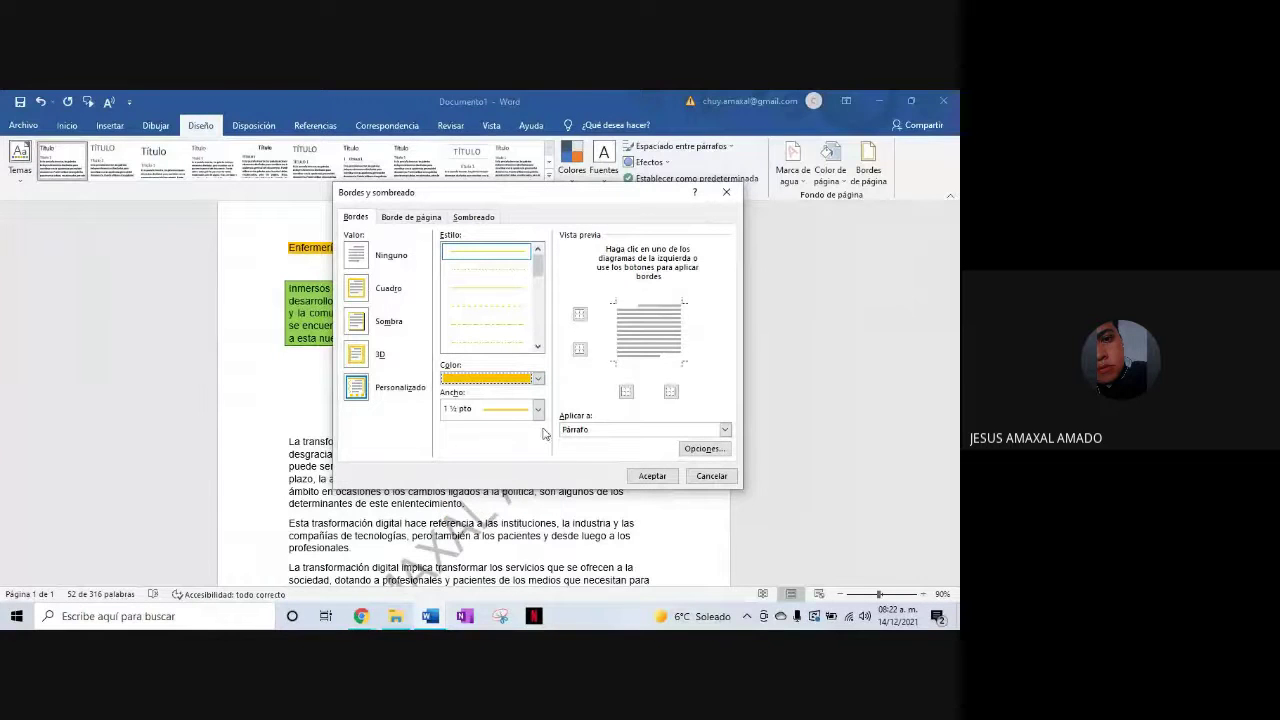
Keep only the right-side border in the preview and apply it to the paragraph
{"action": "left_click", "coordinate": [580, 314]}
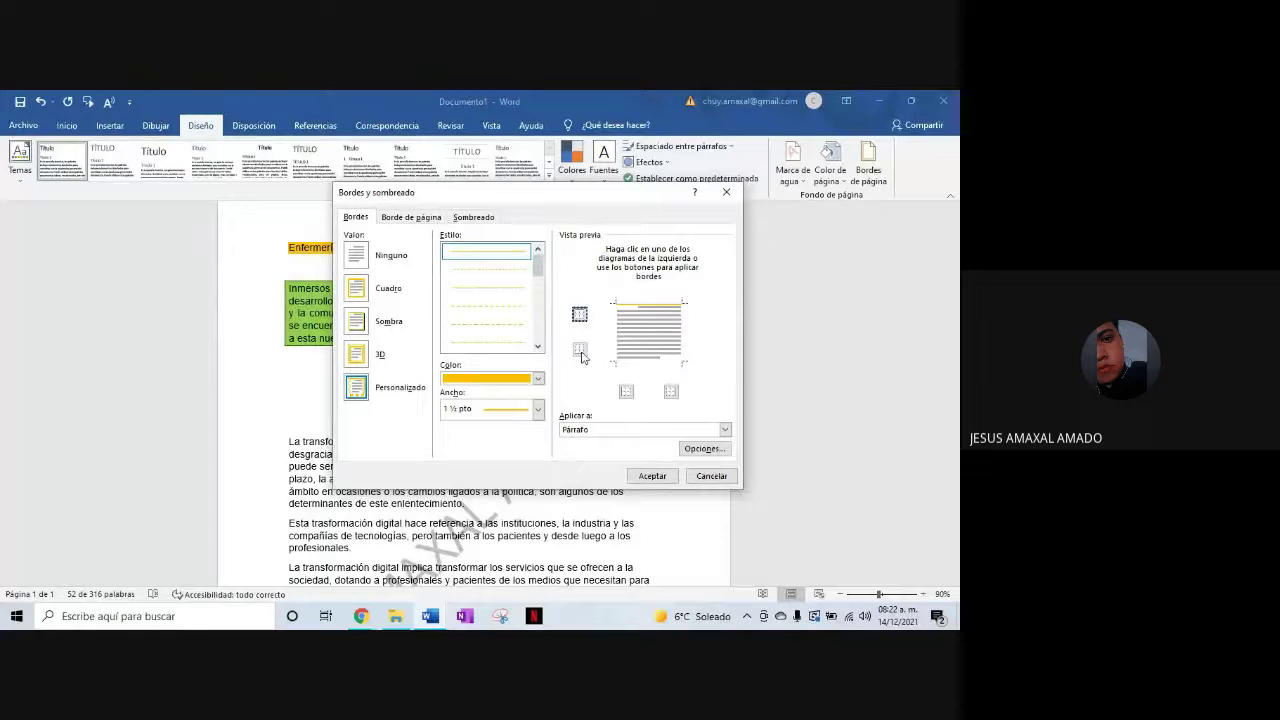
{"action": "left_click", "coordinate": [580, 316]}
{"action": "left_click", "coordinate": [580, 350]}
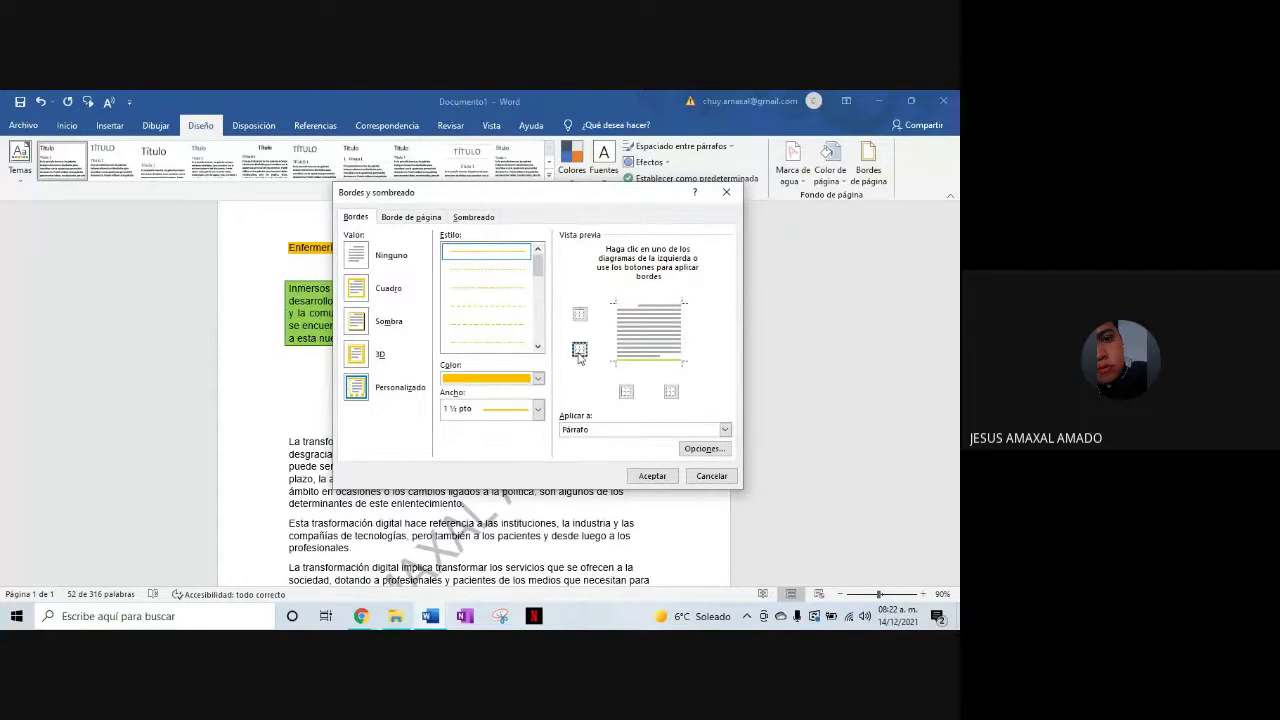
{"action": "left_click", "coordinate": [580, 352]}
{"action": "left_click", "coordinate": [627, 392]}
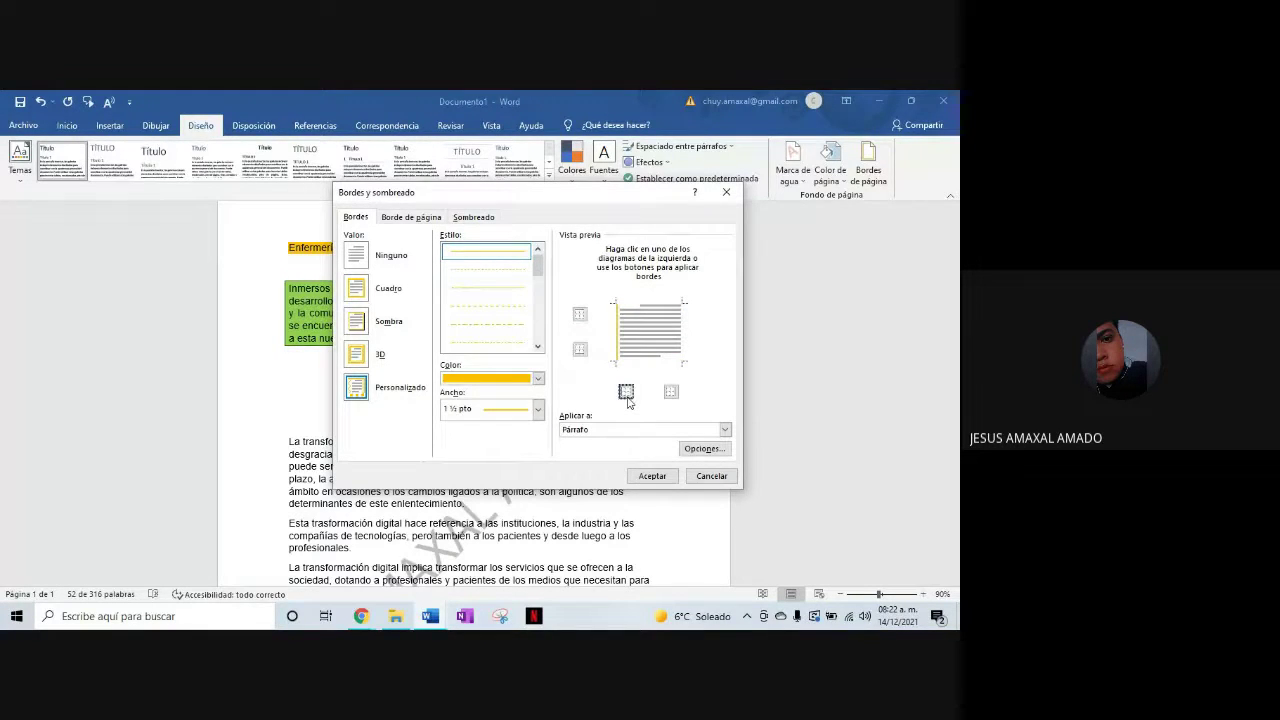
{"action": "left_click", "coordinate": [627, 393]}
{"action": "left_click", "coordinate": [672, 393]}
{"action": "left_click", "coordinate": [655, 476]}
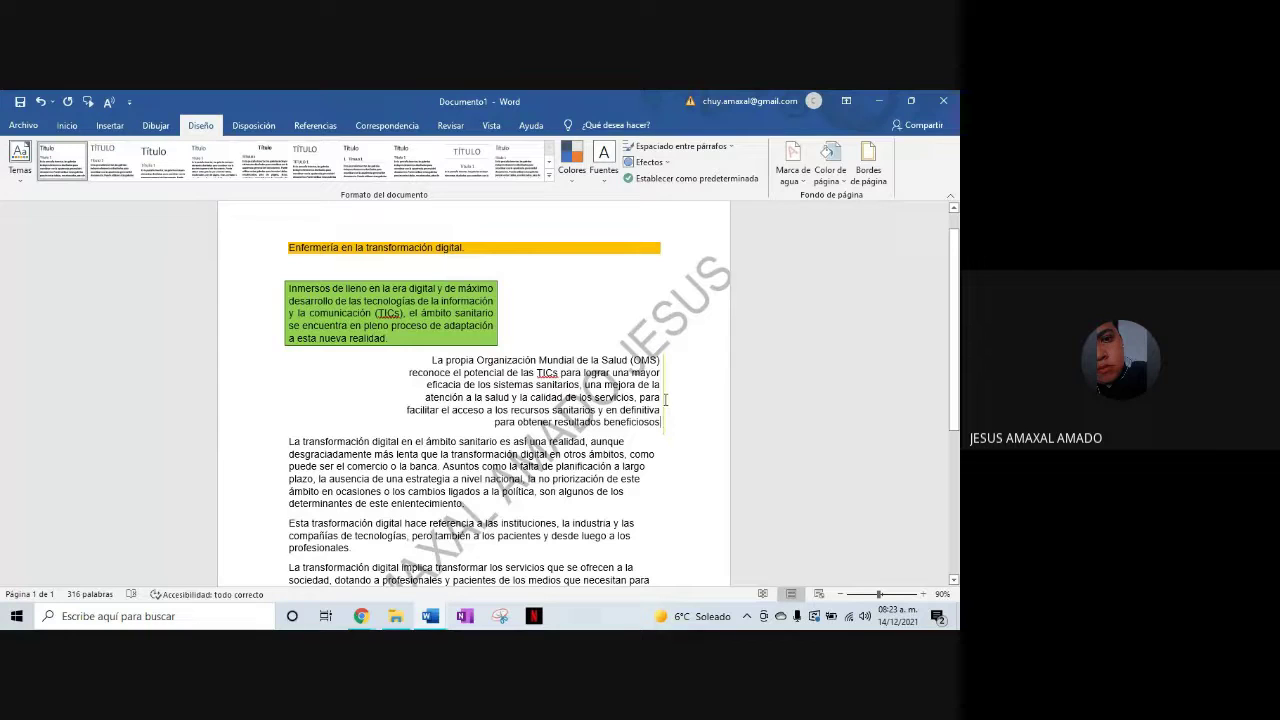
Select the 'La transformación digital en el ámbito sanitario' paragraph and justify it
{"action": "left_click_drag", "start_coordinate": [291, 441], "coordinate": [372, 441]}
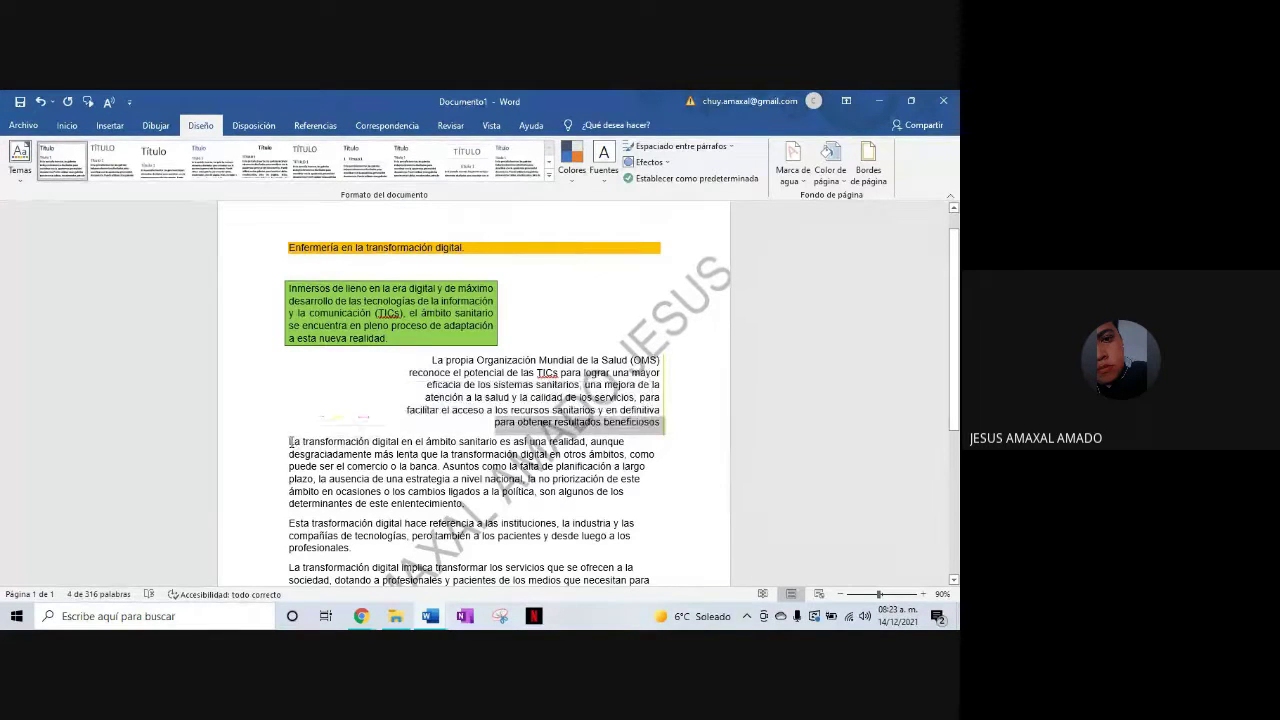
{"action": "left_click_drag", "start_coordinate": [291, 441], "coordinate": [465, 503]}
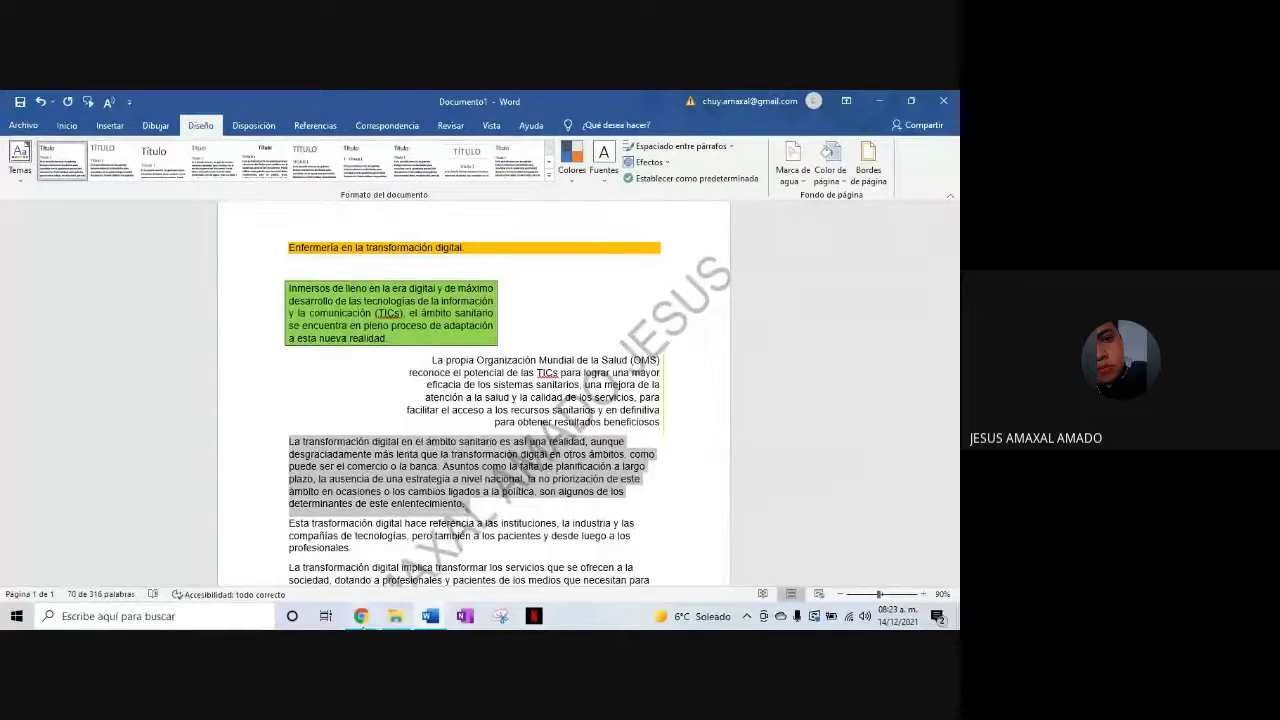
{"action": "left_click", "coordinate": [362, 622]}
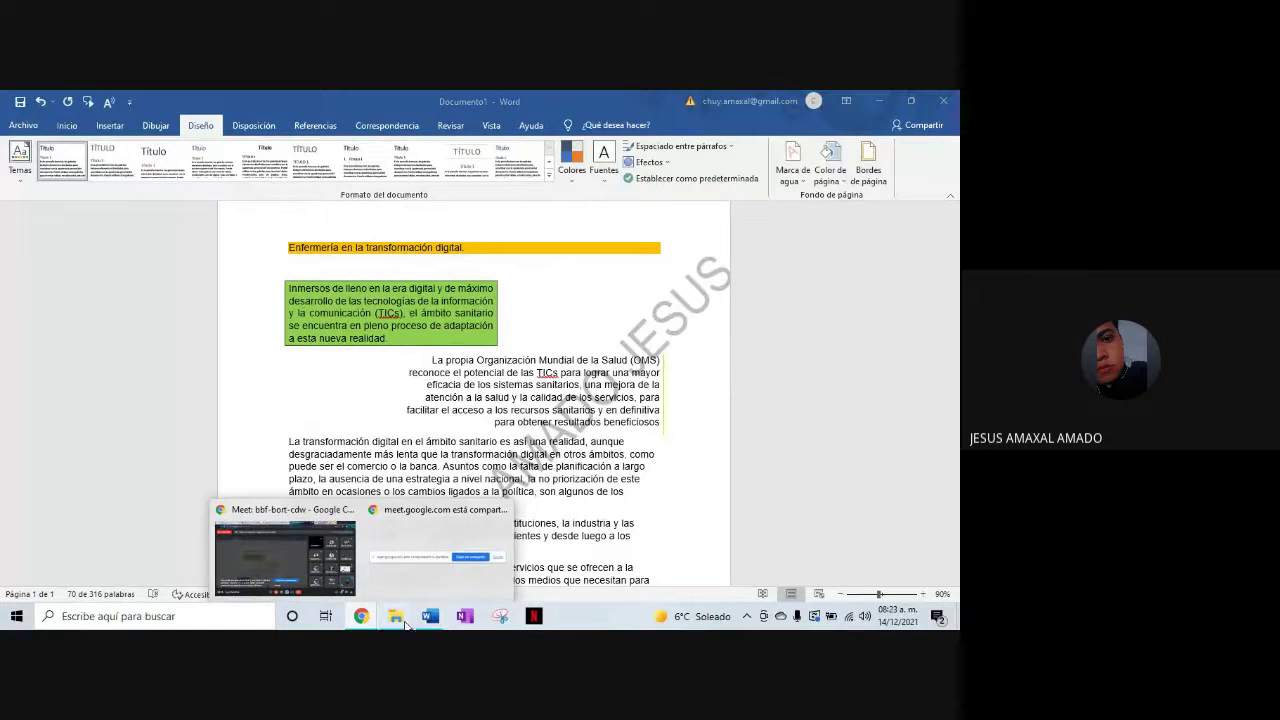
{"action": "left_click", "coordinate": [401, 583]}
{"action": "scroll", "coordinate": [395, 550], "scroll_direction": "down", "scroll_amount": 1}
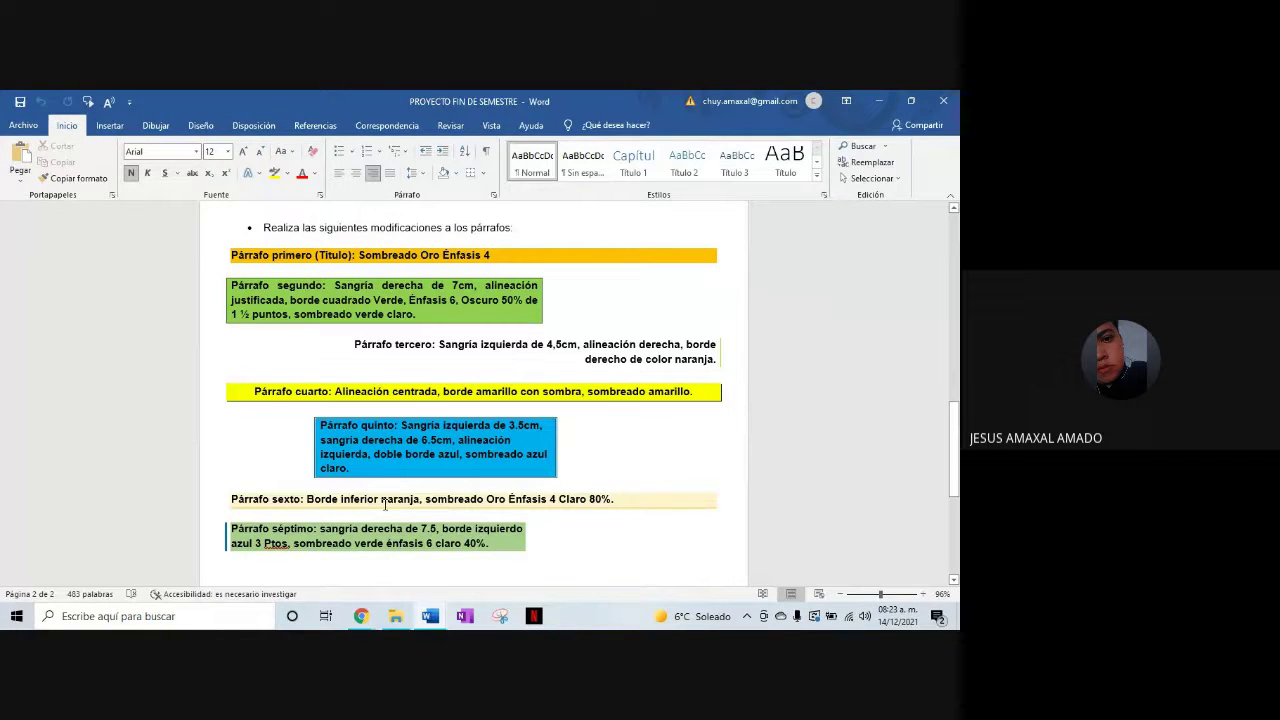
{"action": "mouse_move", "coordinate": [430, 616]}
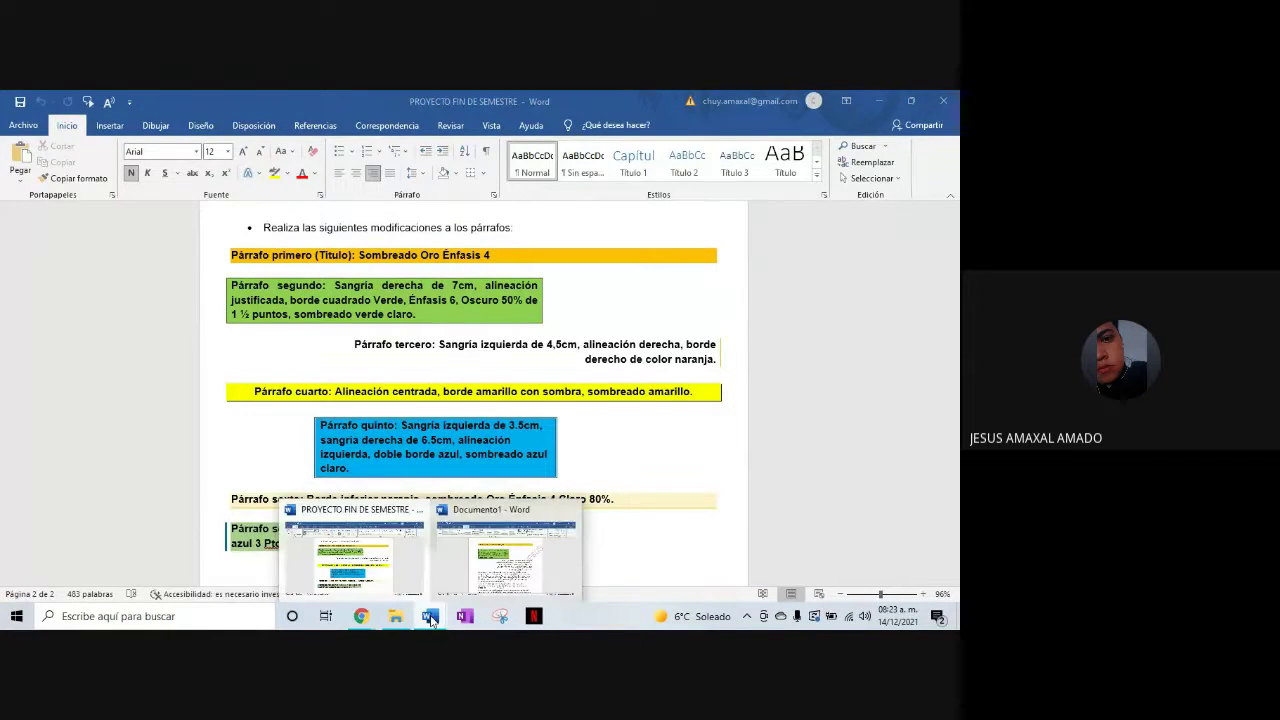
{"action": "left_click", "coordinate": [481, 560]}
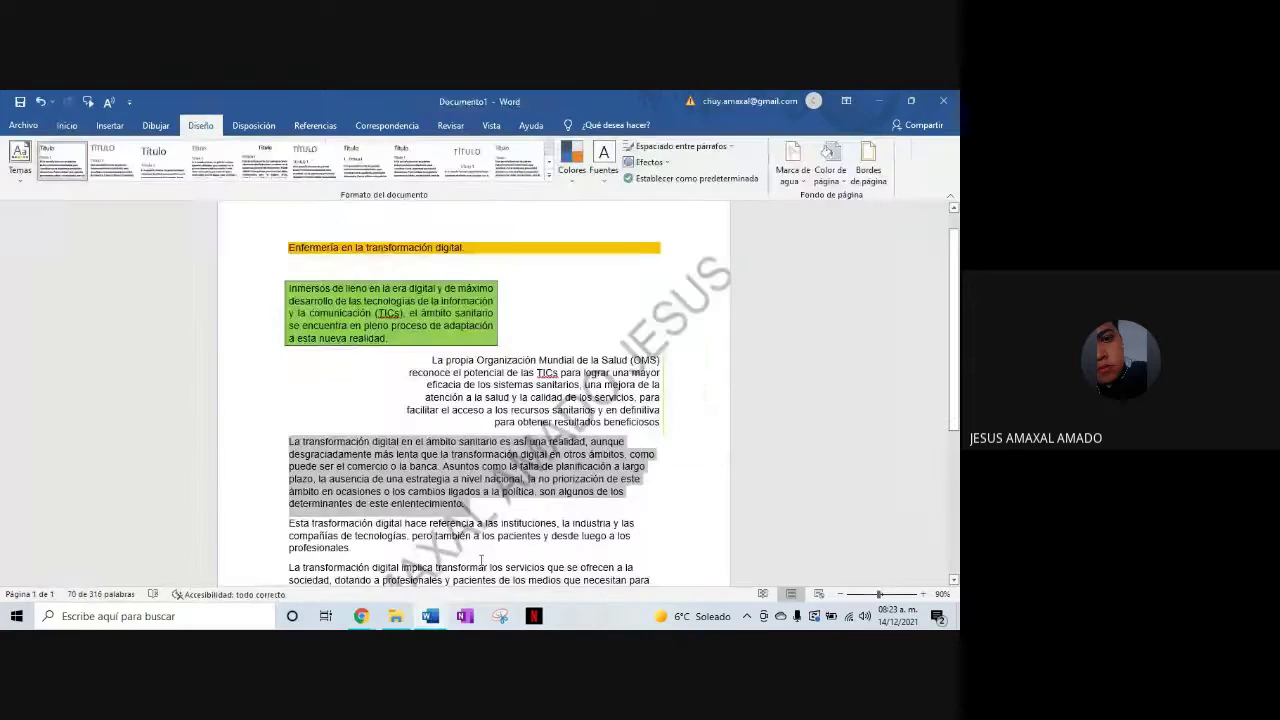
{"action": "left_click", "coordinate": [67, 125]}
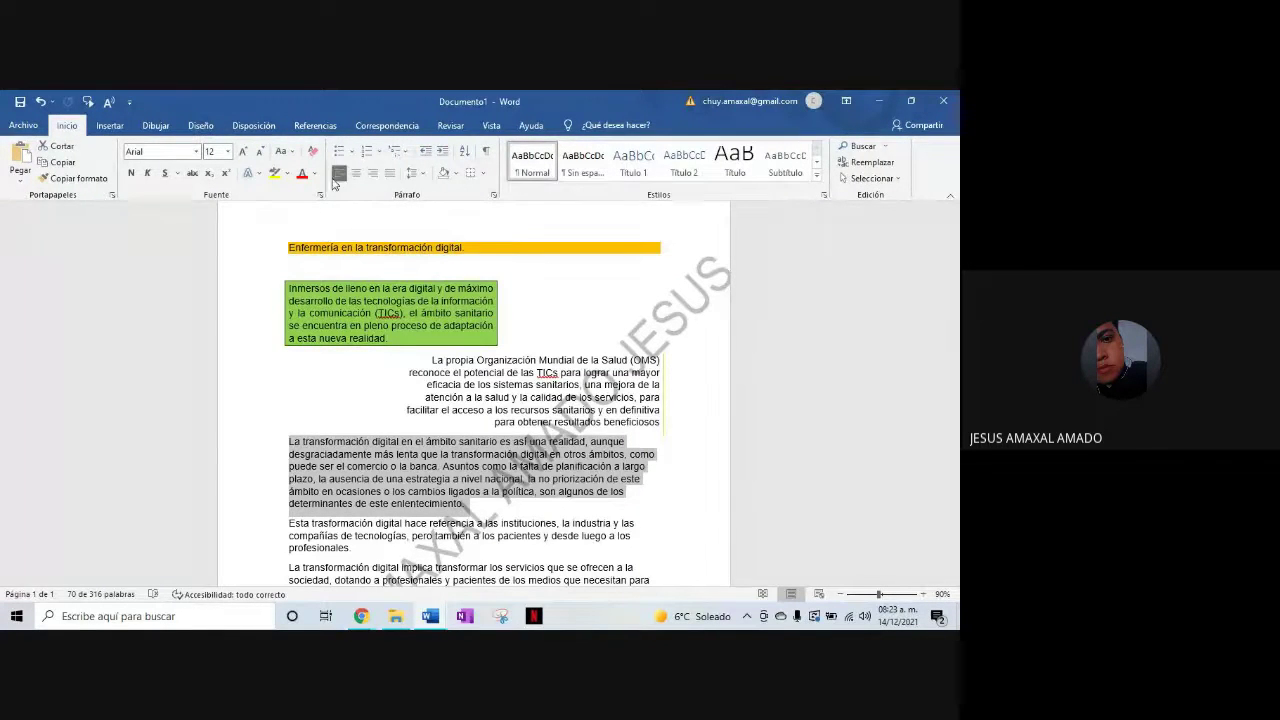
{"action": "left_click", "coordinate": [355, 173]}
{"action": "left_click", "coordinate": [372, 174]}
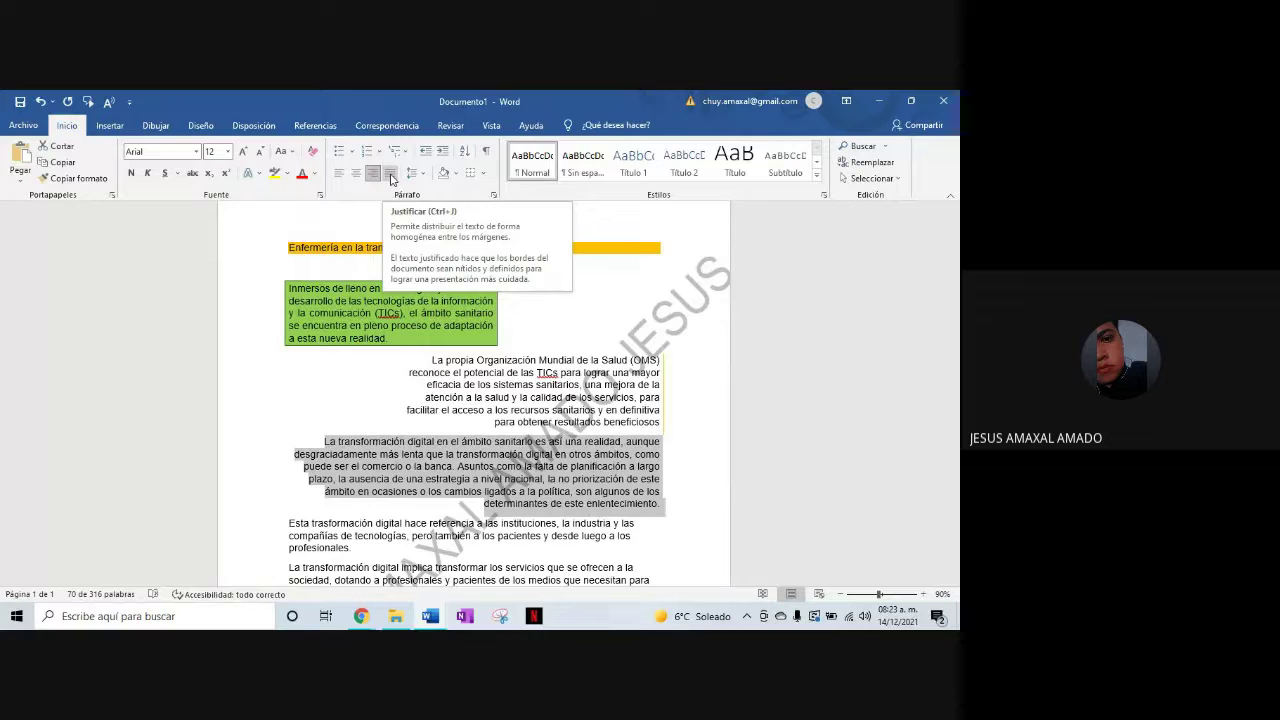
{"action": "left_click", "coordinate": [390, 174]}
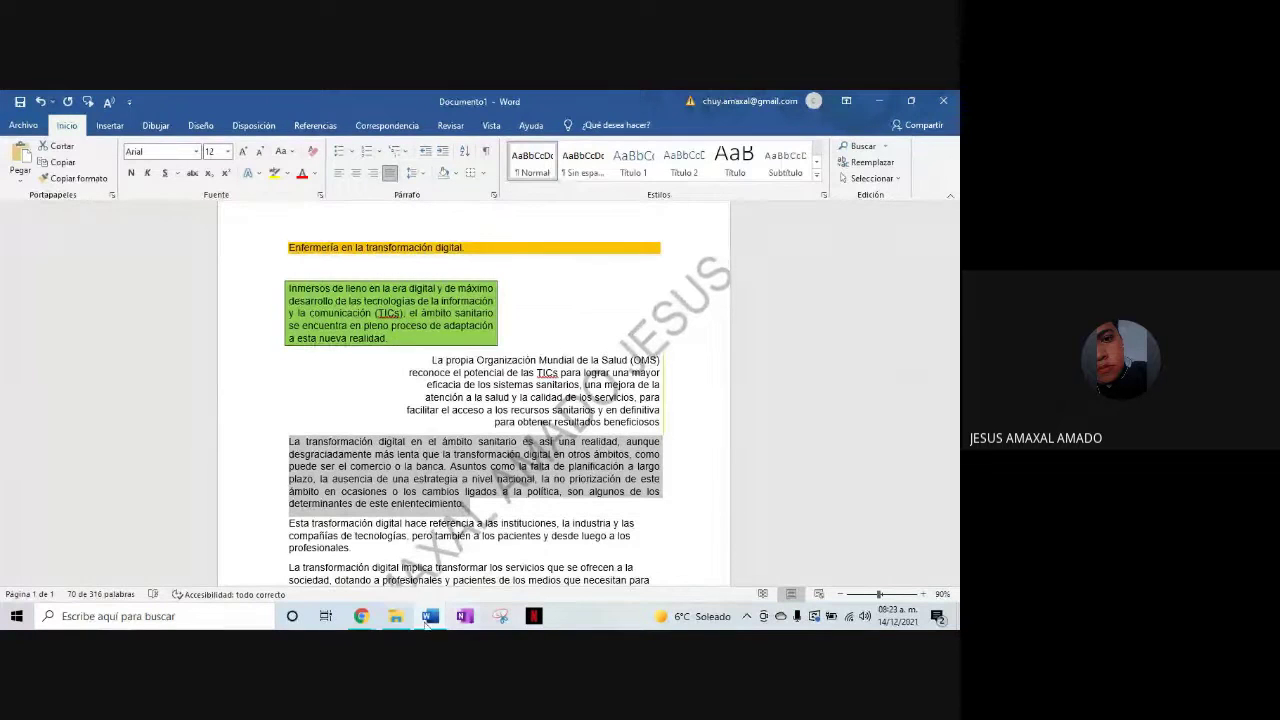
Give the paragraph a yellow shadowed border
{"action": "left_click", "coordinate": [201, 126]}
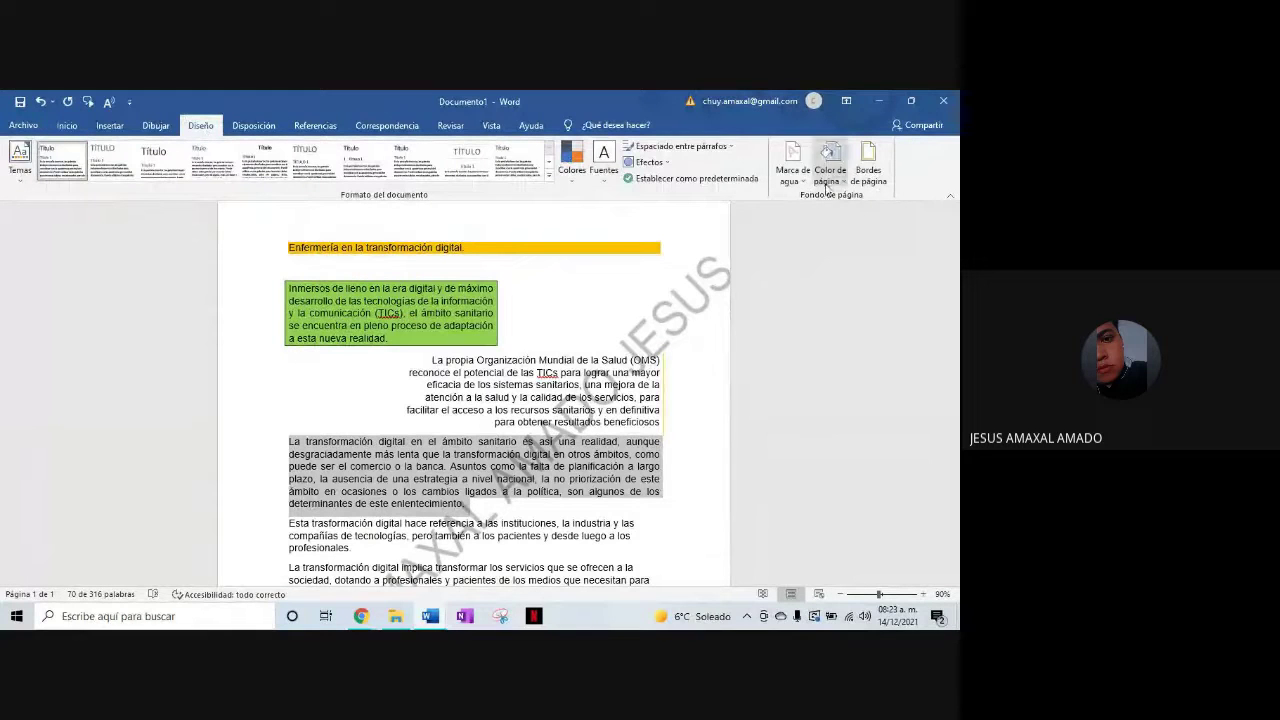
{"action": "left_click", "coordinate": [877, 188]}
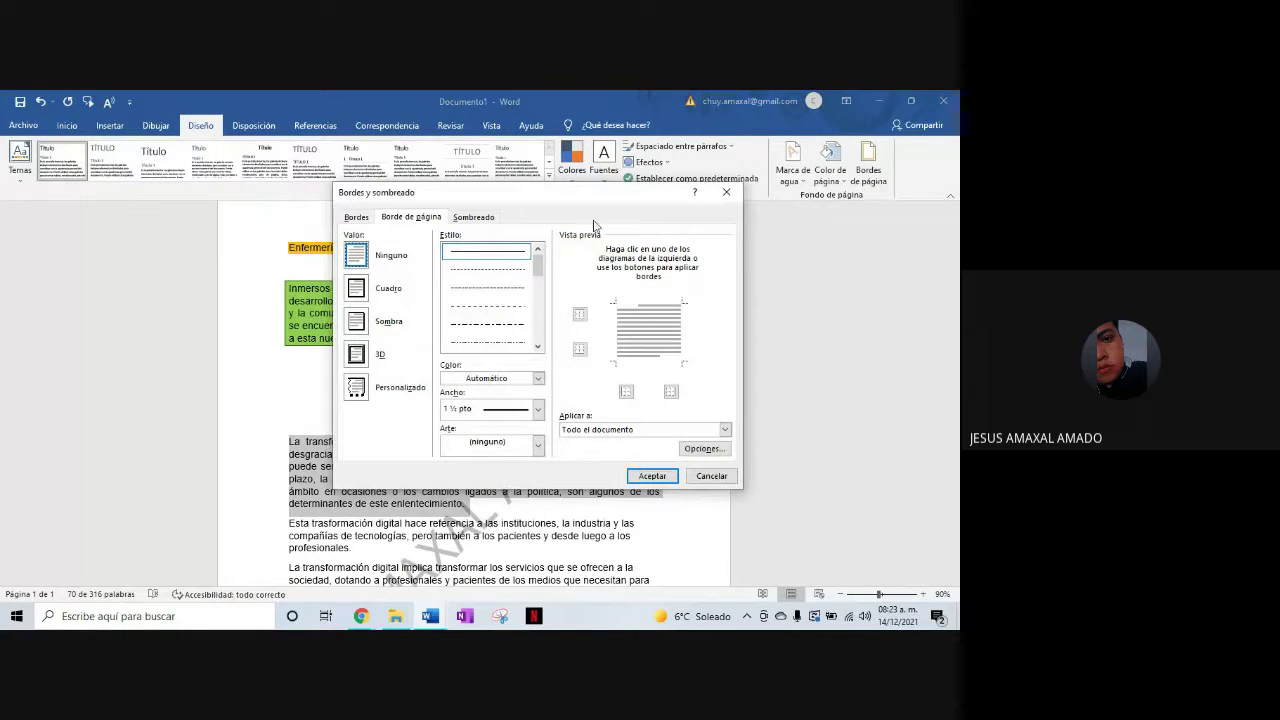
{"action": "left_click", "coordinate": [357, 217]}
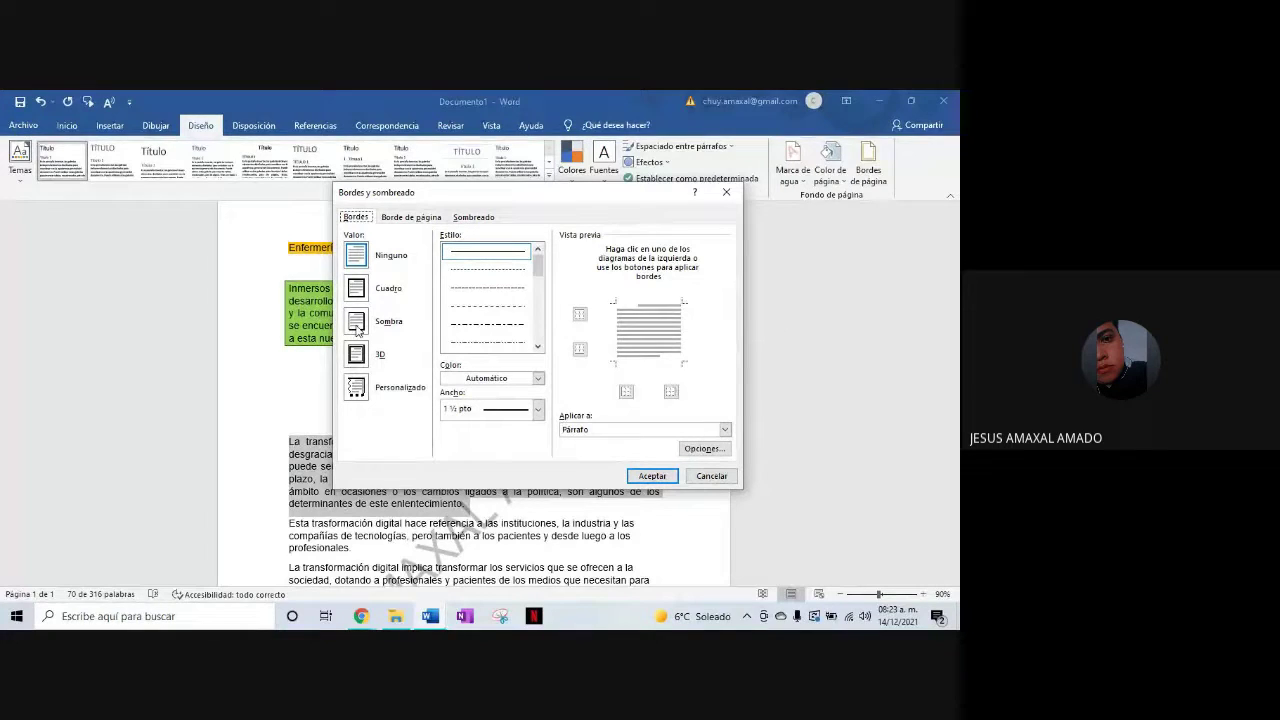
{"action": "left_click", "coordinate": [357, 328]}
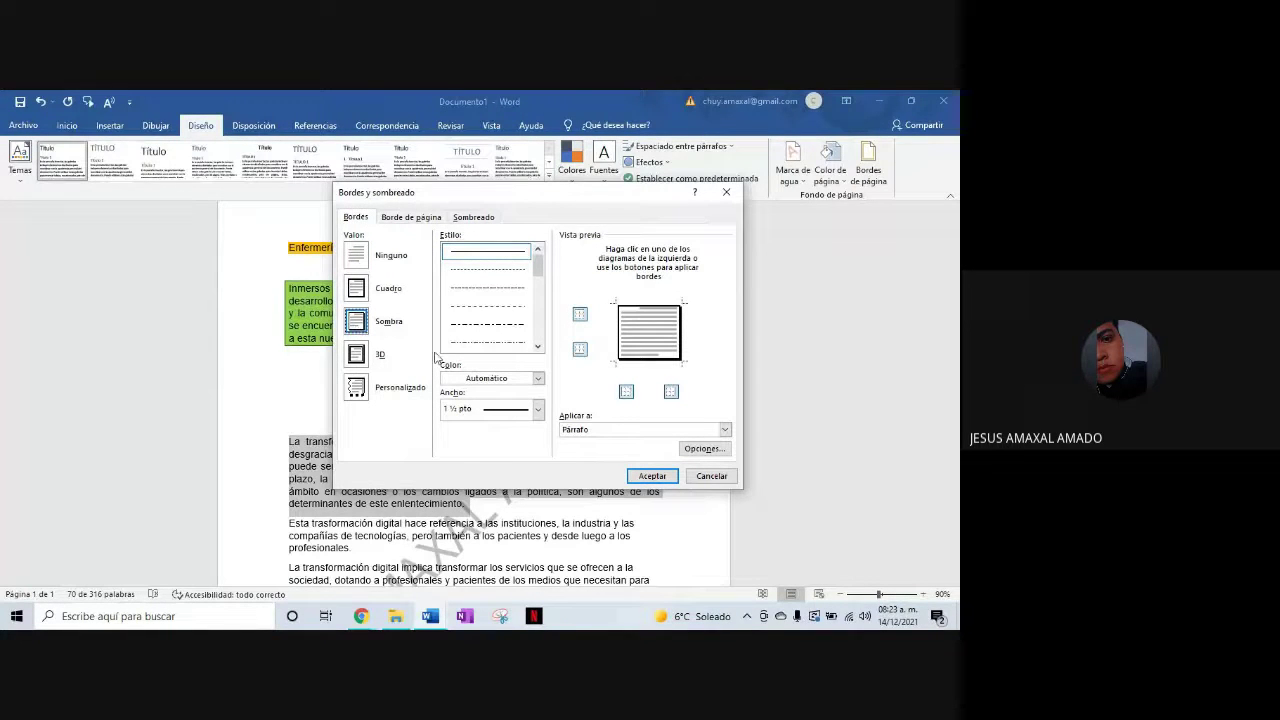
{"action": "left_click", "coordinate": [538, 378]}
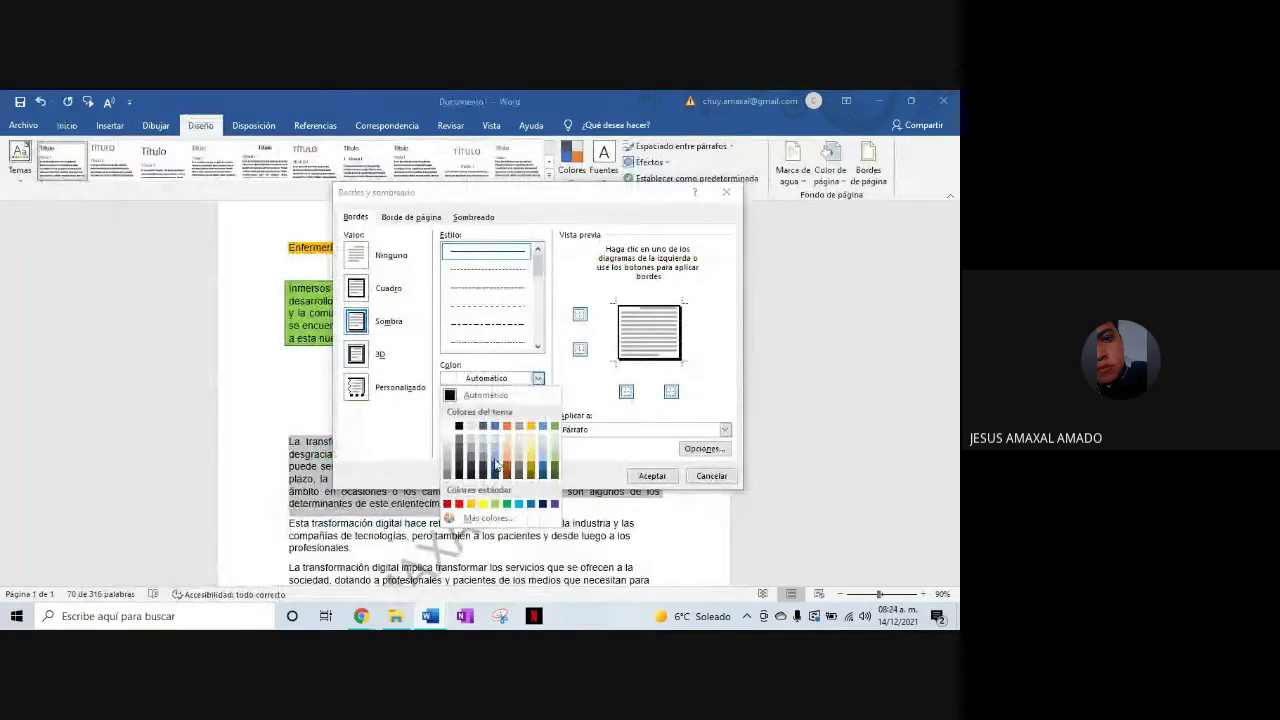
{"action": "left_click", "coordinate": [486, 510]}
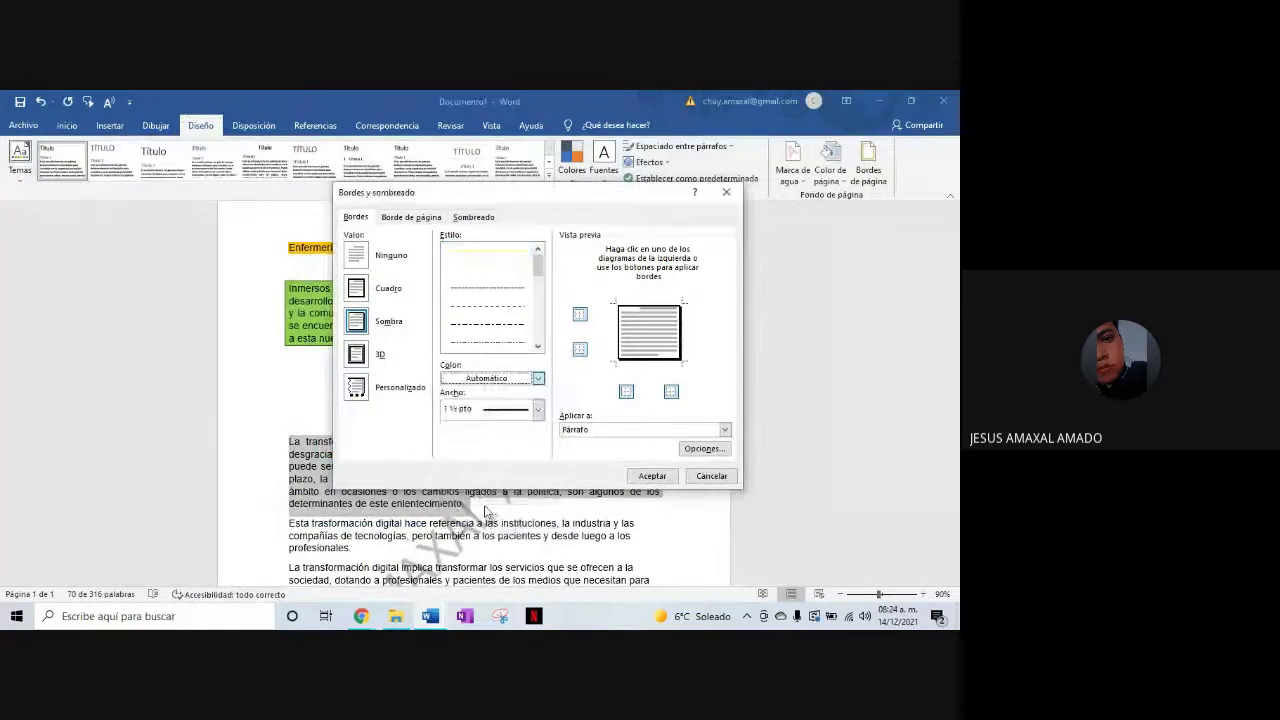
Fill the paragraph with yellow shading and apply the border settings
{"action": "left_click", "coordinate": [476, 219]}
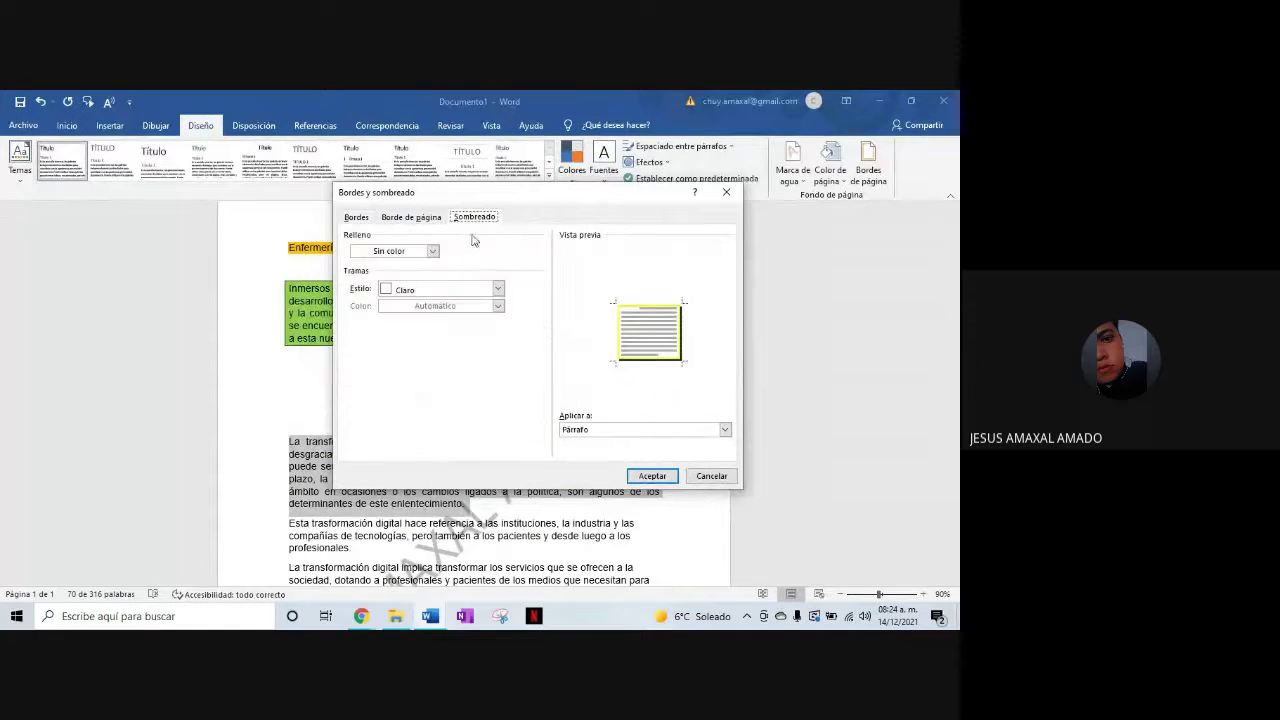
{"action": "mouse_move", "coordinate": [430, 616]}
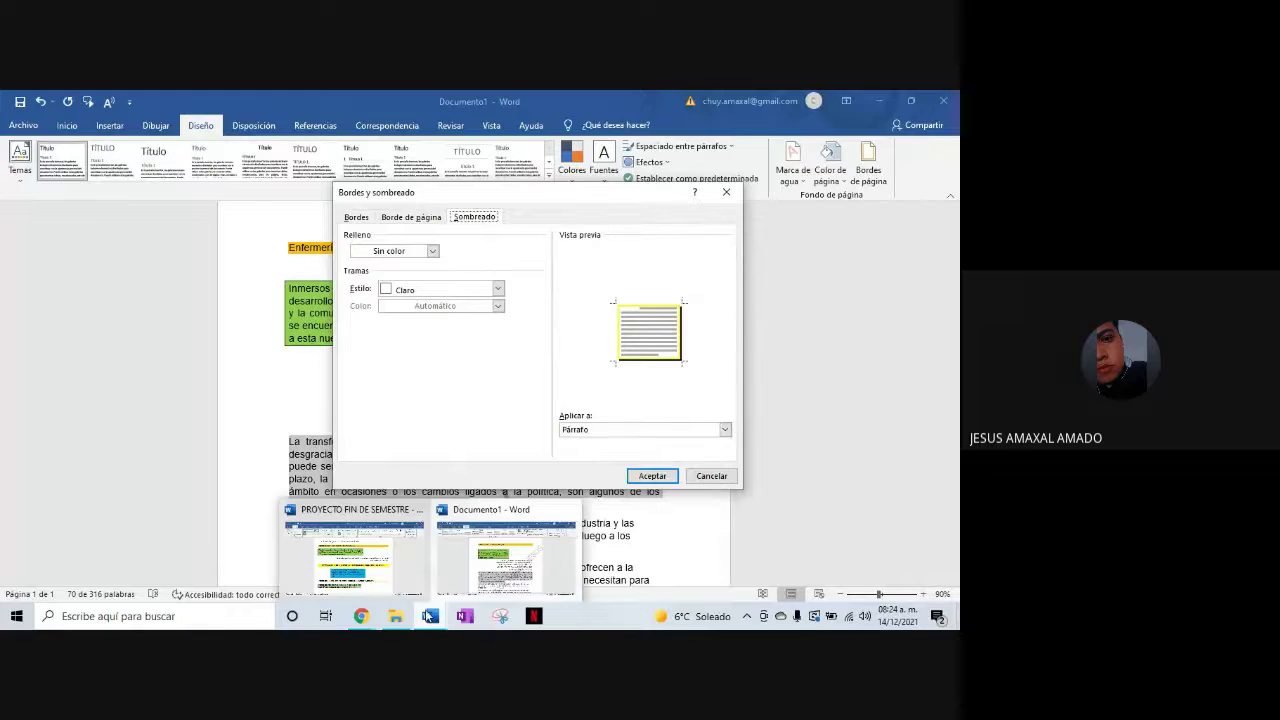
{"action": "left_click", "coordinate": [408, 588]}
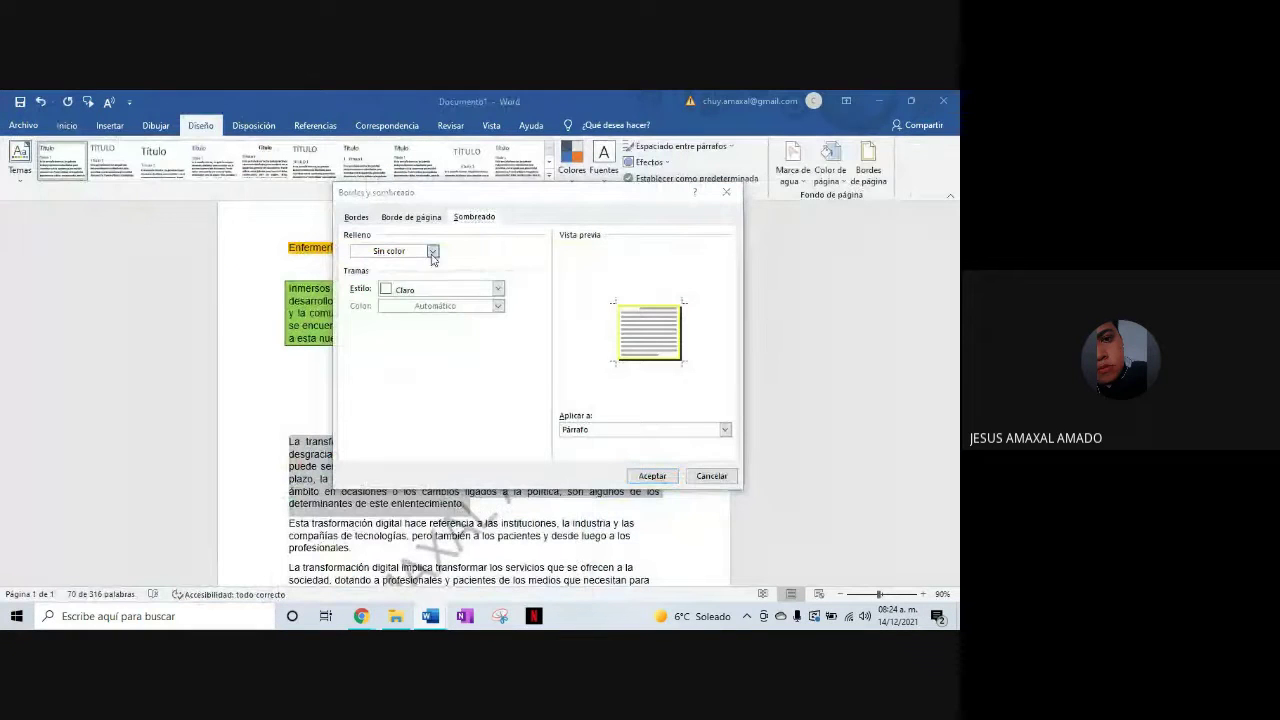
{"action": "left_click", "coordinate": [420, 251]}
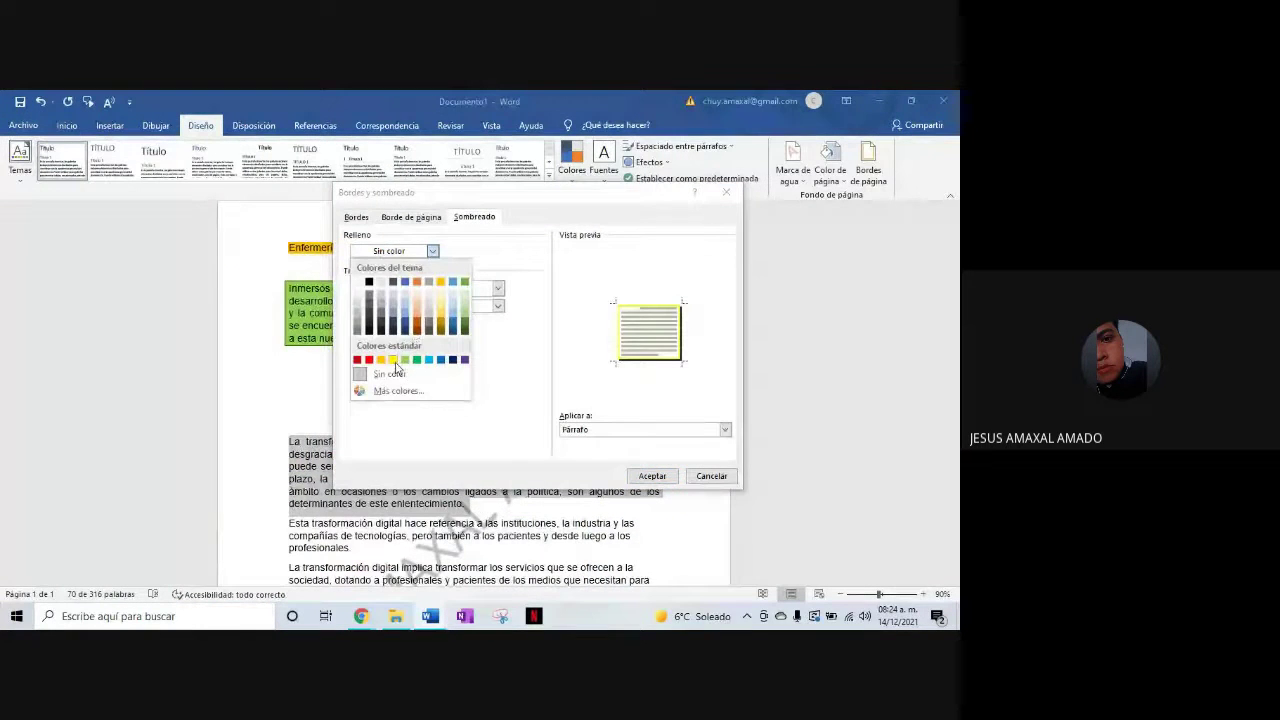
{"action": "left_click", "coordinate": [392, 360]}
{"action": "left_click", "coordinate": [668, 476]}
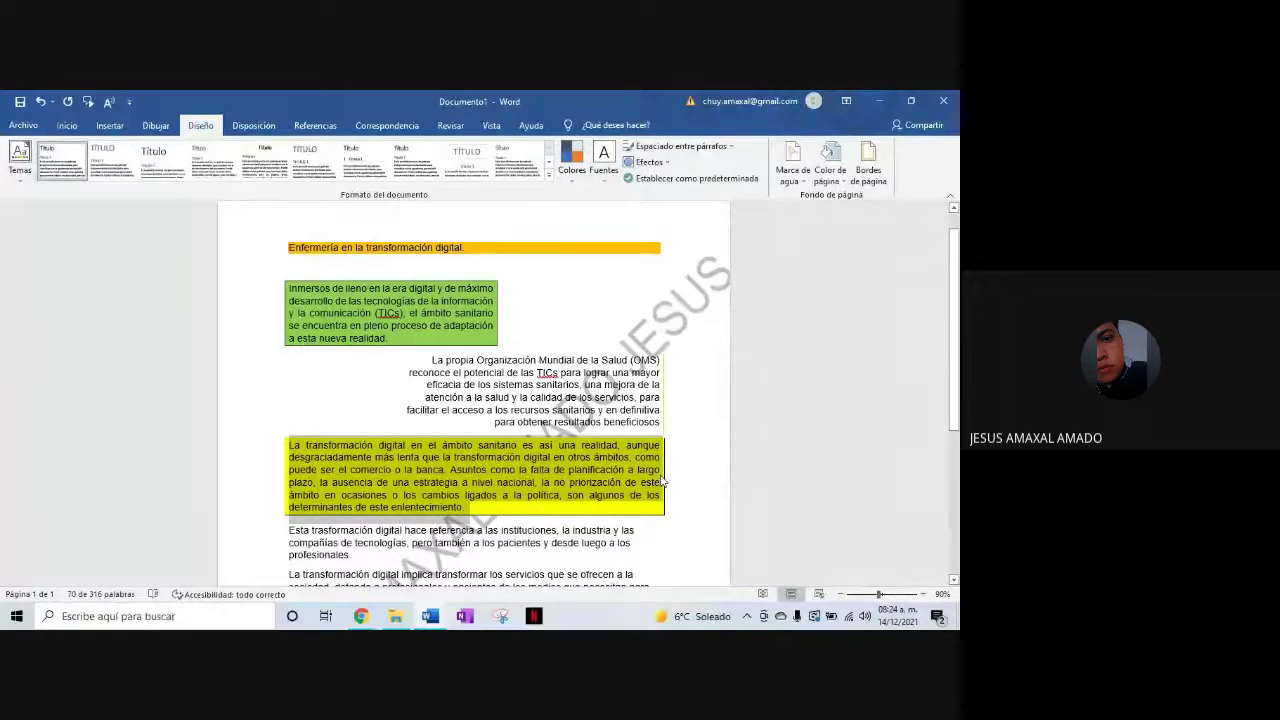
Select the 'Esta trasformación digital hace referencia' paragraph after reviewing the PROYECTO FIN DE SEMESTRE instructions
{"action": "scroll", "coordinate": [662, 481], "scroll_direction": "down", "scroll_amount": 1}
{"action": "scroll", "coordinate": [560, 420], "scroll_direction": "down", "scroll_amount": 1}
{"action": "scroll", "coordinate": [453, 327], "scroll_direction": "down", "scroll_amount": 1}
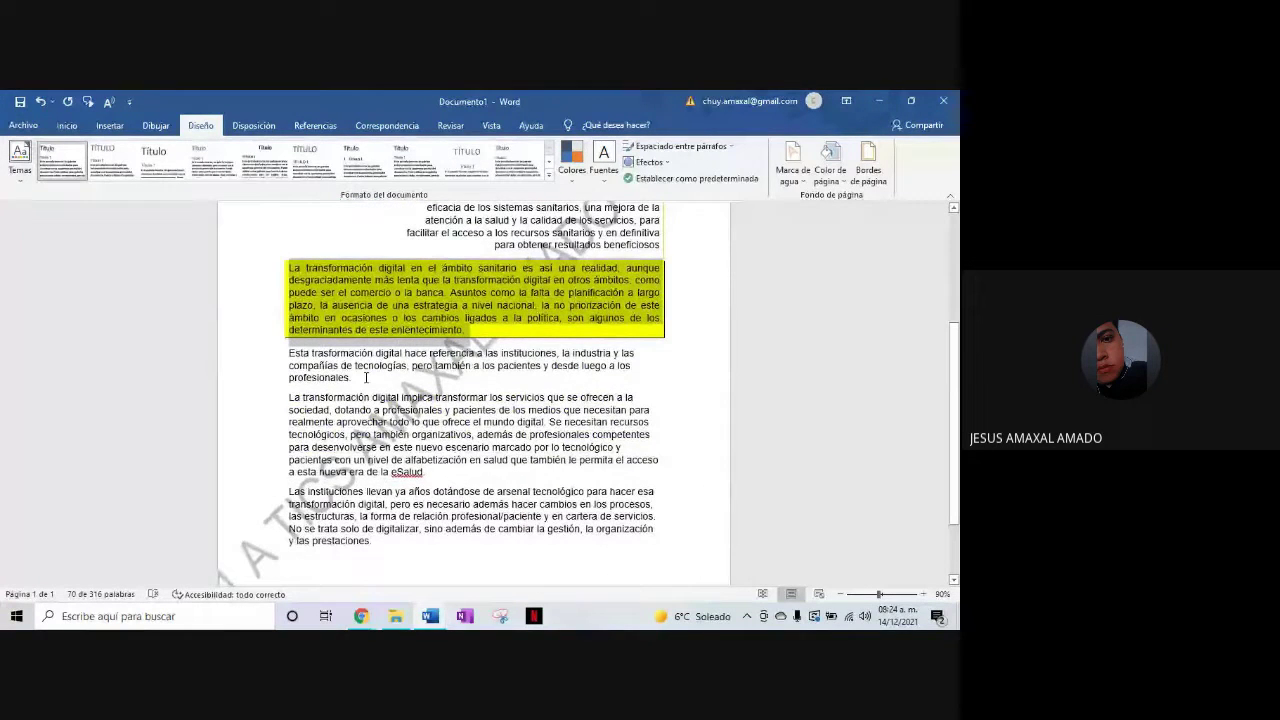
{"action": "left_click_drag", "start_coordinate": [290, 352], "coordinate": [352, 378]}
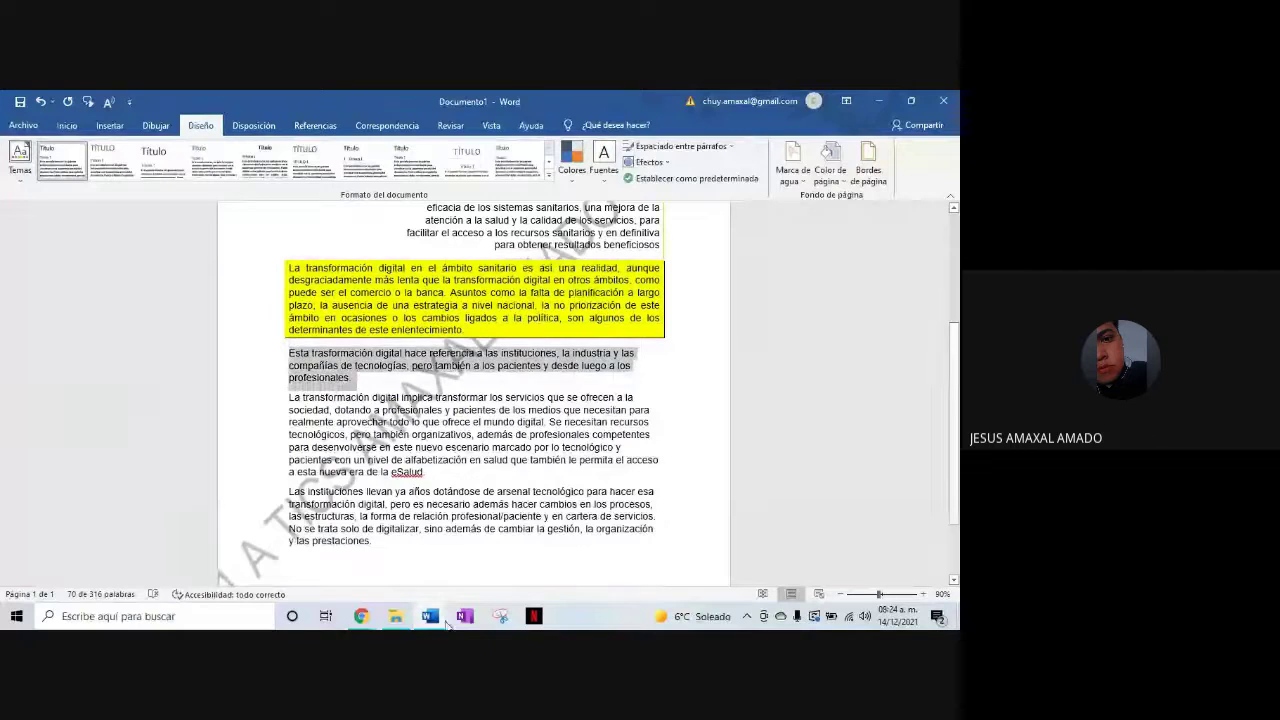
{"action": "left_click", "coordinate": [392, 570]}
{"action": "scroll", "coordinate": [400, 500], "scroll_direction": "down", "scroll_amount": 1}
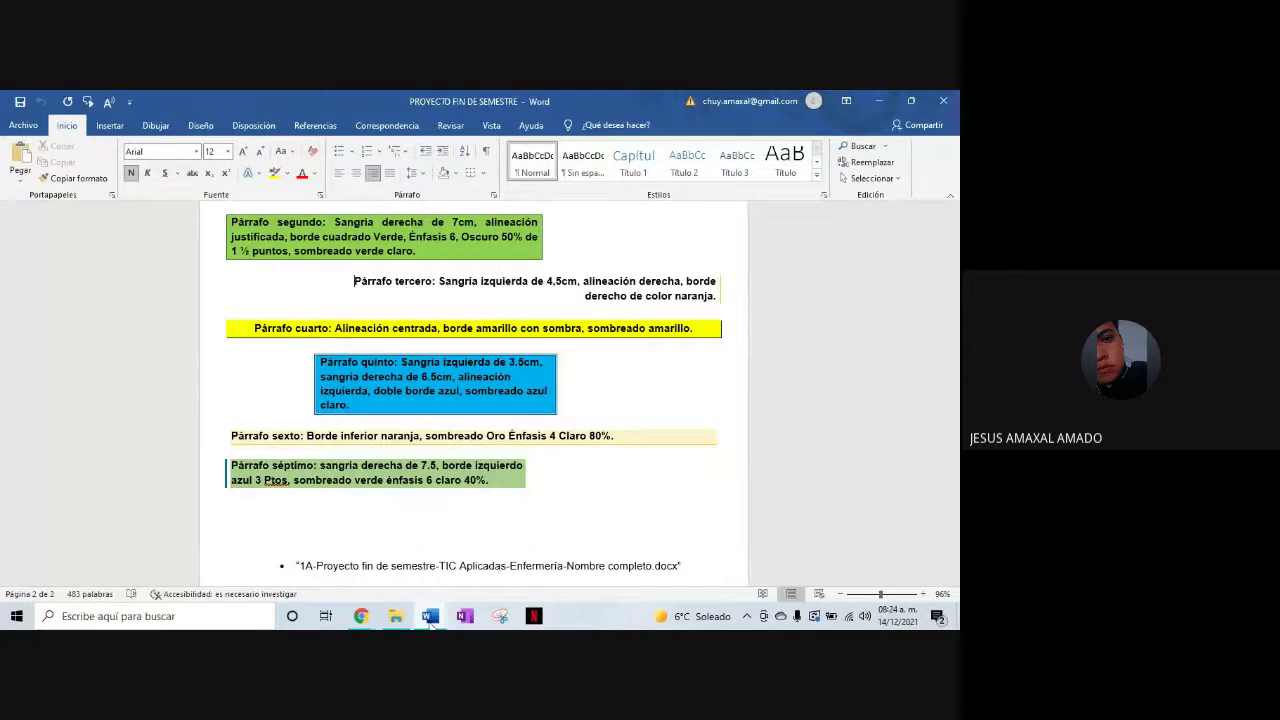
{"action": "mouse_move", "coordinate": [430, 616]}
{"action": "left_click", "coordinate": [465, 583]}
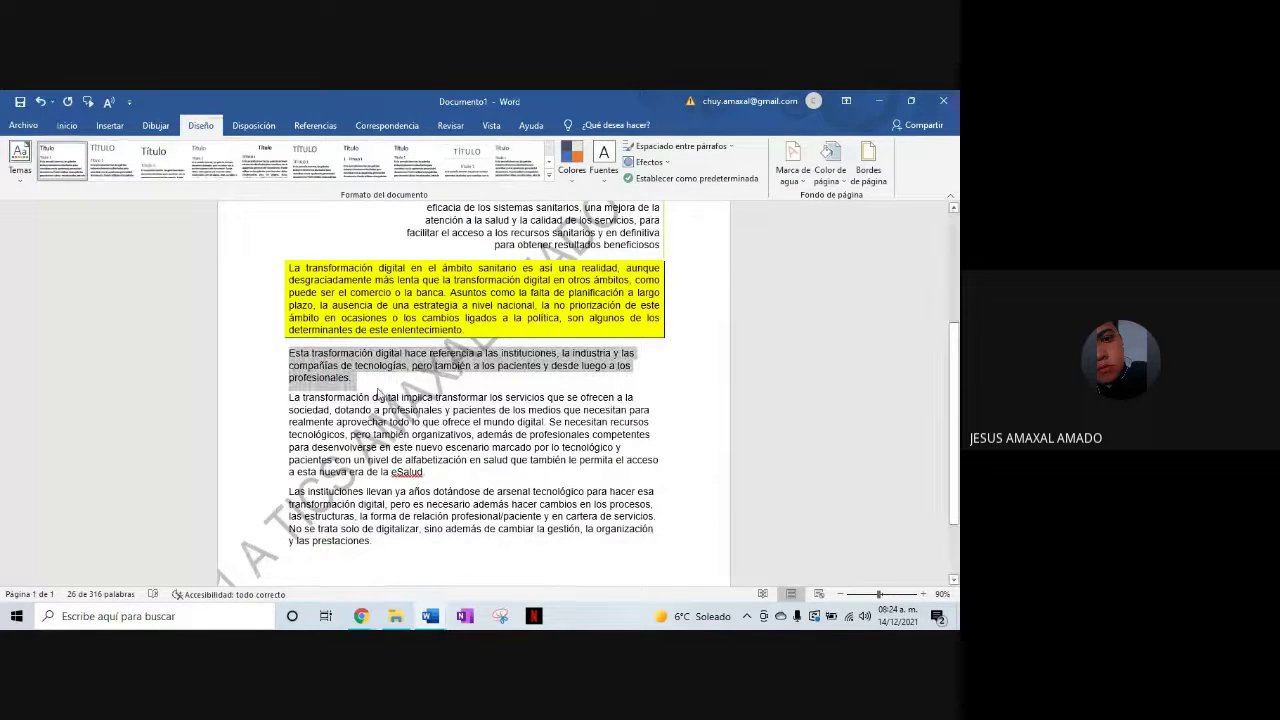
{"action": "left_click", "coordinate": [68, 126]}
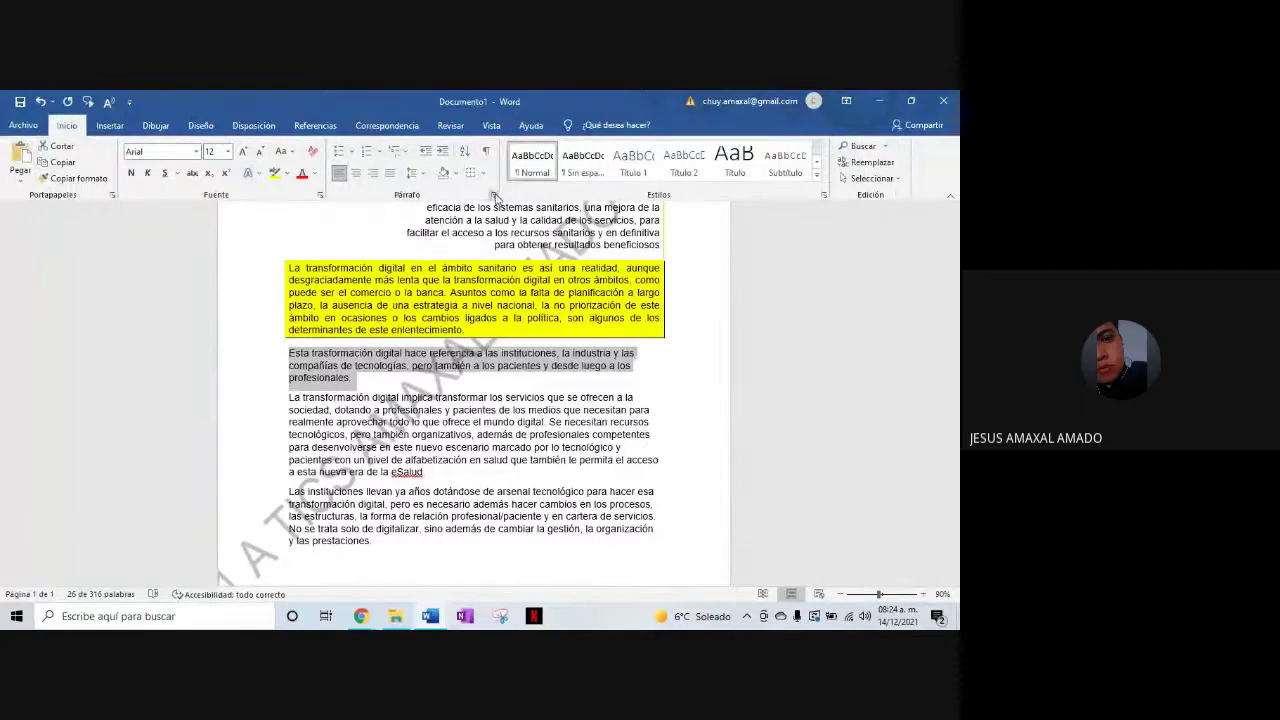
Indent the 'Esta trasformación digital' paragraph 3.5 cm from the left and 6.5 cm from the right
{"action": "left_click", "coordinate": [494, 195]}
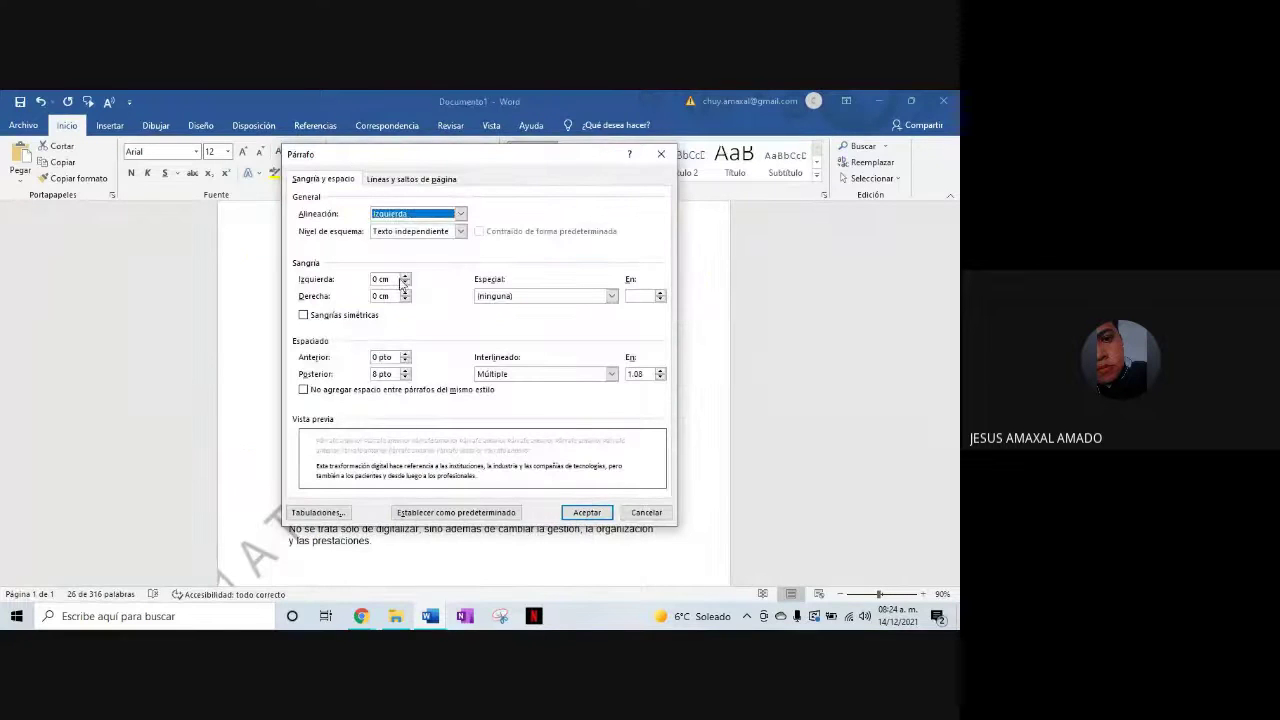
{"action": "left_click", "coordinate": [379, 280]}
{"action": "type", "text": "3.5"}
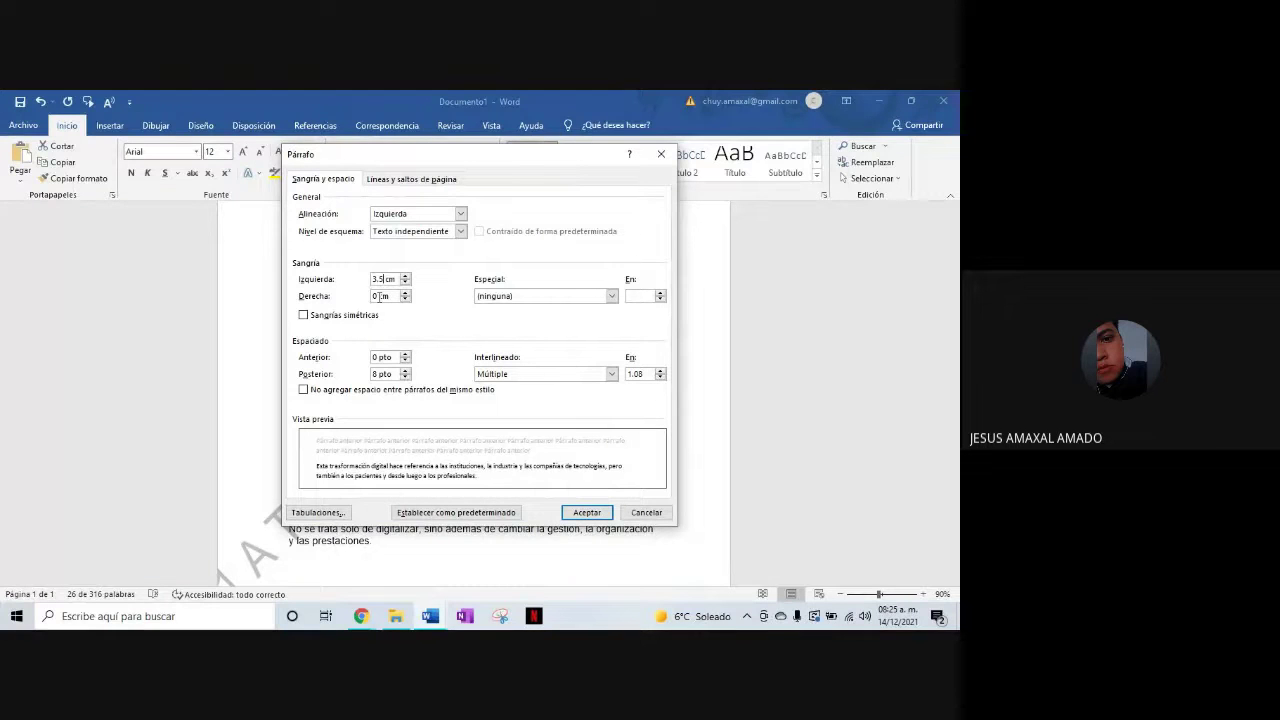
{"action": "left_click", "coordinate": [377, 296]}
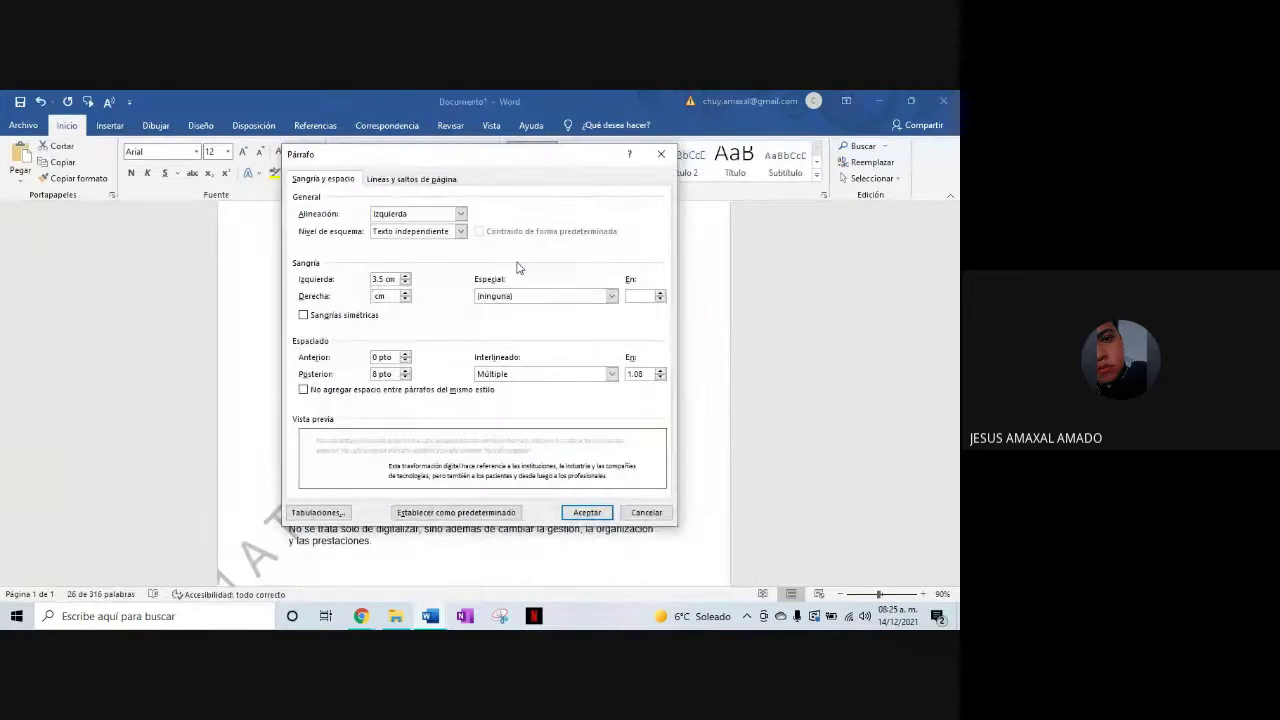
{"action": "type", "text": "6 .5"}
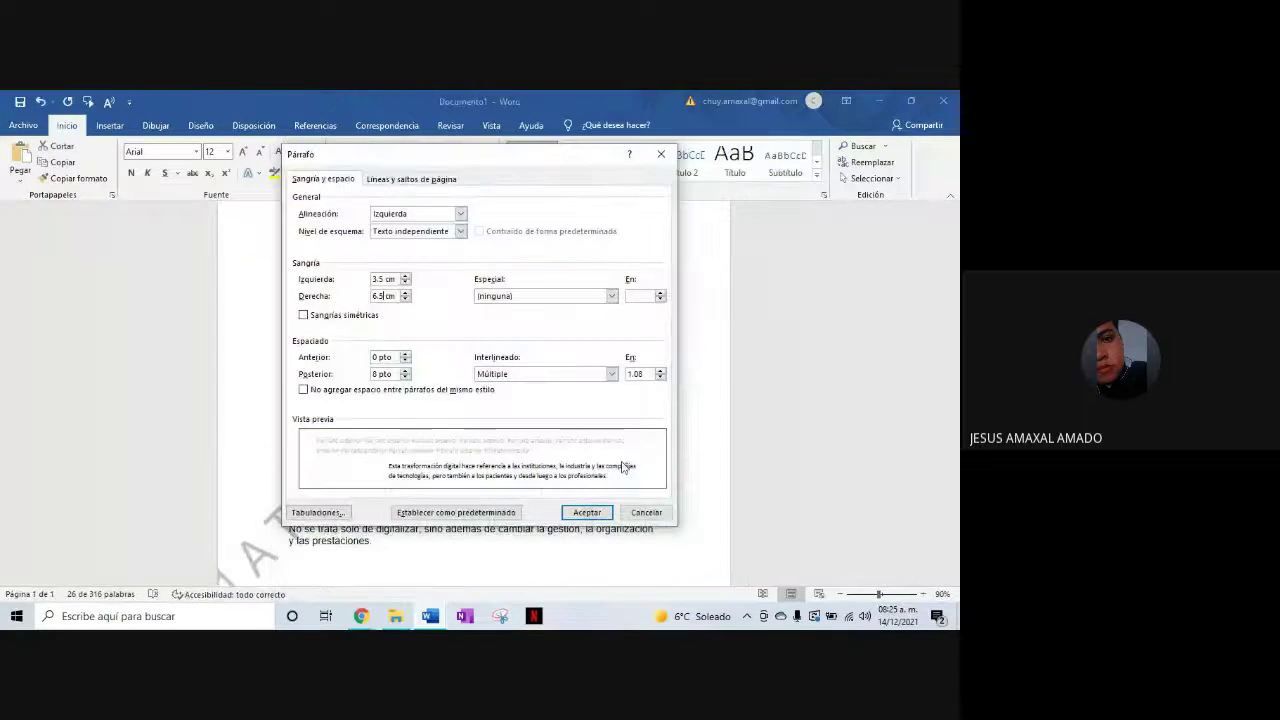
{"action": "left_click", "coordinate": [588, 512]}
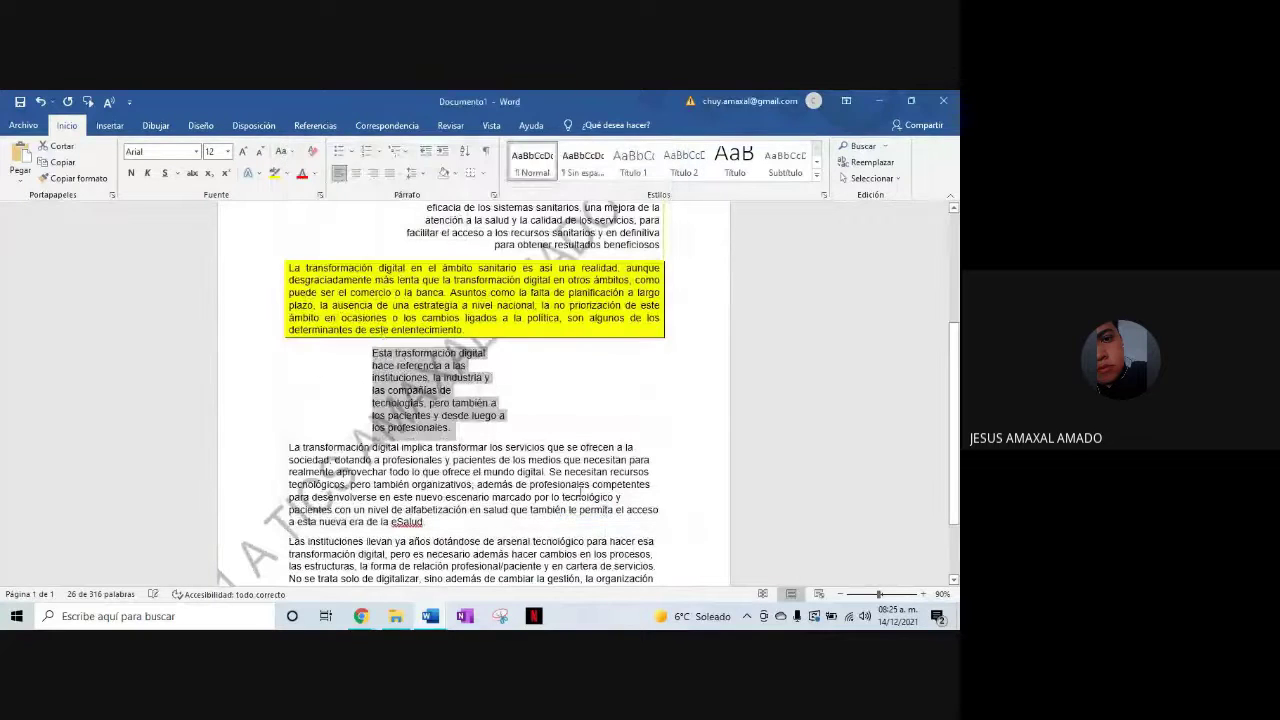
Give the narrowed paragraph a blue single solid-line box border
{"action": "left_click", "coordinate": [195, 128]}
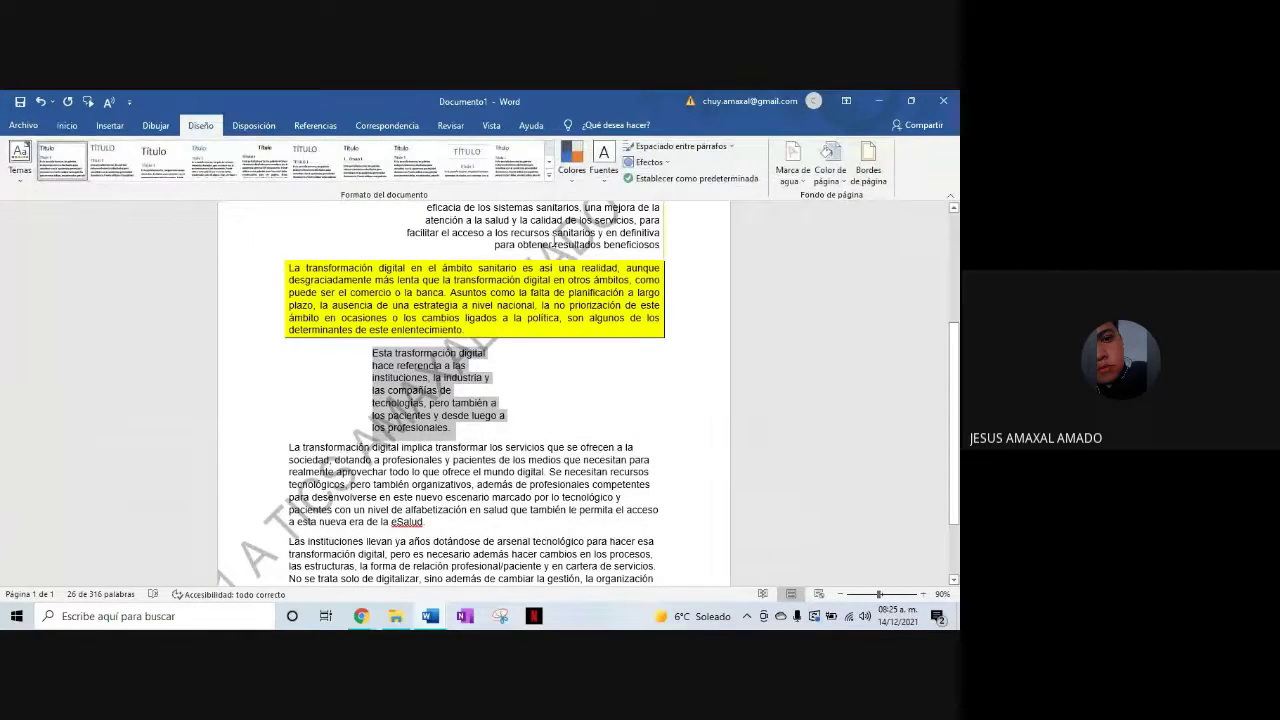
{"action": "left_click", "coordinate": [868, 172]}
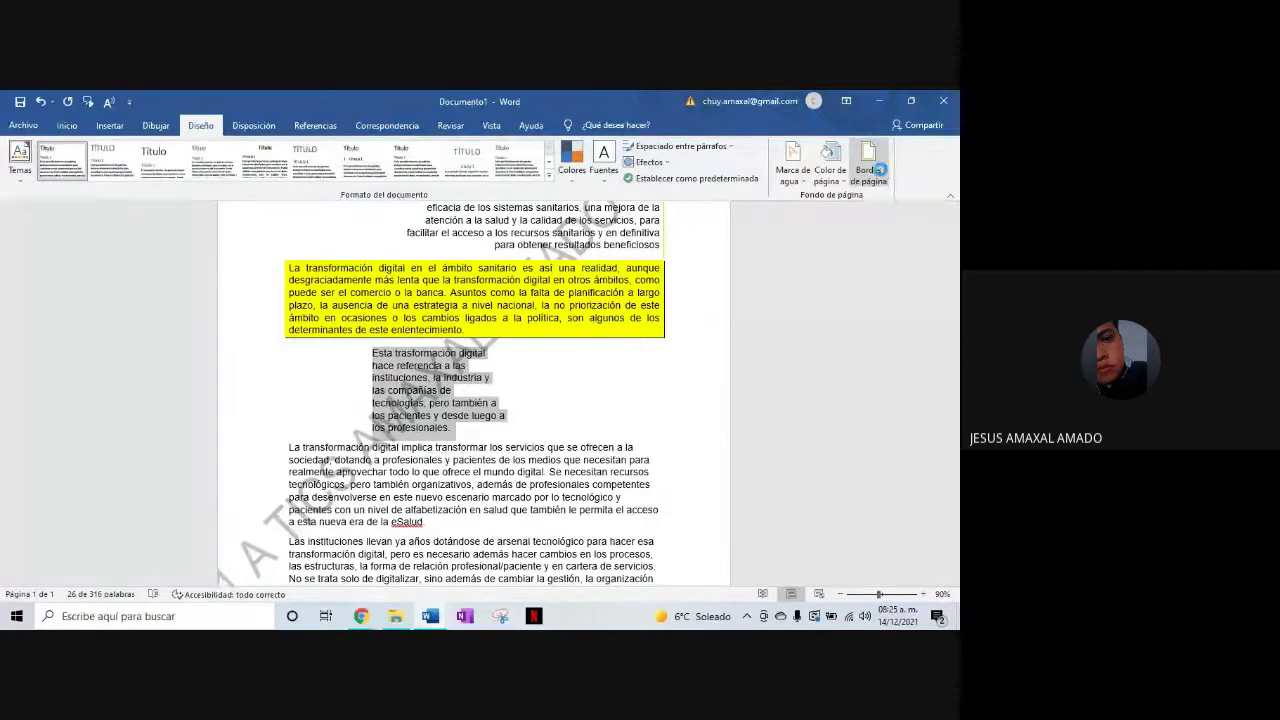
{"action": "left_click", "coordinate": [360, 218]}
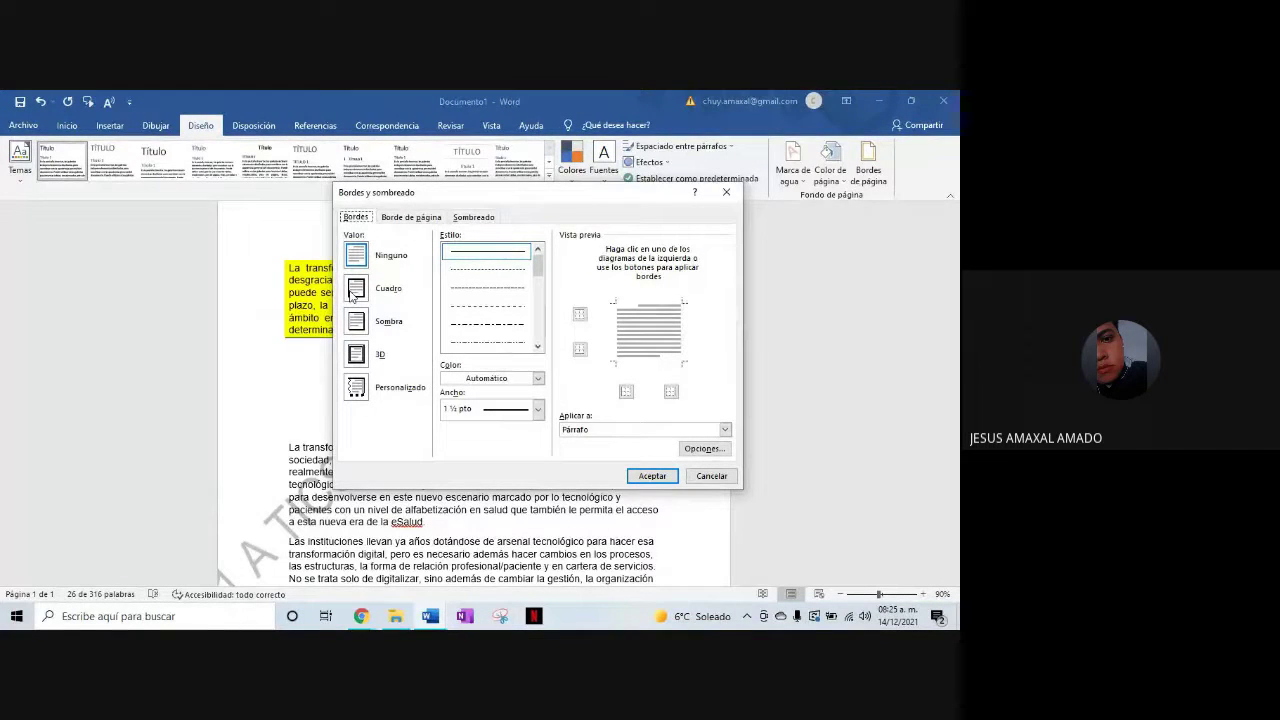
{"action": "left_click", "coordinate": [355, 289]}
{"action": "scroll", "coordinate": [496, 317], "scroll_direction": "down", "scroll_amount": 1}
{"action": "scroll", "coordinate": [496, 317], "scroll_direction": "down", "scroll_amount": 2}
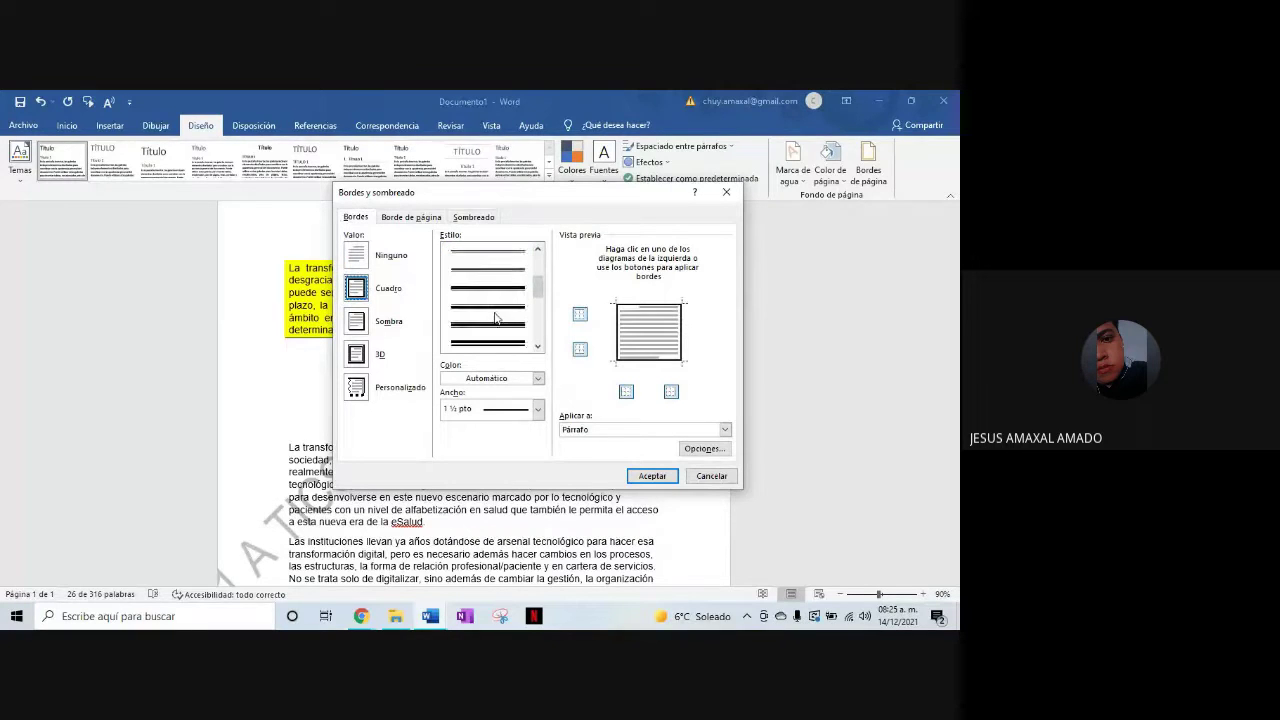
{"action": "left_click_drag", "start_coordinate": [539, 287], "coordinate": [544, 305]}
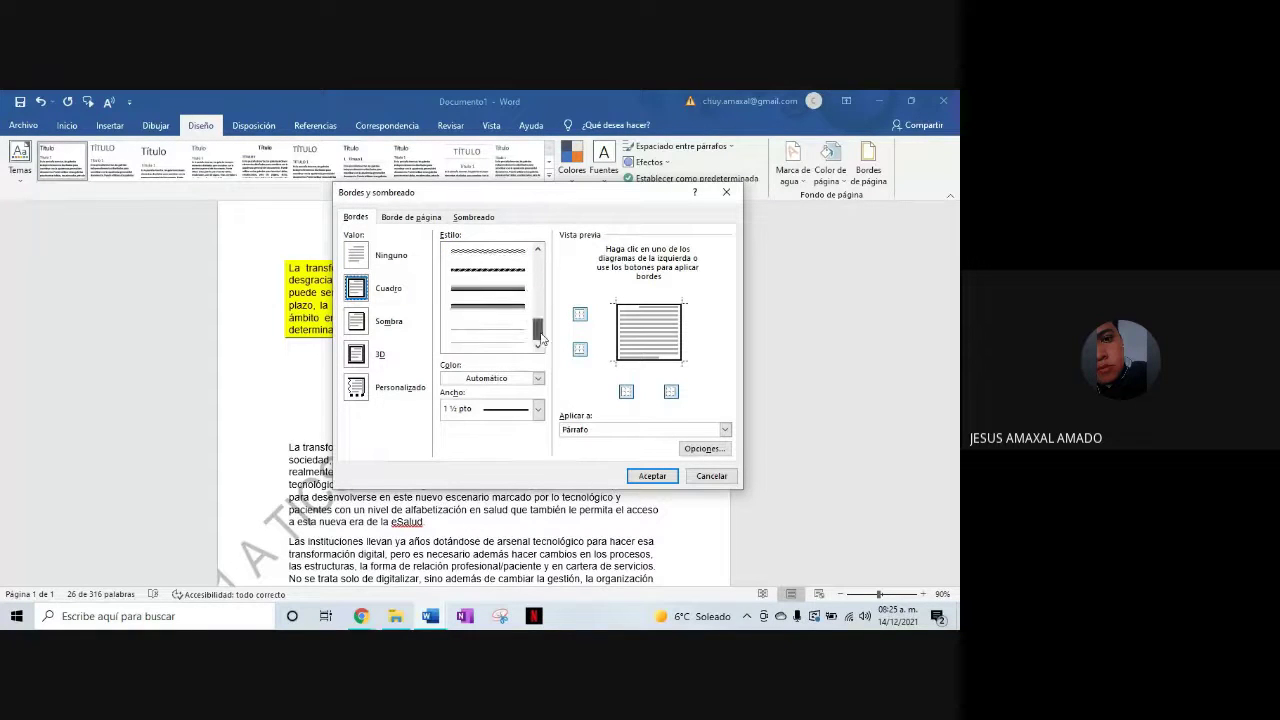
{"action": "scroll", "coordinate": [544, 305], "scroll_direction": "up", "scroll_amount": 3}
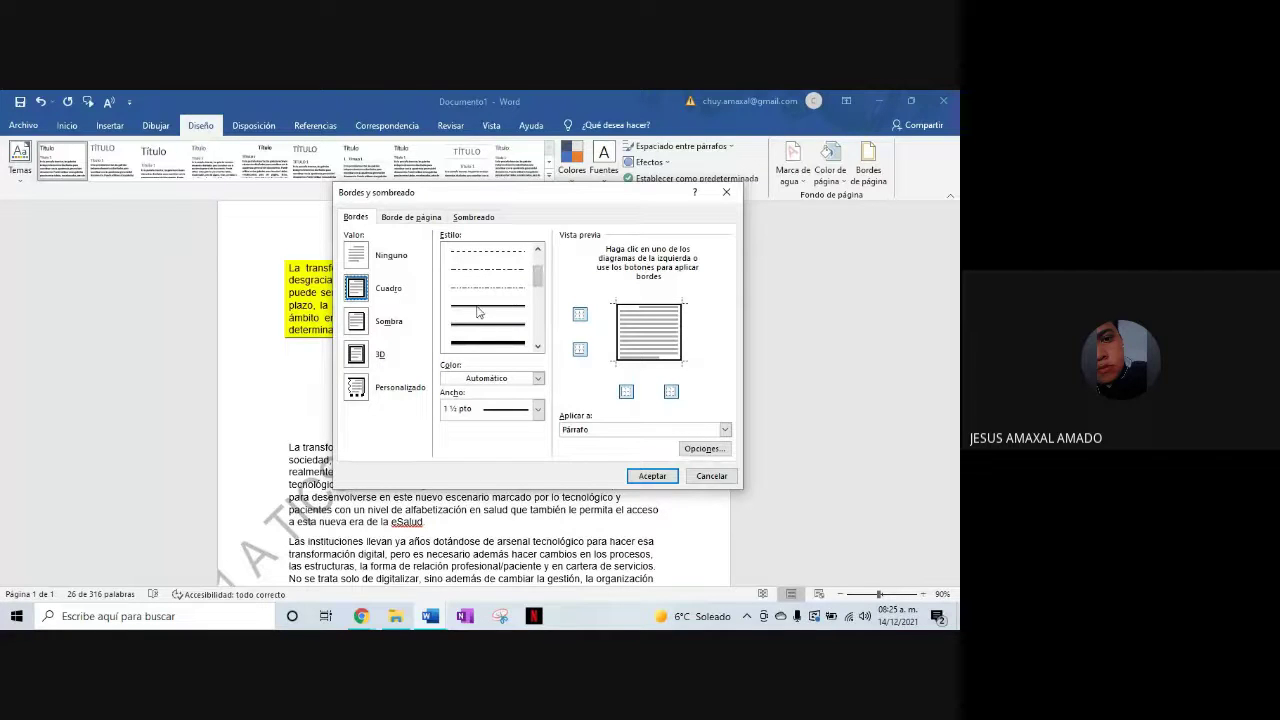
{"action": "left_click", "coordinate": [478, 313]}
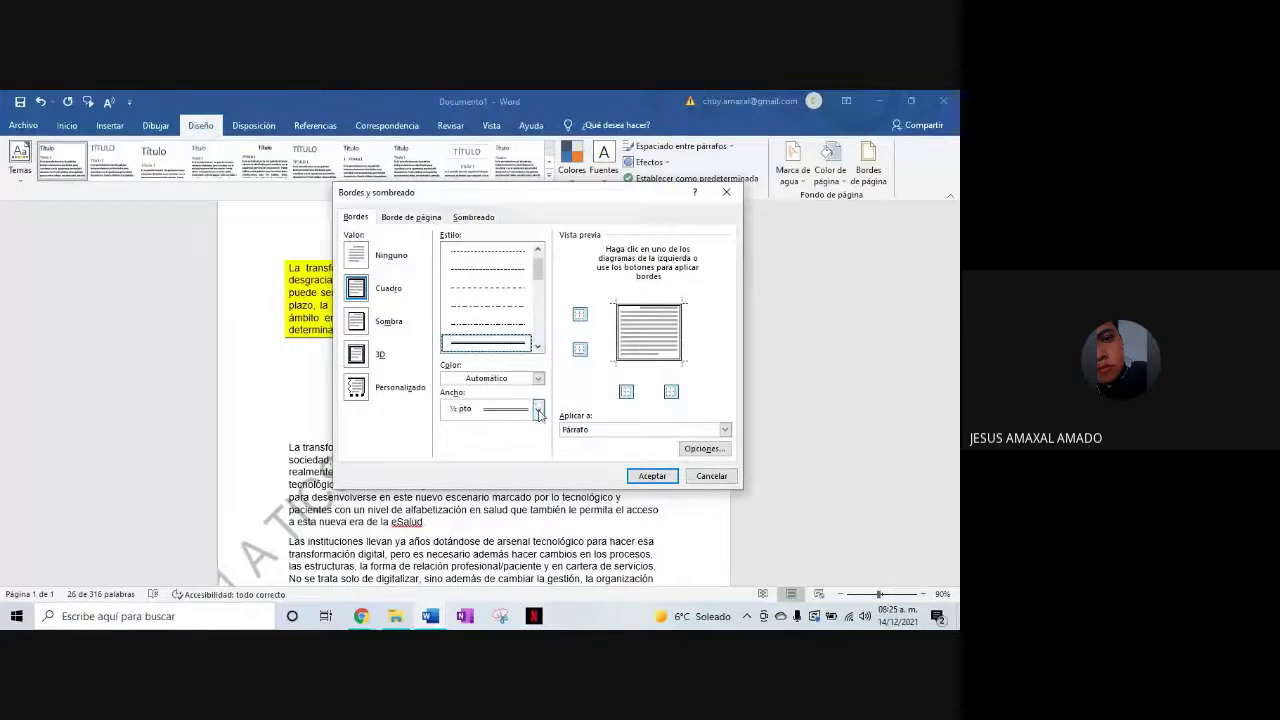
{"action": "left_click", "coordinate": [538, 378]}
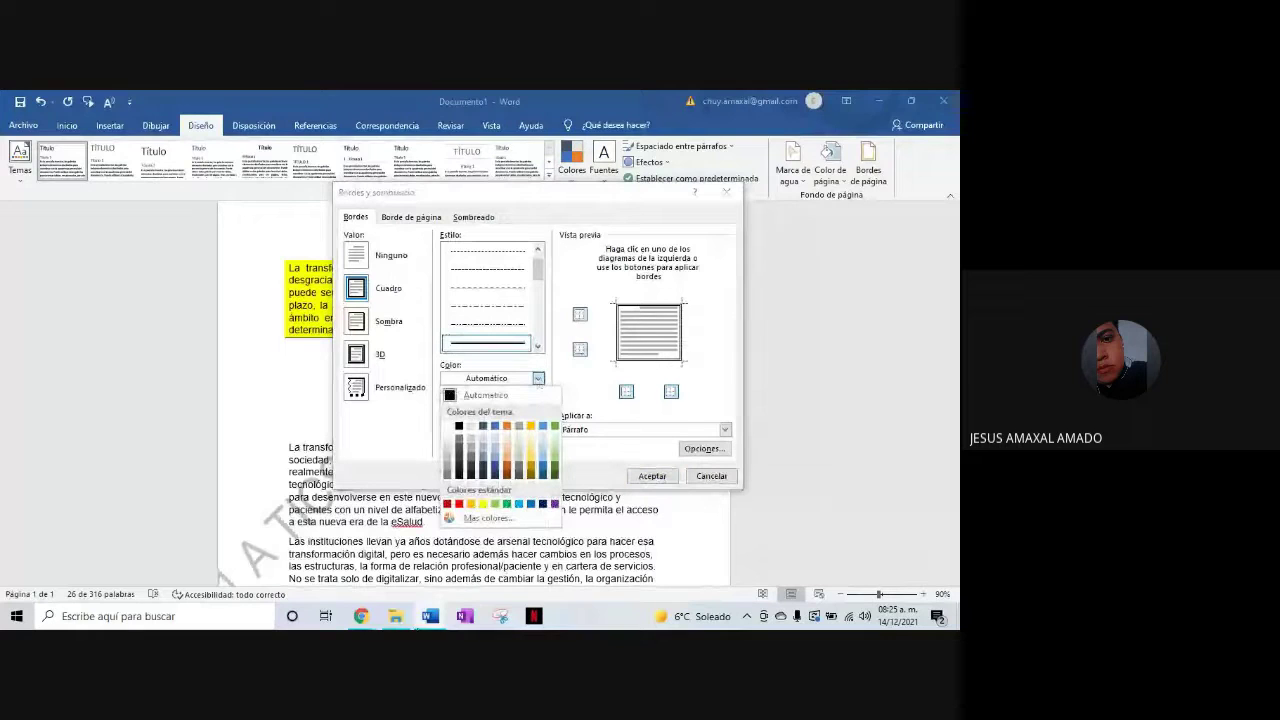
{"action": "left_click", "coordinate": [406, 578]}
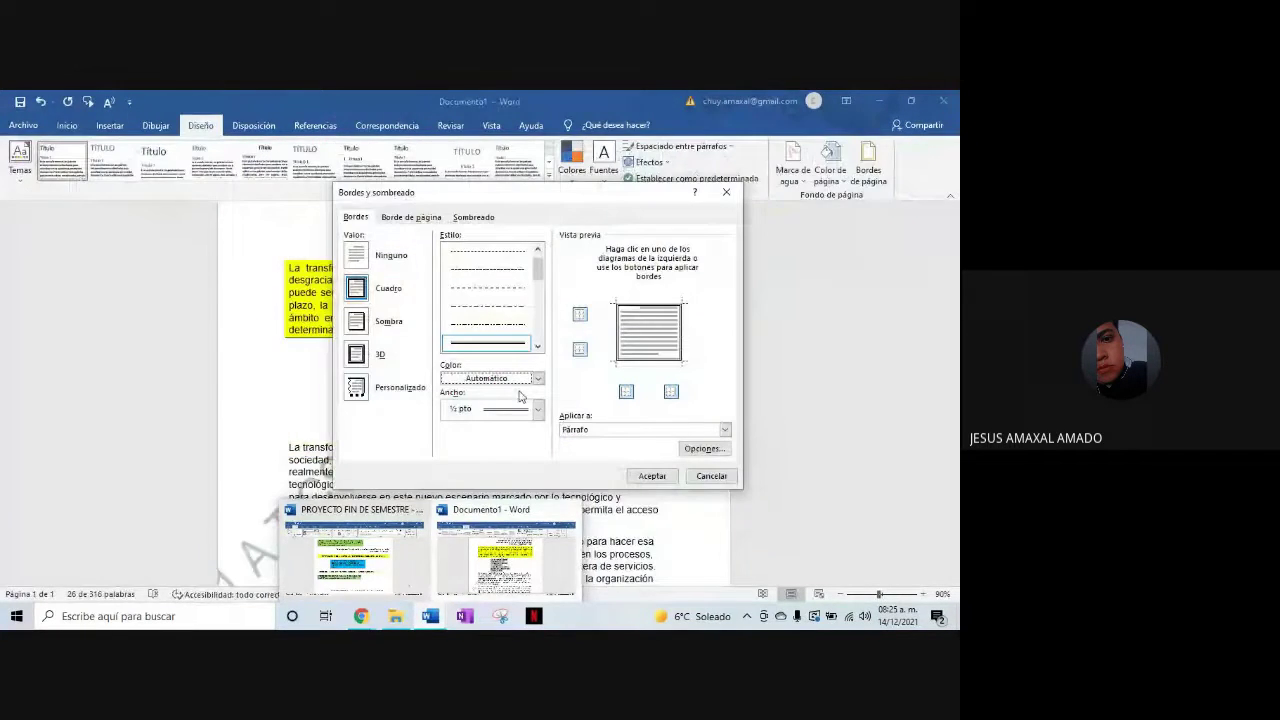
{"action": "left_click", "coordinate": [505, 555]}
{"action": "left_click", "coordinate": [538, 380]}
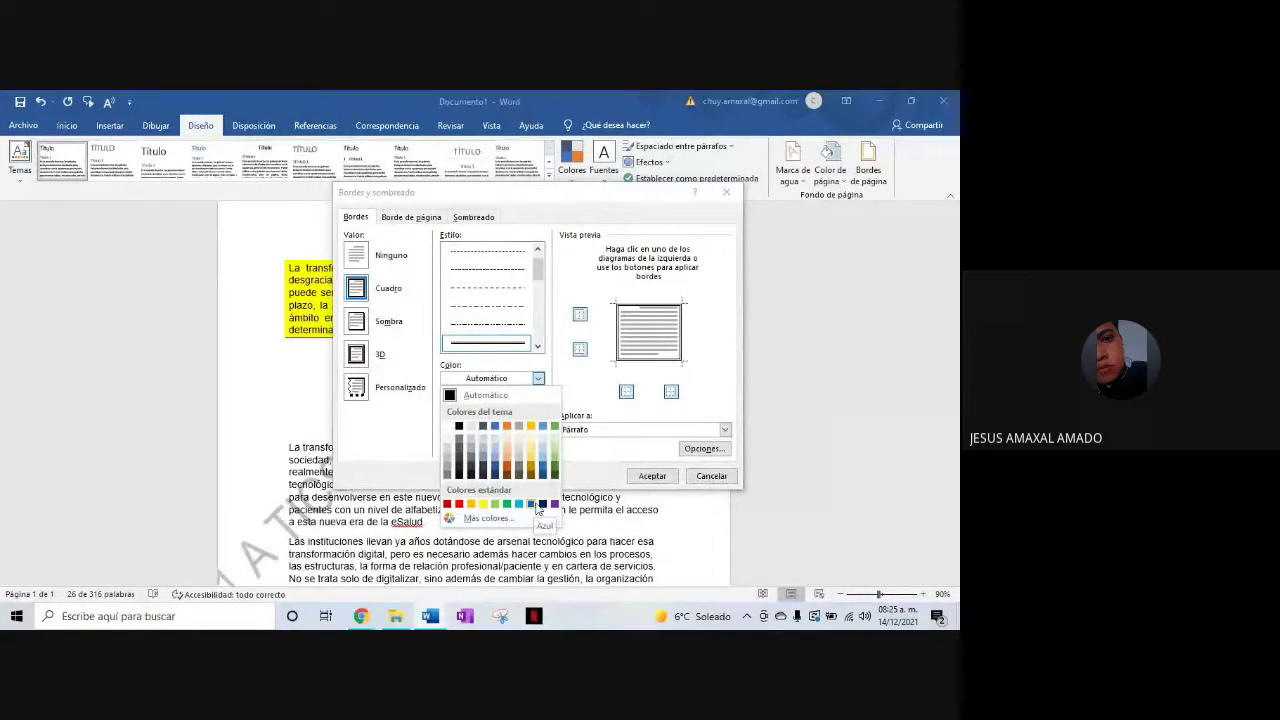
{"action": "left_click", "coordinate": [532, 505]}
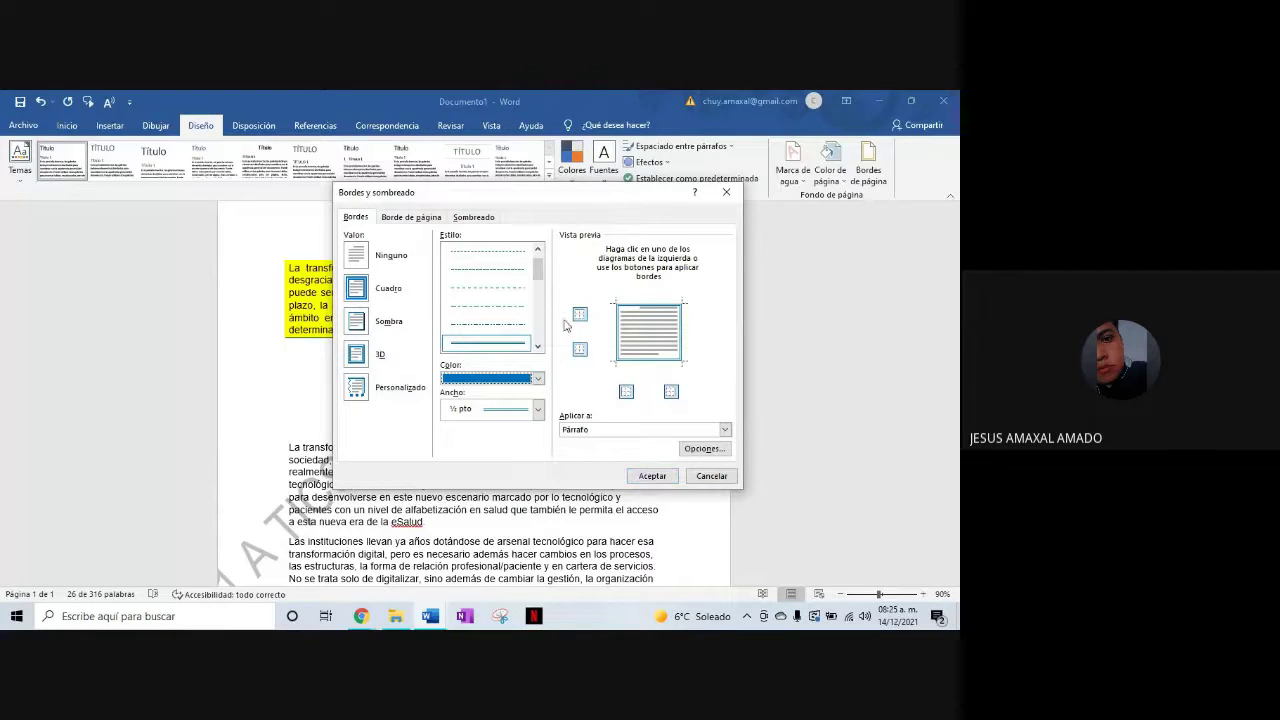
Add light blue shading behind the paragraph and apply it
{"action": "left_click", "coordinate": [491, 218]}
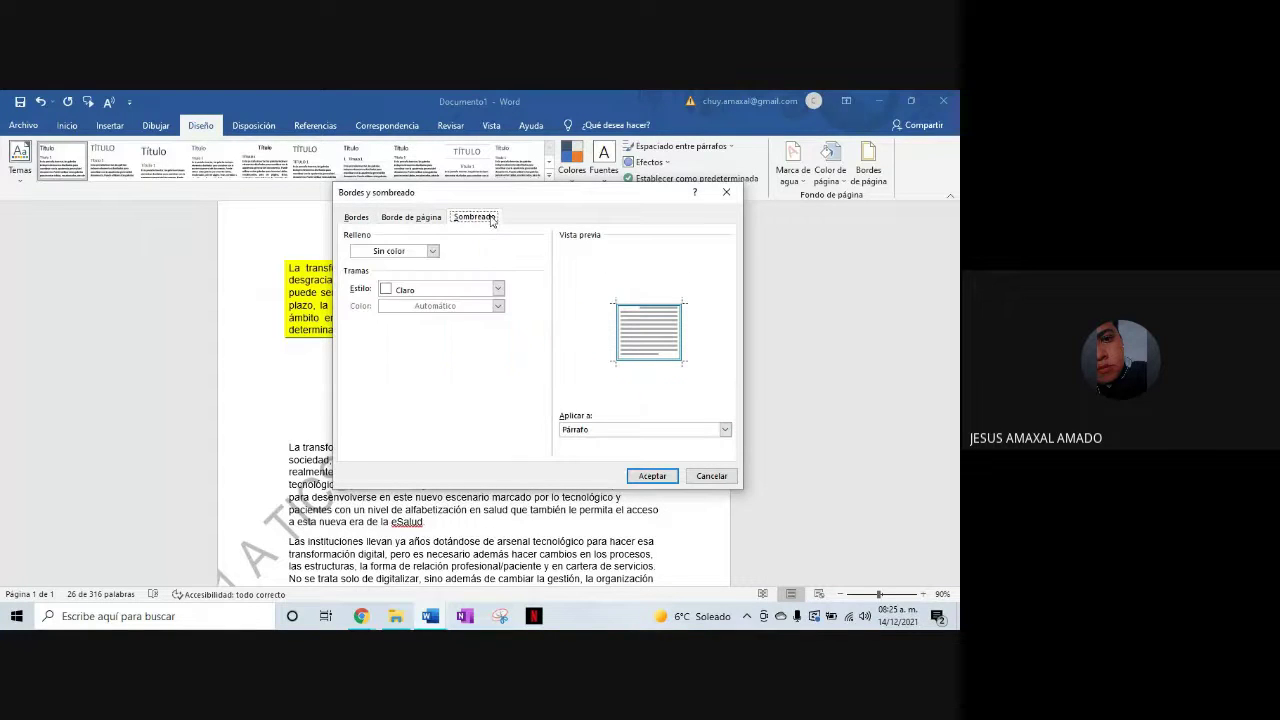
{"action": "left_click", "coordinate": [432, 251]}
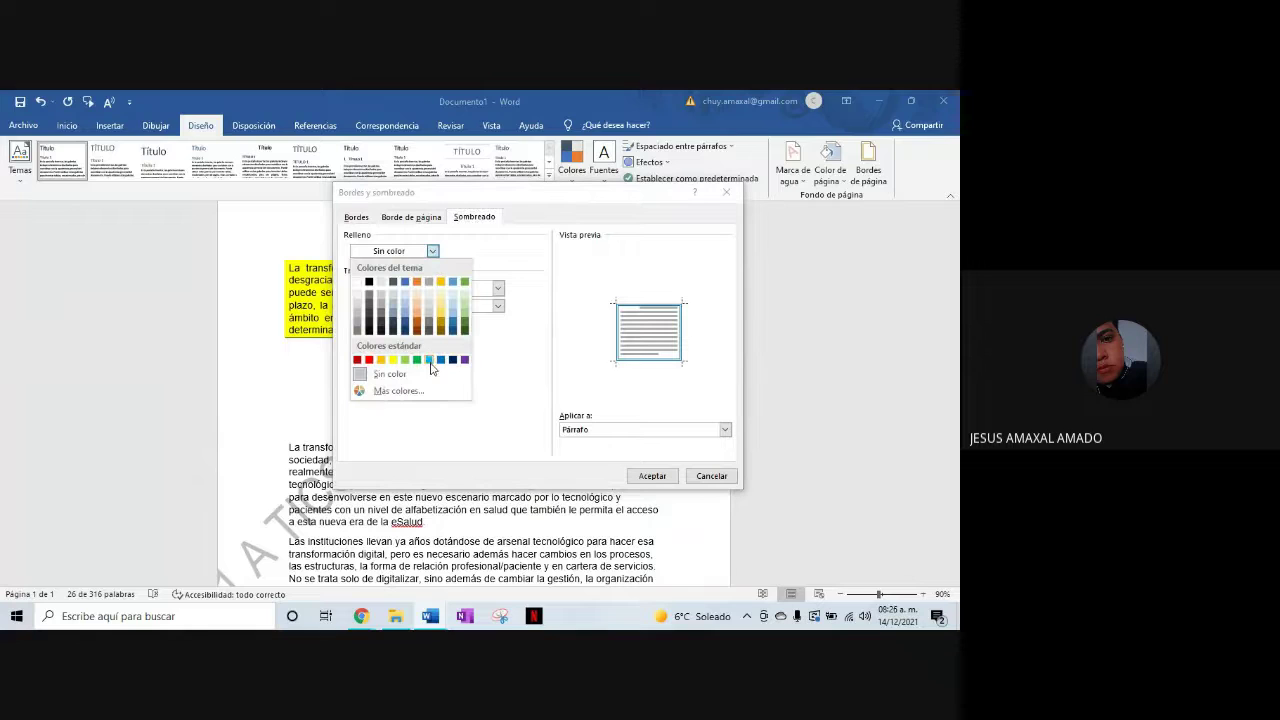
{"action": "left_click", "coordinate": [429, 361]}
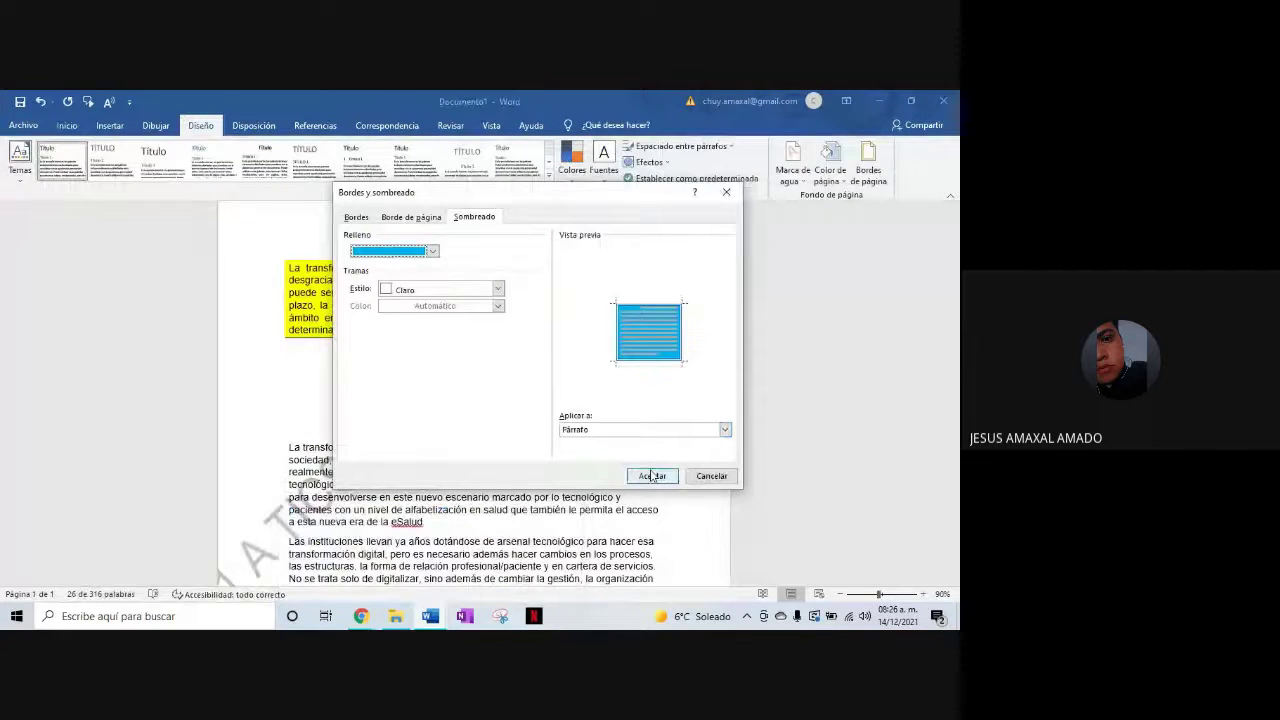
{"action": "left_click", "coordinate": [653, 476]}
{"action": "left_click", "coordinate": [802, 363]}
{"action": "scroll", "coordinate": [802, 363], "scroll_direction": "down", "scroll_amount": 2}
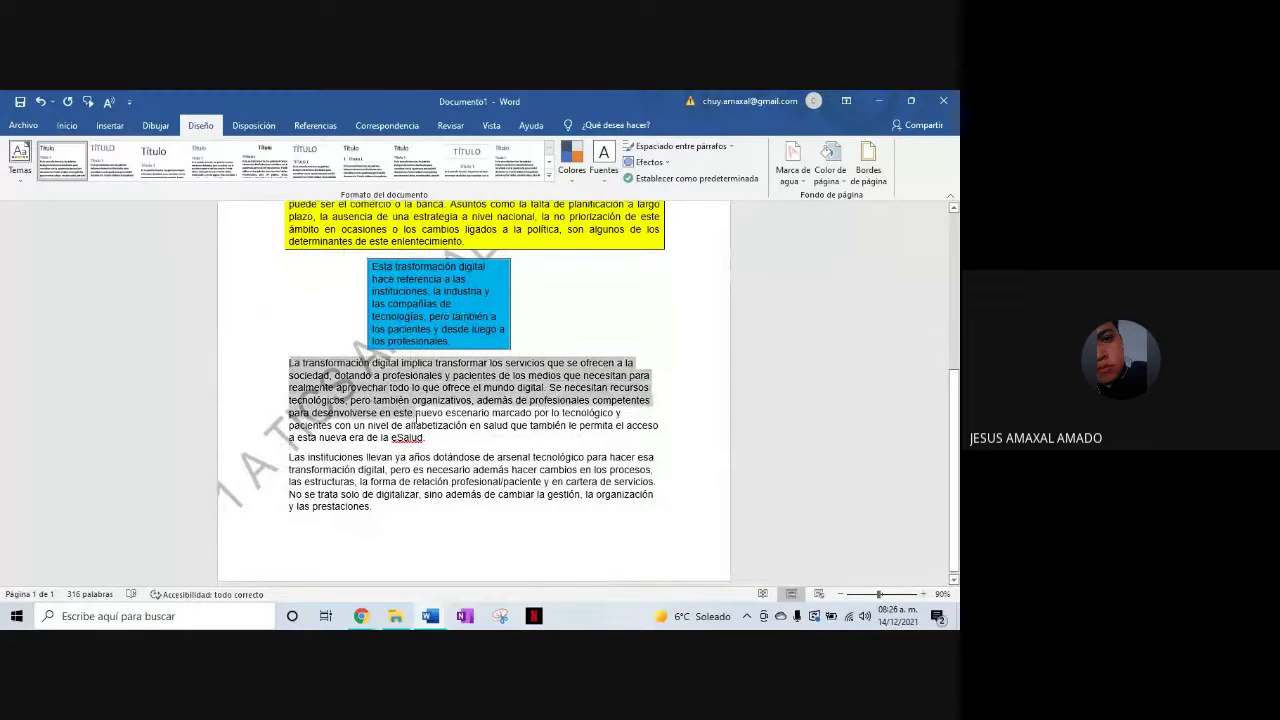
Select the 'La transformación digital implica' paragraph after checking the reference document
{"action": "left_click_drag", "start_coordinate": [288, 363], "coordinate": [436, 435]}
{"action": "left_click", "coordinate": [430, 616]}
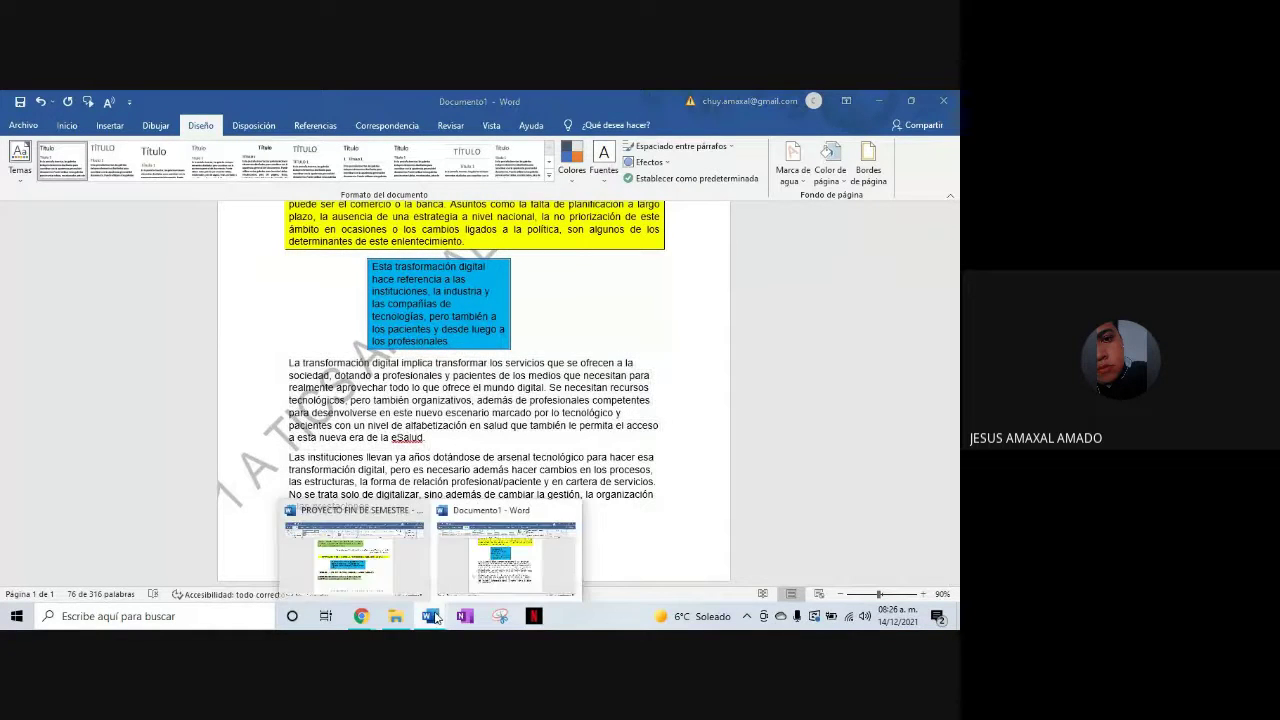
{"action": "left_click", "coordinate": [397, 545]}
{"action": "scroll", "coordinate": [397, 530], "scroll_direction": "down", "scroll_amount": 1}
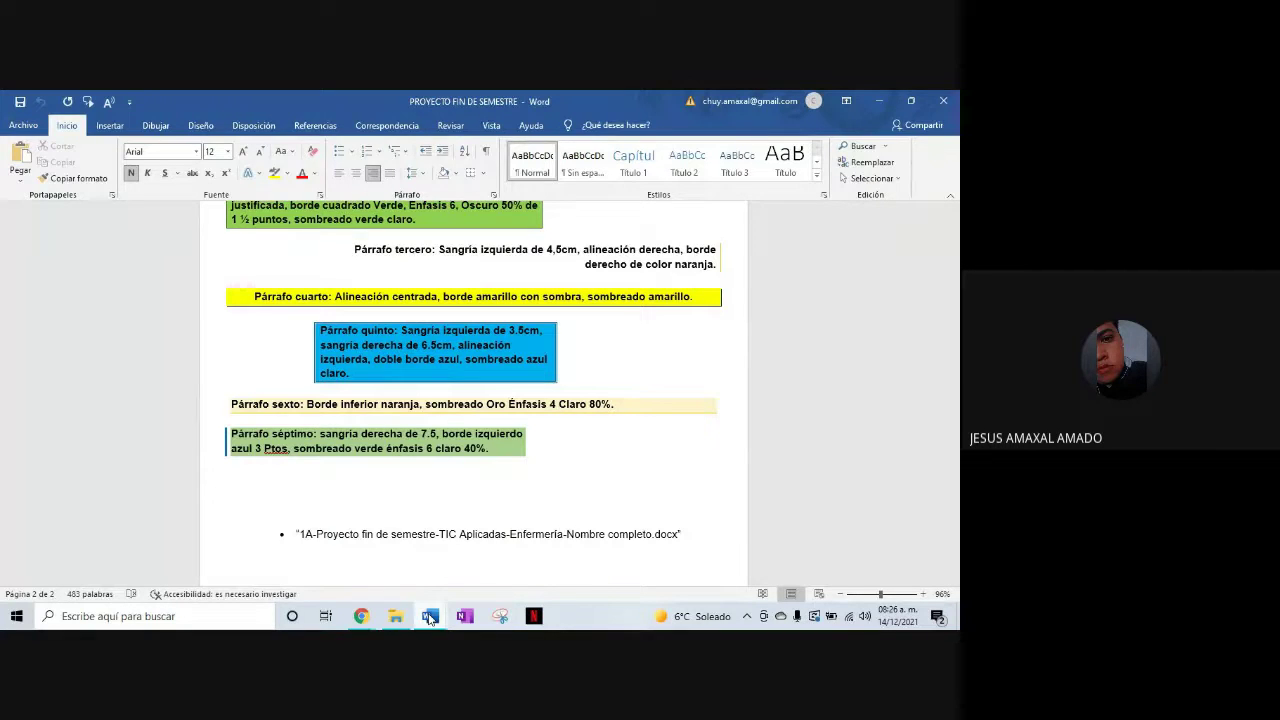
{"action": "mouse_move", "coordinate": [430, 616]}
{"action": "left_click", "coordinate": [463, 585]}
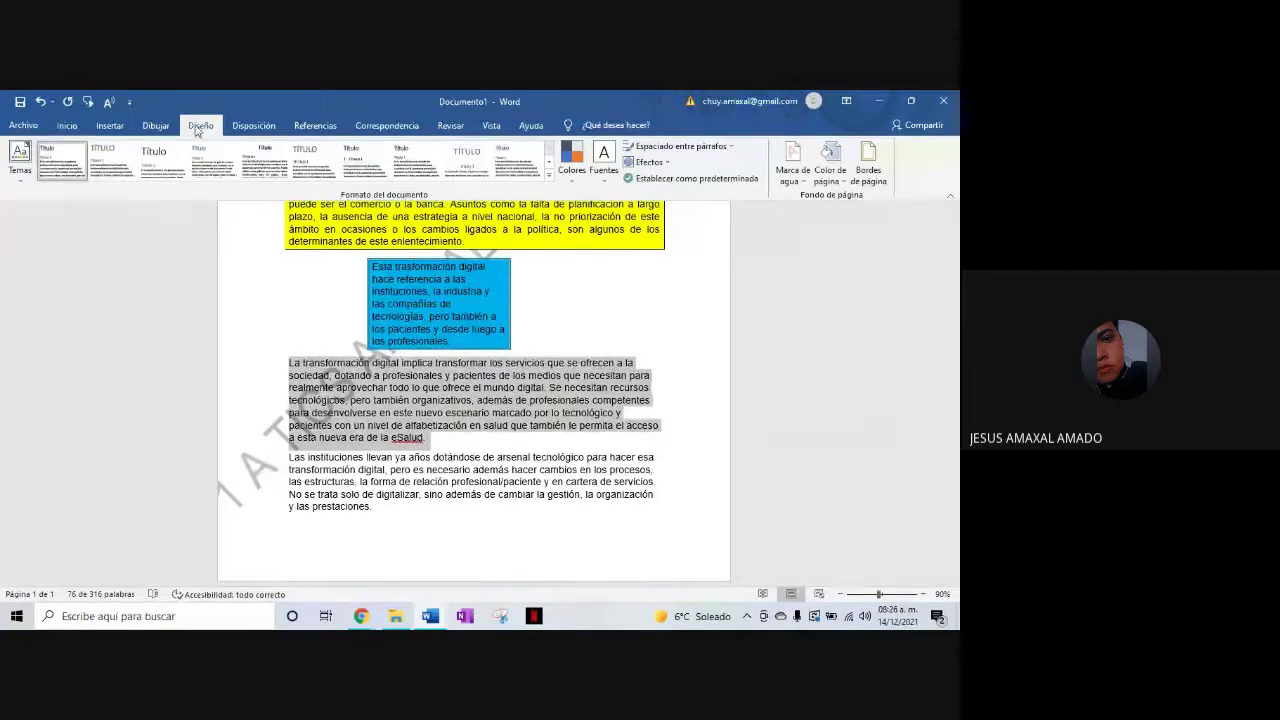
Set a custom gold border along the paragraph's bottom edge
{"action": "left_click", "coordinate": [870, 162]}
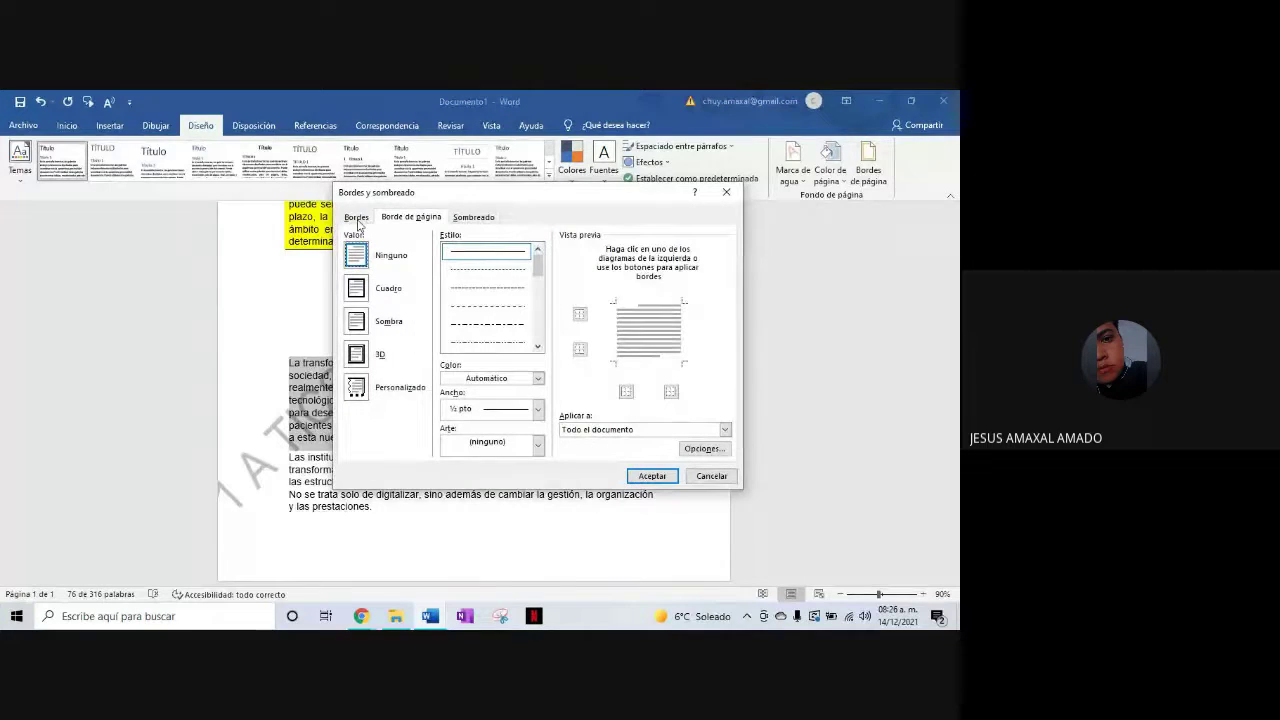
{"action": "left_click", "coordinate": [357, 219]}
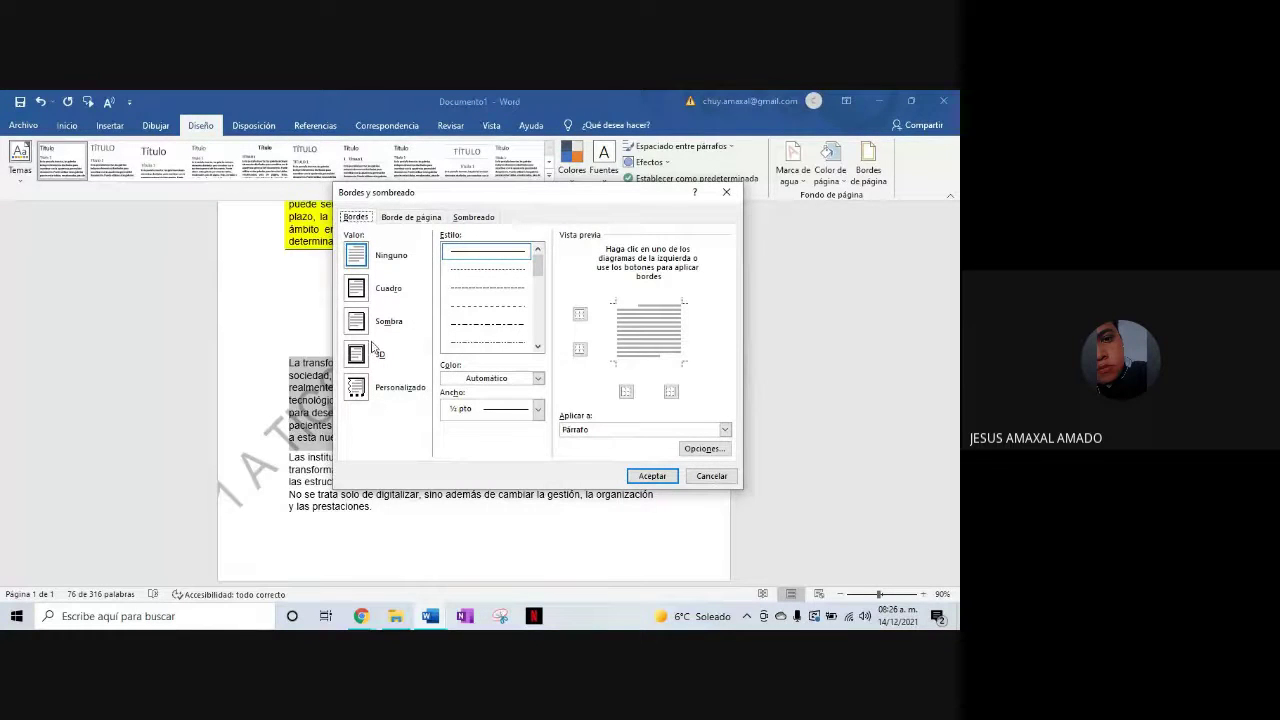
{"action": "left_click", "coordinate": [358, 400]}
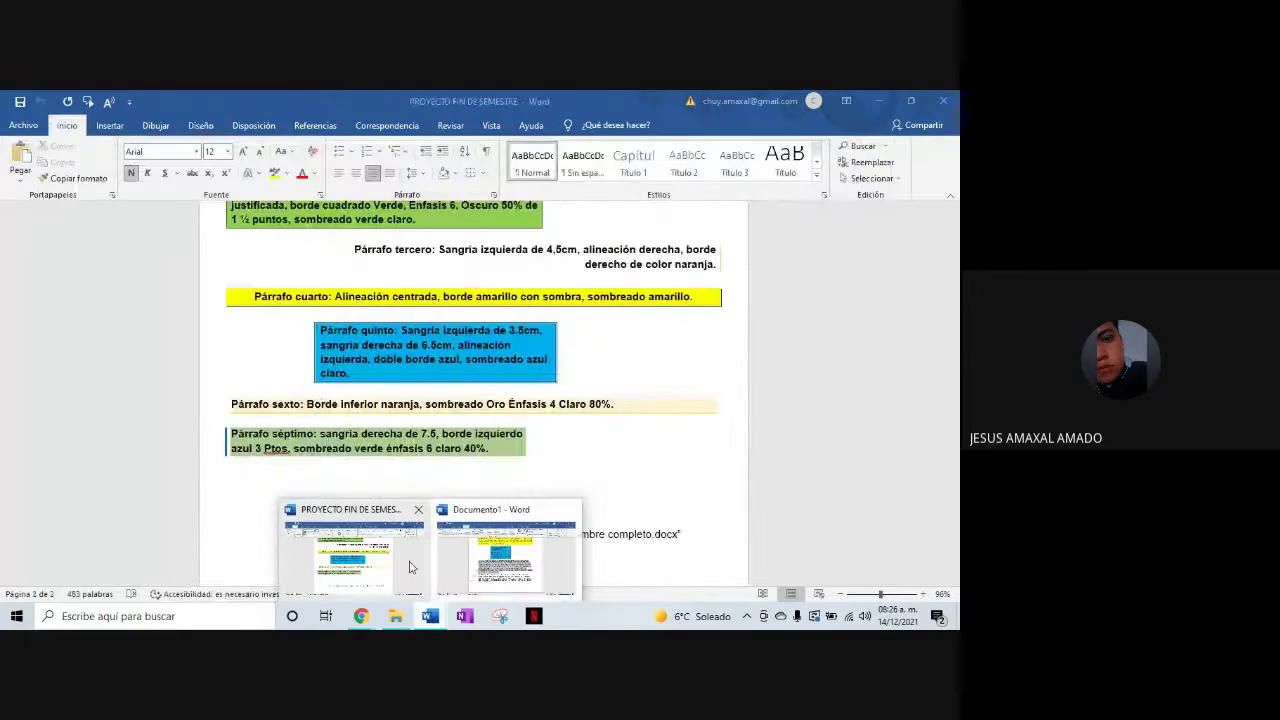
{"action": "left_click", "coordinate": [505, 560]}
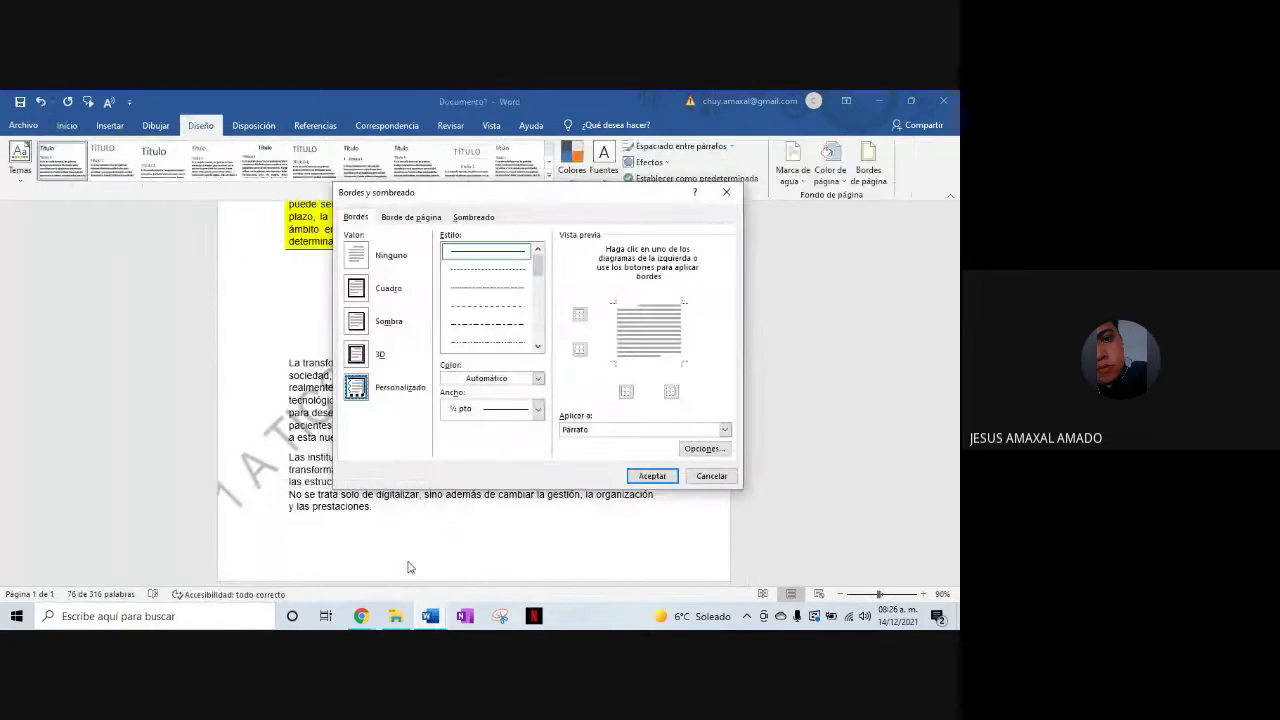
{"action": "left_click", "coordinate": [538, 378]}
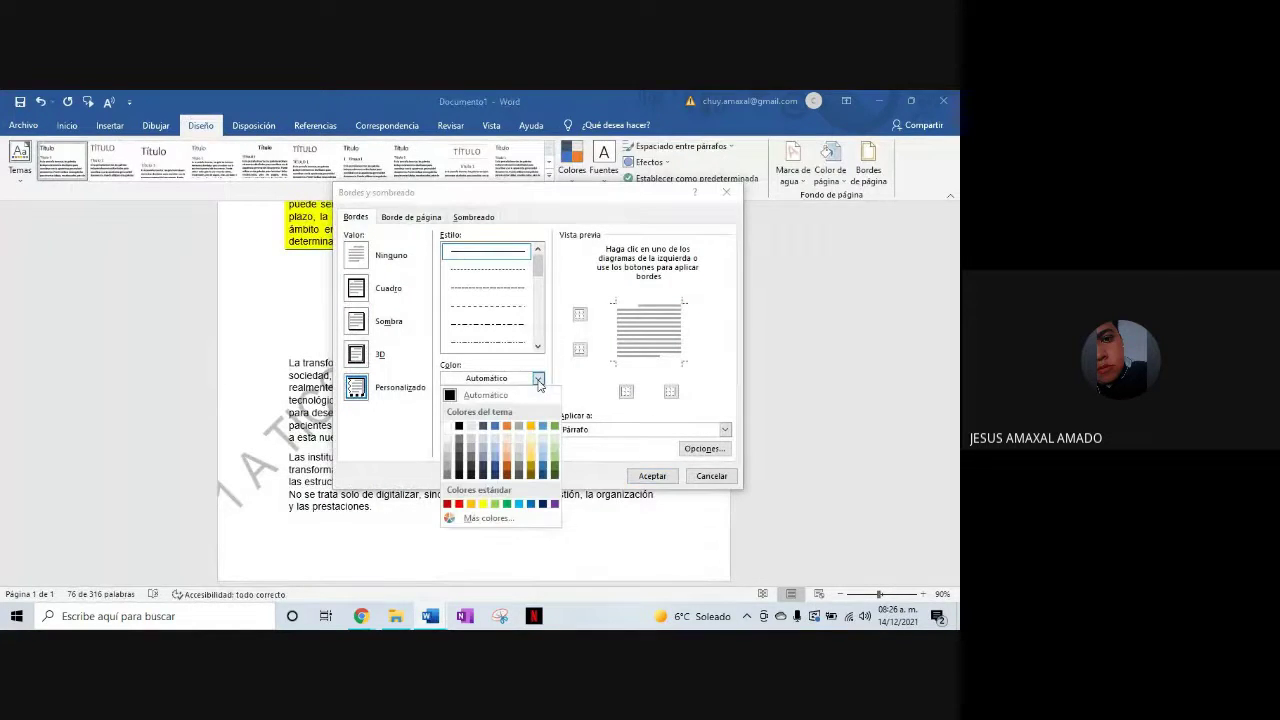
{"action": "left_click", "coordinate": [471, 504]}
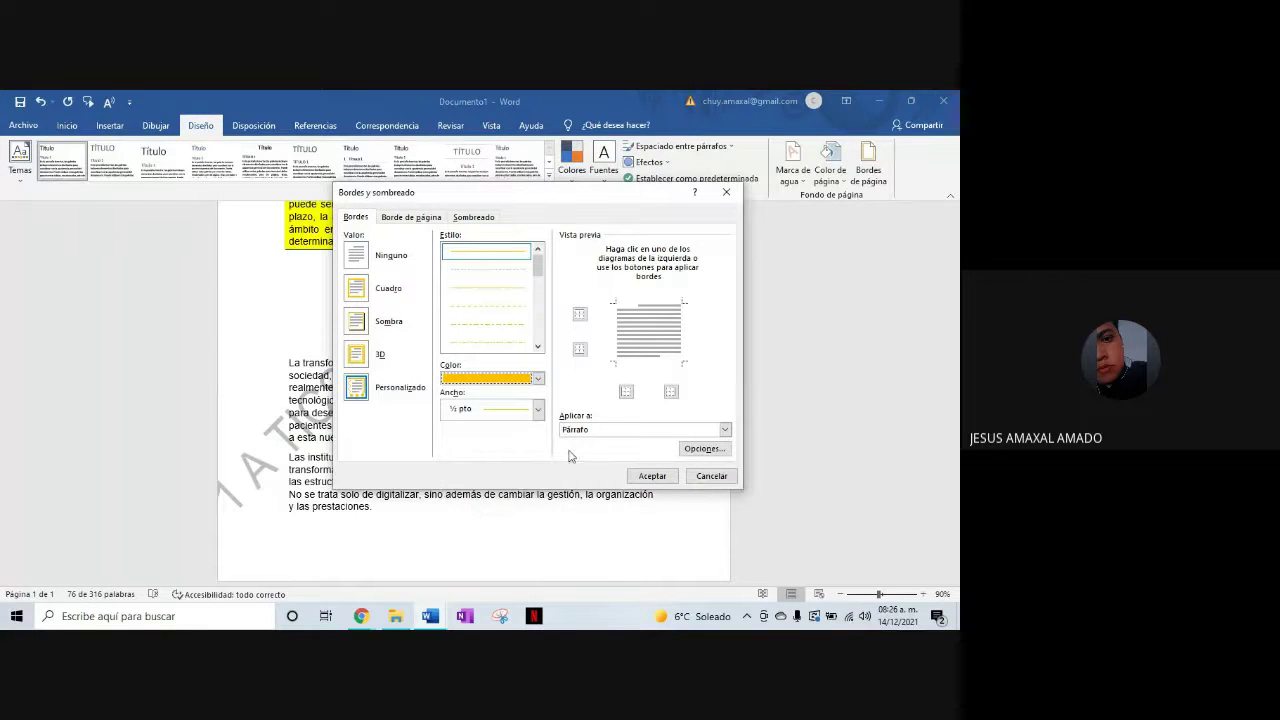
{"action": "left_click", "coordinate": [580, 350]}
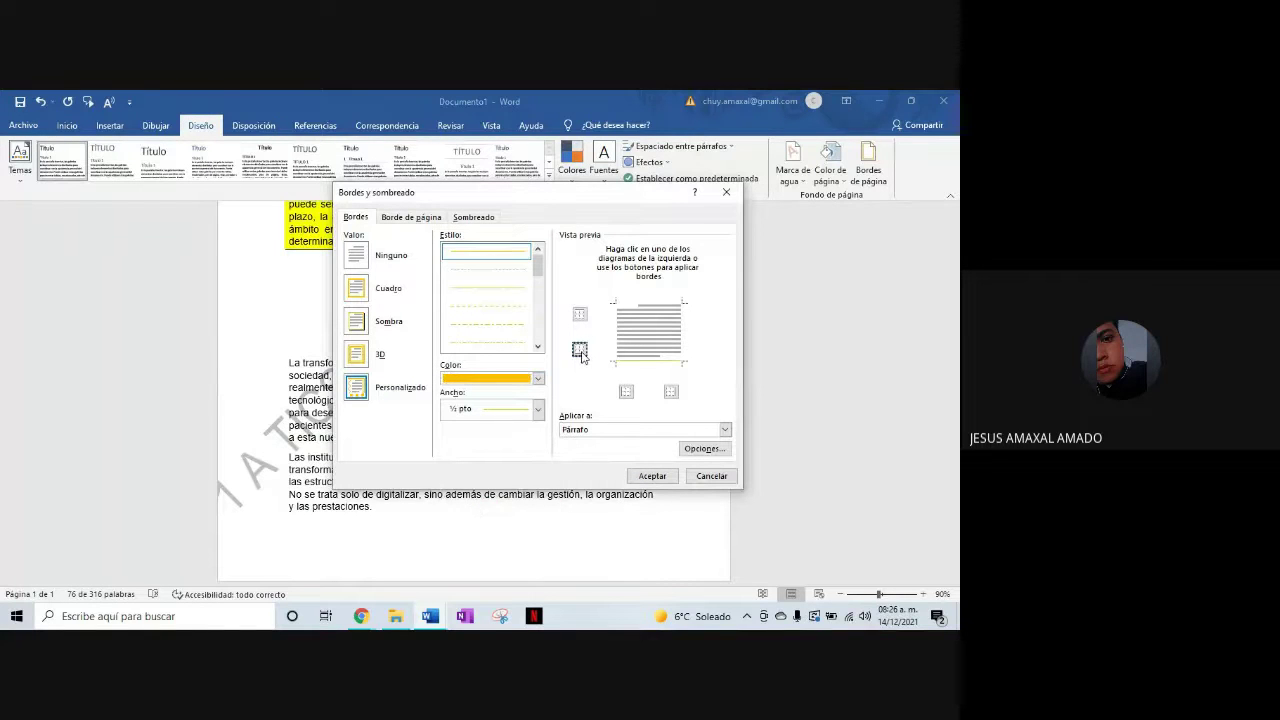
Fill the paragraph with pale gold shading and apply
{"action": "left_click", "coordinate": [485, 218]}
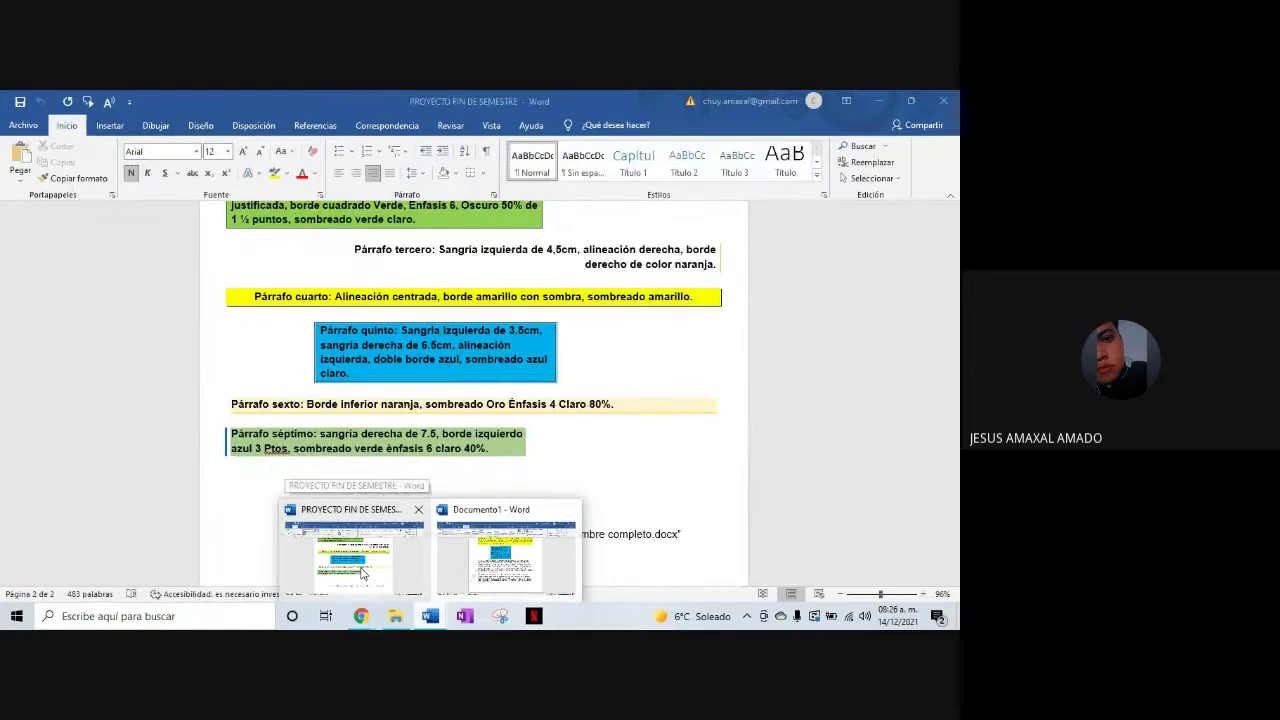
{"action": "mouse_move", "coordinate": [429, 616]}
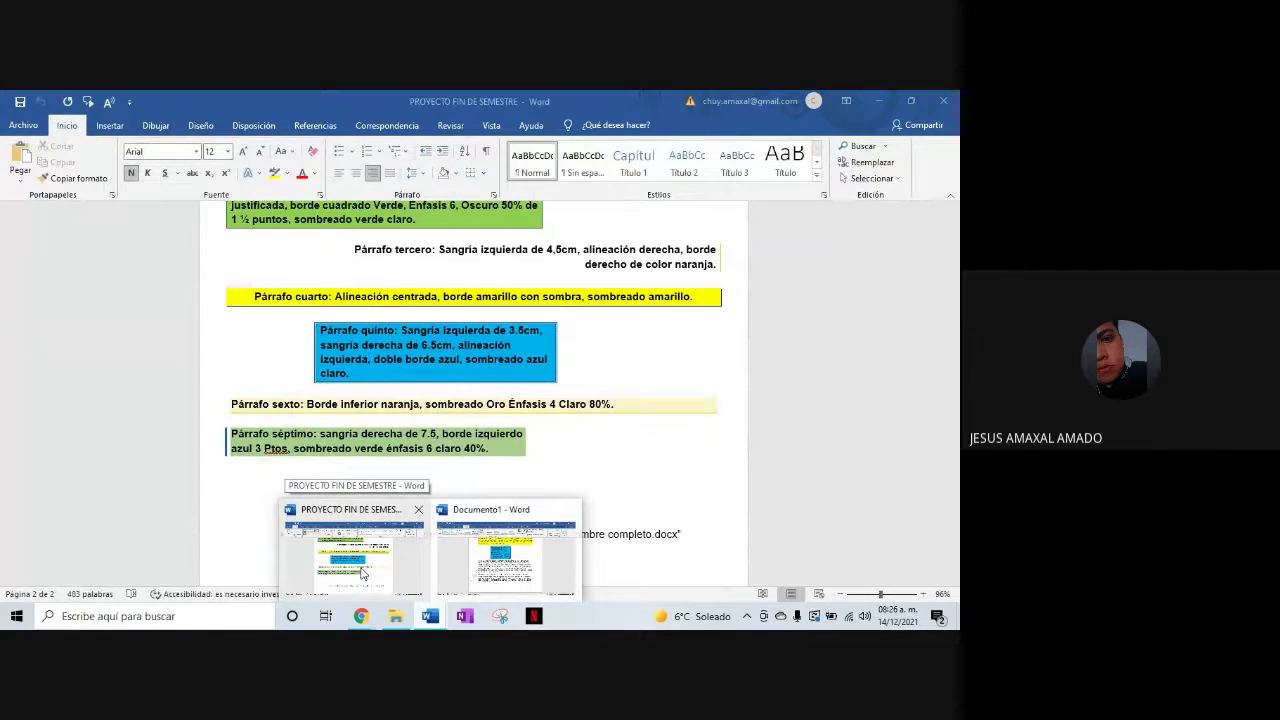
{"action": "left_click", "coordinate": [432, 251]}
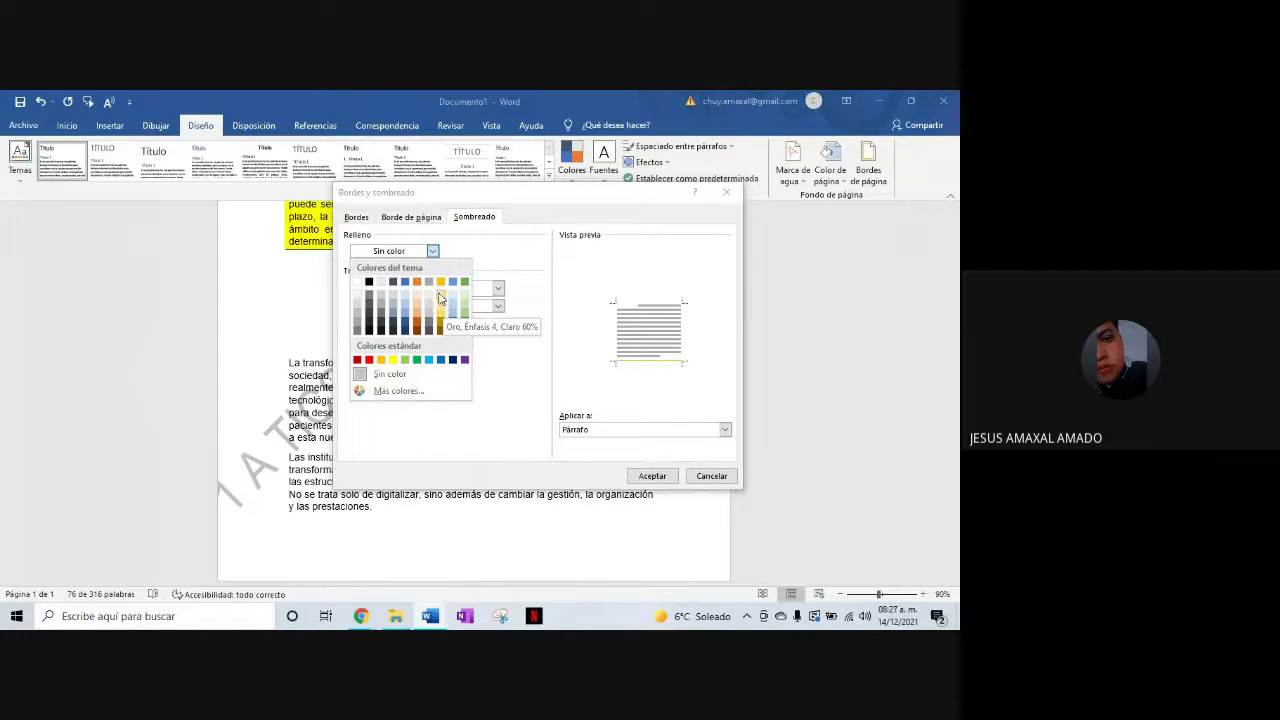
{"action": "left_click", "coordinate": [440, 297]}
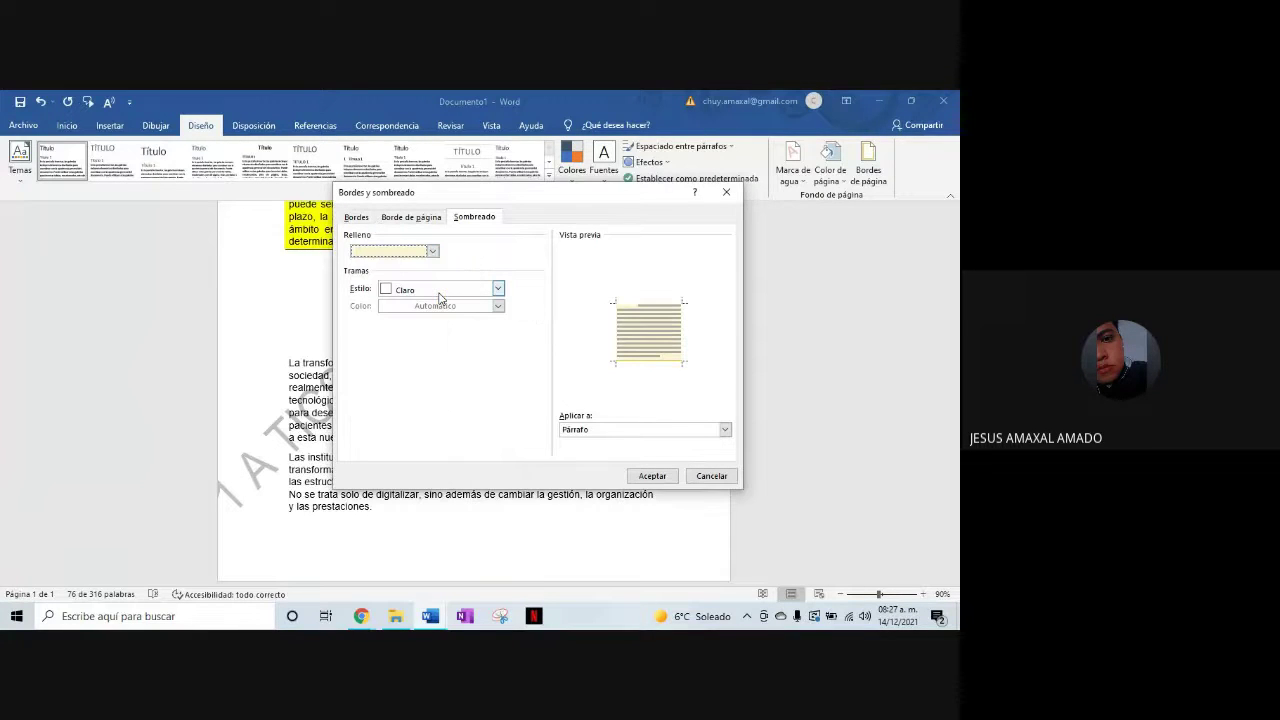
{"action": "left_click", "coordinate": [645, 474]}
{"action": "left_click", "coordinate": [776, 426]}
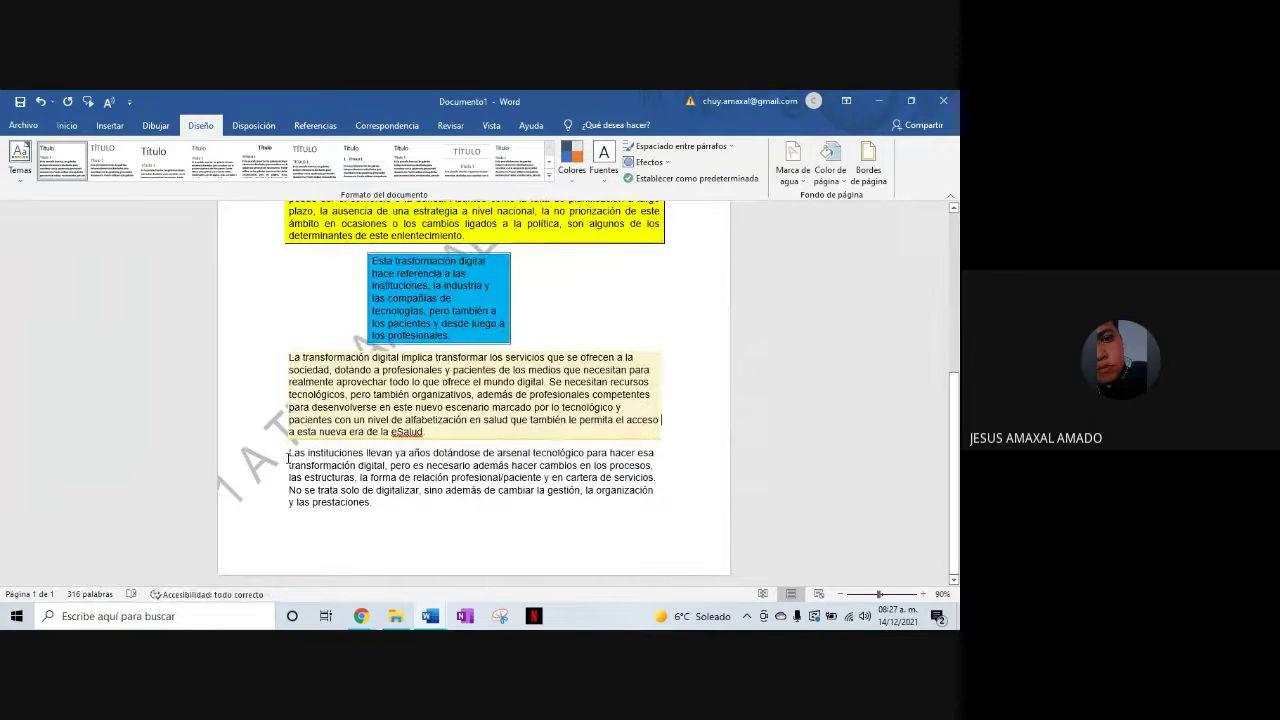
Give the 'Las instituciones' paragraph a 7.5 cm right indent
{"action": "left_click_drag", "start_coordinate": [288, 453], "coordinate": [381, 503]}
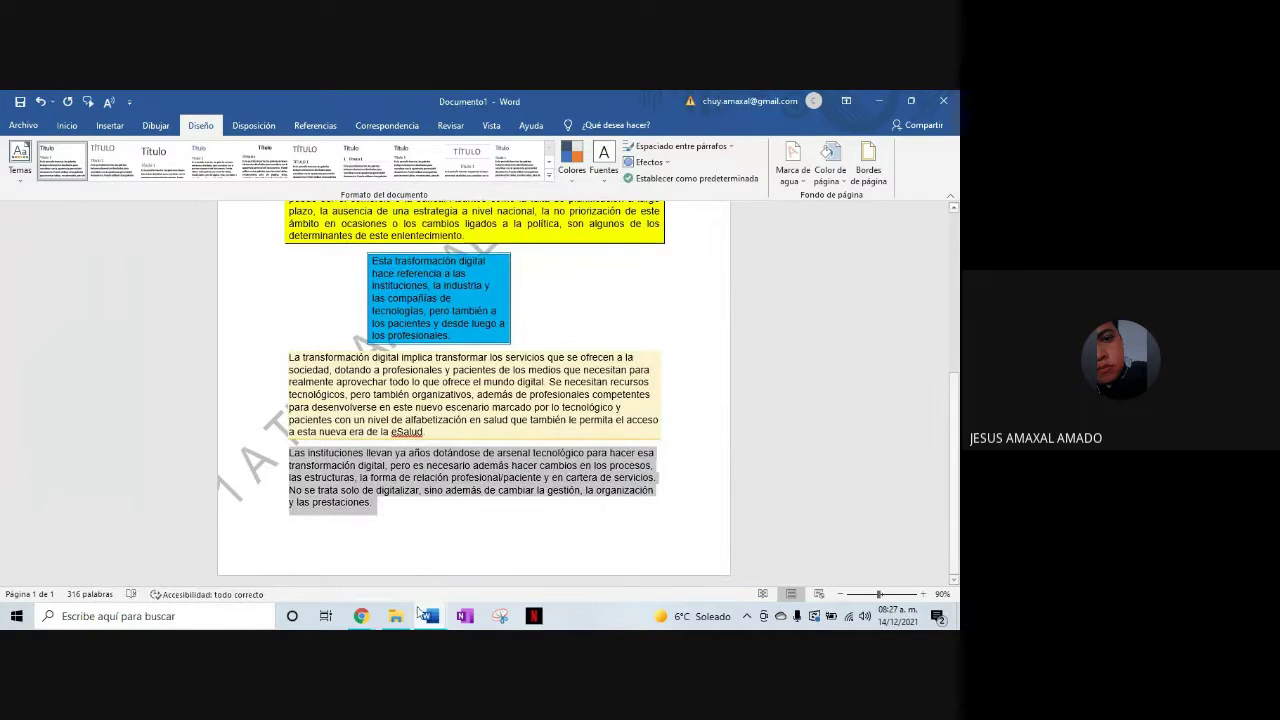
{"action": "left_click", "coordinate": [376, 563]}
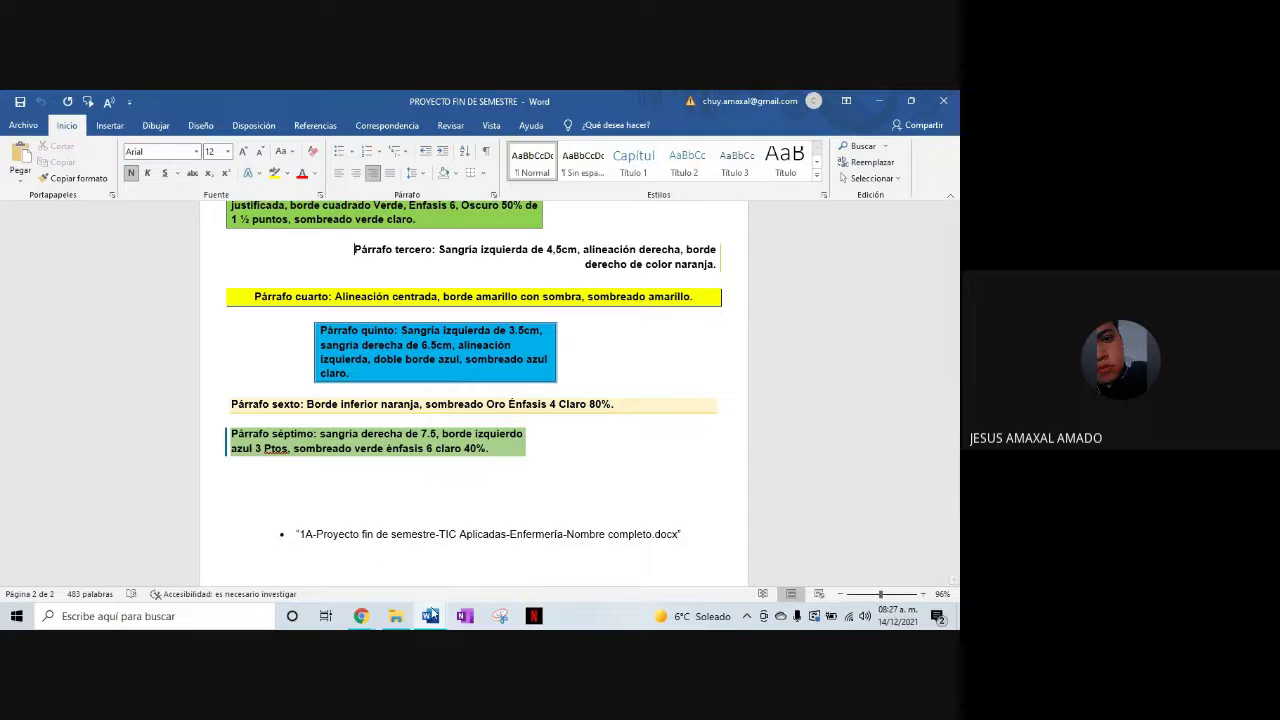
{"action": "mouse_move", "coordinate": [429, 616]}
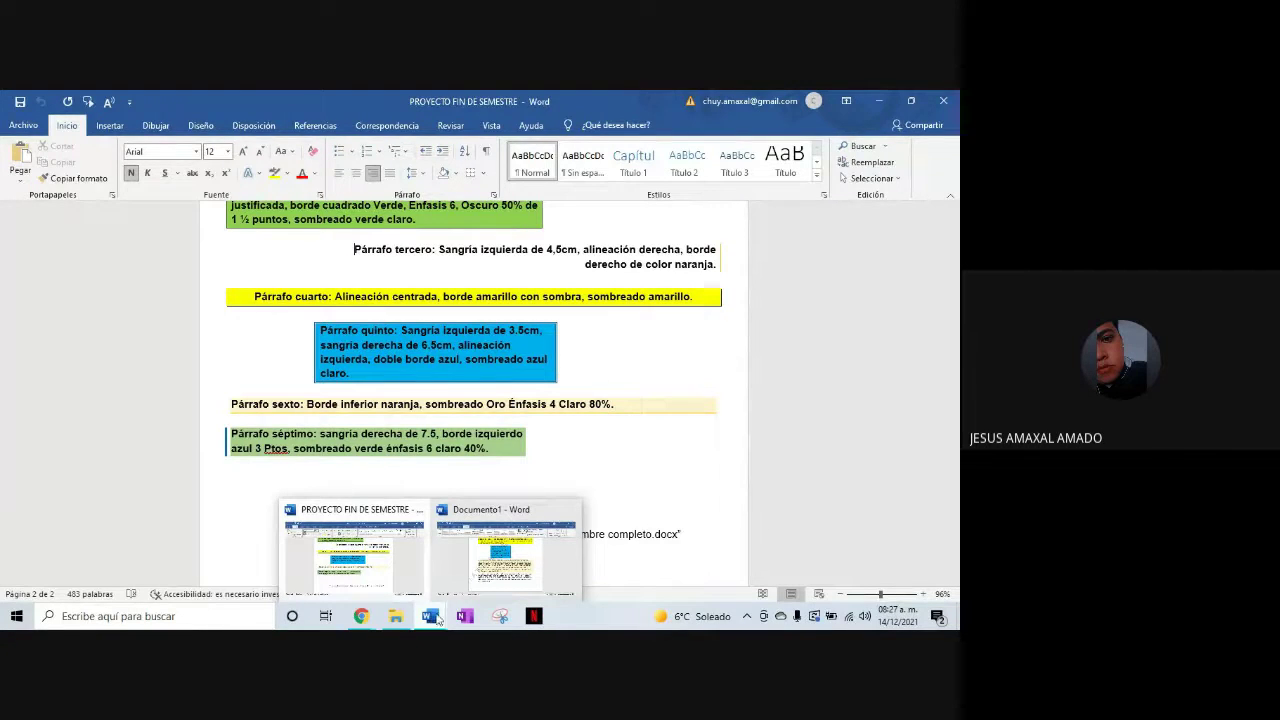
{"action": "left_click", "coordinate": [489, 572]}
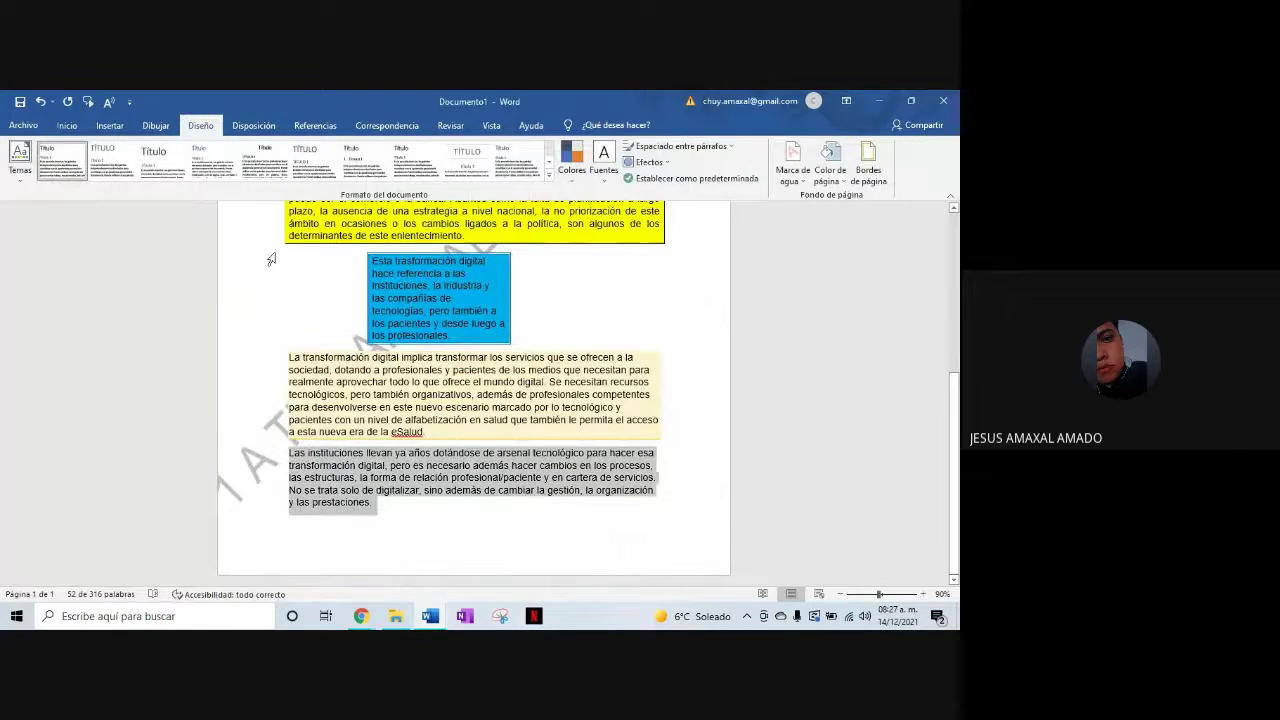
{"action": "left_click", "coordinate": [67, 126]}
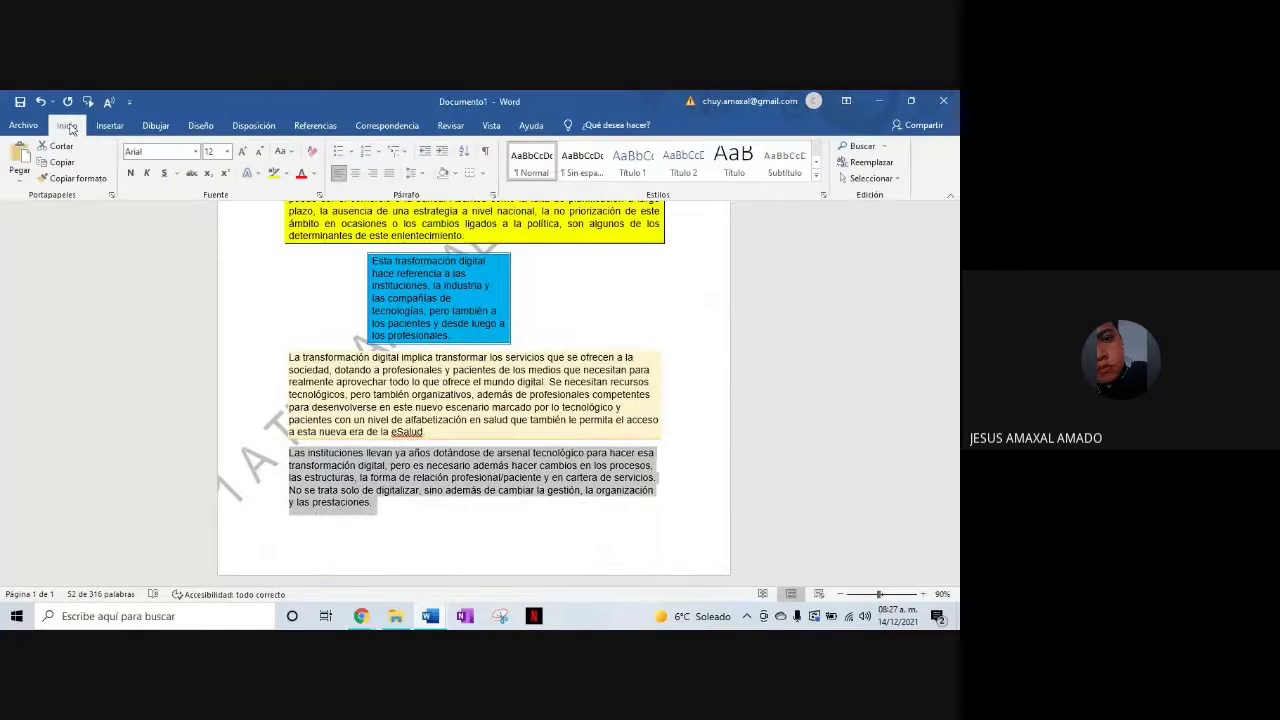
{"action": "left_click", "coordinate": [493, 195]}
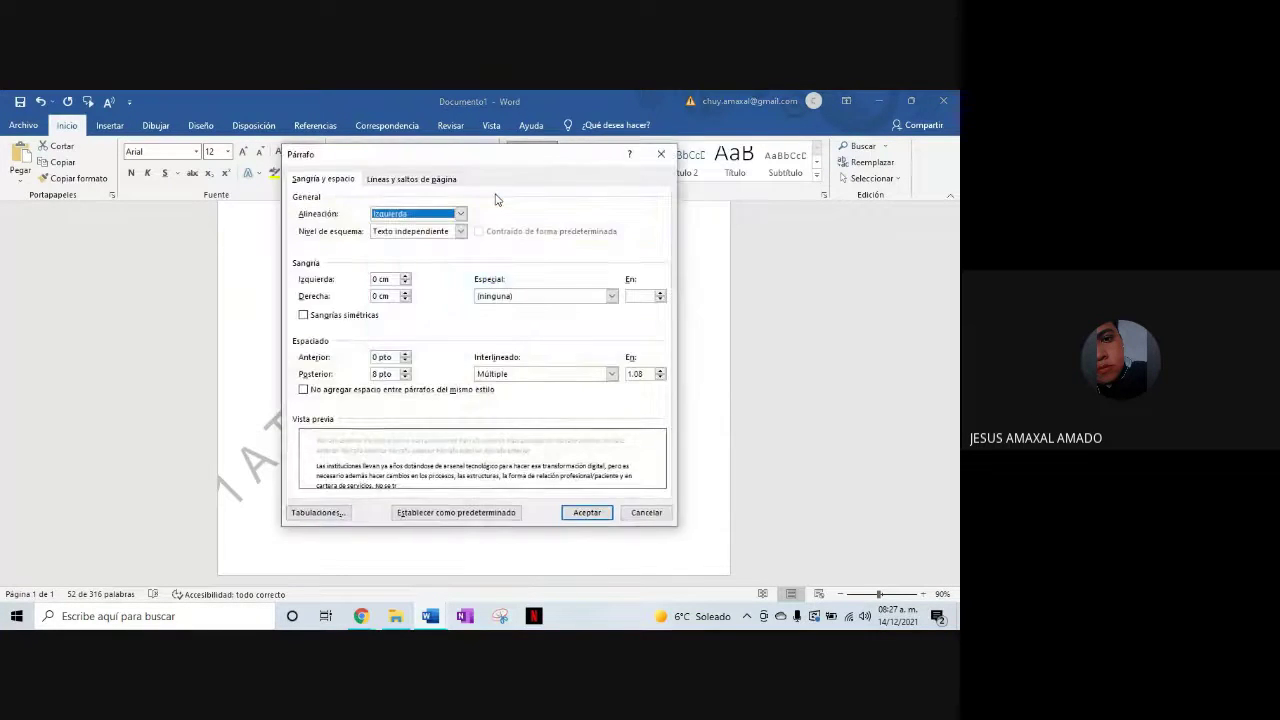
{"action": "double_click", "coordinate": [380, 296]}
{"action": "type", "text": "7"}
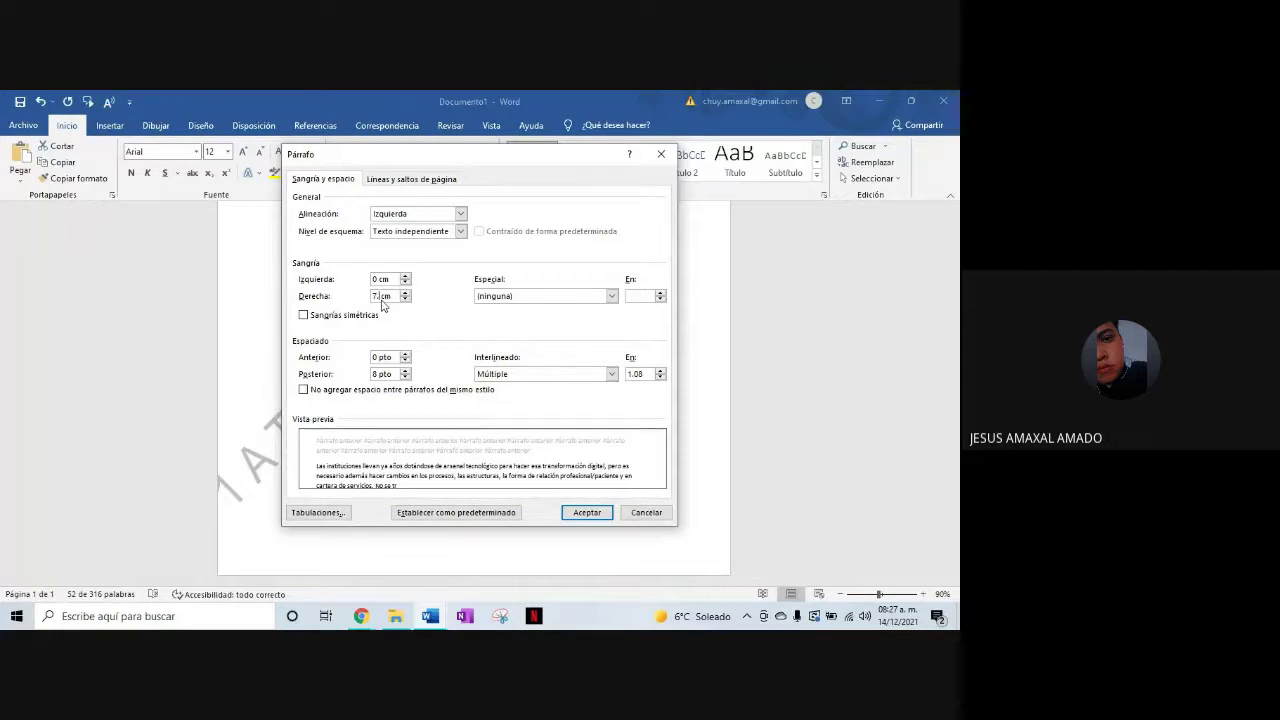
{"action": "type", "text": ".5"}
{"action": "left_click", "coordinate": [589, 510]}
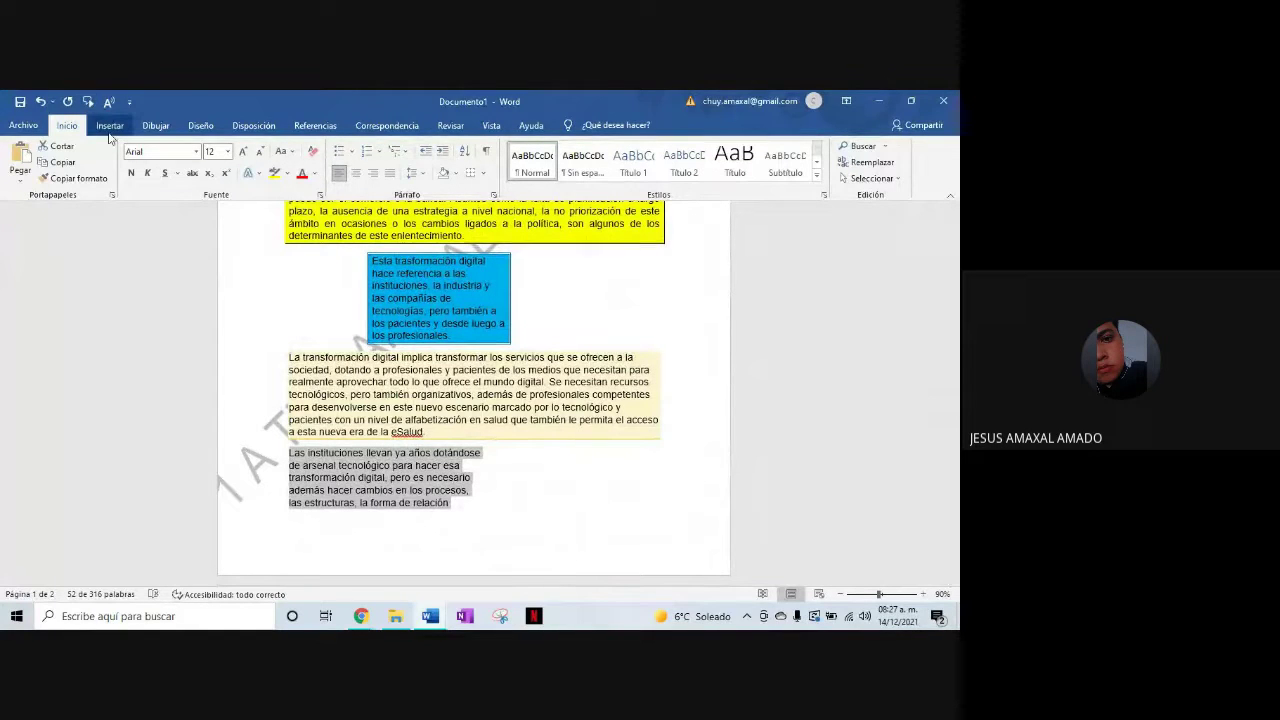
Set a custom 3 pt blue border along the page's left side
{"action": "left_click", "coordinate": [201, 128]}
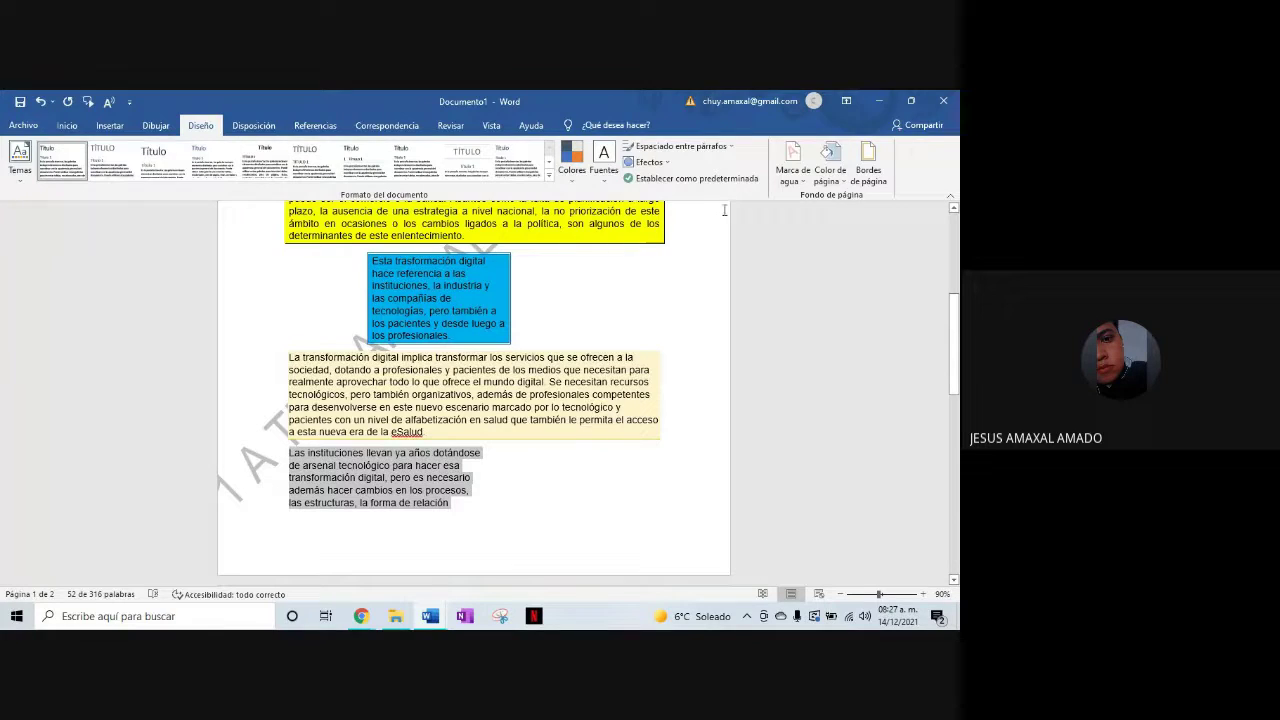
{"action": "left_click", "coordinate": [869, 168]}
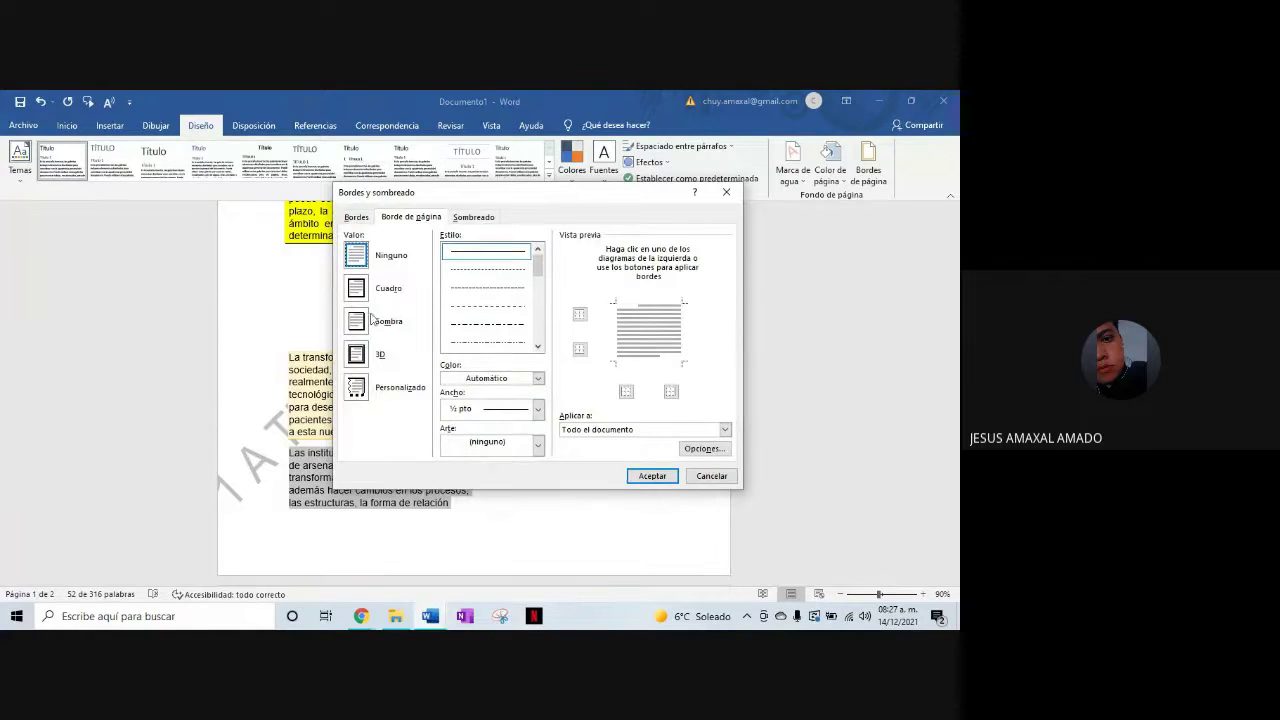
{"action": "left_click", "coordinate": [357, 388]}
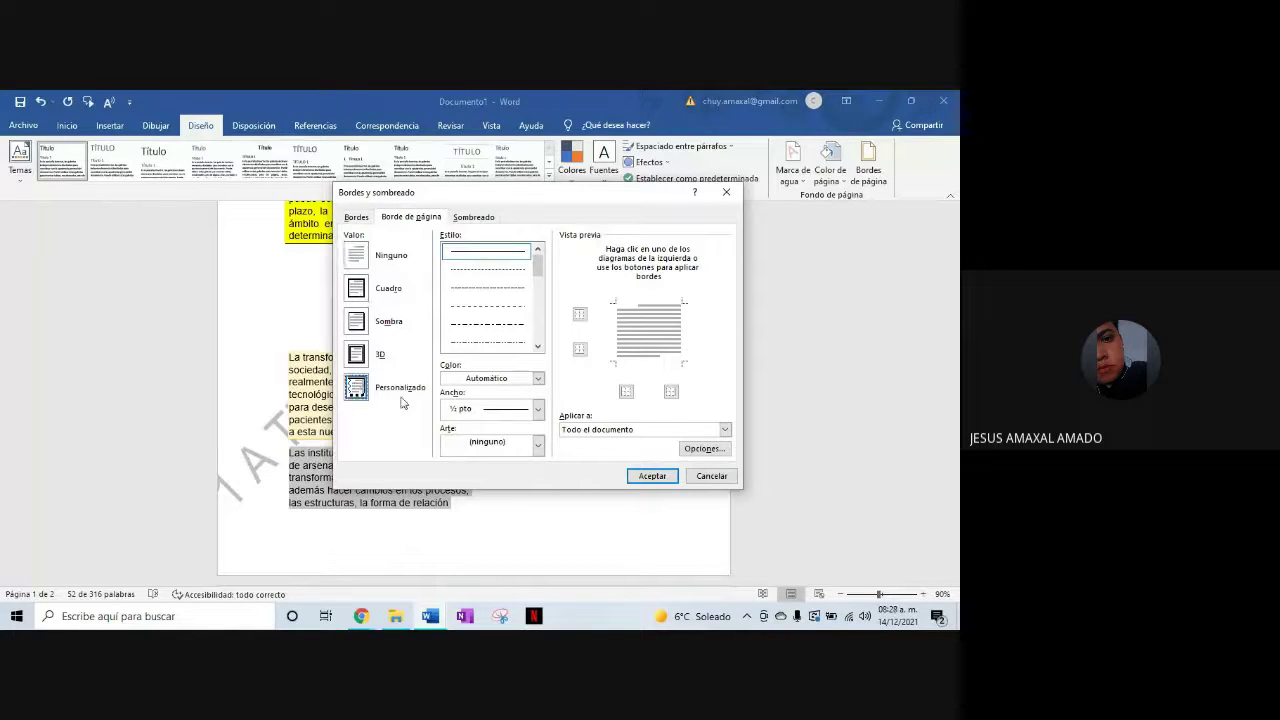
{"action": "left_click", "coordinate": [538, 380]}
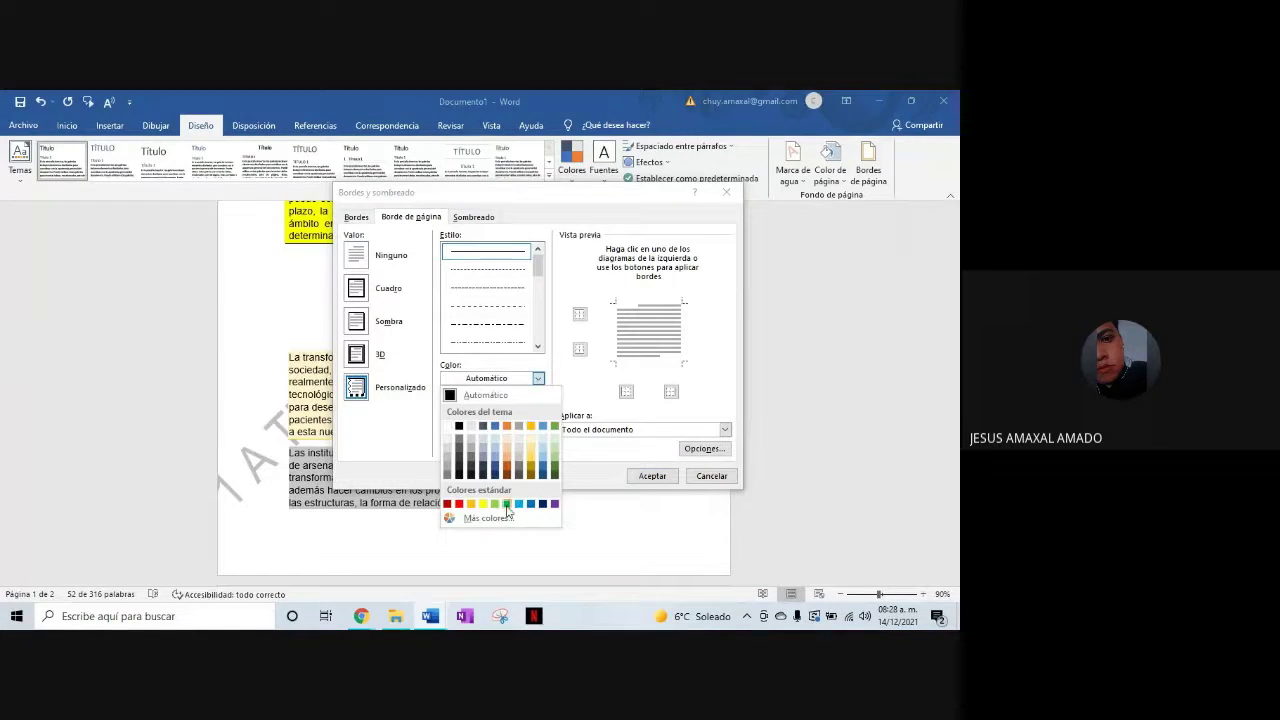
{"action": "mouse_move", "coordinate": [429, 616]}
{"action": "left_click", "coordinate": [411, 570]}
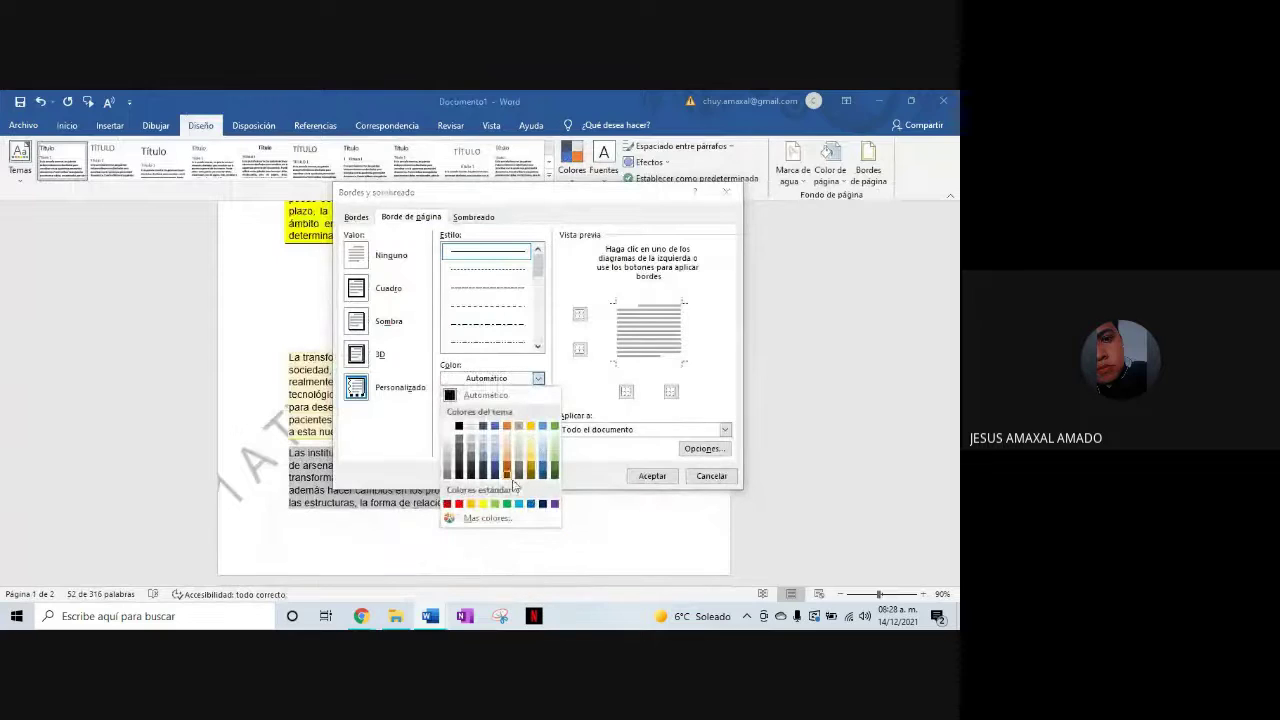
{"action": "left_click", "coordinate": [527, 500]}
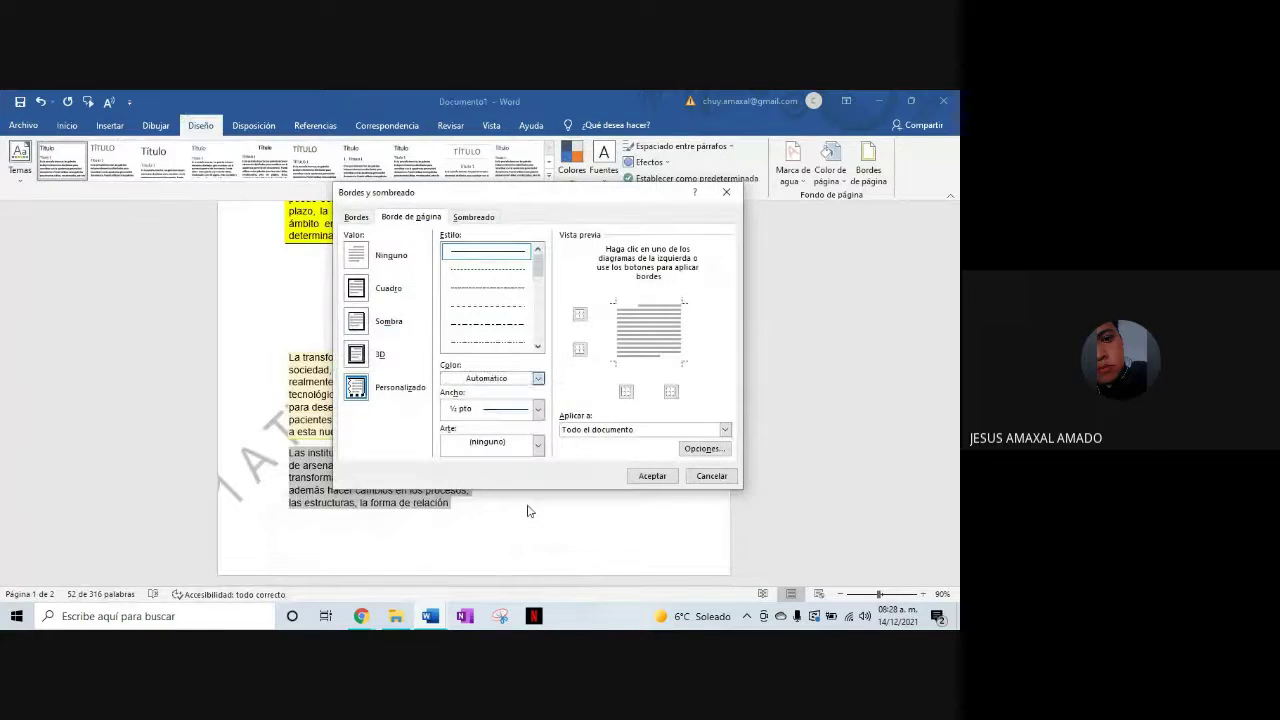
{"action": "left_click", "coordinate": [537, 408]}
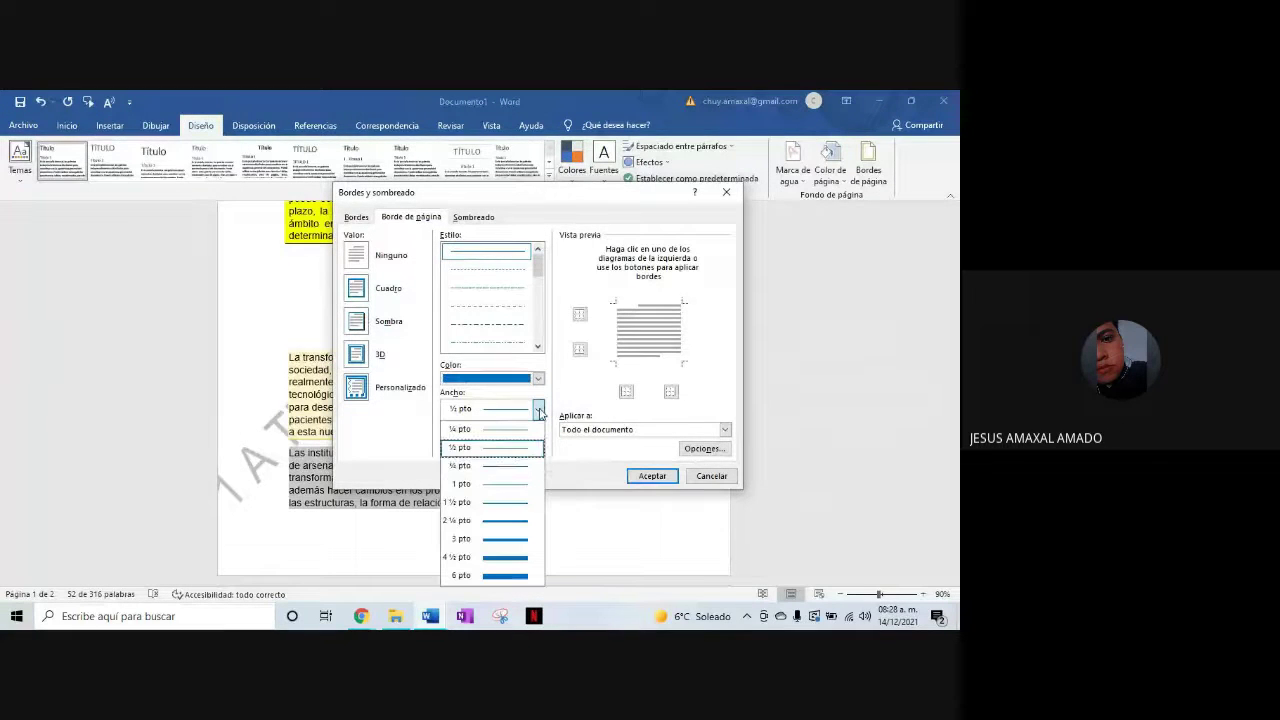
{"action": "left_click", "coordinate": [475, 539]}
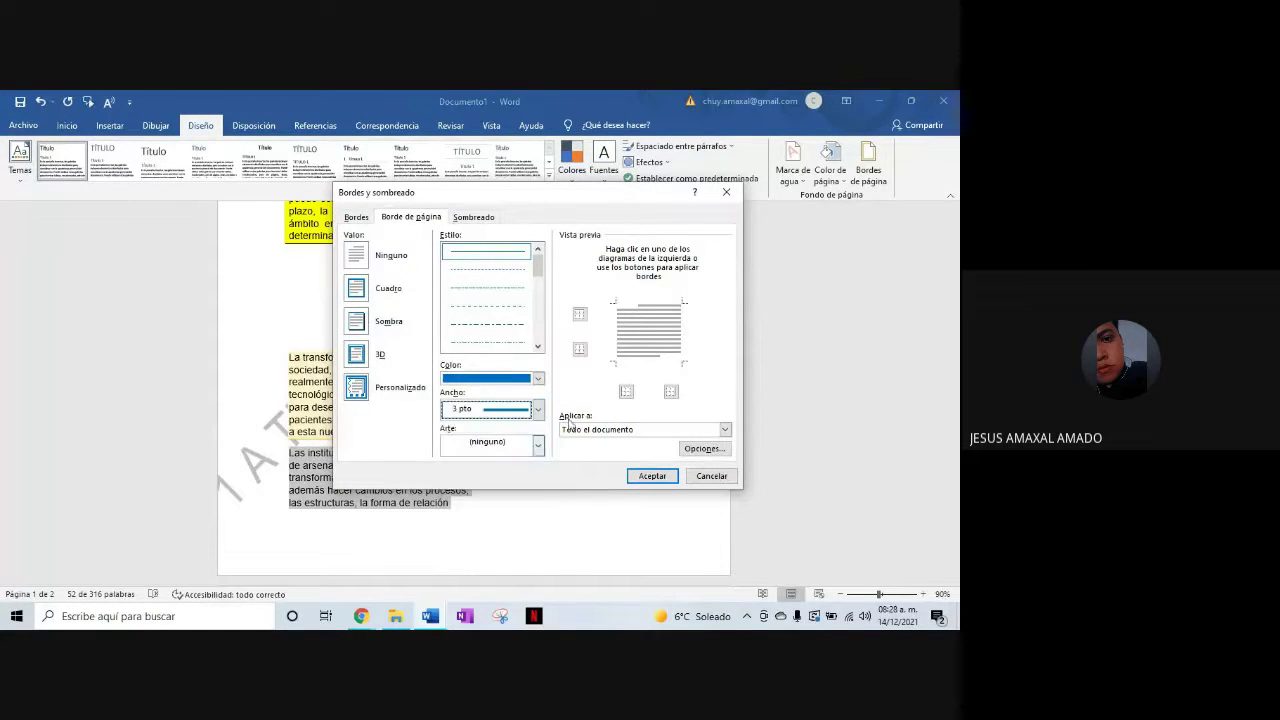
{"action": "left_click", "coordinate": [626, 396]}
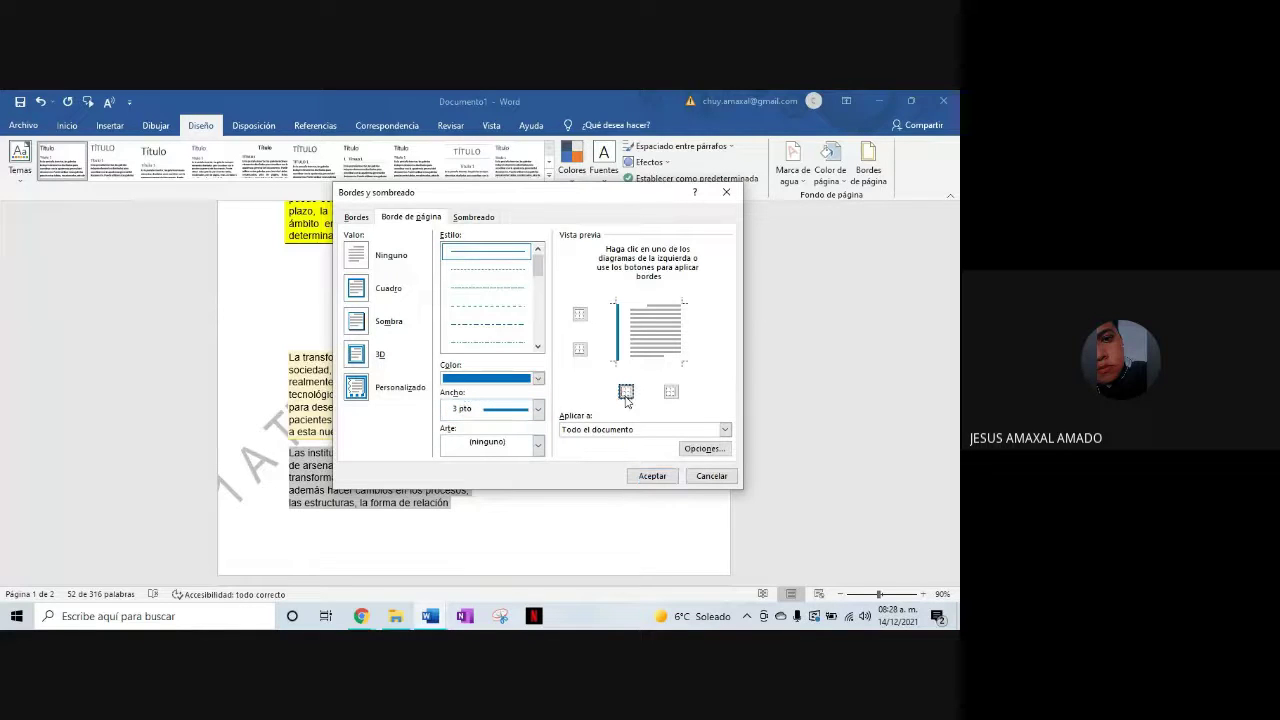
Shade the last paragraph with Verde, Énfasis 6, Claro 40% and apply
{"action": "left_click", "coordinate": [474, 217]}
{"action": "mouse_move", "coordinate": [430, 616]}
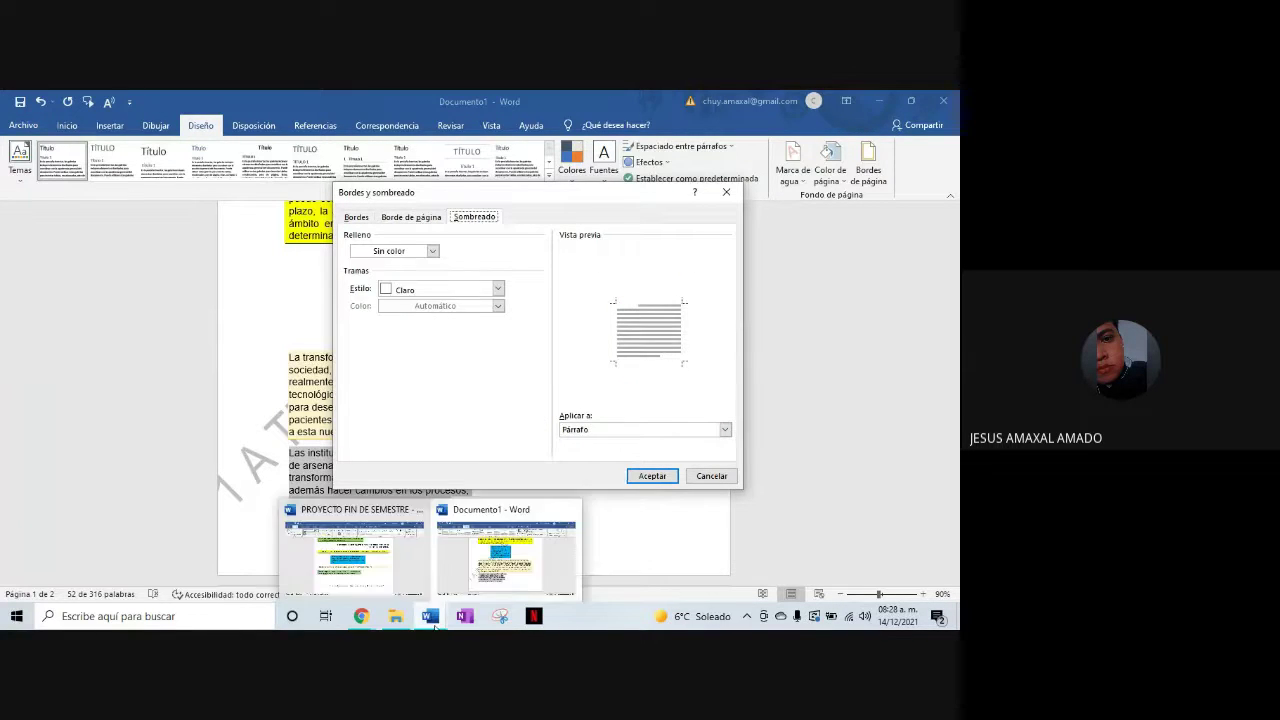
{"action": "left_click", "coordinate": [393, 567]}
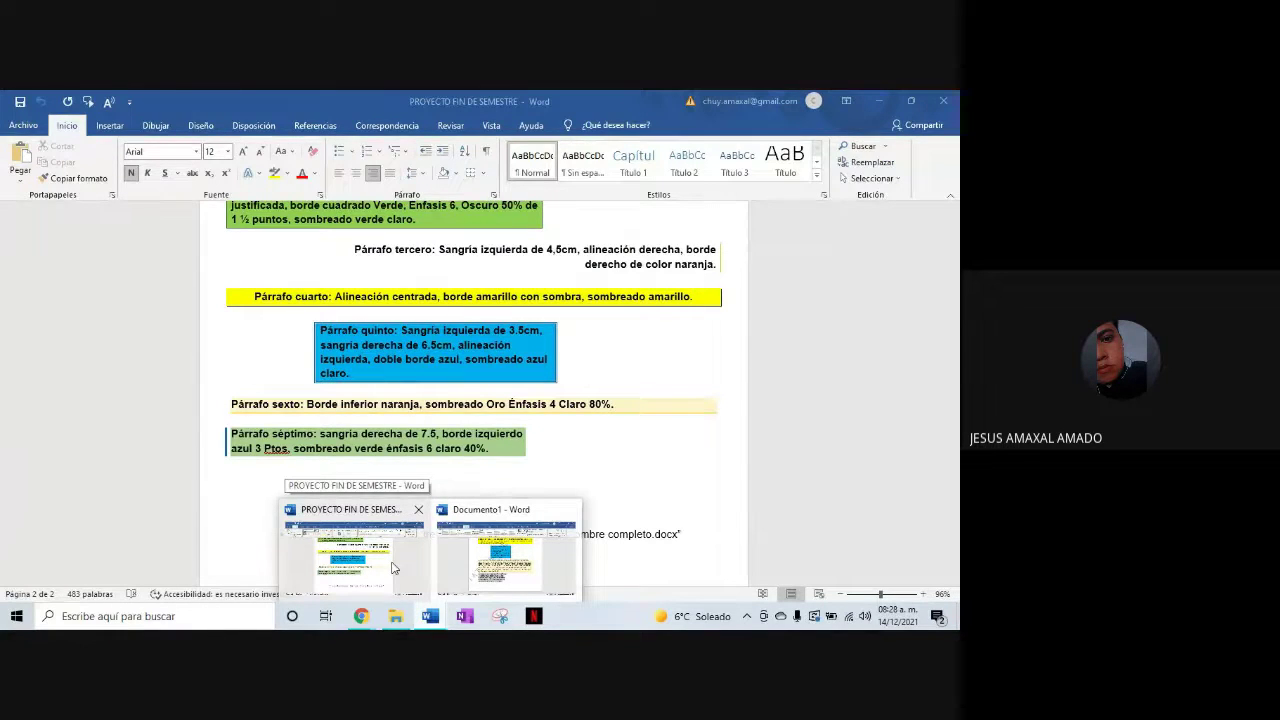
{"action": "left_click", "coordinate": [505, 550]}
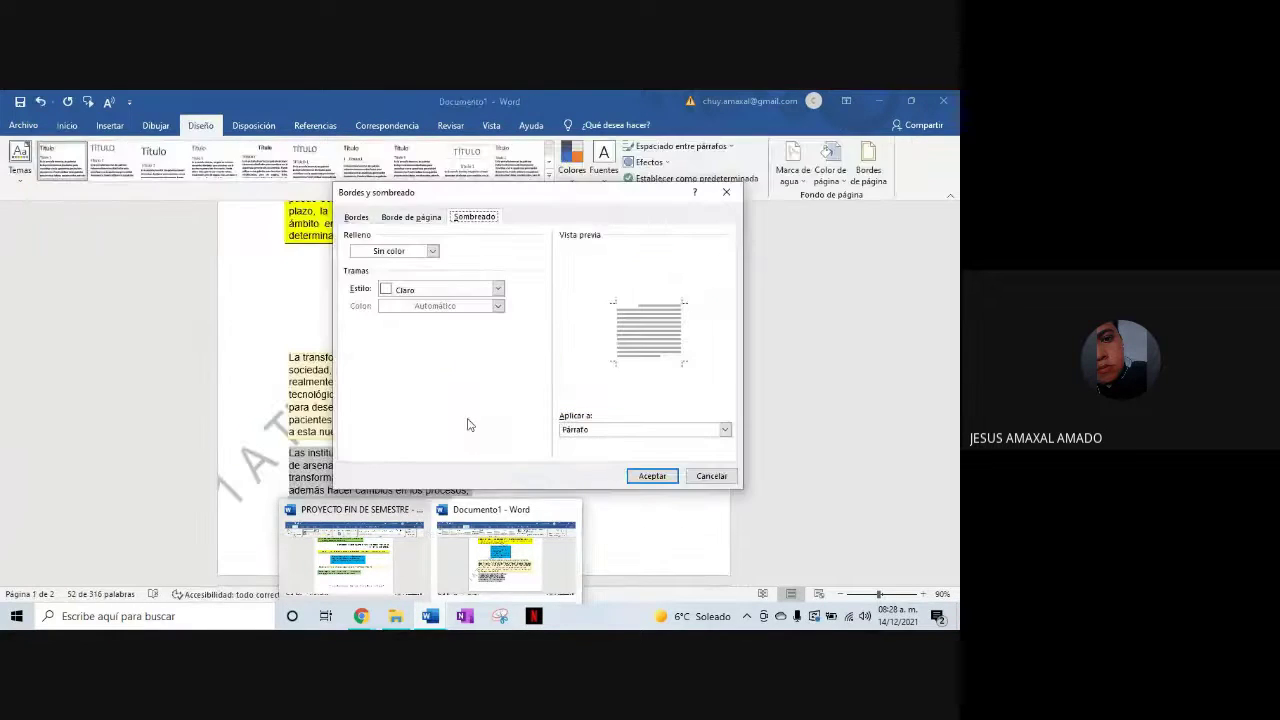
{"action": "left_click", "coordinate": [432, 251]}
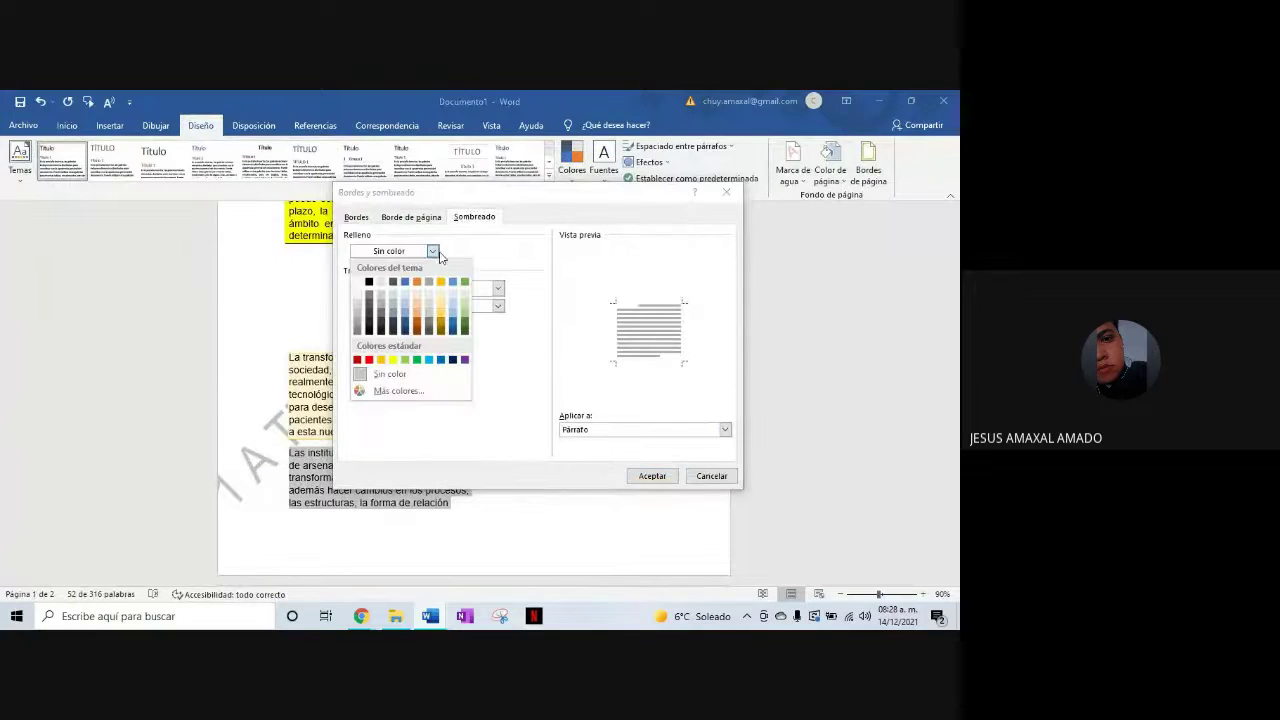
{"action": "left_click", "coordinate": [465, 317]}
{"action": "left_click", "coordinate": [655, 476]}
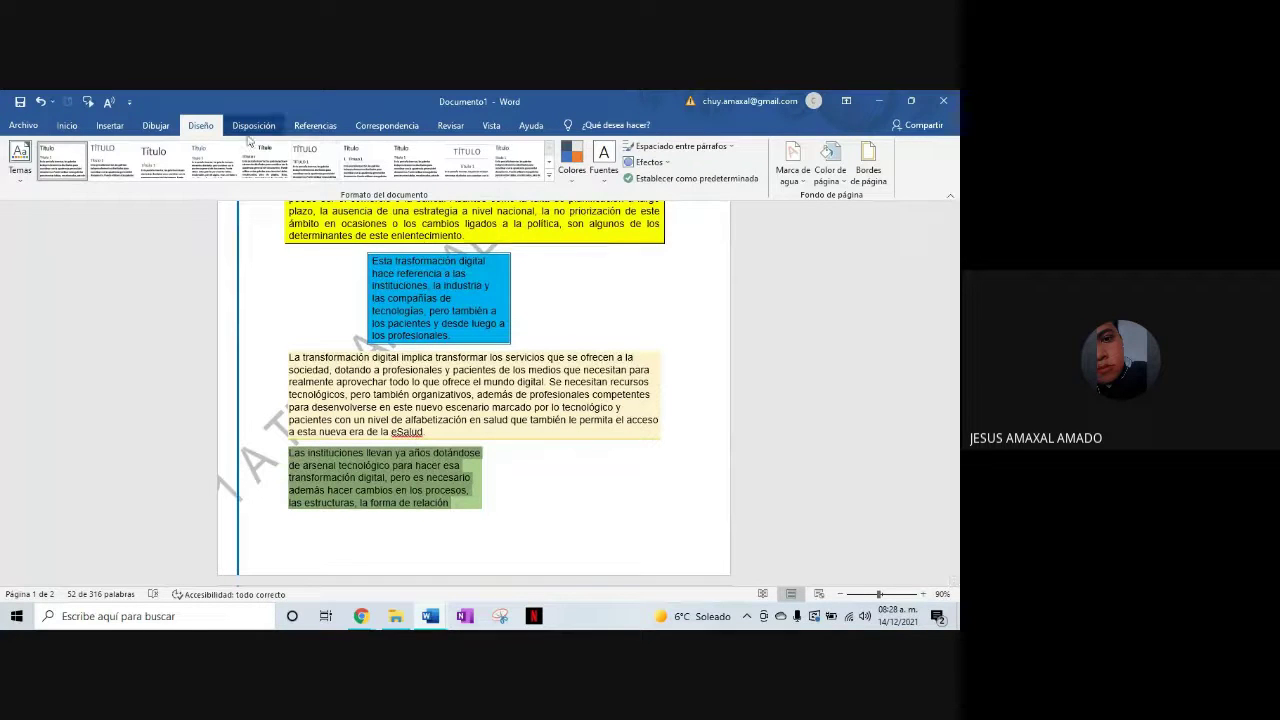
Remove the page border and give the green paragraph a custom 3 pt blue left border
{"action": "left_click", "coordinate": [867, 180]}
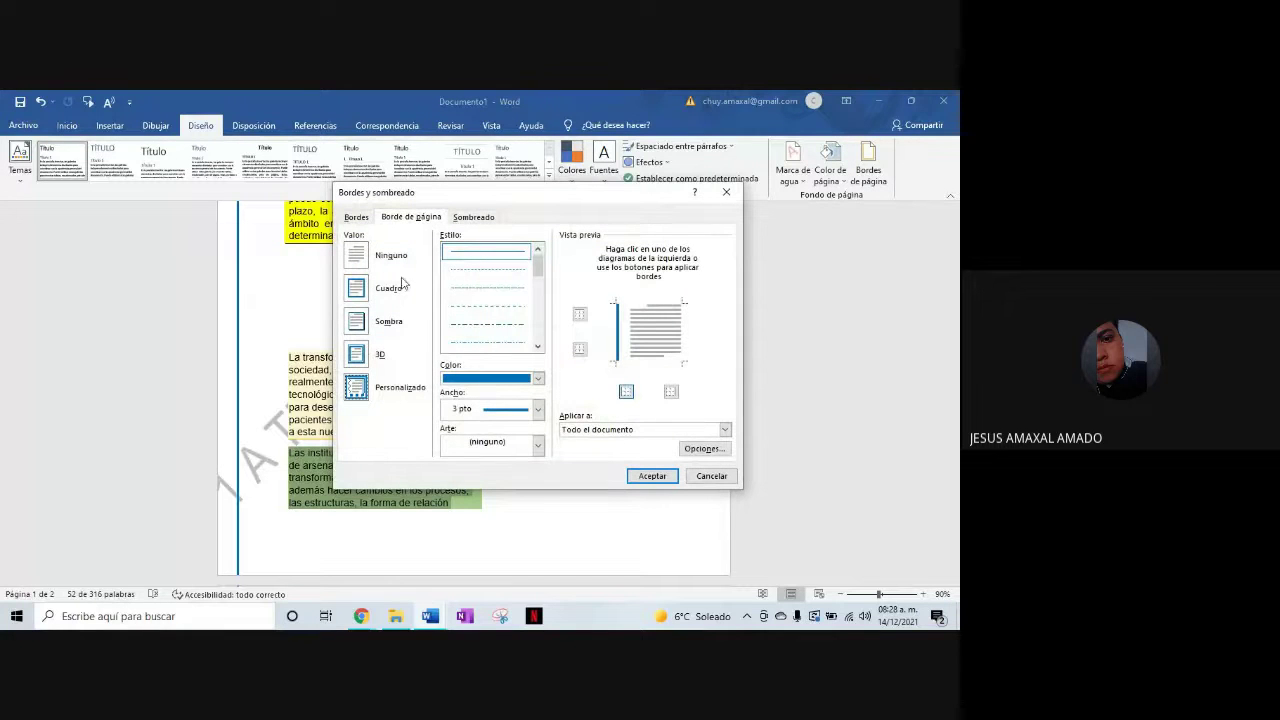
{"action": "left_click", "coordinate": [363, 262]}
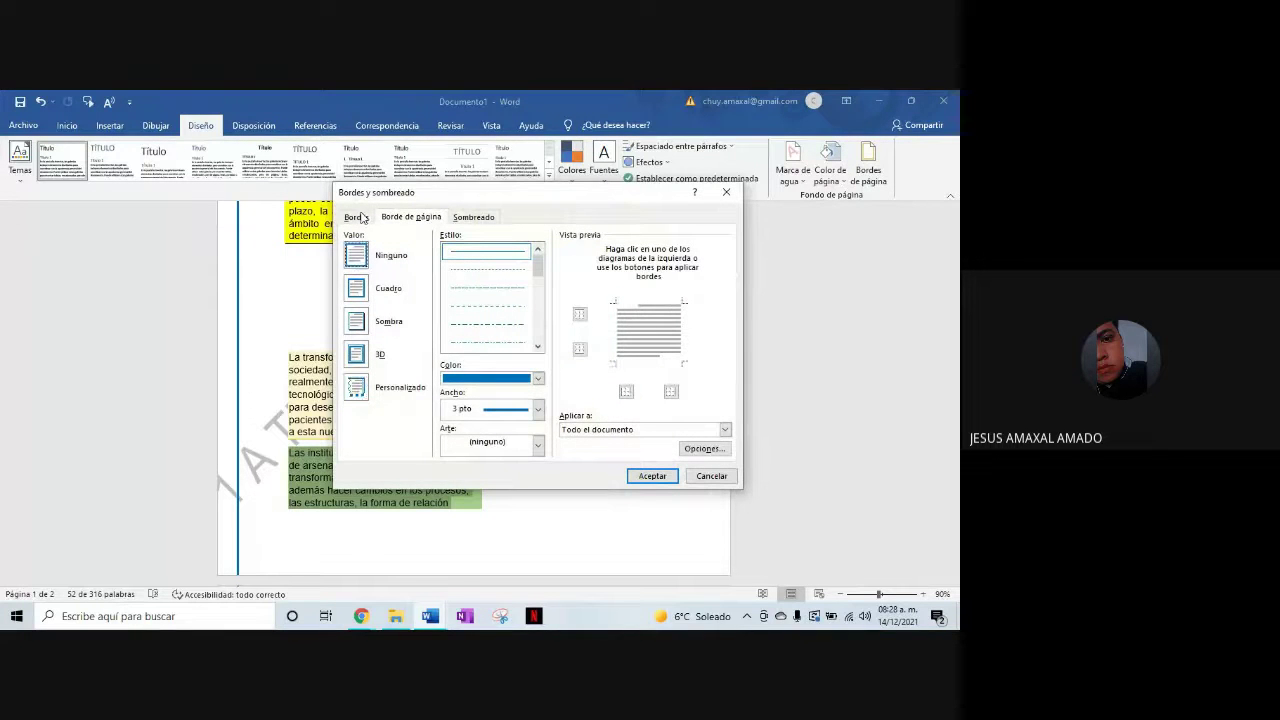
{"action": "left_click", "coordinate": [355, 217]}
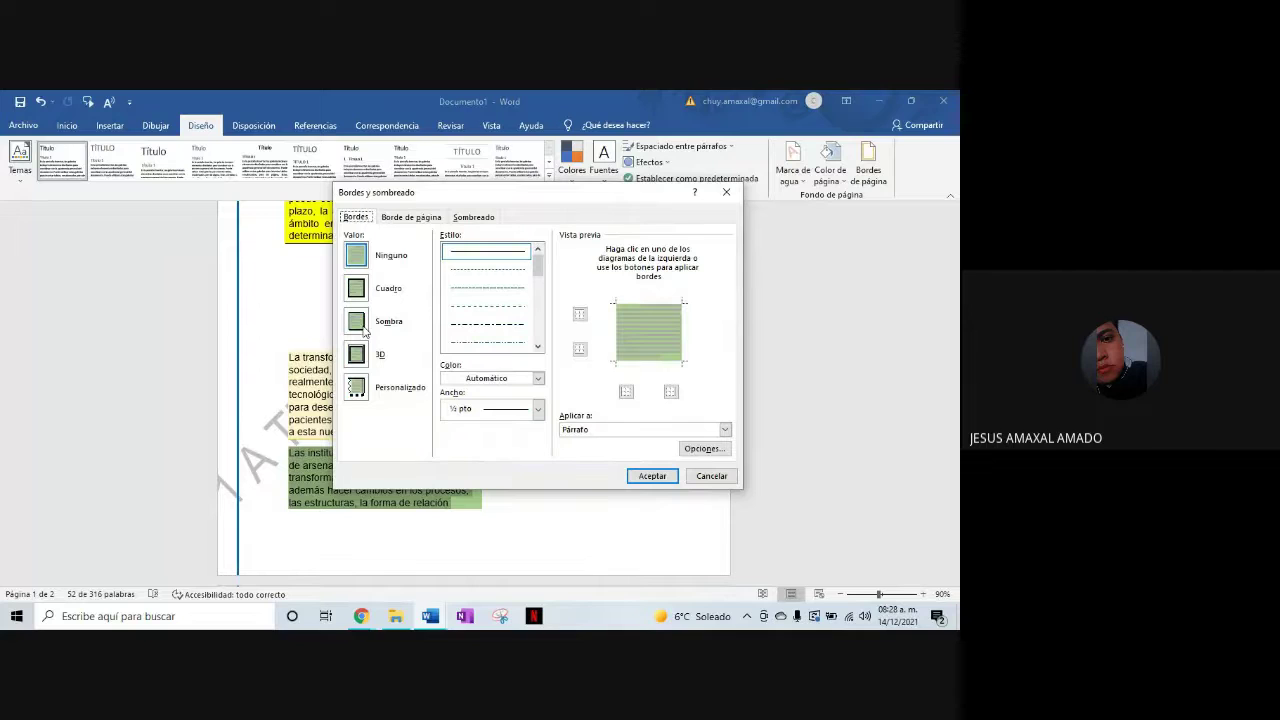
{"action": "left_click", "coordinate": [357, 390]}
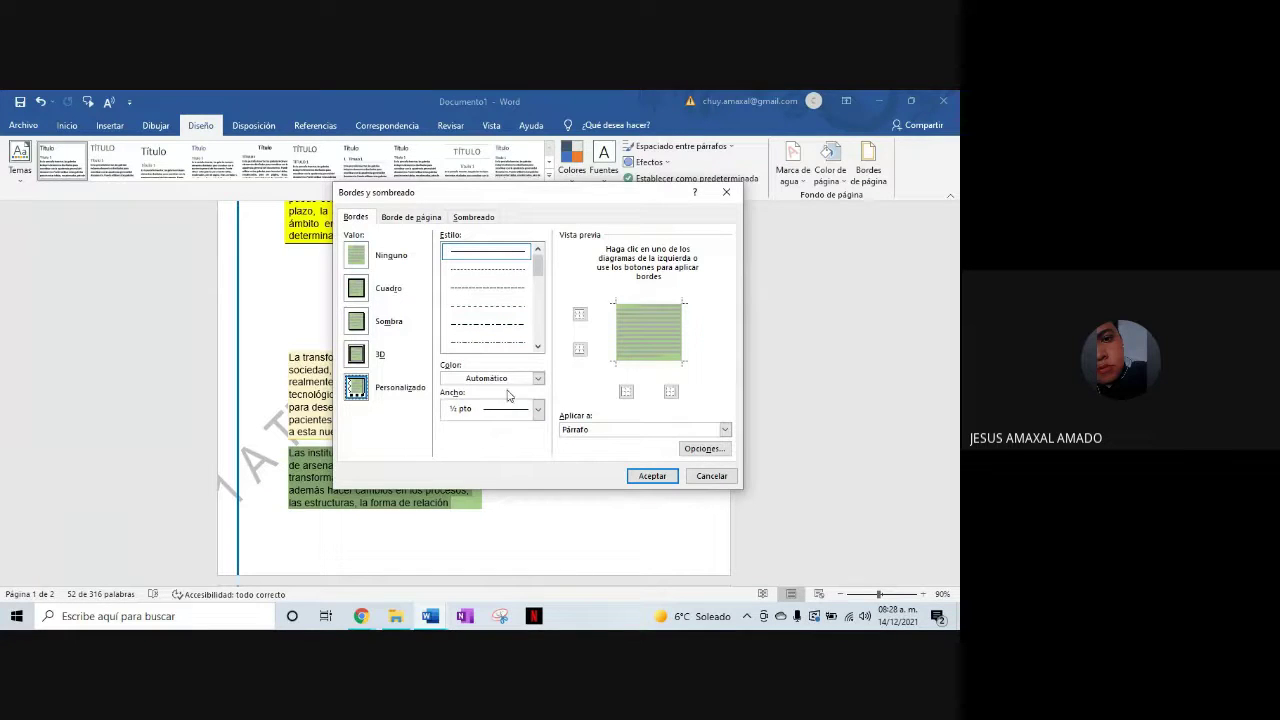
{"action": "left_click", "coordinate": [538, 378]}
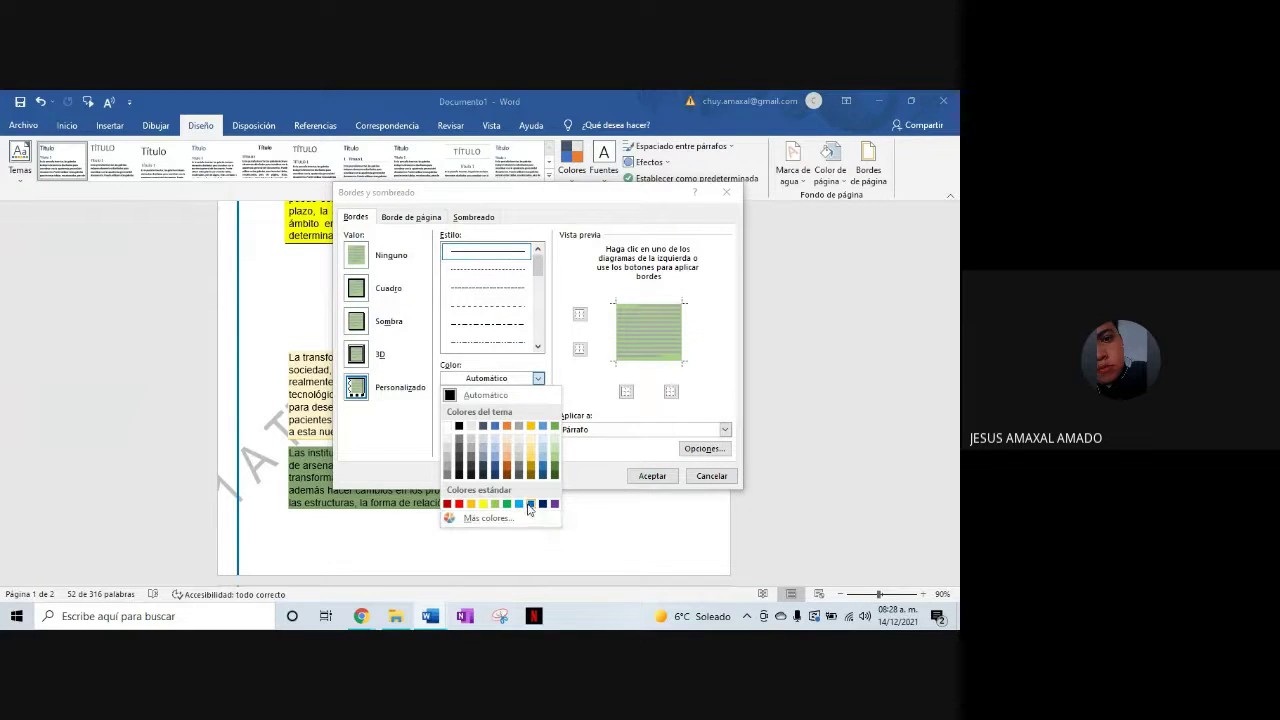
{"action": "left_click", "coordinate": [529, 505]}
{"action": "left_click", "coordinate": [538, 409]}
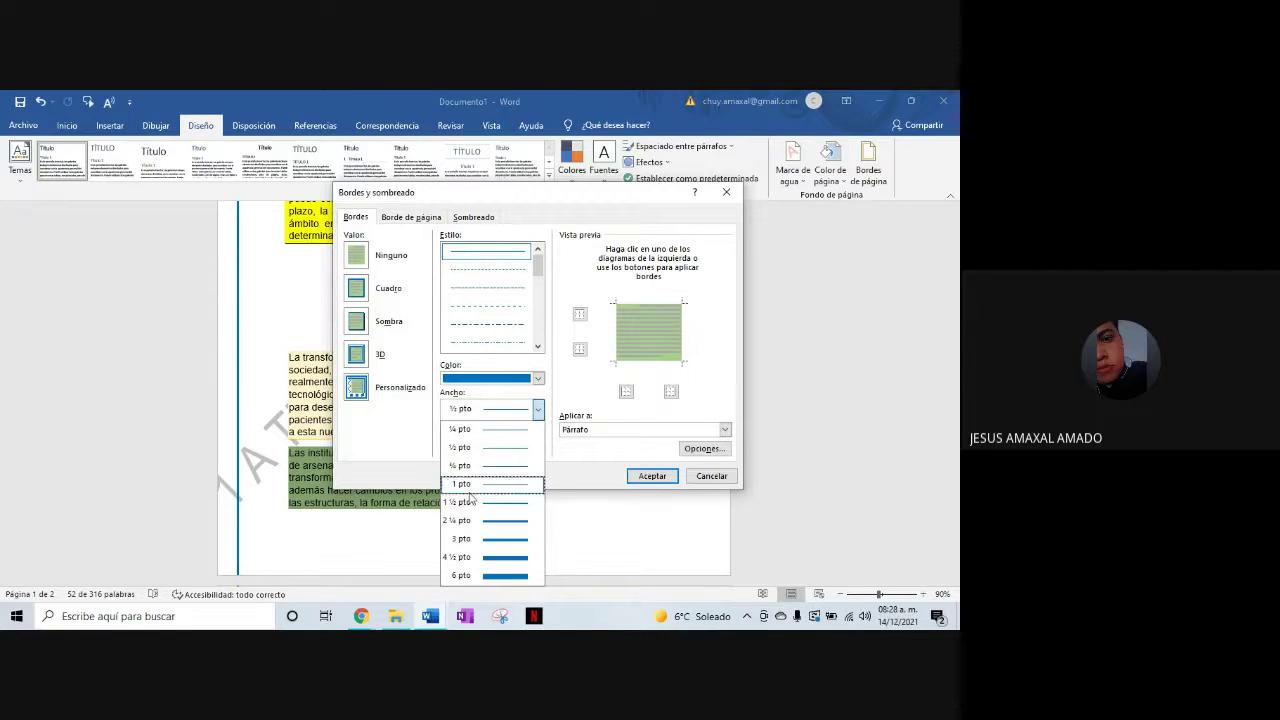
{"action": "left_click", "coordinate": [472, 540]}
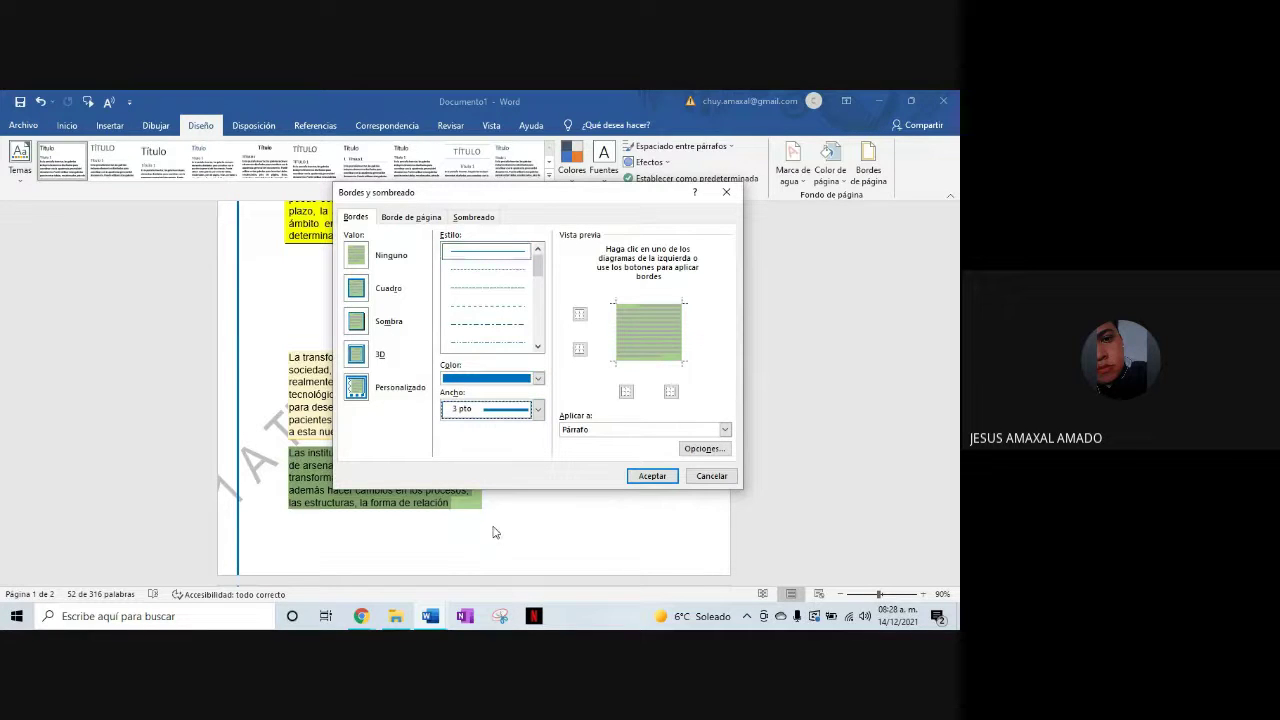
{"action": "left_click", "coordinate": [626, 391]}
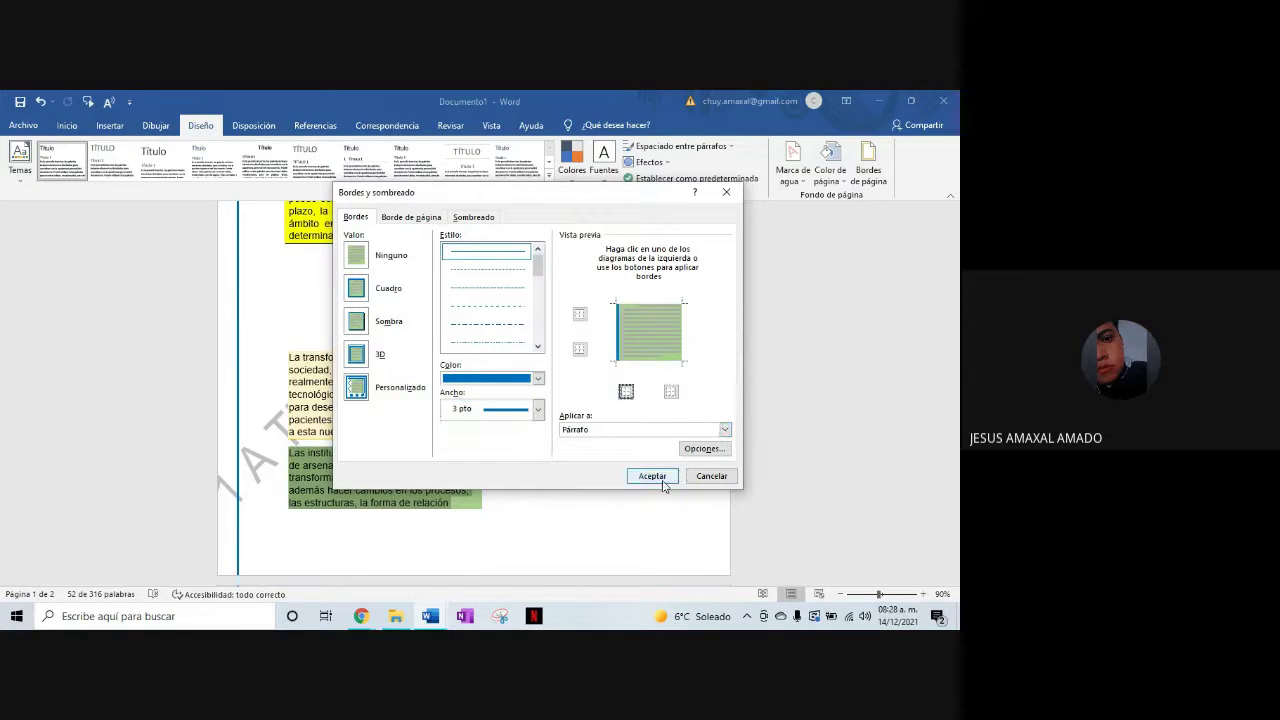
{"action": "left_click", "coordinate": [663, 485]}
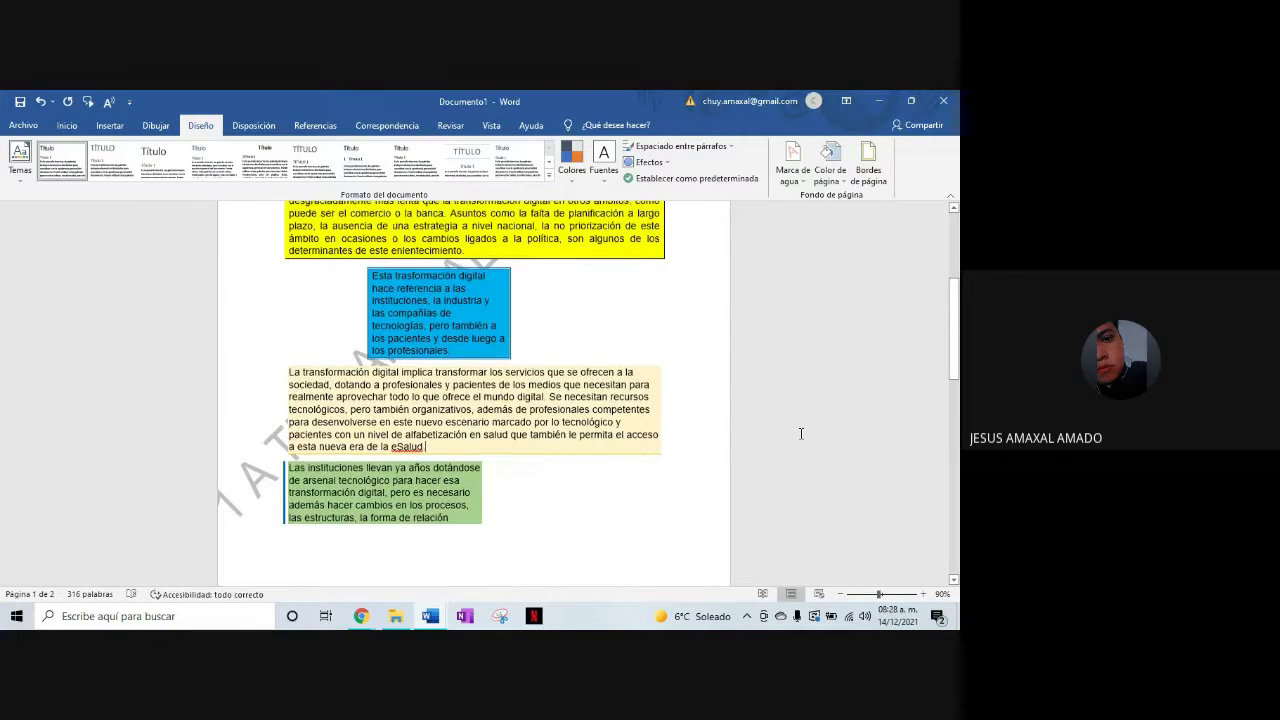
{"action": "scroll", "coordinate": [800, 433], "scroll_direction": "up", "scroll_amount": 5}
{"action": "scroll", "coordinate": [800, 433], "scroll_direction": "down", "scroll_amount": 3}
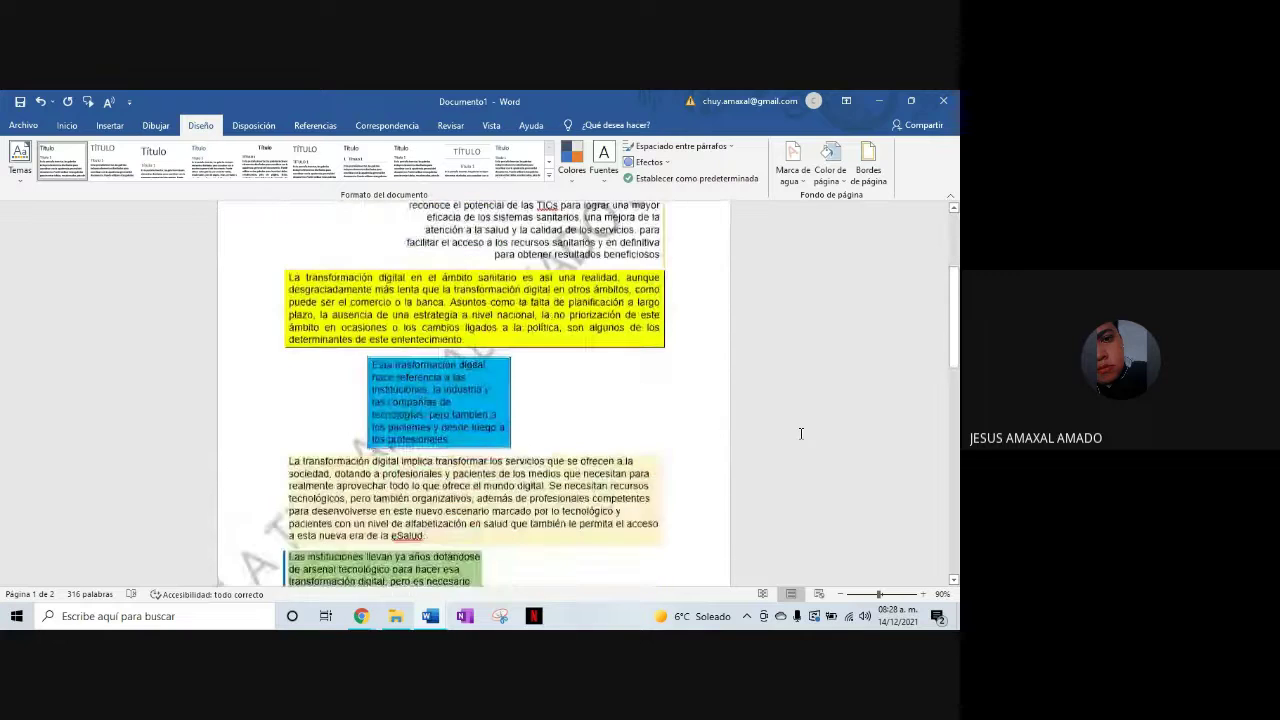
{"action": "scroll", "coordinate": [800, 433], "scroll_direction": "down", "scroll_amount": 3}
{"action": "mouse_move", "coordinate": [361, 616]}
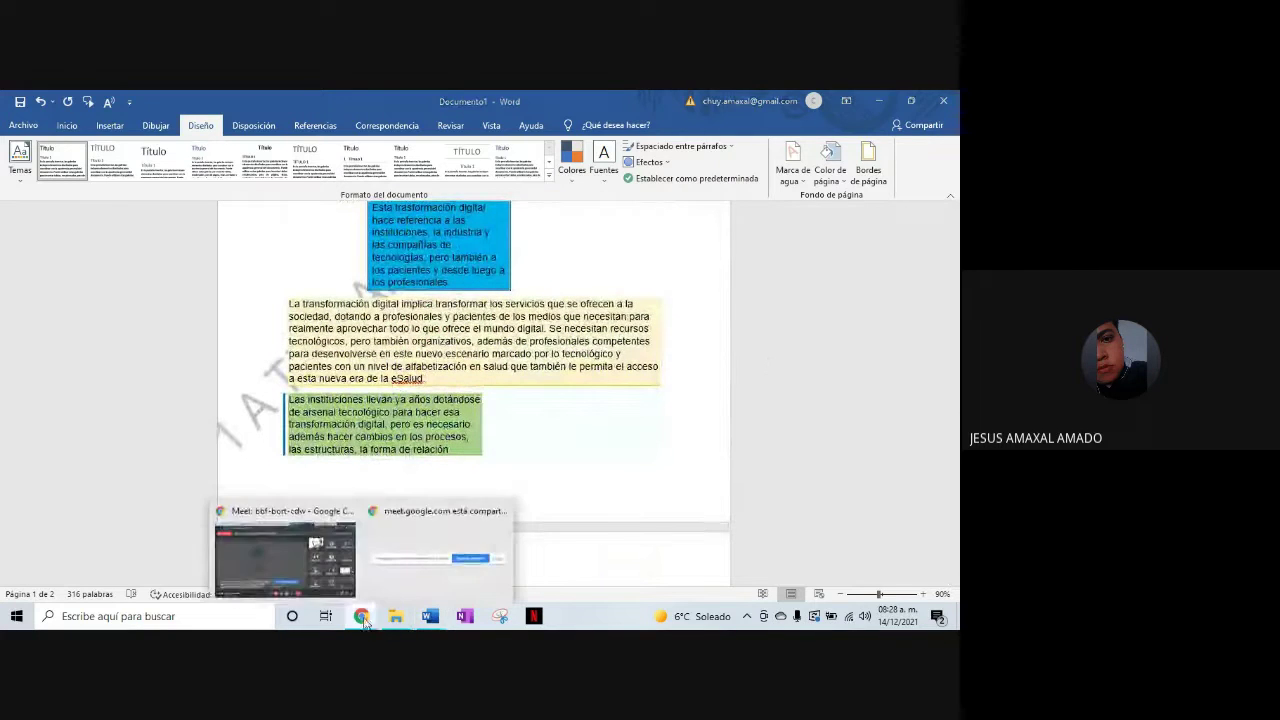
In Google Meet, mute the microphone, stop presenting, and later hide the sharing notice bar
{"action": "left_click", "coordinate": [290, 560]}
{"action": "left_click", "coordinate": [379, 574]}
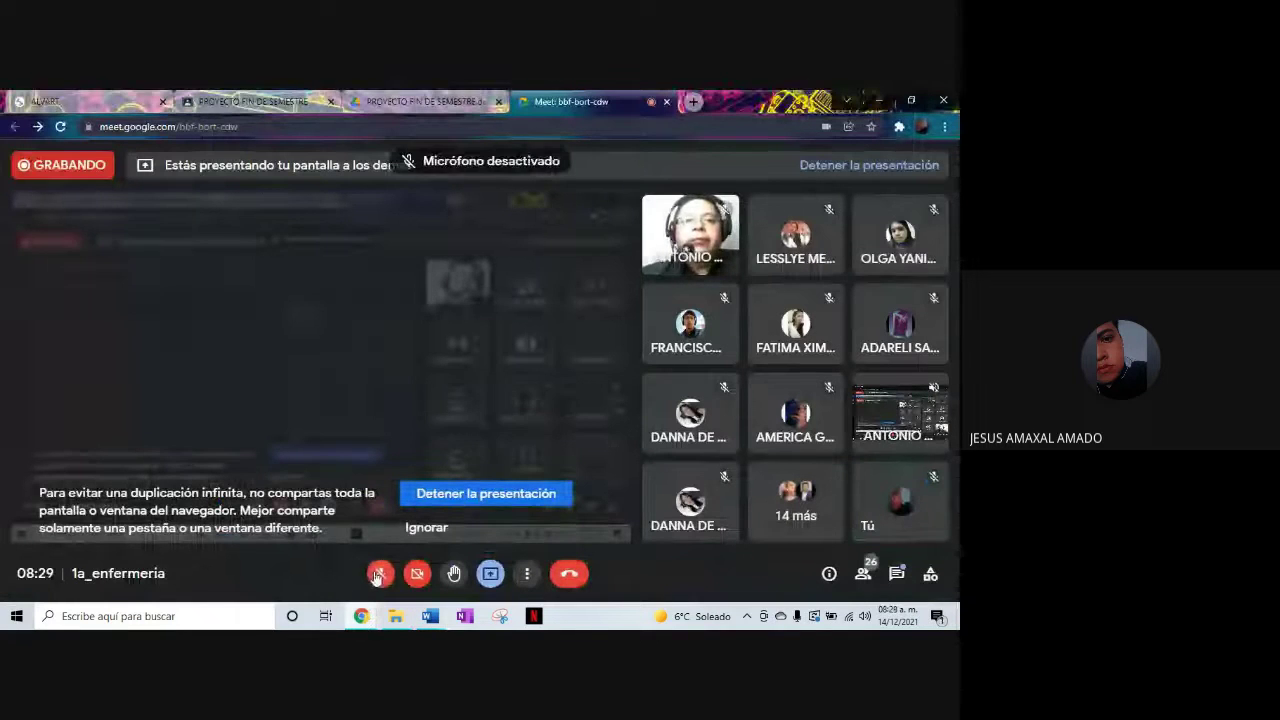
{"action": "left_click", "coordinate": [490, 574]}
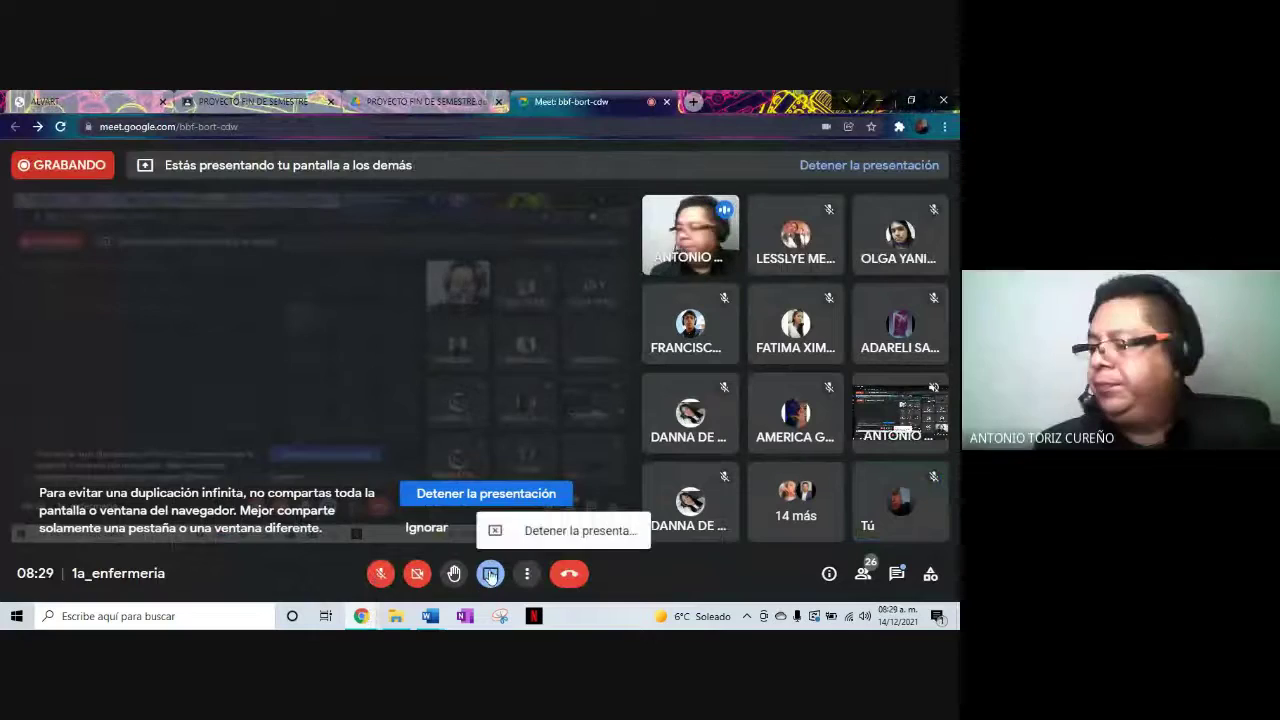
{"action": "left_click", "coordinate": [534, 531]}
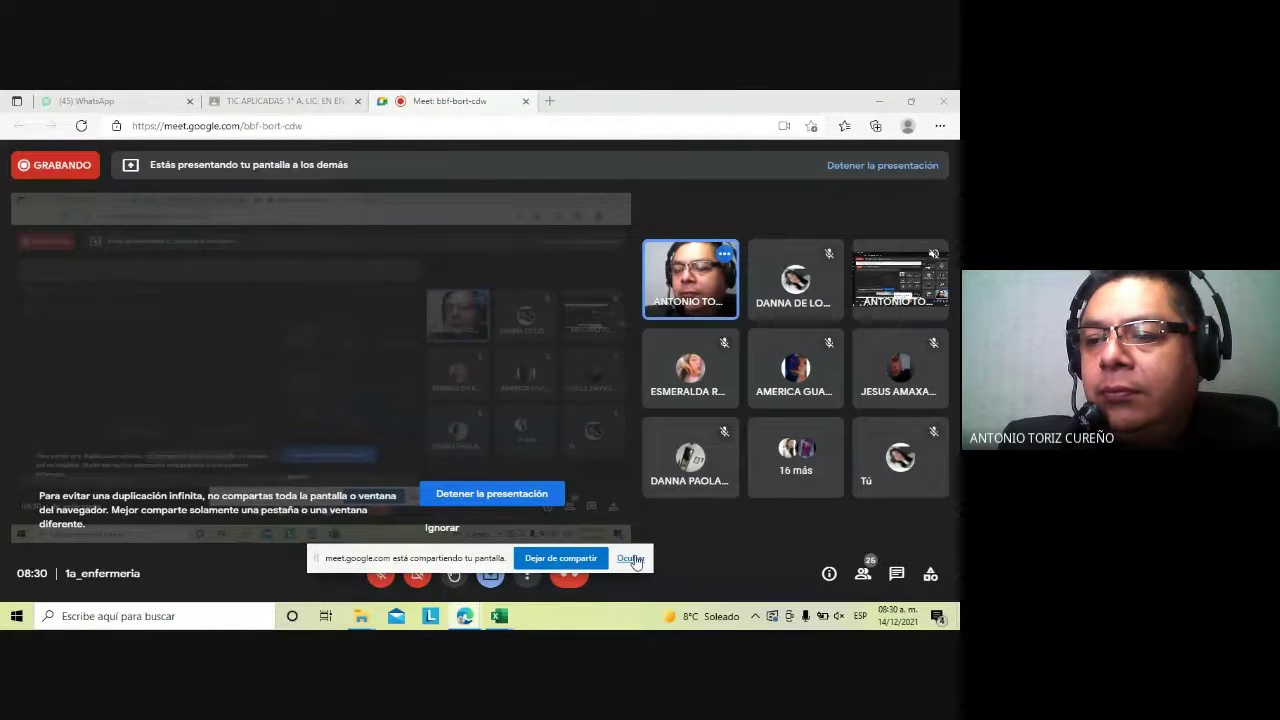
{"action": "left_click", "coordinate": [630, 558]}
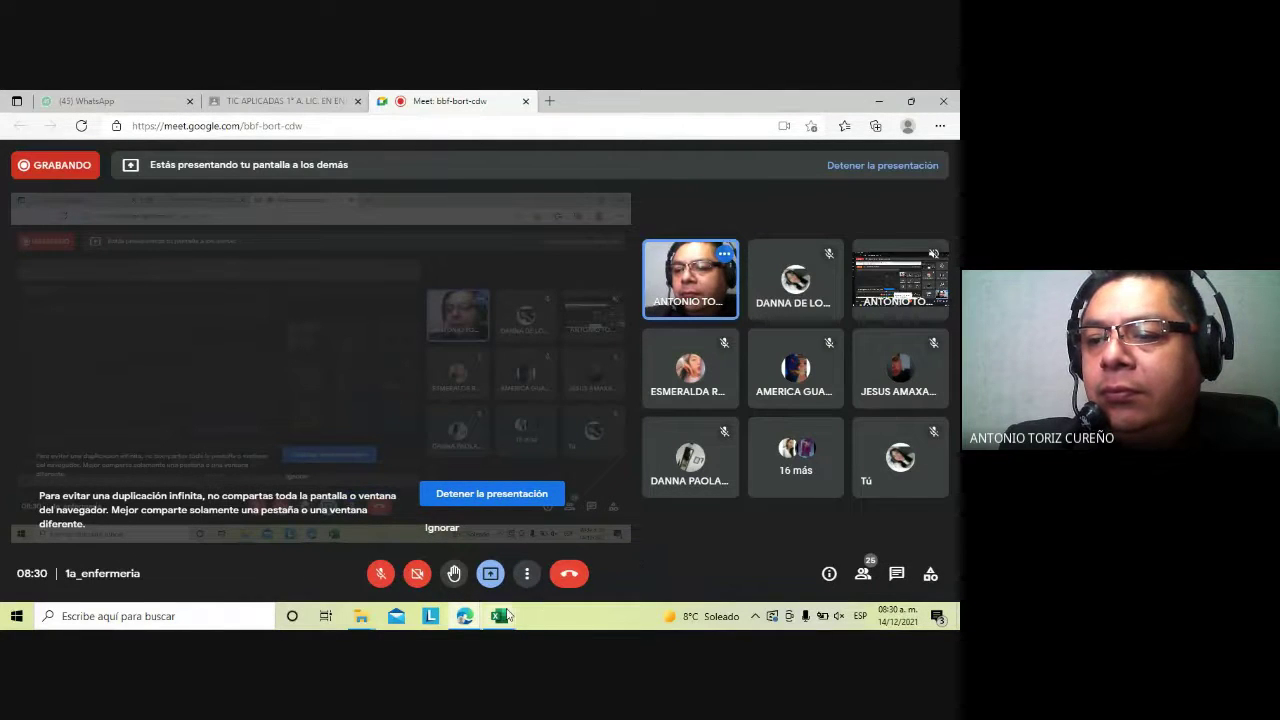
{"action": "mouse_move", "coordinate": [499, 616]}
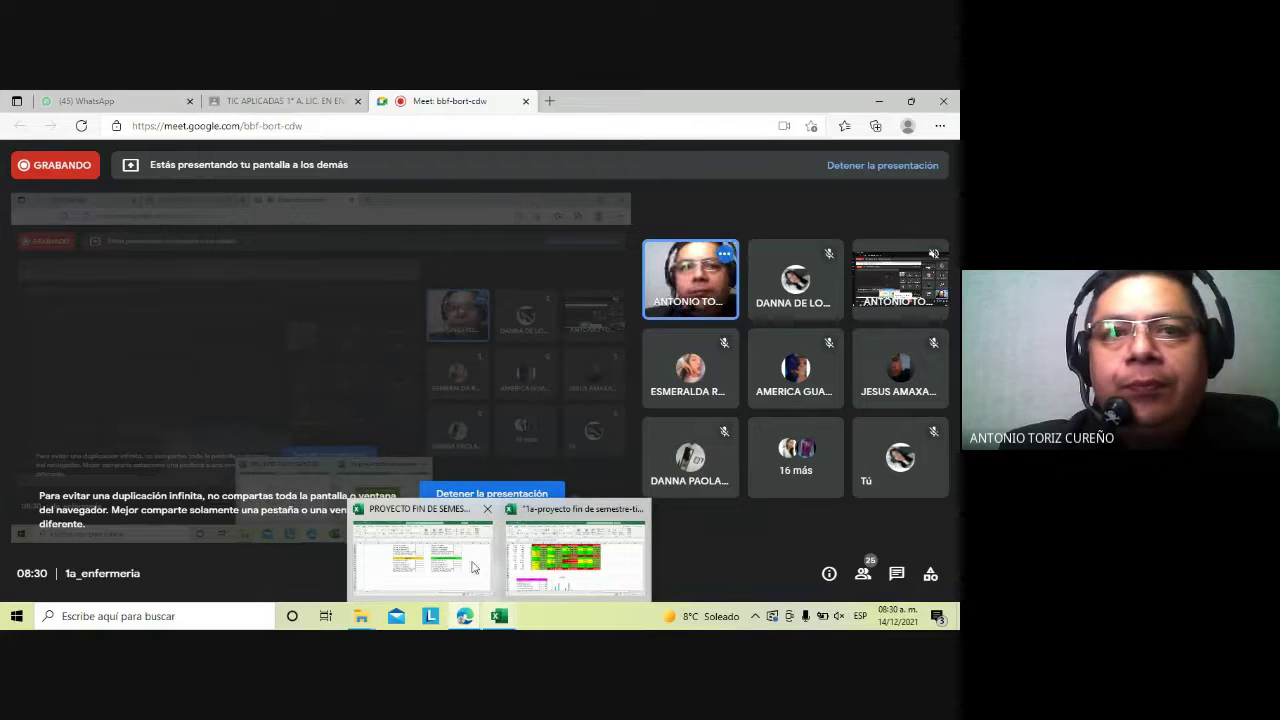
{"action": "mouse_move", "coordinate": [421, 550]}
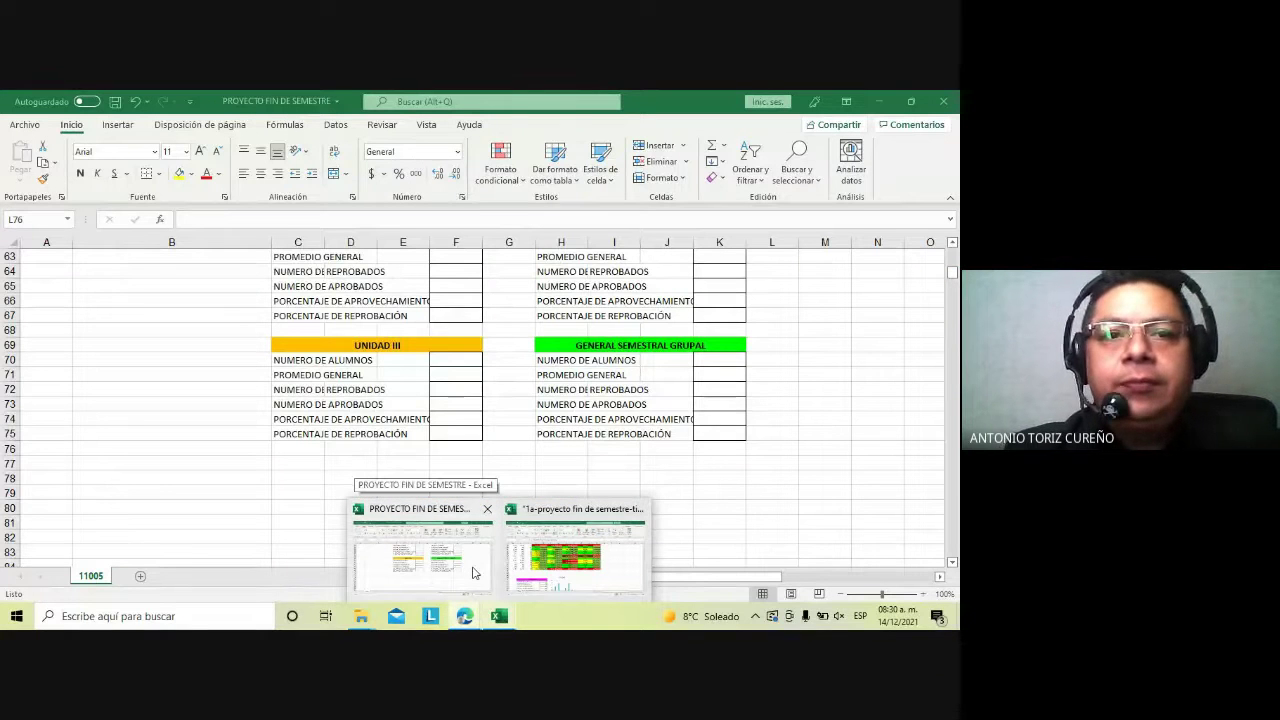
Return to the PROYECTO FIN DE SEMESTRE workbook and inspect J9's TRUNCAR(PROMEDIO) unit-average formula
{"action": "left_click", "coordinate": [474, 567]}
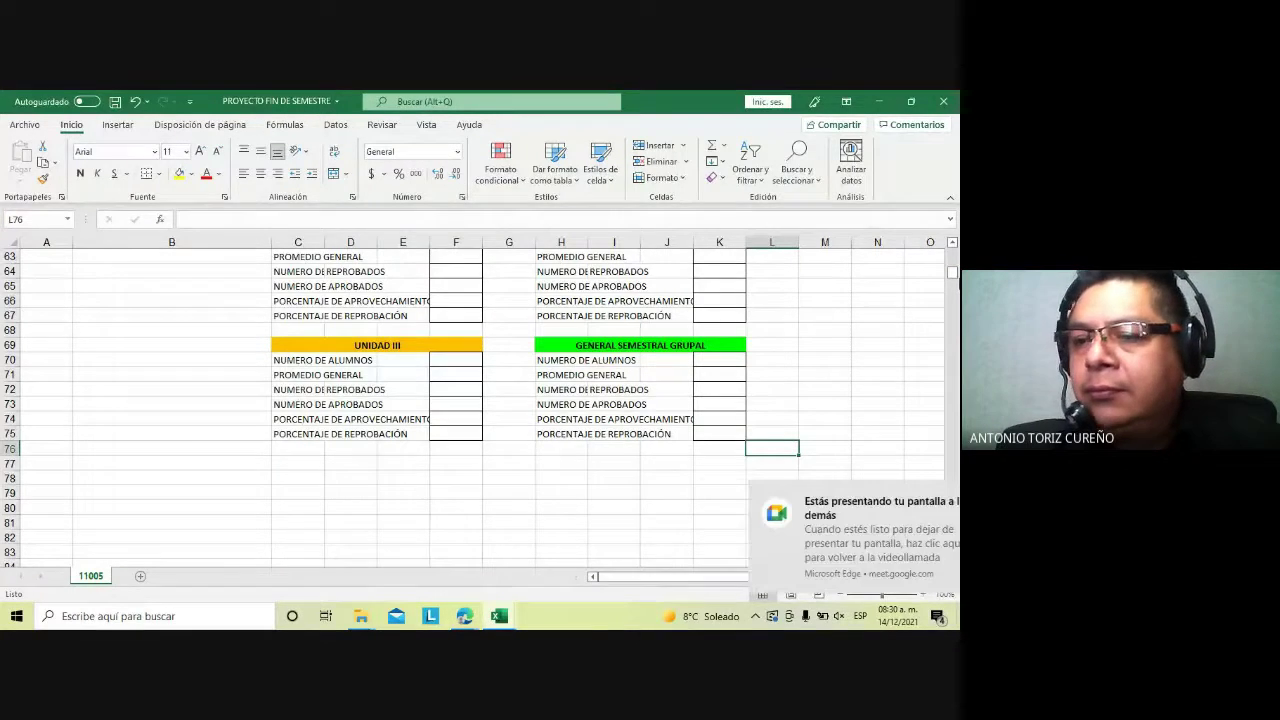
{"action": "left_click_drag", "start_coordinate": [953, 274], "coordinate": [955, 250]}
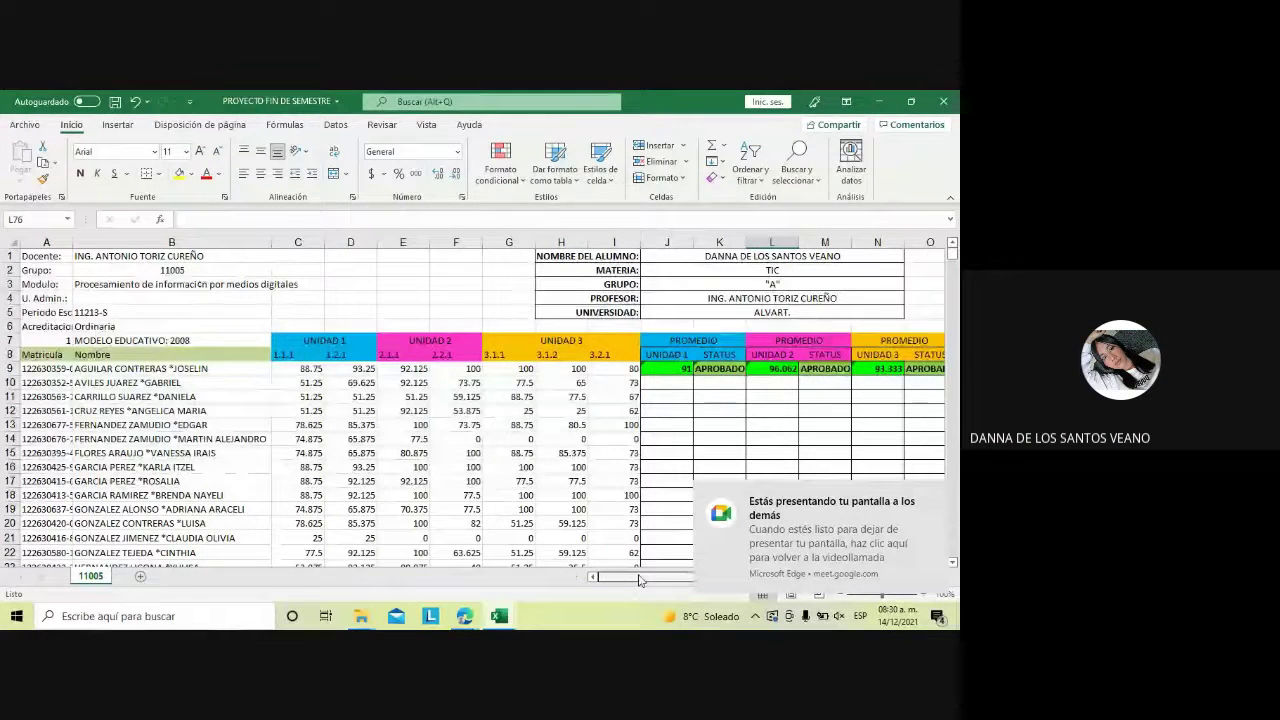
{"action": "left_click_drag", "start_coordinate": [640, 580], "coordinate": [649, 580]}
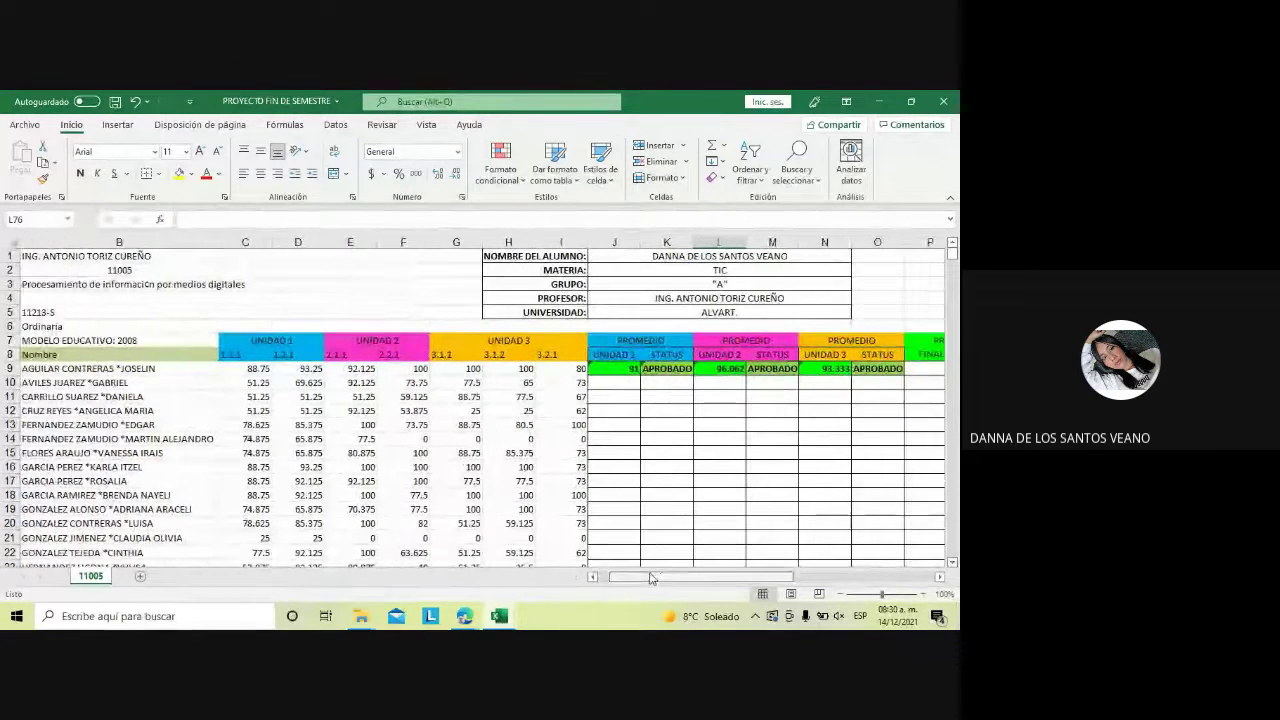
{"action": "left_click", "coordinate": [626, 374]}
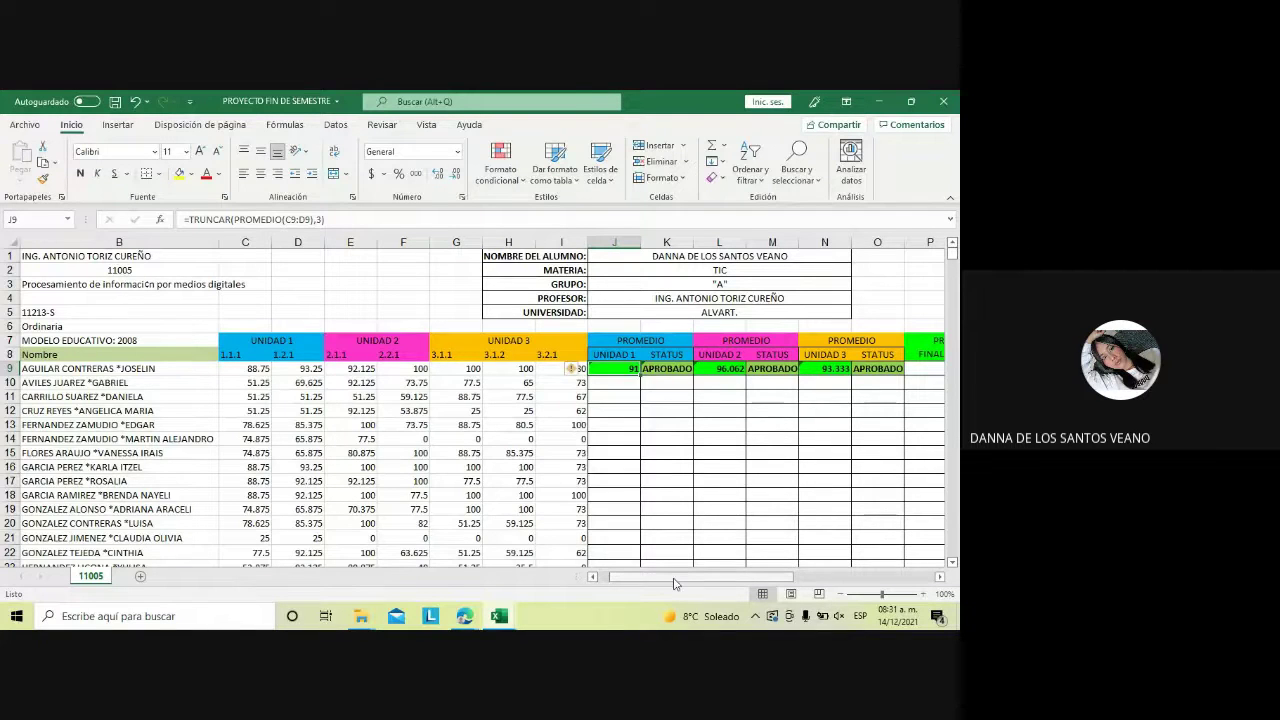
{"action": "scroll", "coordinate": [674, 584], "scroll_direction": "right", "scroll_amount": 1}
{"action": "left_click_drag", "start_coordinate": [674, 584], "coordinate": [686, 584]}
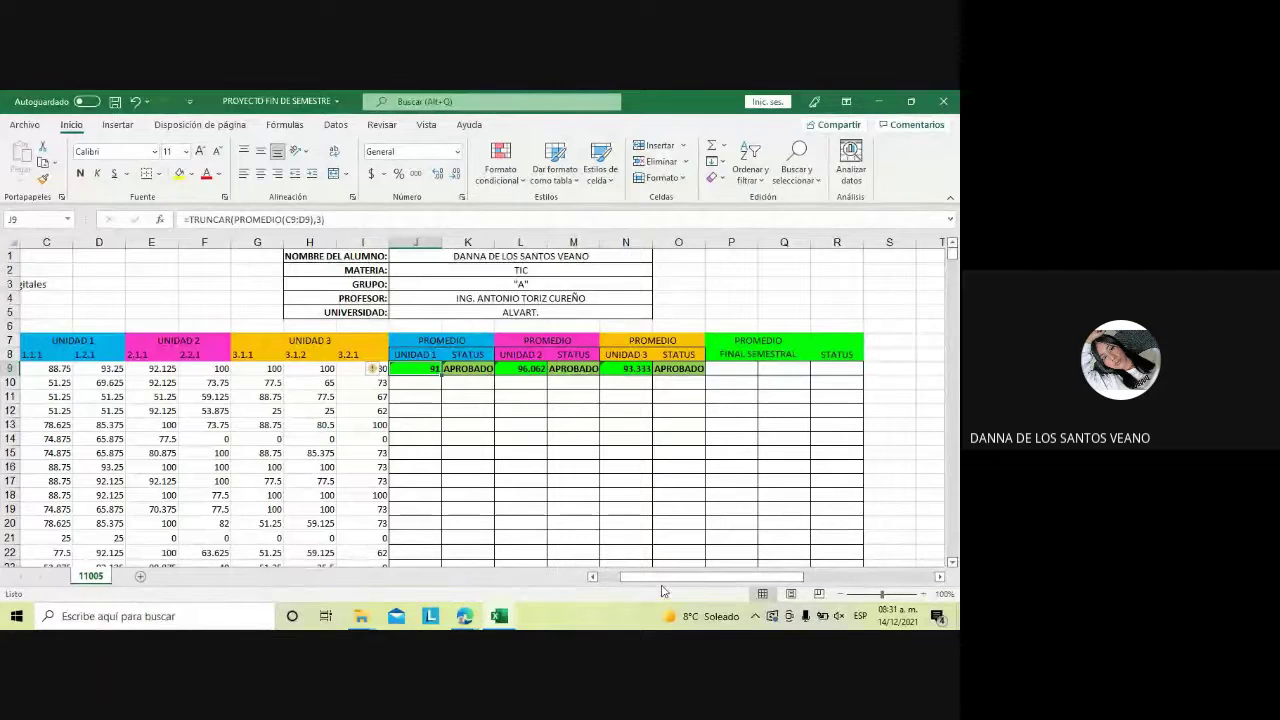
{"action": "left_click_drag", "start_coordinate": [662, 583], "coordinate": [650, 583]}
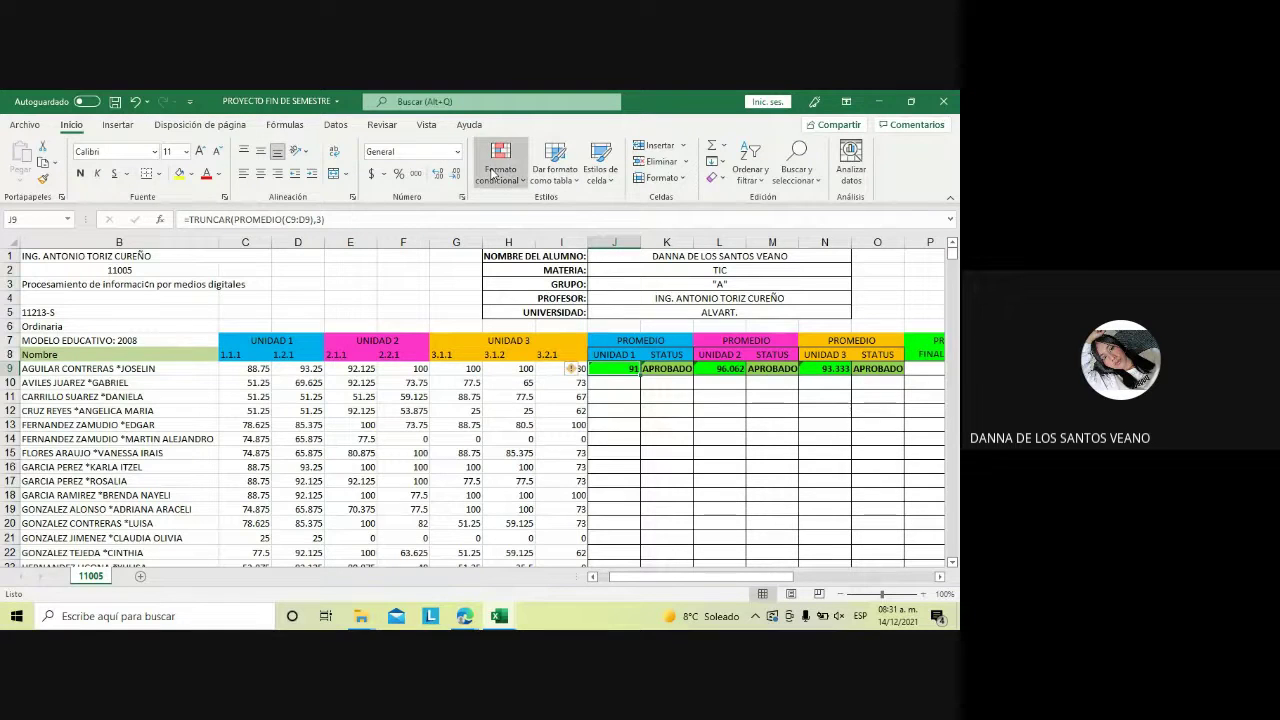
Start a Between highlight rule for values from 100 to 91 with a custom format
{"action": "left_click", "coordinate": [493, 174]}
{"action": "mouse_move", "coordinate": [563, 208]}
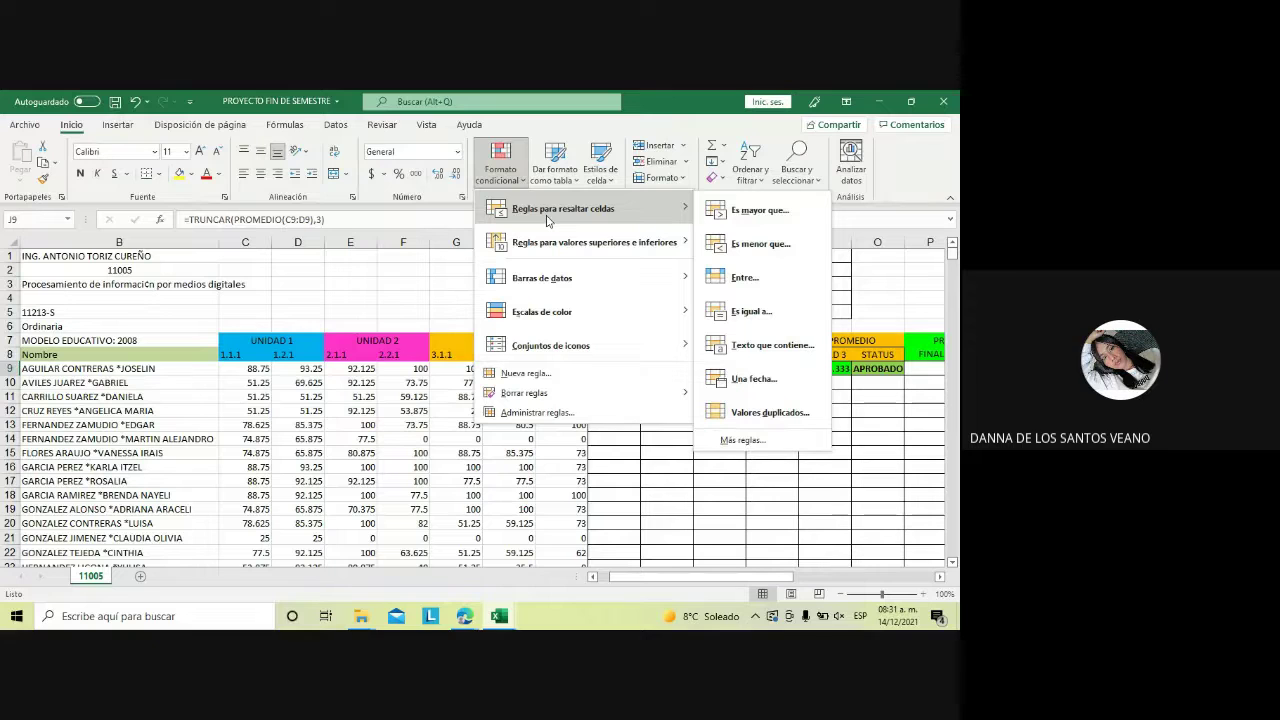
{"action": "left_click", "coordinate": [787, 285]}
{"action": "type", "text": "100"}
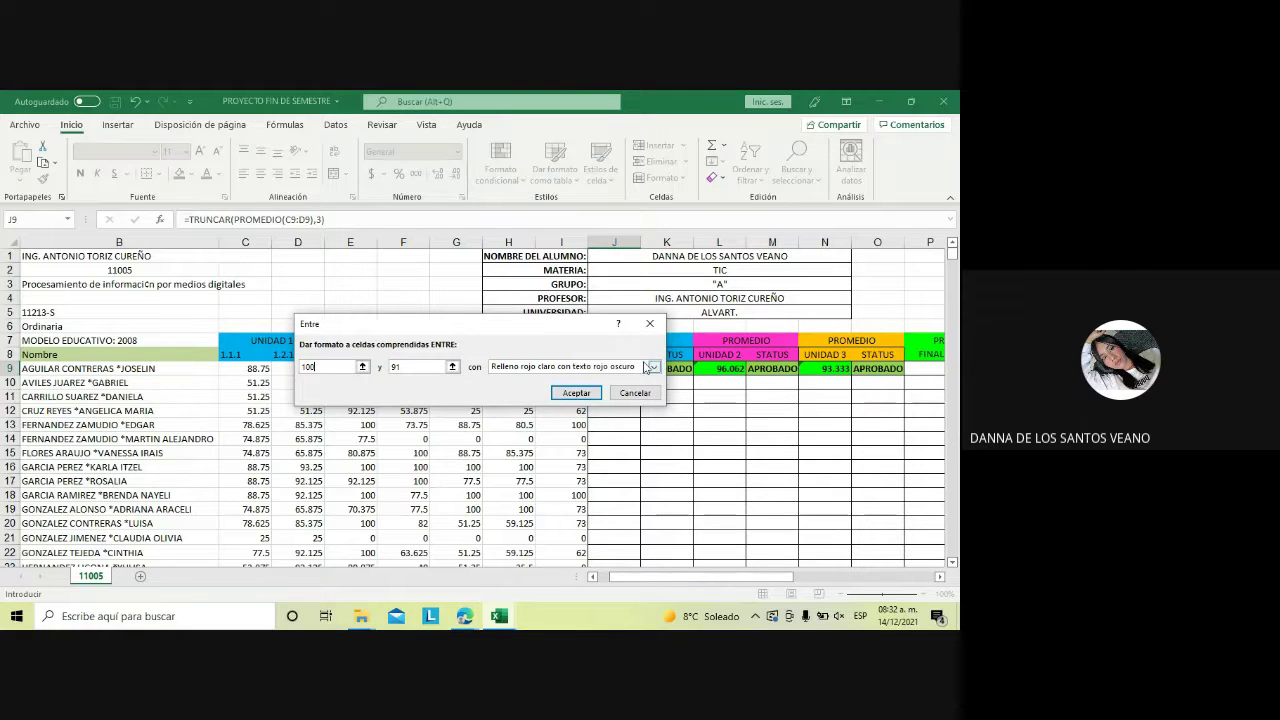
{"action": "left_click", "coordinate": [652, 370]}
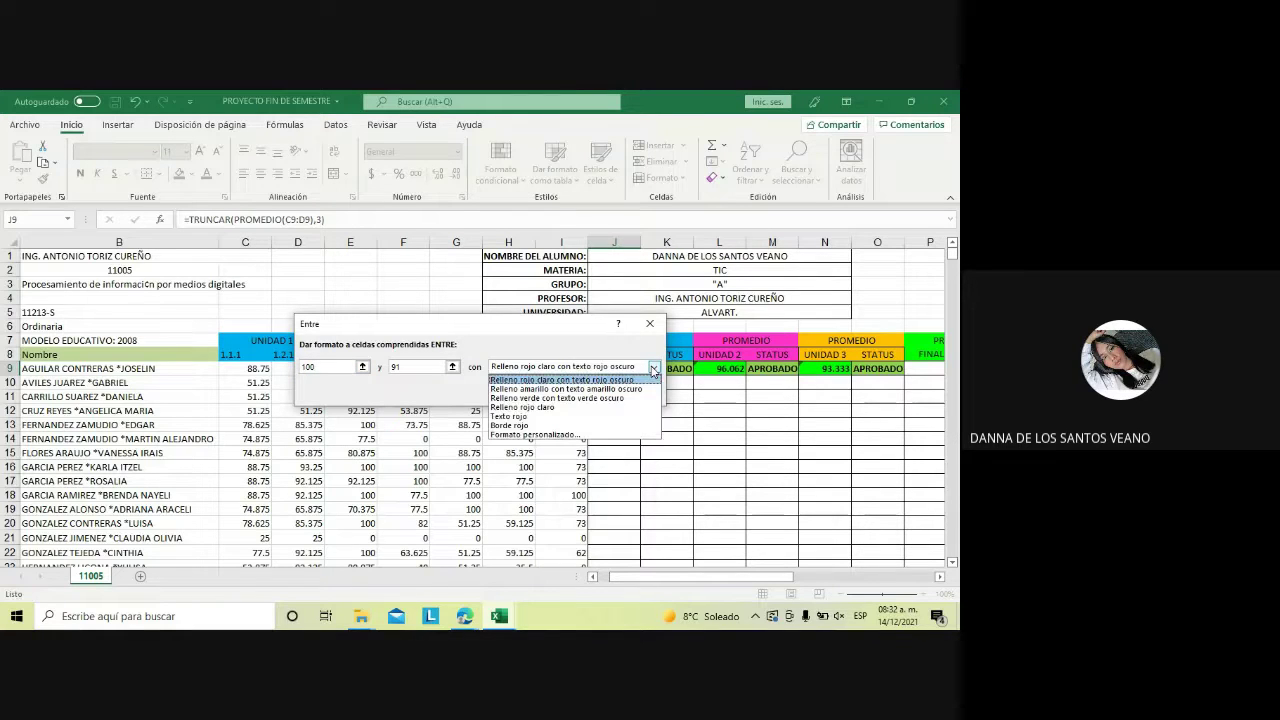
{"action": "left_click", "coordinate": [607, 438]}
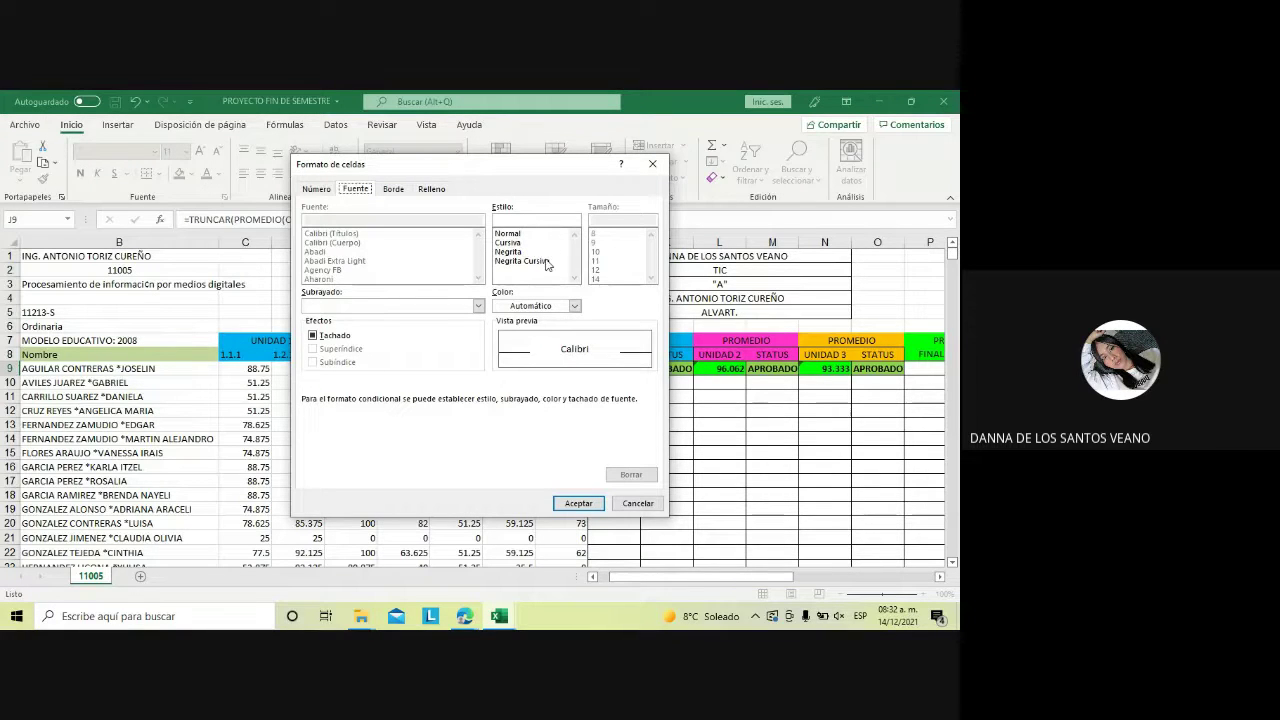
Format the 91–100 rule with bold automatic-colour text and a dark green fill, and apply it to J9
{"action": "left_click", "coordinate": [528, 252]}
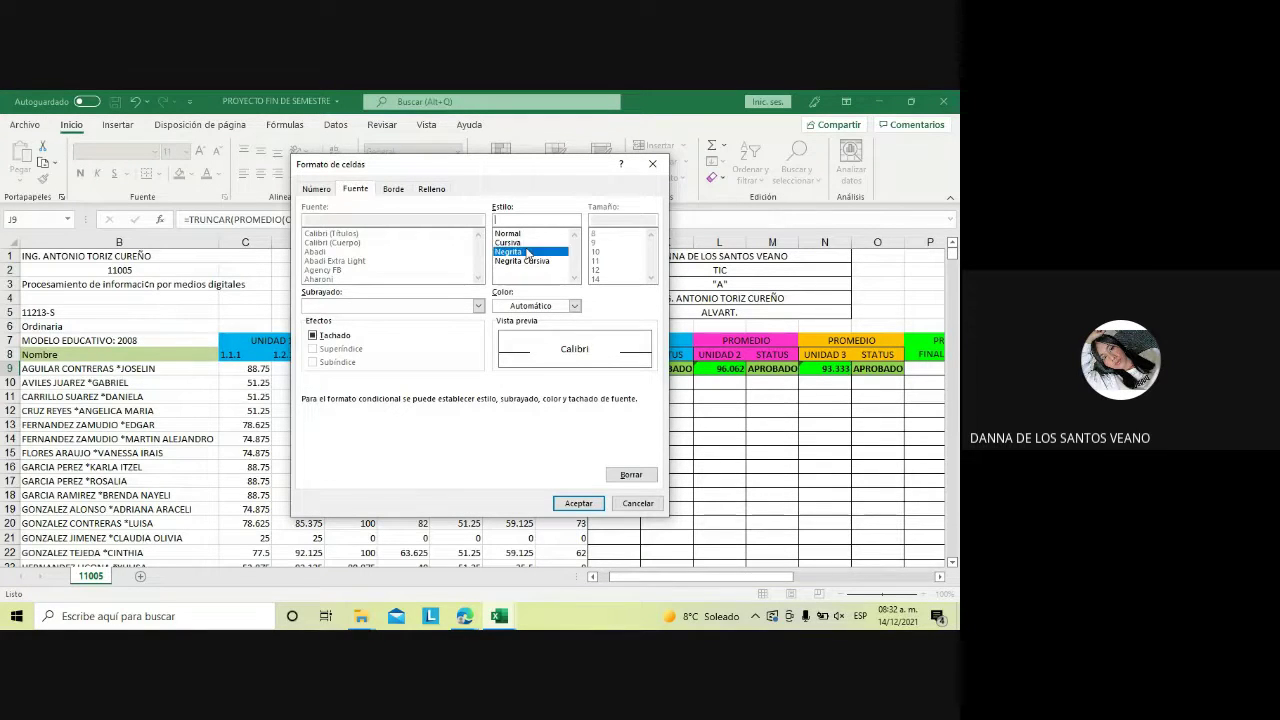
{"action": "left_click", "coordinate": [574, 306]}
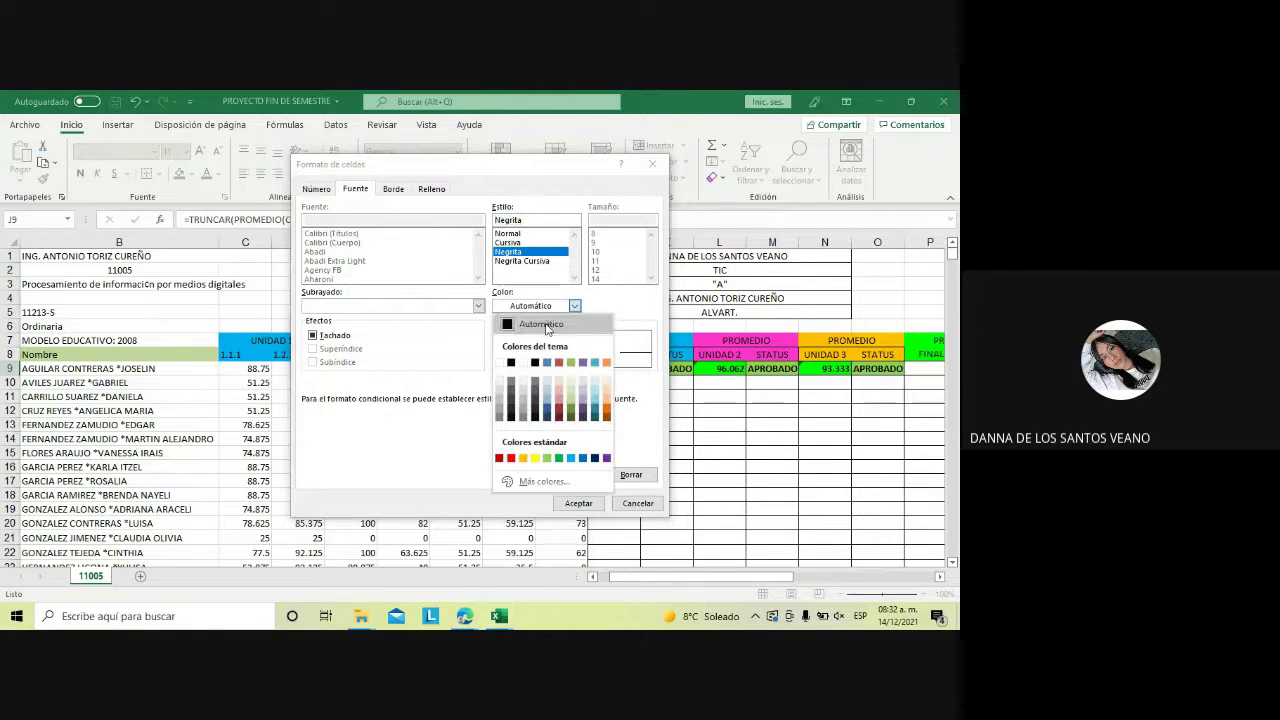
{"action": "left_click", "coordinate": [509, 325]}
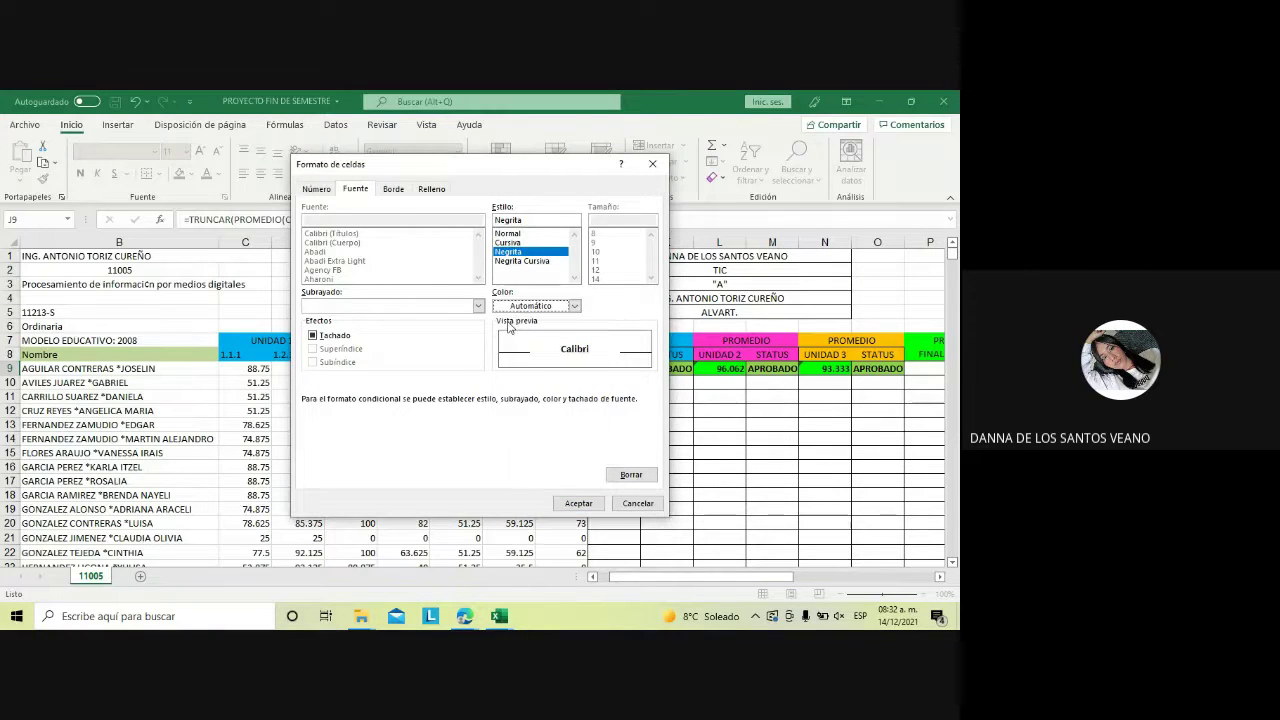
{"action": "left_click", "coordinate": [431, 189]}
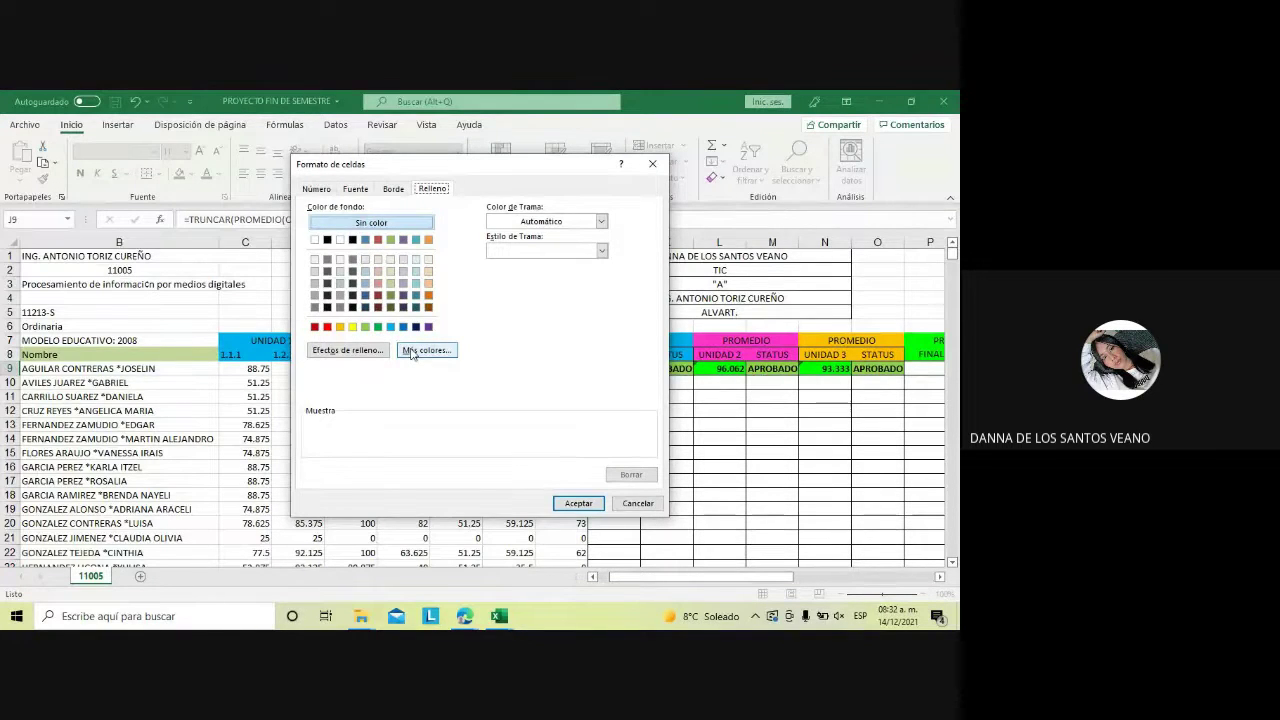
{"action": "left_click", "coordinate": [410, 351]}
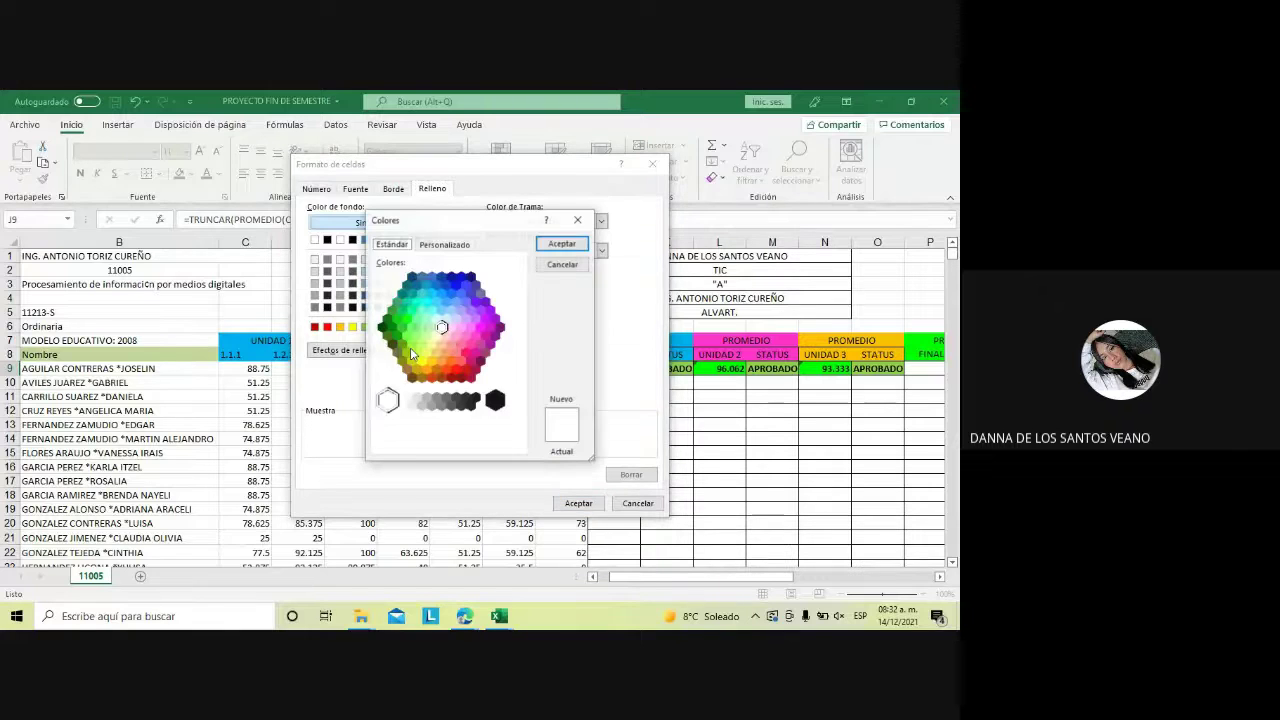
{"action": "left_click", "coordinate": [417, 336]}
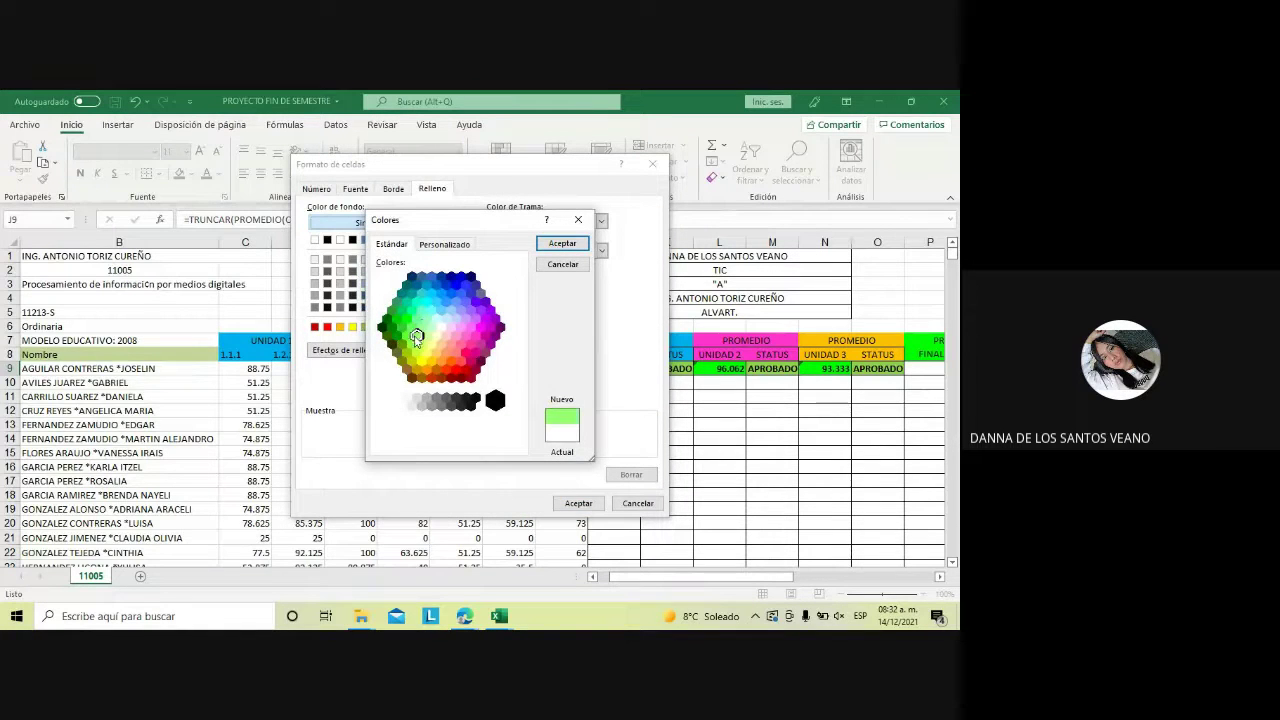
{"action": "left_click", "coordinate": [412, 340]}
{"action": "left_click", "coordinate": [405, 343]}
{"action": "left_click", "coordinate": [397, 337]}
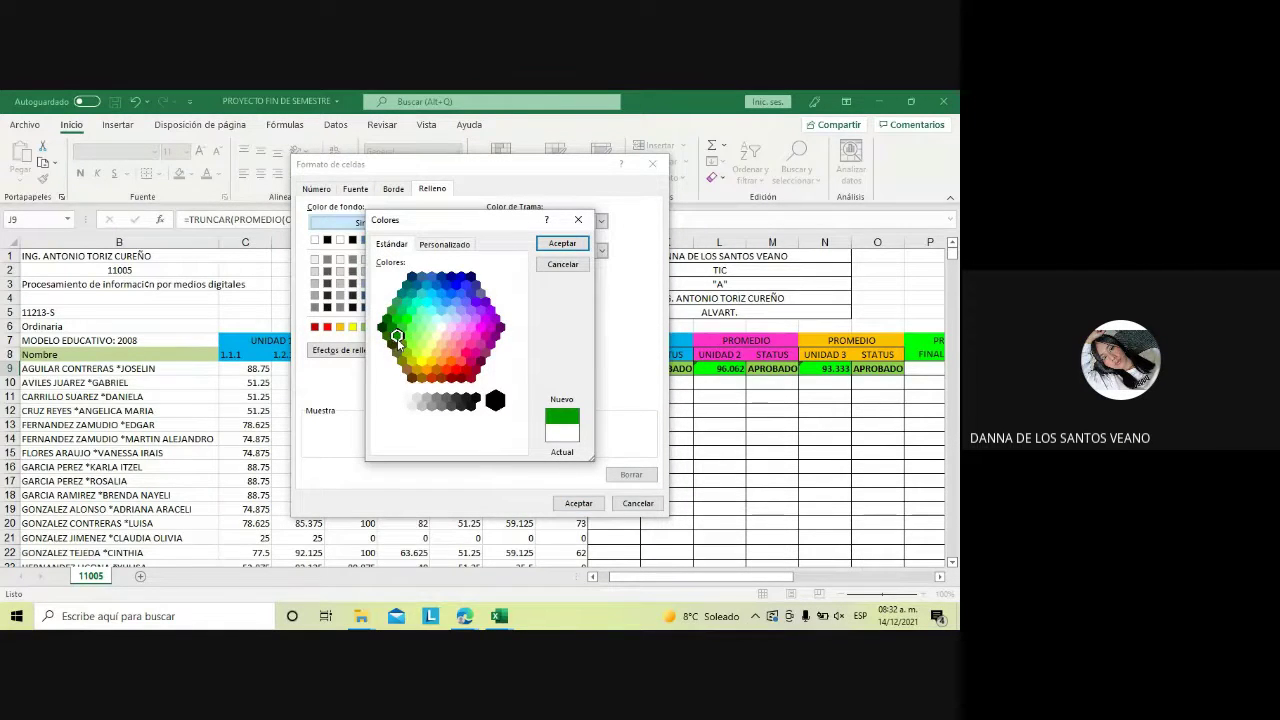
{"action": "left_click", "coordinate": [566, 244]}
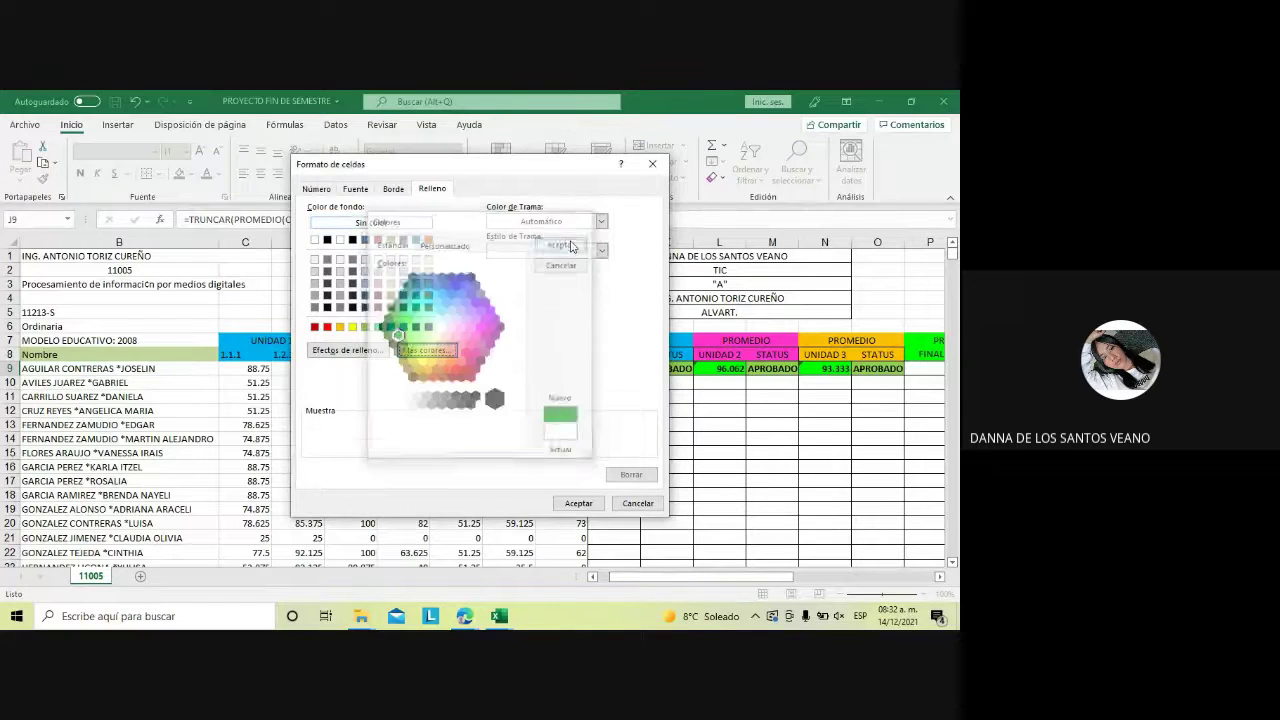
{"action": "left_click", "coordinate": [580, 504]}
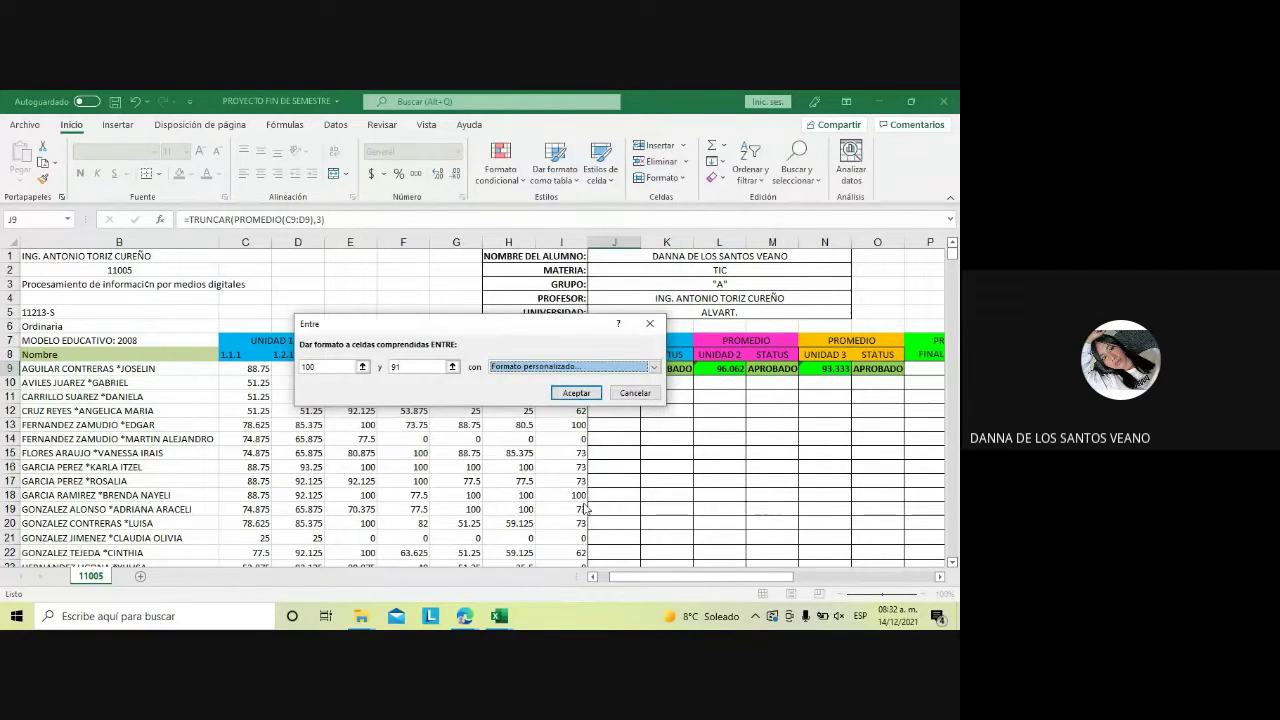
{"action": "left_click", "coordinate": [578, 393]}
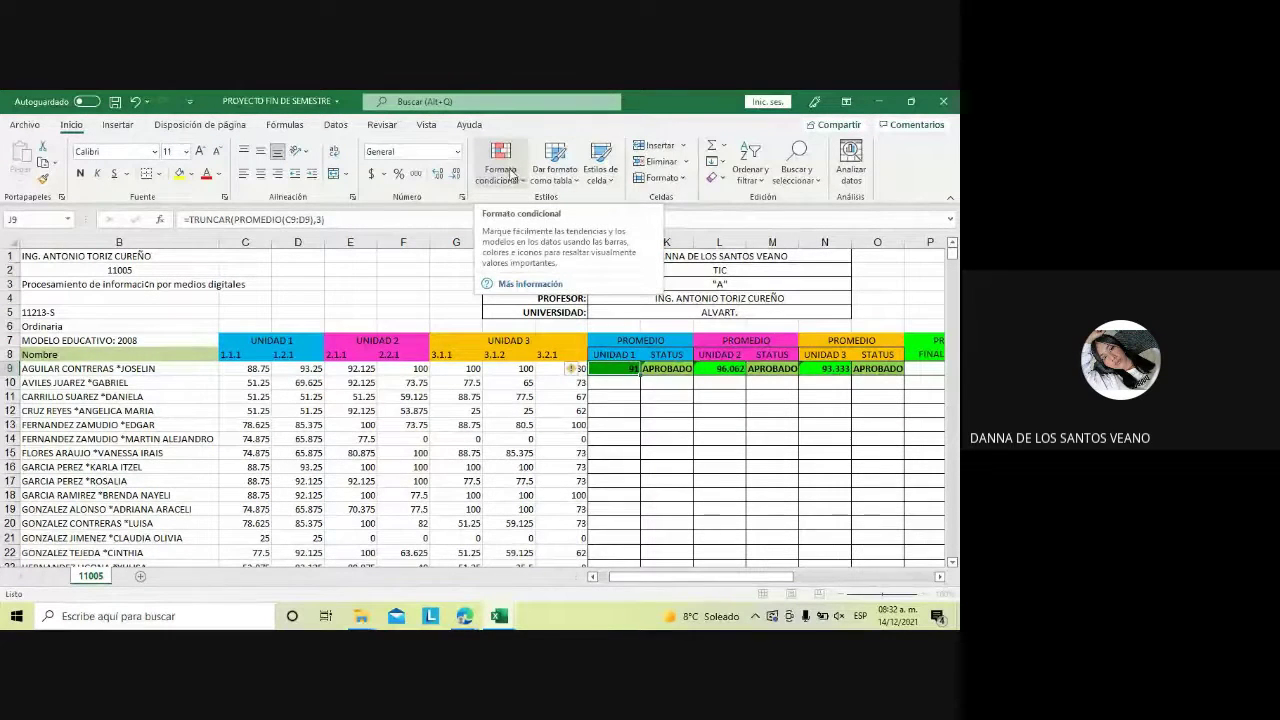
Start a second Between rule for J9 with bounds 0 and 0.01, choosing a custom format
{"action": "left_click", "coordinate": [511, 176]}
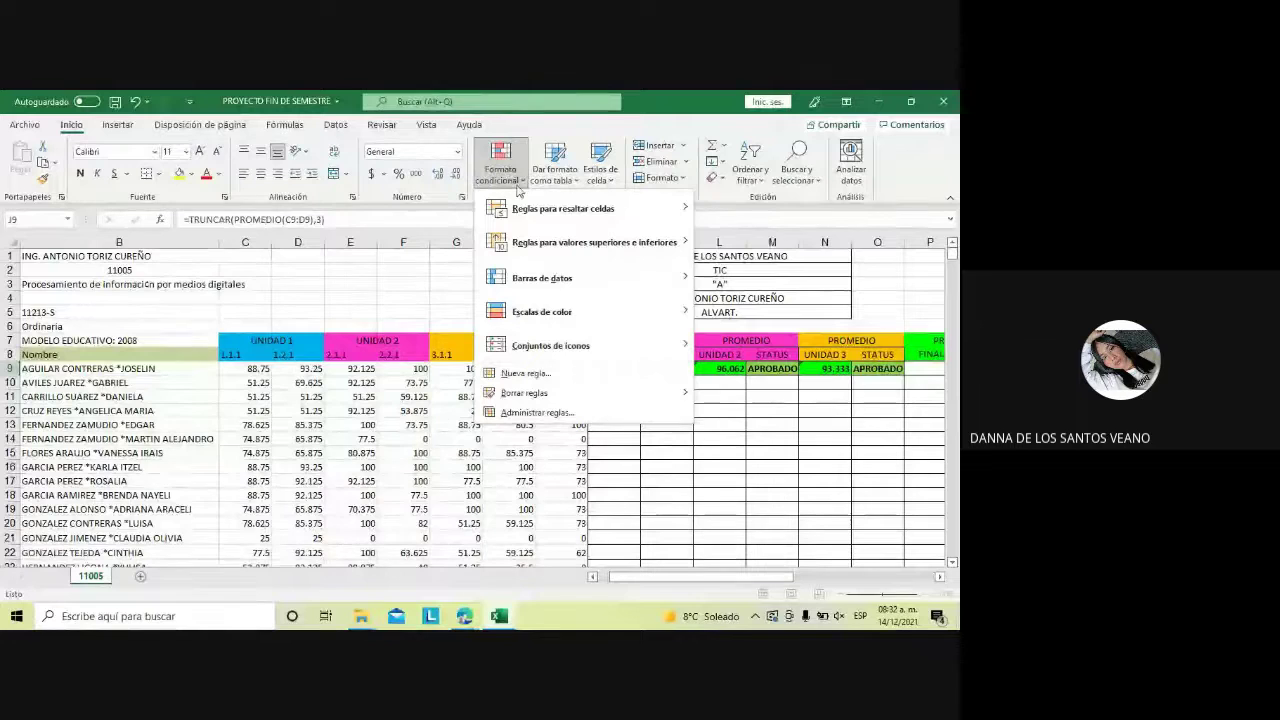
{"action": "mouse_move", "coordinate": [594, 242]}
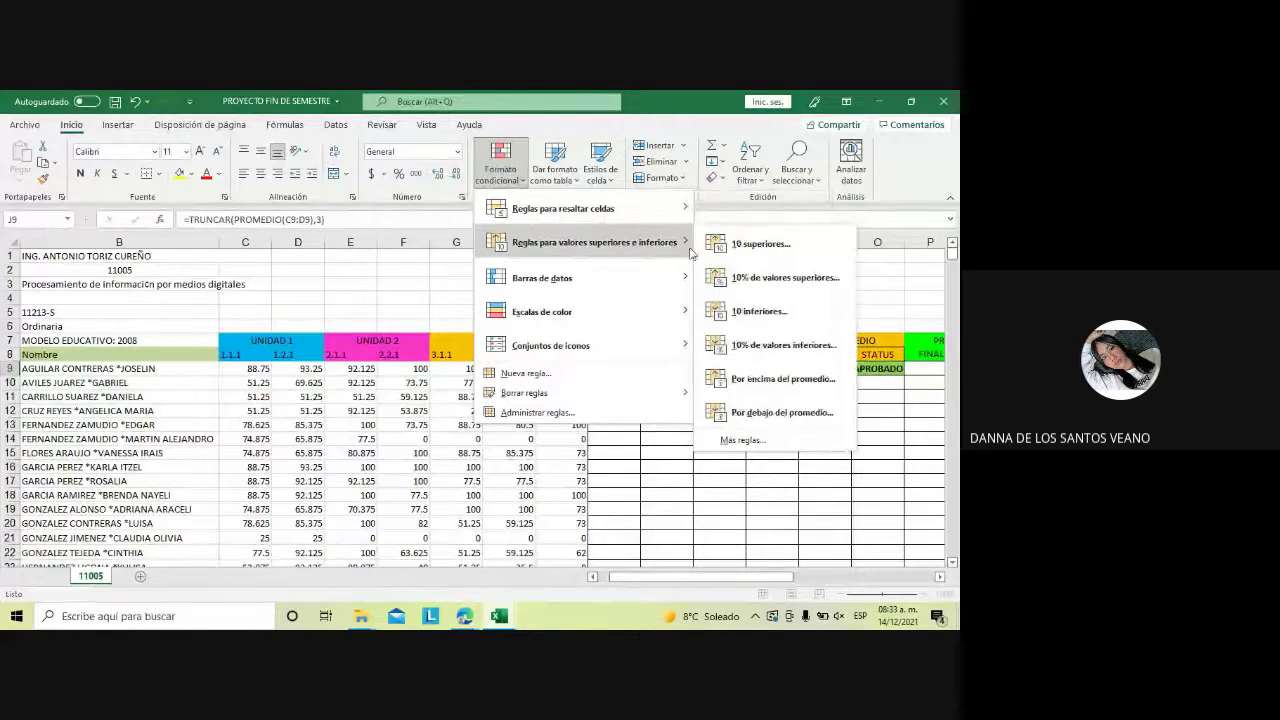
{"action": "left_click", "coordinate": [722, 278]}
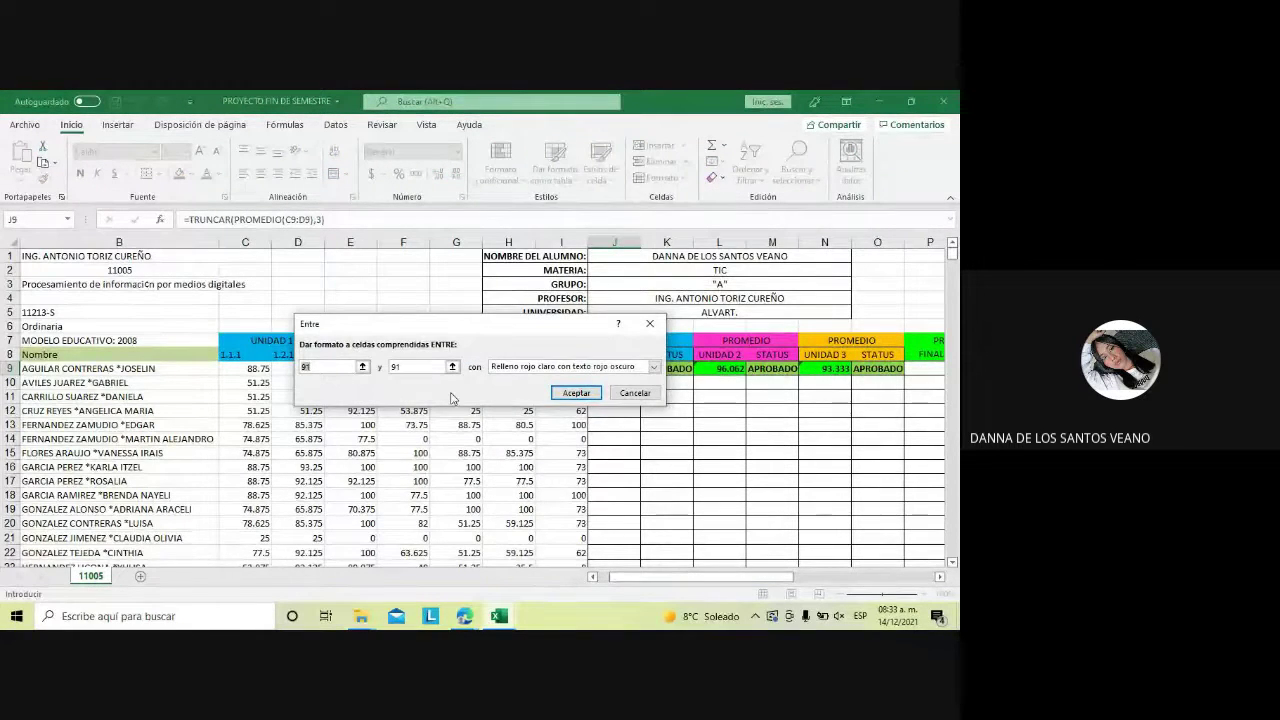
{"action": "key", "text": "BackSpace"}
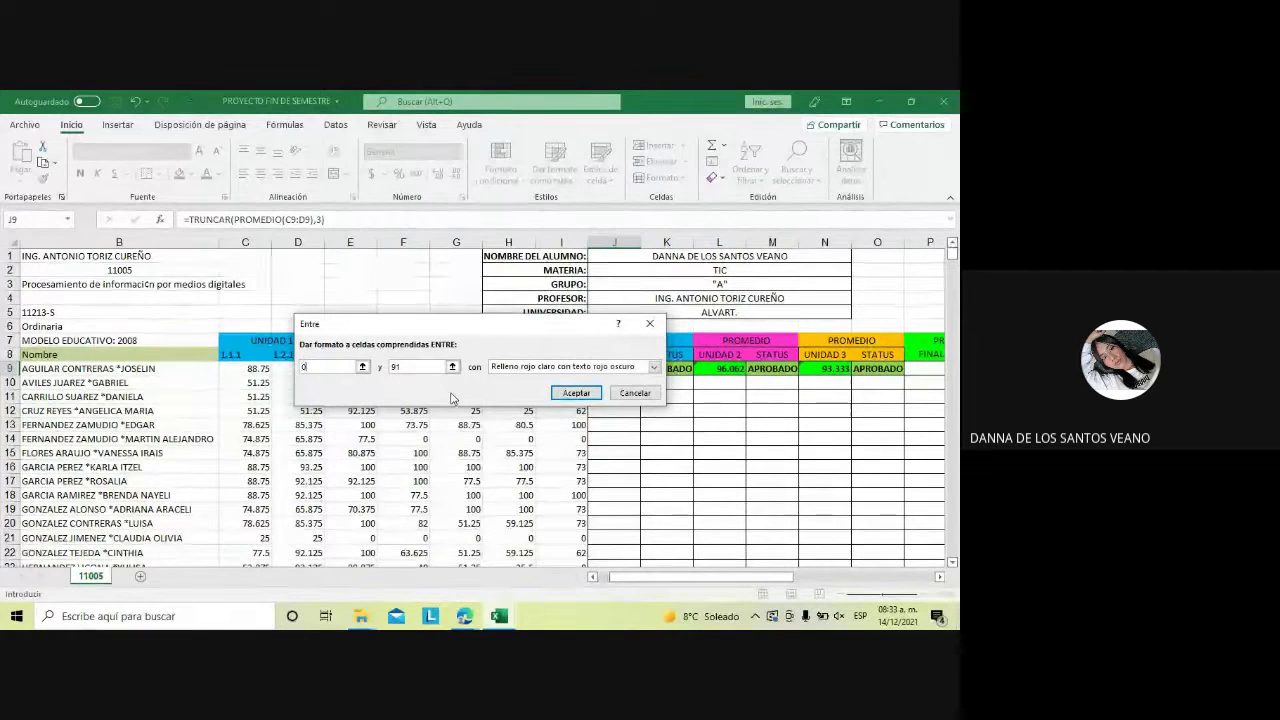
{"action": "type", "text": "0"}
{"action": "double_click", "coordinate": [435, 367]}
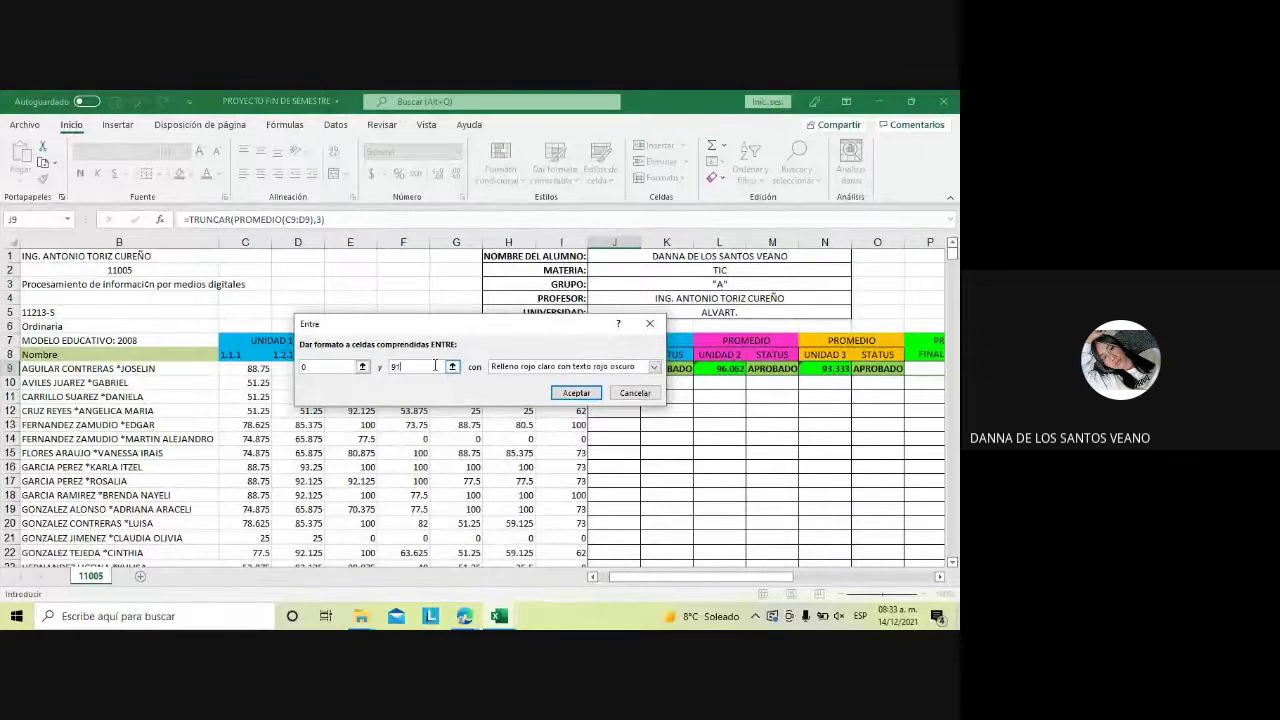
{"action": "key", "text": "BackSpace"}
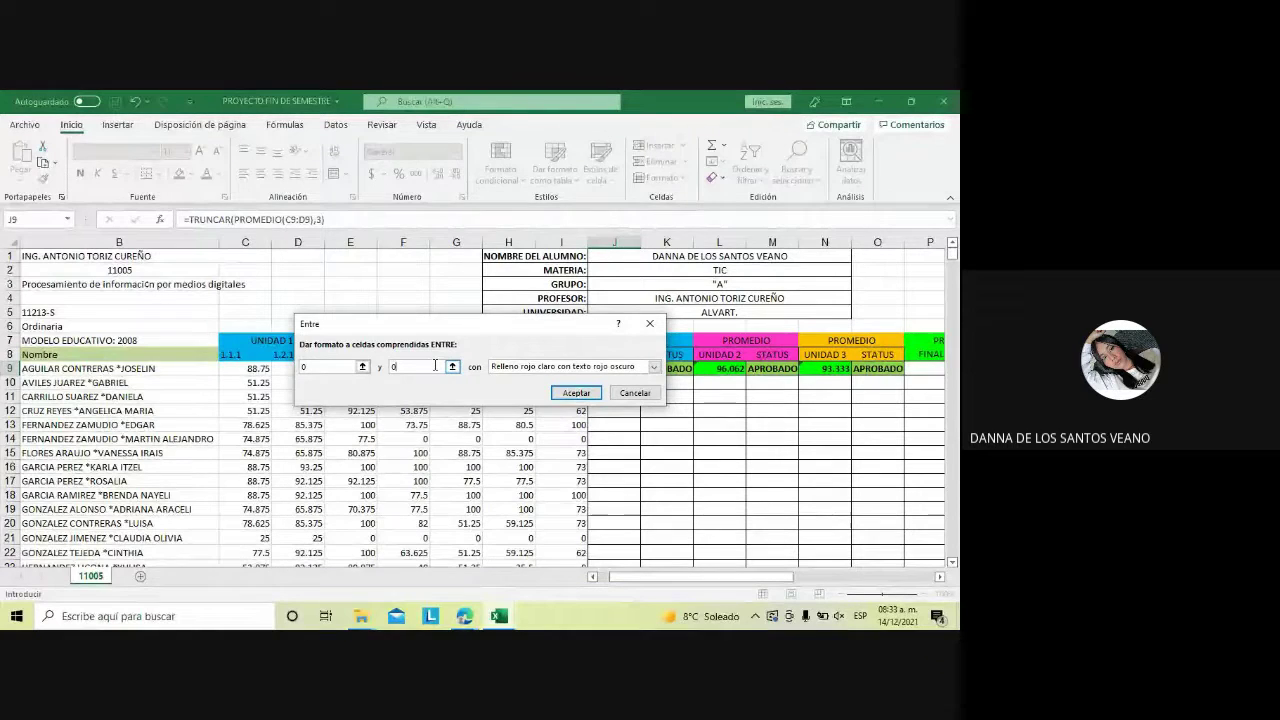
{"action": "type", "text": "0.01"}
{"action": "left_click", "coordinate": [654, 367]}
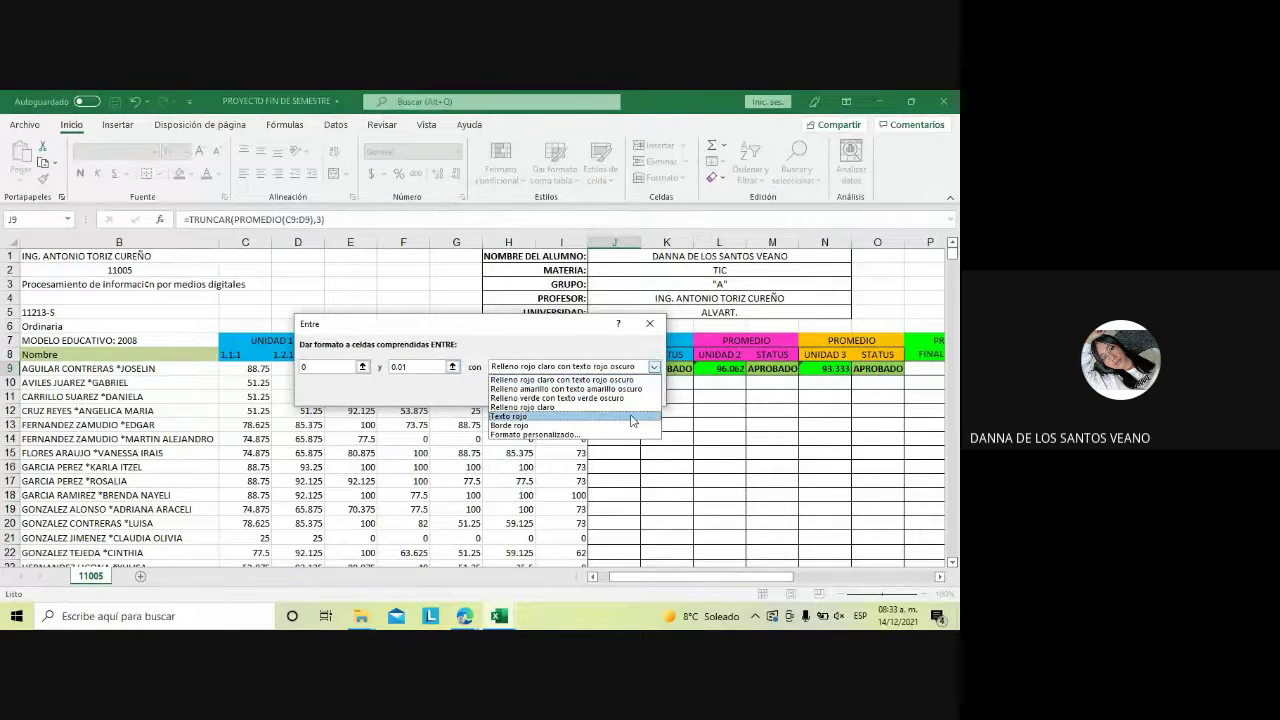
{"action": "left_click", "coordinate": [621, 434]}
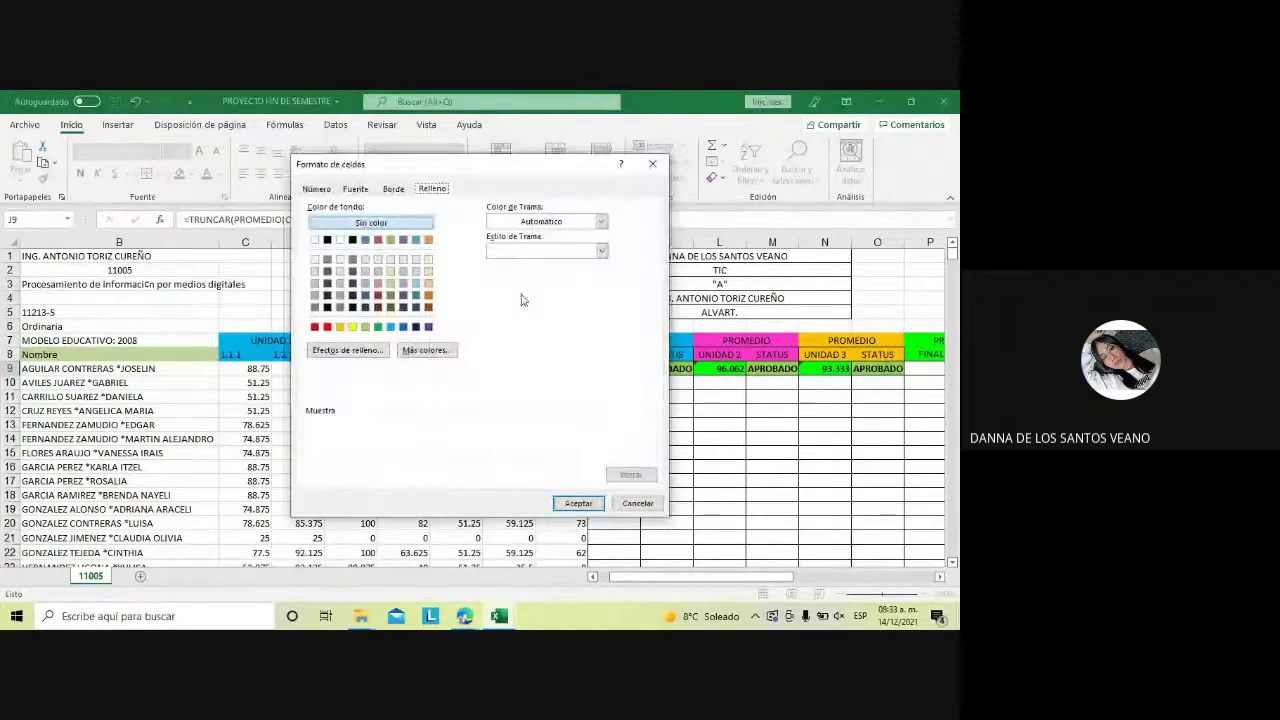
Give the 0–0.01 format a white fill and white font, then close the rule without applying it
{"action": "left_click", "coordinate": [315, 240]}
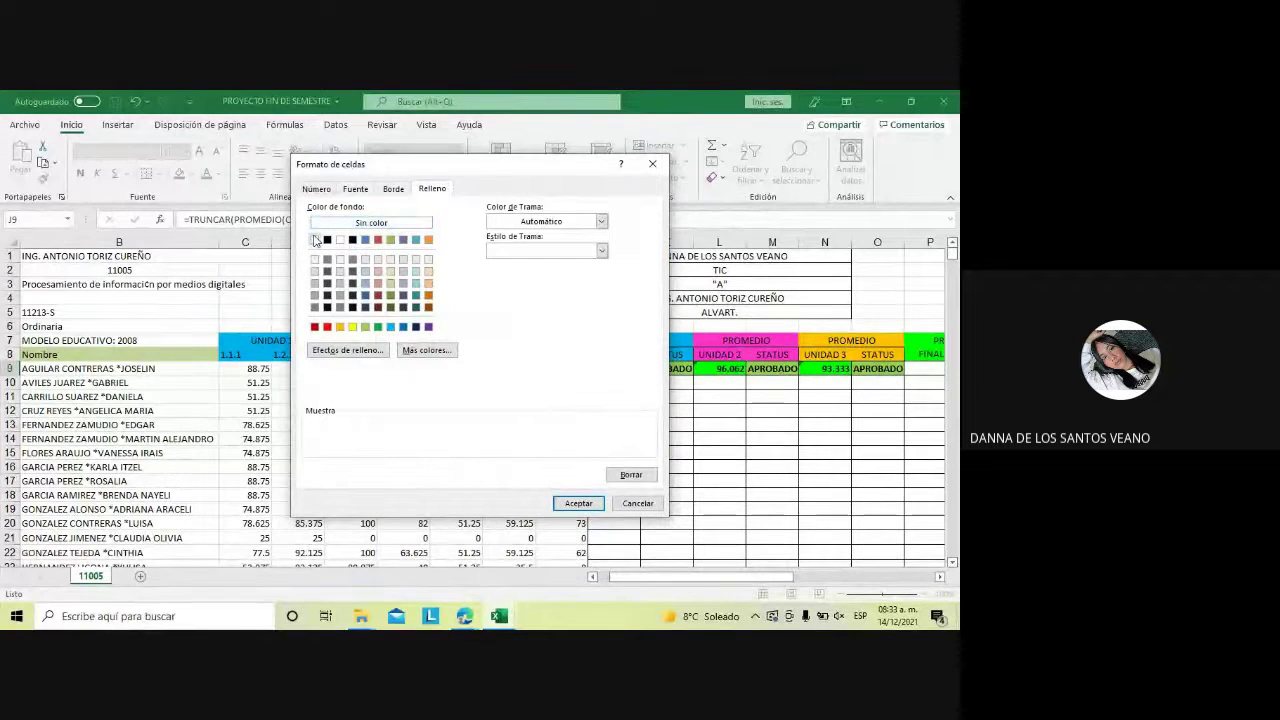
{"action": "left_click", "coordinate": [356, 189]}
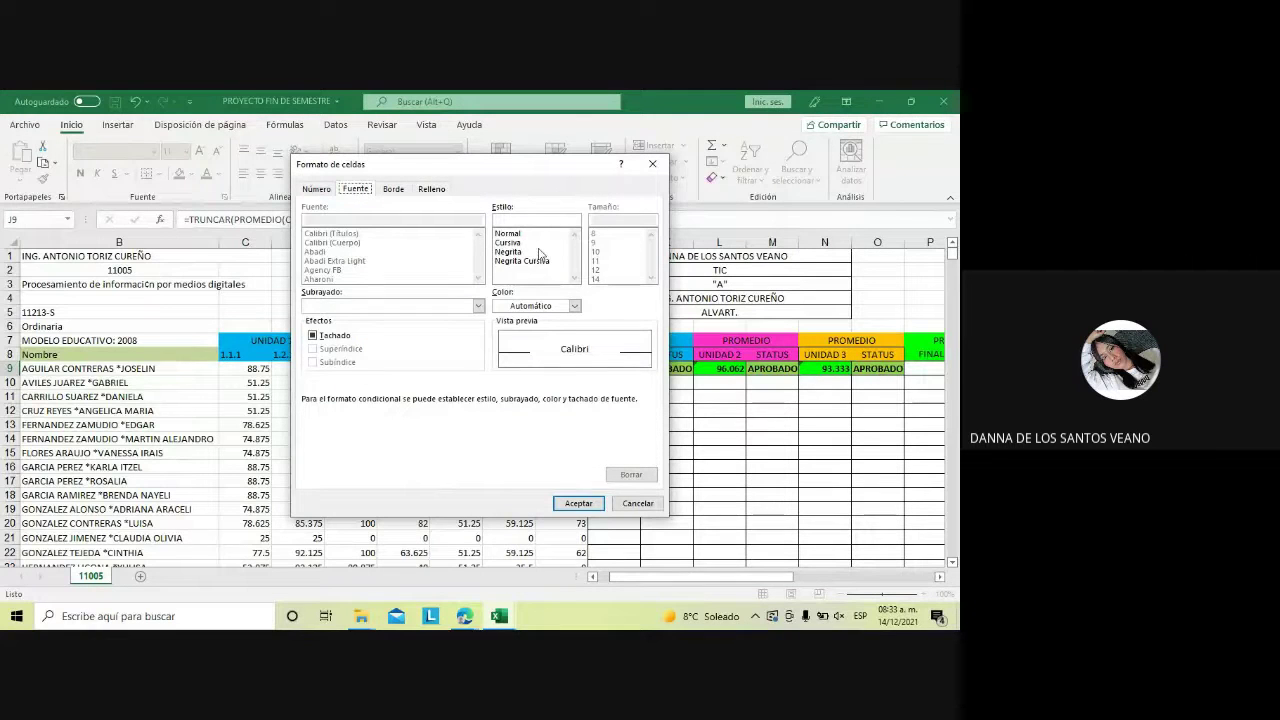
{"action": "left_click", "coordinate": [574, 305]}
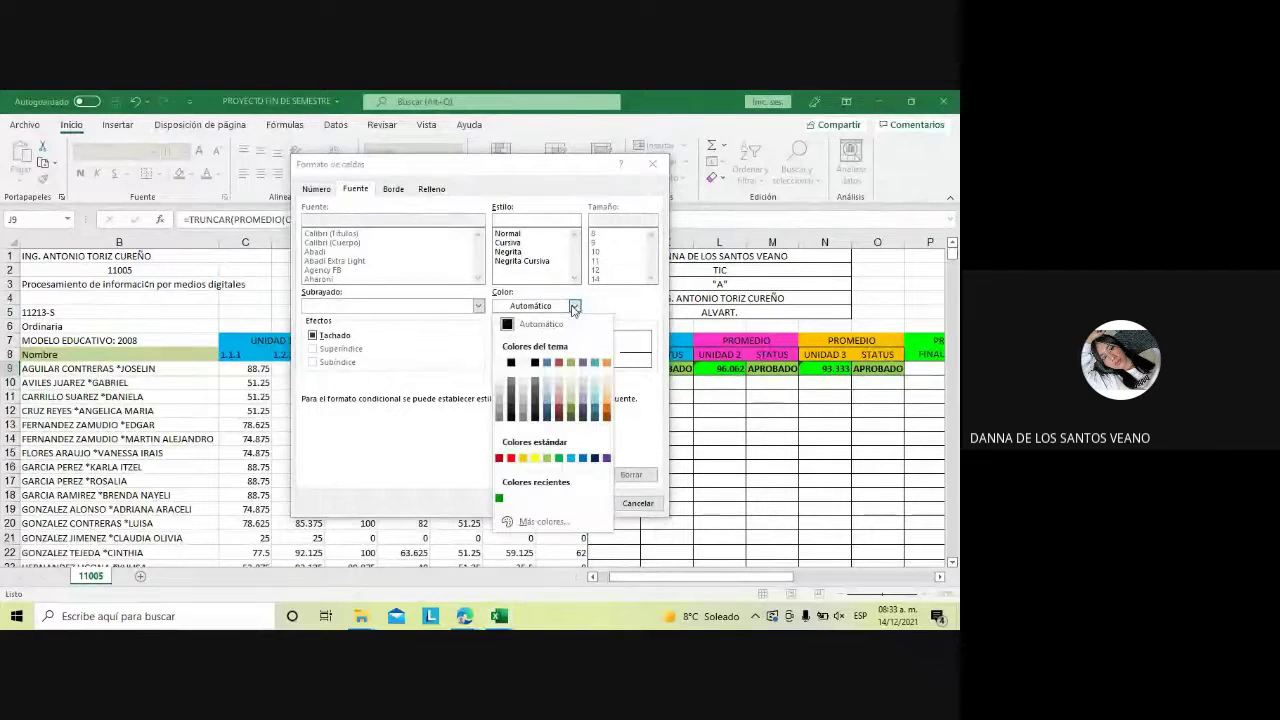
{"action": "left_click", "coordinate": [510, 361]}
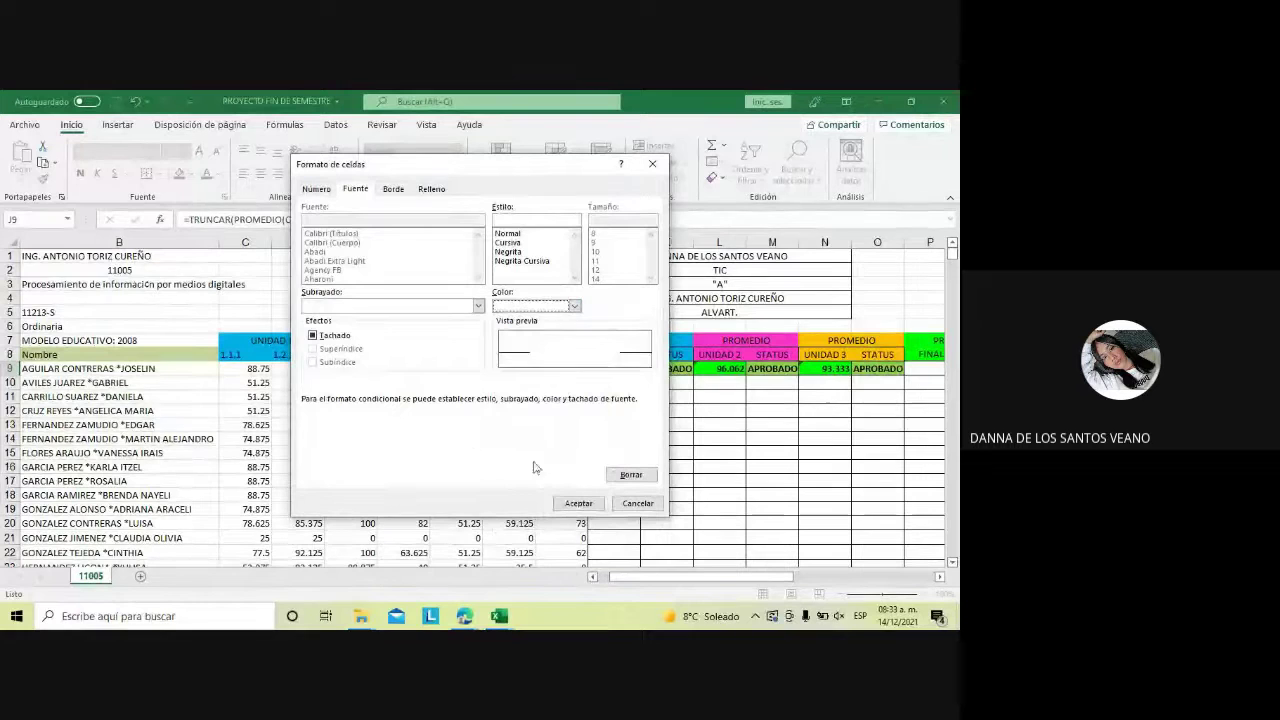
{"action": "left_click", "coordinate": [578, 503]}
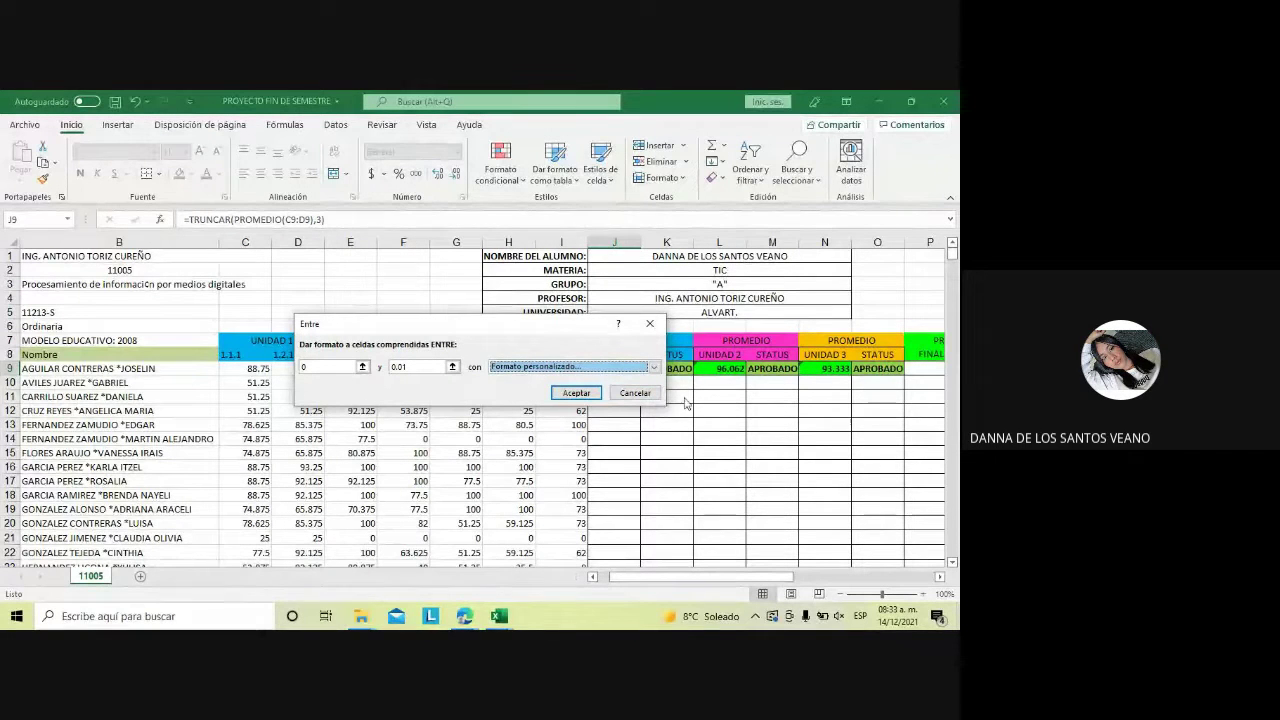
{"action": "left_click", "coordinate": [647, 328]}
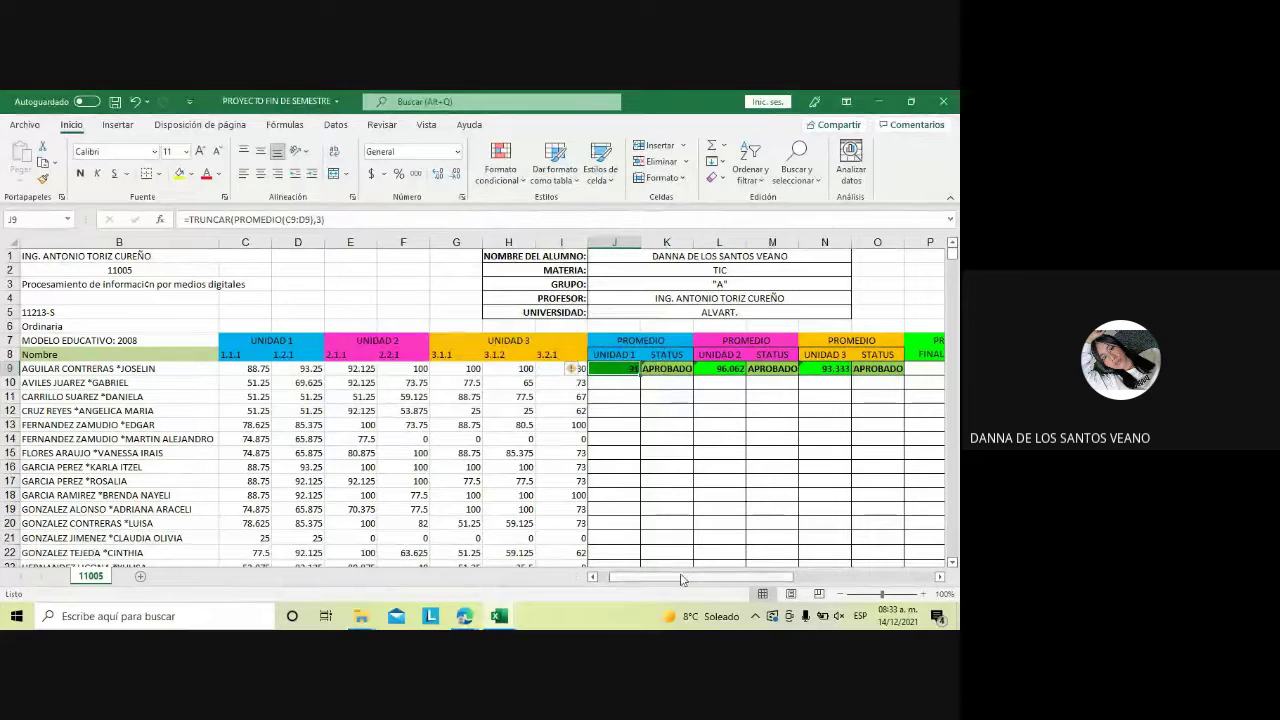
Copy the Unit 3 average and status N9:O9 into P9:Q9, showing 85.5 APROBADO
{"action": "left_click_drag", "start_coordinate": [682, 580], "coordinate": [693, 580]}
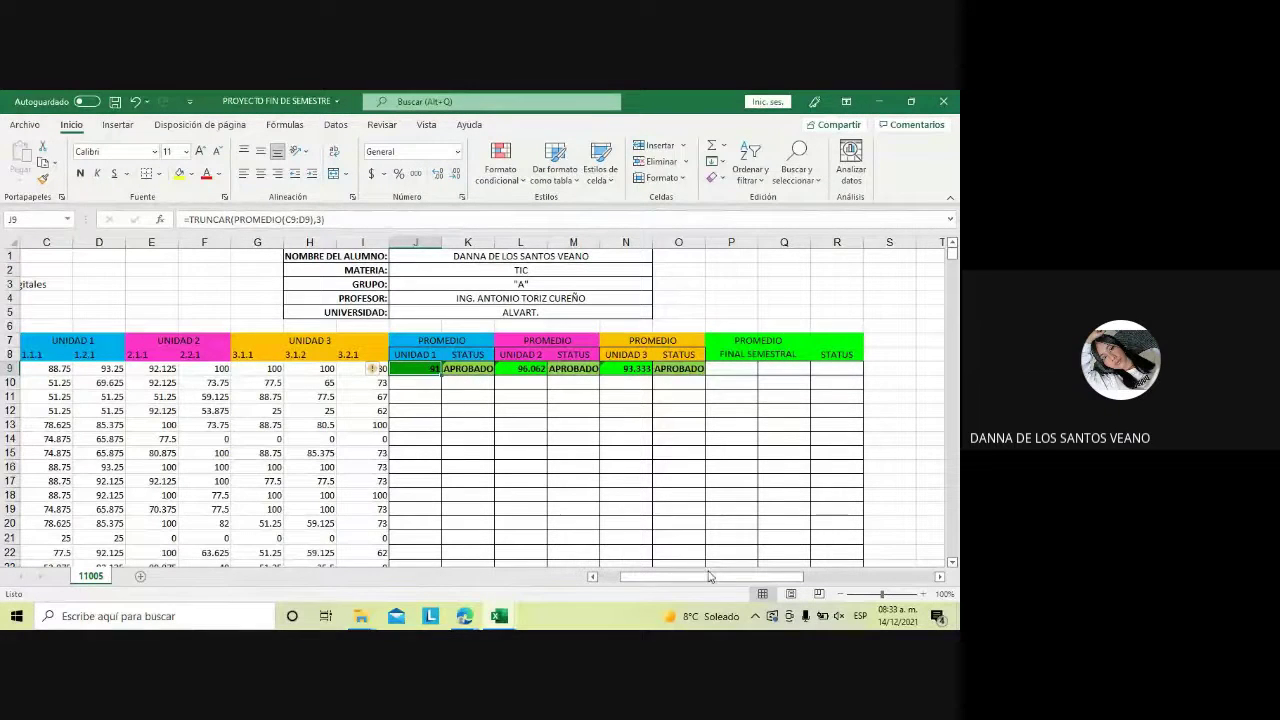
{"action": "left_click_drag", "start_coordinate": [709, 576], "coordinate": [728, 582]}
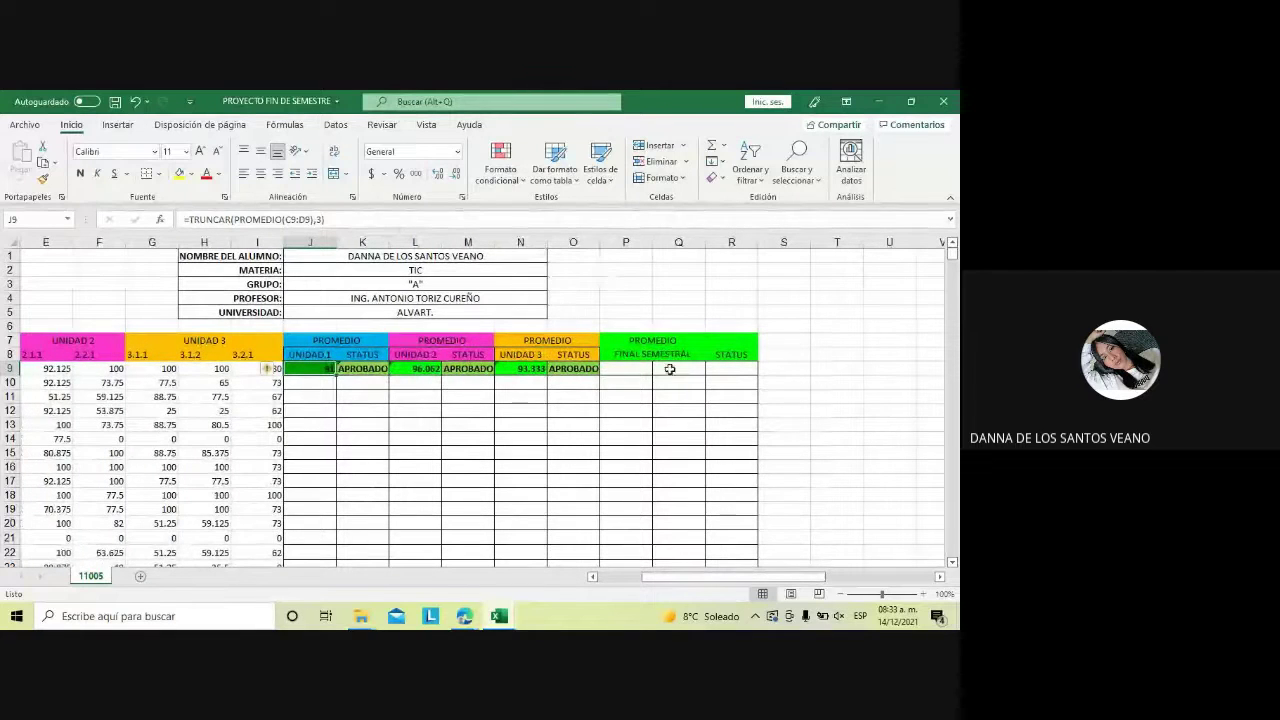
{"action": "left_click", "coordinate": [625, 369]}
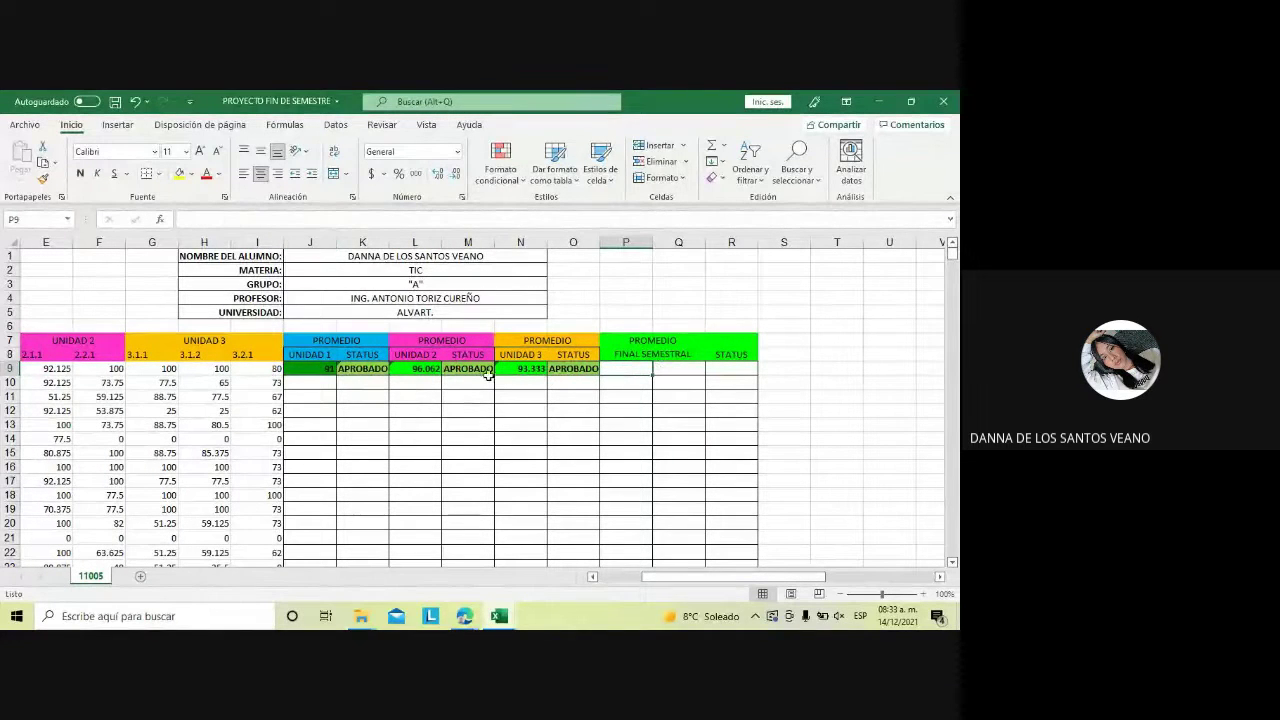
{"action": "left_click_drag", "start_coordinate": [503, 369], "coordinate": [580, 378]}
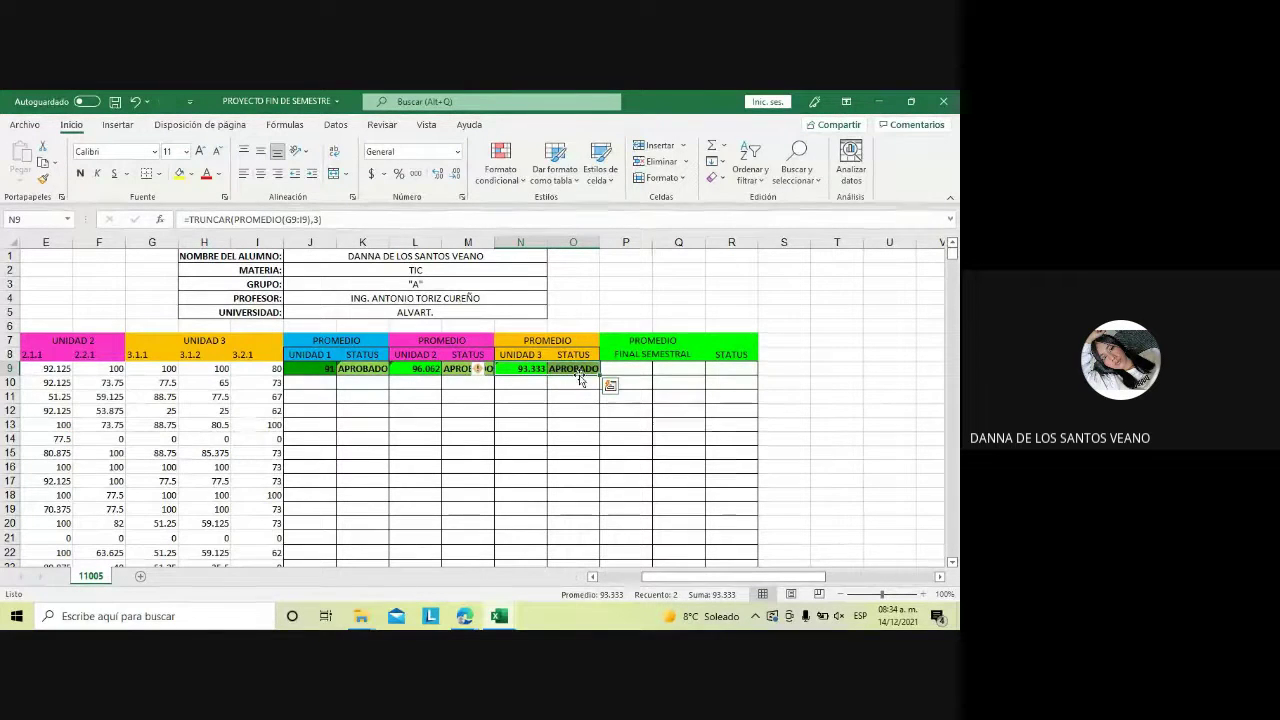
{"action": "key", "text": "ctrl+c"}
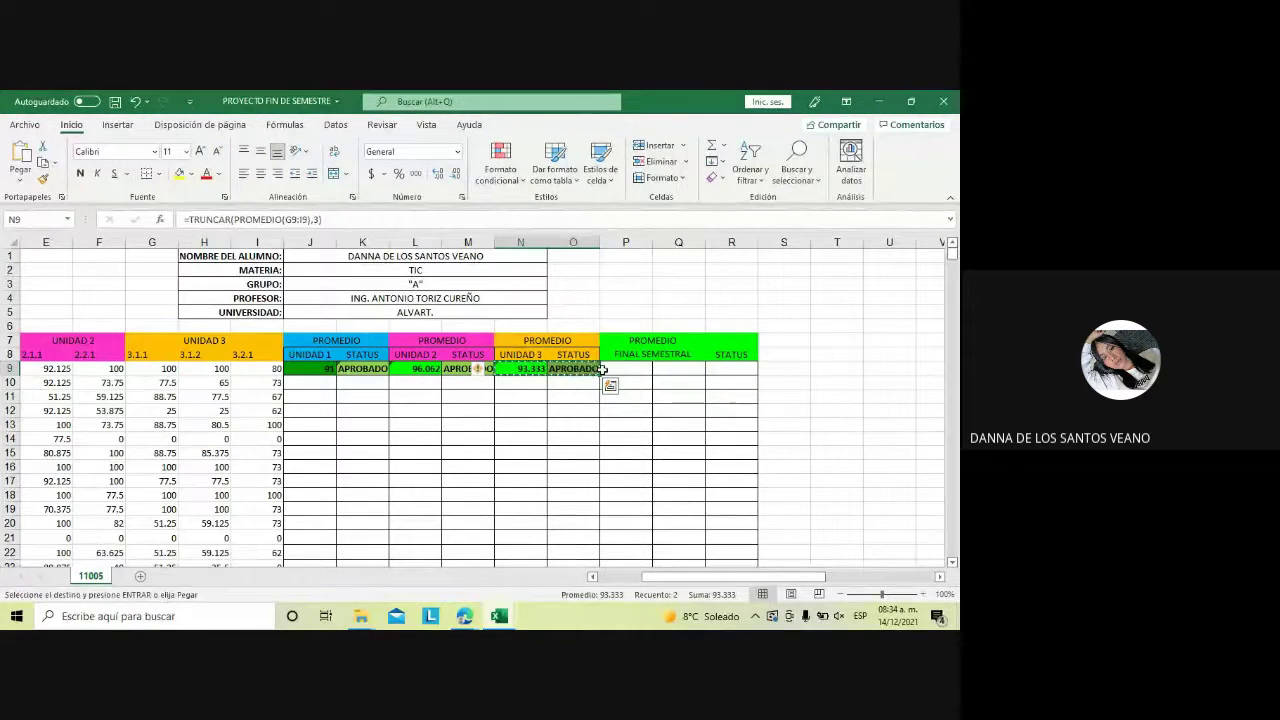
{"action": "left_click", "coordinate": [604, 369]}
{"action": "key", "text": "ctrl+v"}
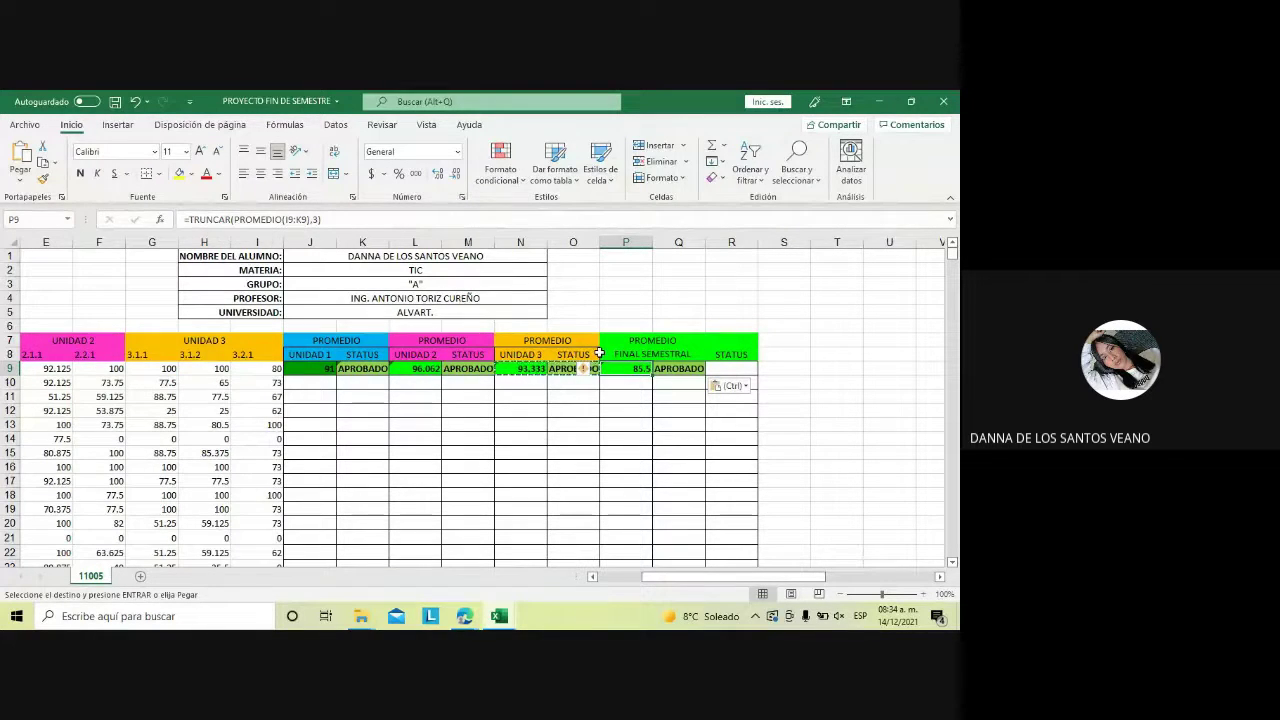
{"action": "left_click", "coordinate": [623, 387]}
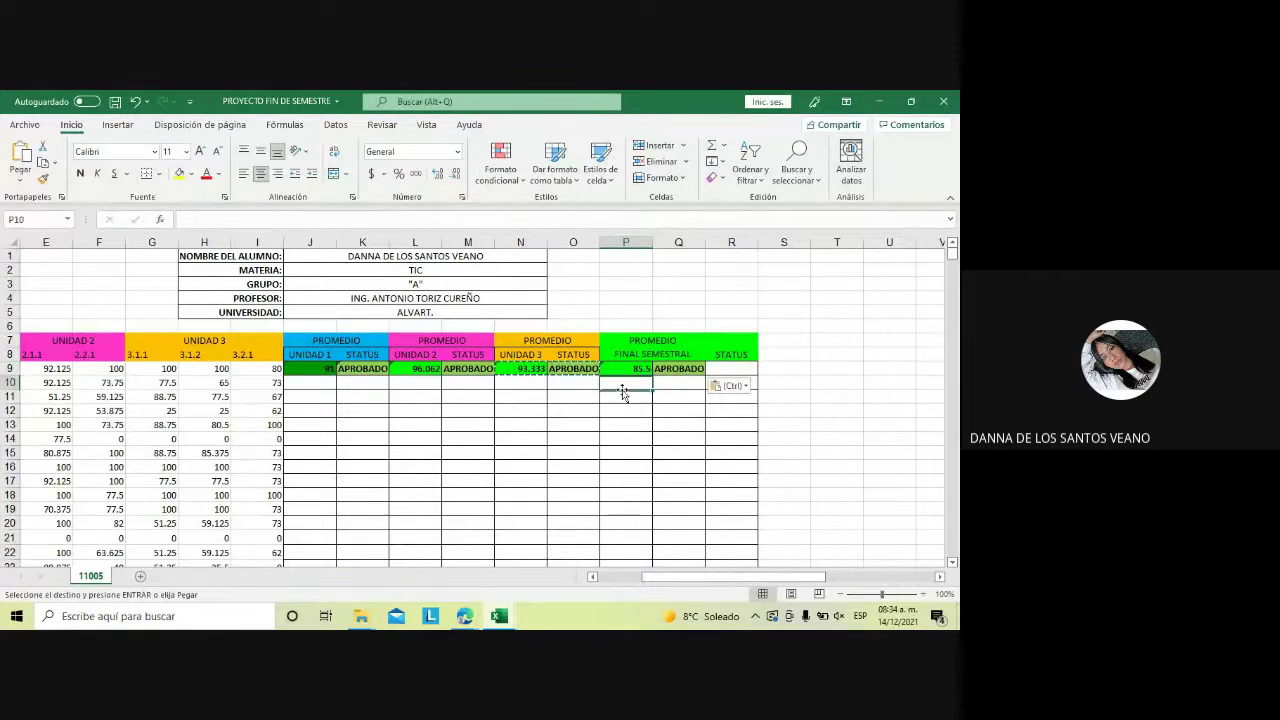
{"action": "double_click", "coordinate": [614, 397]}
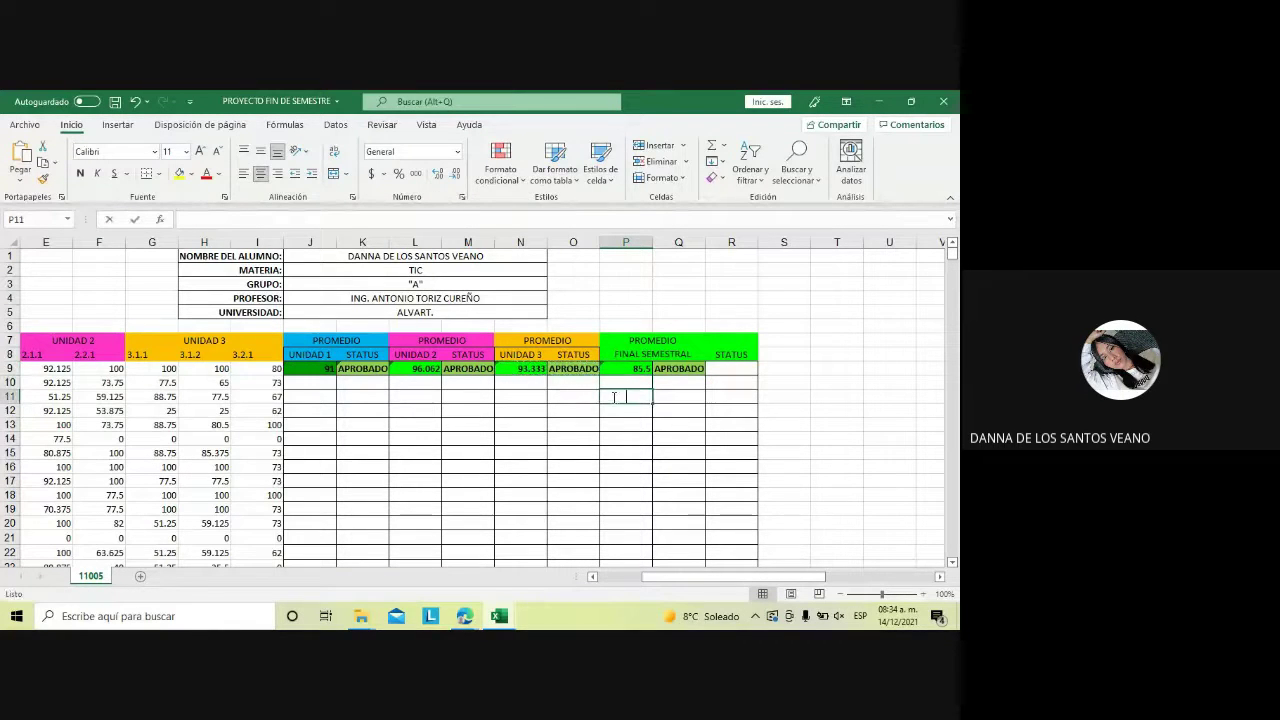
{"action": "left_click", "coordinate": [615, 369]}
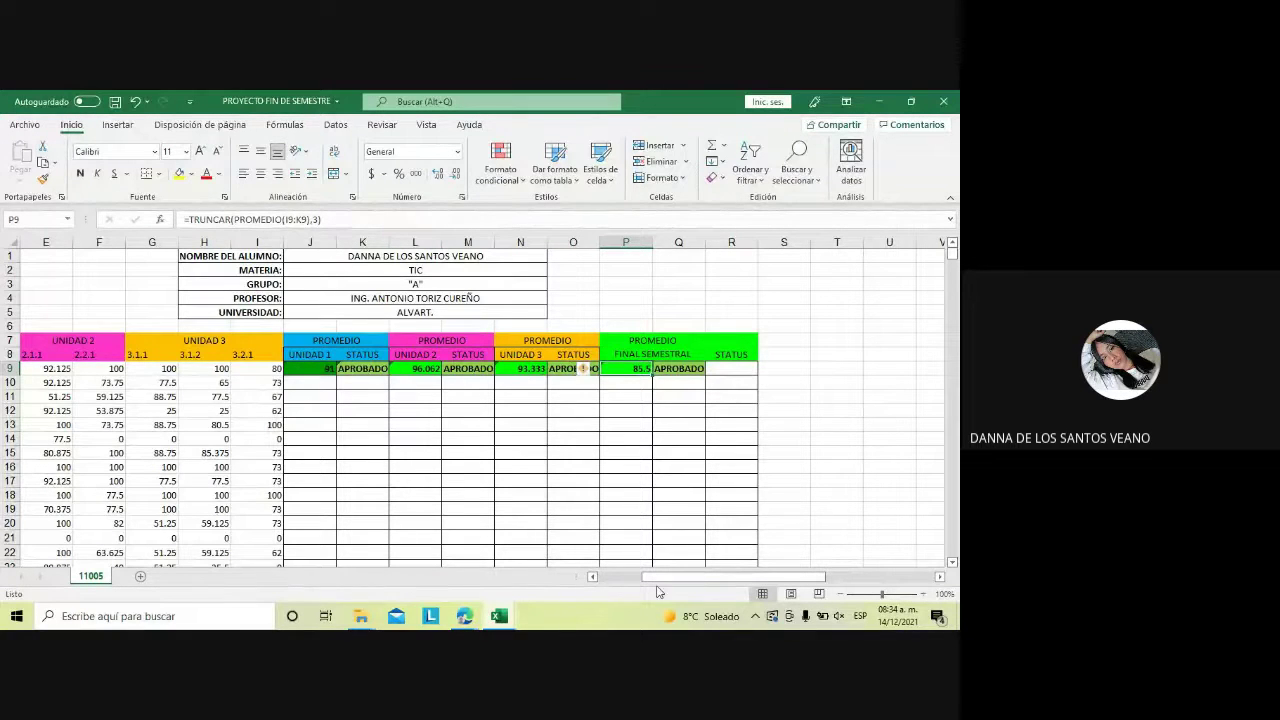
{"action": "left_click_drag", "start_coordinate": [660, 582], "coordinate": [640, 584]}
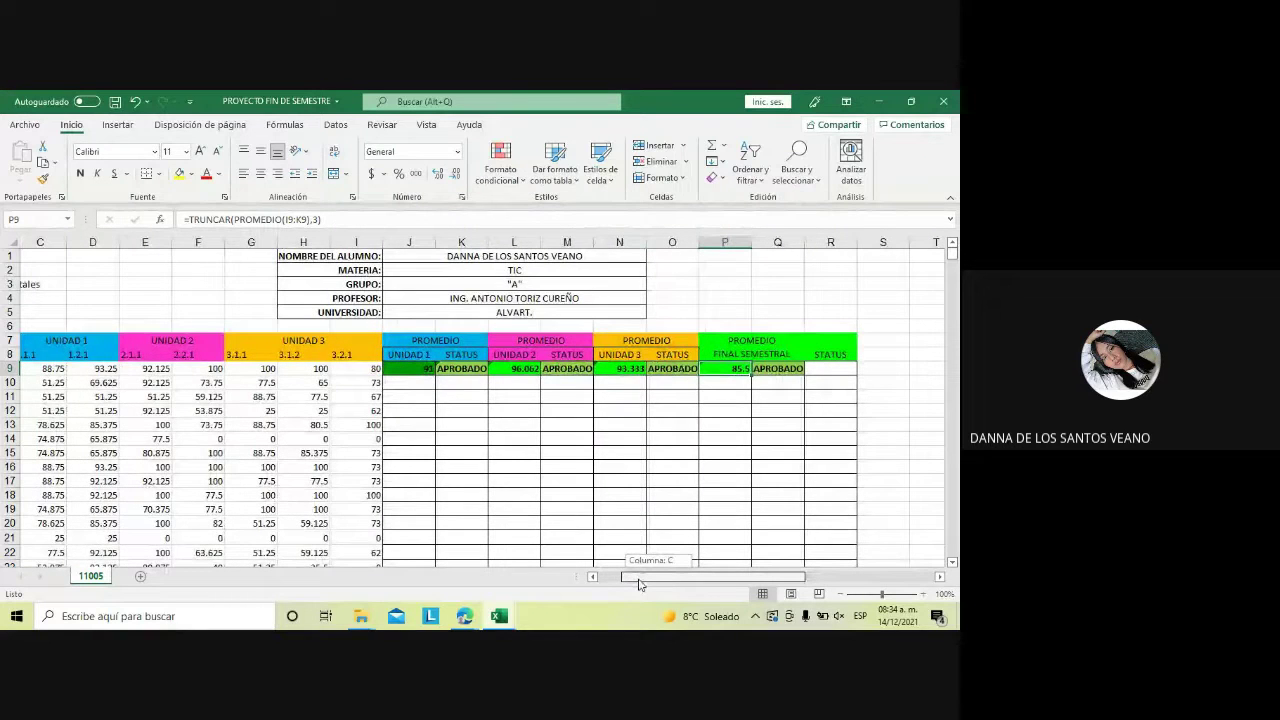
{"action": "left_click_drag", "start_coordinate": [640, 584], "coordinate": [638, 584]}
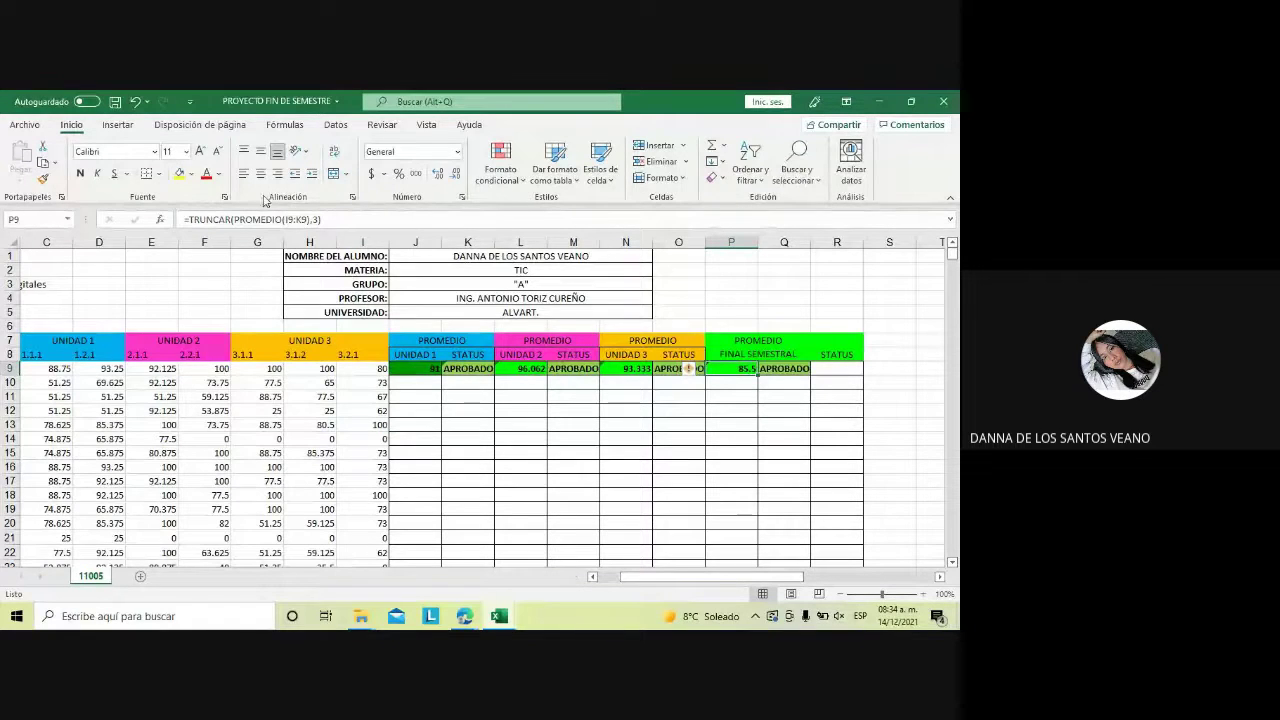
Change P9's formula to average J9, L9 and N9, giving a final average of 93.465
{"action": "left_click", "coordinate": [288, 219]}
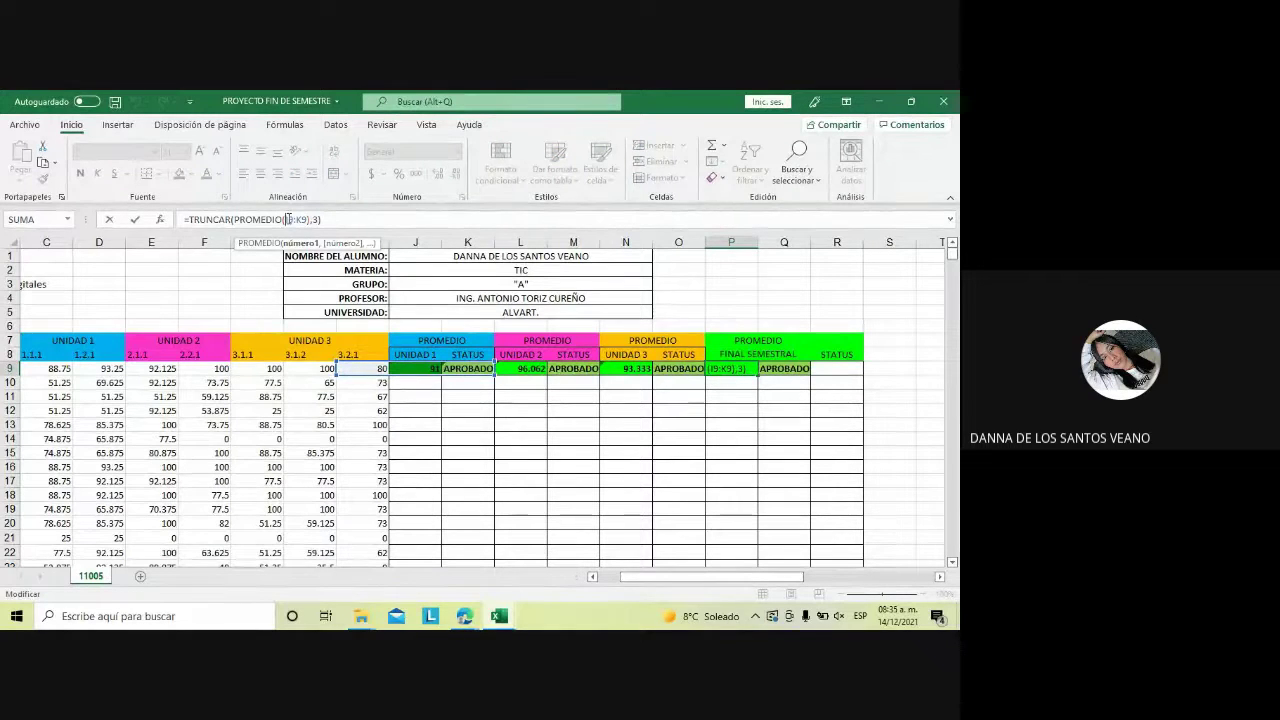
{"action": "type", "text": "J"}
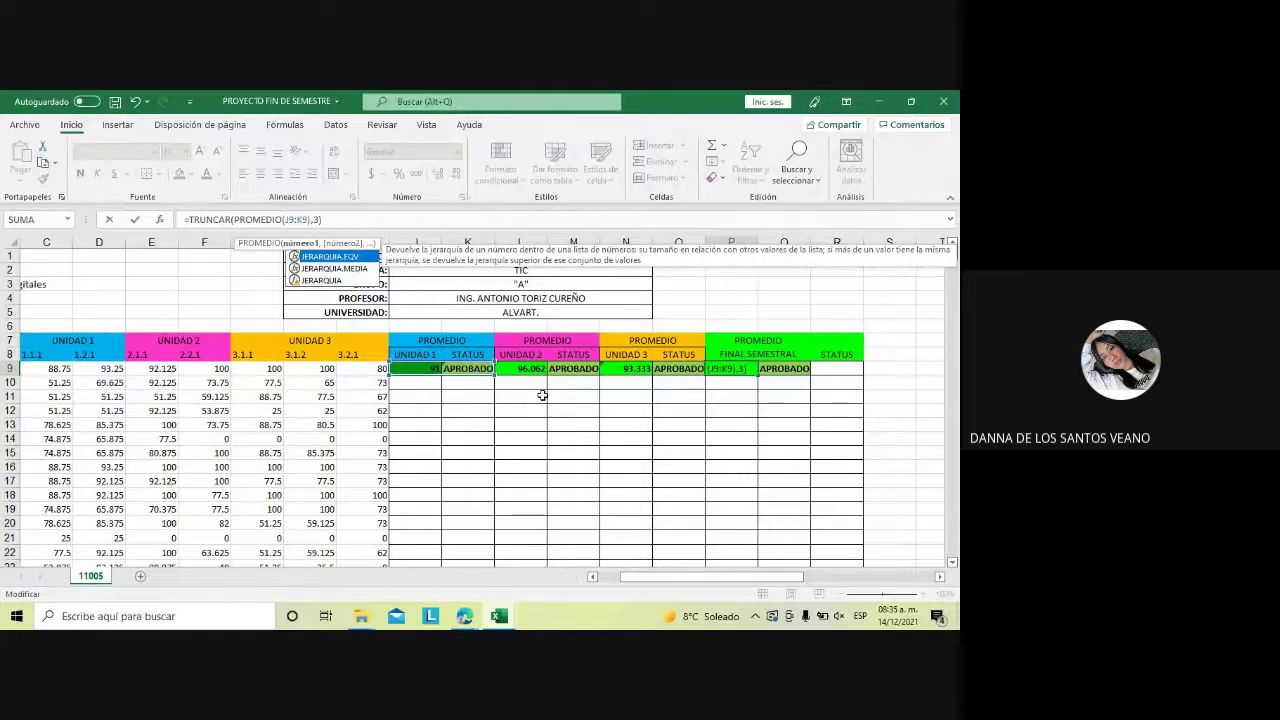
{"action": "left_click", "coordinate": [299, 219]}
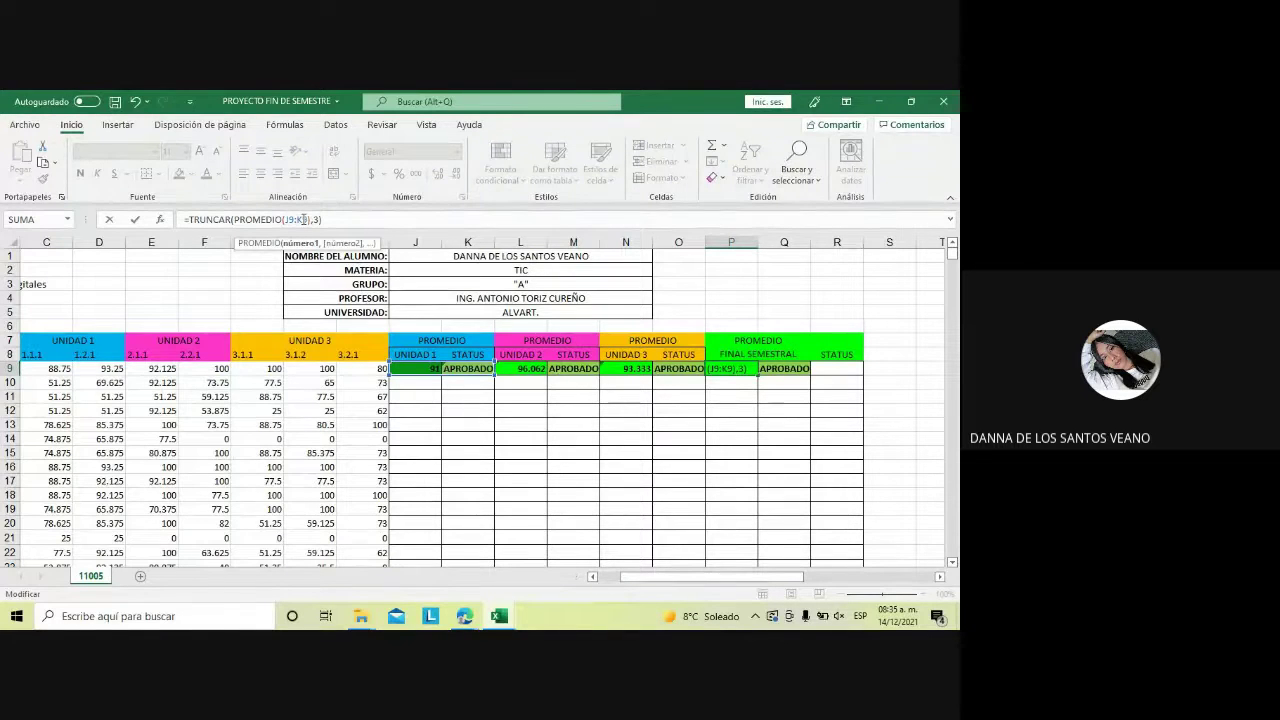
{"action": "key", "text": "BackSpace"}
{"action": "type", "text": "L"}
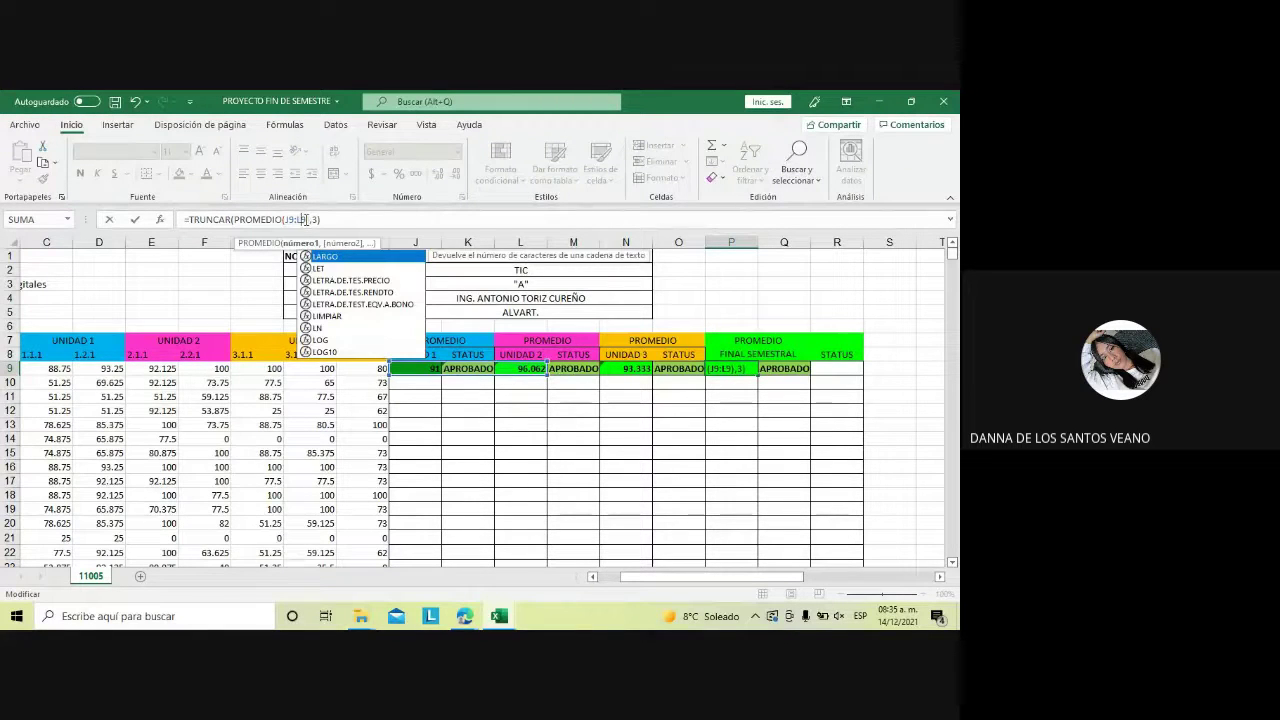
{"action": "type", "text": "9)"}
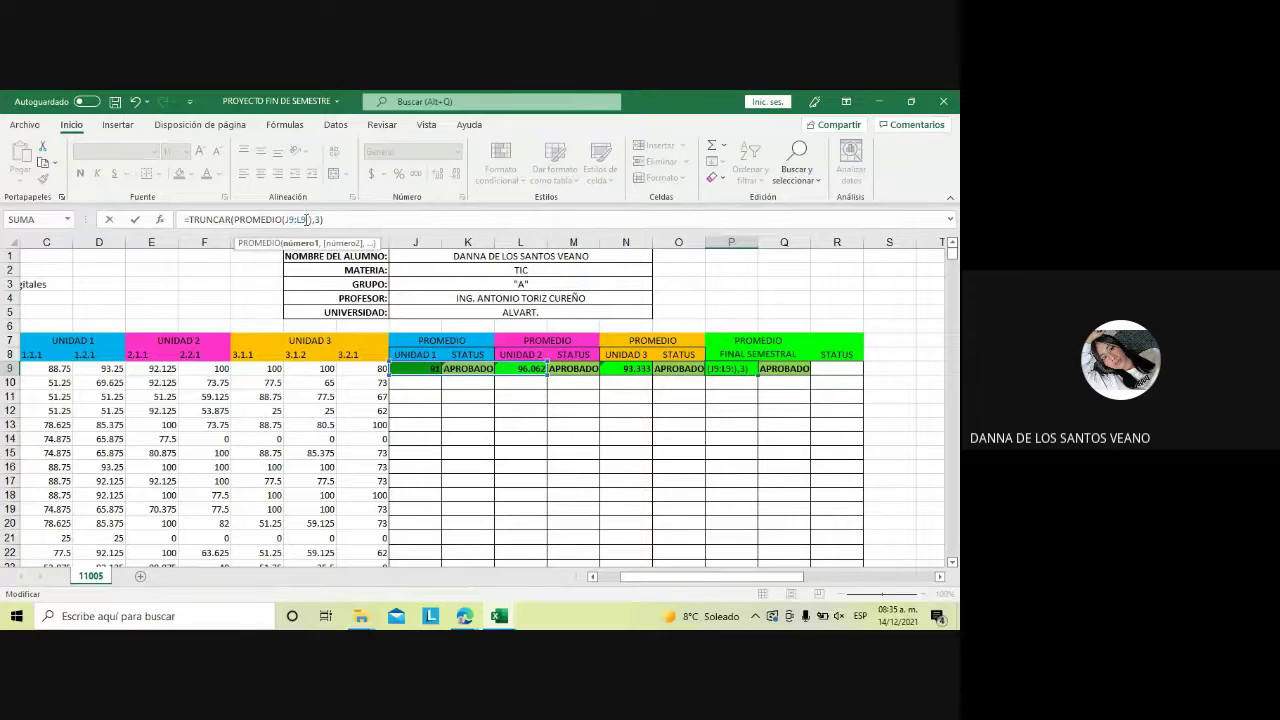
{"action": "type", "text": "N9"}
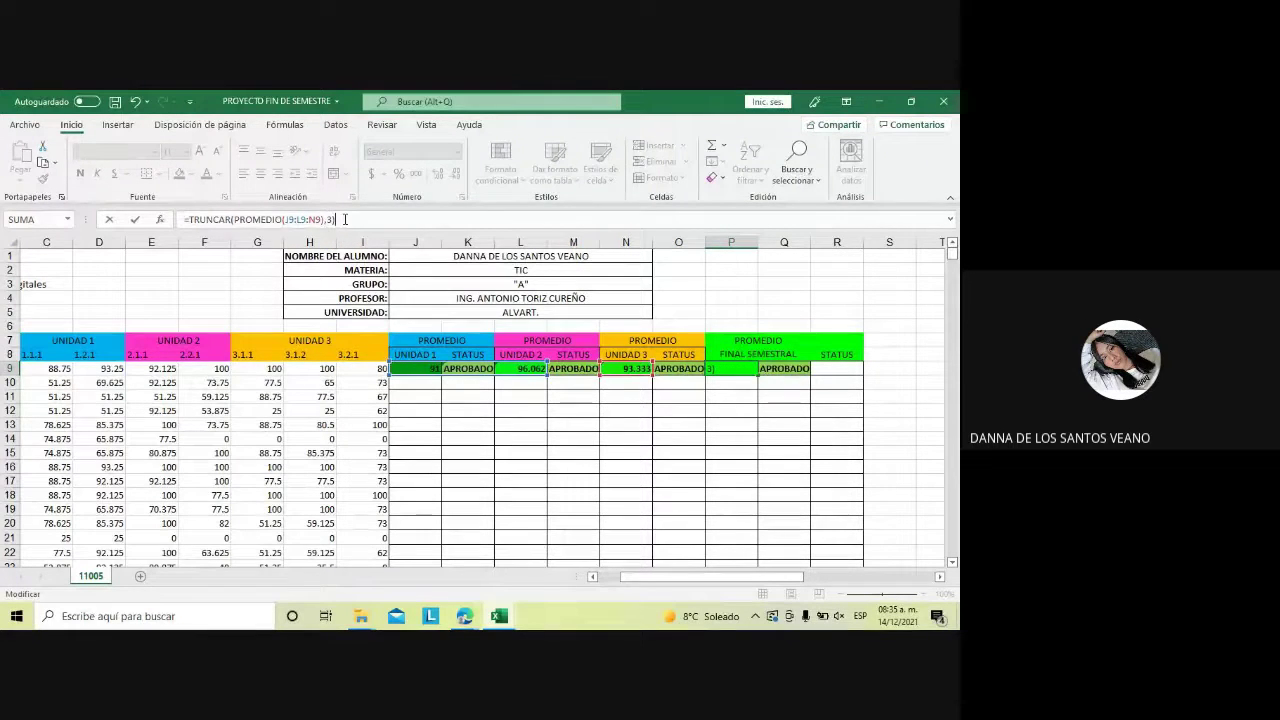
{"action": "key", "text": "Return"}
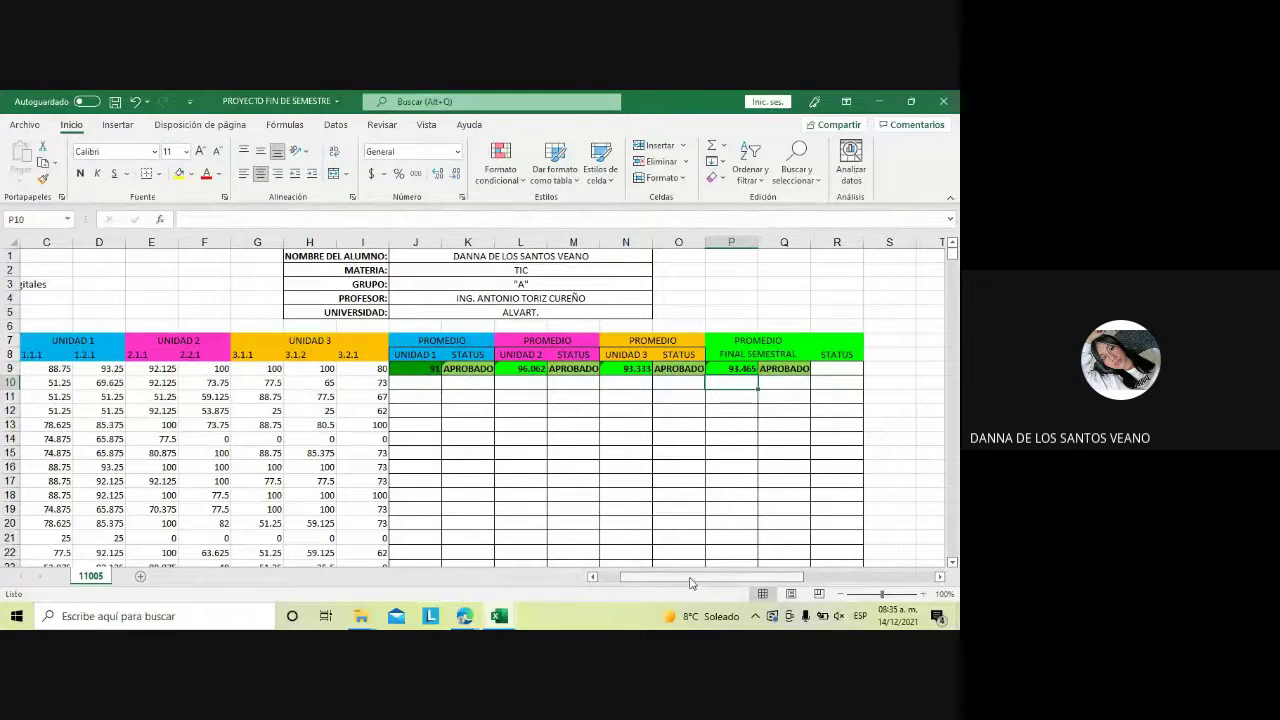
{"action": "left_click_drag", "start_coordinate": [690, 583], "coordinate": [711, 583]}
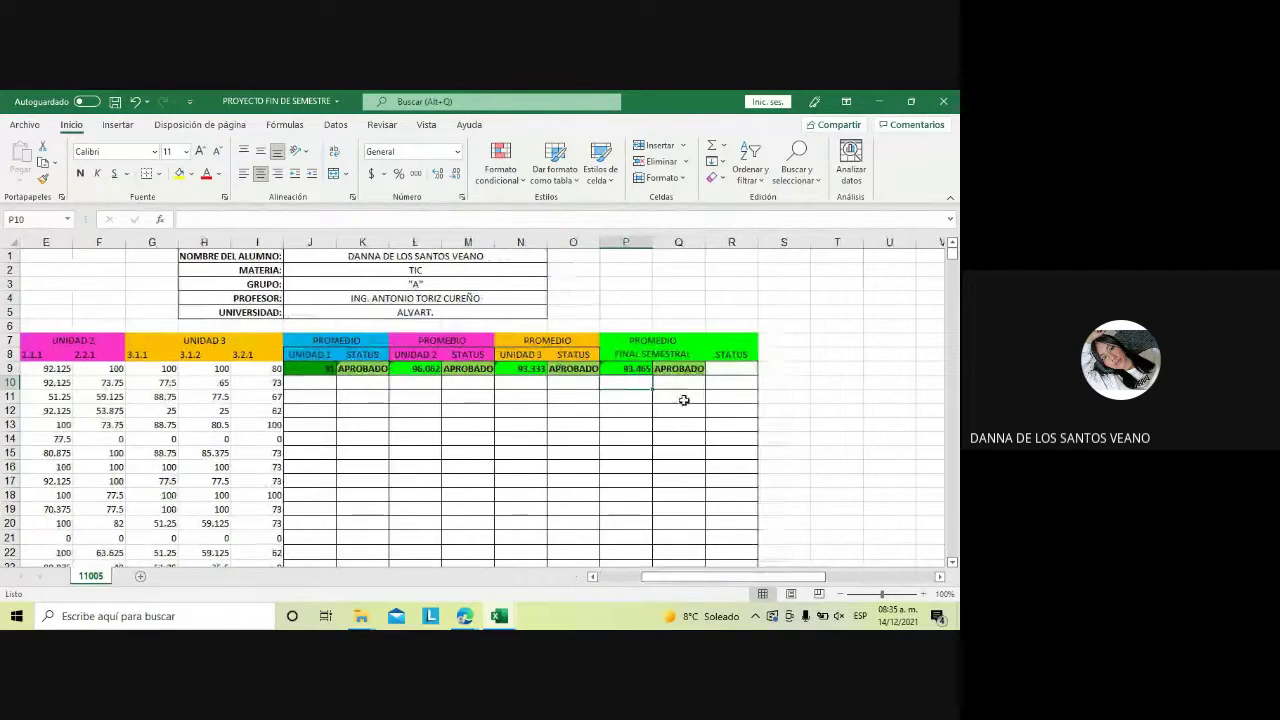
{"action": "left_click", "coordinate": [682, 371]}
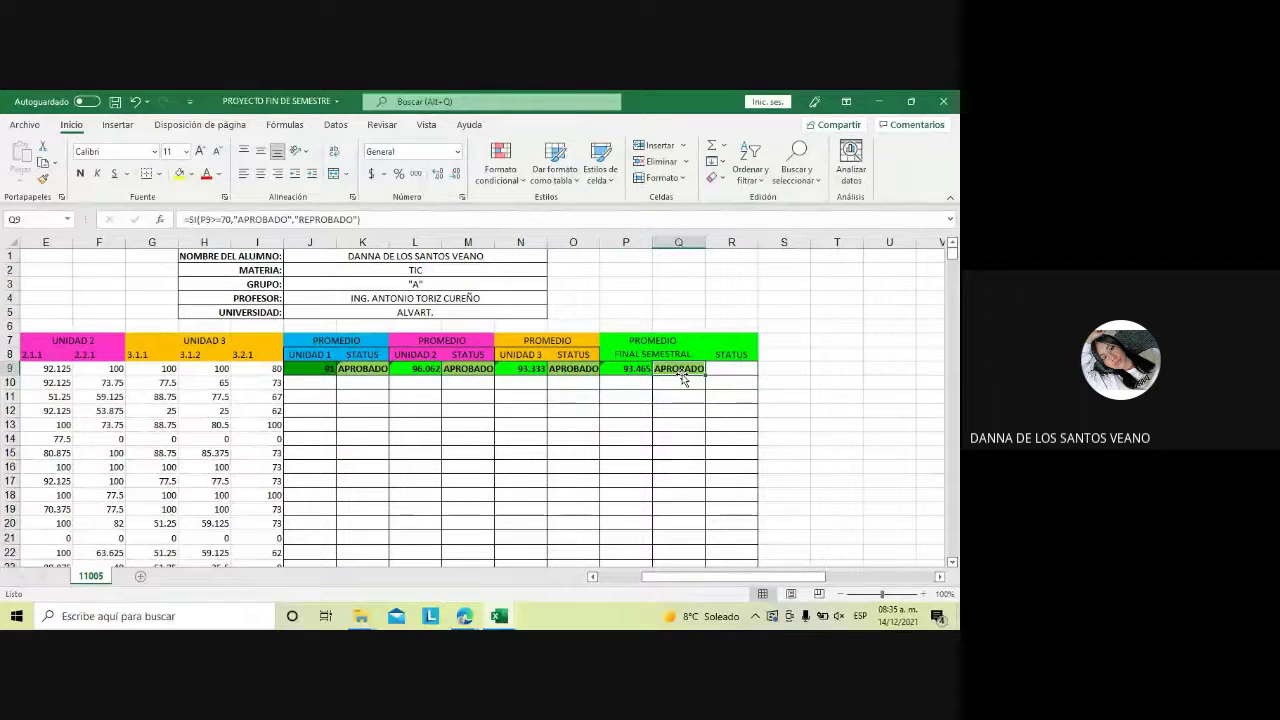
Clear Q9 and merge and centre P9:Q9 into one final-average cell showing 93.465
{"action": "key", "text": "BackSpace"}
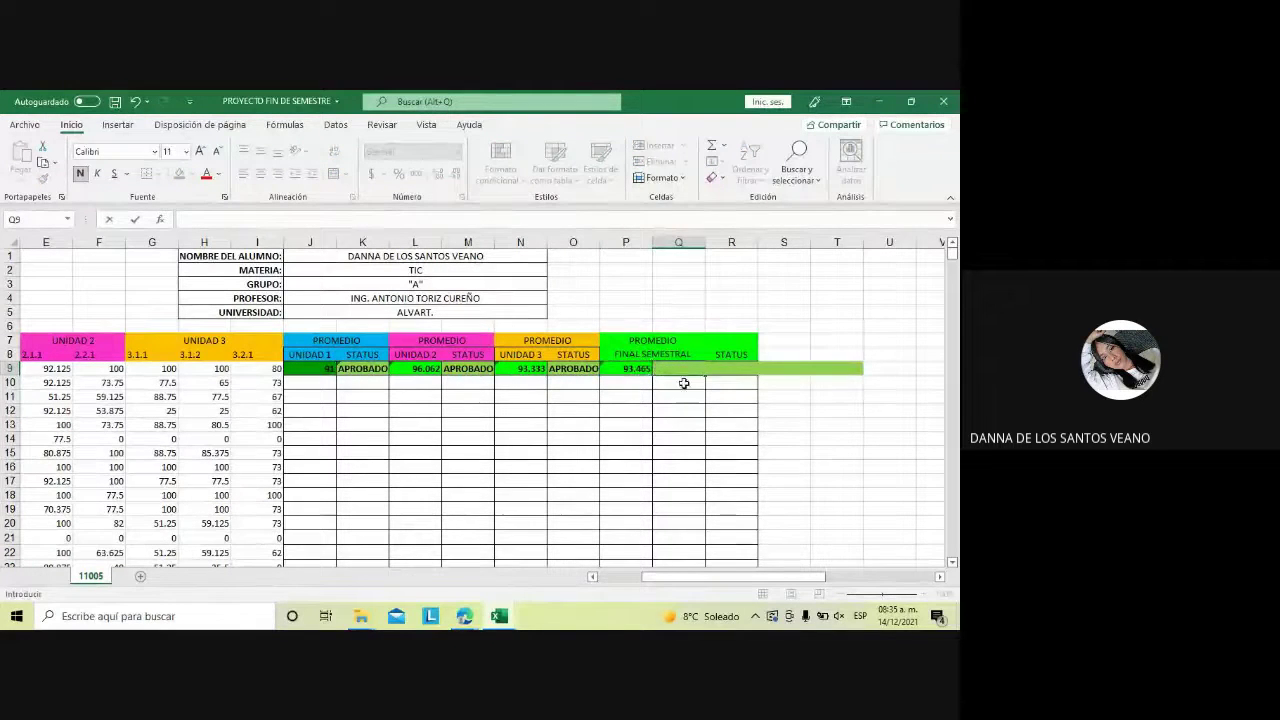
{"action": "key", "text": "Return"}
{"action": "left_click", "coordinate": [629, 370]}
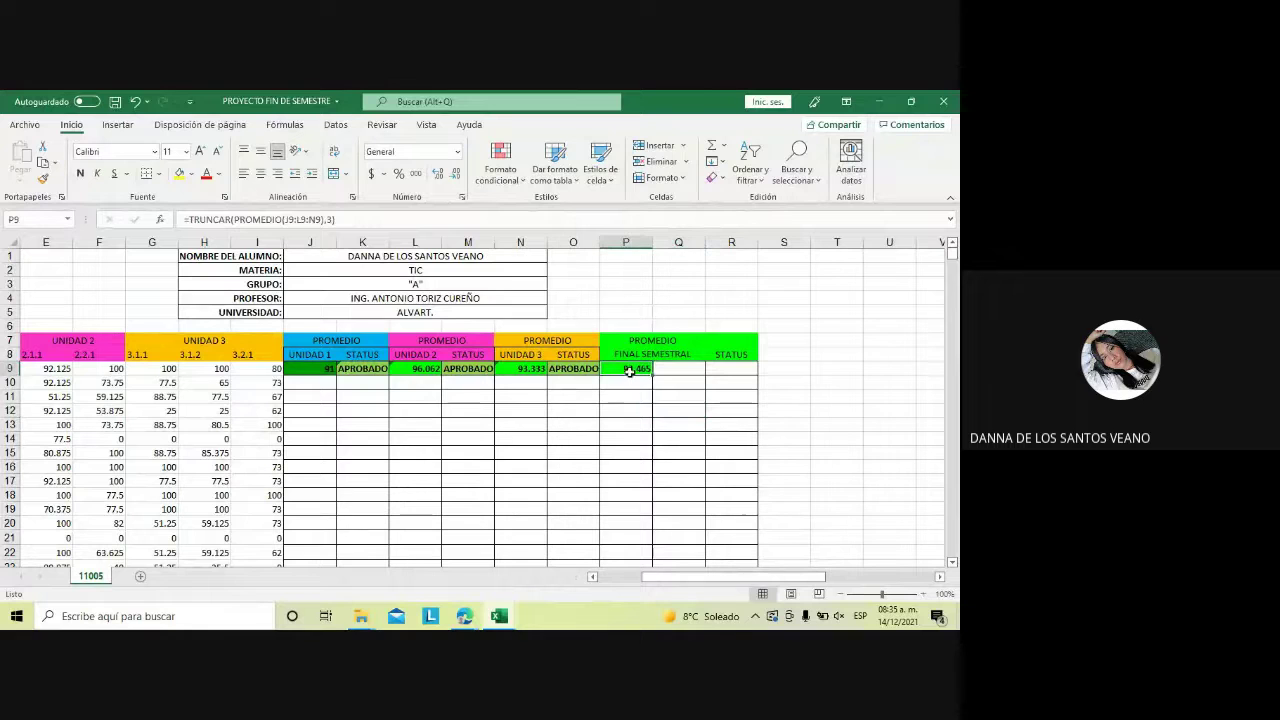
{"action": "left_click_drag", "start_coordinate": [652, 375], "coordinate": [700, 372]}
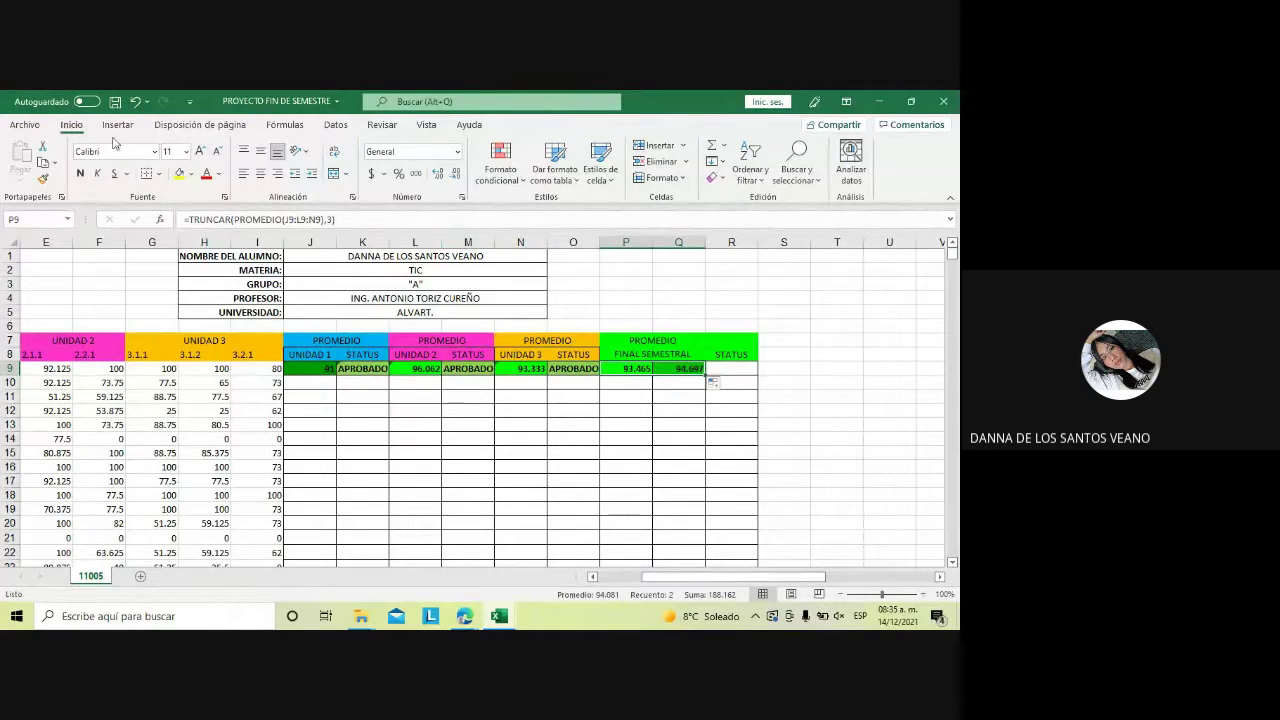
{"action": "left_click", "coordinate": [346, 175]}
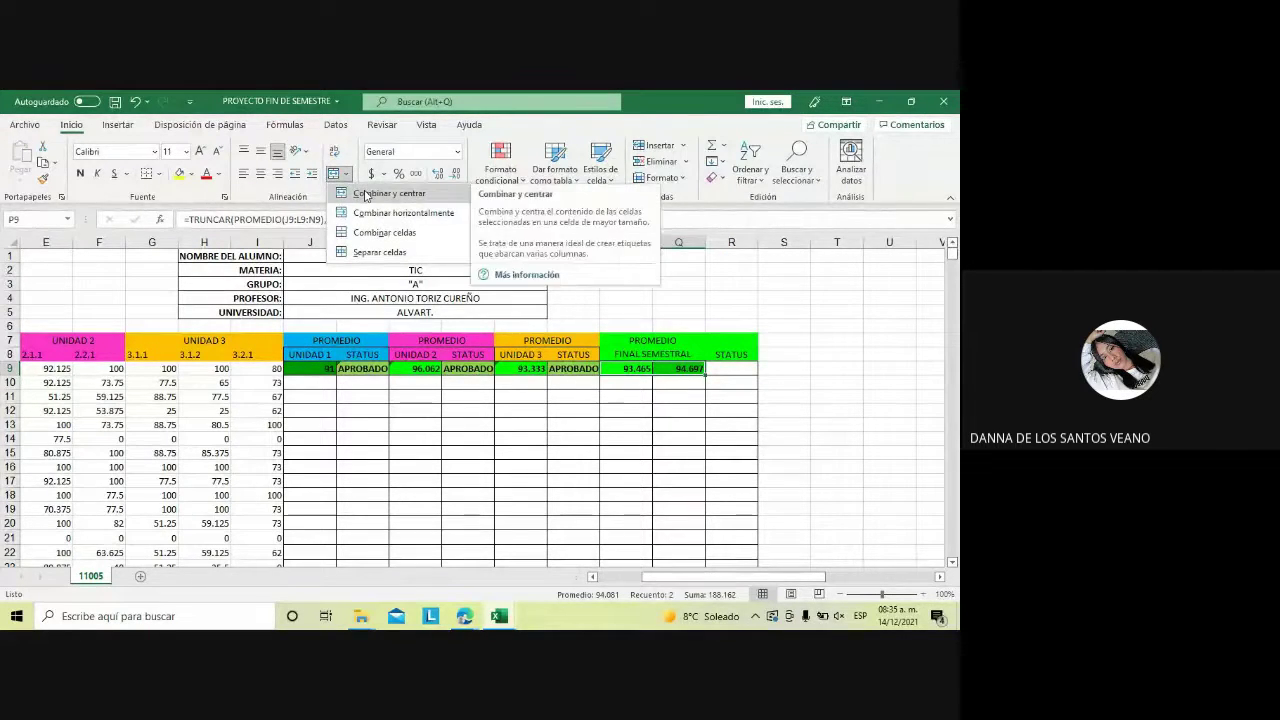
{"action": "left_click", "coordinate": [366, 195]}
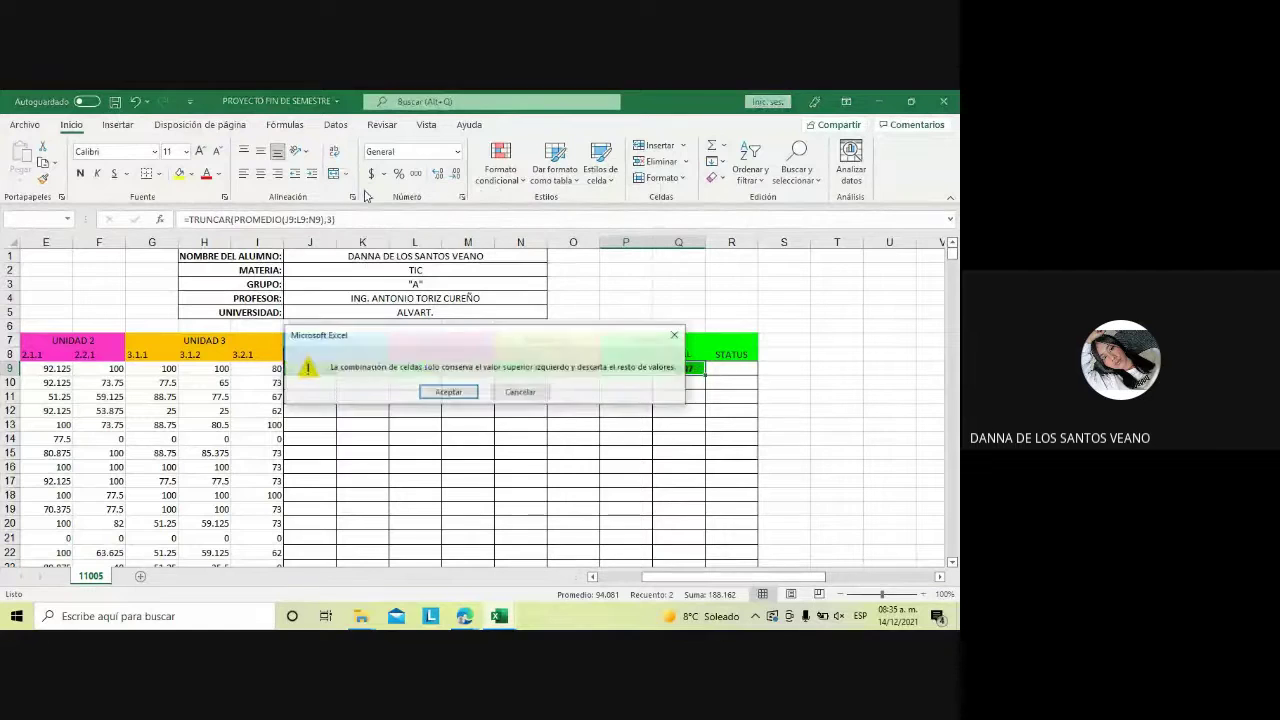
{"action": "left_click", "coordinate": [444, 393]}
{"action": "left_click", "coordinate": [608, 423]}
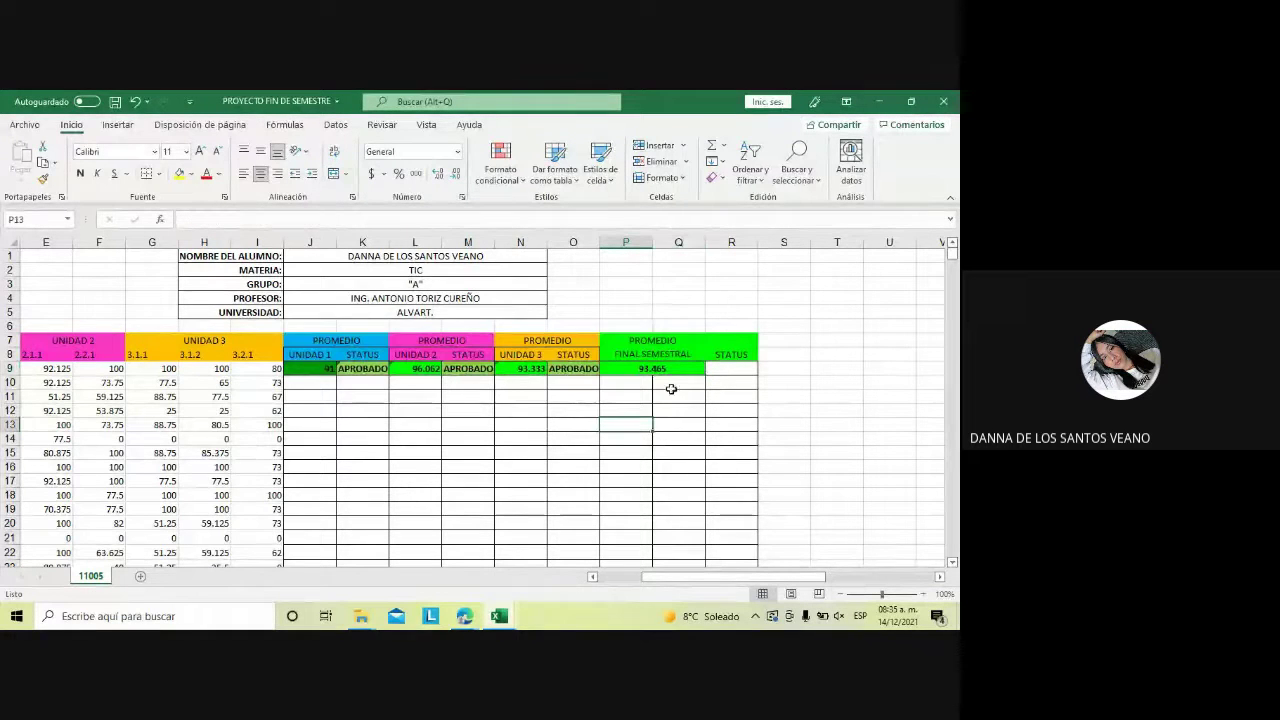
Copy O9's status formula into R9 and point its condition at P9, showing APROBADO
{"action": "left_click", "coordinate": [552, 371]}
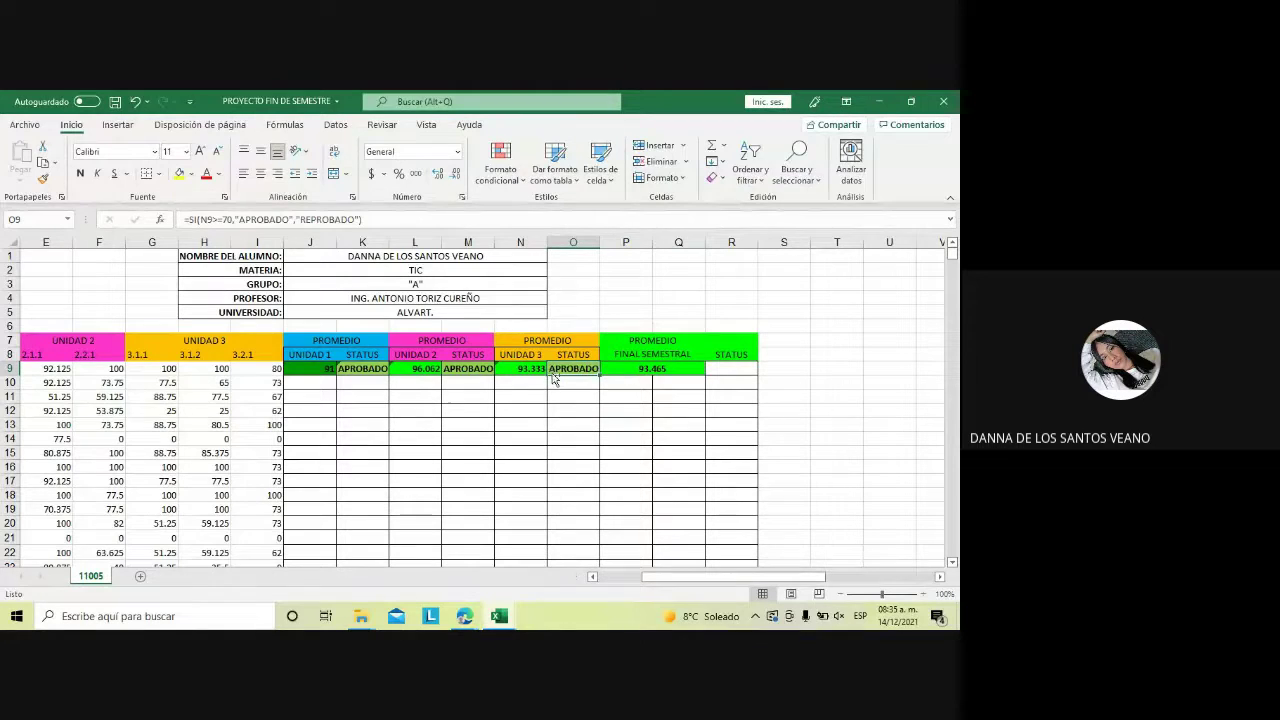
{"action": "key", "text": "ctrl+c"}
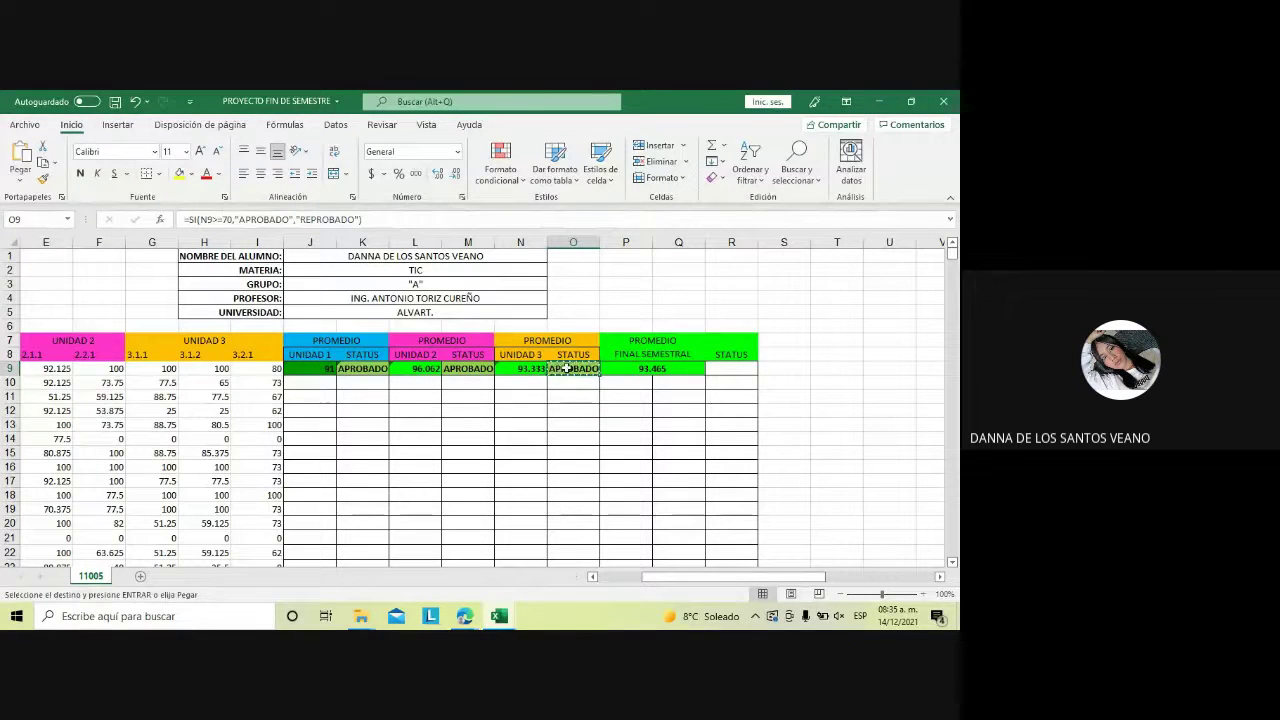
{"action": "left_click", "coordinate": [745, 376]}
{"action": "key", "text": "ctrl+v"}
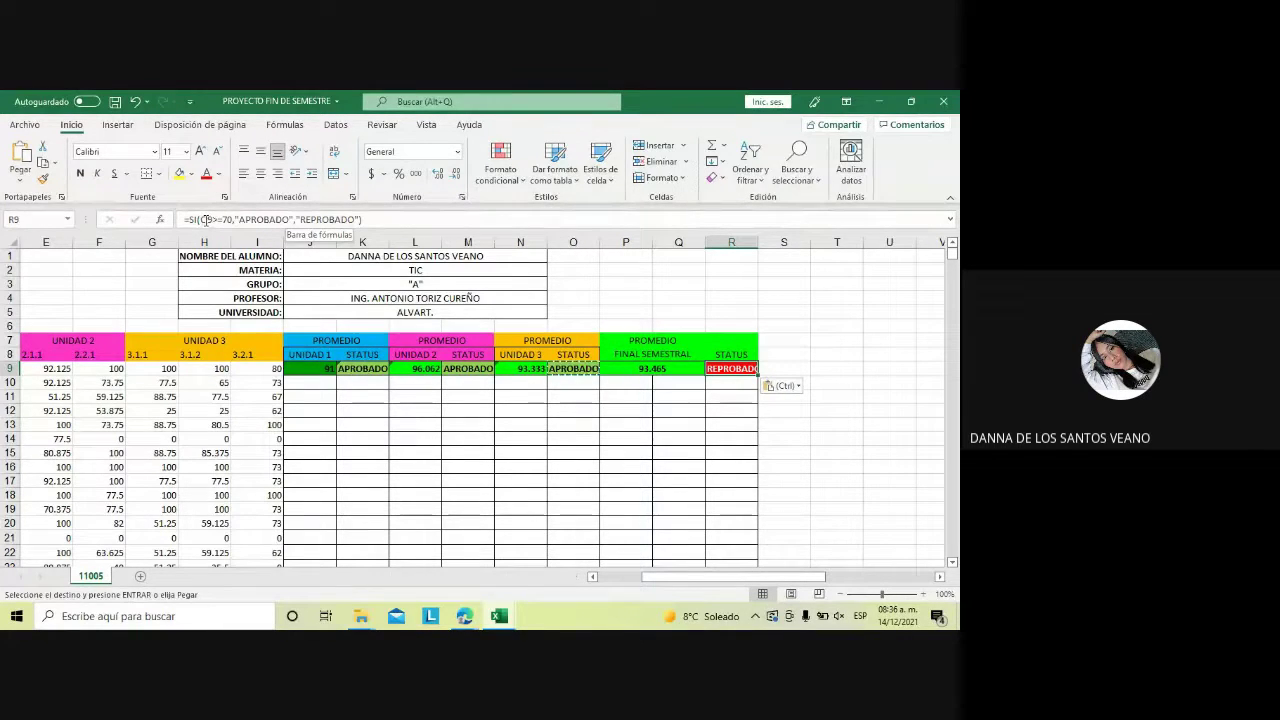
{"action": "left_click", "coordinate": [206, 219]}
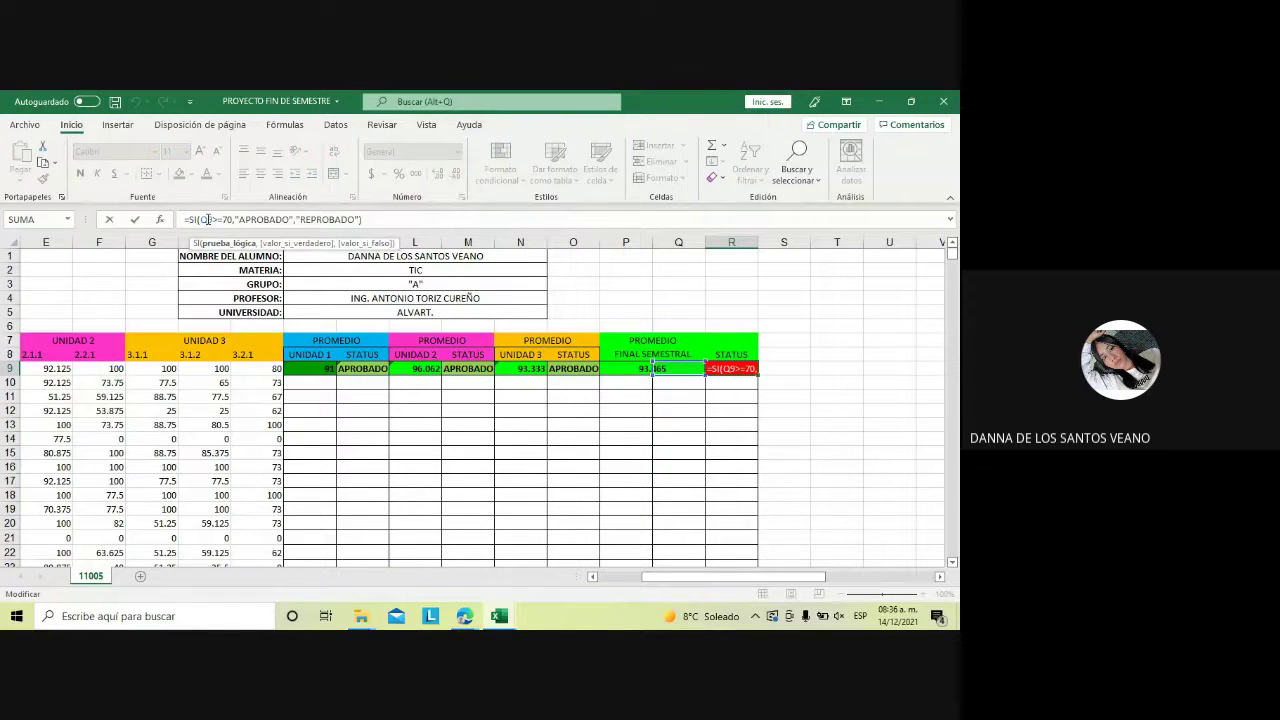
{"action": "key", "text": "BackSpace"}
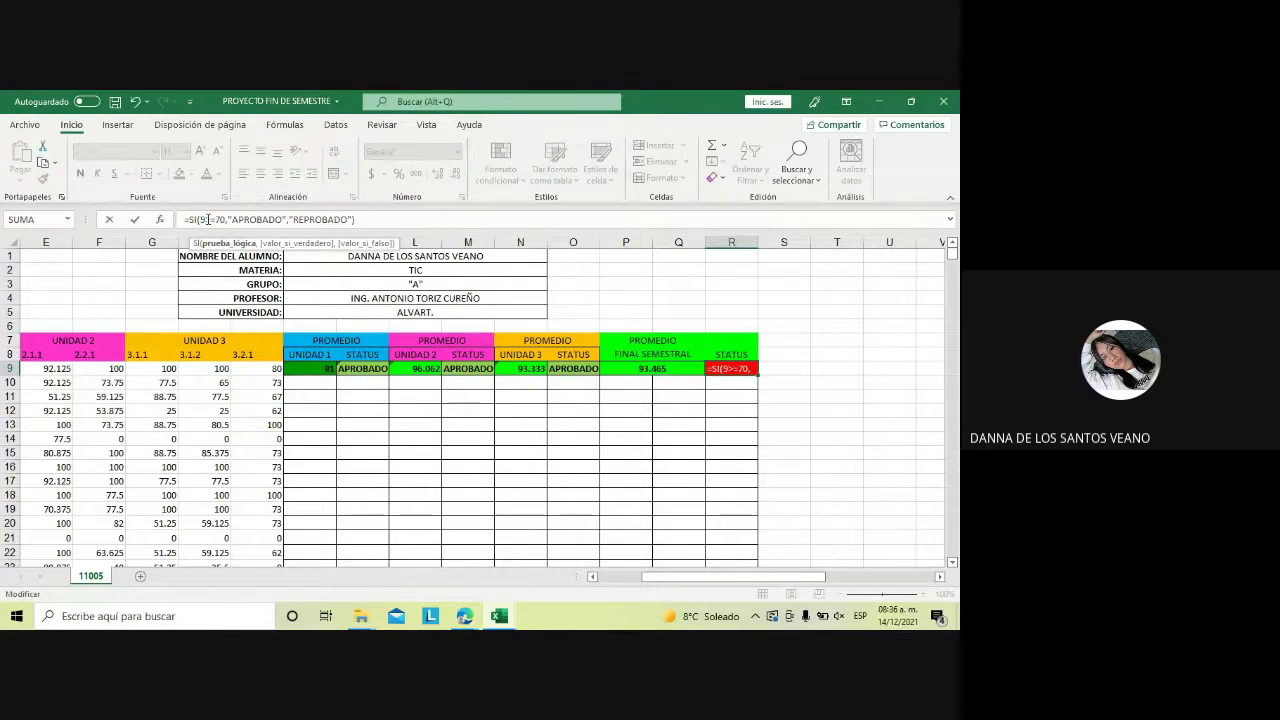
{"action": "type", "text": "P"}
{"action": "left_click", "coordinate": [379, 213]}
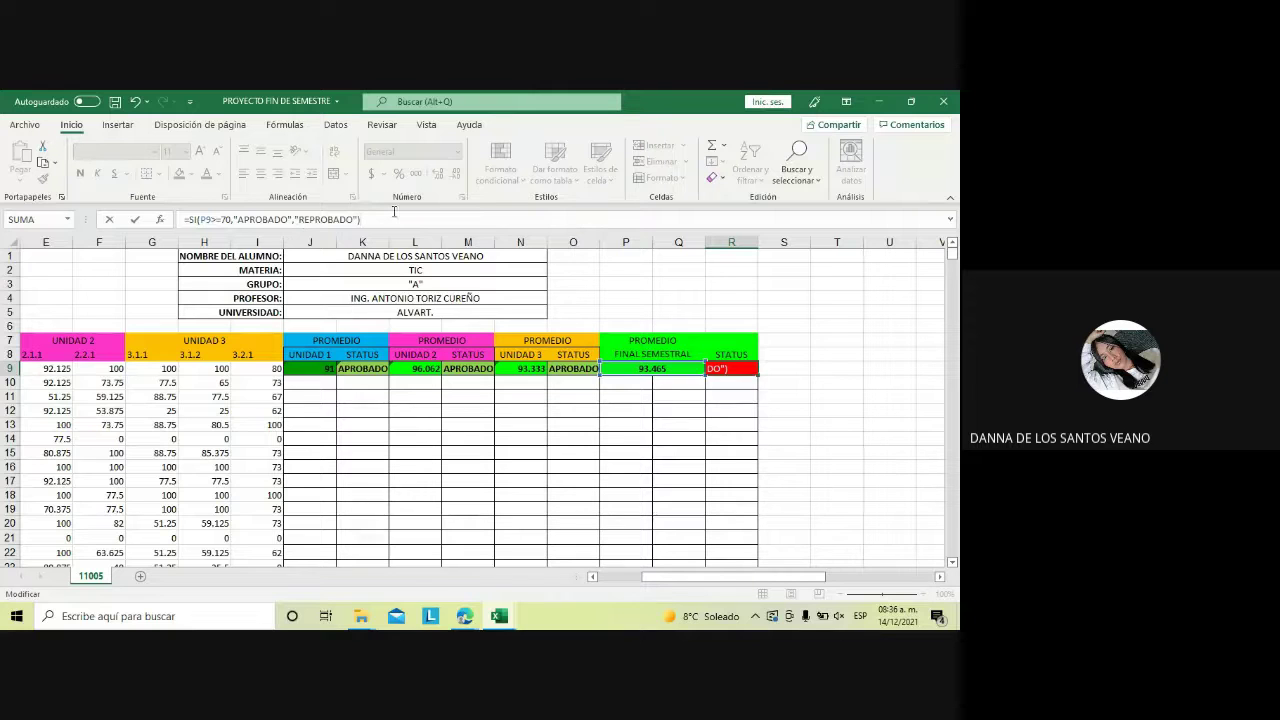
{"action": "key", "text": "Return"}
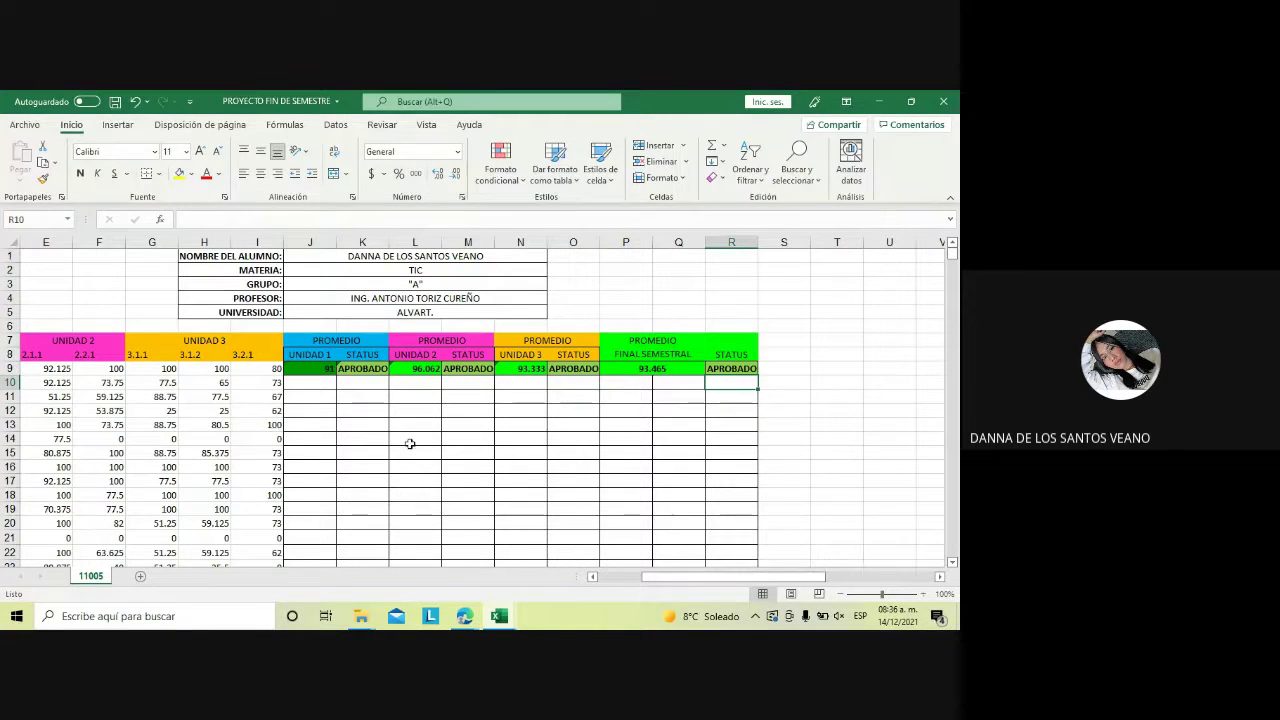
{"action": "left_click", "coordinate": [953, 254]}
{"action": "left_click_drag", "start_coordinate": [953, 254], "coordinate": [953, 257]}
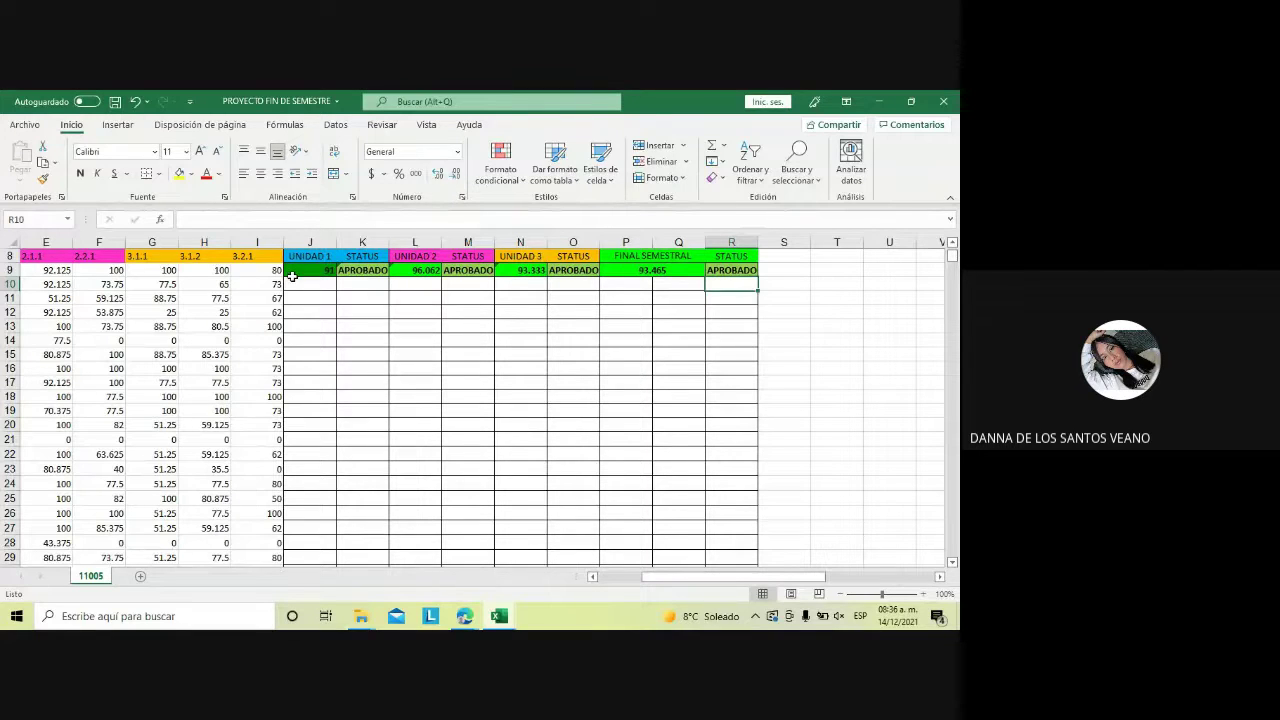
{"action": "left_click_drag", "start_coordinate": [290, 270], "coordinate": [728, 280]}
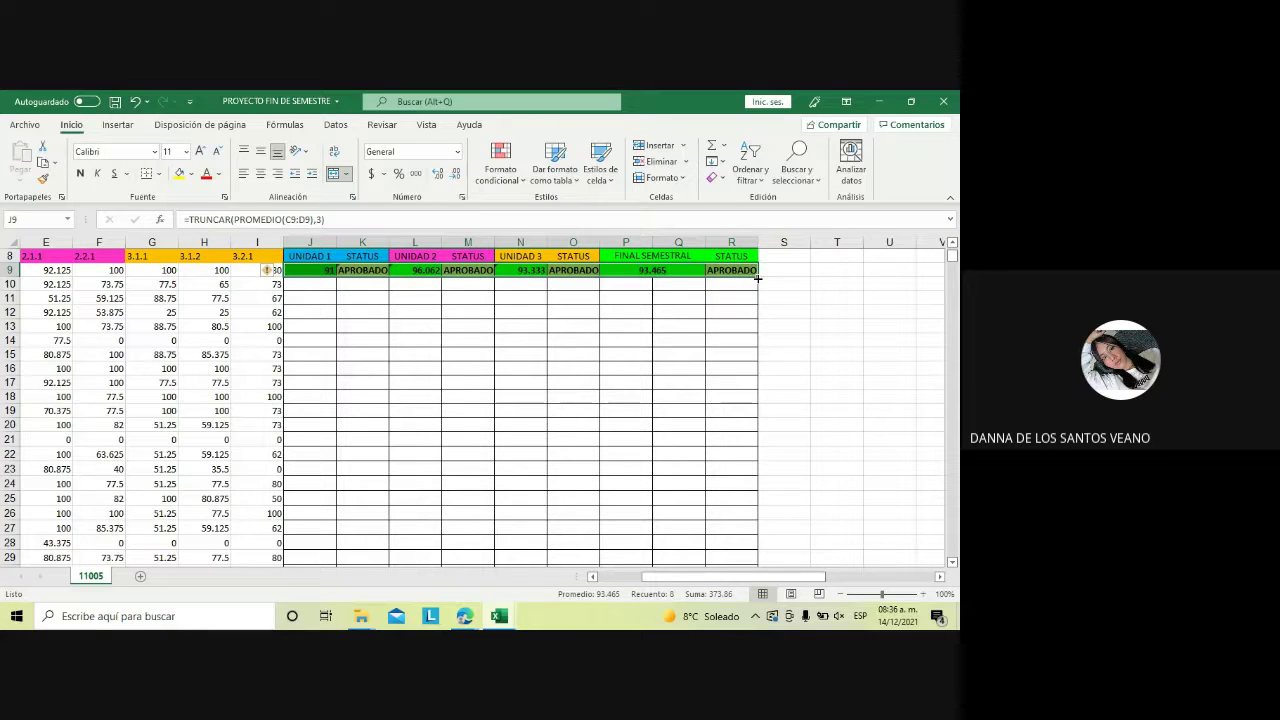
{"action": "left_click", "coordinate": [748, 271]}
{"action": "left_click_drag", "start_coordinate": [758, 278], "coordinate": [753, 343]}
{"action": "left_click", "coordinate": [506, 270]}
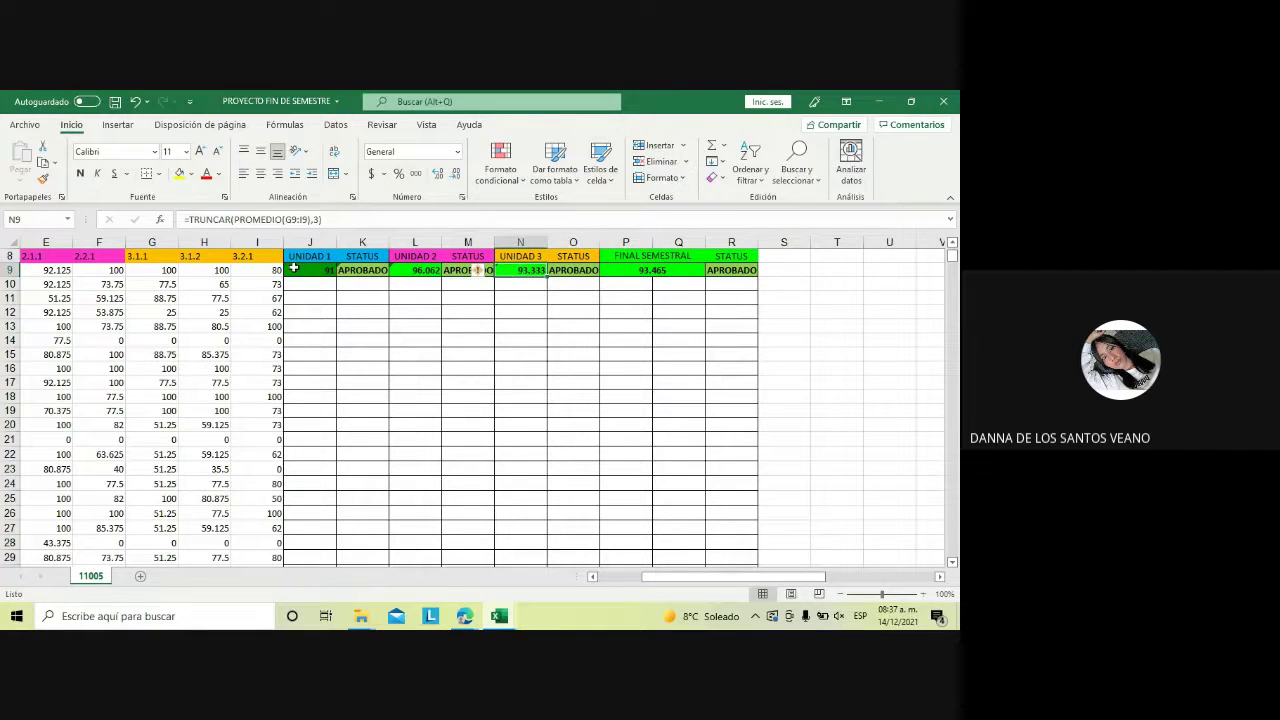
{"action": "left_click_drag", "start_coordinate": [294, 268], "coordinate": [751, 272]}
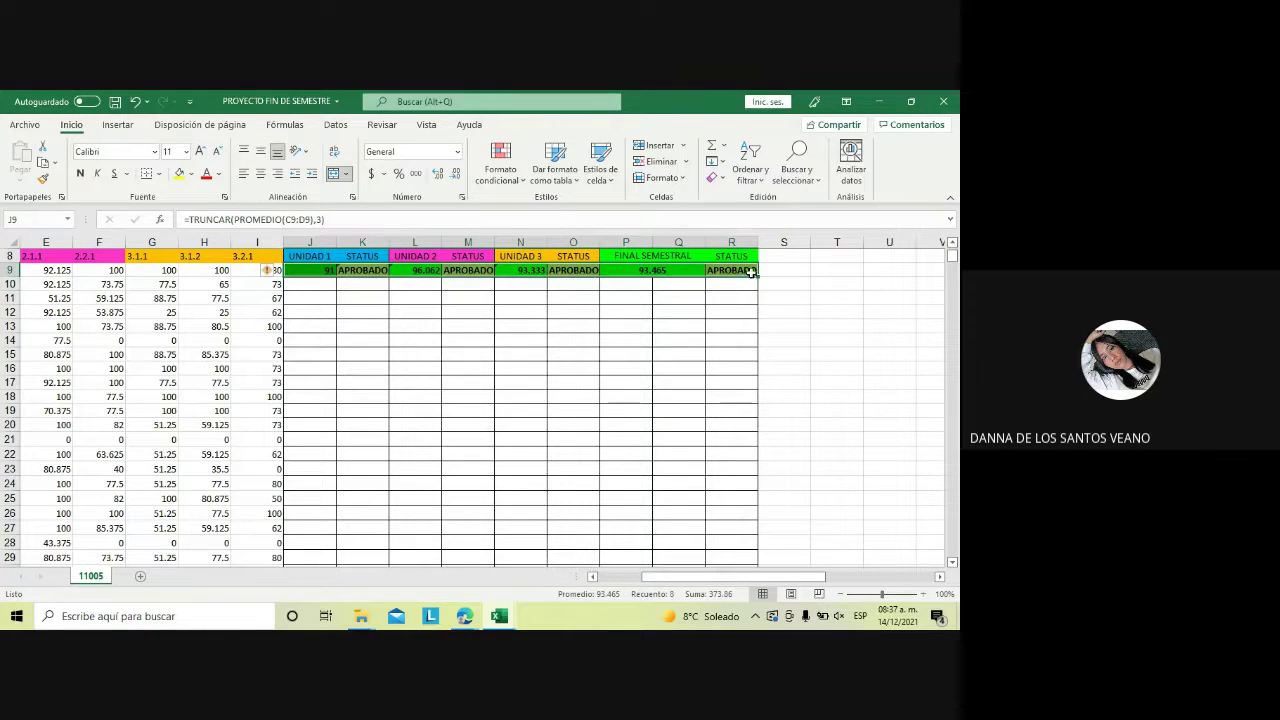
{"action": "mouse_move", "coordinate": [758, 274]}
{"action": "left_mouse_down"}
{"action": "mouse_move", "coordinate": [752, 594]}
{"action": "mouse_move", "coordinate": [757, 483]}
{"action": "left_mouse_up"}
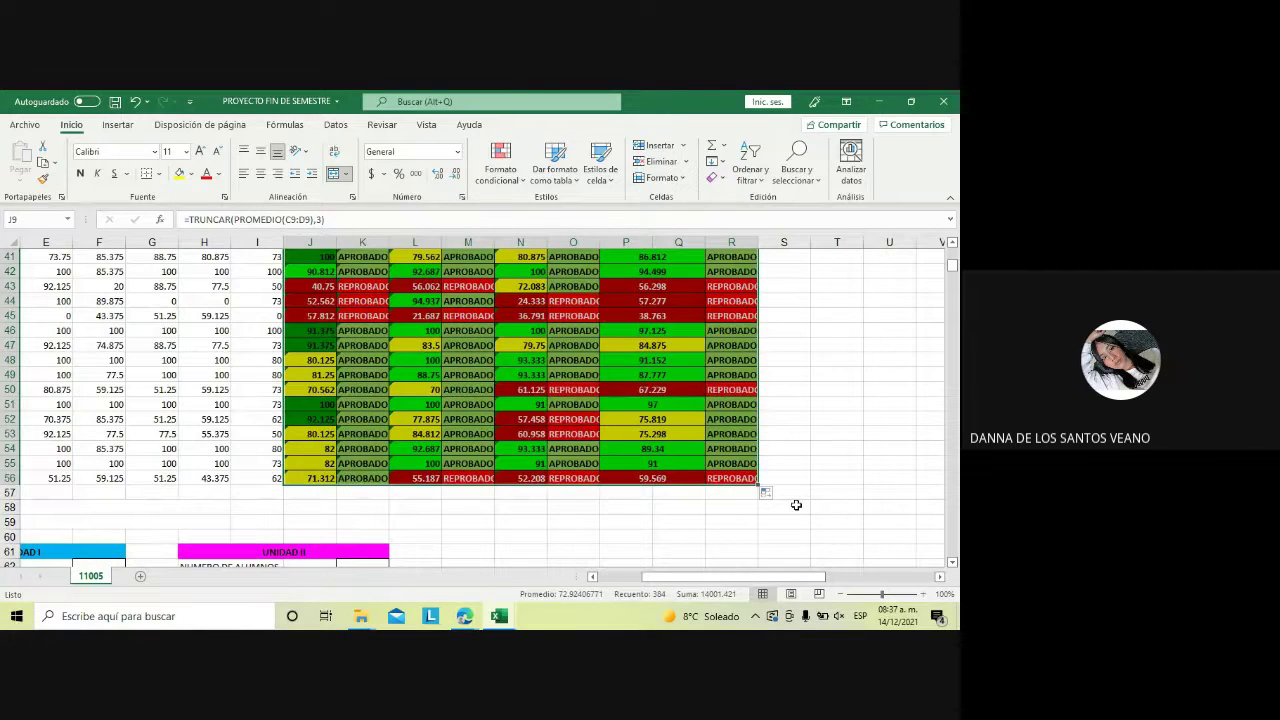
{"action": "left_click", "coordinate": [796, 505]}
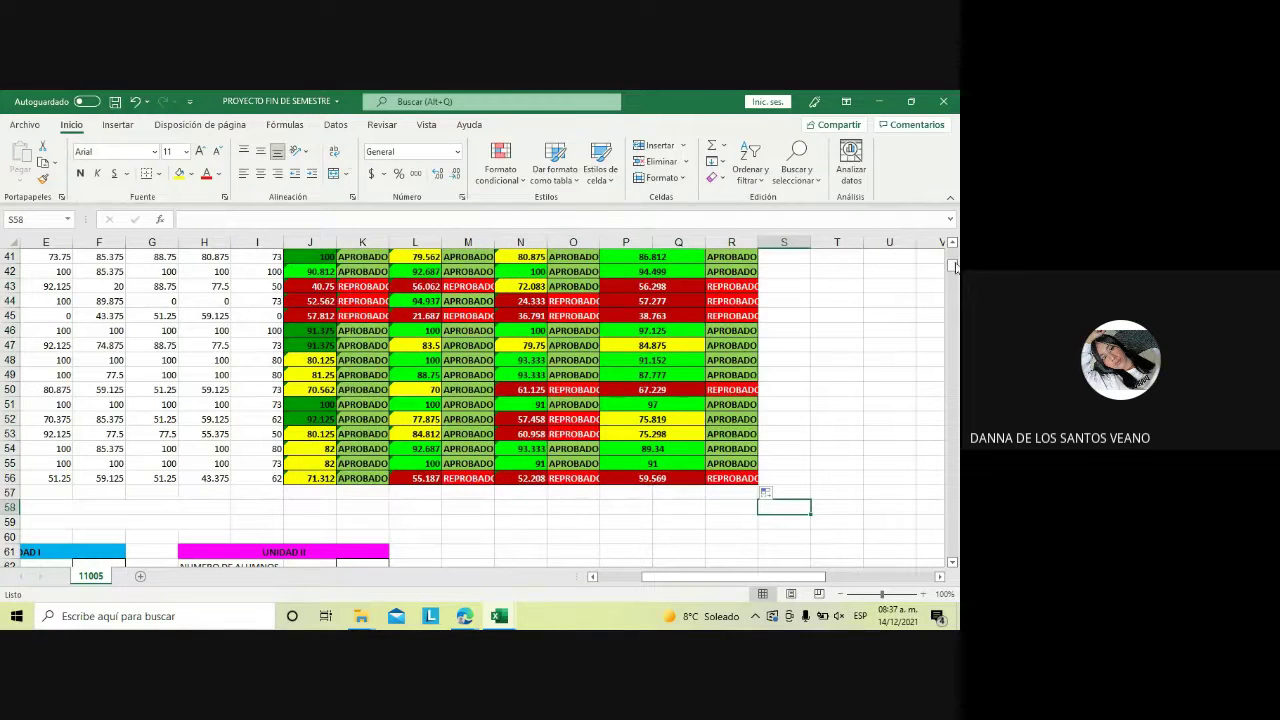
{"action": "left_click_drag", "start_coordinate": [953, 264], "coordinate": [953, 266]}
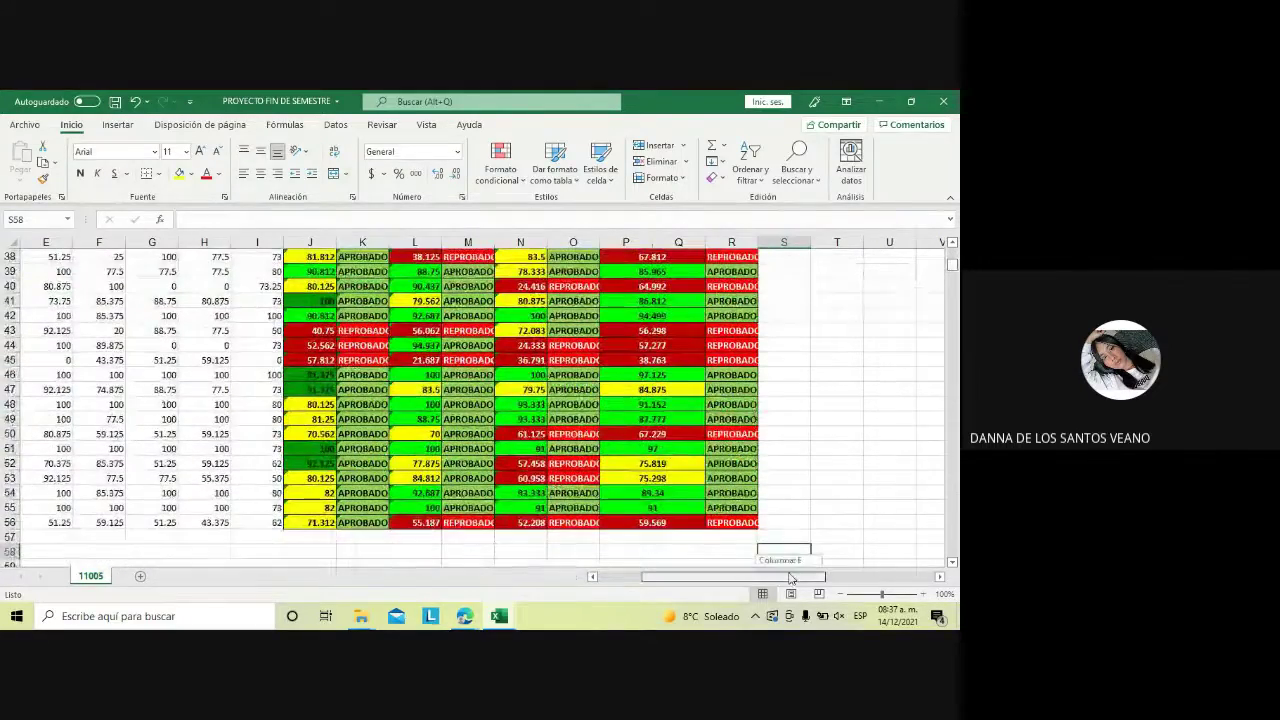
{"action": "left_click_drag", "start_coordinate": [775, 578], "coordinate": [725, 580]}
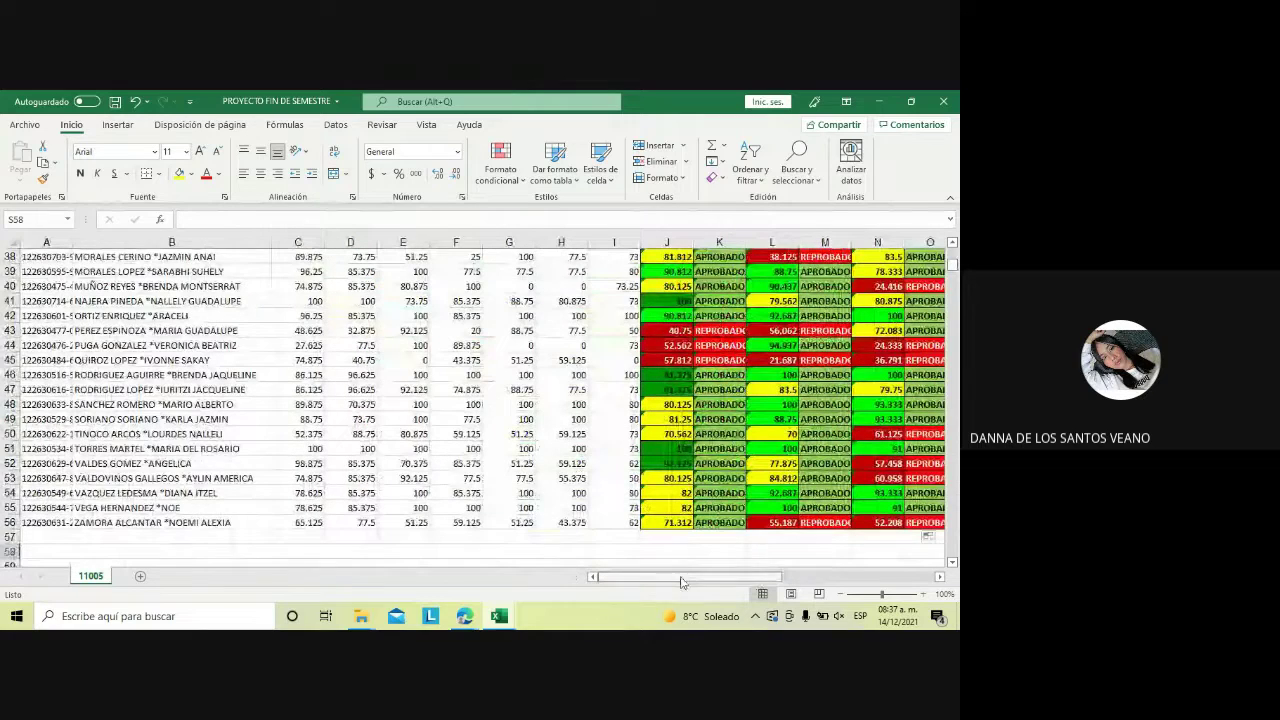
Enter =CONTARA(A9:A56) in B57 to count the 48 students
{"action": "left_click", "coordinate": [244, 537]}
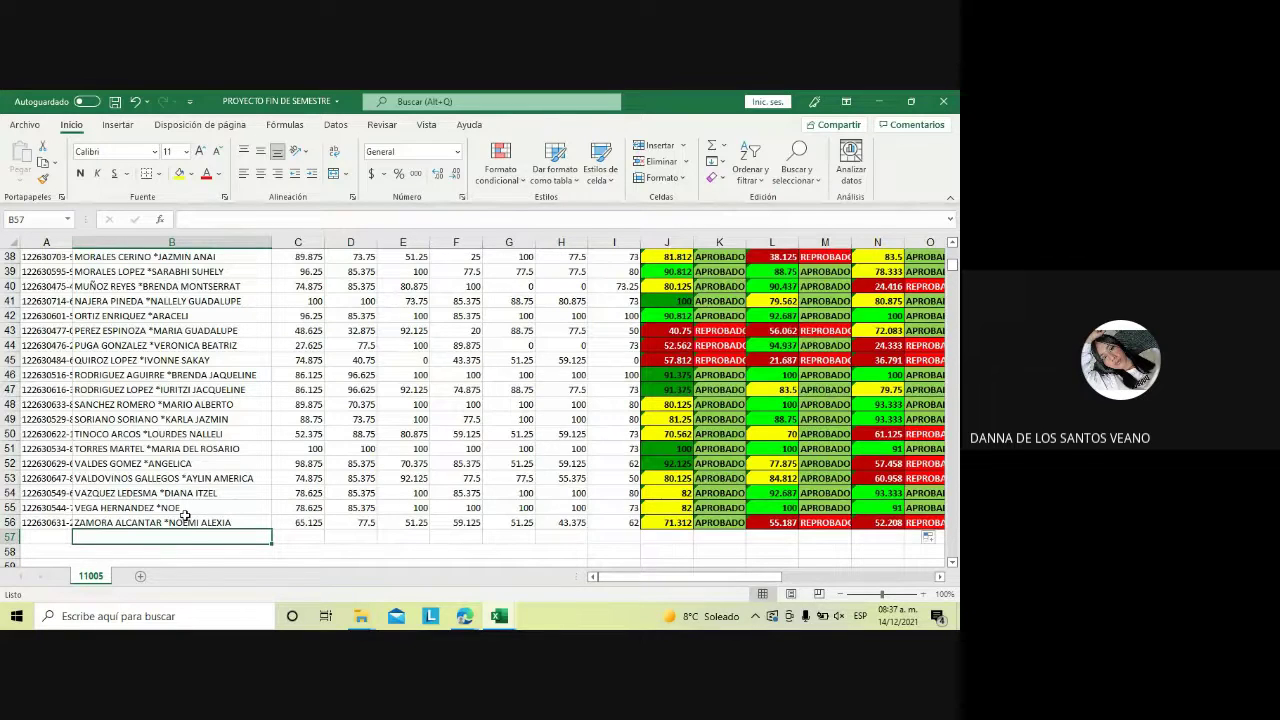
{"action": "type", "text": "="}
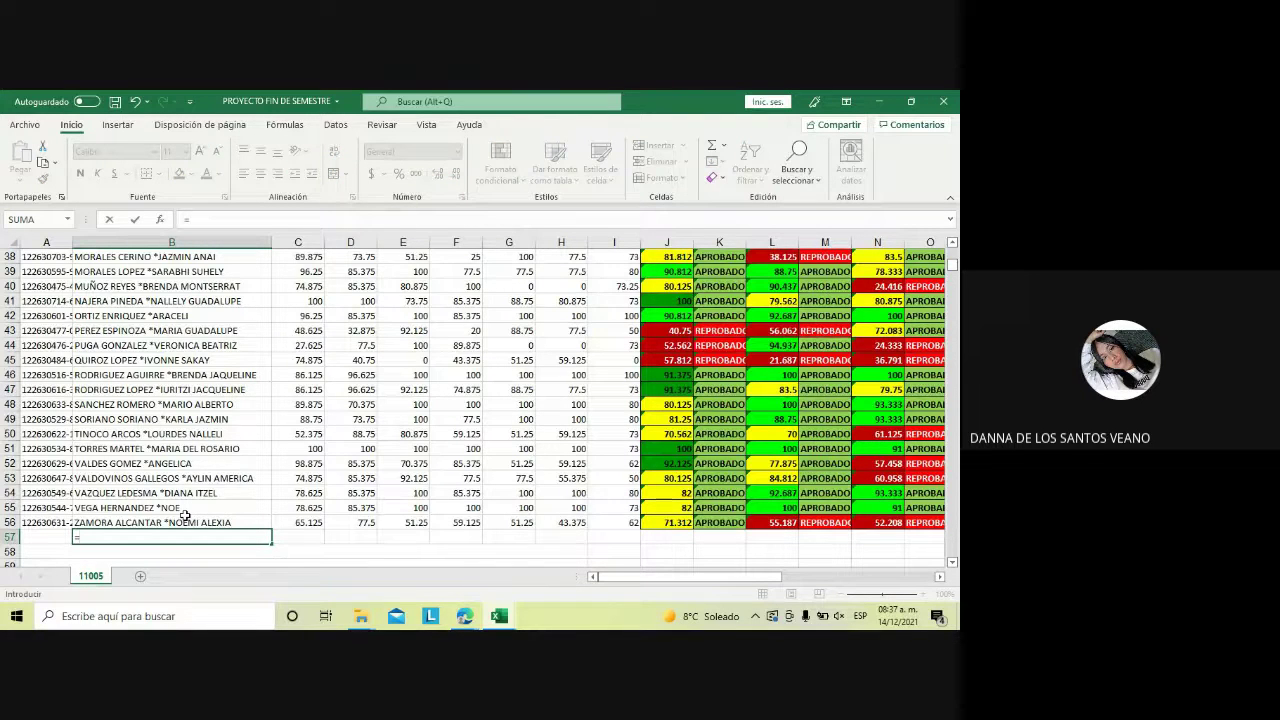
{"action": "type", "text": "CON"}
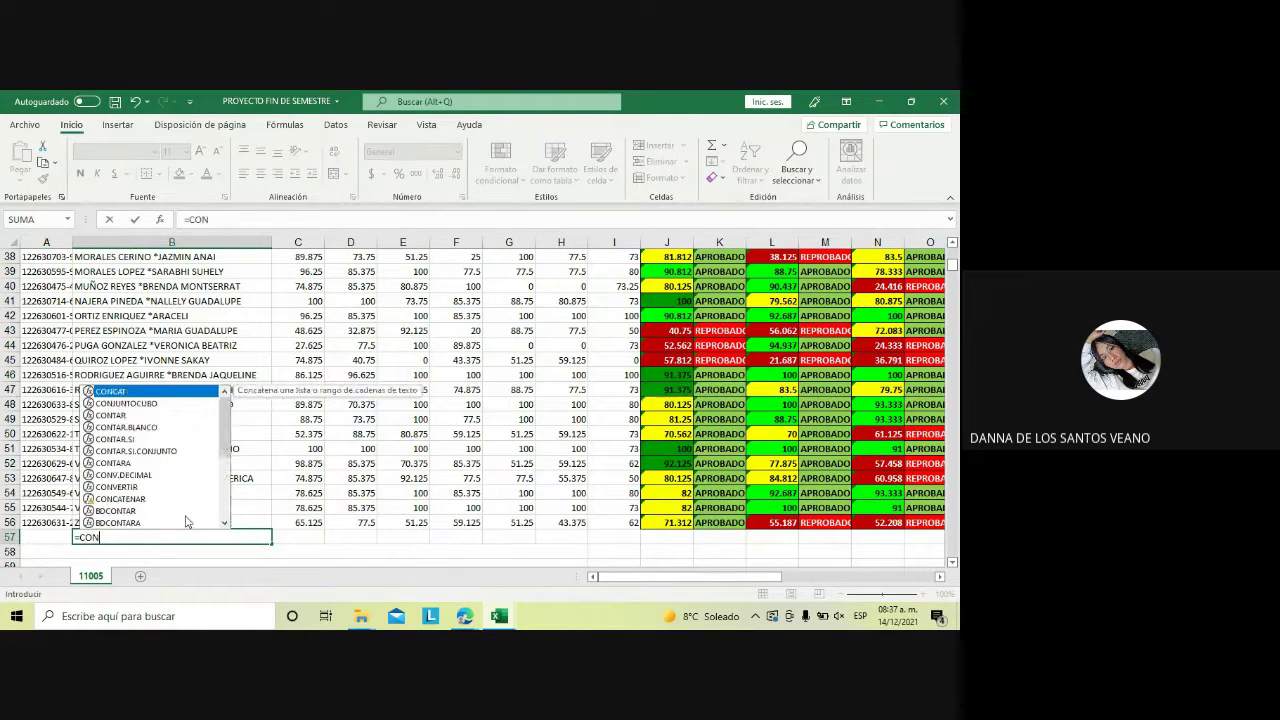
{"action": "type", "text": "TARA"}
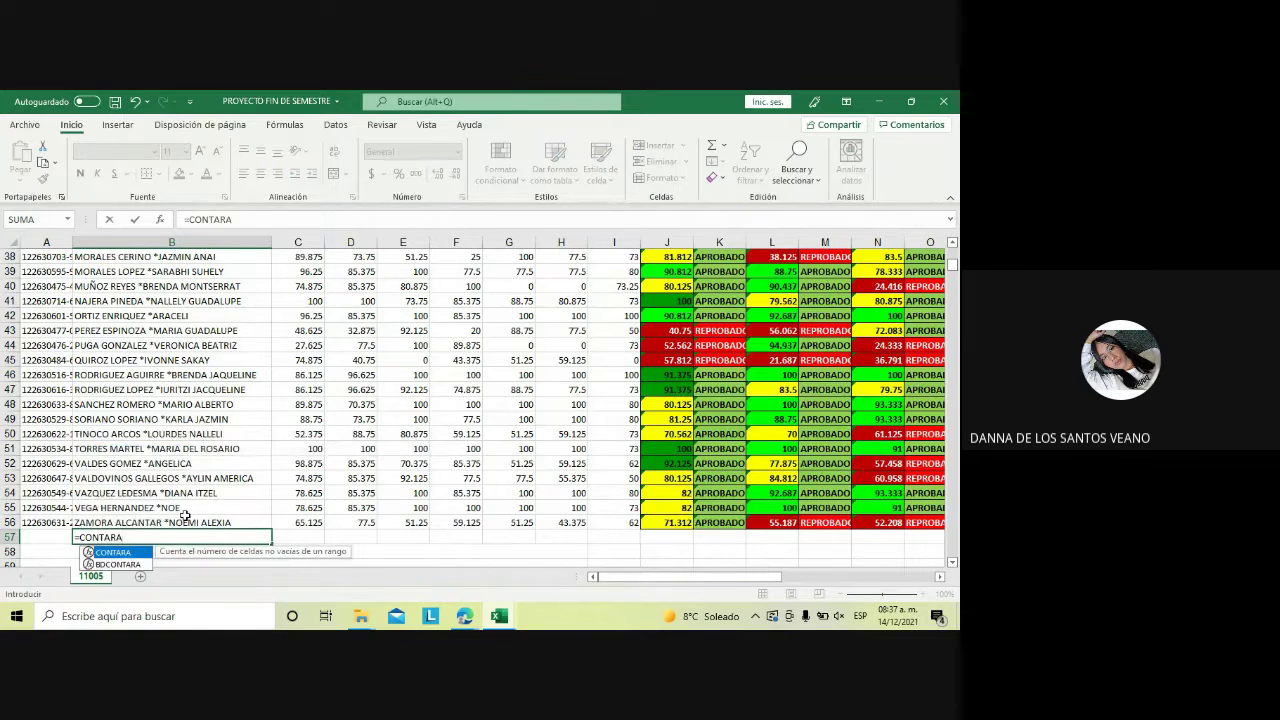
{"action": "type", "text": "("}
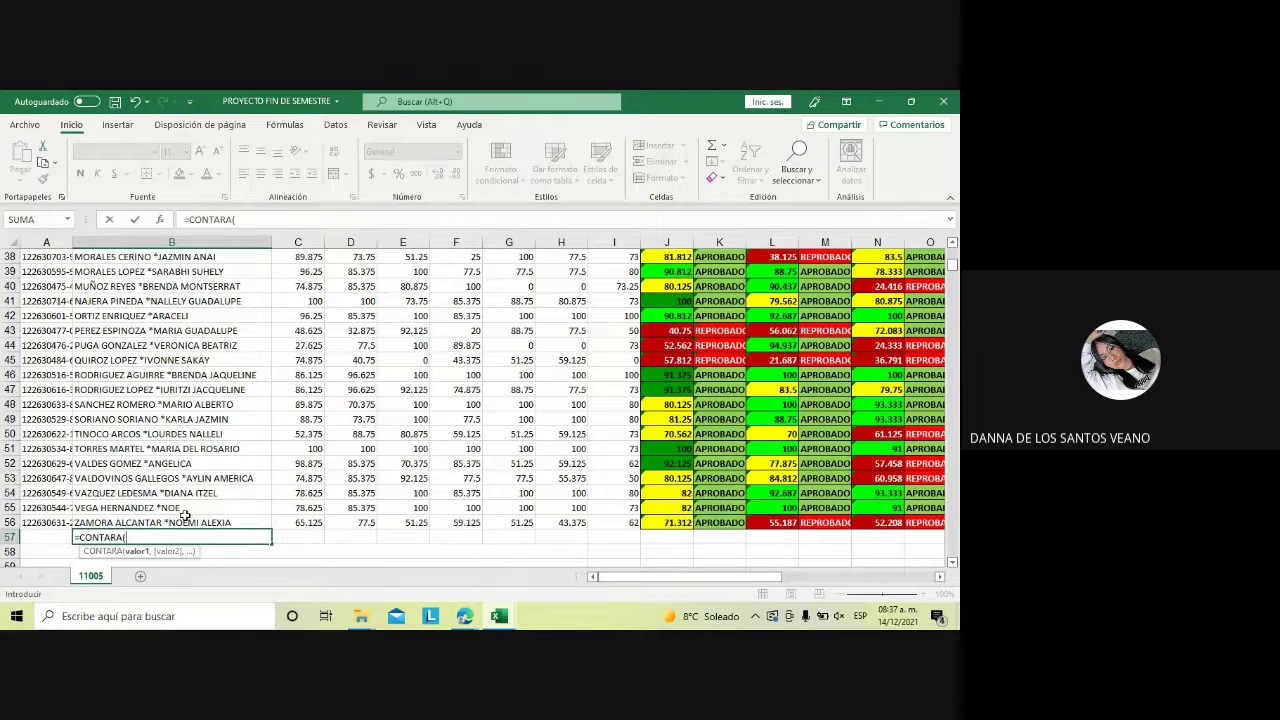
{"action": "type", "text": "A"}
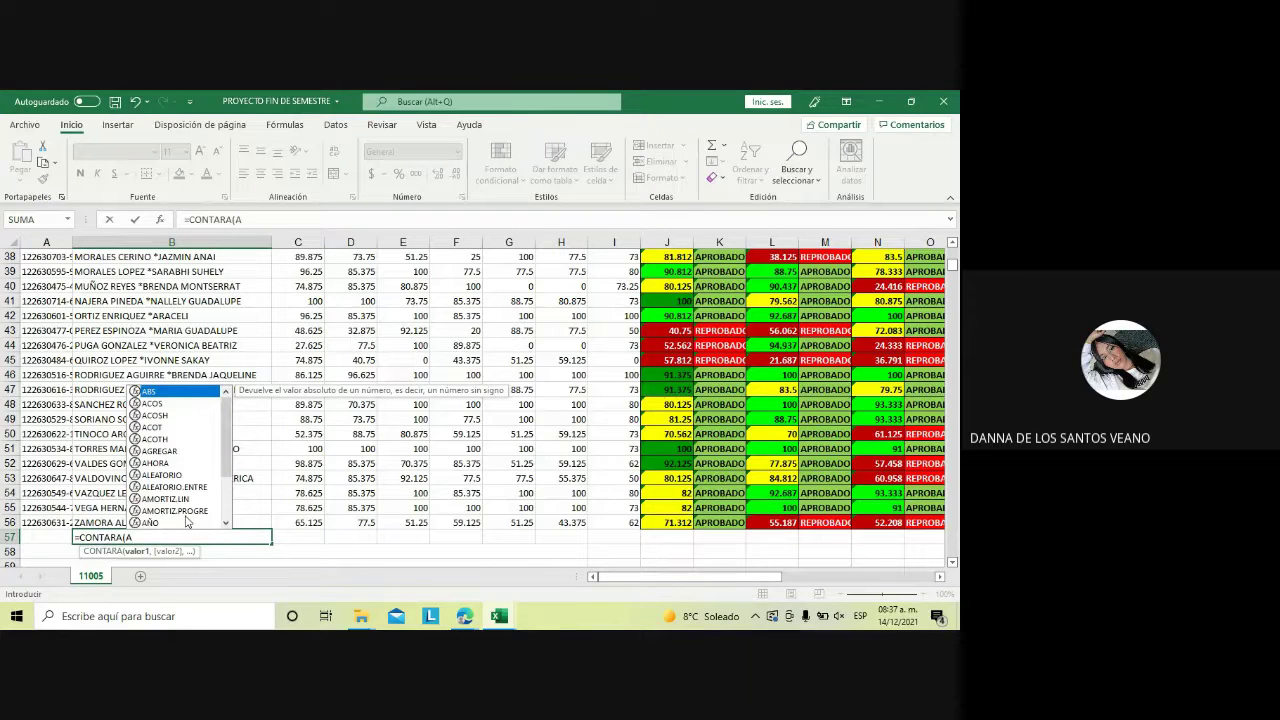
{"action": "type", "text": "9"}
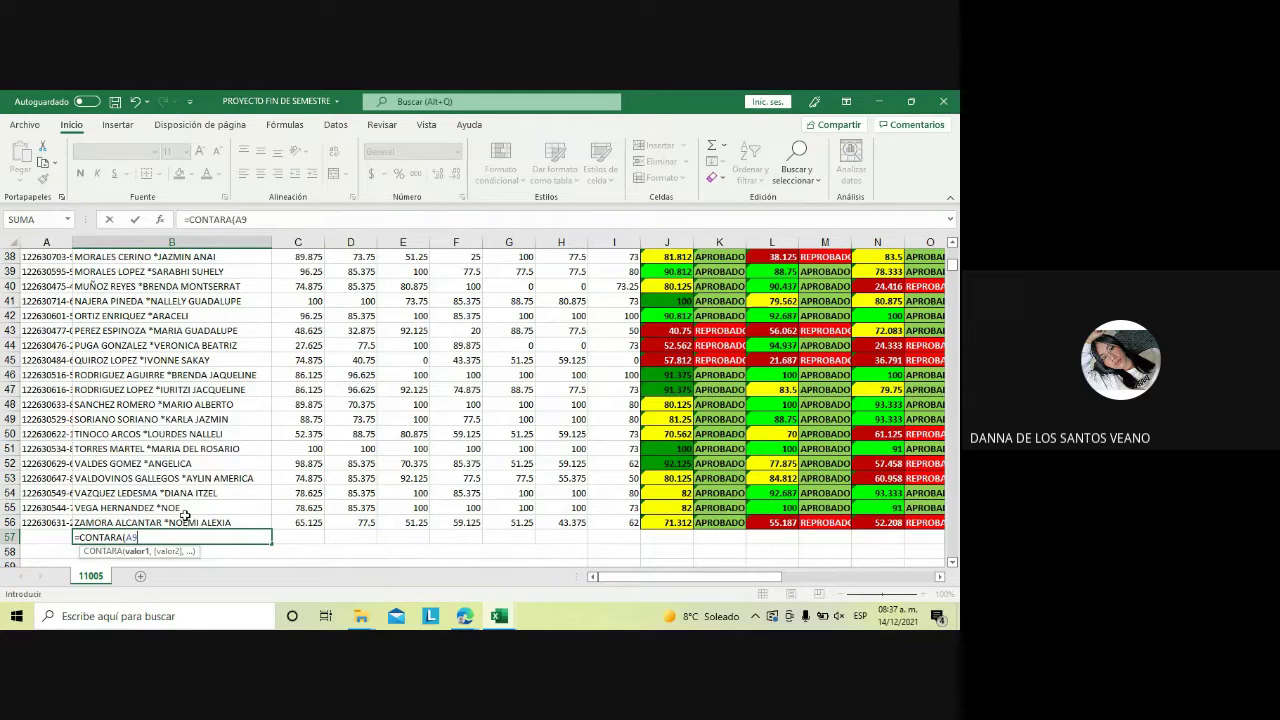
{"action": "type", "text": ":A"}
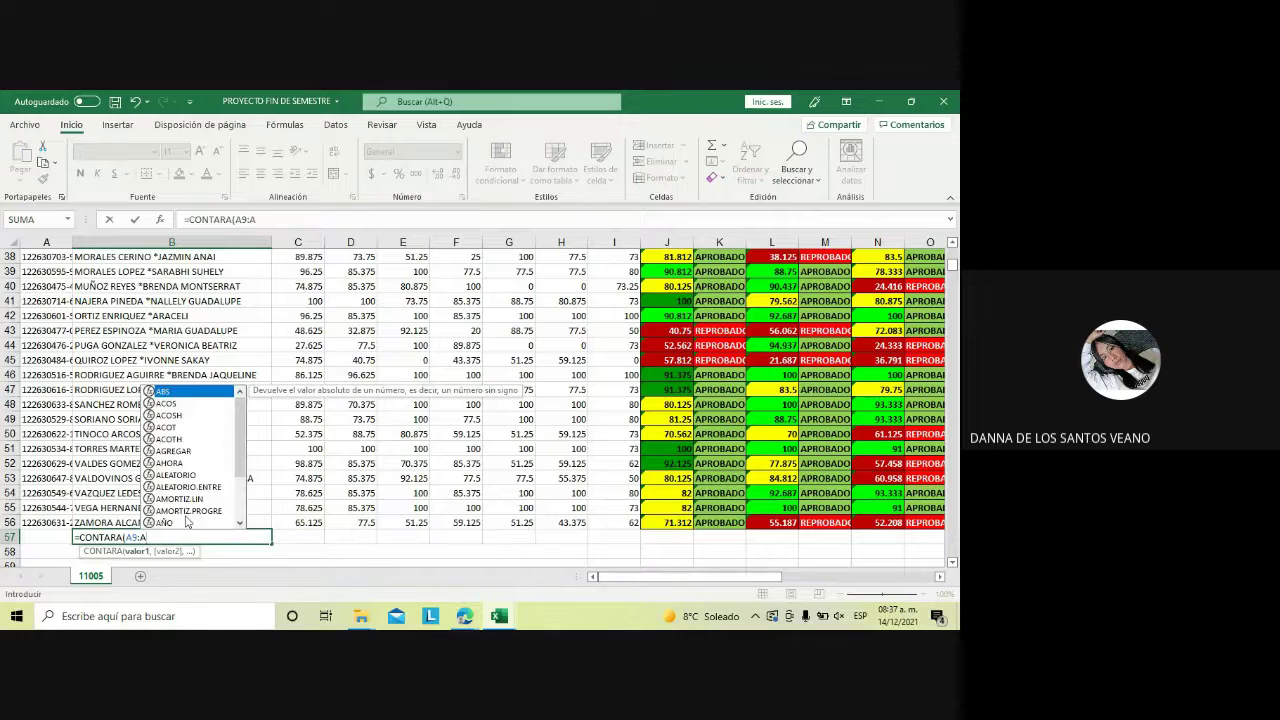
{"action": "type", "text": "56"}
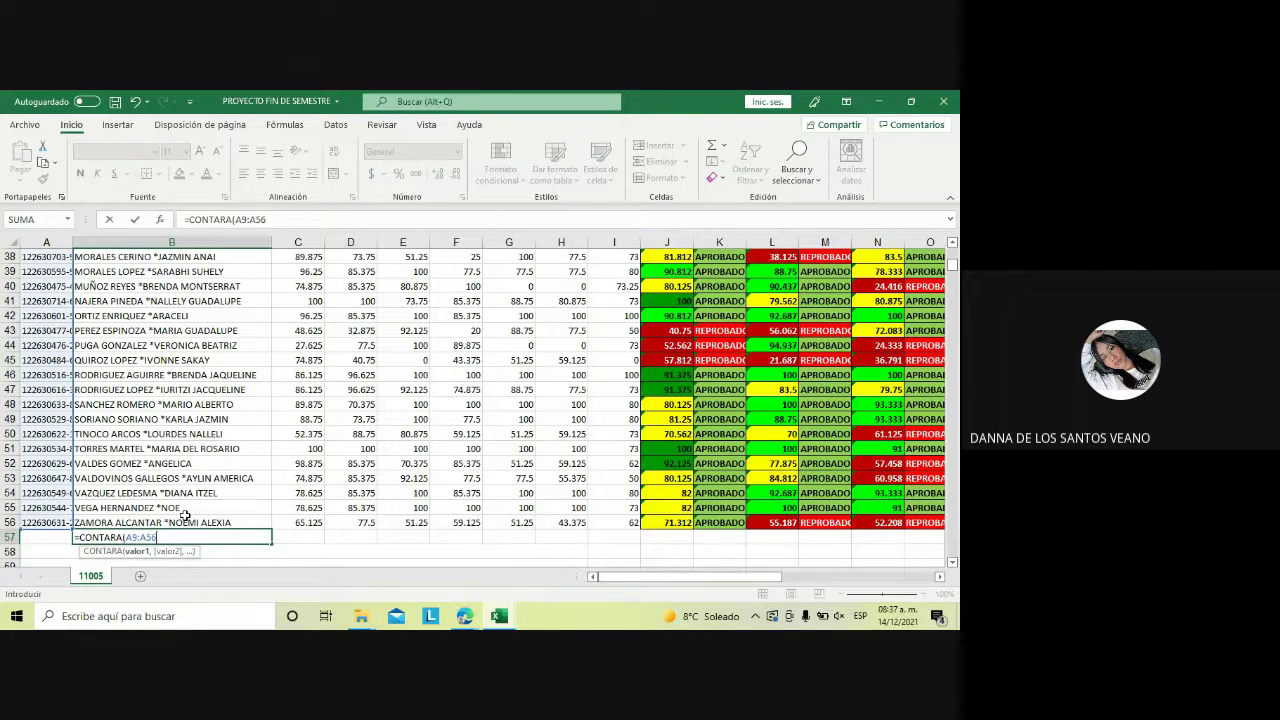
{"action": "key", "text": "Return"}
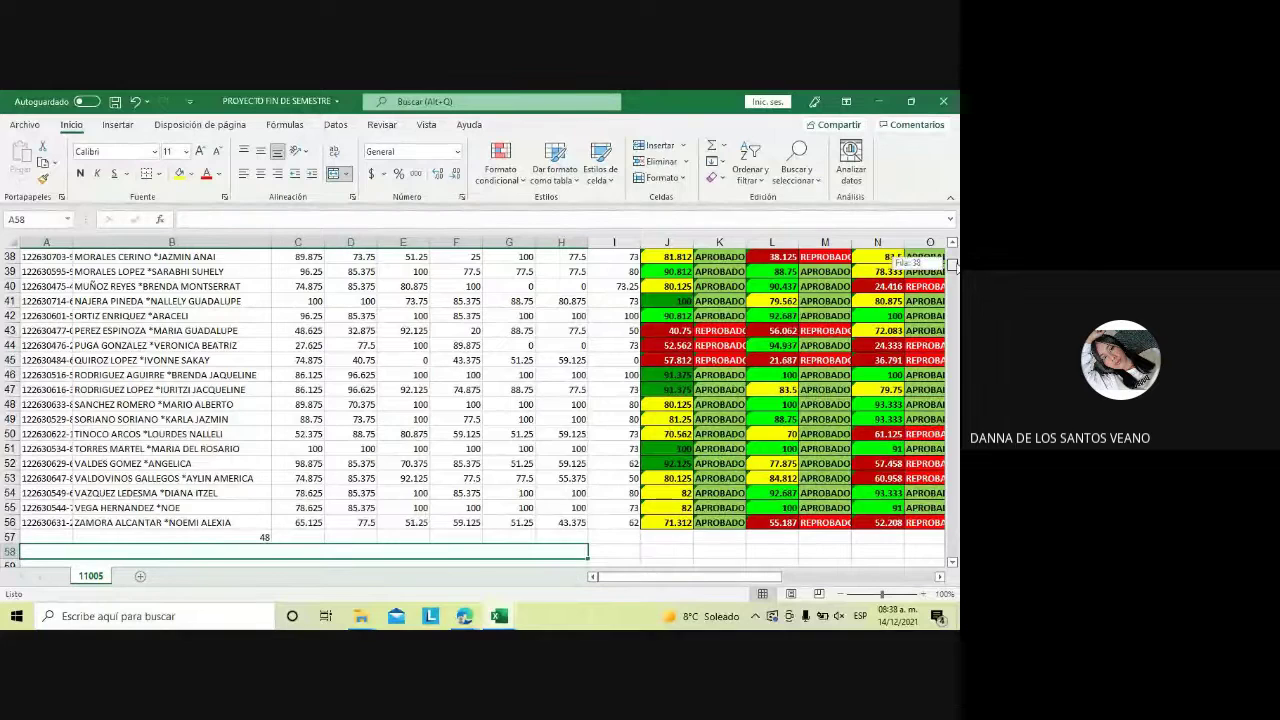
{"action": "left_click_drag", "start_coordinate": [955, 264], "coordinate": [955, 271]}
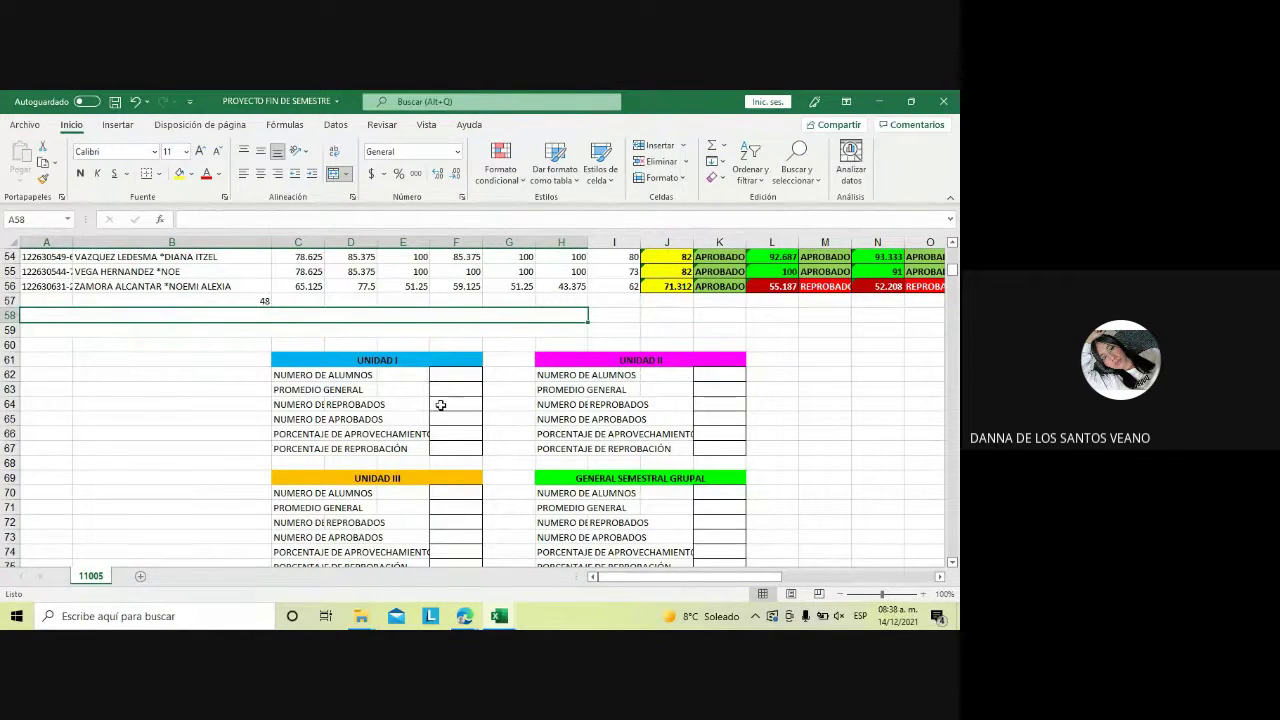
Type =CONTAR.SI(K9:K56,"REPROBADO") into F64 to count Unidad I failures
{"action": "left_click", "coordinate": [440, 404]}
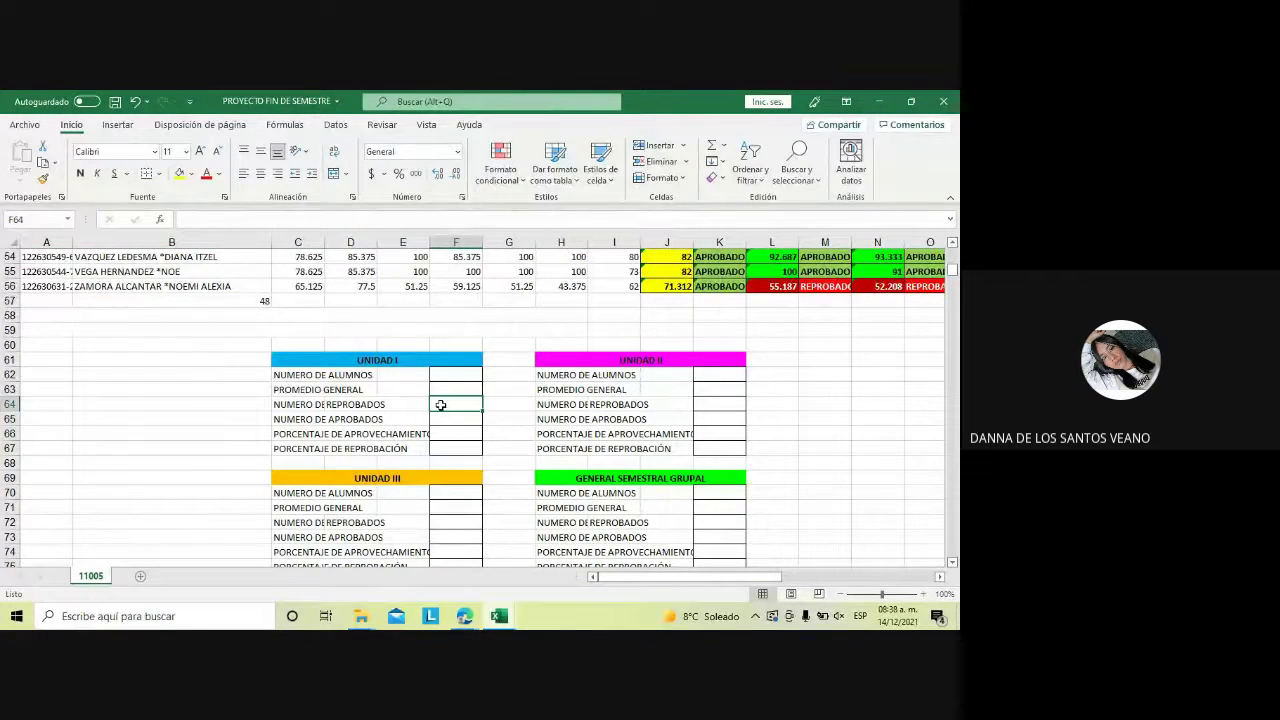
{"action": "type", "text": "="}
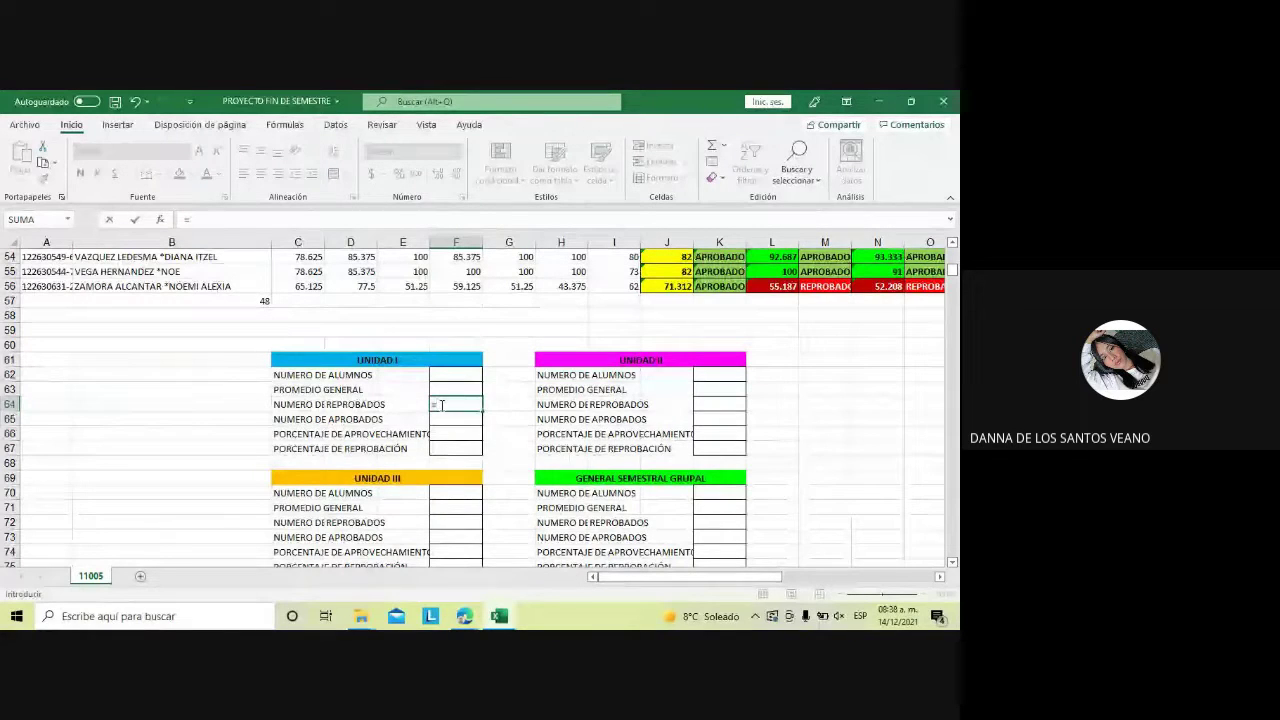
{"action": "type", "text": "CONTA"}
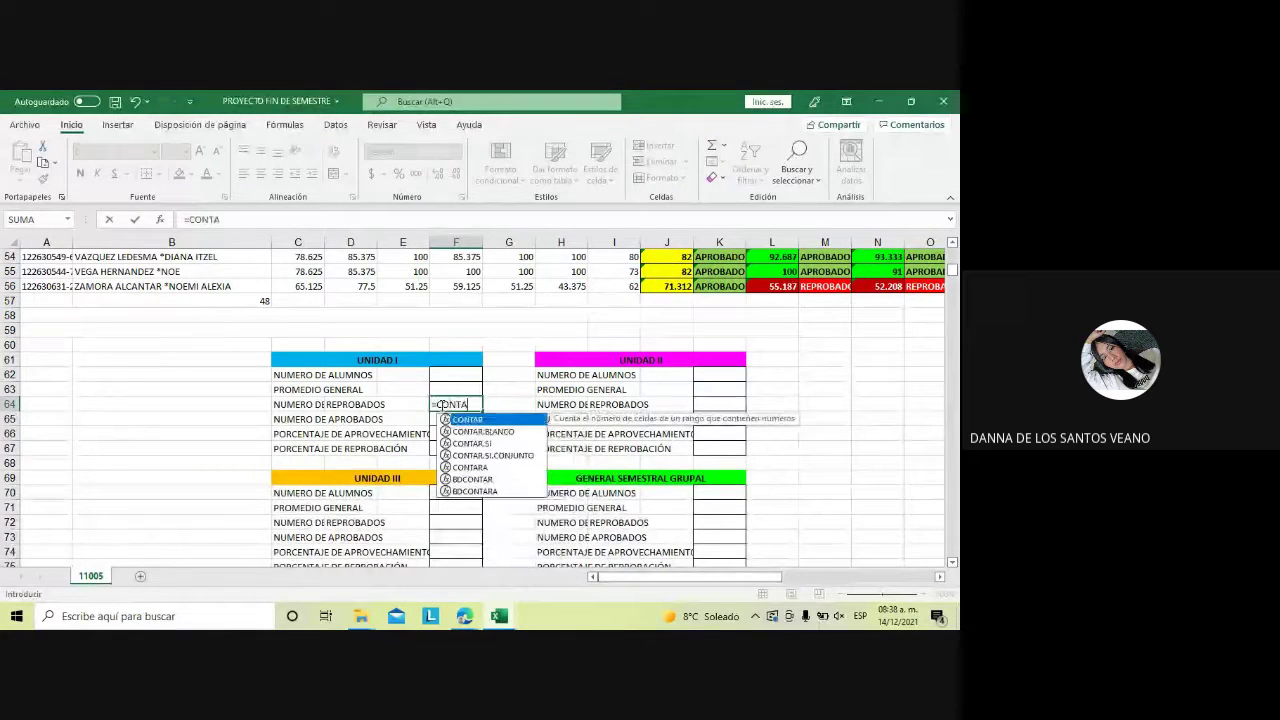
{"action": "type", "text": "R."}
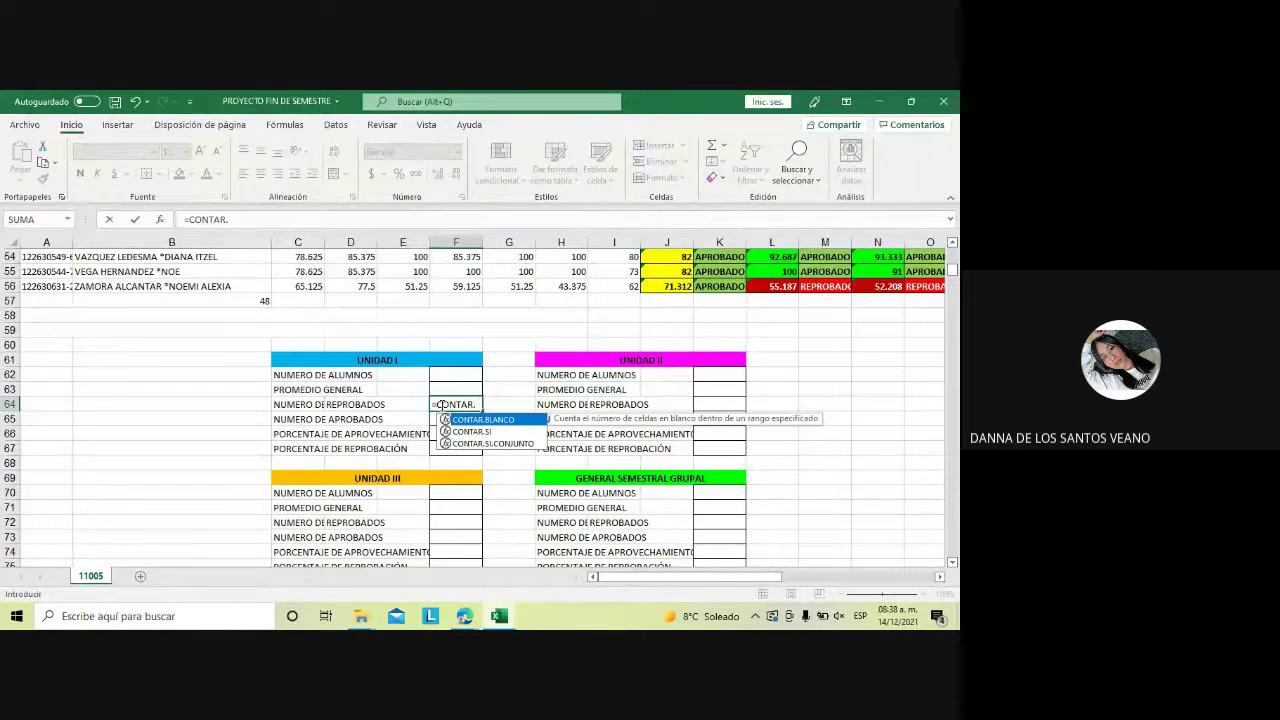
{"action": "type", "text": "SI"}
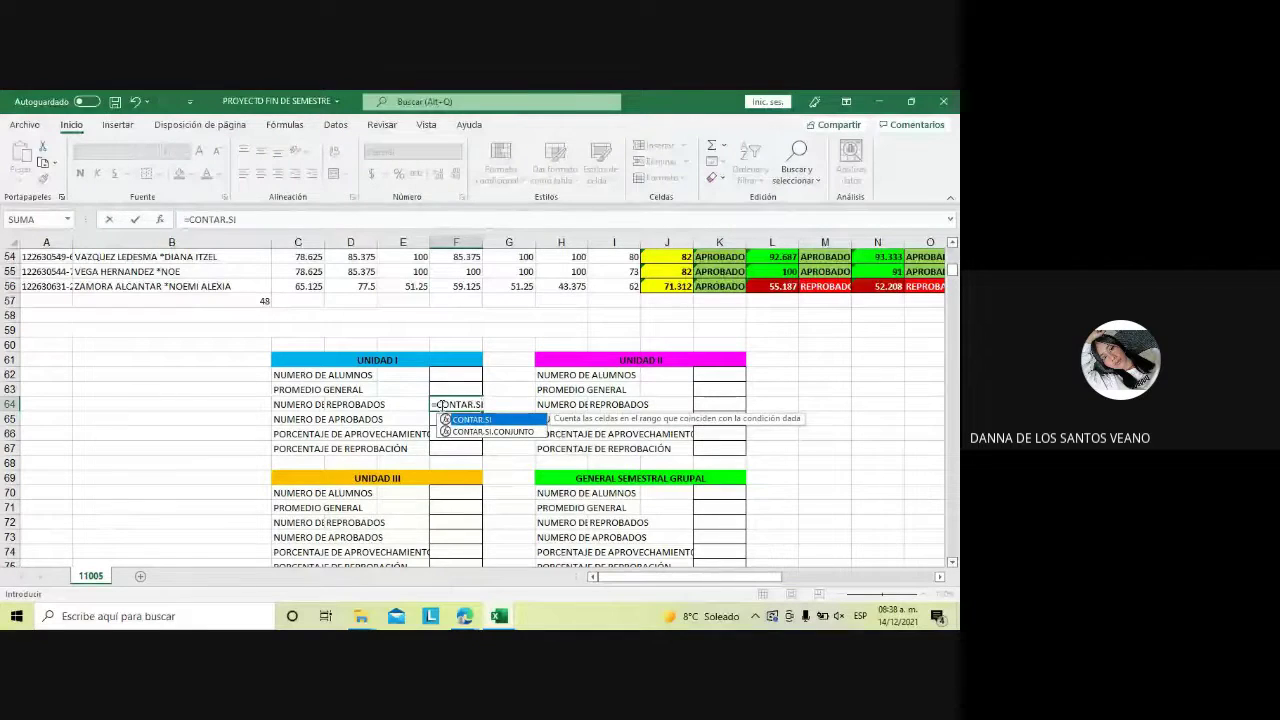
{"action": "type", "text": "("}
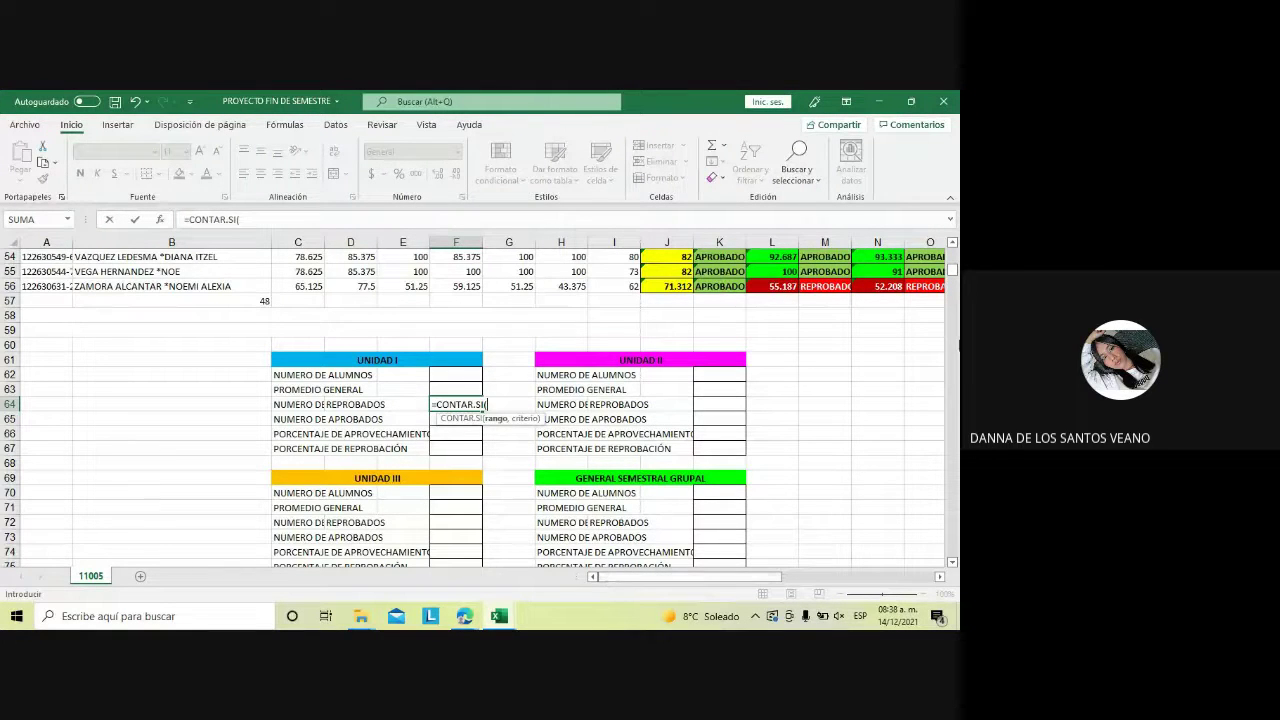
{"action": "left_click_drag", "start_coordinate": [952, 262], "coordinate": [955, 259]}
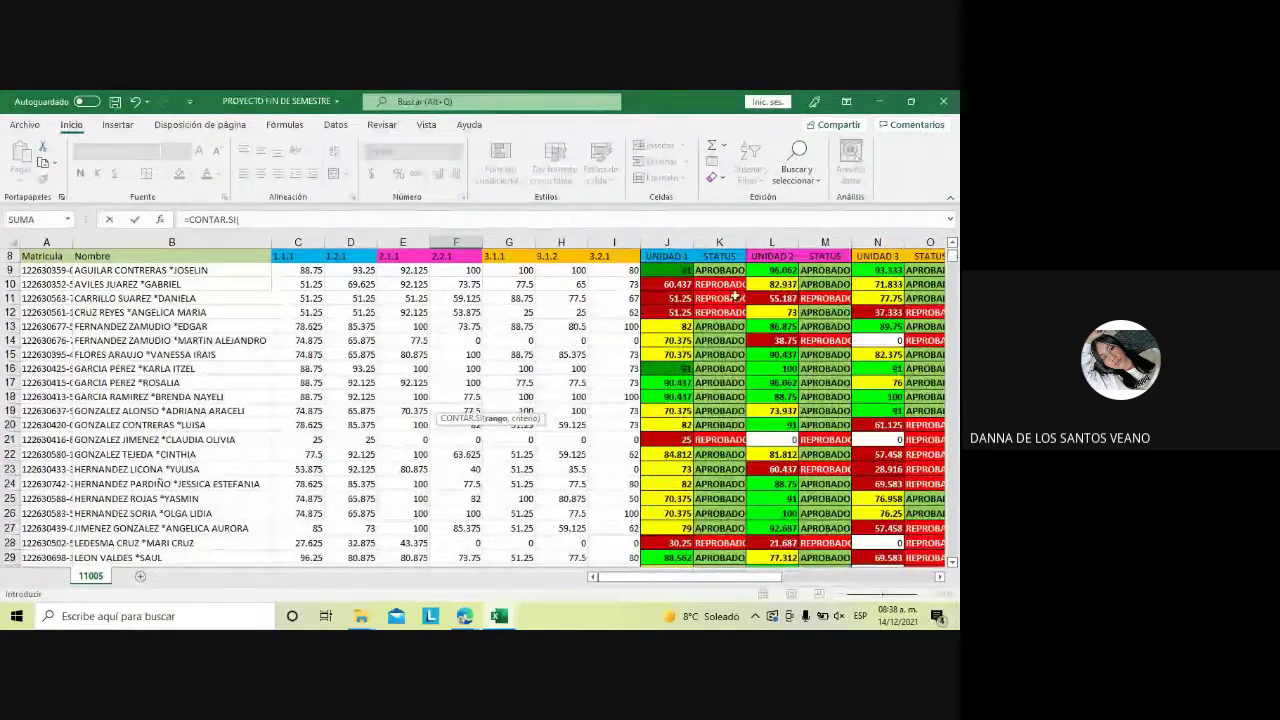
{"action": "left_click", "coordinate": [706, 268]}
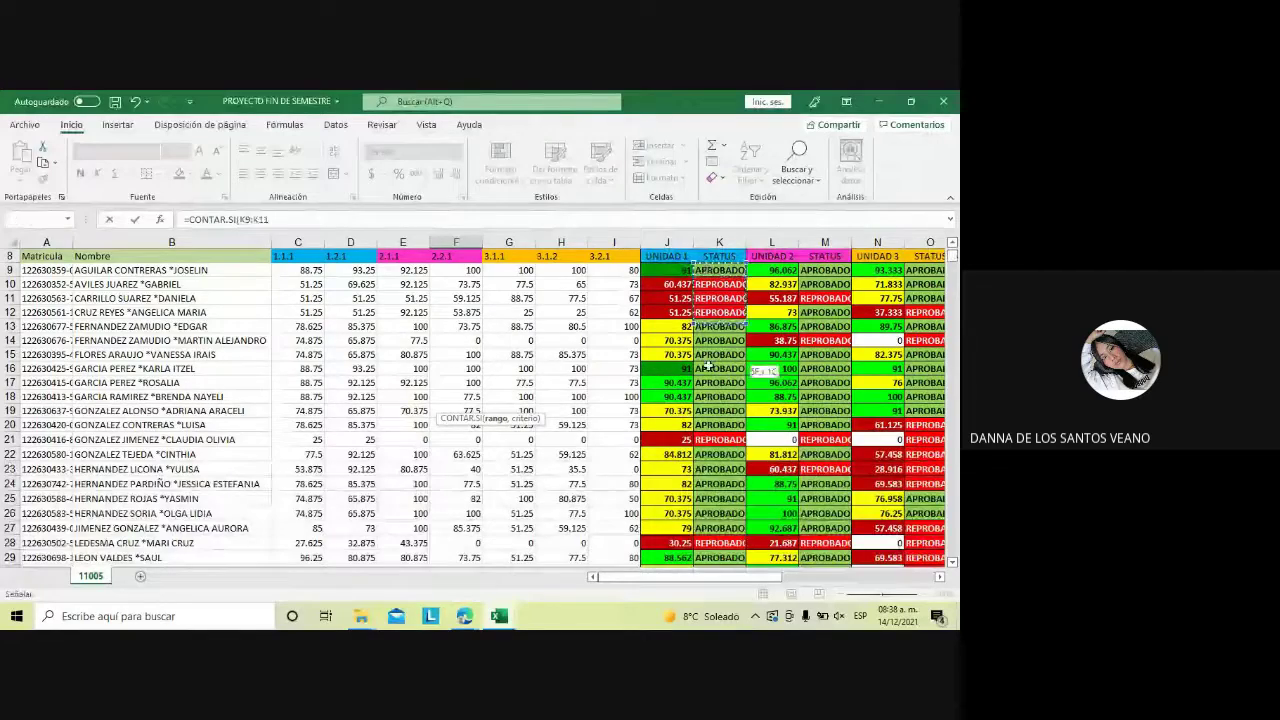
{"action": "left_click_drag", "start_coordinate": [706, 268], "coordinate": [727, 575]}
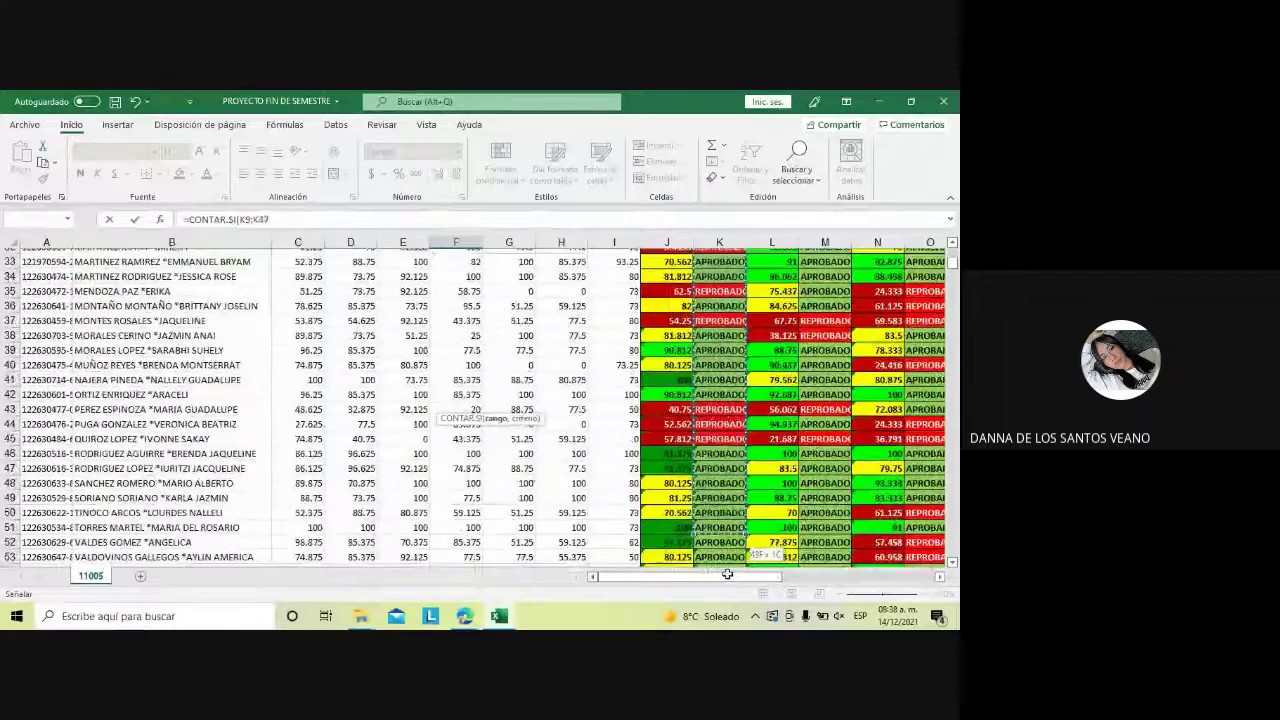
{"action": "left_click_drag", "start_coordinate": [727, 575], "coordinate": [725, 522]}
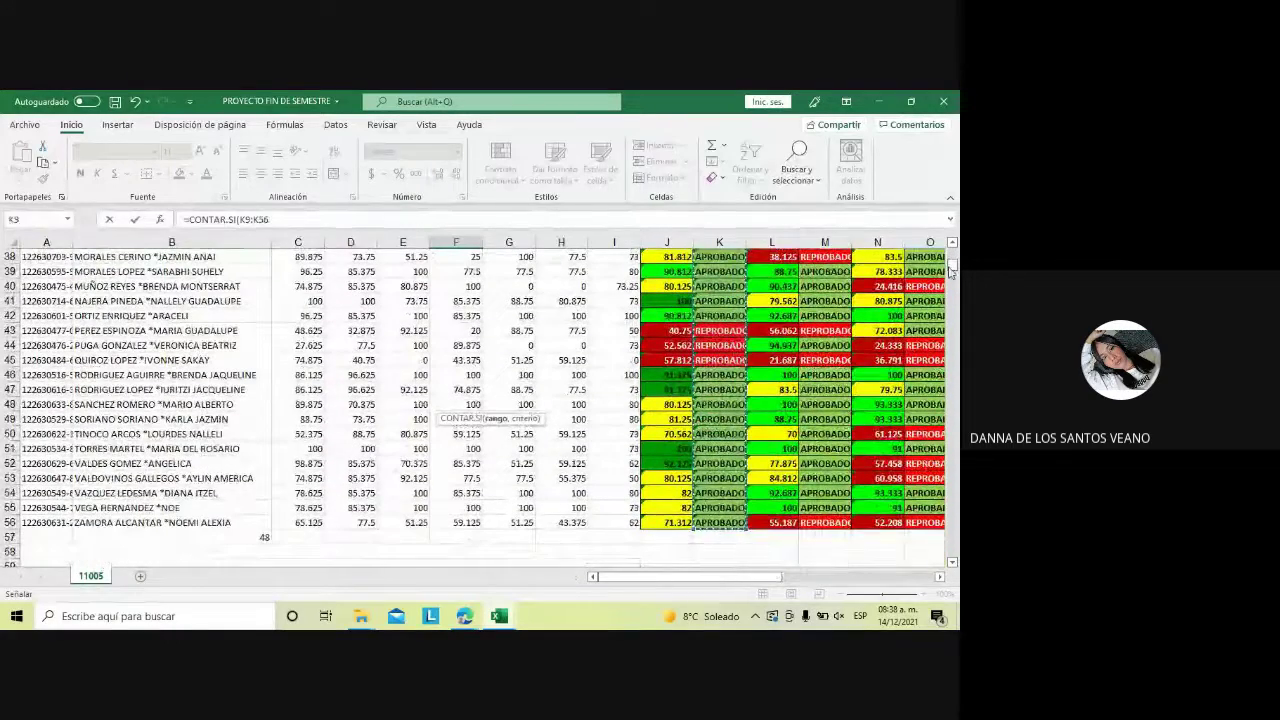
{"action": "left_click_drag", "start_coordinate": [953, 265], "coordinate": [953, 270]}
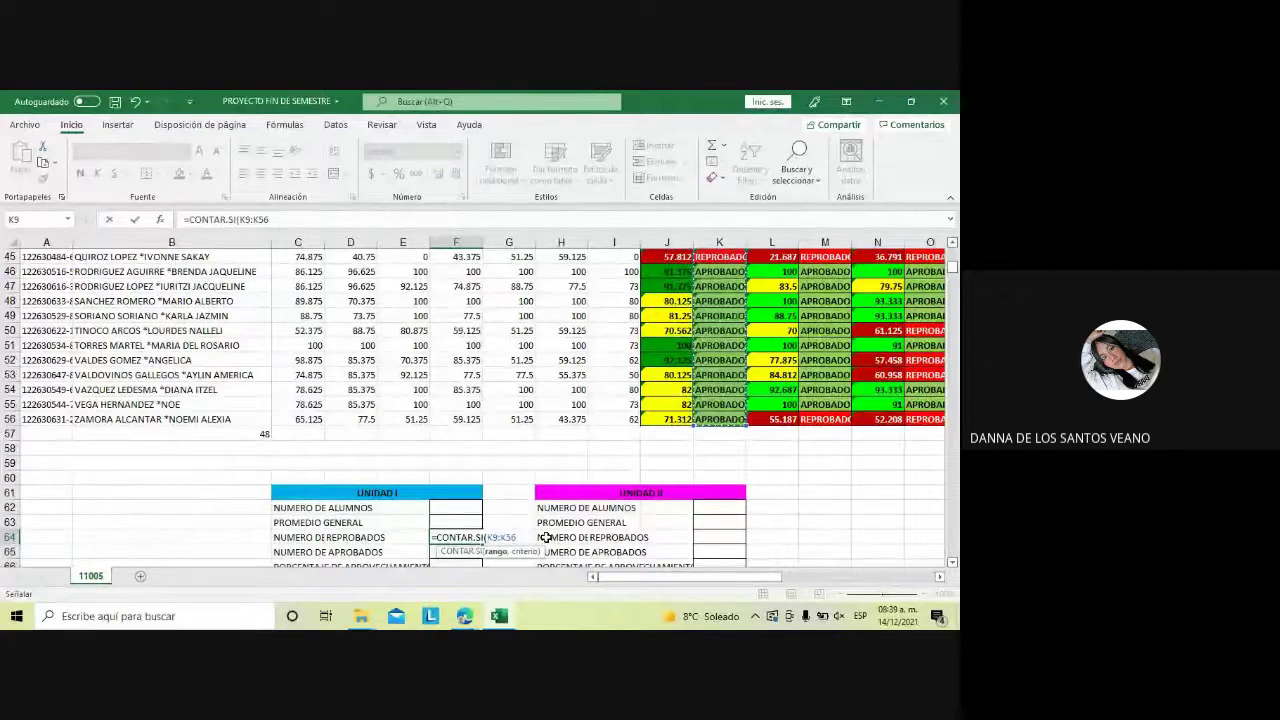
{"action": "type", "text": ","}
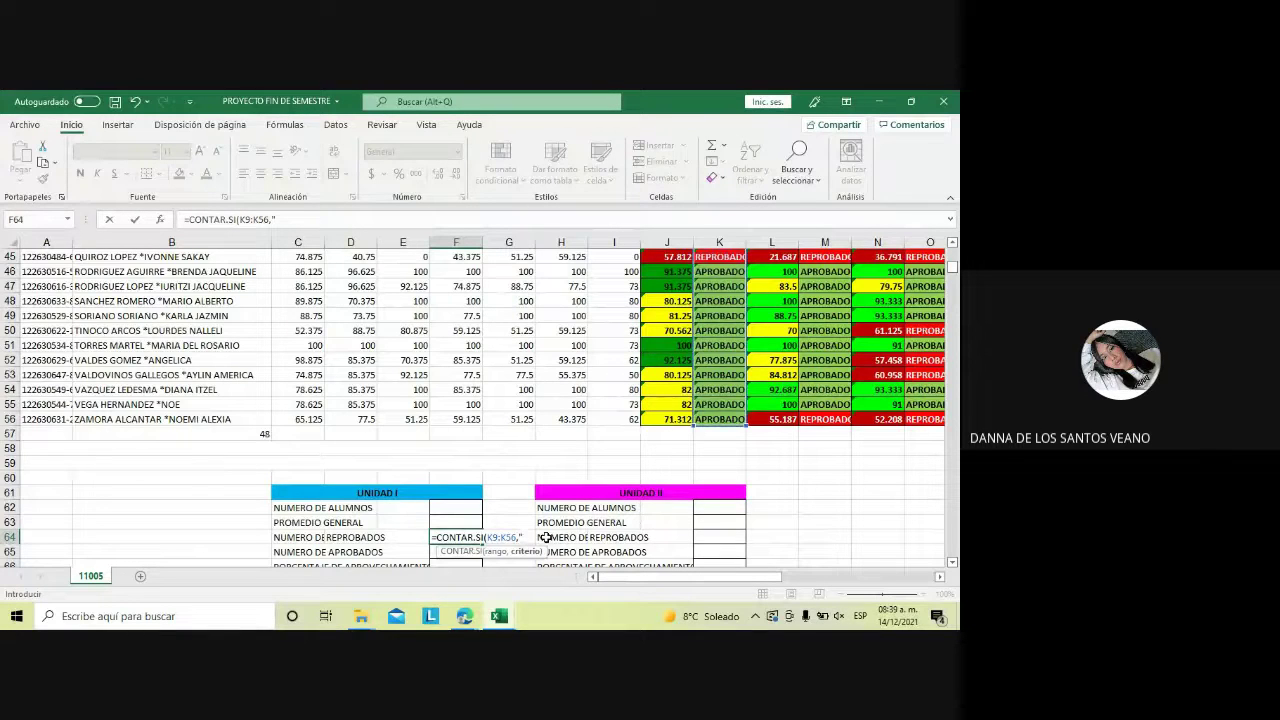
{"action": "type", "text": "REPROBADO"}
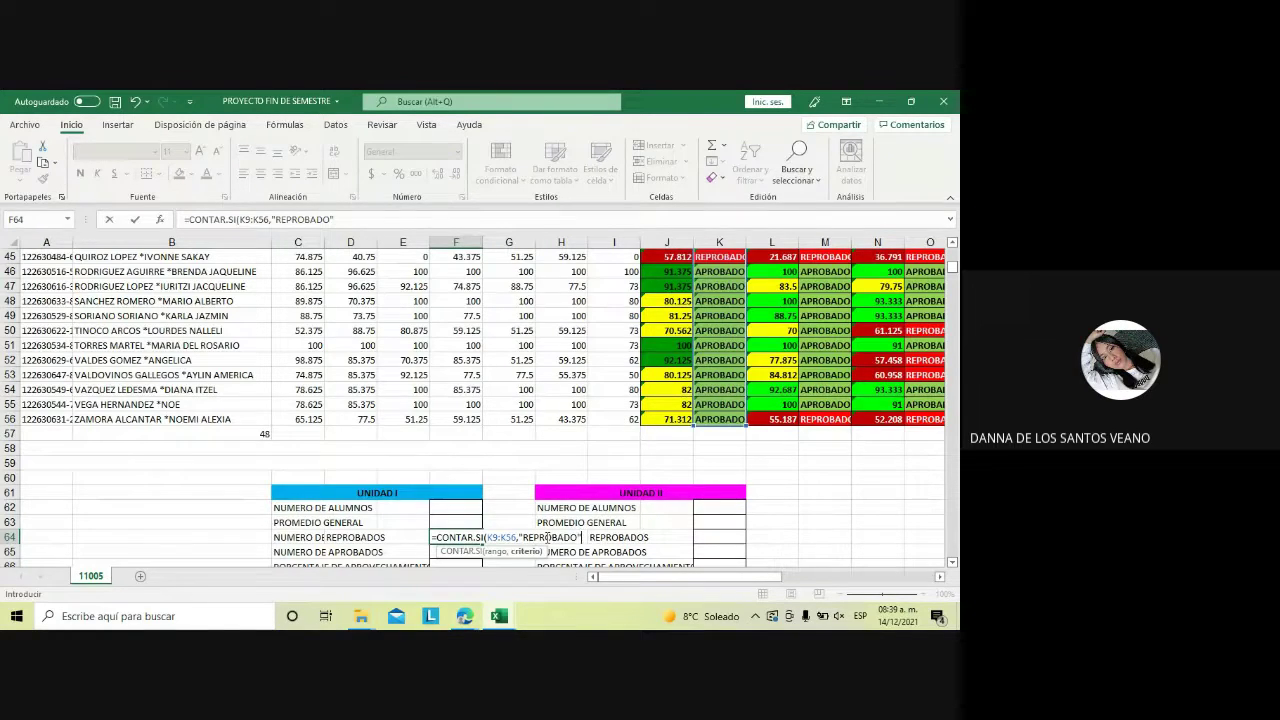
{"action": "type", "text": ")"}
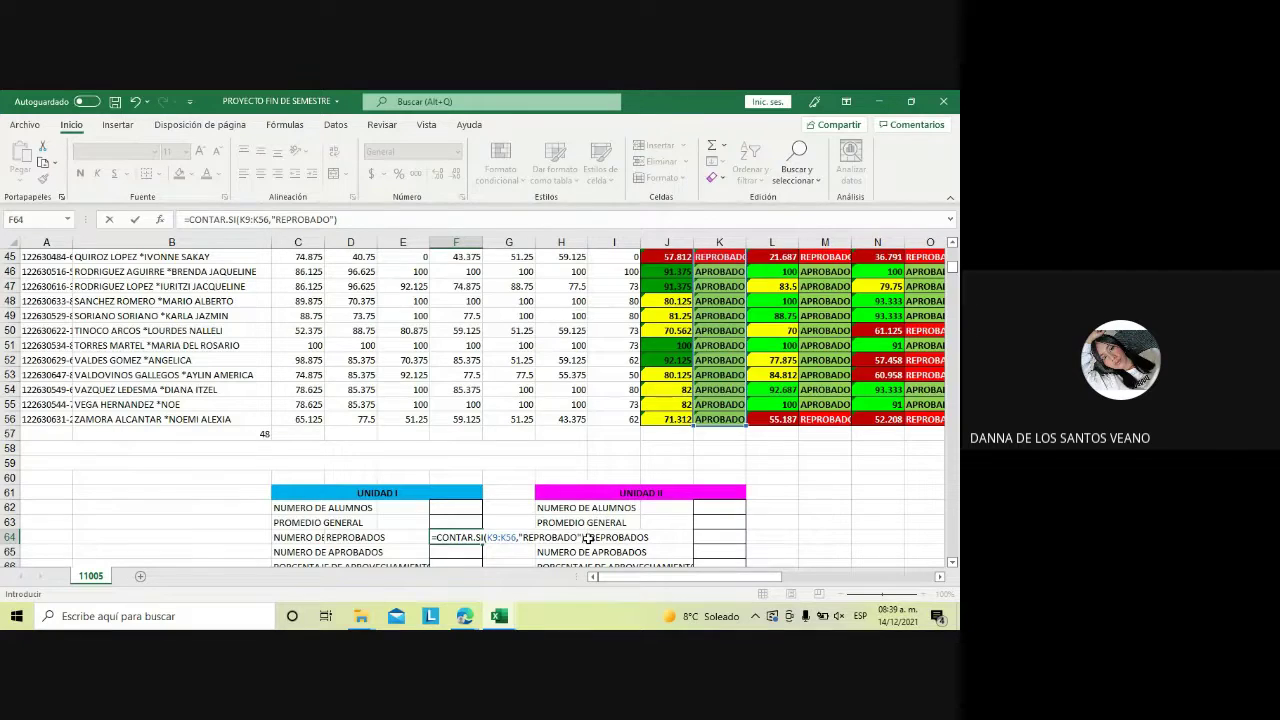
Confirm the failed count, then count passed students in F65 with =CONTAR.SI(K9:K56,"APROBADO")
{"action": "key", "text": "Return"}
{"action": "key", "text": "Return"}
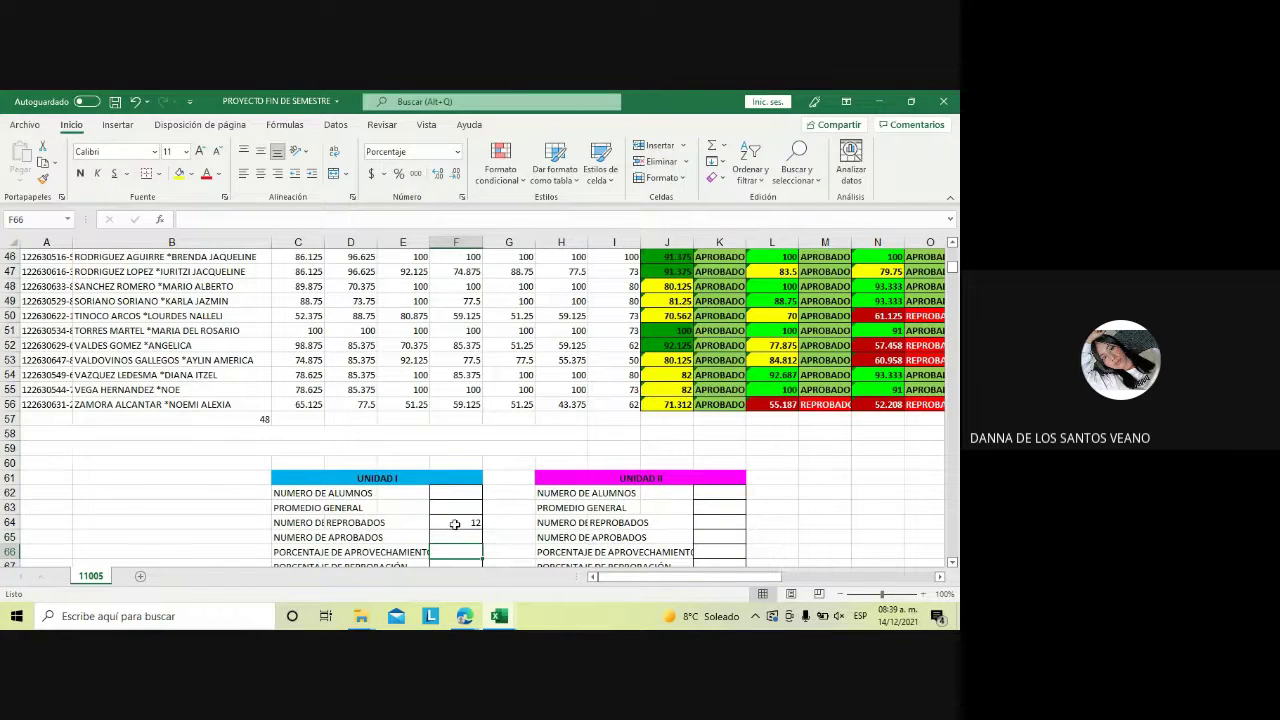
{"action": "left_click", "coordinate": [453, 539]}
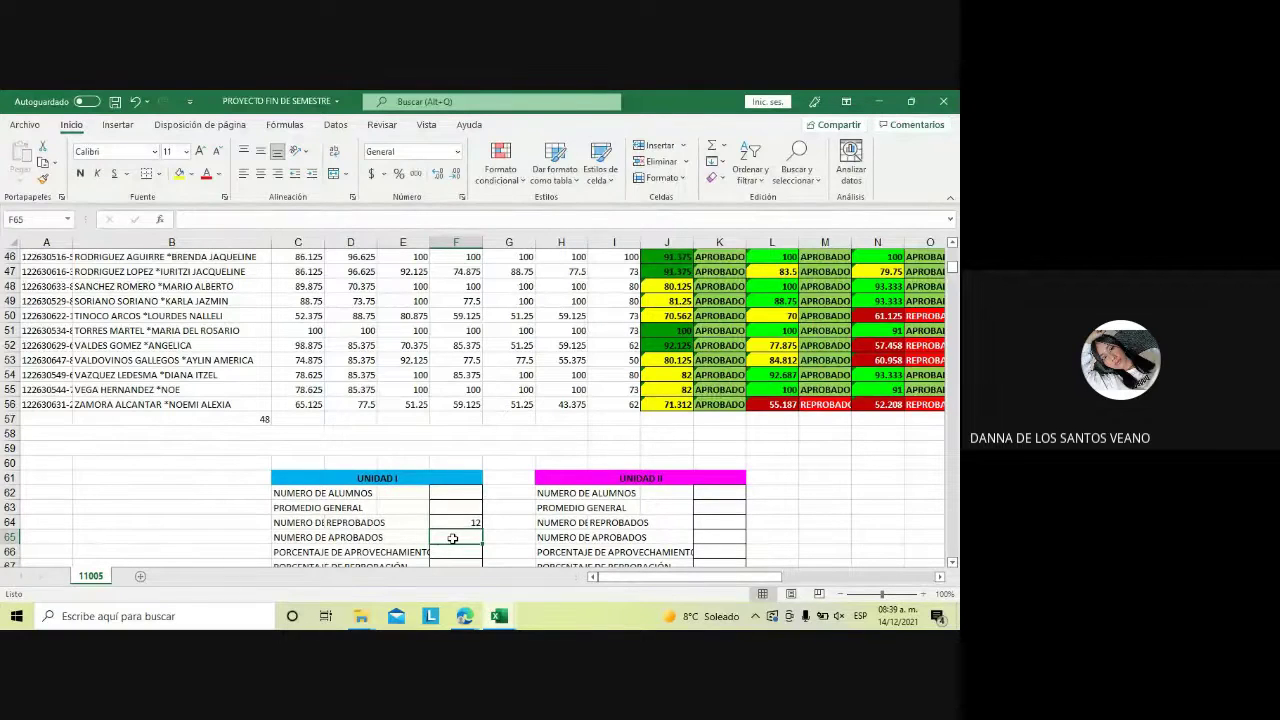
{"action": "type", "text": "=CON"}
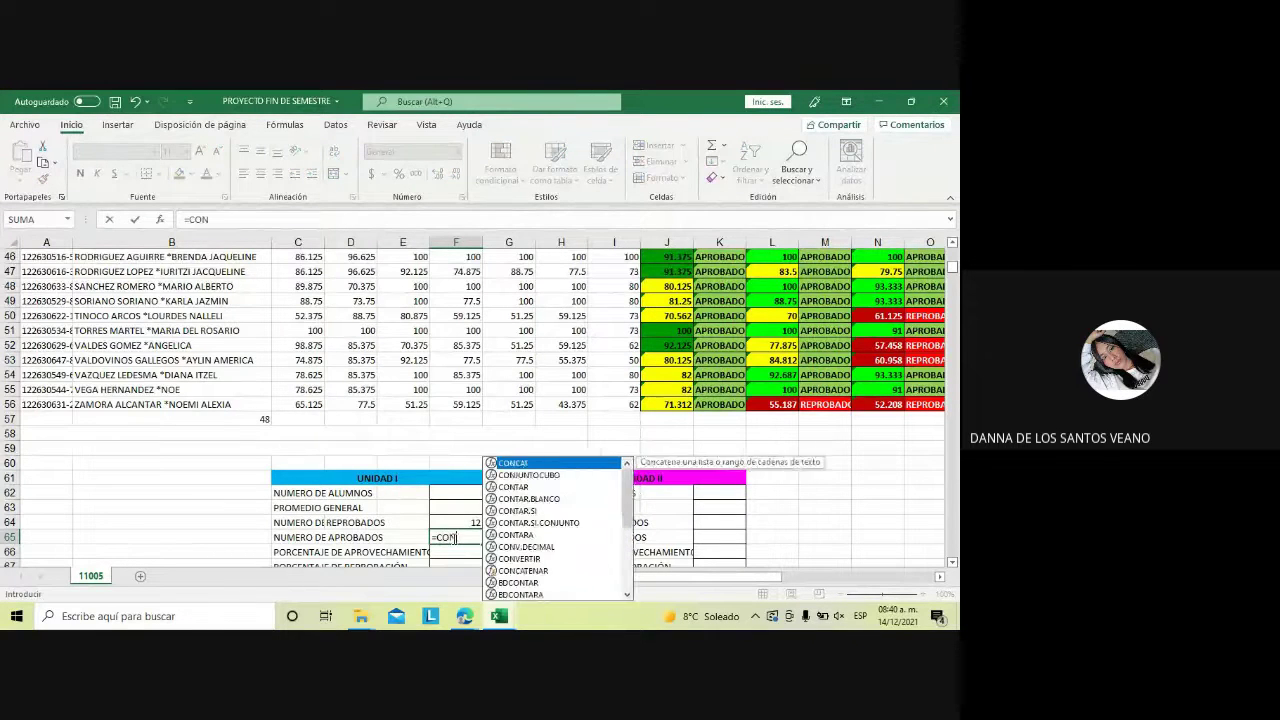
{"action": "type", "text": "TAR.S"}
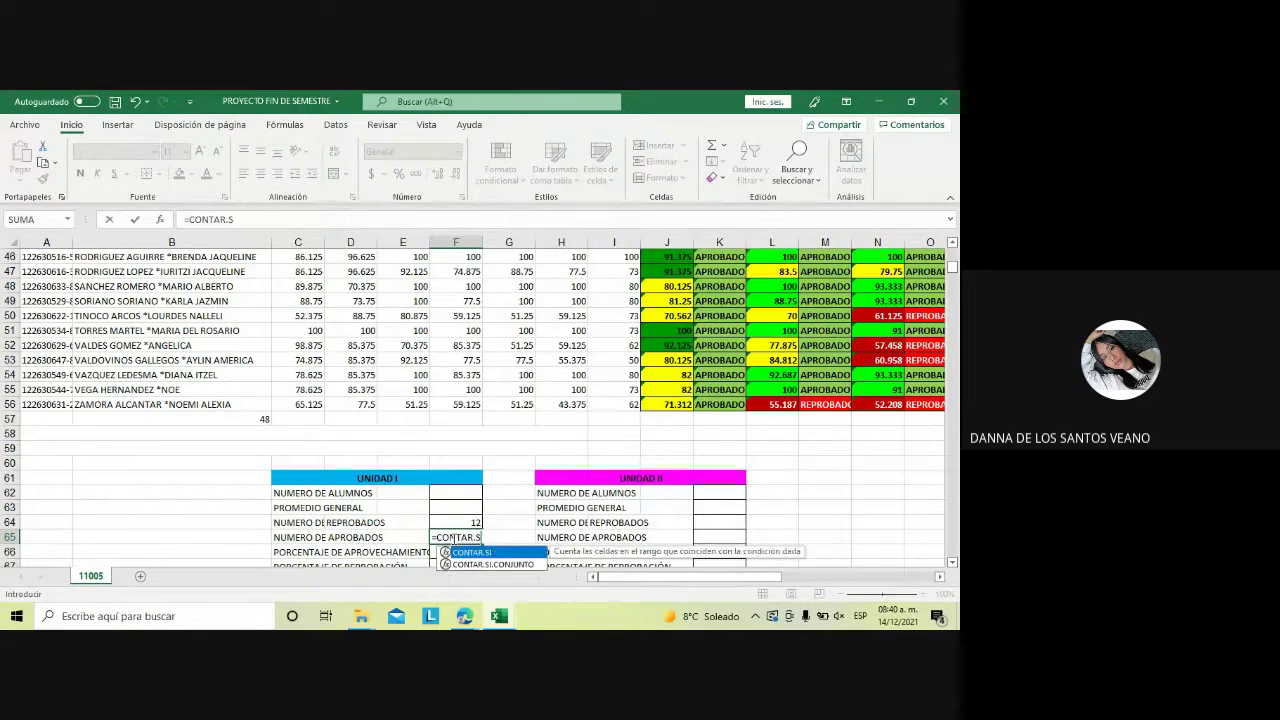
{"action": "type", "text": "I("}
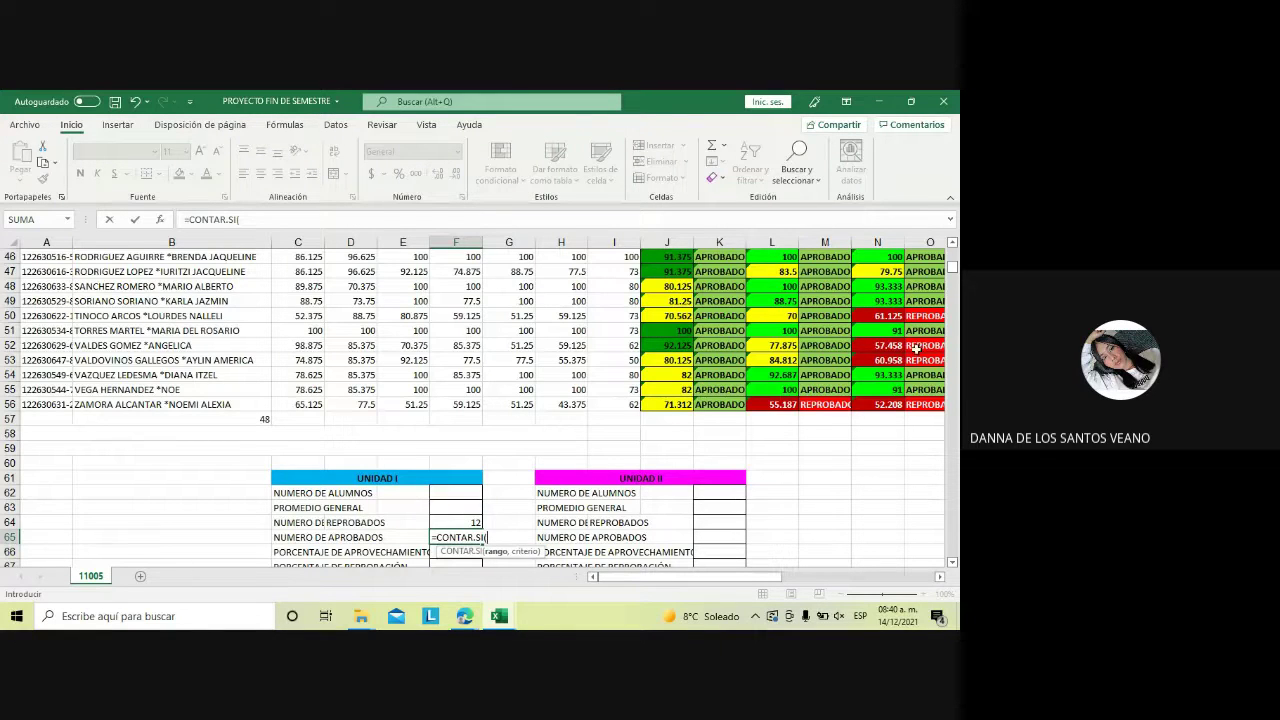
{"action": "left_click_drag", "start_coordinate": [953, 268], "coordinate": [953, 250]}
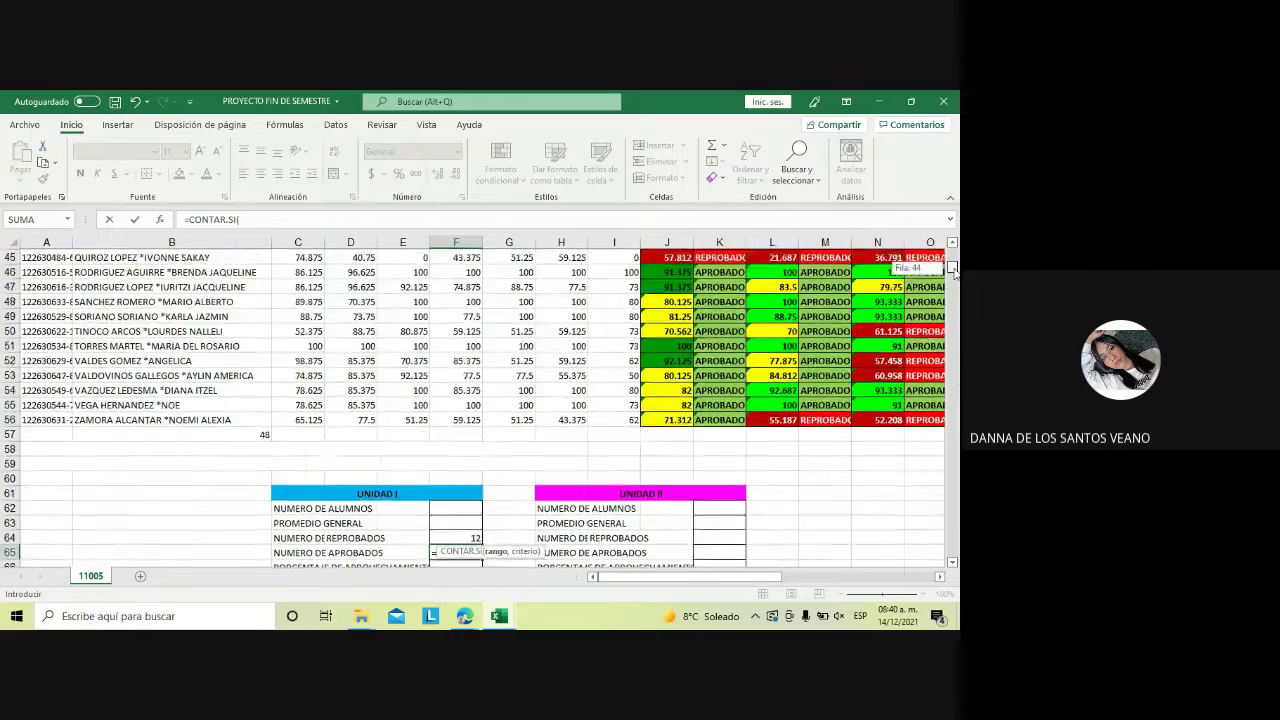
{"action": "left_click_drag", "start_coordinate": [700, 374], "coordinate": [706, 583]}
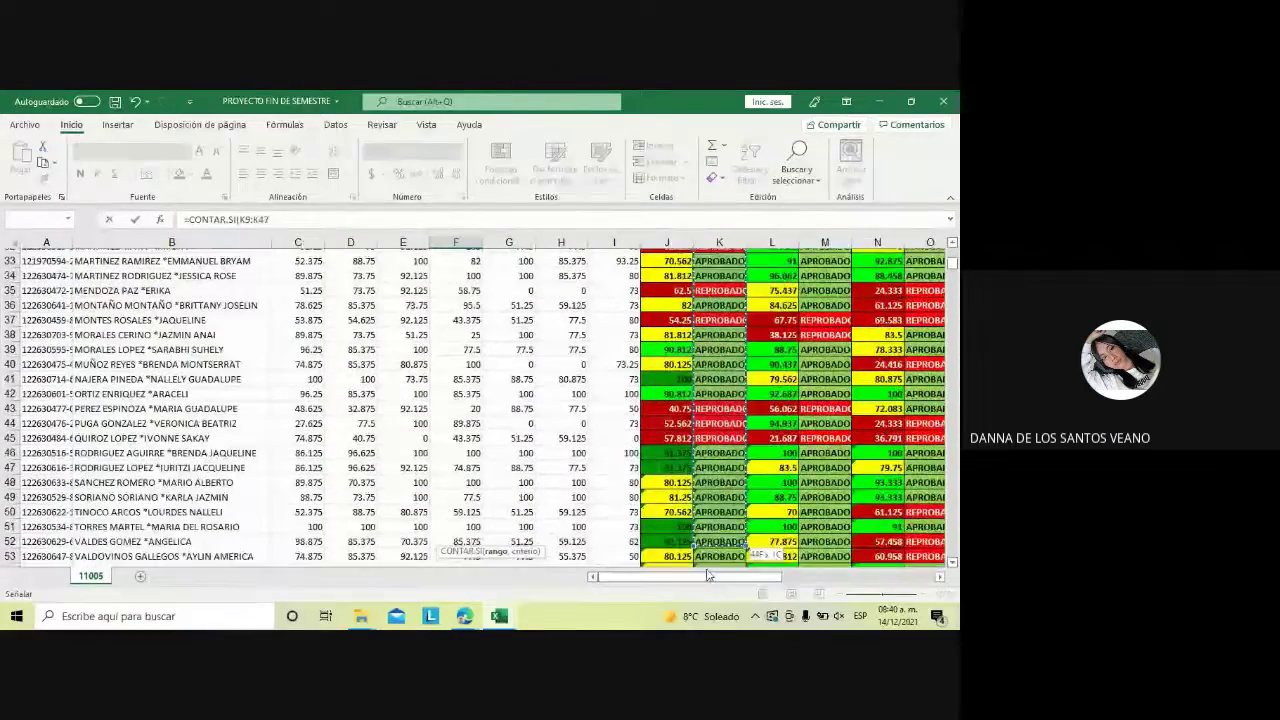
{"action": "left_click_drag", "start_coordinate": [706, 583], "coordinate": [705, 524]}
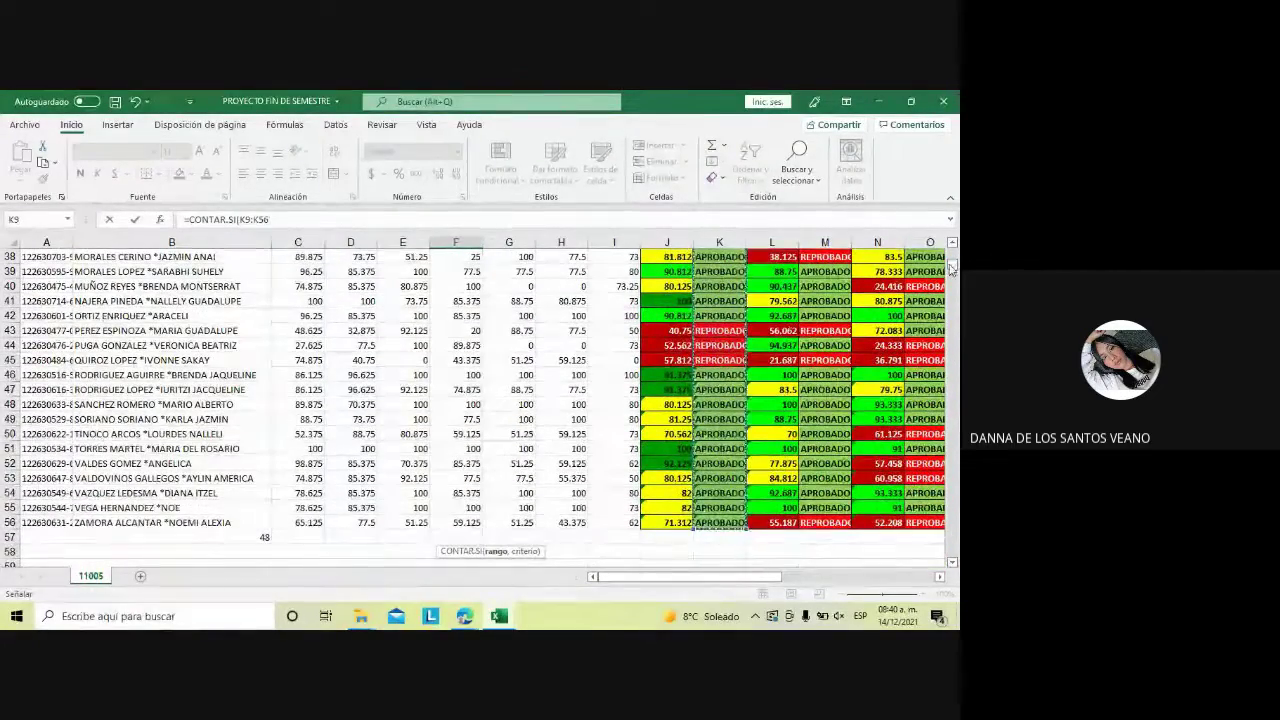
{"action": "scroll", "coordinate": [920, 282], "scroll_direction": "down", "scroll_amount": 1}
{"action": "scroll", "coordinate": [900, 285], "scroll_direction": "down", "scroll_amount": 3}
{"action": "scroll", "coordinate": [890, 287], "scroll_direction": "up", "scroll_amount": 1}
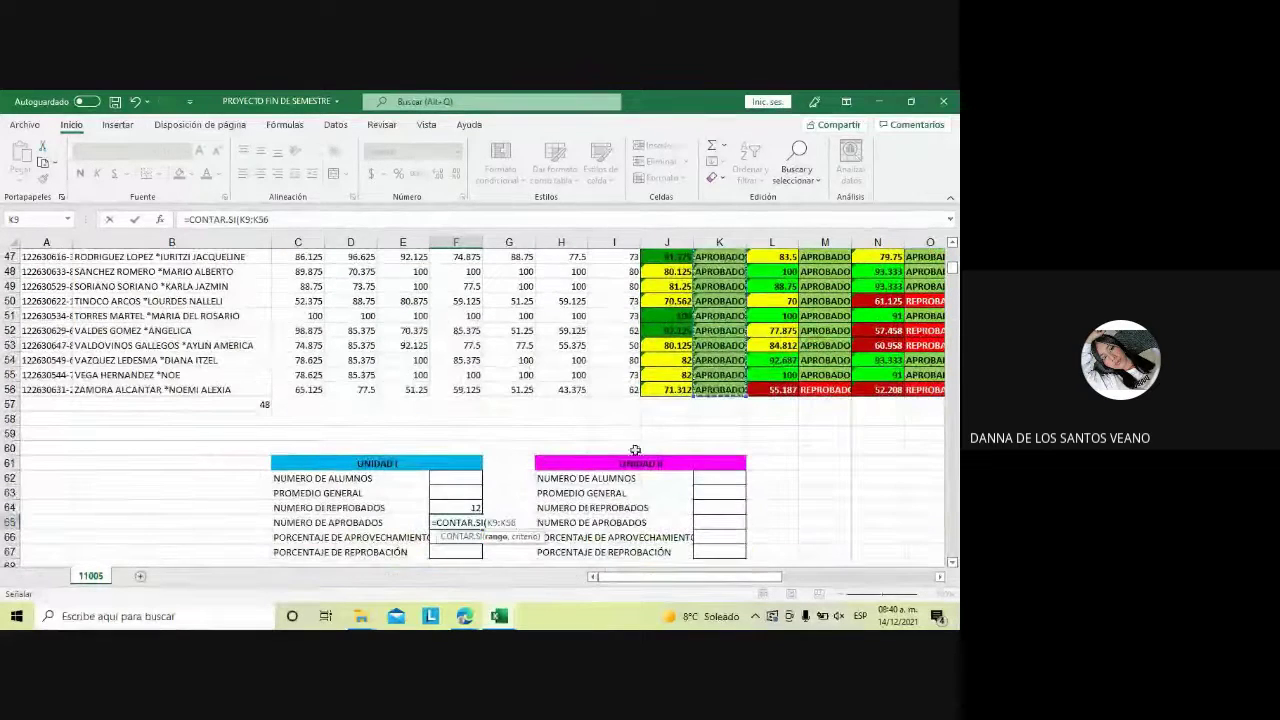
{"action": "type", "text": ","}
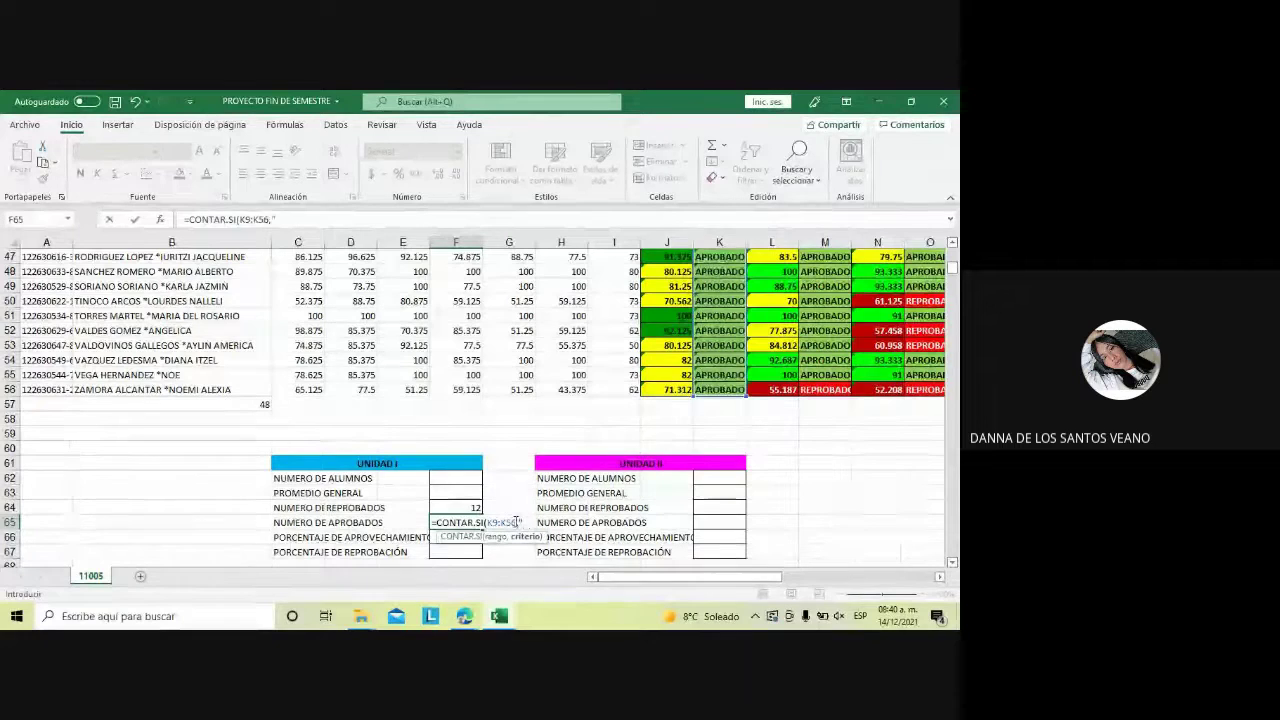
{"action": "type", "text": "\"APR"}
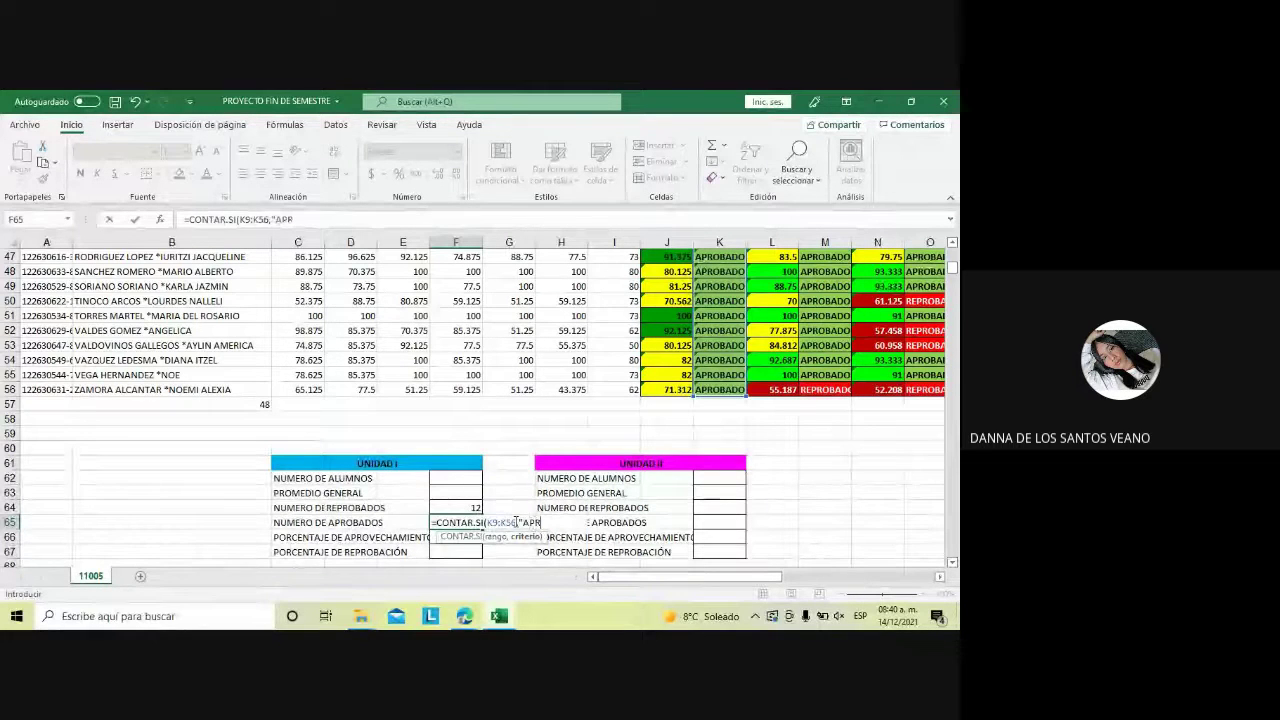
{"action": "type", "text": "OBADO"}
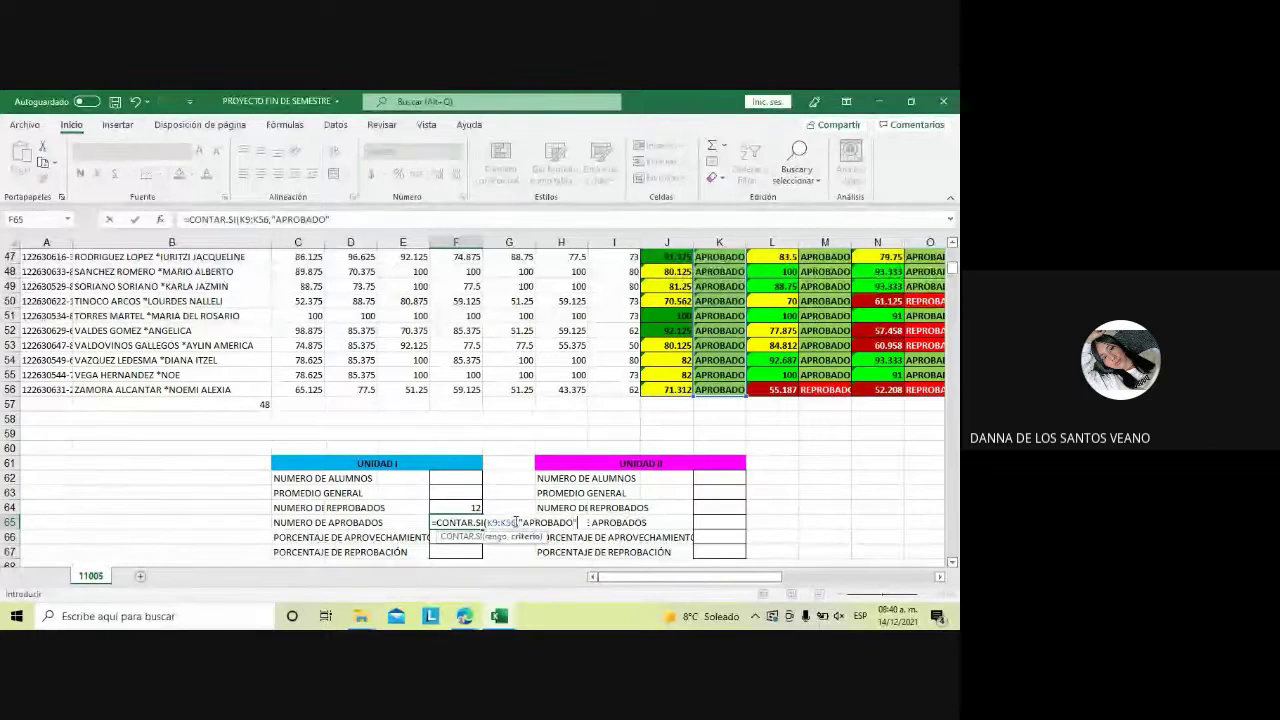
{"action": "type", "text": "\")"}
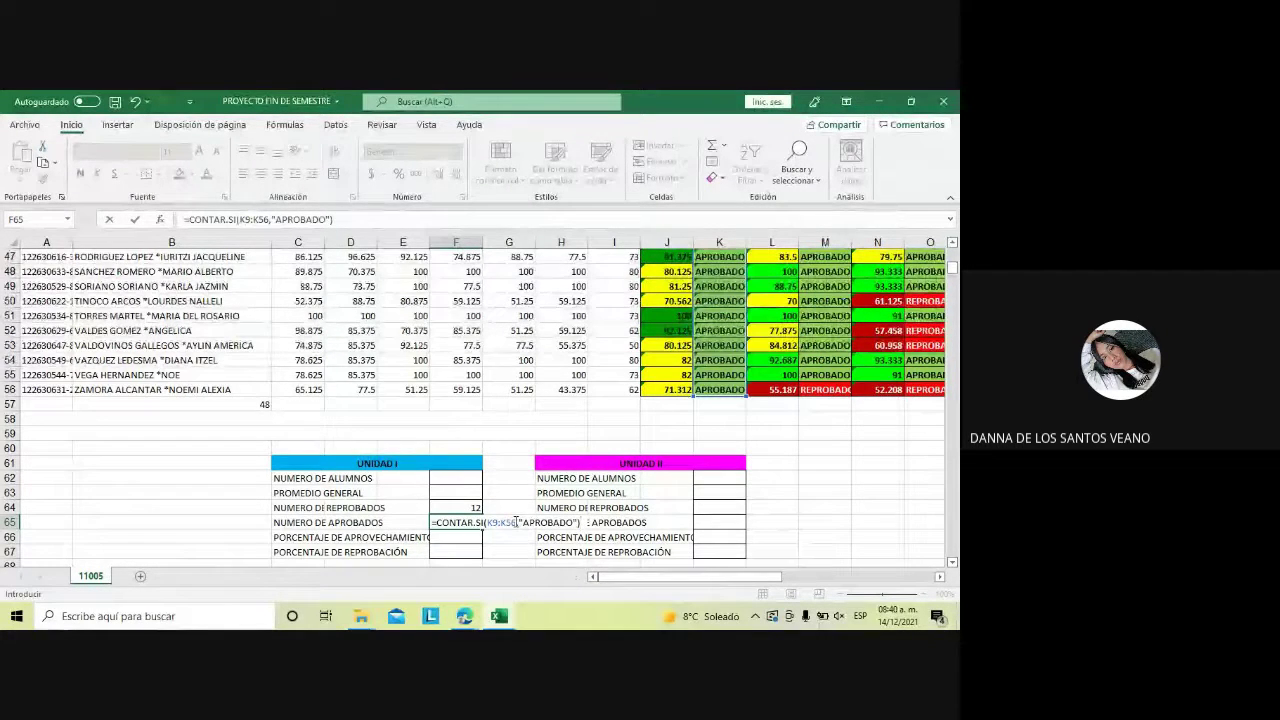
{"action": "key", "text": "Return"}
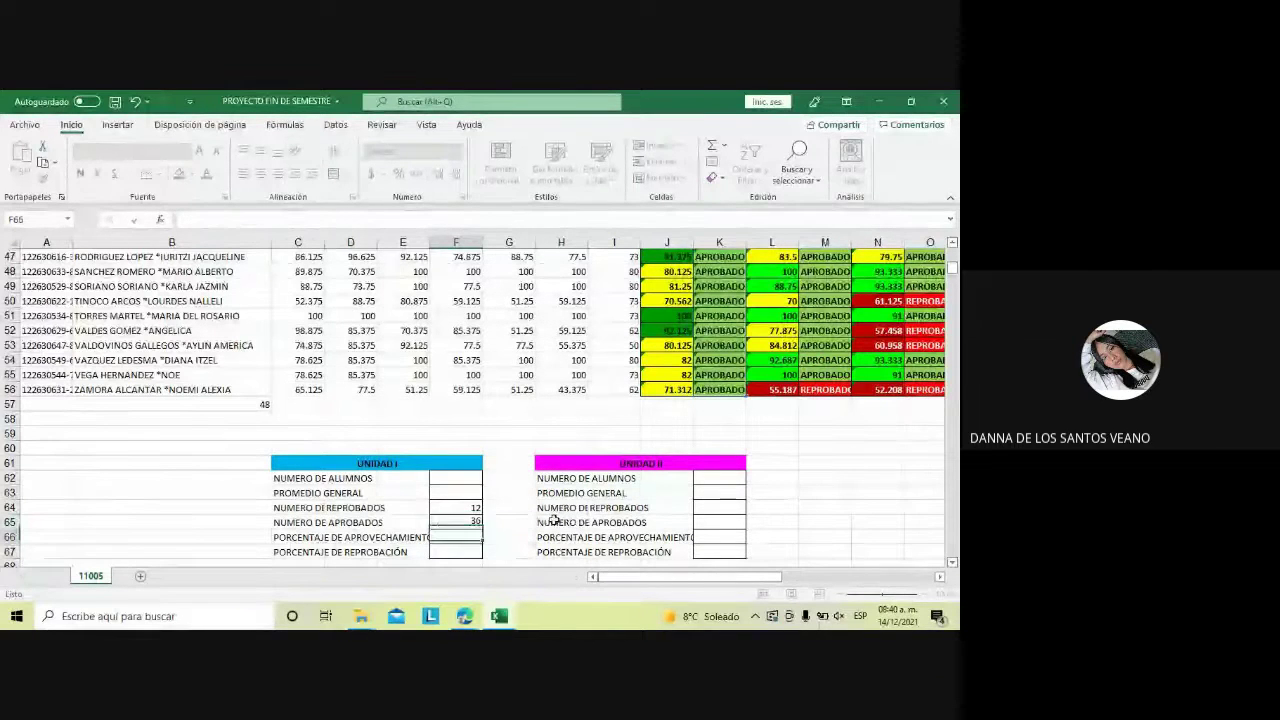
Start a =PROMEDIO general average in F63 over the unit 1 averages in column J
{"action": "left_click", "coordinate": [470, 523]}
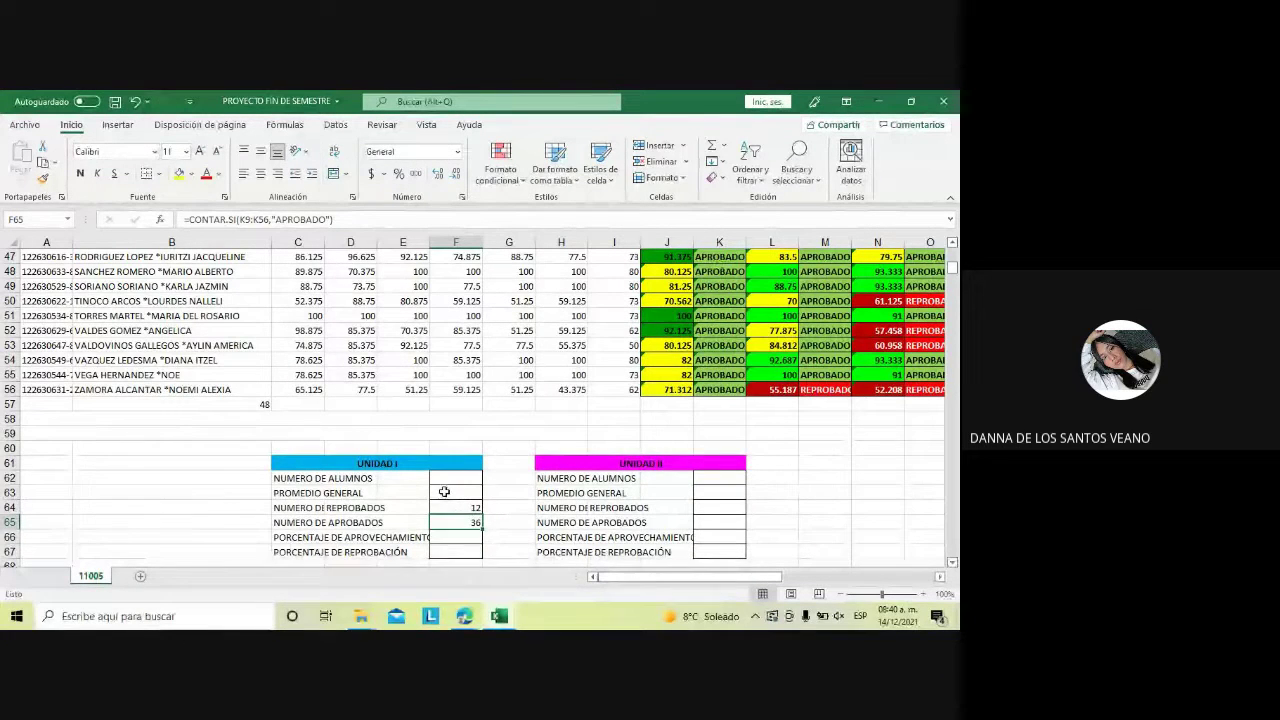
{"action": "left_click", "coordinate": [444, 490]}
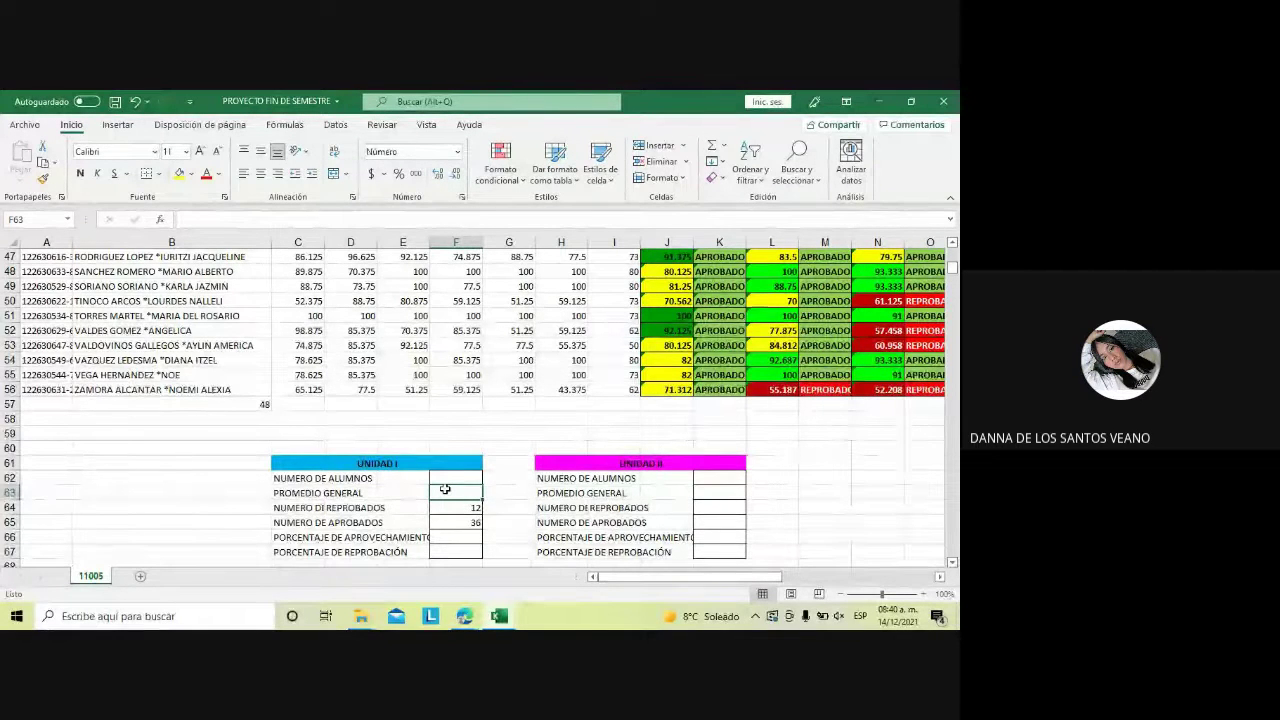
{"action": "type", "text": "=PR"}
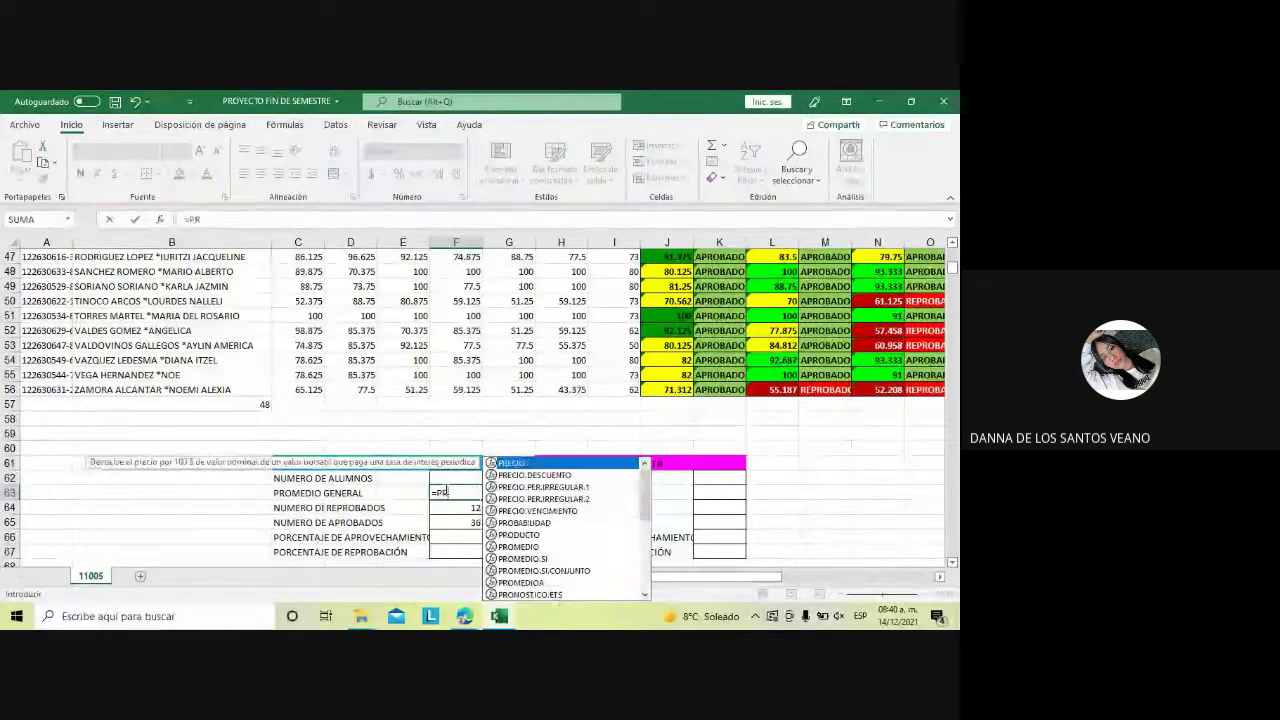
{"action": "type", "text": "OMEDIO"}
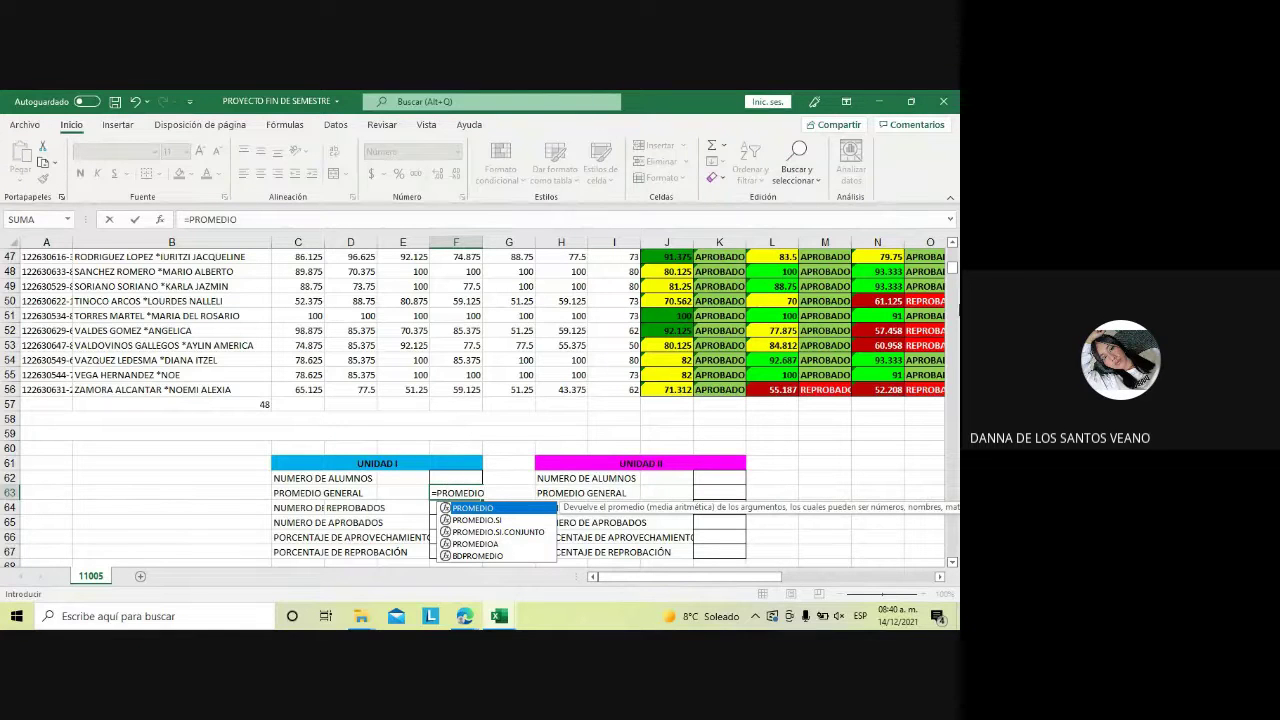
{"action": "scroll", "coordinate": [655, 371], "scroll_direction": "up", "scroll_amount": 13}
{"action": "scroll", "coordinate": [655, 371], "scroll_direction": "up", "scroll_amount": 2}
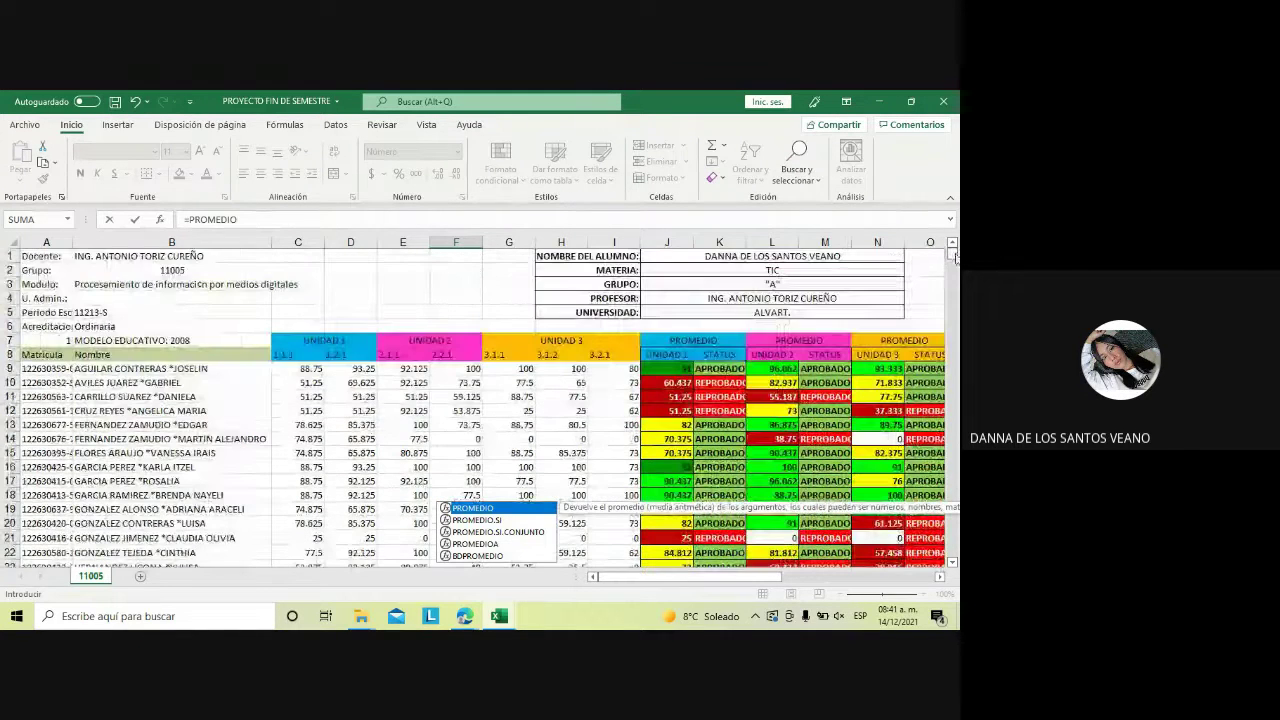
{"action": "left_click_drag", "start_coordinate": [655, 371], "coordinate": [665, 570]}
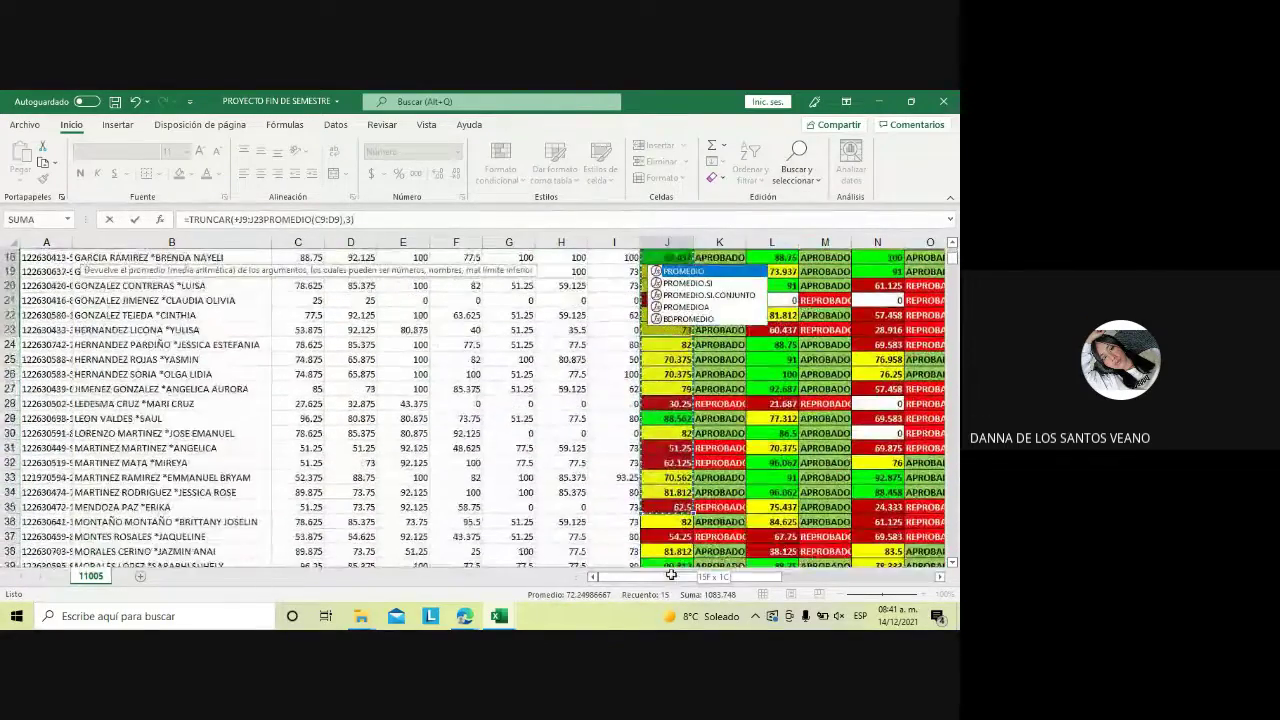
{"action": "left_click_drag", "start_coordinate": [665, 570], "coordinate": [668, 581]}
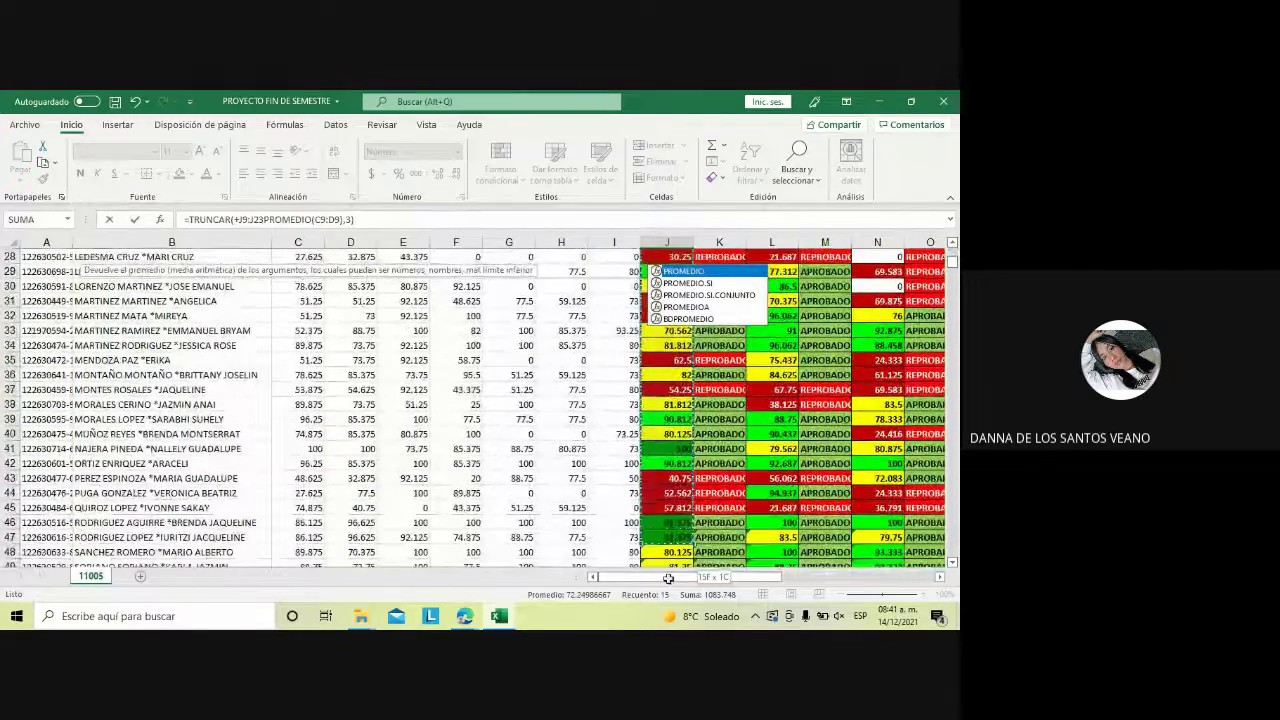
{"action": "left_click_drag", "start_coordinate": [668, 581], "coordinate": [719, 537]}
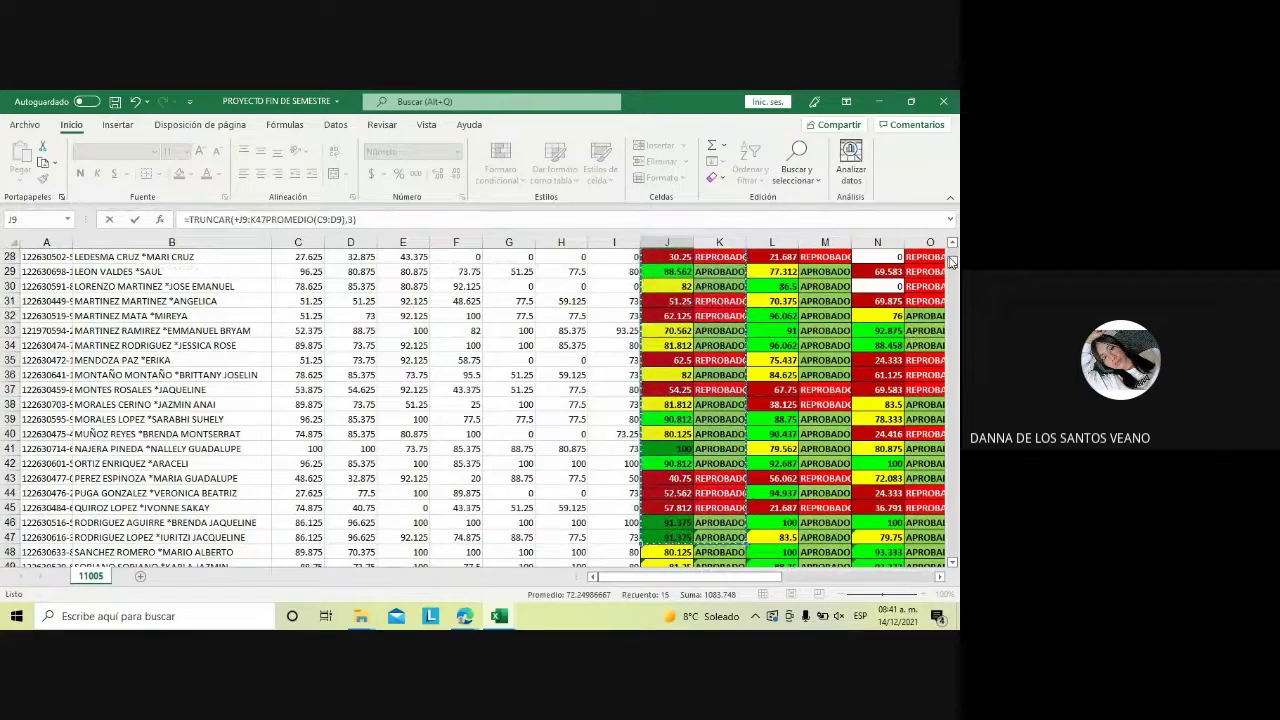
{"action": "left_click_drag", "start_coordinate": [952, 257], "coordinate": [952, 248]}
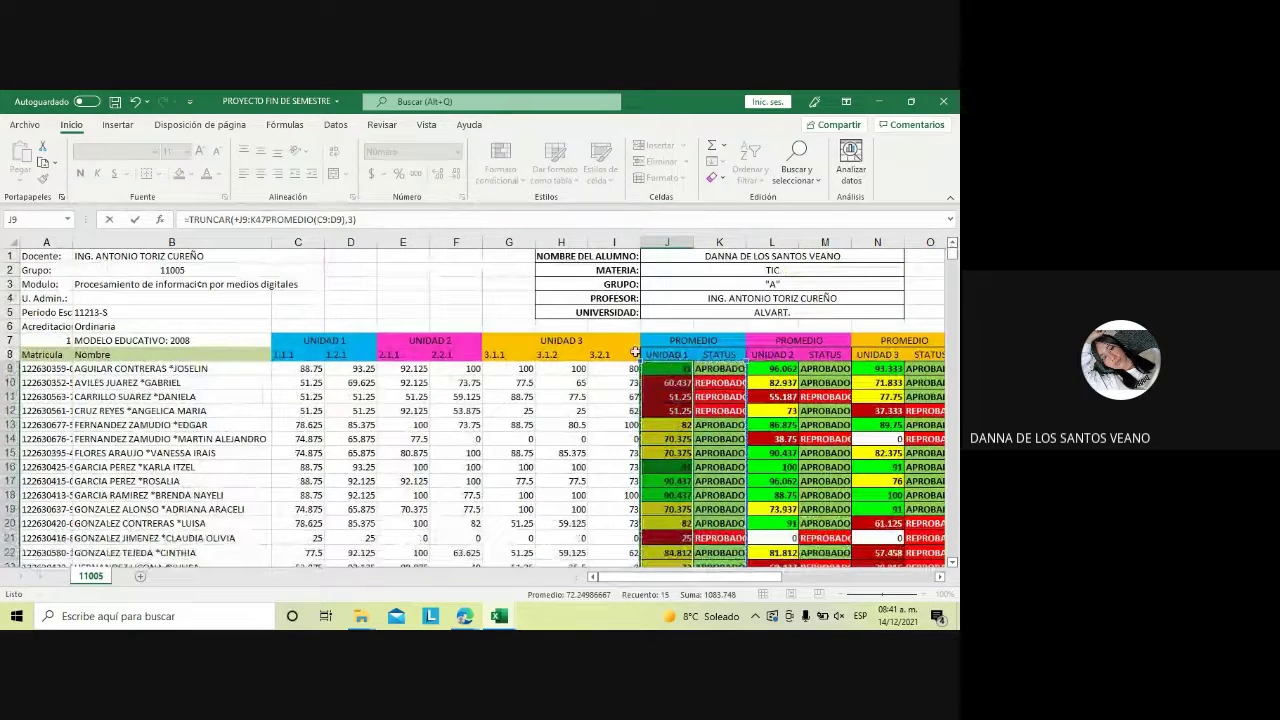
{"action": "key", "text": "Return"}
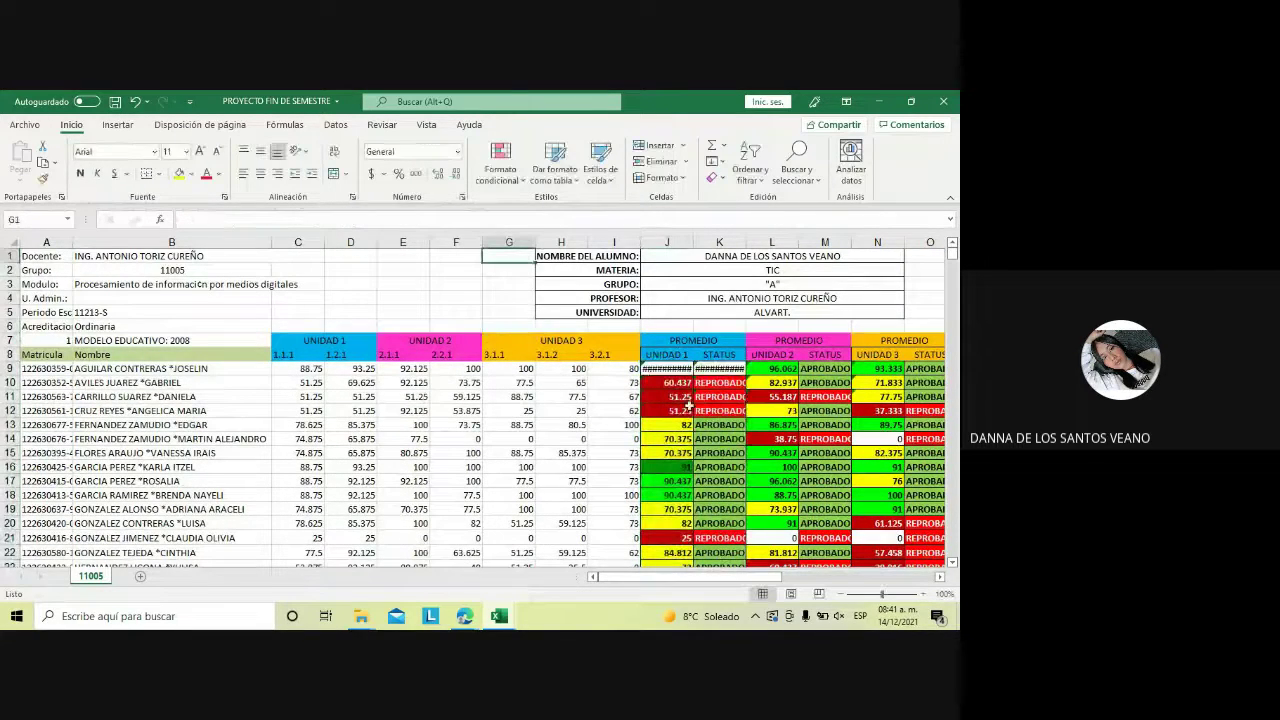
Undo the mistaken change to J9's formula and reselect J9:J56
{"action": "left_click", "coordinate": [668, 370]}
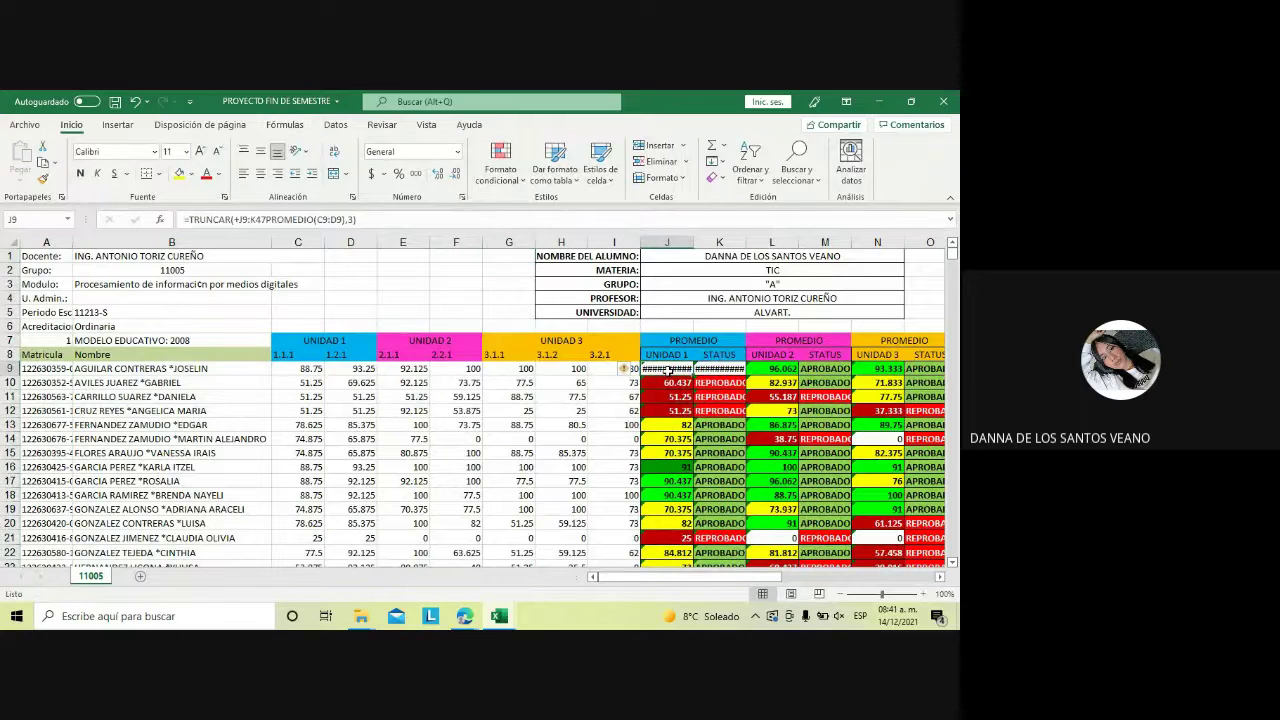
{"action": "left_click", "coordinate": [133, 103]}
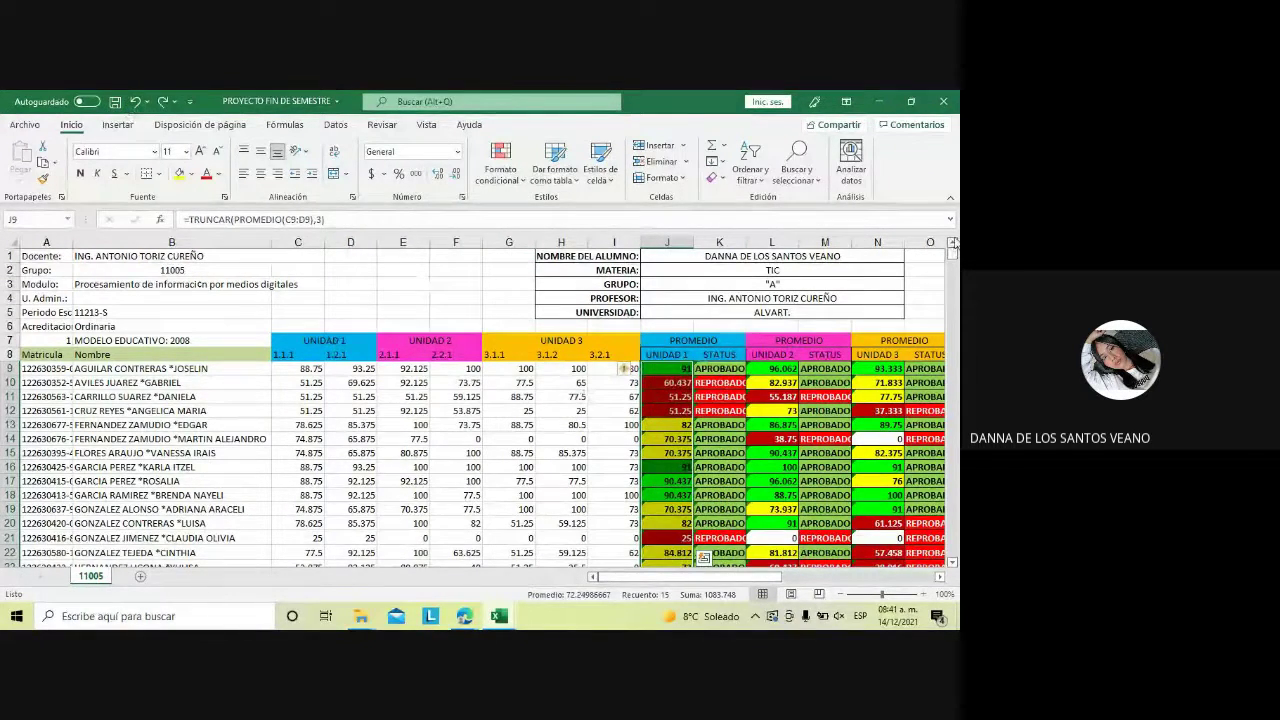
{"action": "scroll", "coordinate": [847, 268], "scroll_direction": "down", "scroll_amount": 1}
{"action": "scroll", "coordinate": [847, 268], "scroll_direction": "down", "scroll_amount": 3}
{"action": "scroll", "coordinate": [847, 268], "scroll_direction": "down", "scroll_amount": 3}
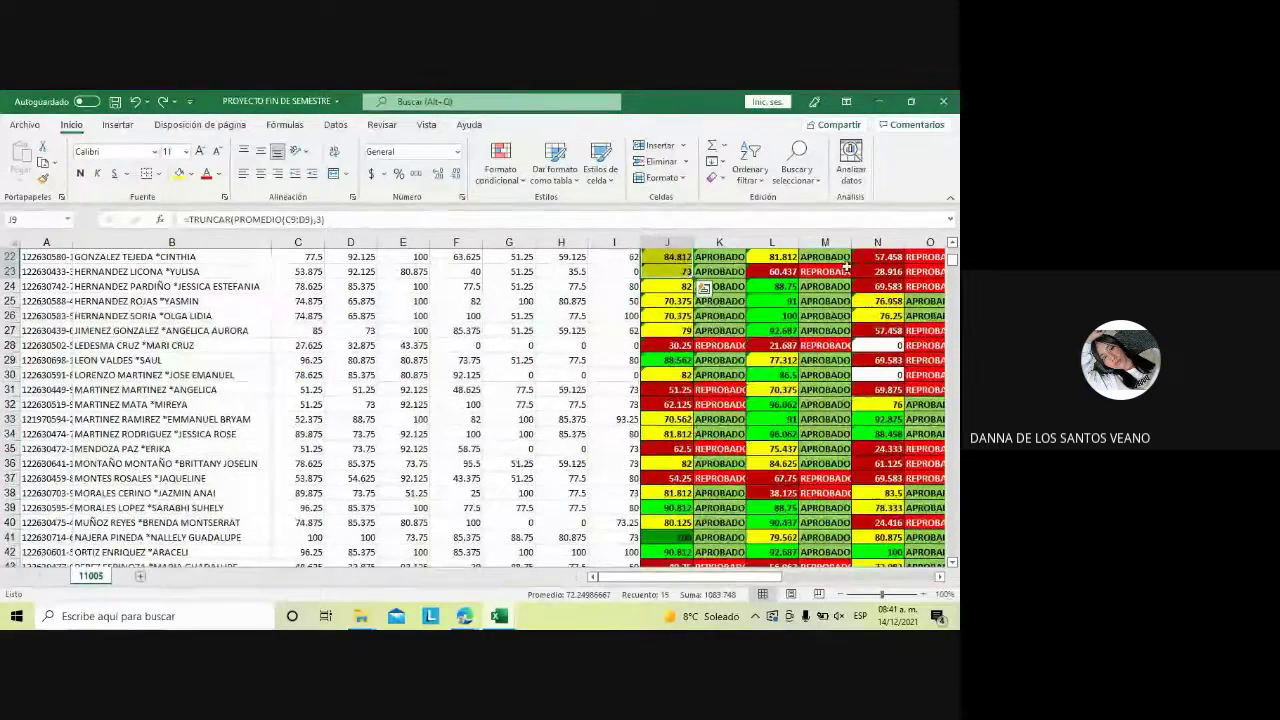
{"action": "mouse_move", "coordinate": [692, 278]}
{"action": "left_mouse_down"}
{"action": "mouse_move", "coordinate": [678, 585]}
{"action": "mouse_move", "coordinate": [678, 530]}
{"action": "left_mouse_up"}
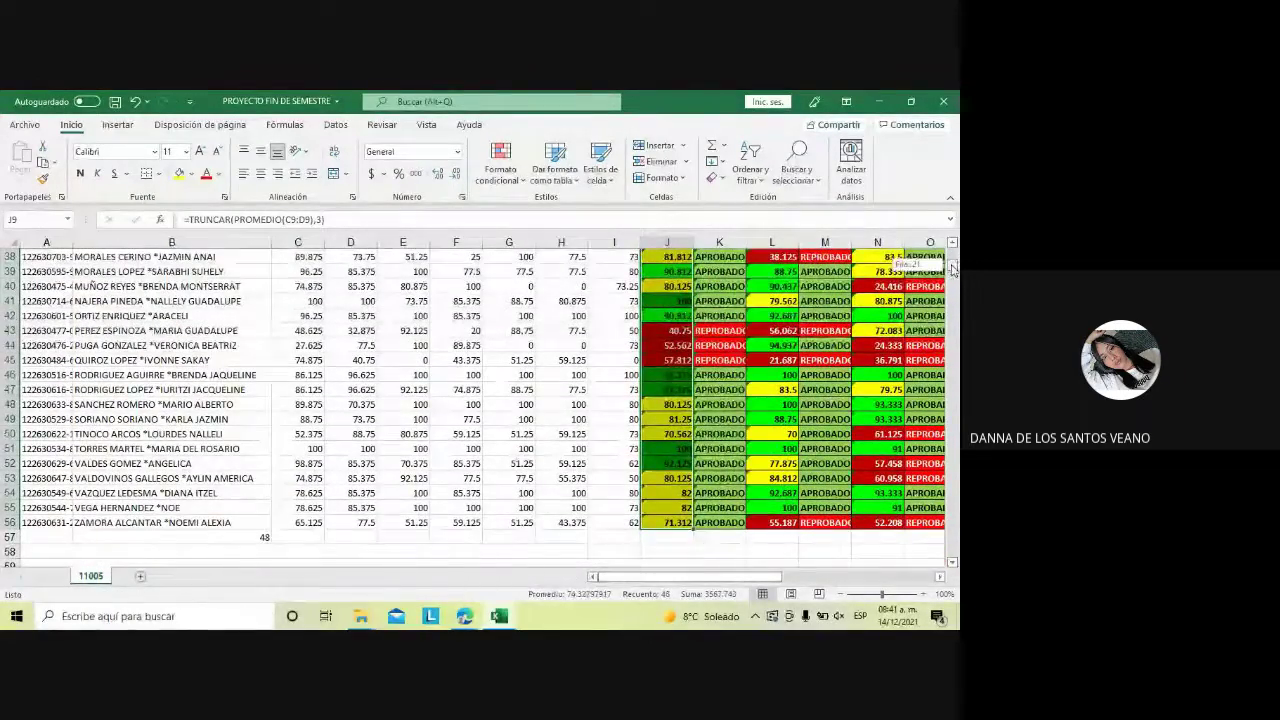
{"action": "scroll", "coordinate": [500, 400], "scroll_direction": "down", "scroll_amount": 7}
{"action": "scroll", "coordinate": [500, 400], "scroll_direction": "up", "scroll_amount": 4}
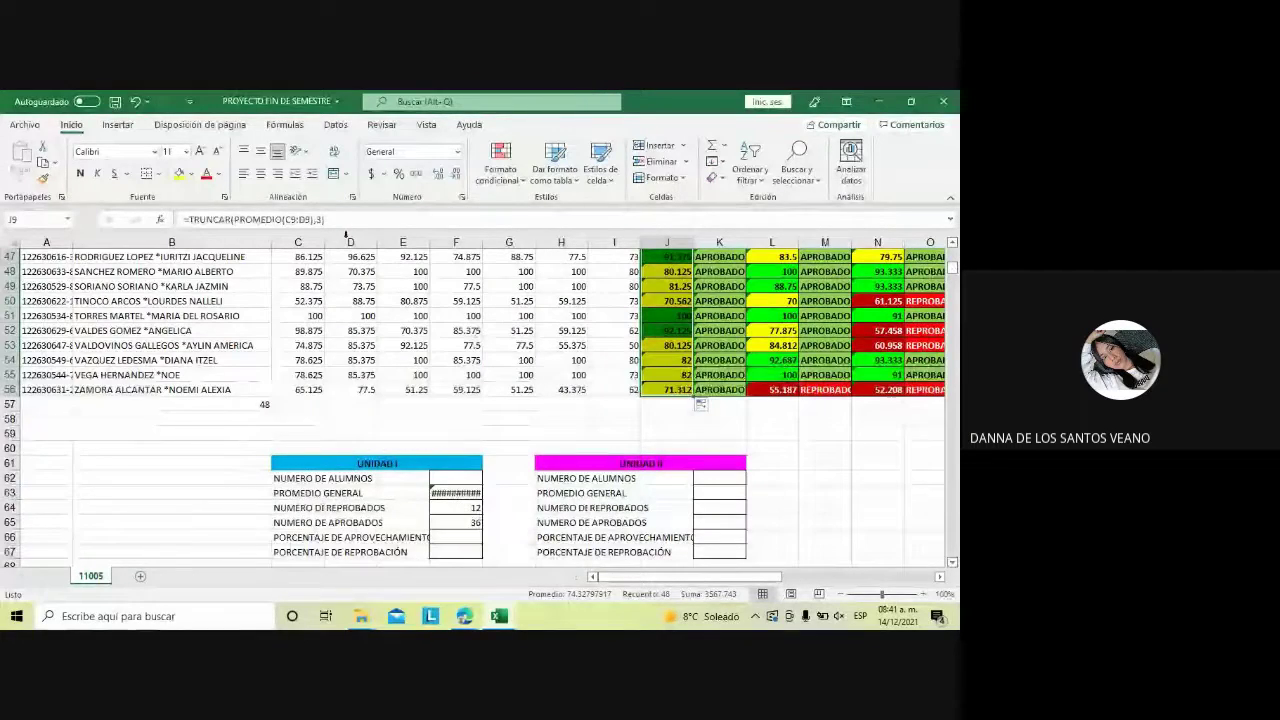
Undo the earlier average entries and reselect the unit 1 averages in column J
{"action": "left_click", "coordinate": [135, 101]}
{"action": "left_click", "coordinate": [135, 101]}
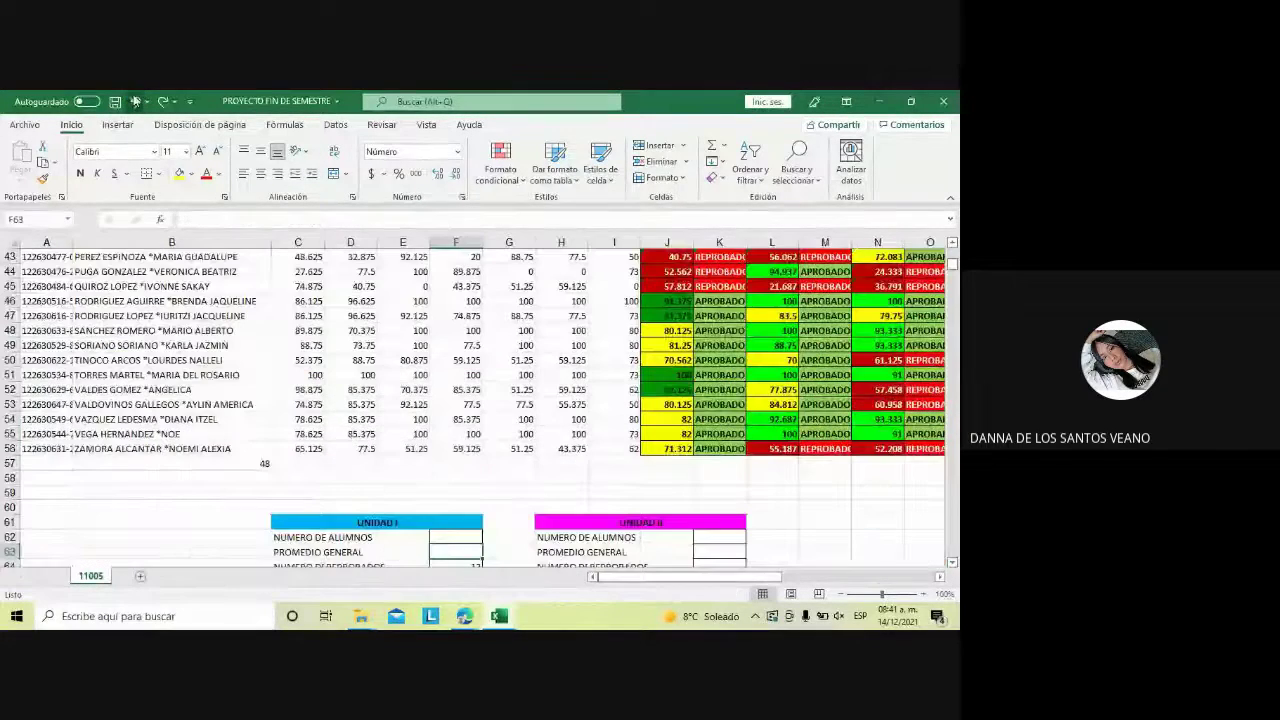
{"action": "left_click", "coordinate": [877, 522]}
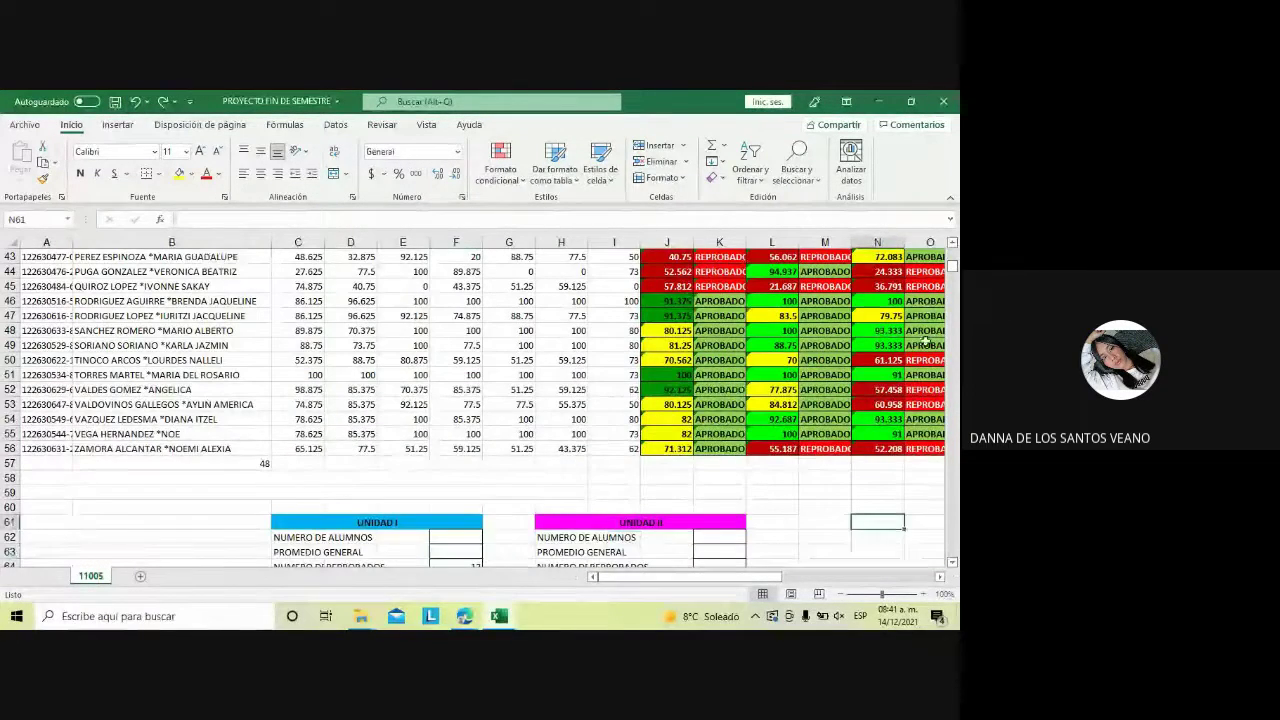
{"action": "scroll", "coordinate": [860, 320], "scroll_direction": "up", "scroll_amount": 2}
{"action": "scroll", "coordinate": [792, 294], "scroll_direction": "up", "scroll_amount": 12}
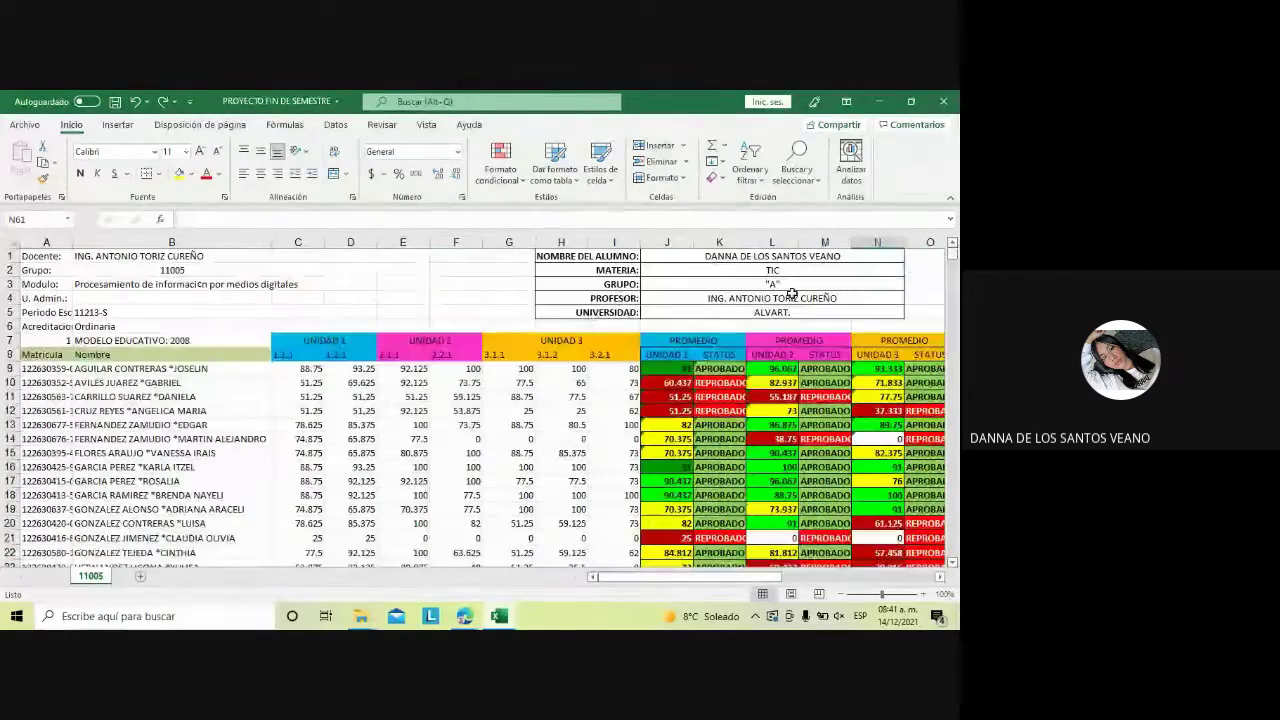
{"action": "left_click_drag", "start_coordinate": [667, 368], "coordinate": [654, 603]}
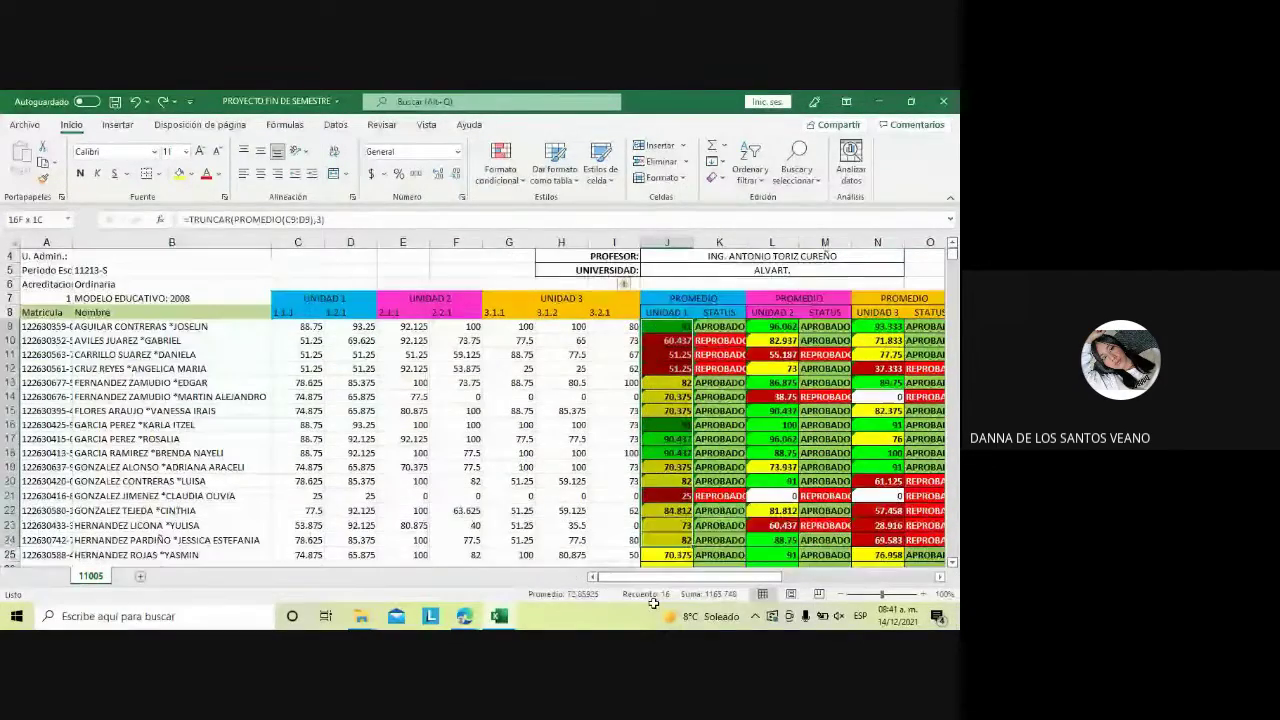
{"action": "left_click_drag", "start_coordinate": [654, 603], "coordinate": [655, 560]}
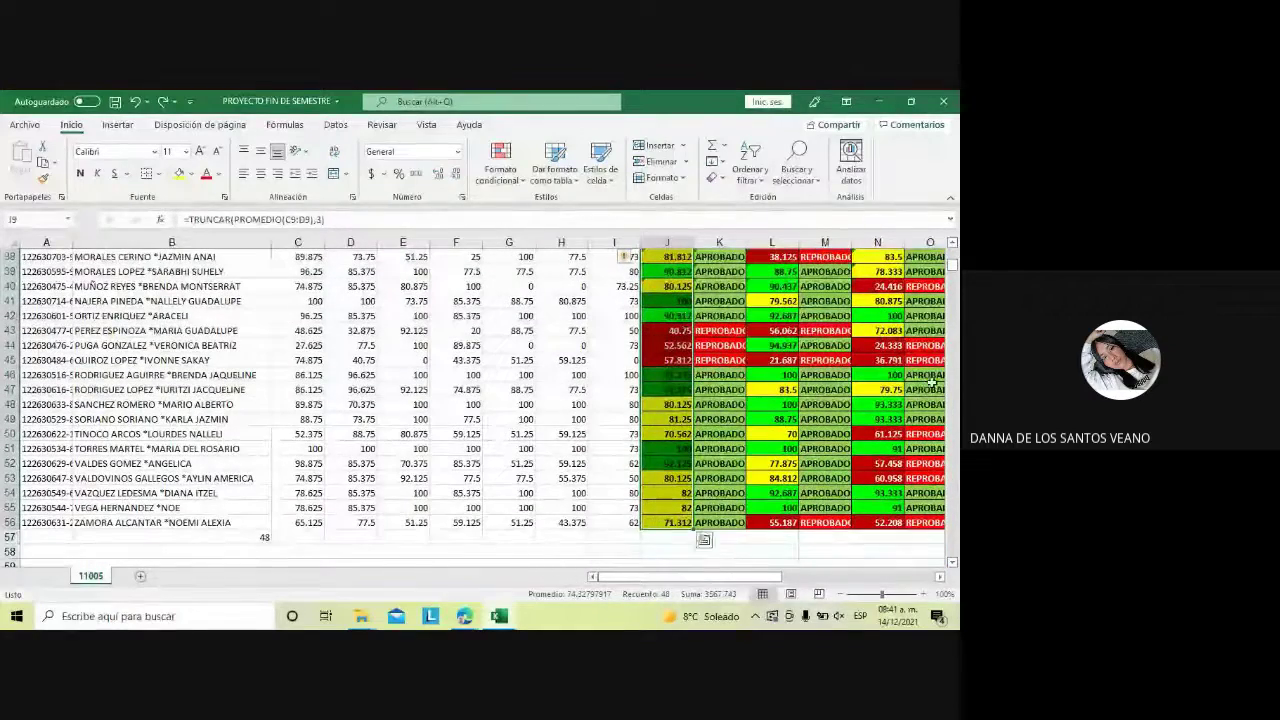
{"action": "mouse_move", "coordinate": [953, 263]}
{"action": "left_mouse_down"}
{"action": "mouse_move", "coordinate": [952, 278]}
{"action": "mouse_move", "coordinate": [953, 266]}
{"action": "left_mouse_up"}
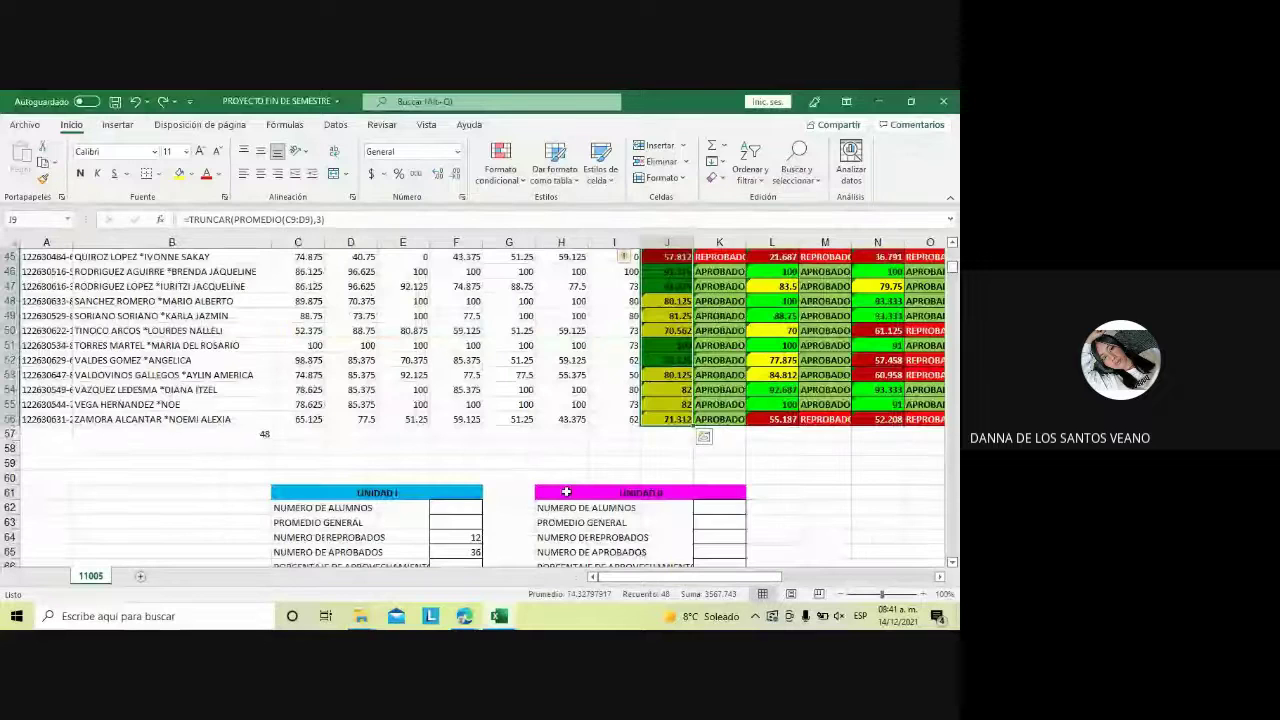
Enter =PROMEDIO(J9:J56) in F63 so the general average reads 74.3
{"action": "left_click", "coordinate": [451, 521]}
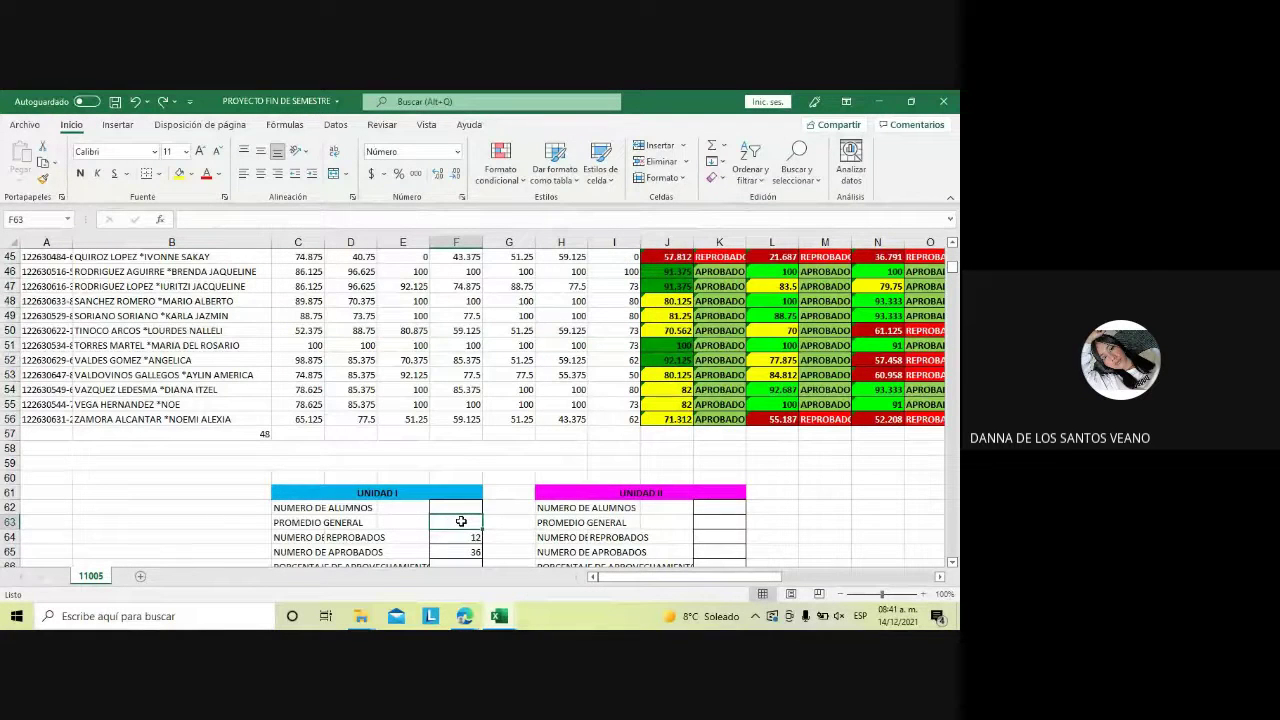
{"action": "type", "text": "=P"}
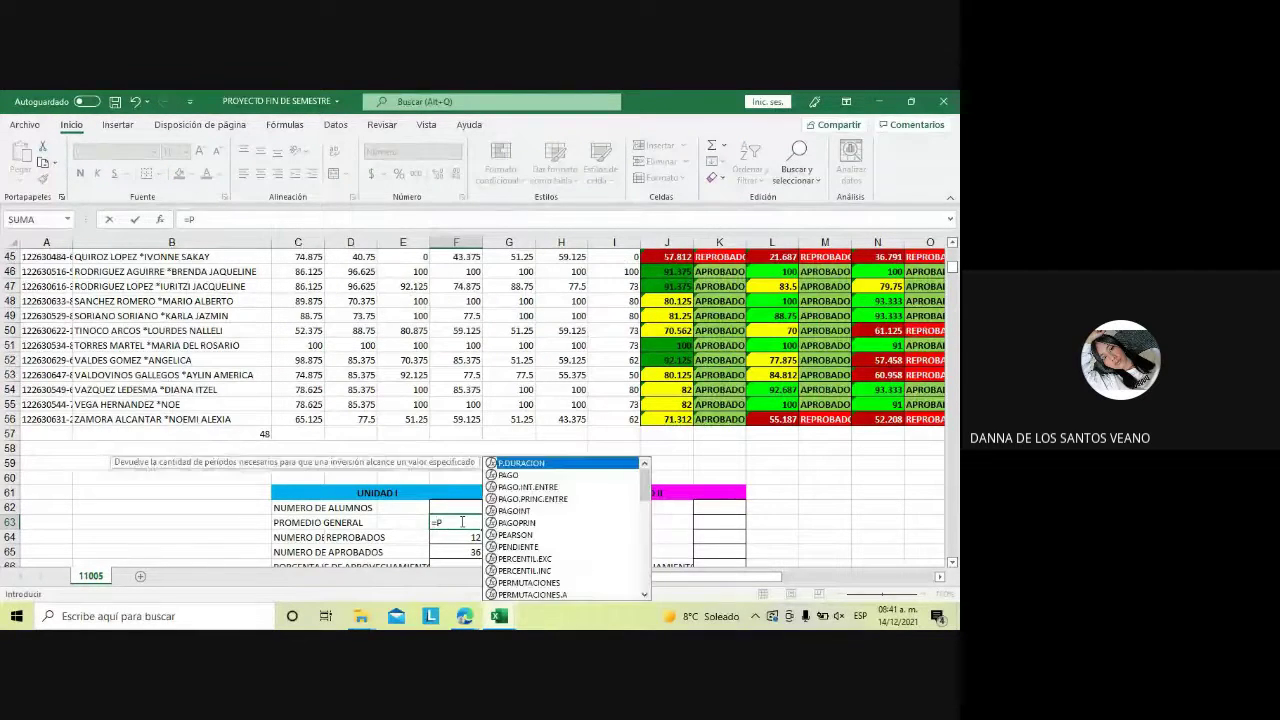
{"action": "type", "text": "ROMEDIO"}
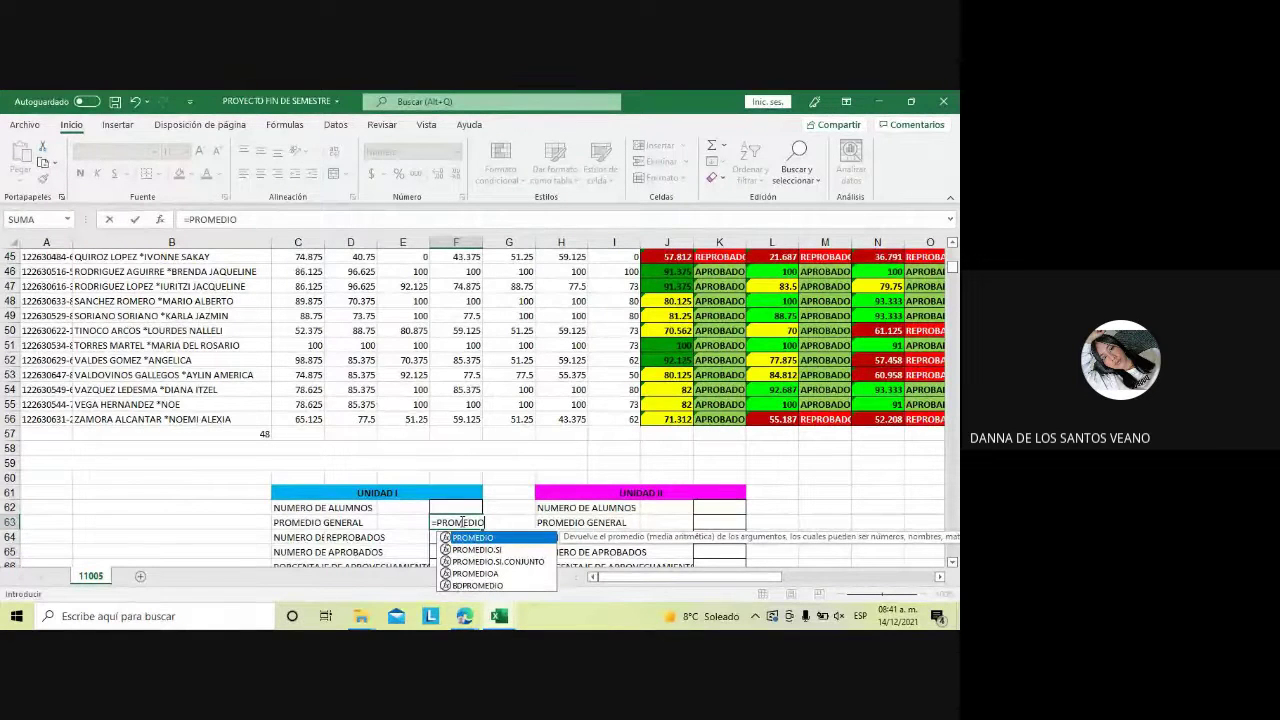
{"action": "type", "text": "("}
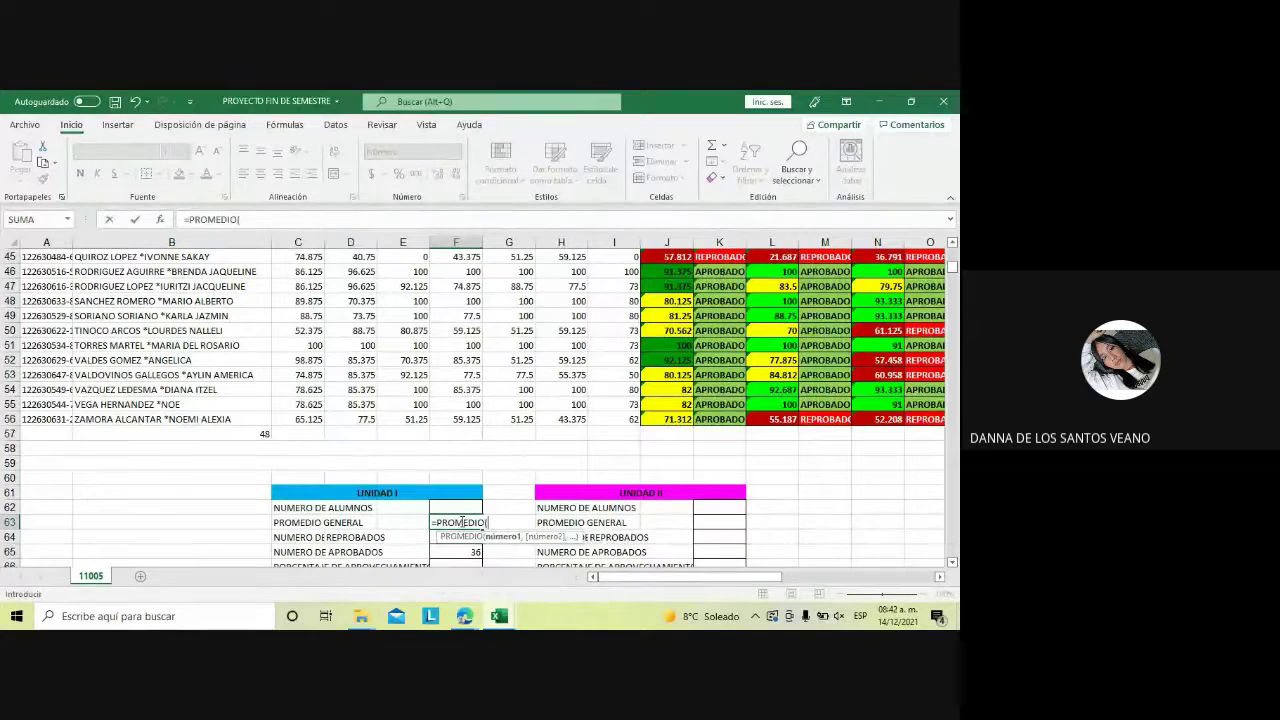
{"action": "type", "text": "J9"}
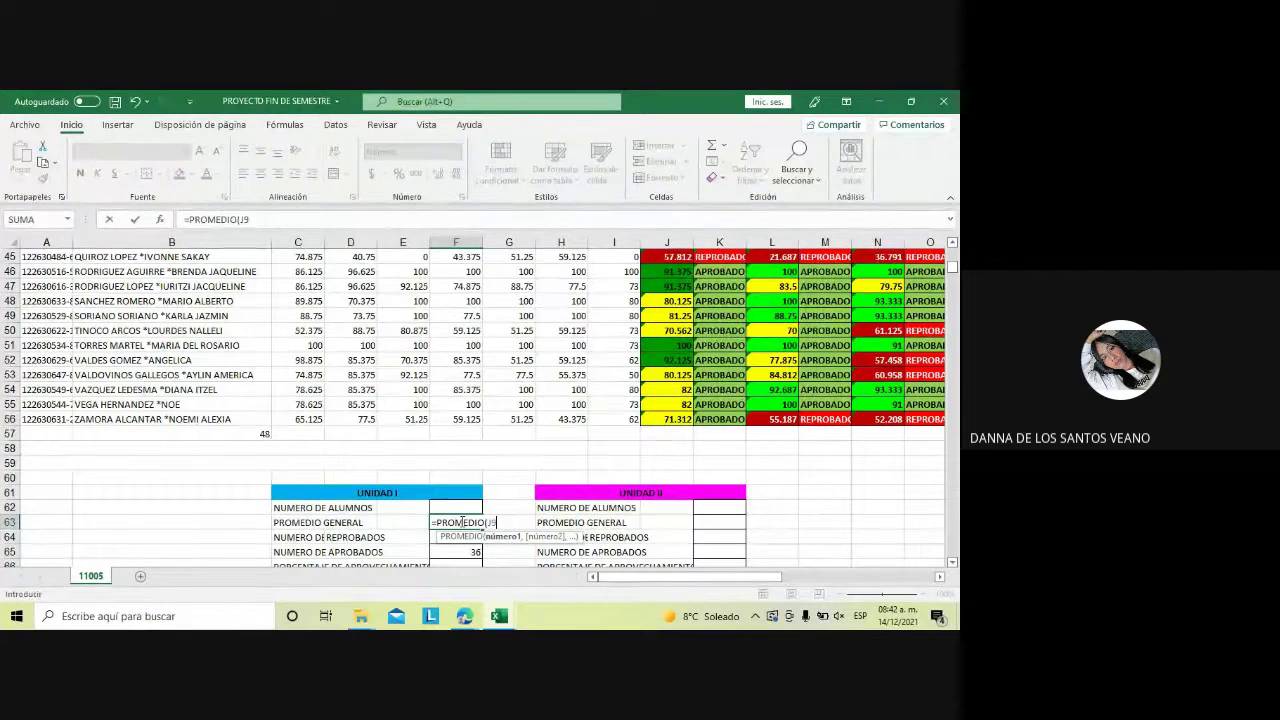
{"action": "type", "text": ":J"}
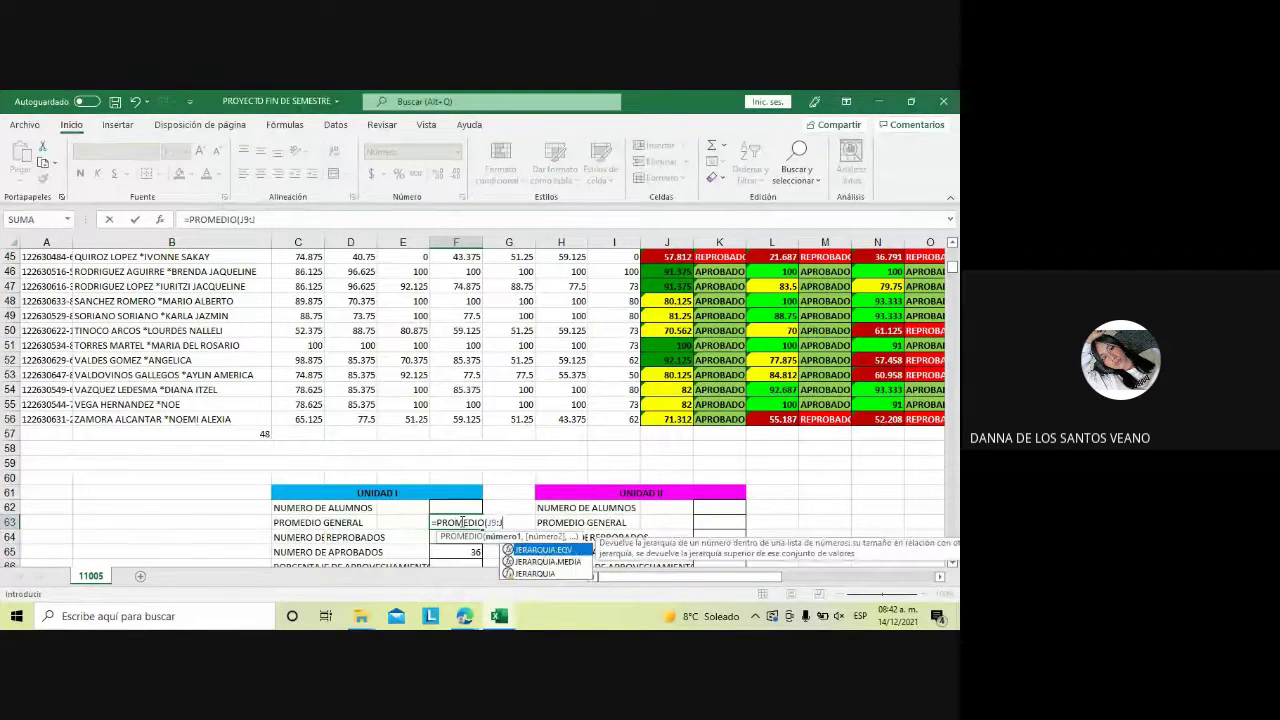
{"action": "type", "text": "66"}
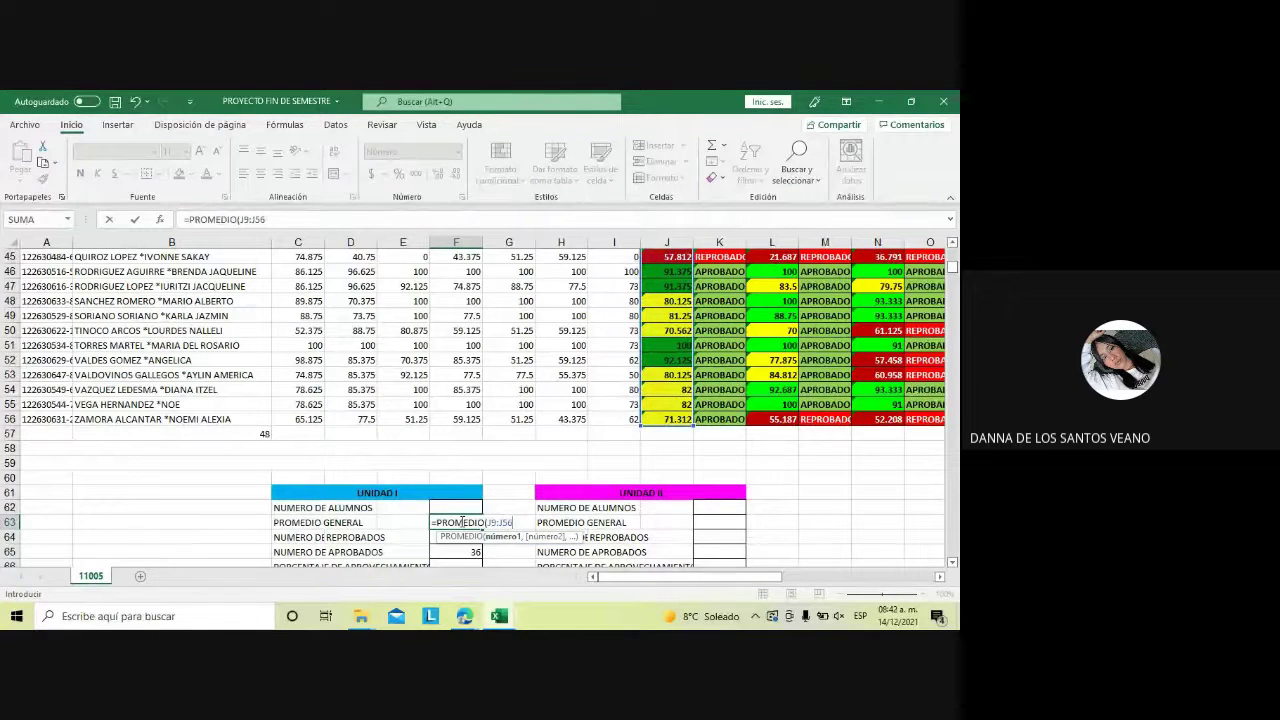
{"action": "type", "text": ")"}
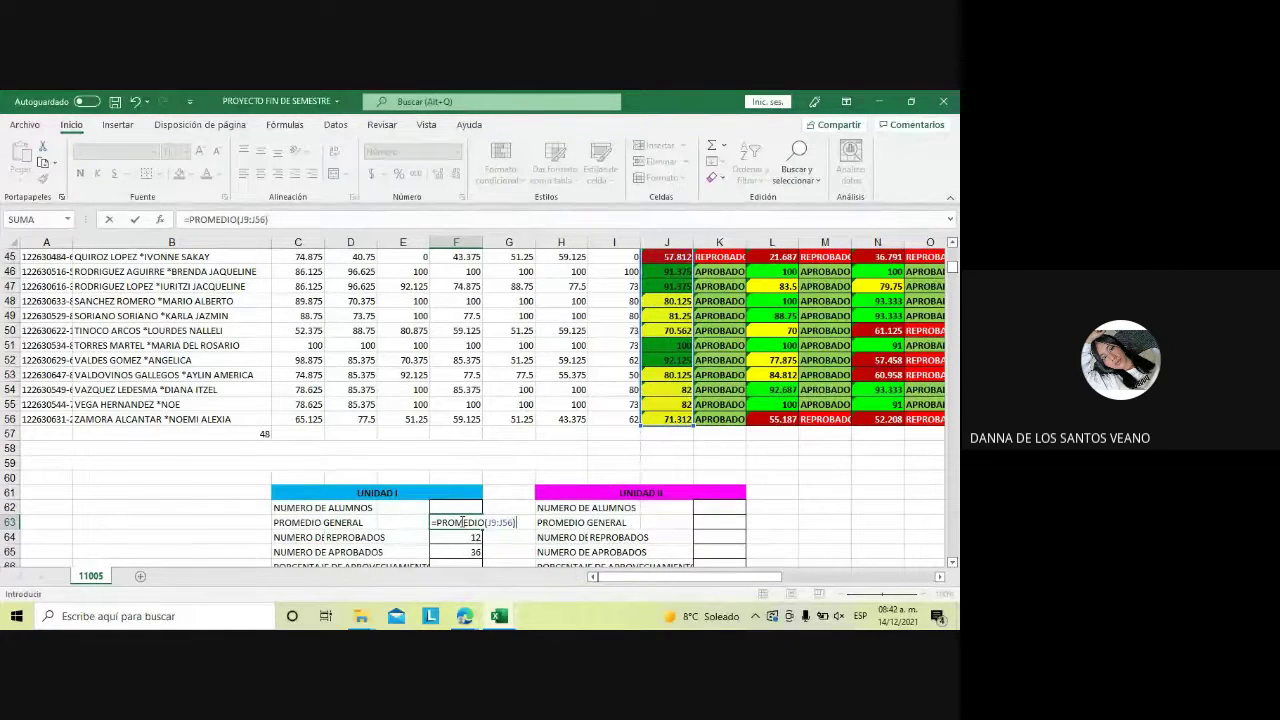
{"action": "key", "text": "Return"}
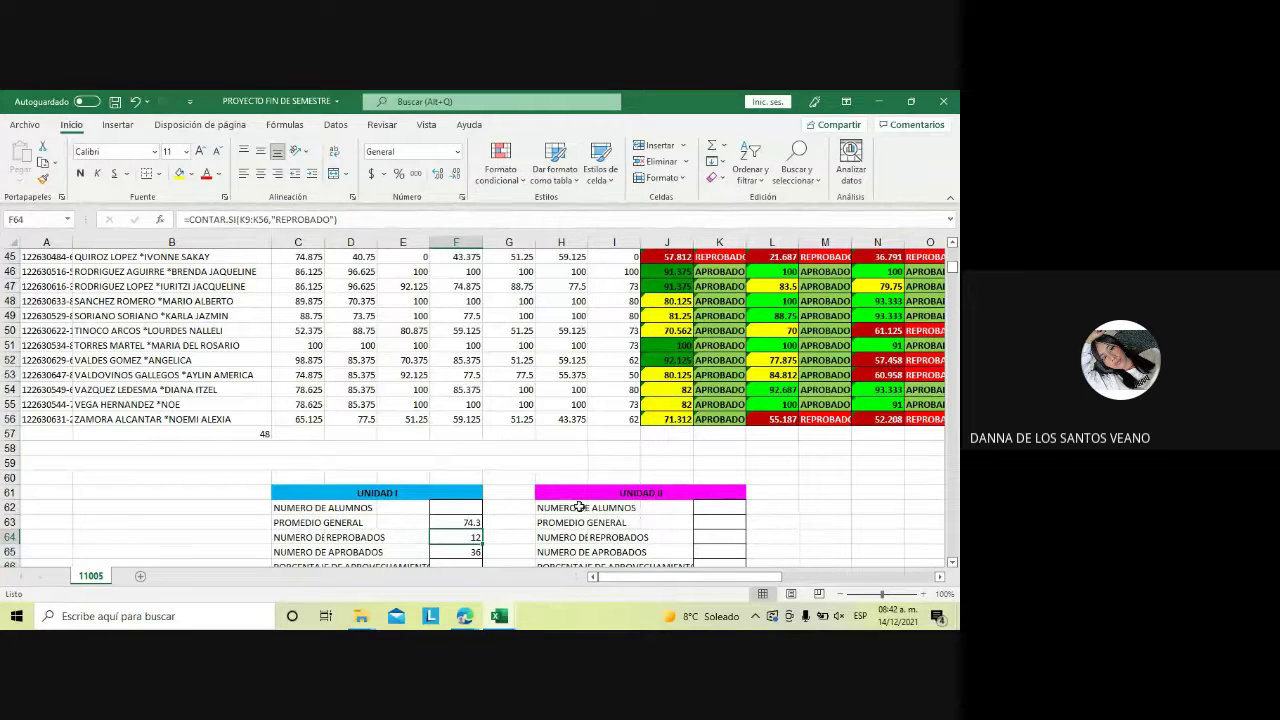
{"action": "left_click", "coordinate": [455, 507]}
Enter =SUMA(F64:F65) in F62 so the student count reads 48
{"action": "type", "text": "="}
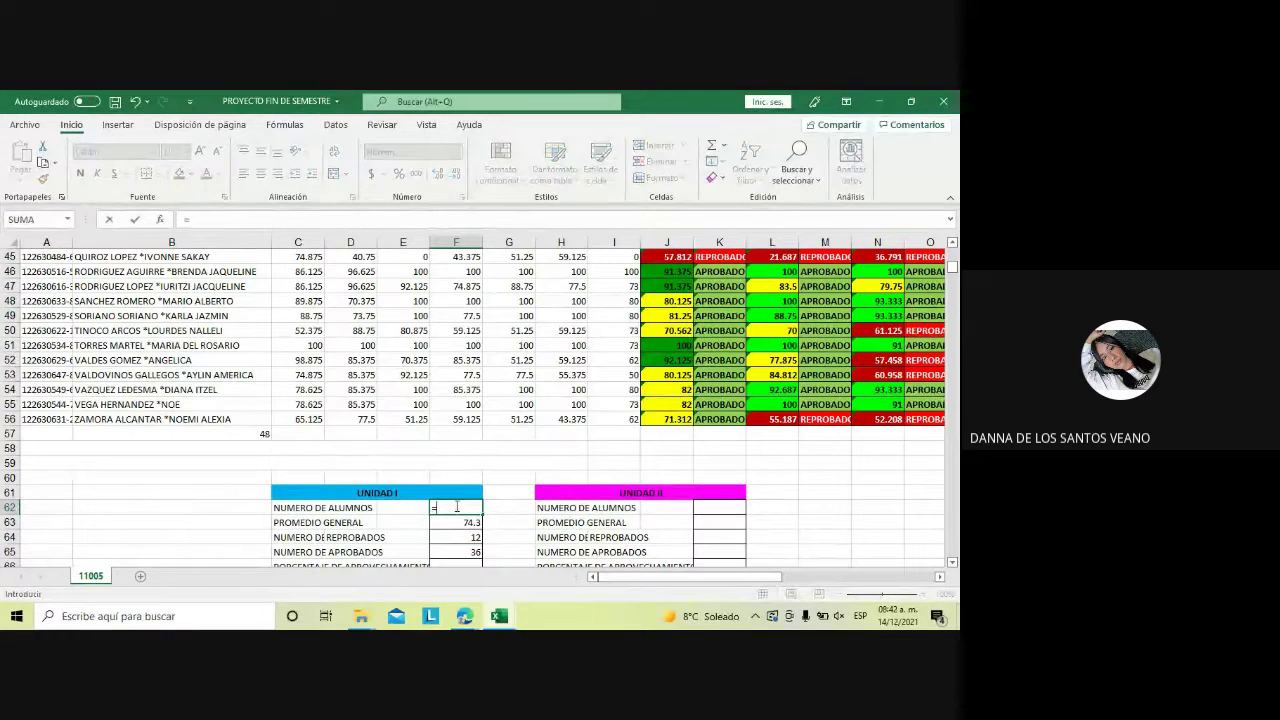
{"action": "type", "text": "SU"}
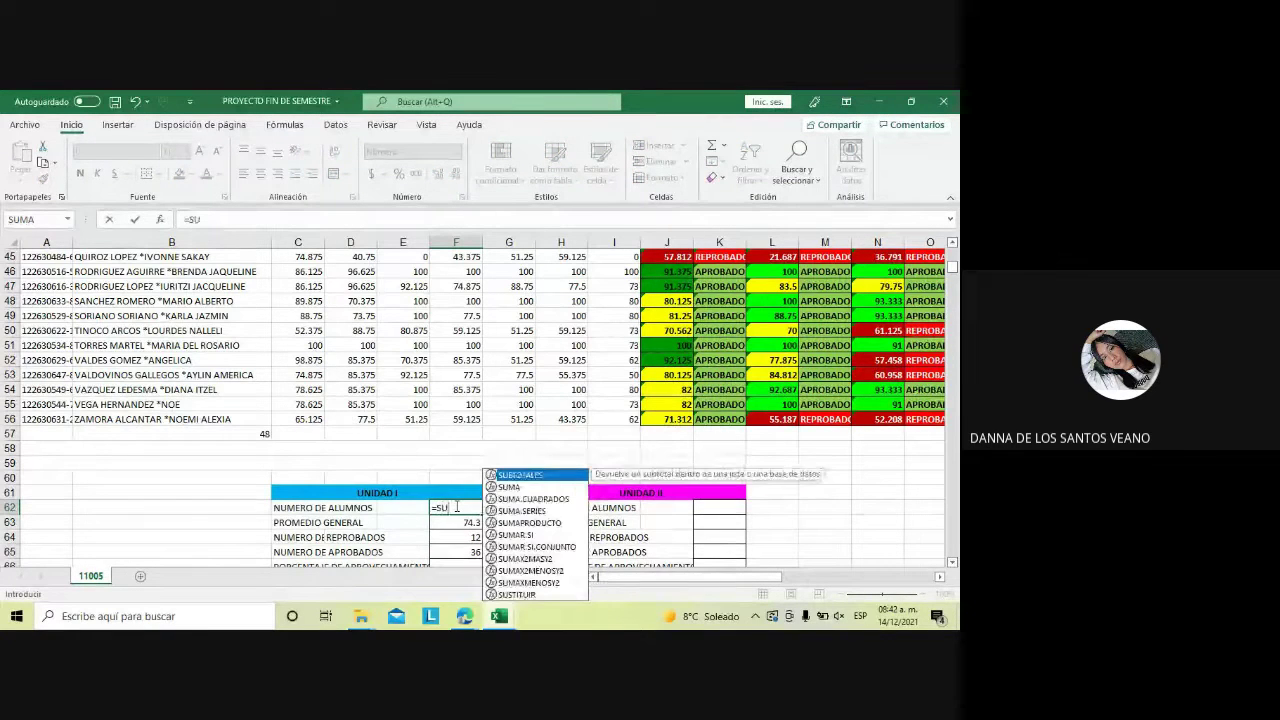
{"action": "type", "text": "MA"}
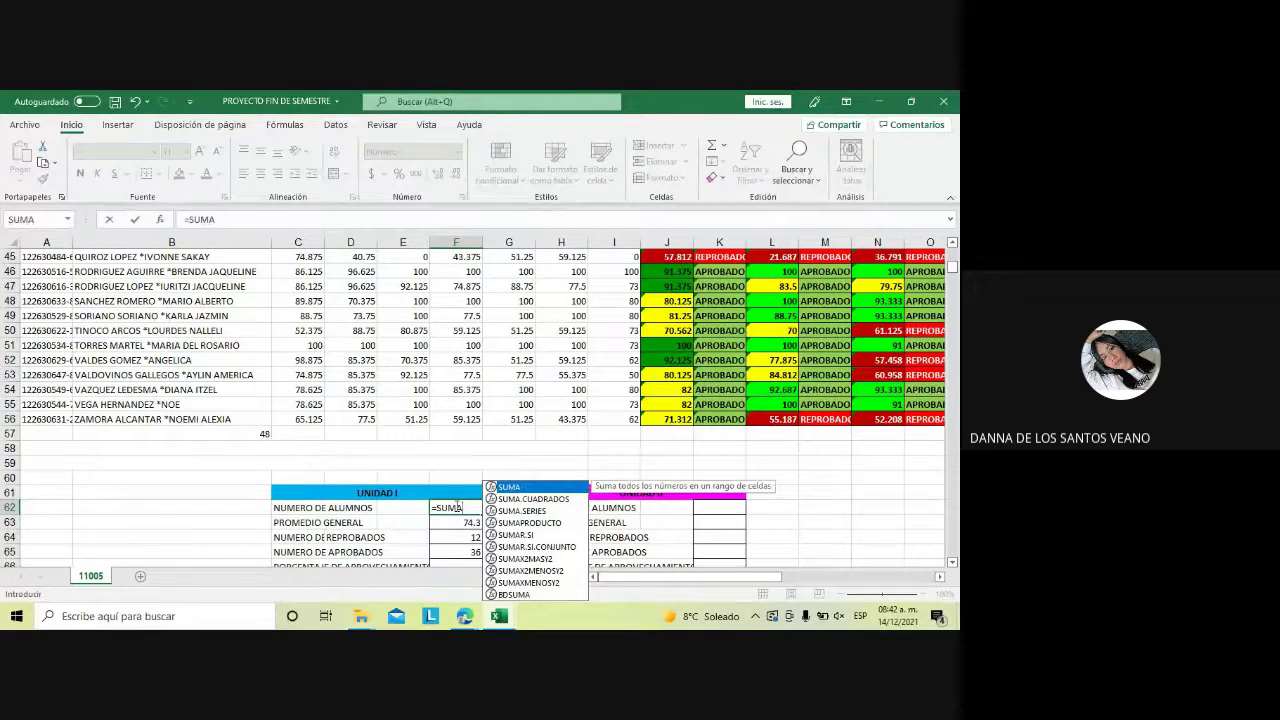
{"action": "type", "text": "("}
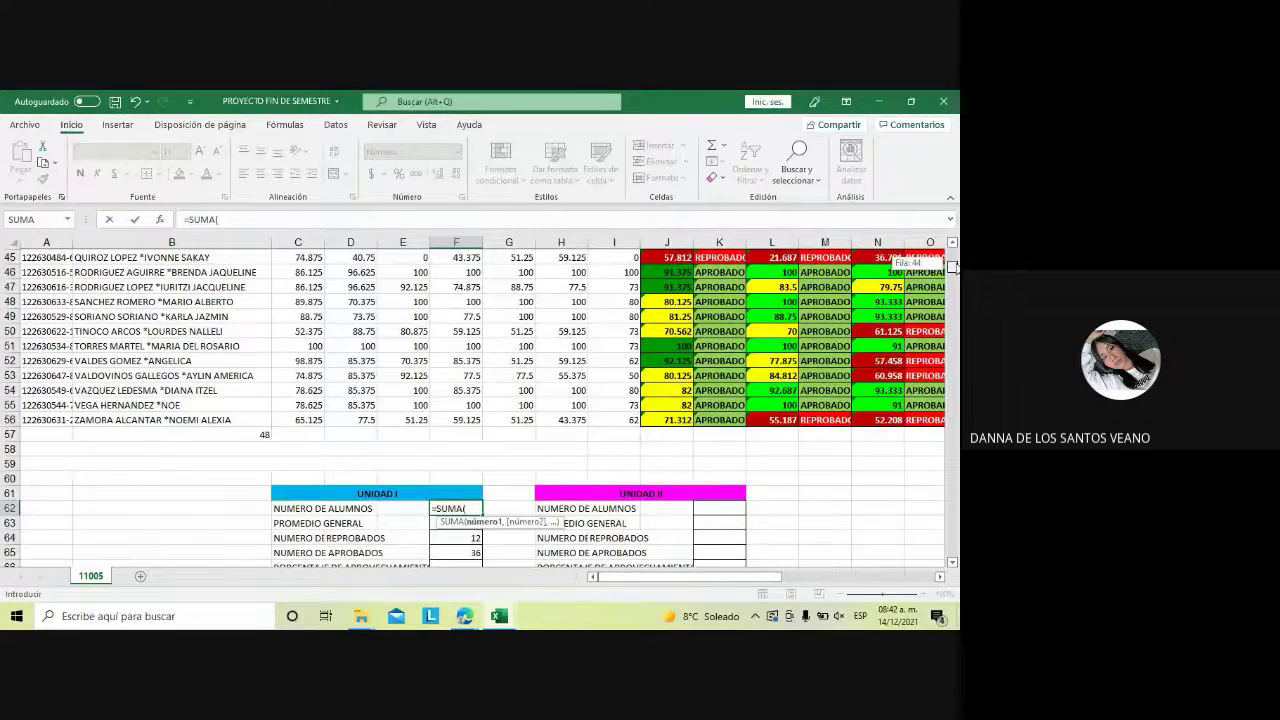
{"action": "left_click_drag", "start_coordinate": [953, 265], "coordinate": [955, 272]}
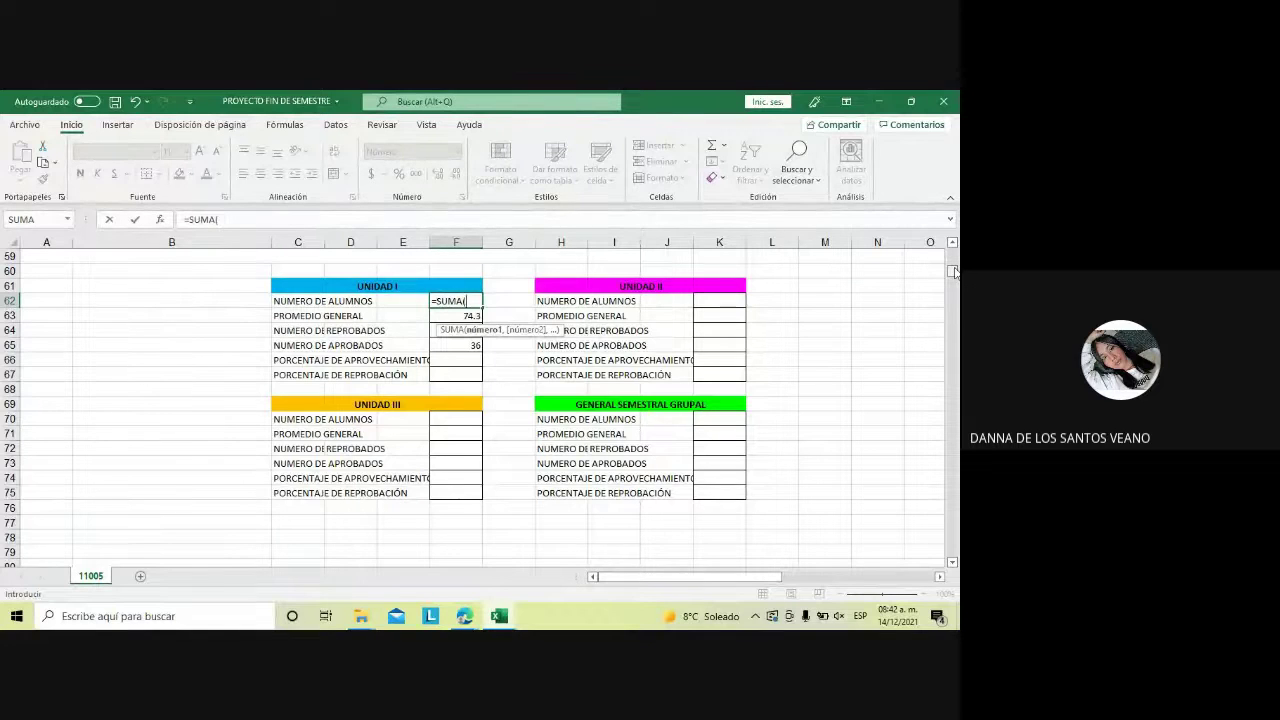
{"action": "type", "text": "g"}
{"action": "key", "text": "BackSpace"}
{"action": "type", "text": "F"}
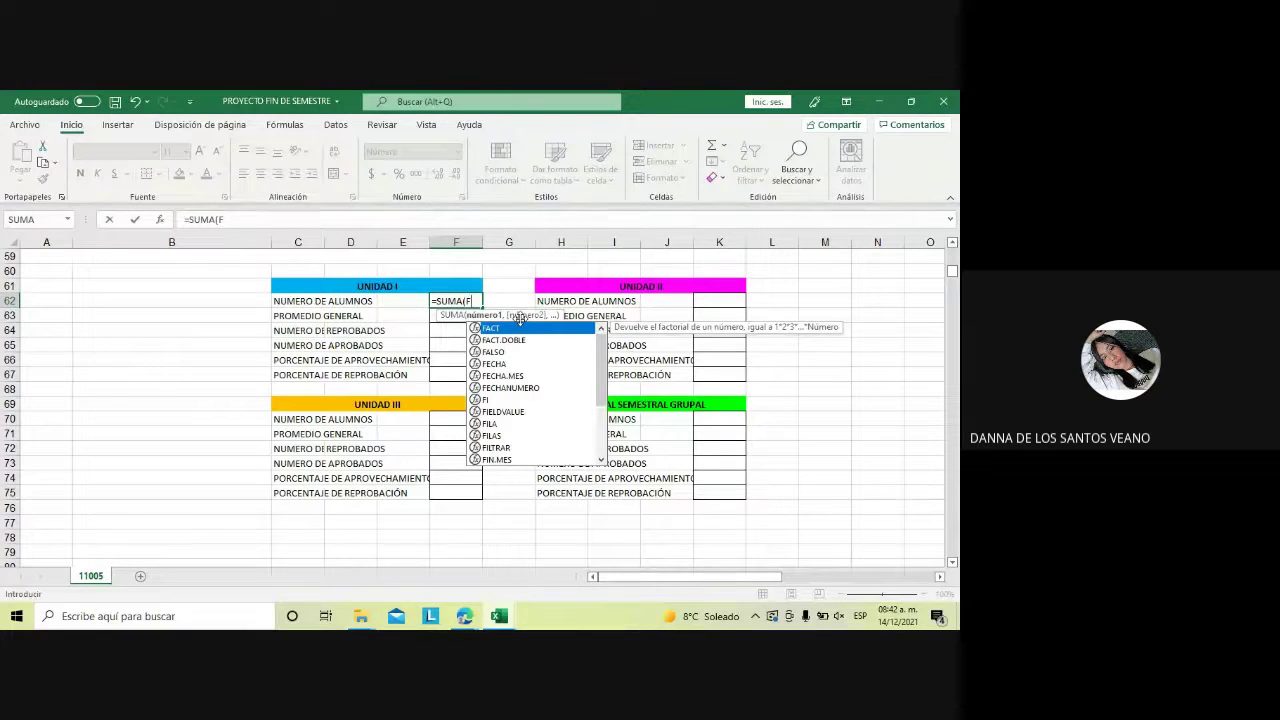
{"action": "type", "text": "64"}
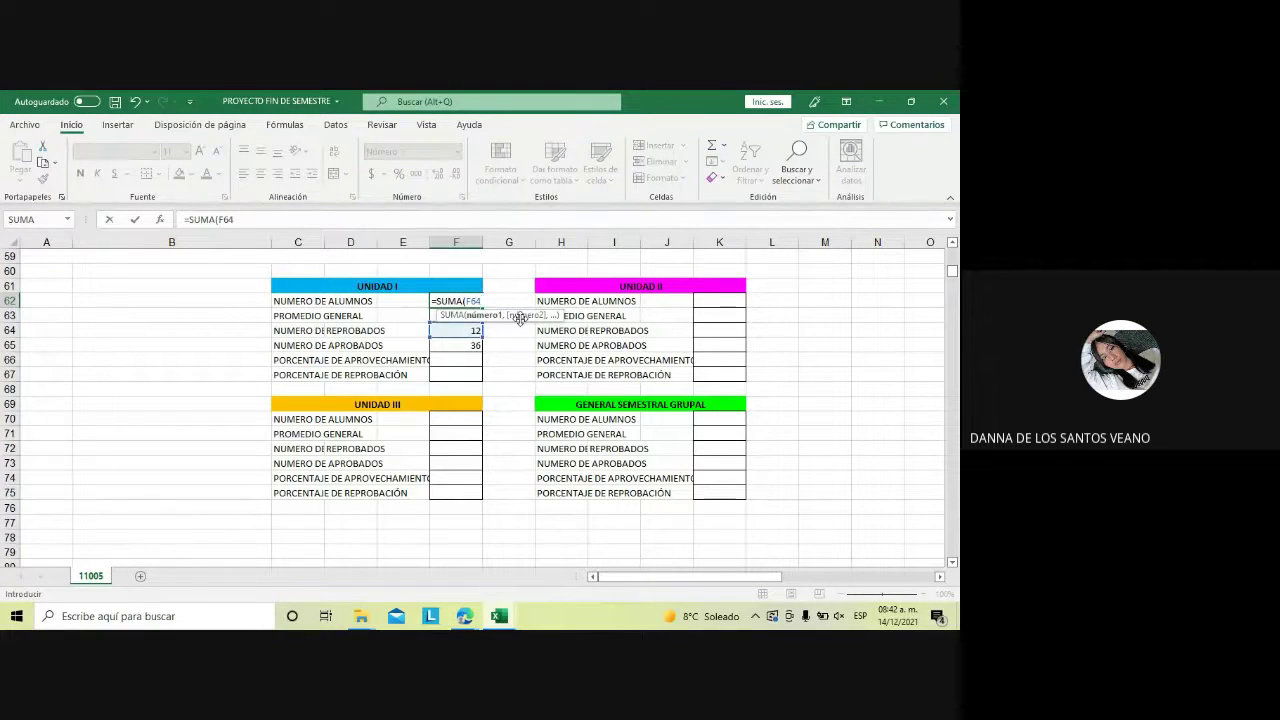
{"action": "type", "text": ":F"}
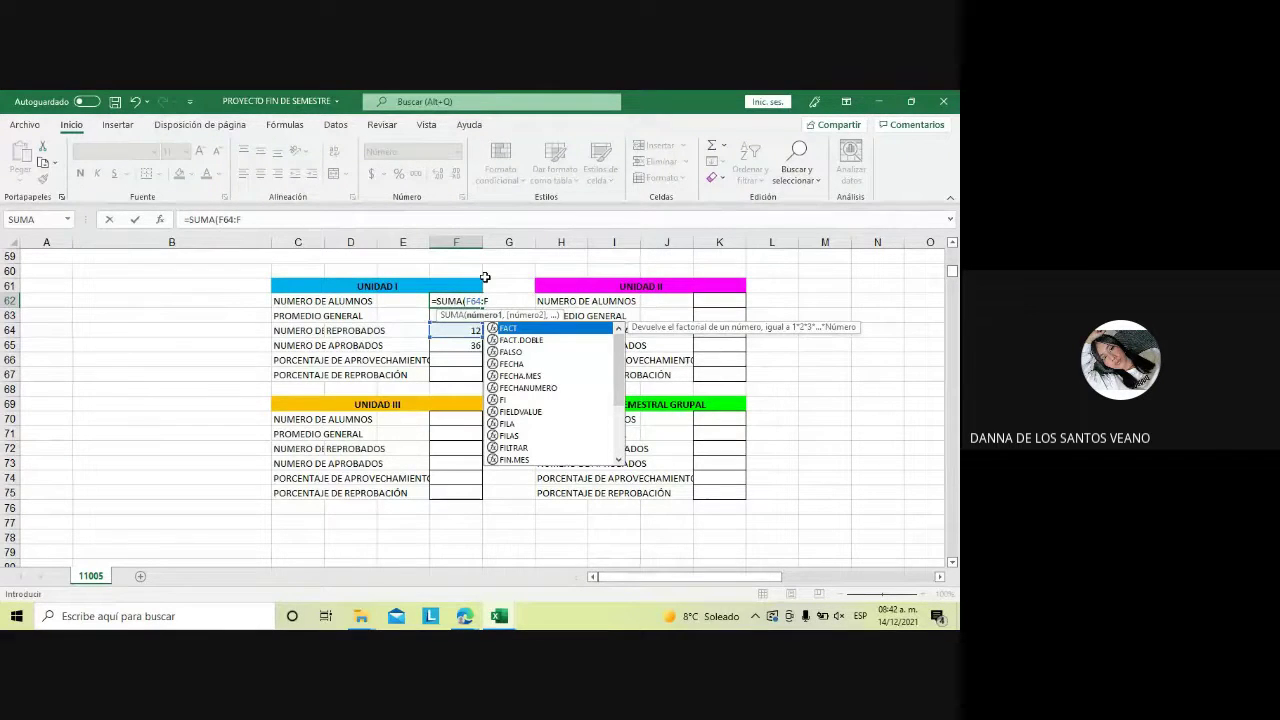
{"action": "type", "text": "65"}
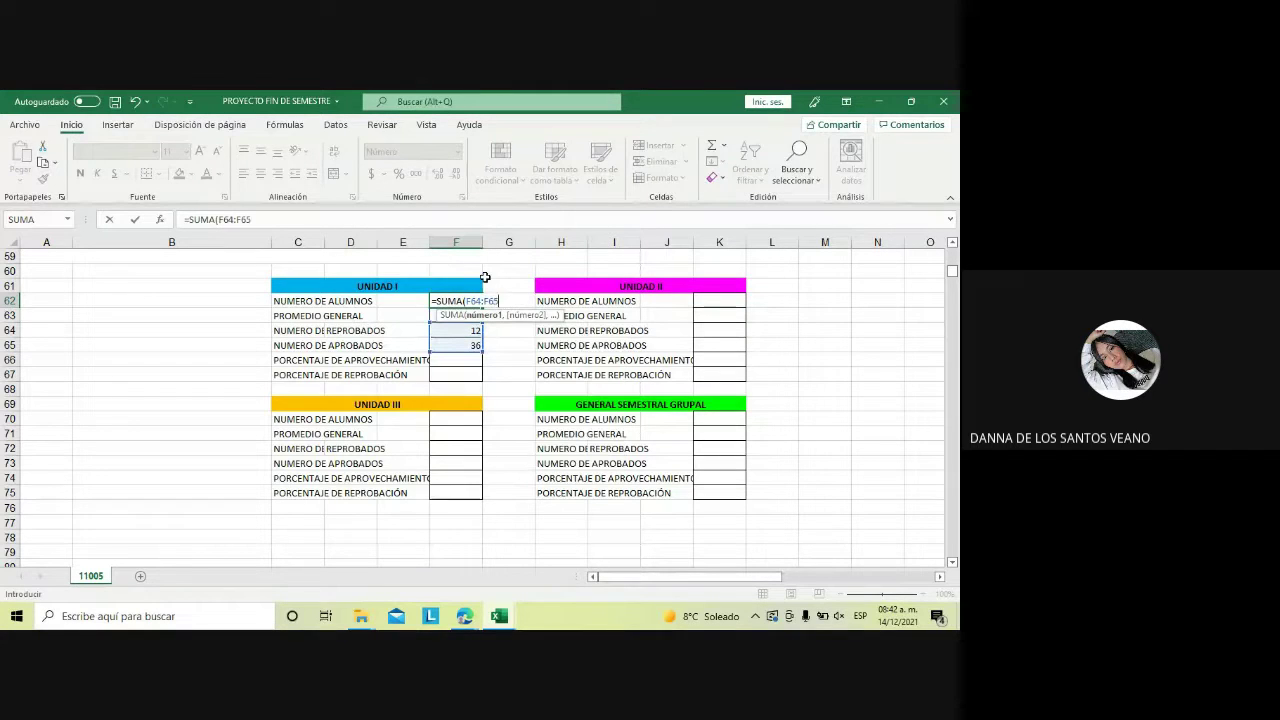
{"action": "key", "text": "Return"}
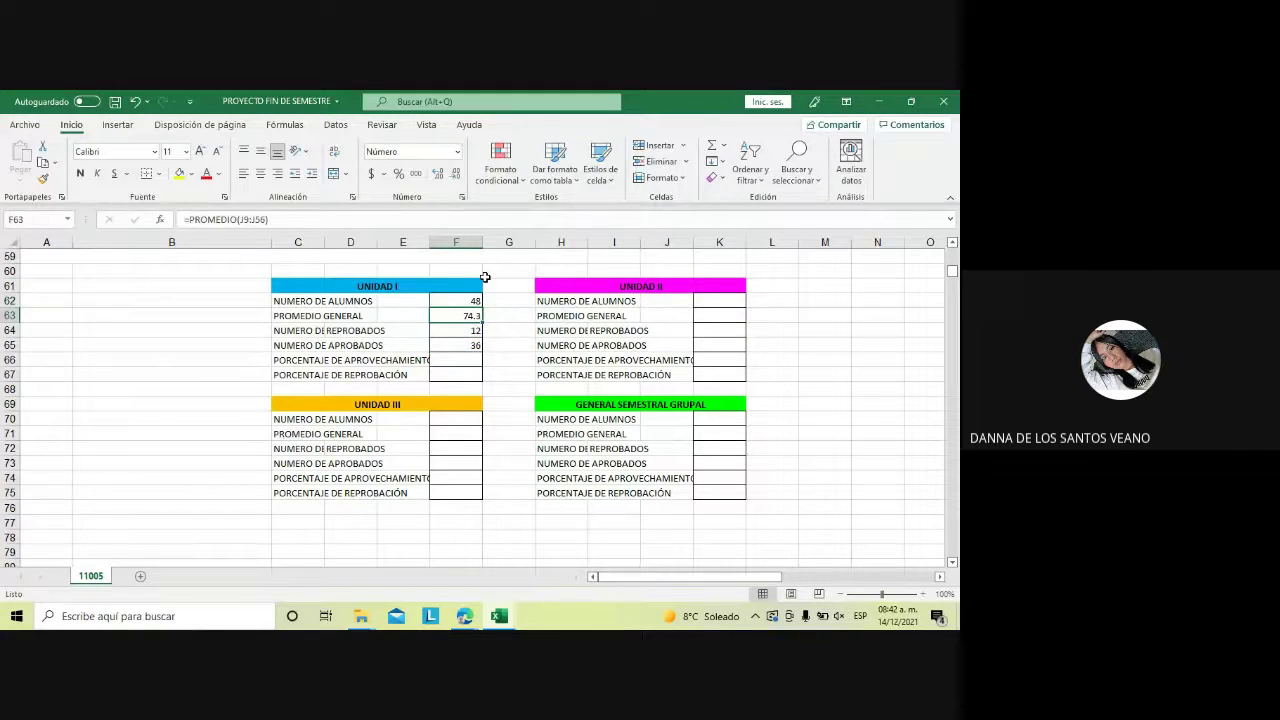
{"action": "left_click", "coordinate": [465, 364]}
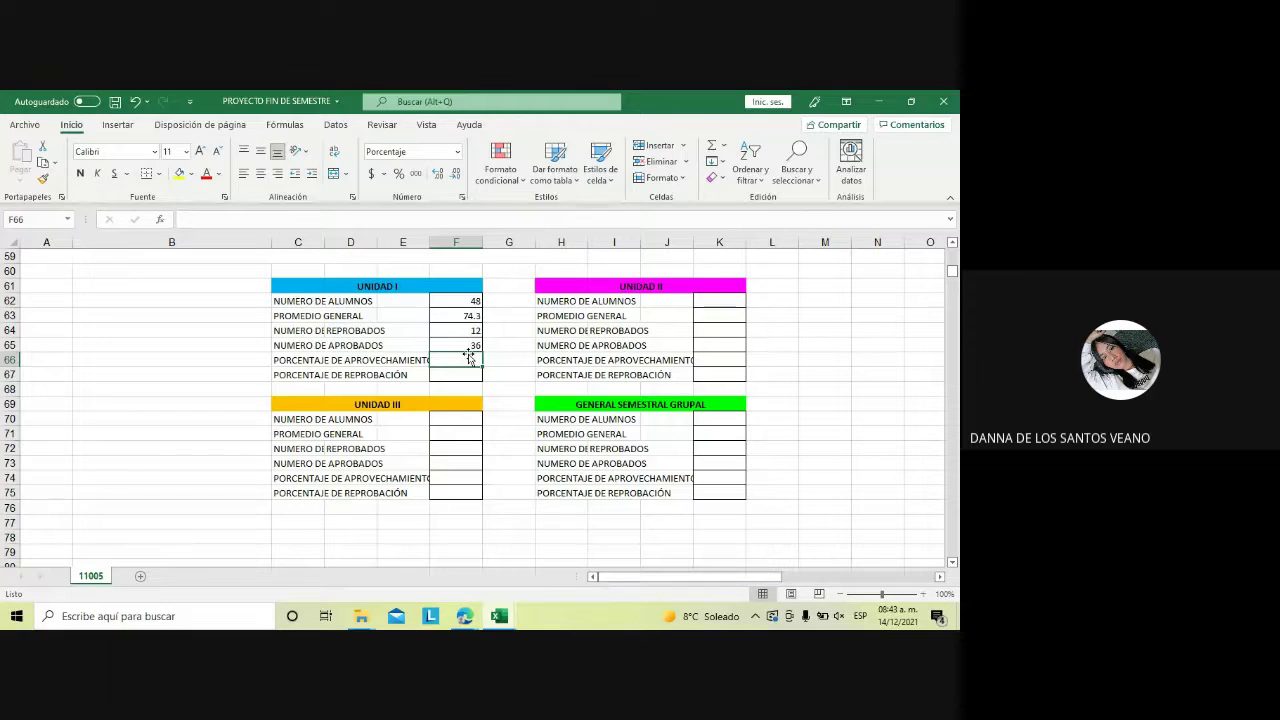
Enter =((F65)/F62)*100 in F66 for the pass percentage, showing 7500.0%
{"action": "type", "text": "="}
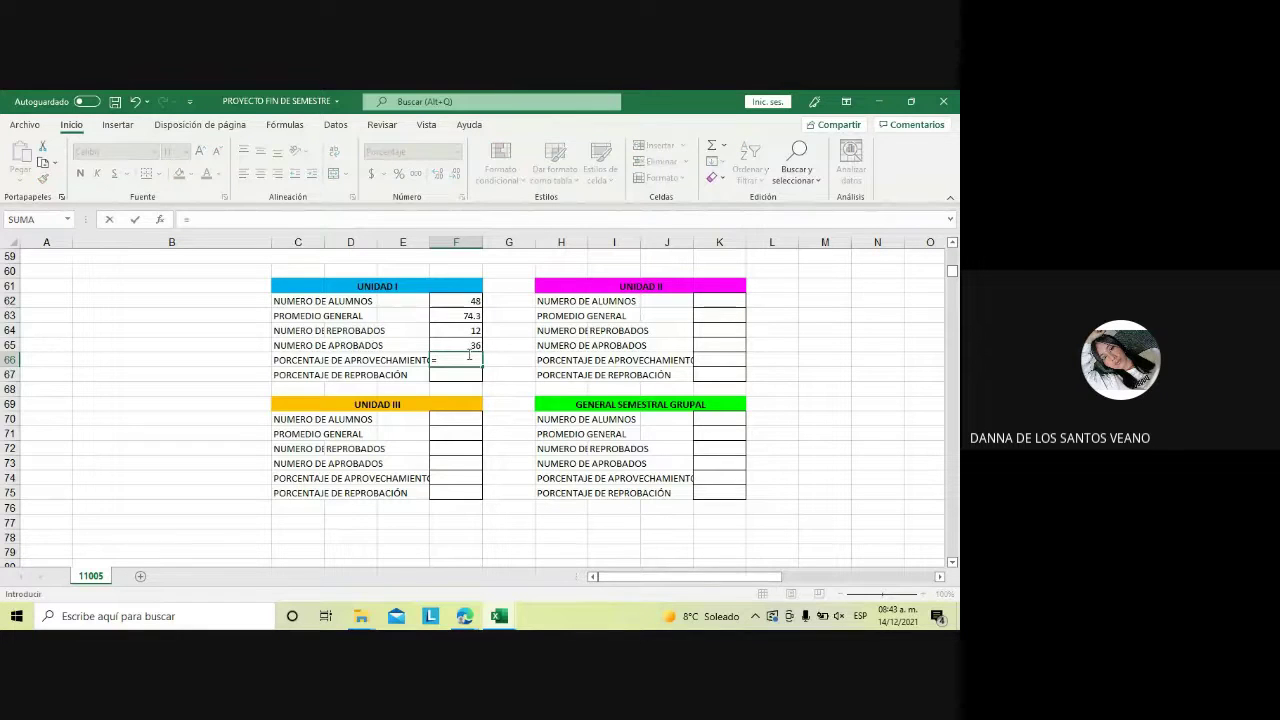
{"action": "type", "text": "(("}
{"action": "type", "text": "F"}
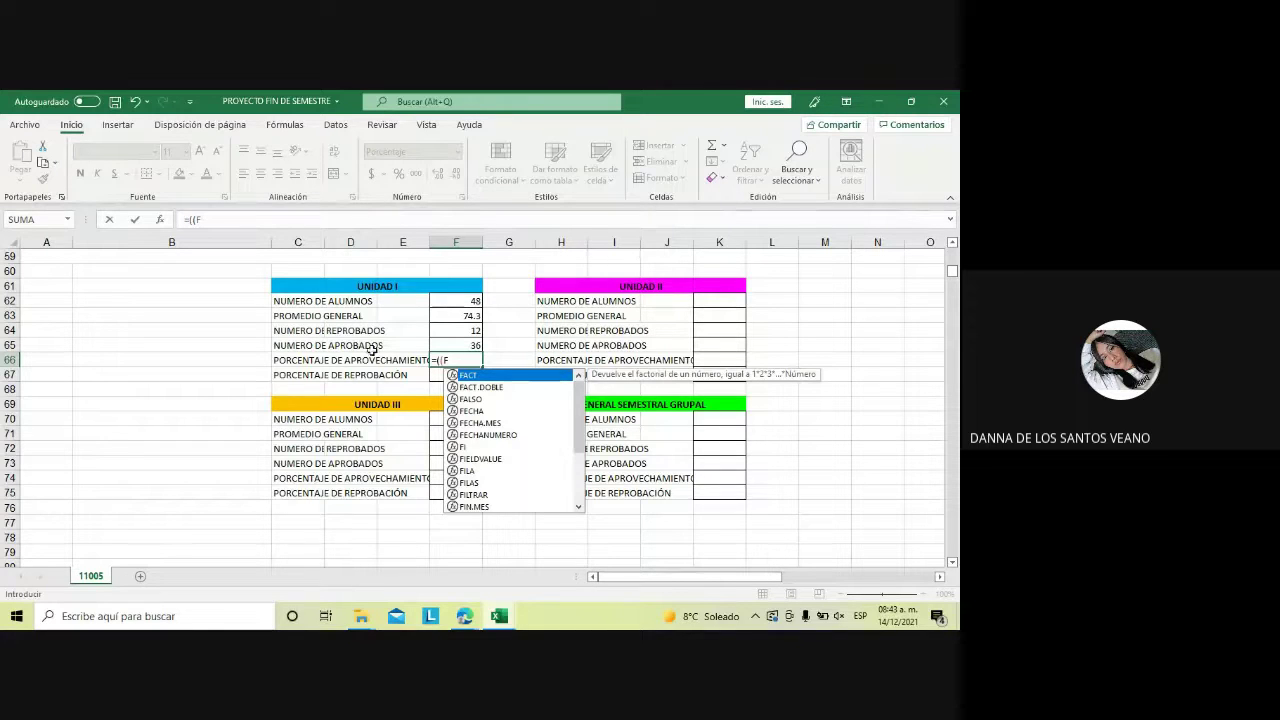
{"action": "type", "text": "6"}
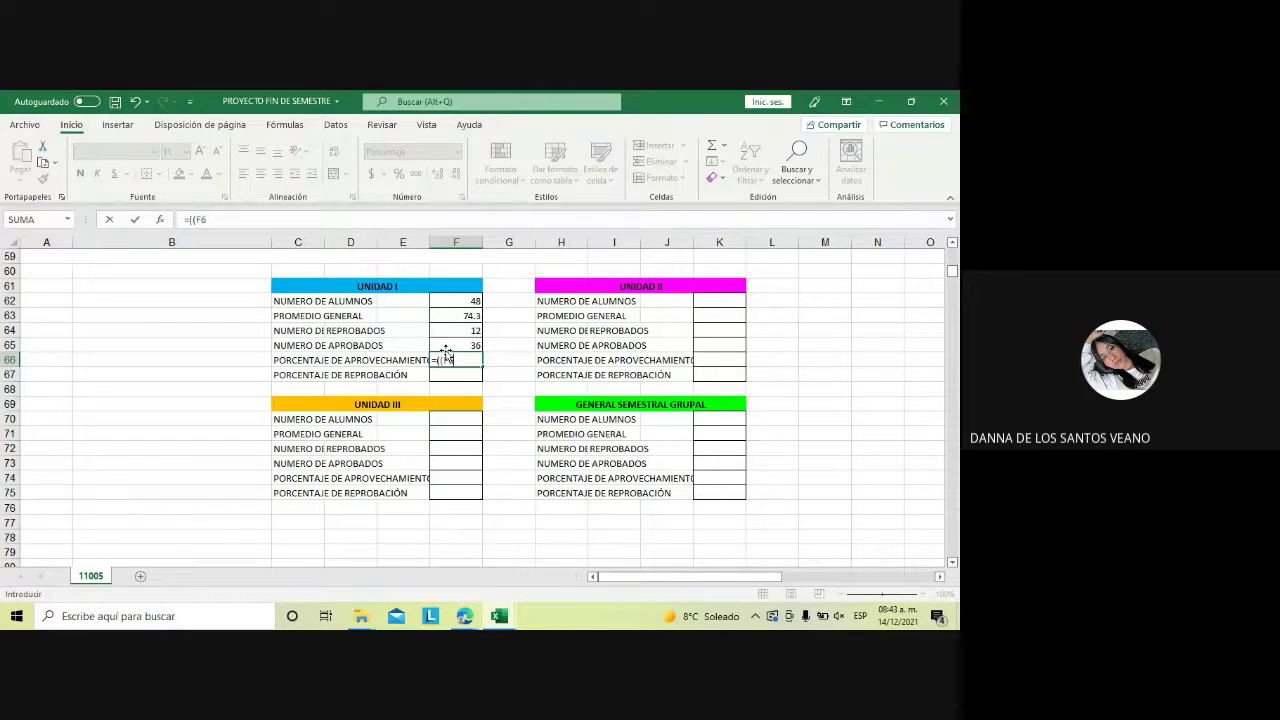
{"action": "type", "text": "5)/"}
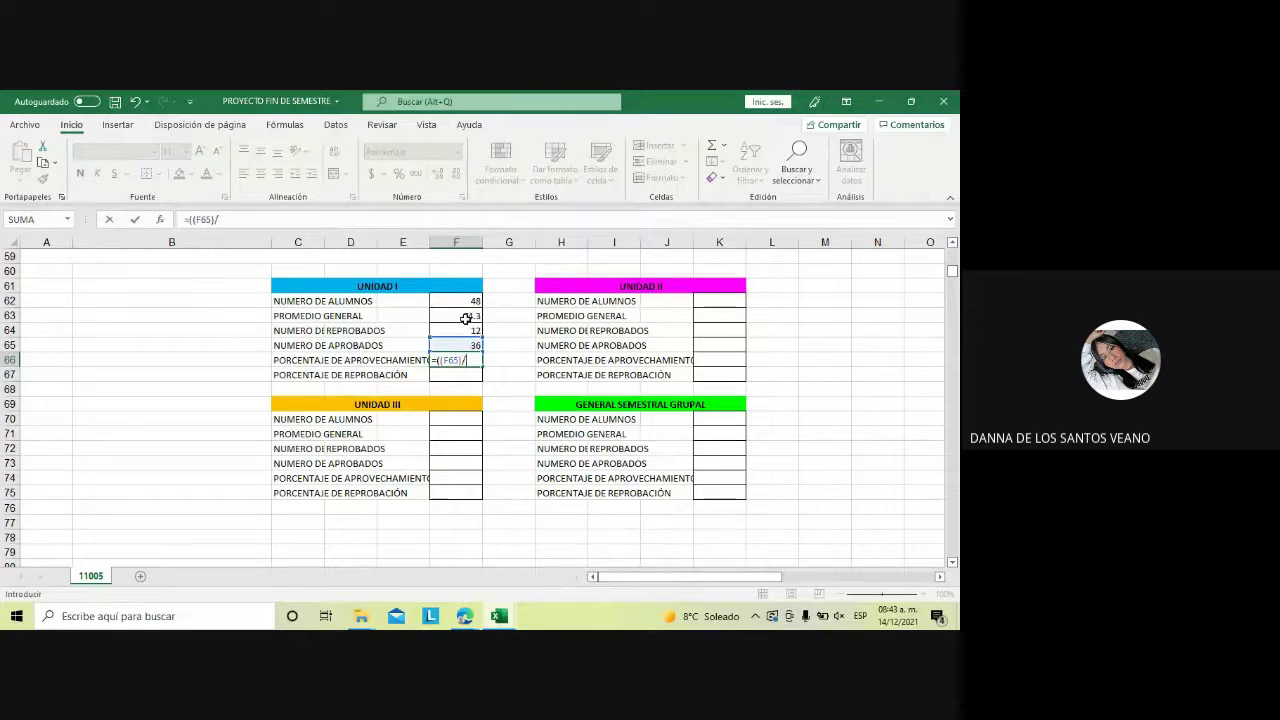
{"action": "type", "text": "F62)*"}
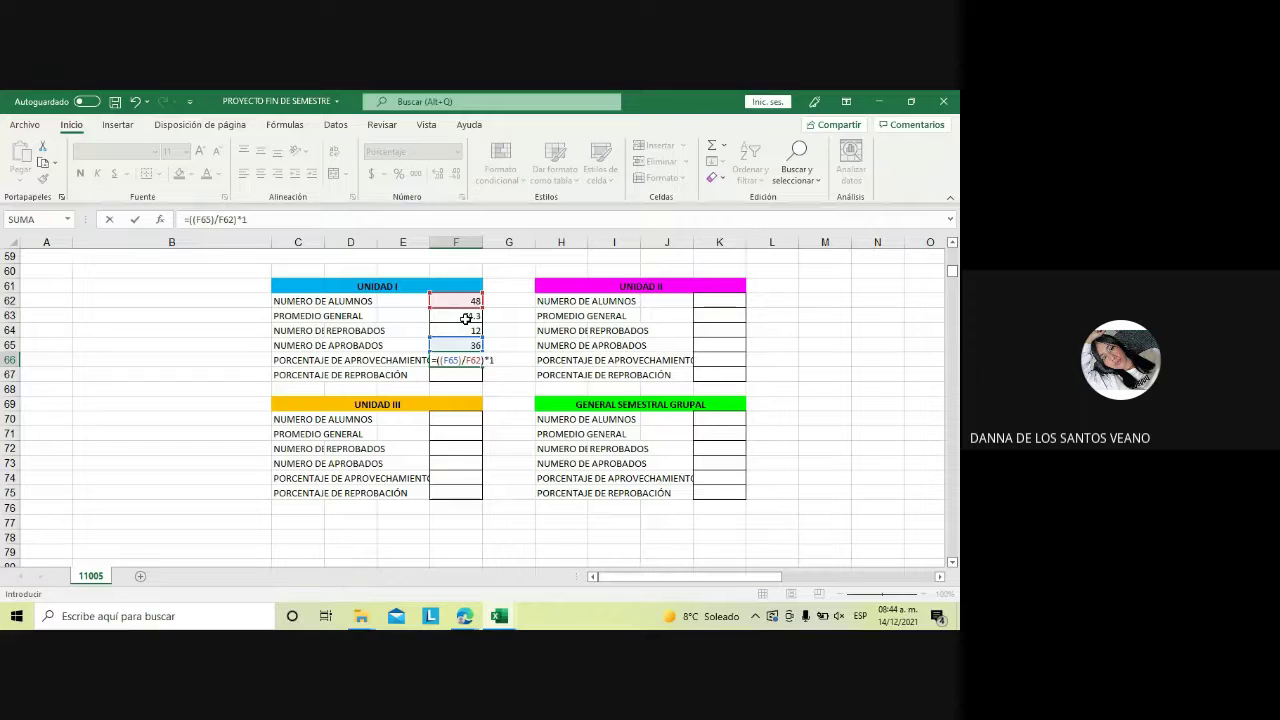
{"action": "type", "text": "100"}
{"action": "key", "text": "Return"}
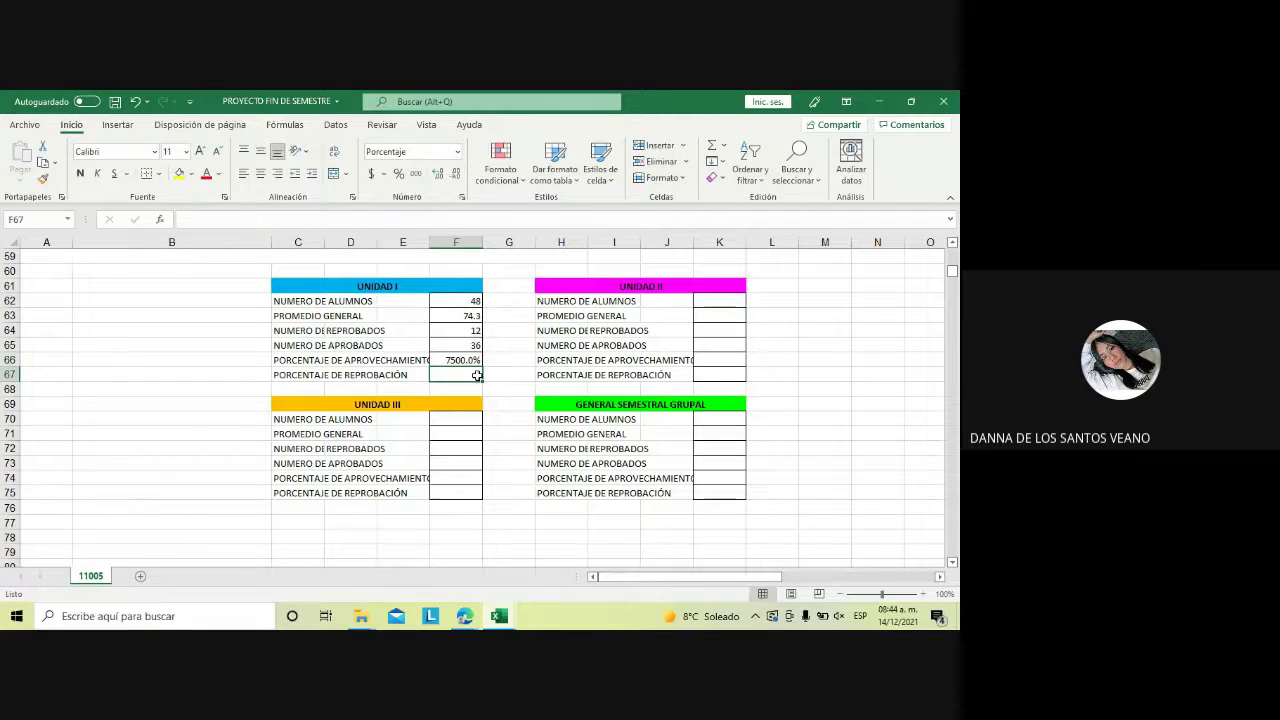
Format F66 as Número with 1 decimal so it reads 75.0
{"action": "left_click", "coordinate": [469, 361]}
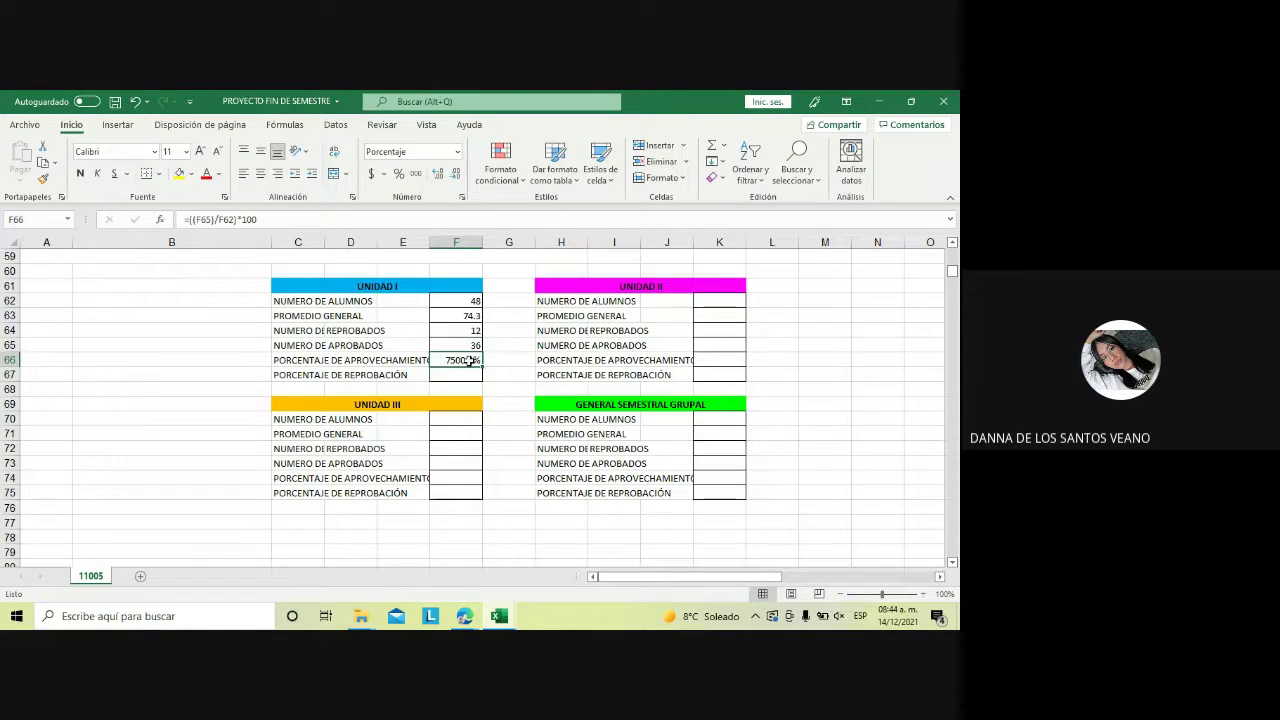
{"action": "right_click", "coordinate": [469, 361]}
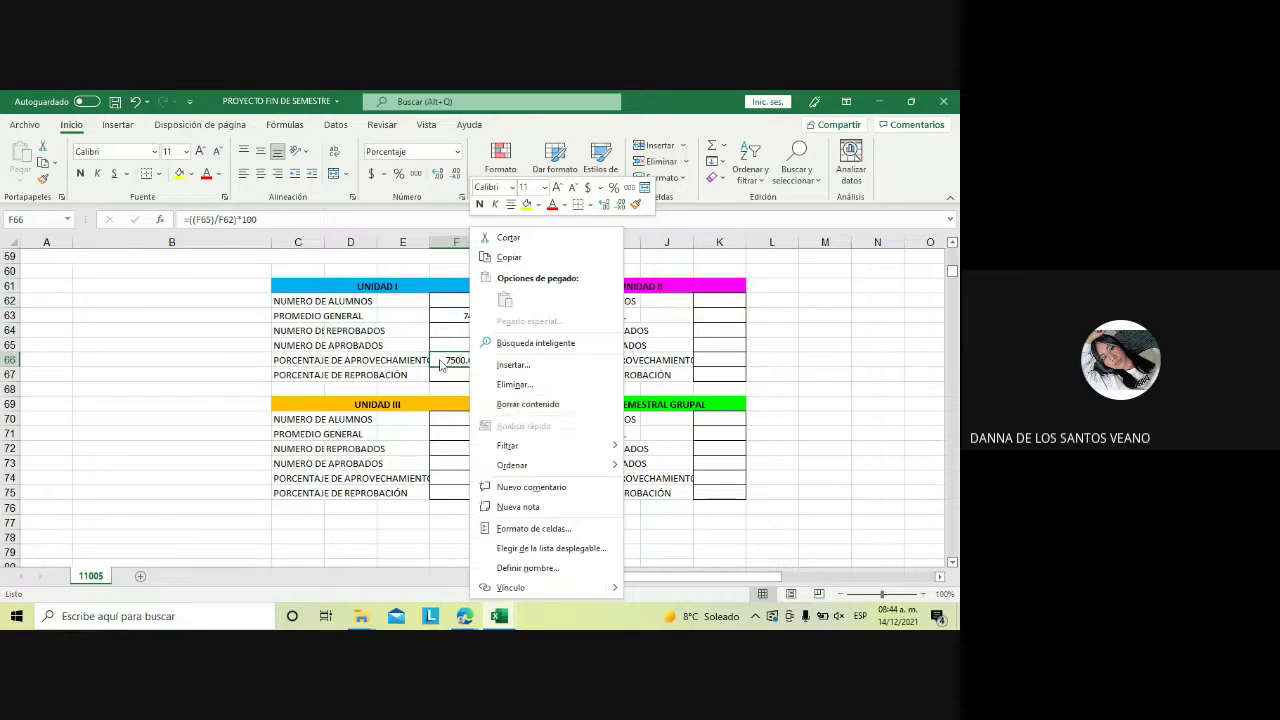
{"action": "left_click", "coordinate": [527, 527]}
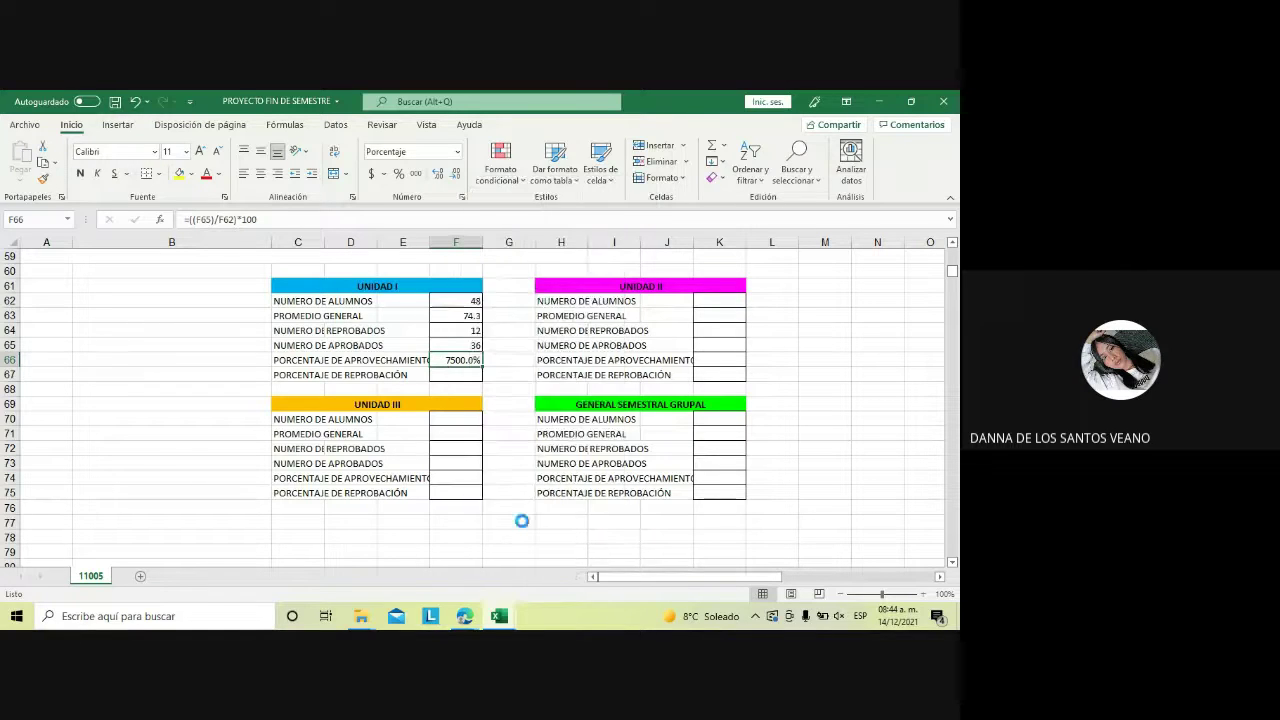
{"action": "left_click", "coordinate": [384, 332]}
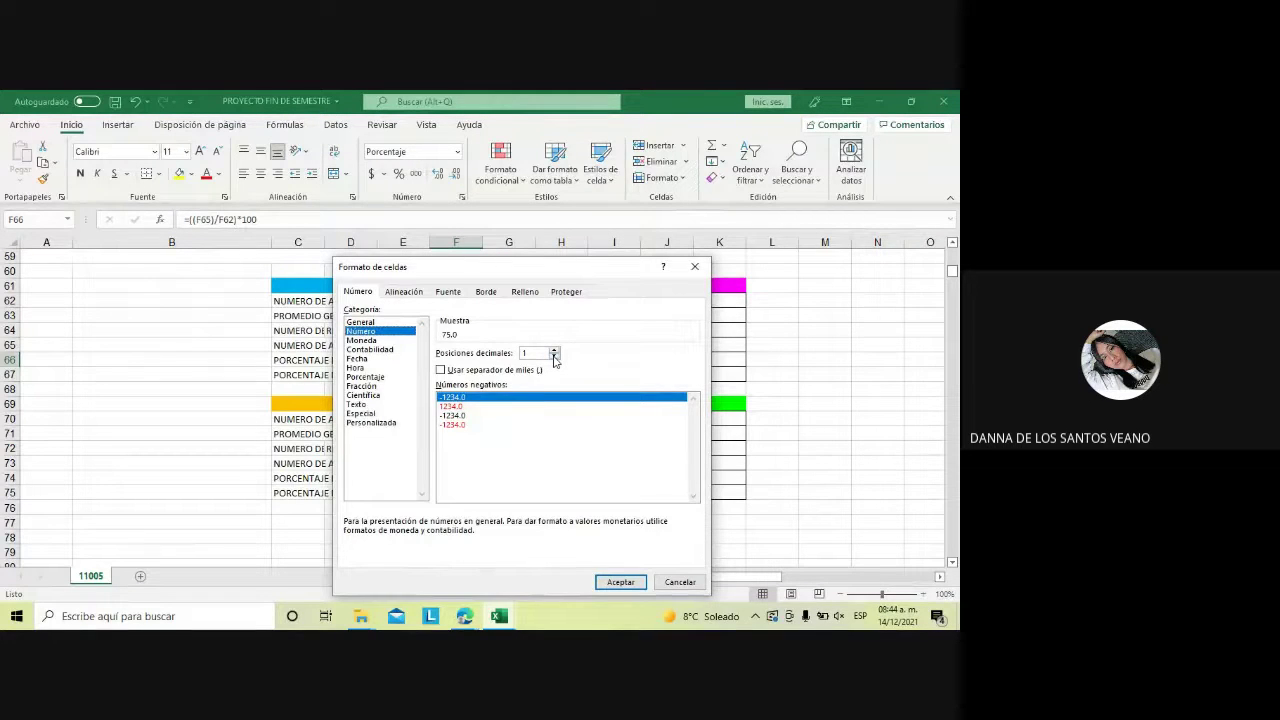
{"action": "left_click", "coordinate": [606, 583]}
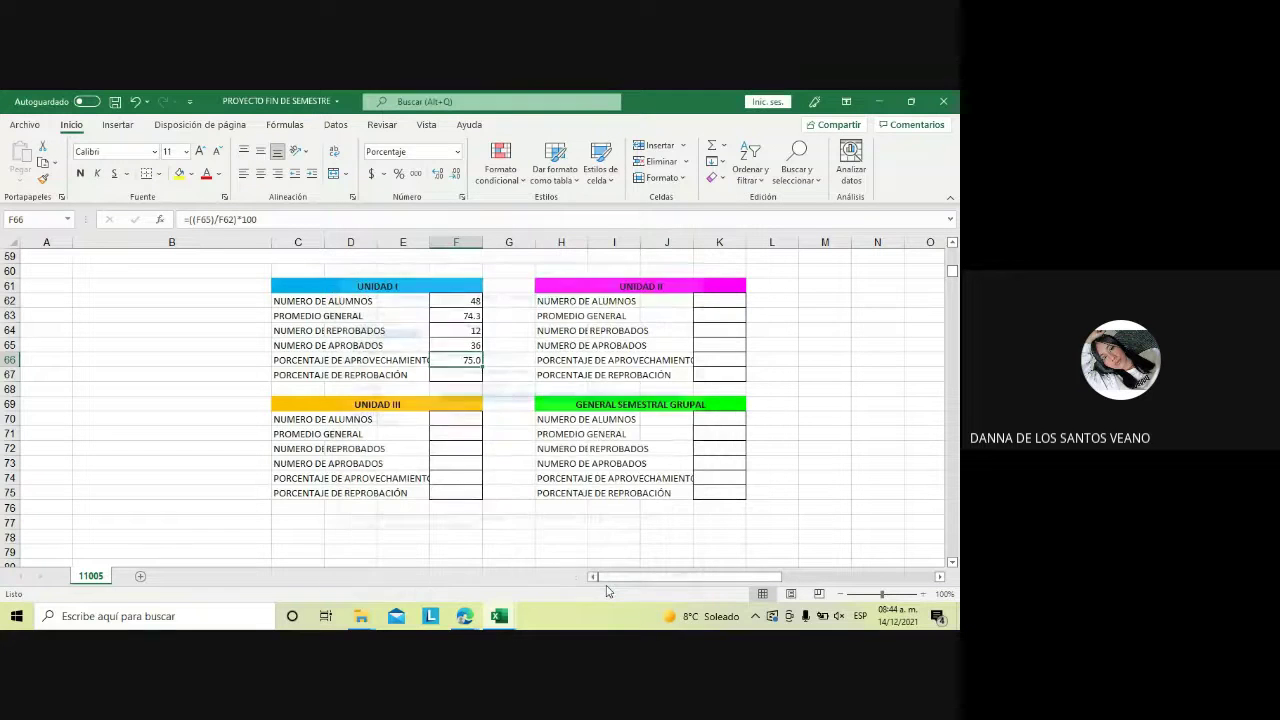
{"action": "left_click", "coordinate": [468, 373]}
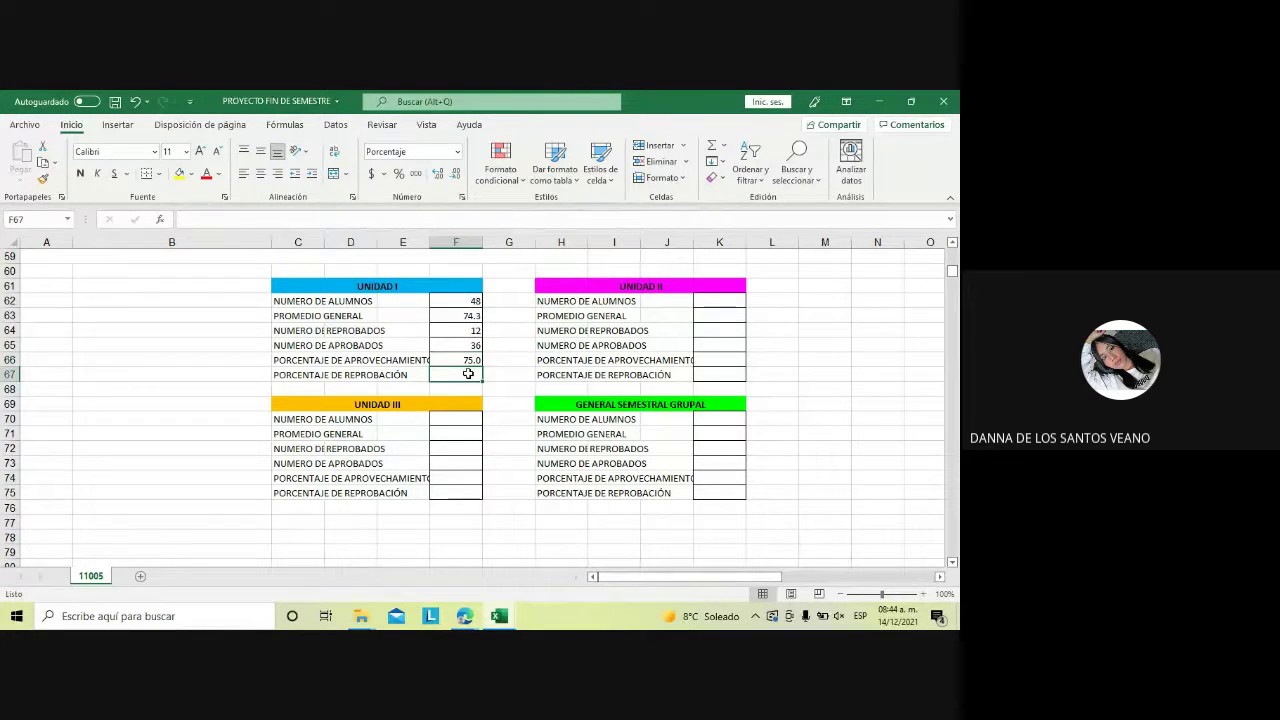
Enter =((F64)/F62)*100 in F67 for the failure percentage, showing 2500.0%
{"action": "type", "text": "="}
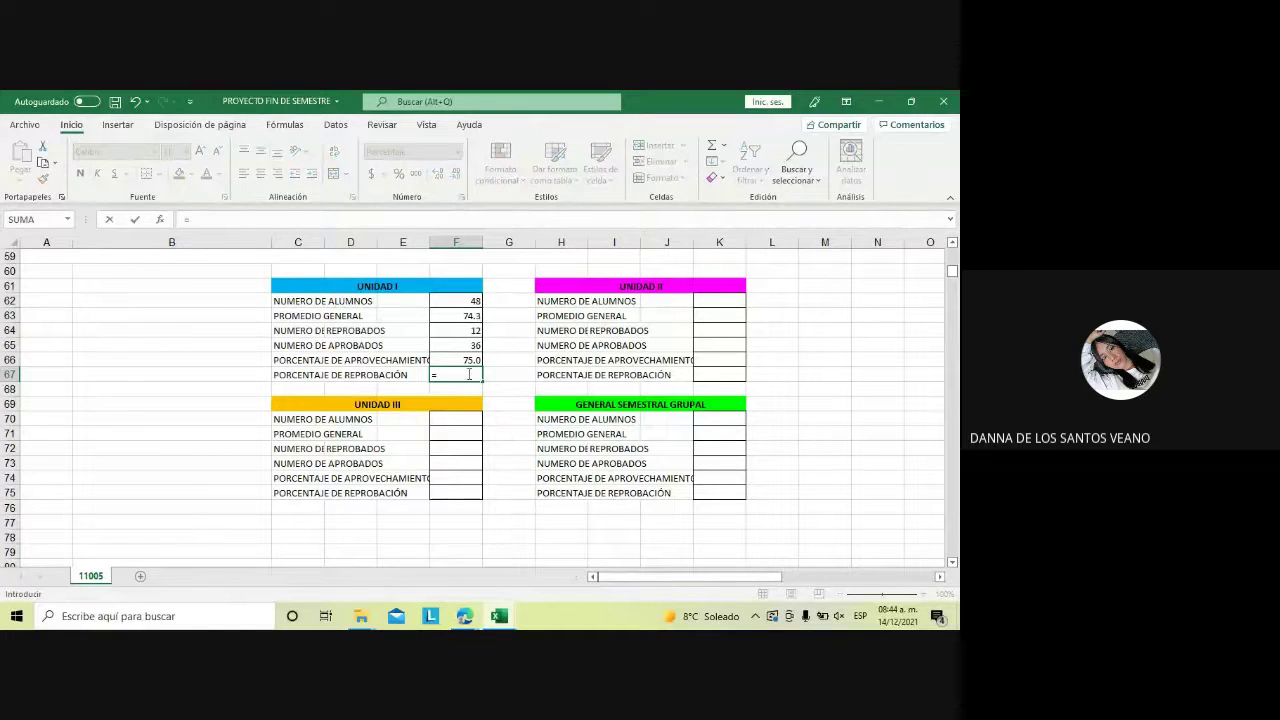
{"action": "type", "text": "(("}
{"action": "type", "text": "F6"}
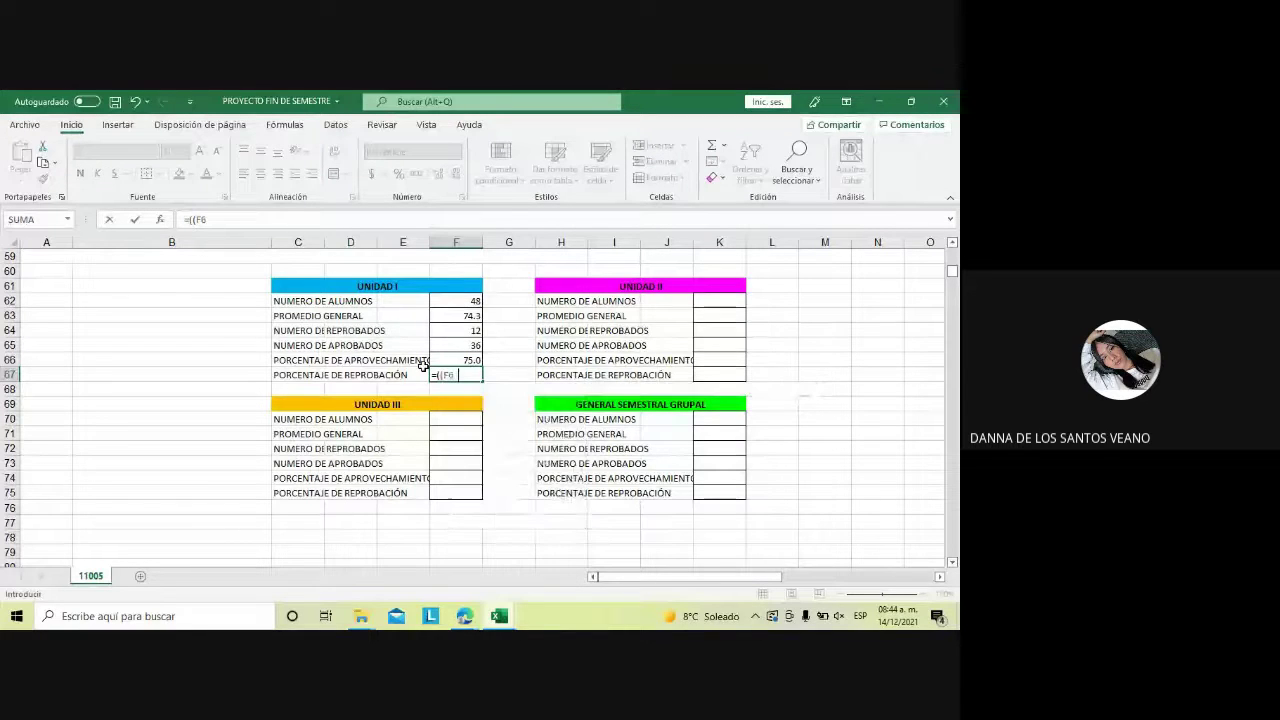
{"action": "type", "text": "4)"}
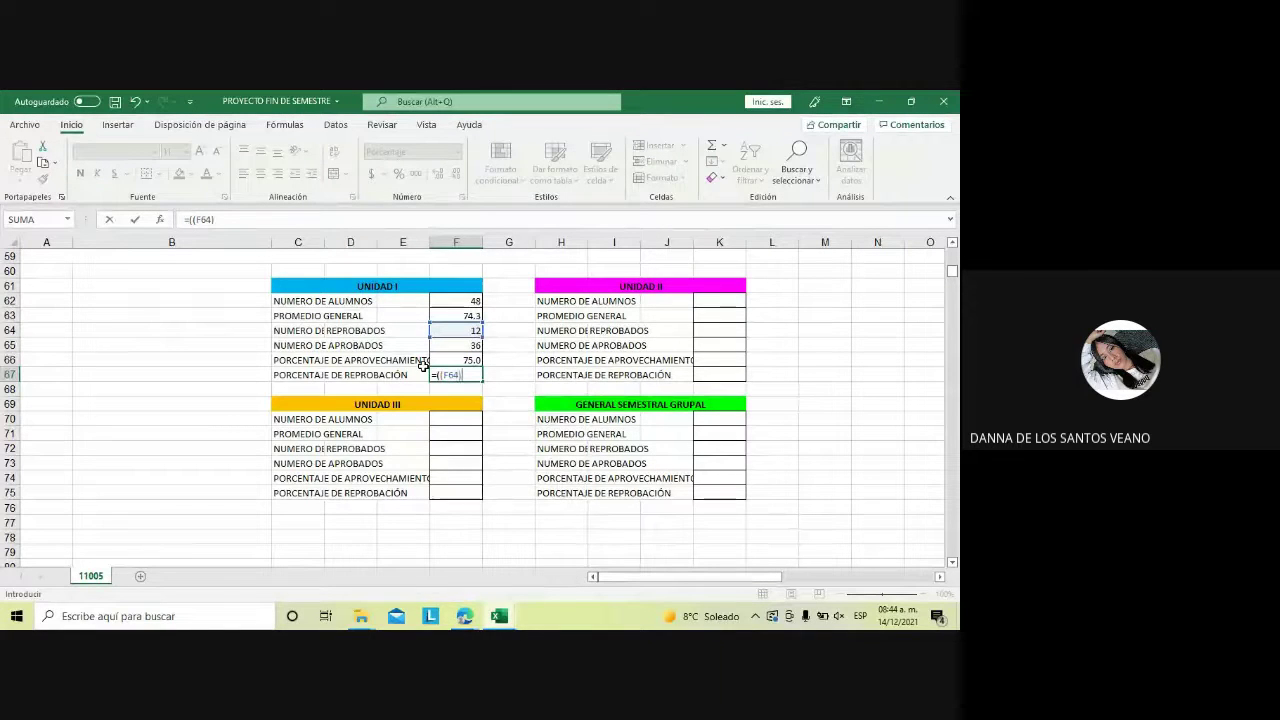
{"action": "type", "text": "/F"}
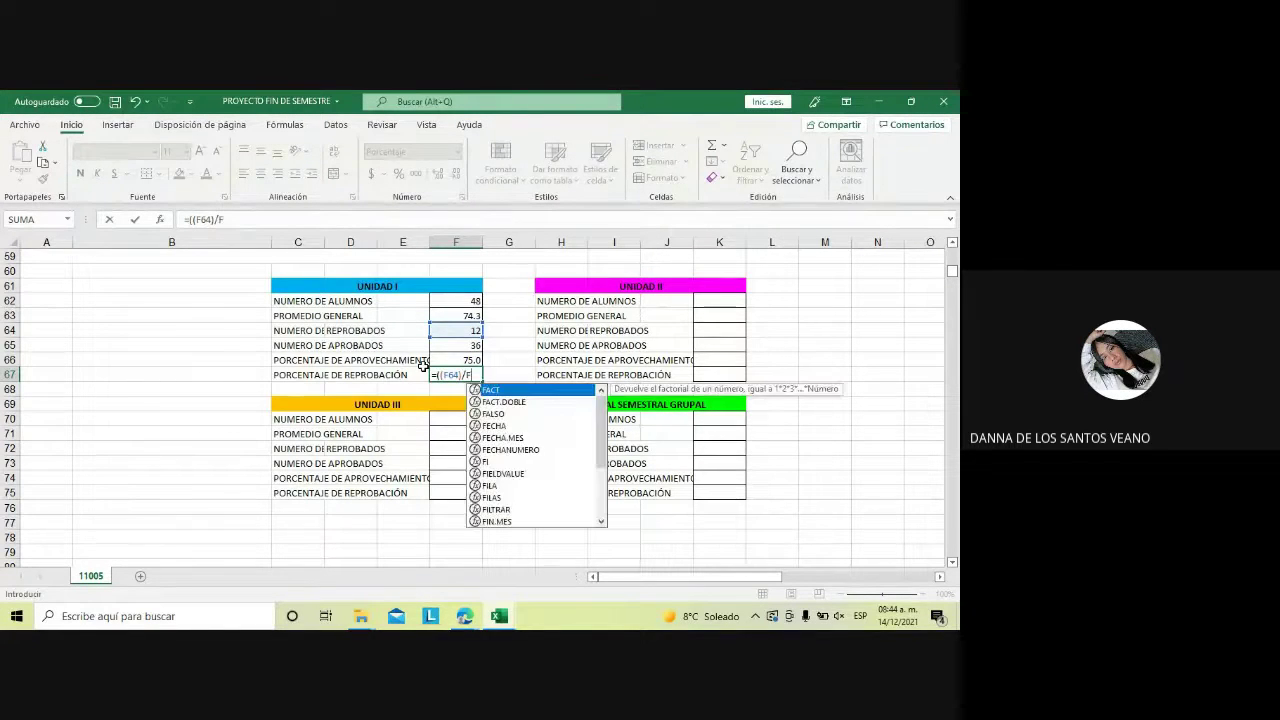
{"action": "type", "text": "62"}
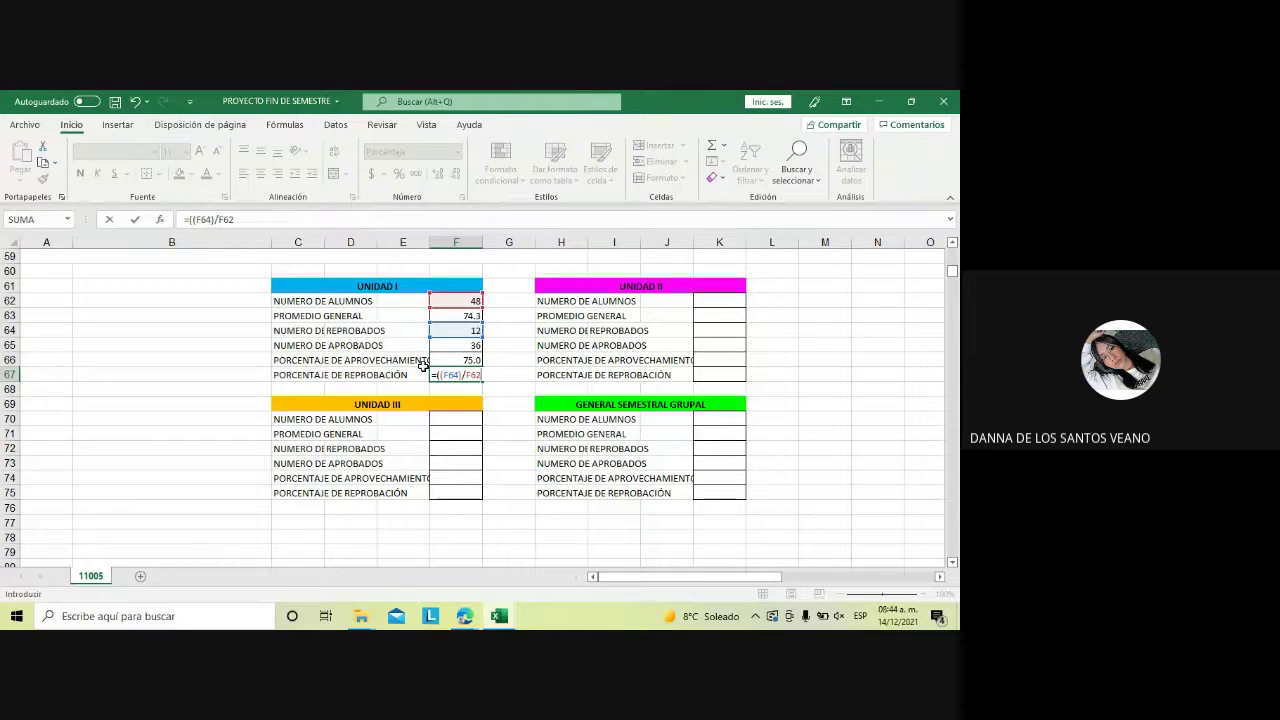
{"action": "type", "text": ")*1"}
{"action": "type", "text": "00"}
{"action": "key", "text": "Return"}
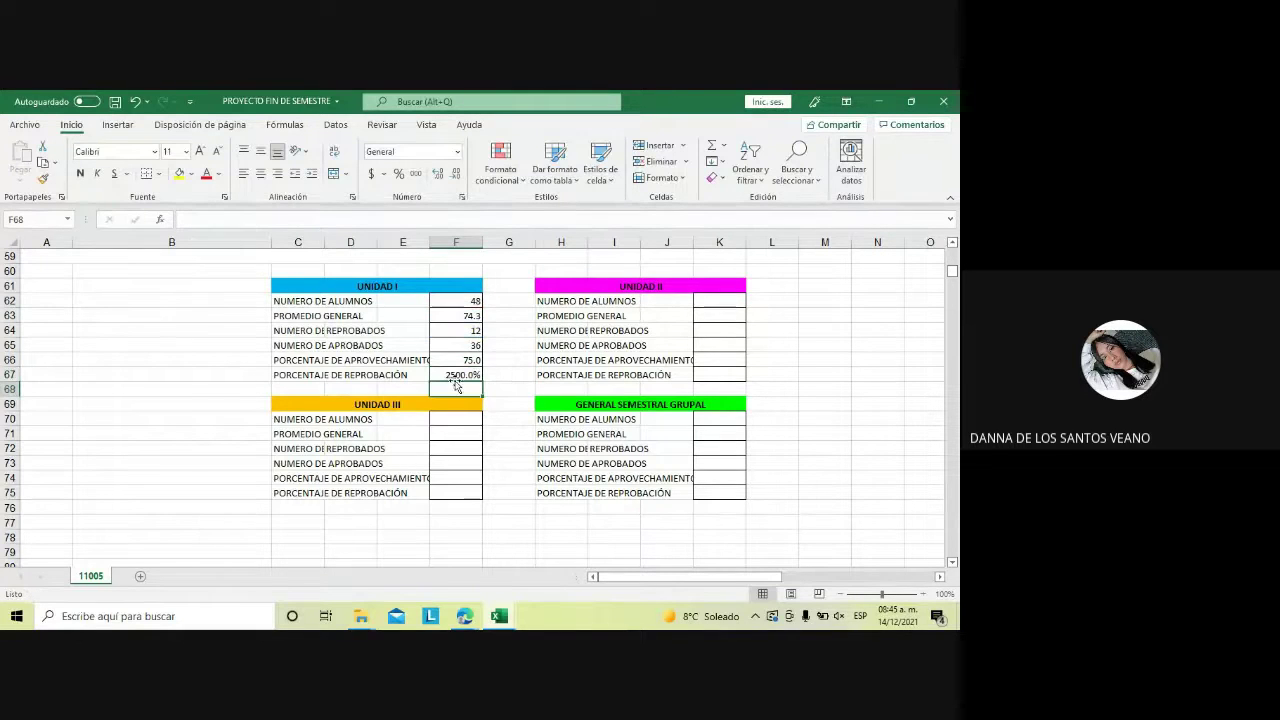
Format F67 as Número with 1 decimal so it displays 25.0
{"action": "left_click", "coordinate": [456, 374]}
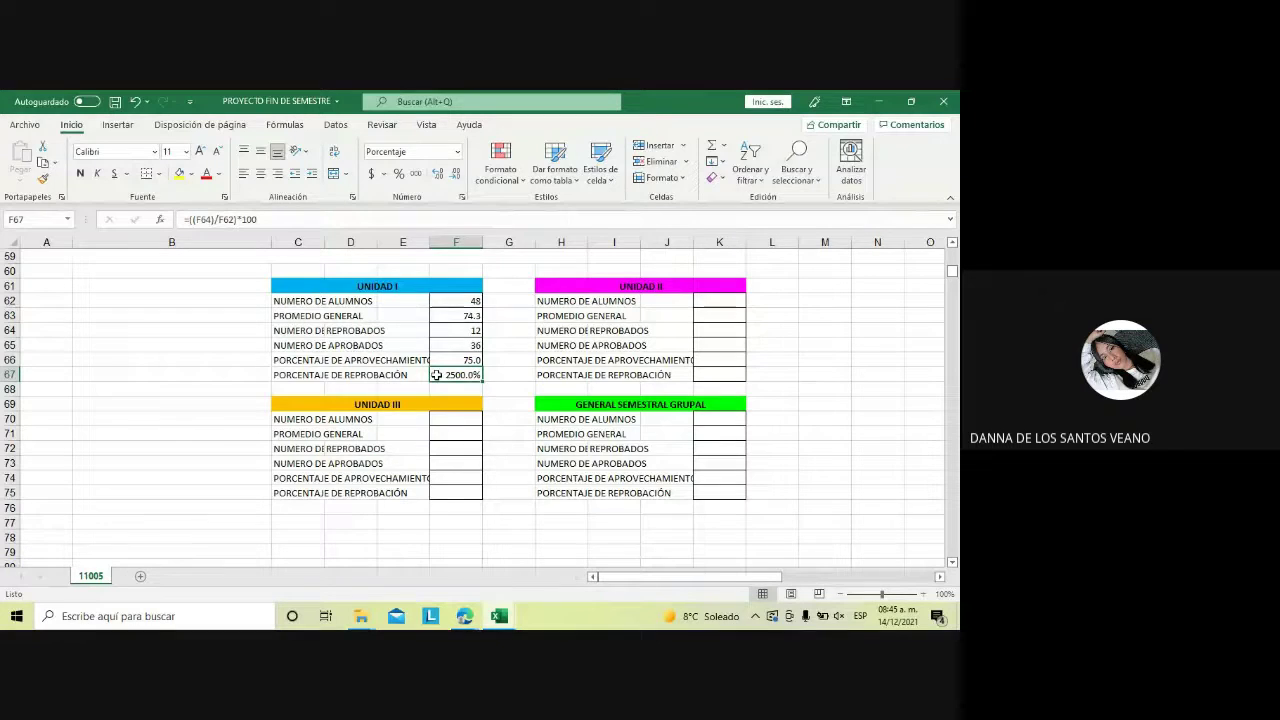
{"action": "right_click", "coordinate": [436, 374]}
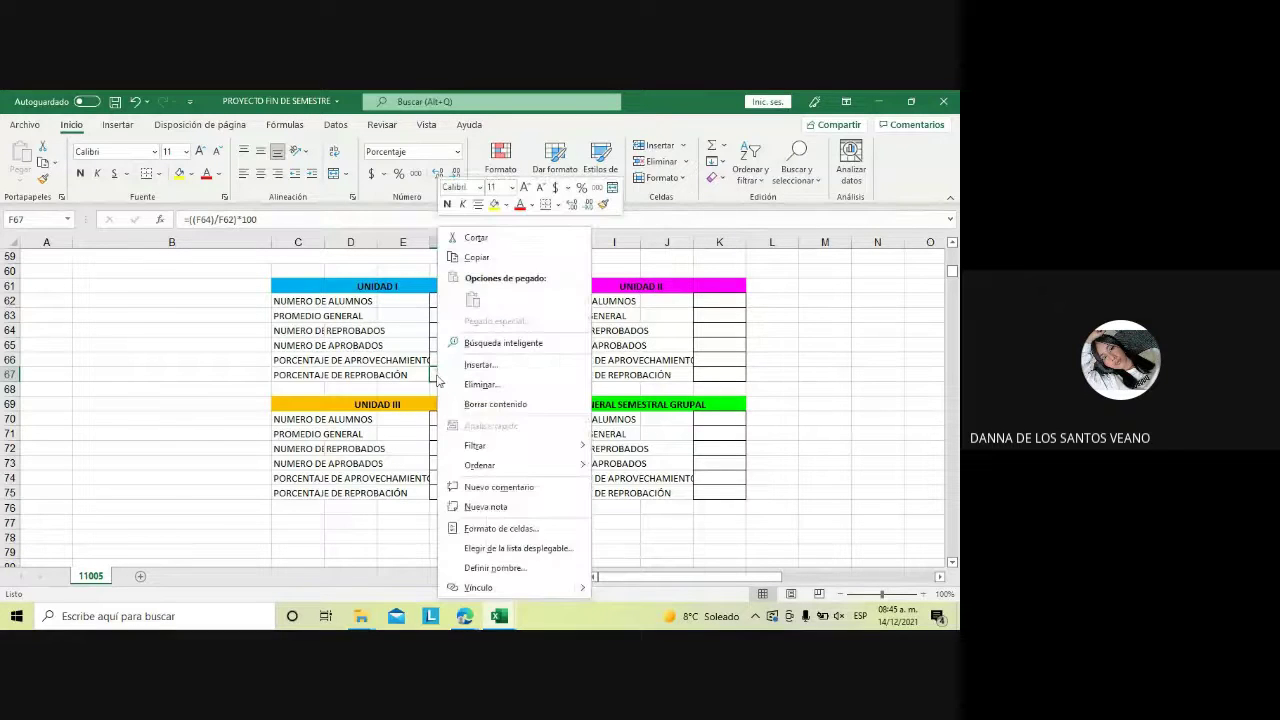
{"action": "left_click", "coordinate": [523, 528]}
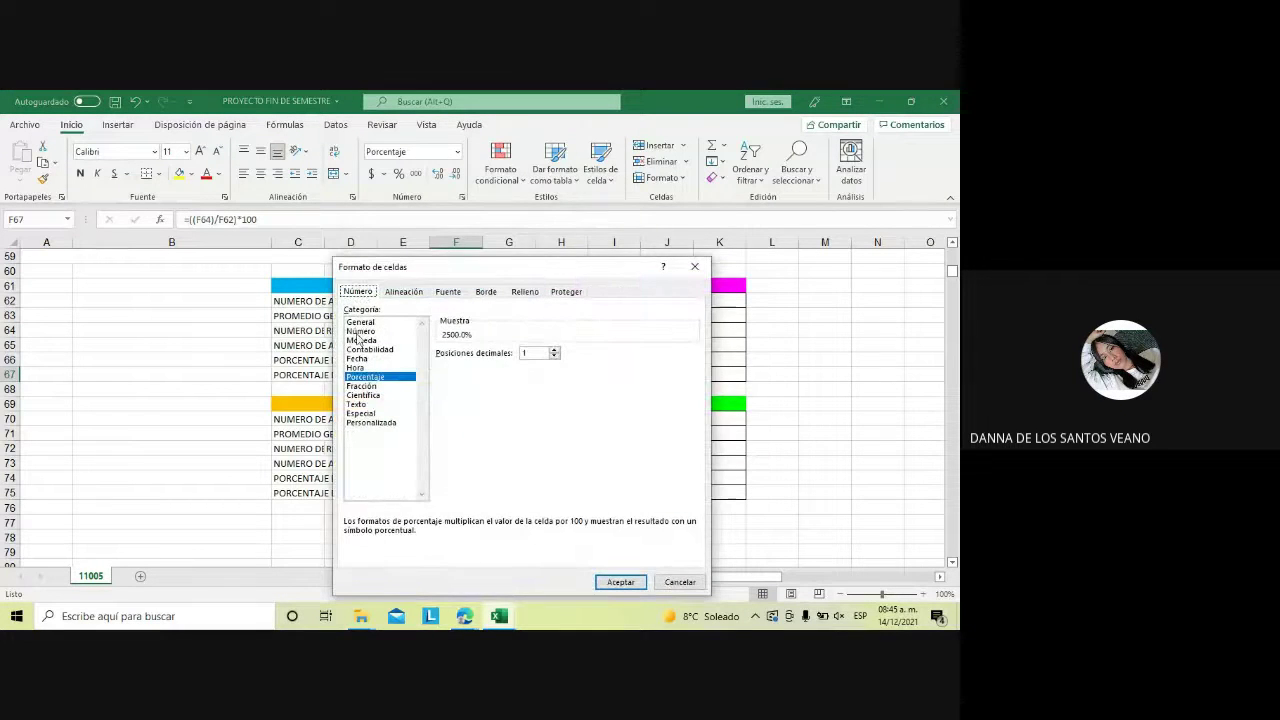
{"action": "left_click", "coordinate": [360, 331]}
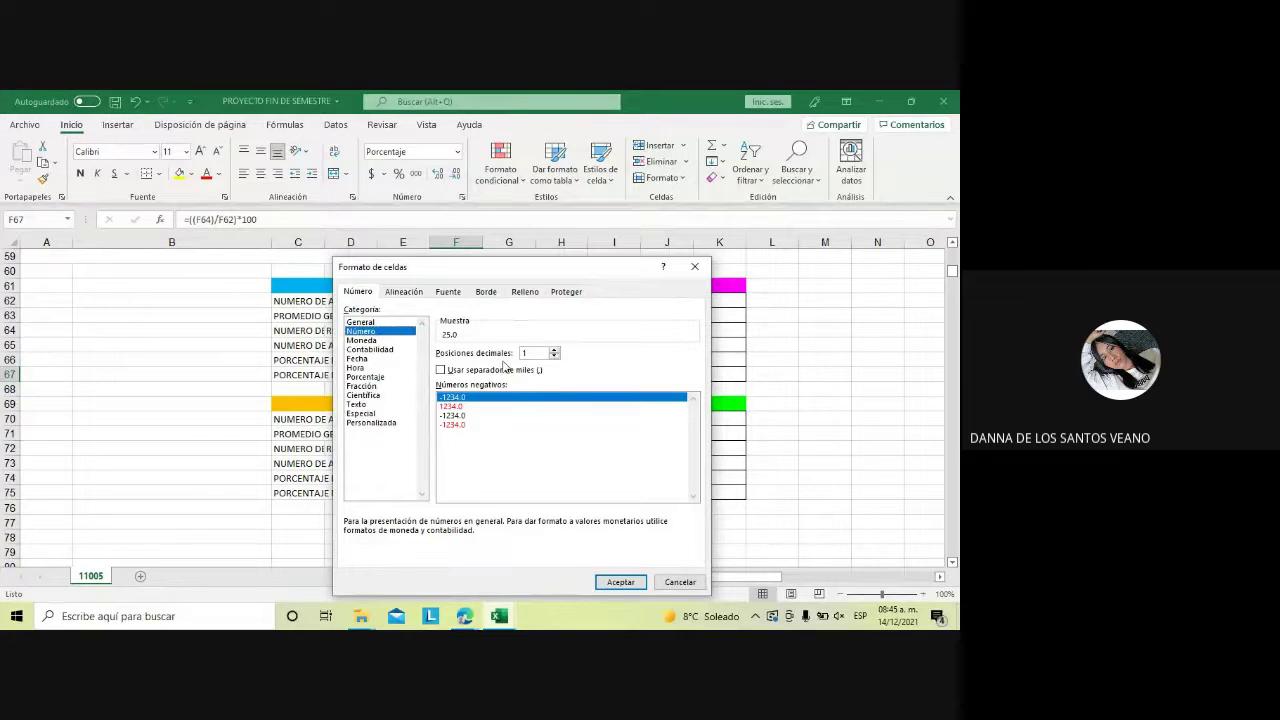
{"action": "left_click", "coordinate": [620, 582]}
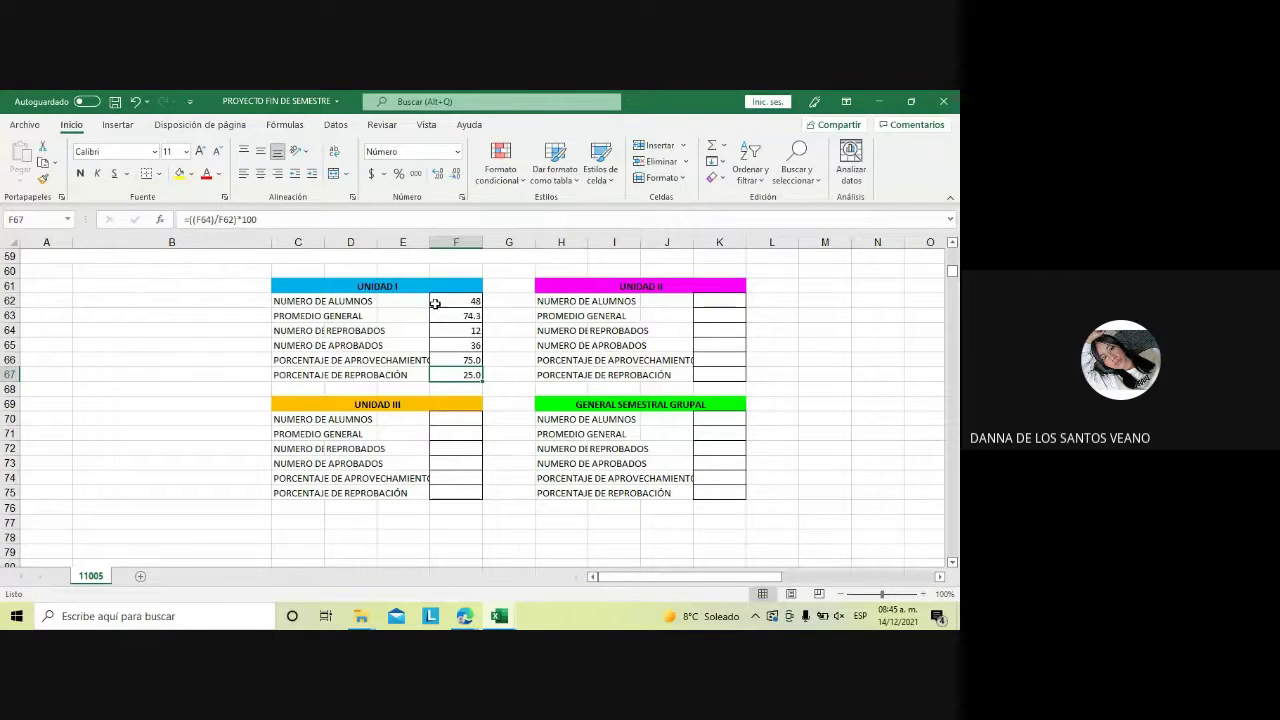
Insert a clustered column chart of the UNIDAD I values in F62:F67
{"action": "mouse_move", "coordinate": [436, 301]}
{"action": "left_mouse_down"}
{"action": "mouse_move", "coordinate": [456, 386]}
{"action": "mouse_move", "coordinate": [456, 374]}
{"action": "left_mouse_up"}
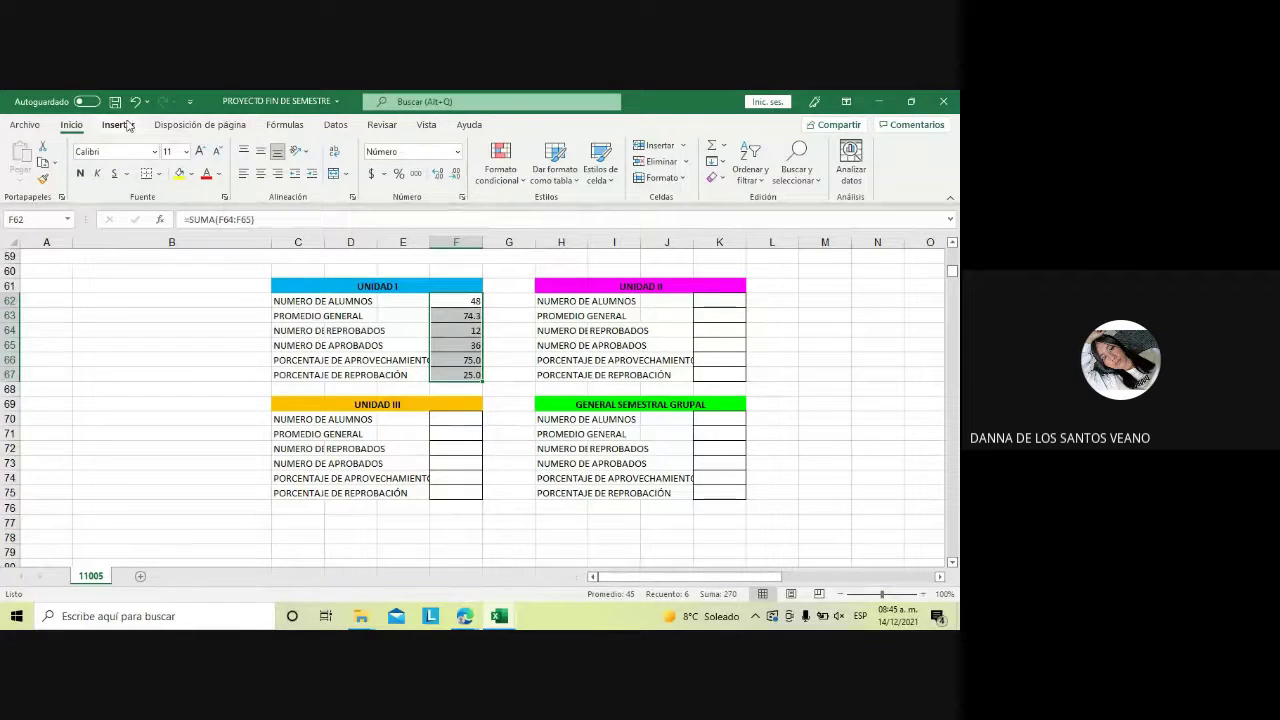
{"action": "left_click", "coordinate": [118, 125]}
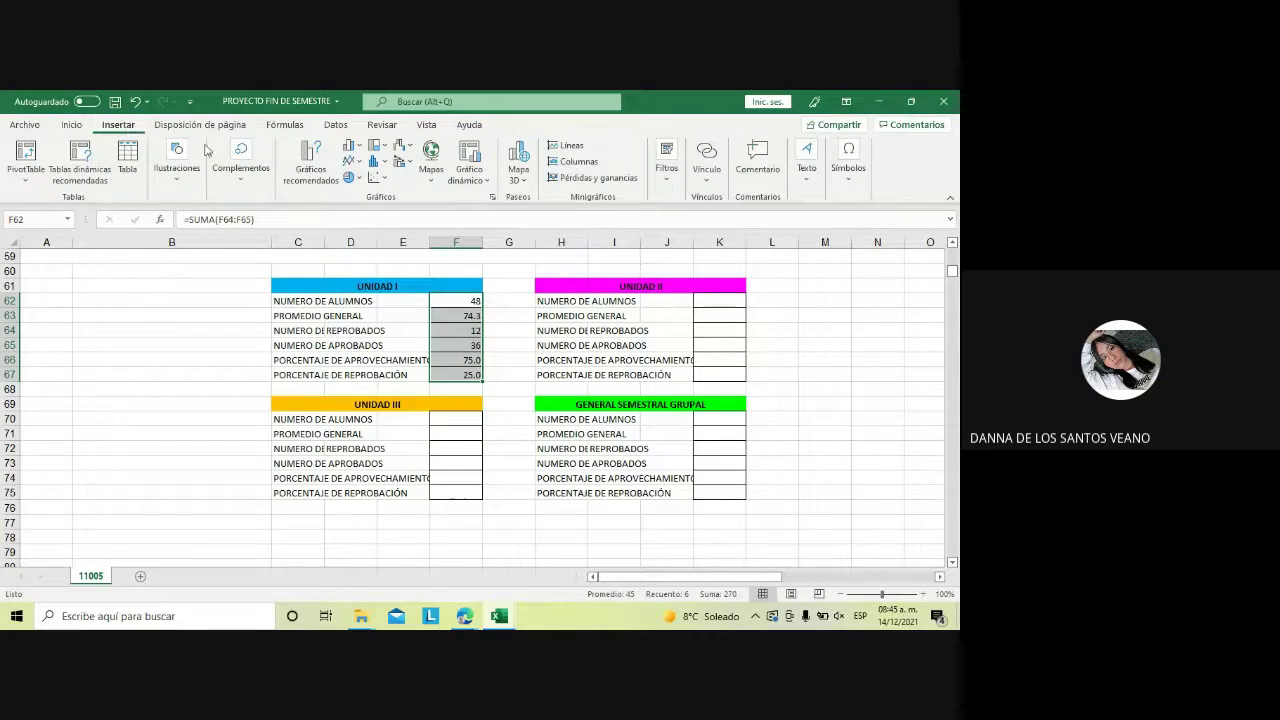
{"action": "left_click", "coordinate": [299, 175]}
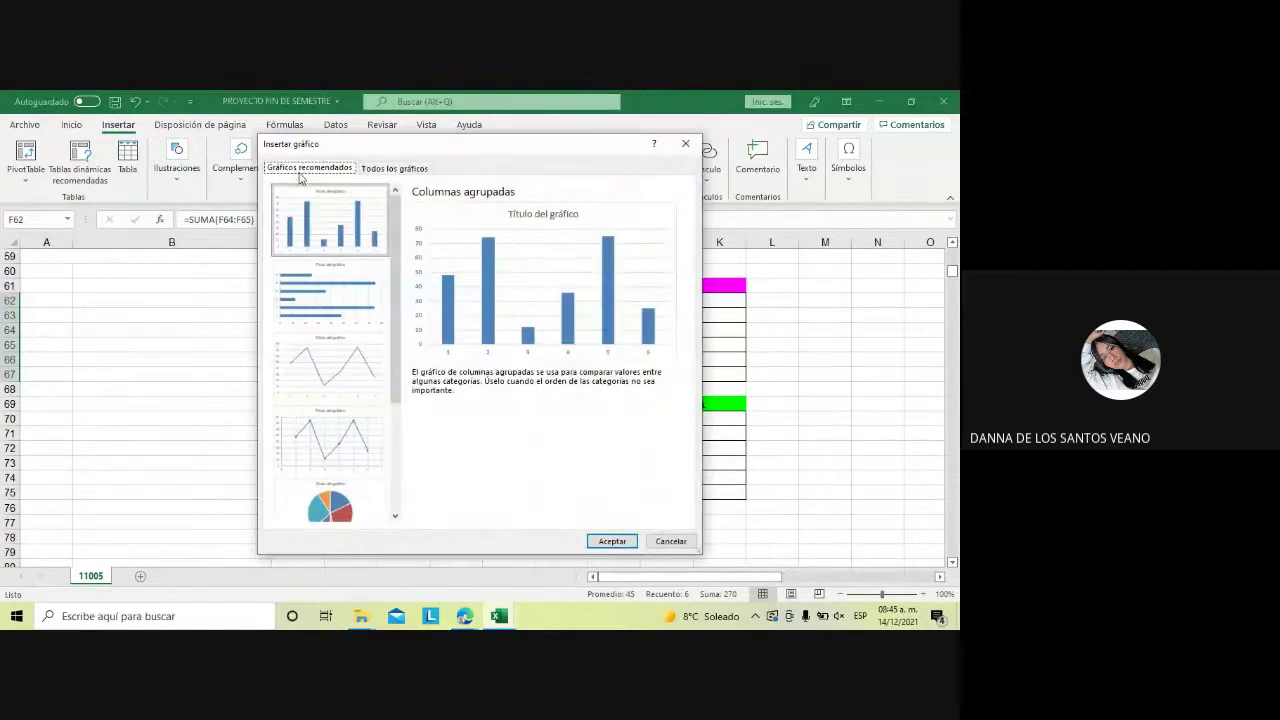
{"action": "left_click", "coordinate": [352, 221]}
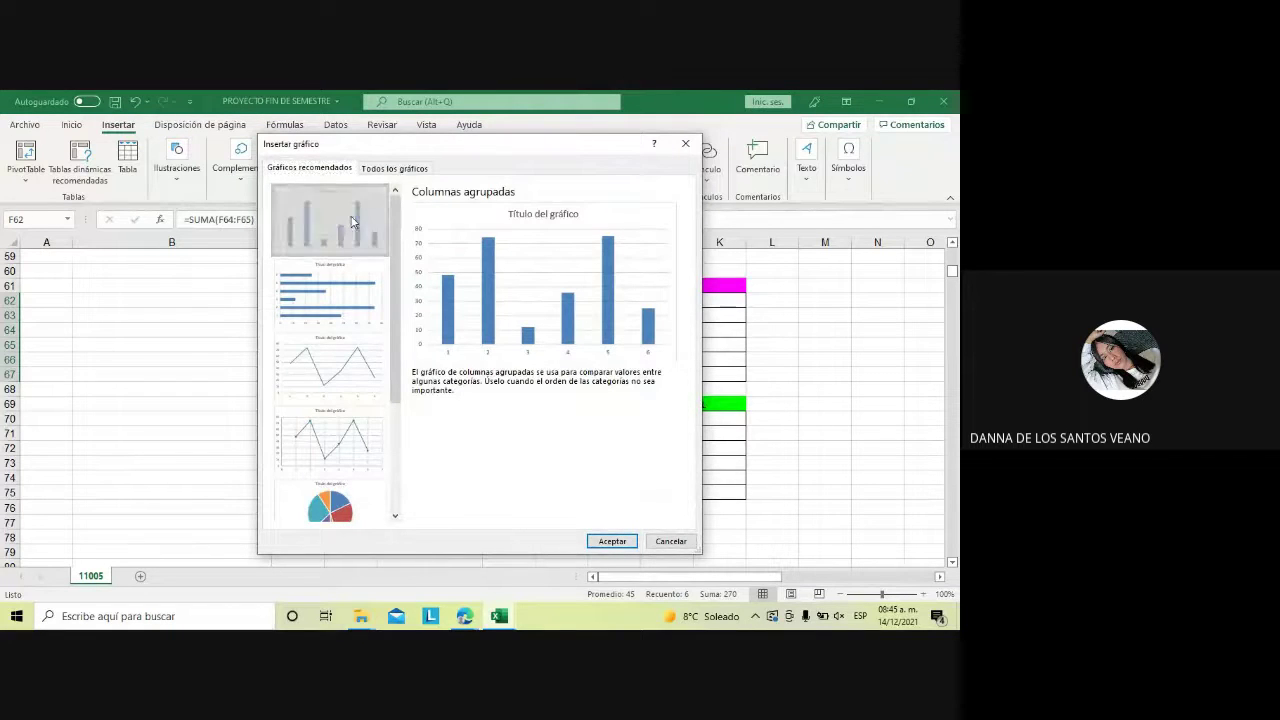
{"action": "left_click", "coordinate": [602, 540]}
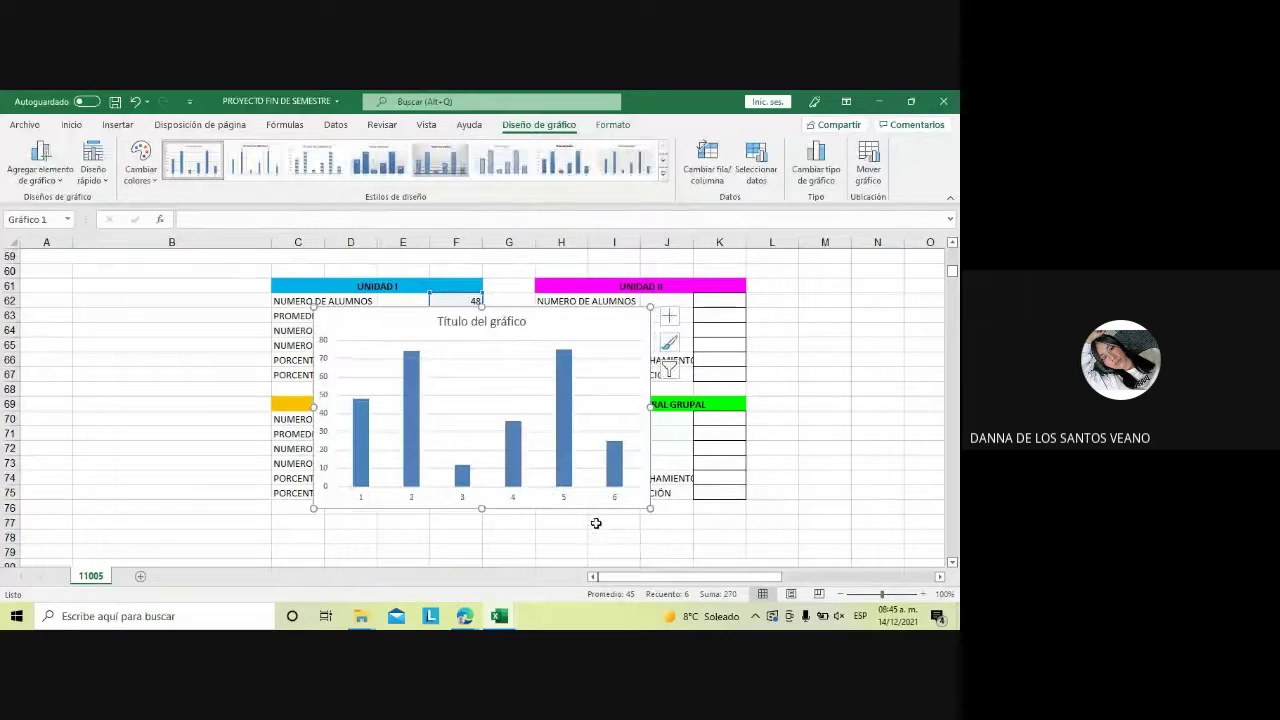
Delete the chart's default title text
{"action": "left_click", "coordinate": [514, 324]}
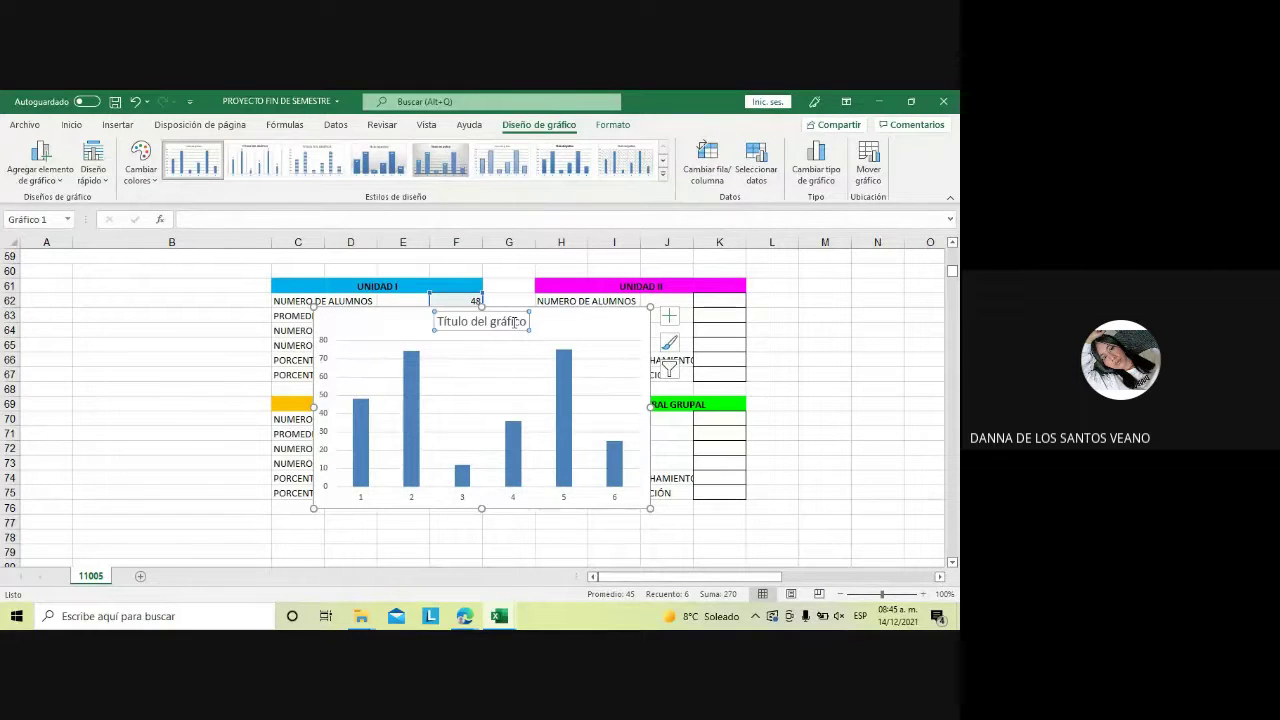
{"action": "left_click_drag", "start_coordinate": [526, 322], "coordinate": [435, 326]}
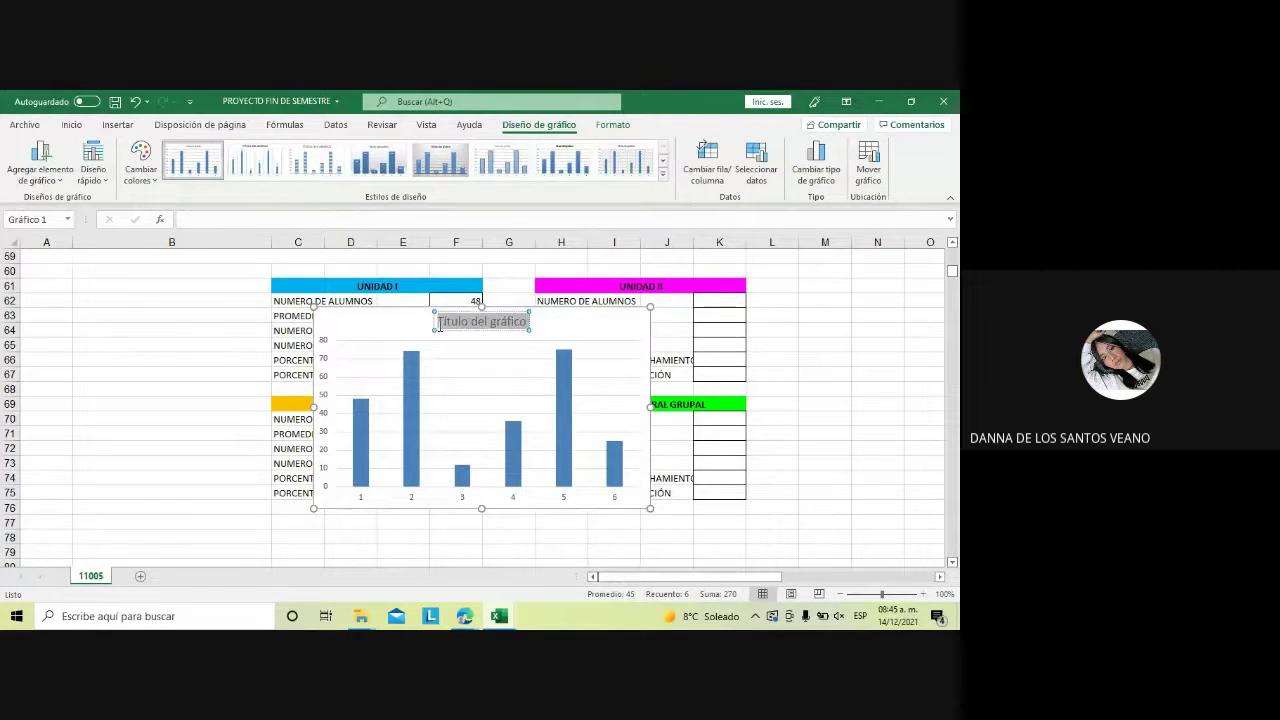
{"action": "key", "text": "Delete"}
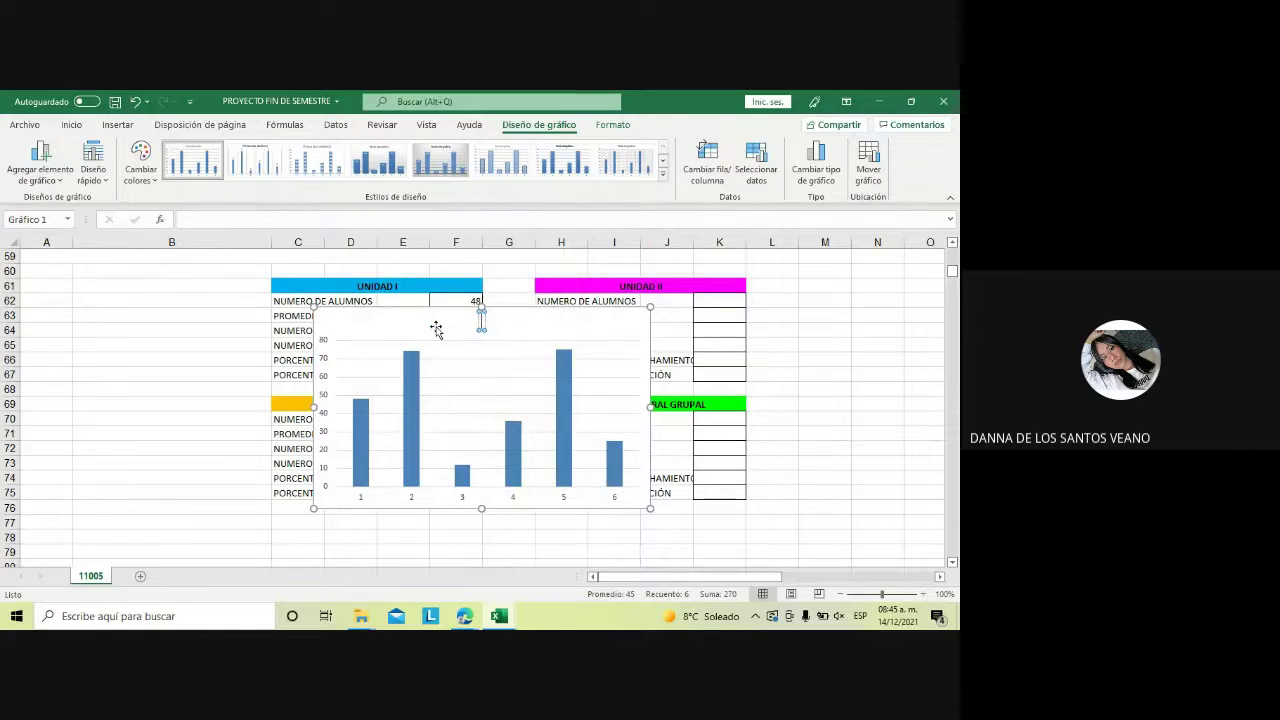
Title the chart "UNIDAD 1"
{"action": "type", "text": "UNIDAD"}
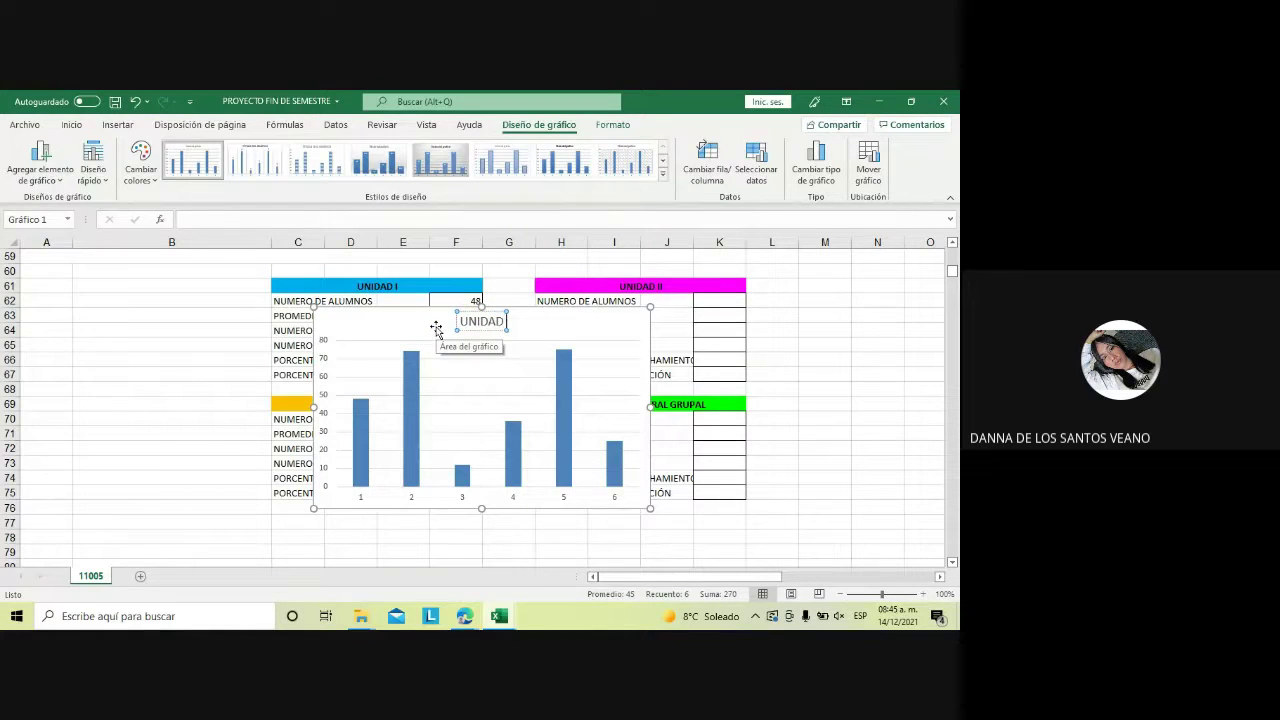
{"action": "type", "text": " 1"}
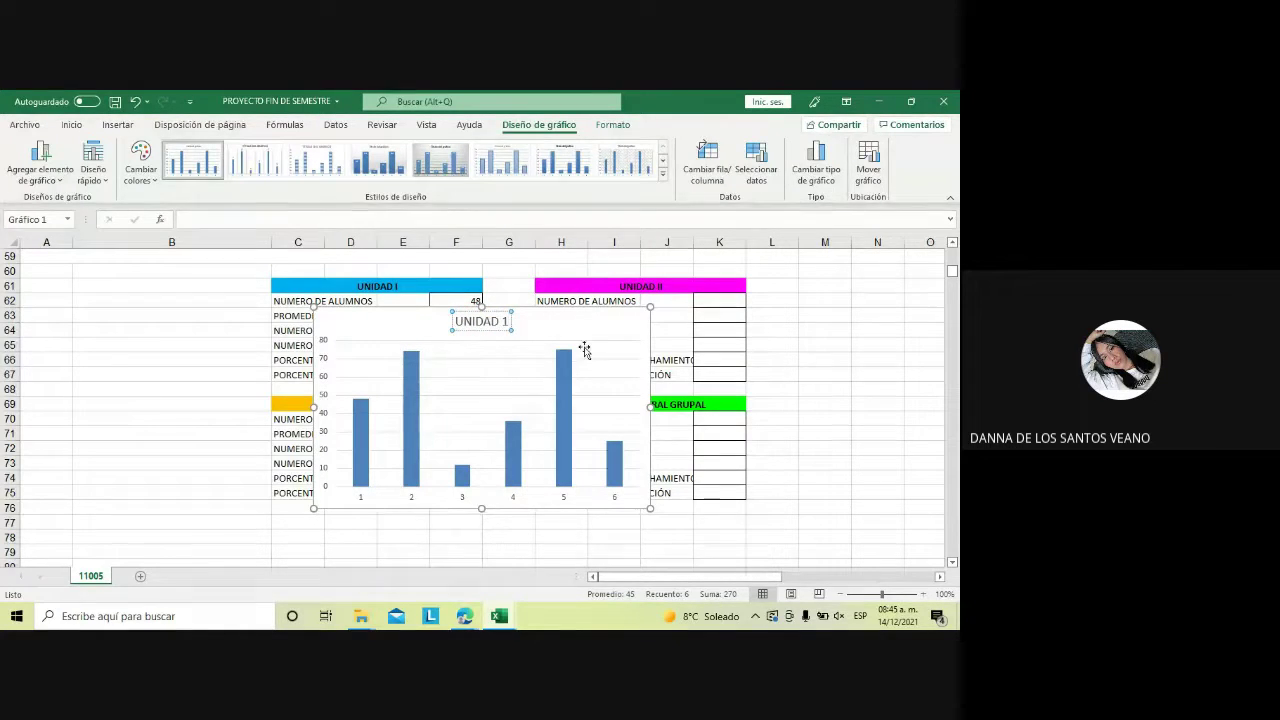
{"action": "left_click", "coordinate": [588, 348]}
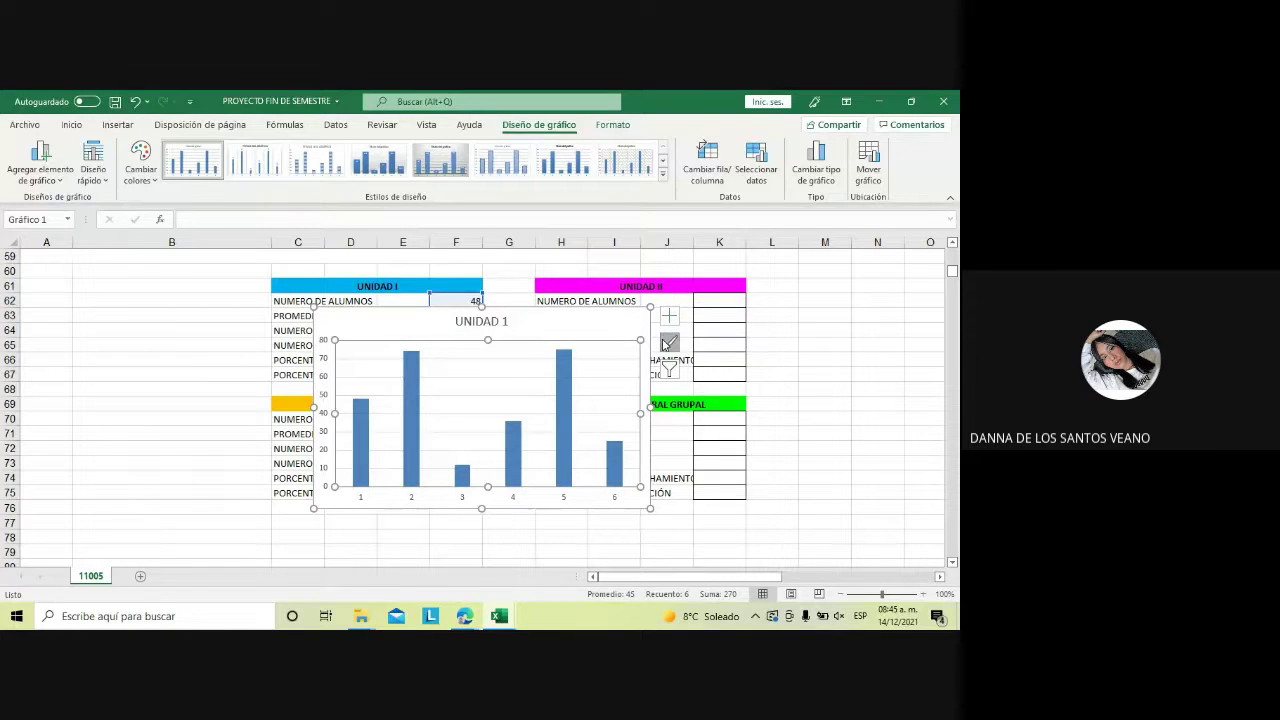
Apply the purple monochrome colour palette to the chart
{"action": "left_click", "coordinate": [668, 343]}
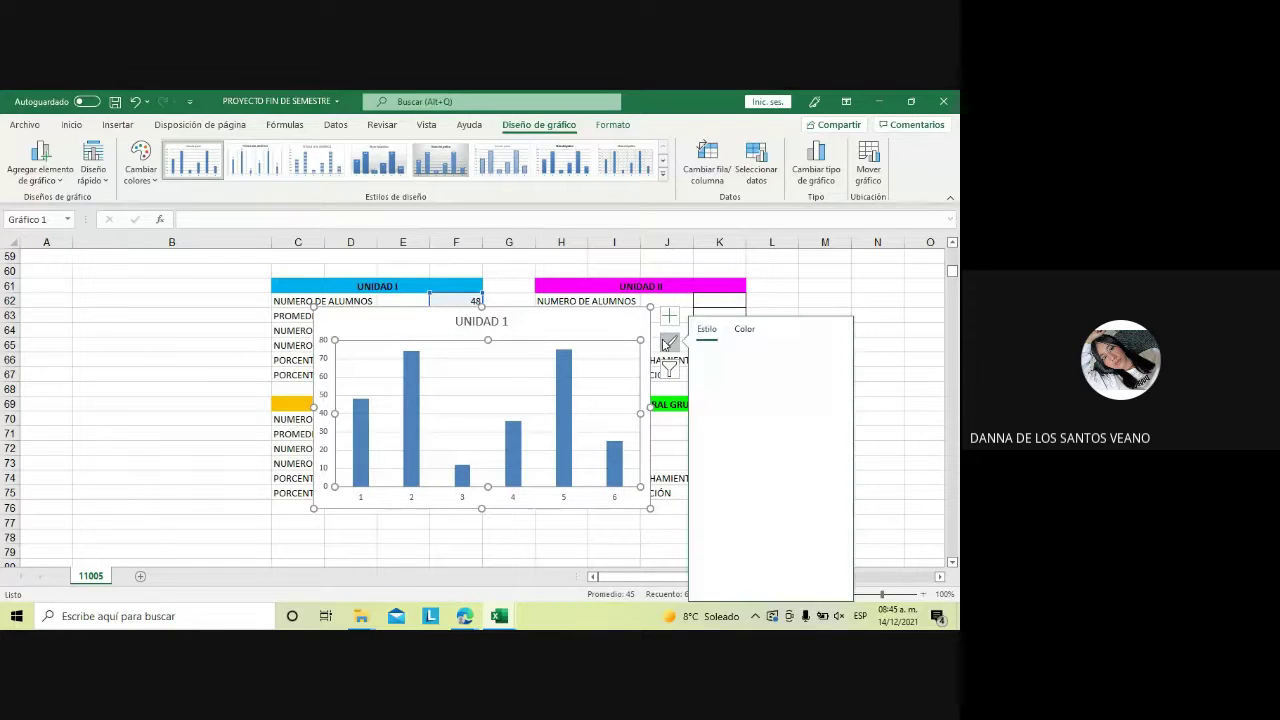
{"action": "left_click", "coordinate": [742, 330]}
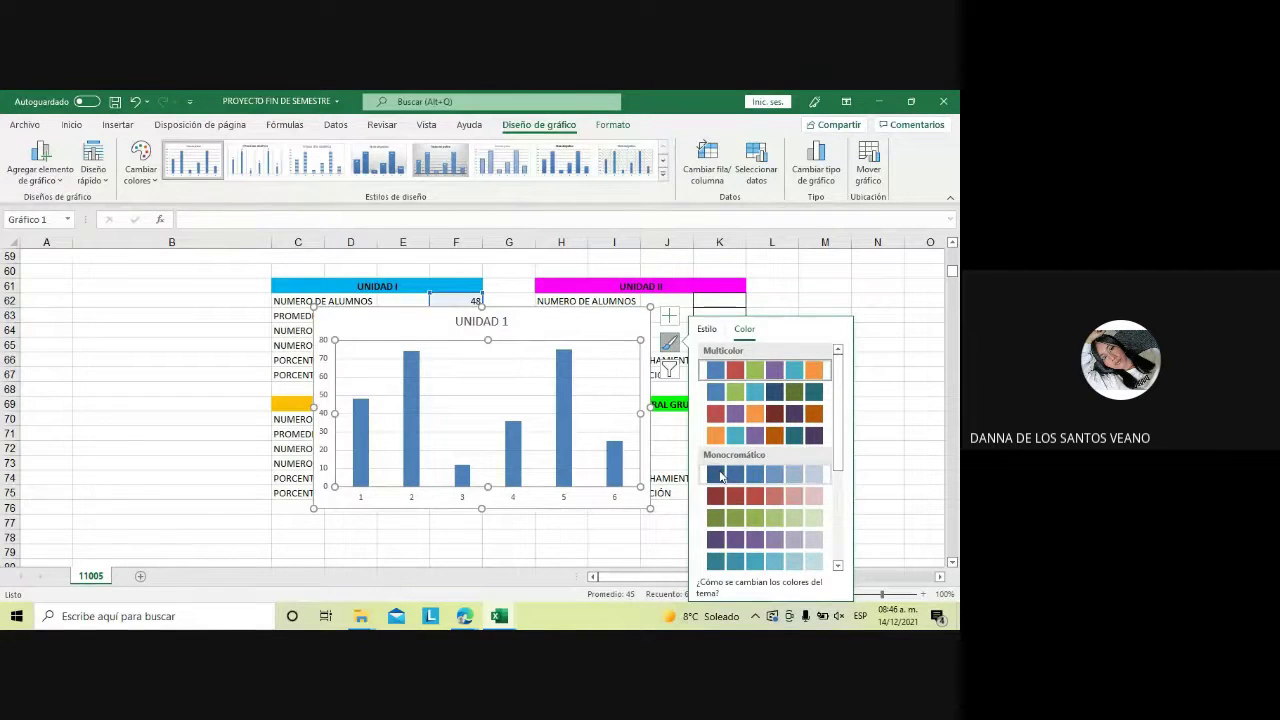
{"action": "left_click", "coordinate": [737, 547]}
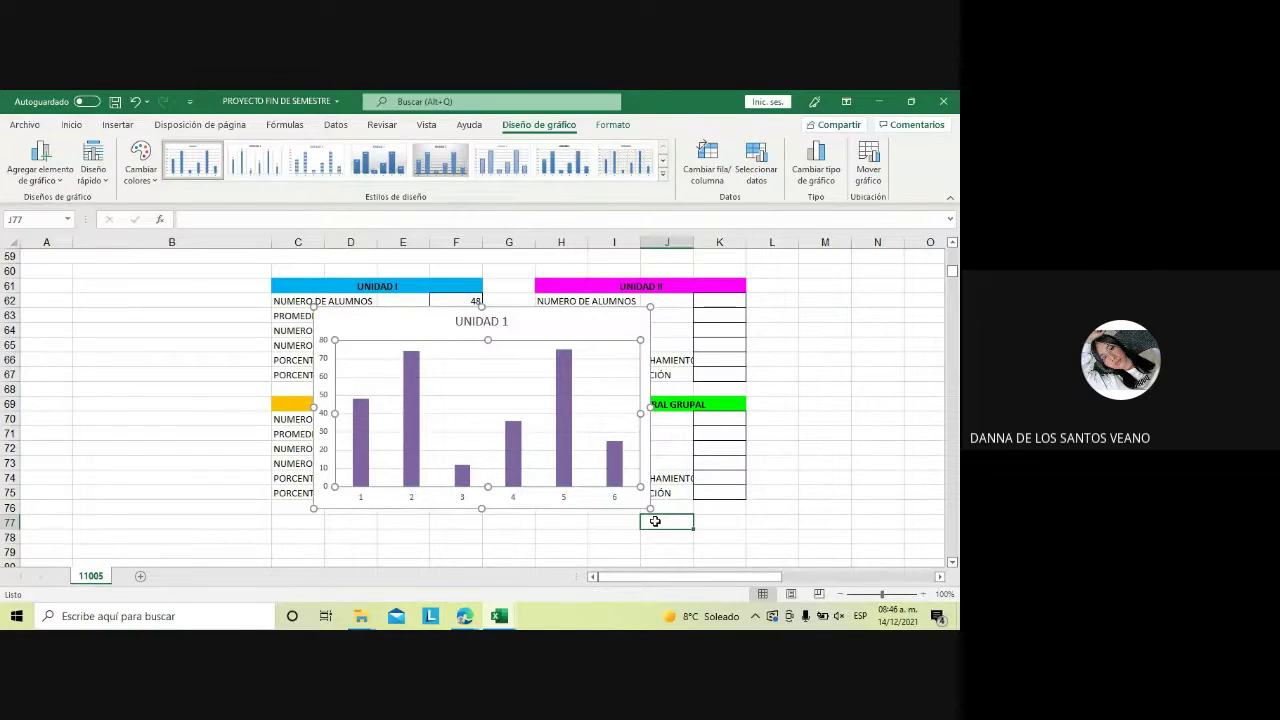
{"action": "left_click", "coordinate": [634, 430]}
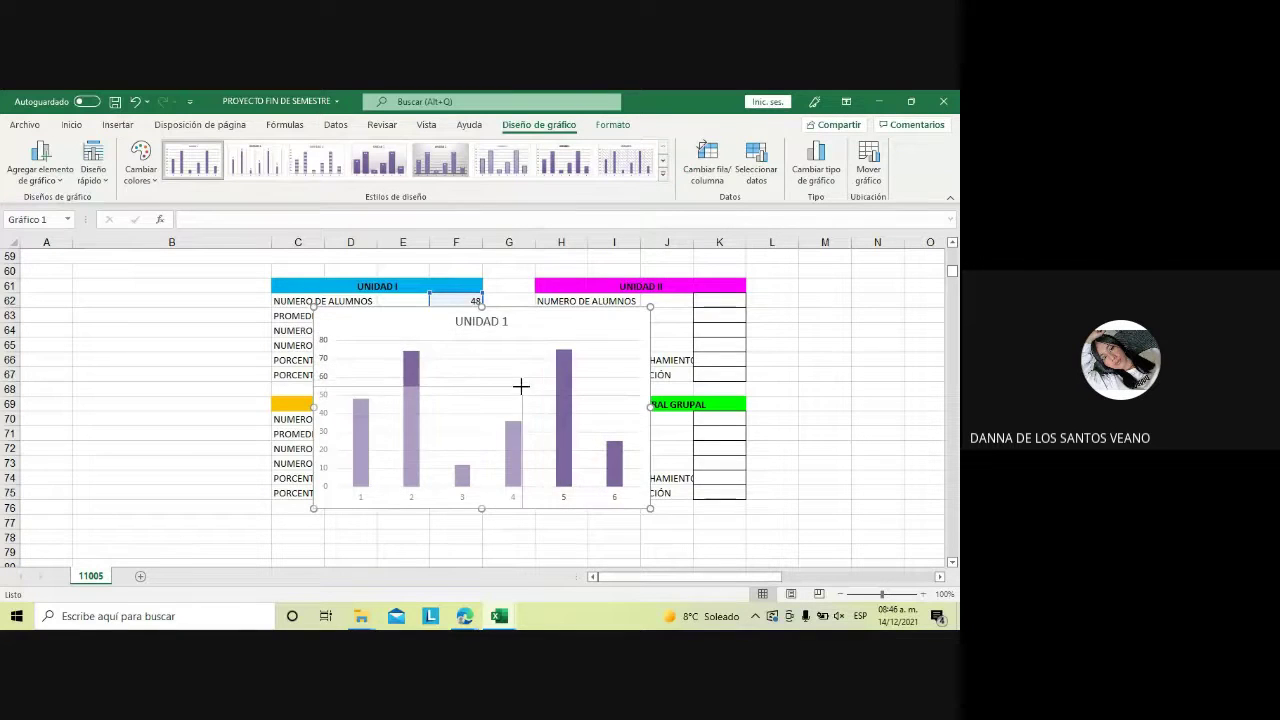
Shrink the chart and move it over columns A–B, off the tables
{"action": "mouse_move", "coordinate": [562, 362]}
{"action": "left_mouse_down"}
{"action": "mouse_move", "coordinate": [521, 387]}
{"action": "mouse_move", "coordinate": [226, 282]}
{"action": "left_mouse_up"}
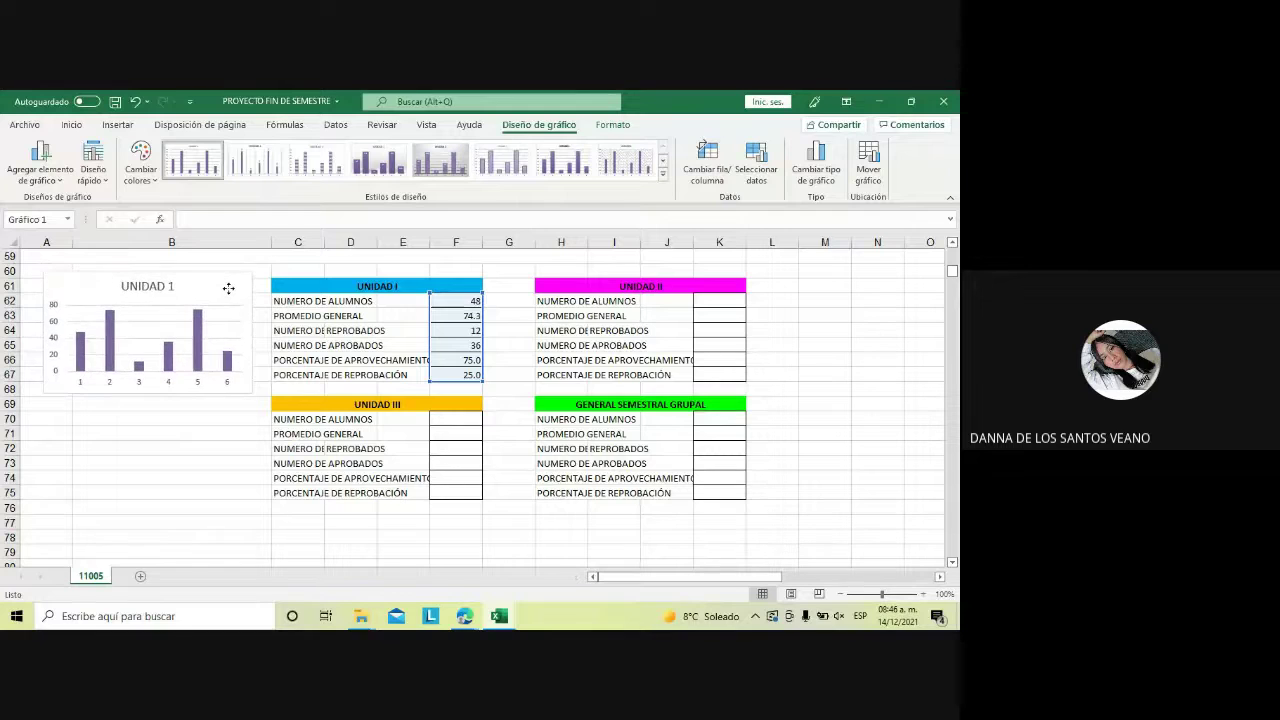
{"action": "left_click_drag", "start_coordinate": [226, 282], "coordinate": [229, 287]}
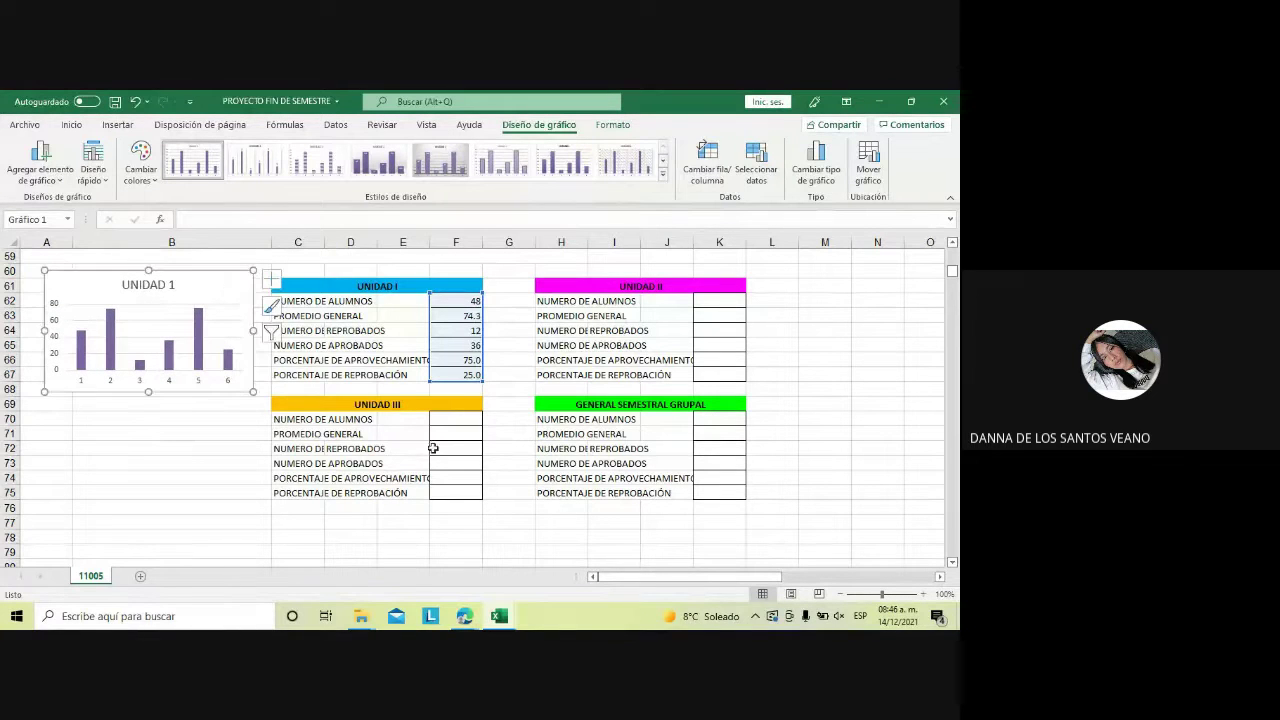
{"action": "left_click", "coordinate": [697, 536]}
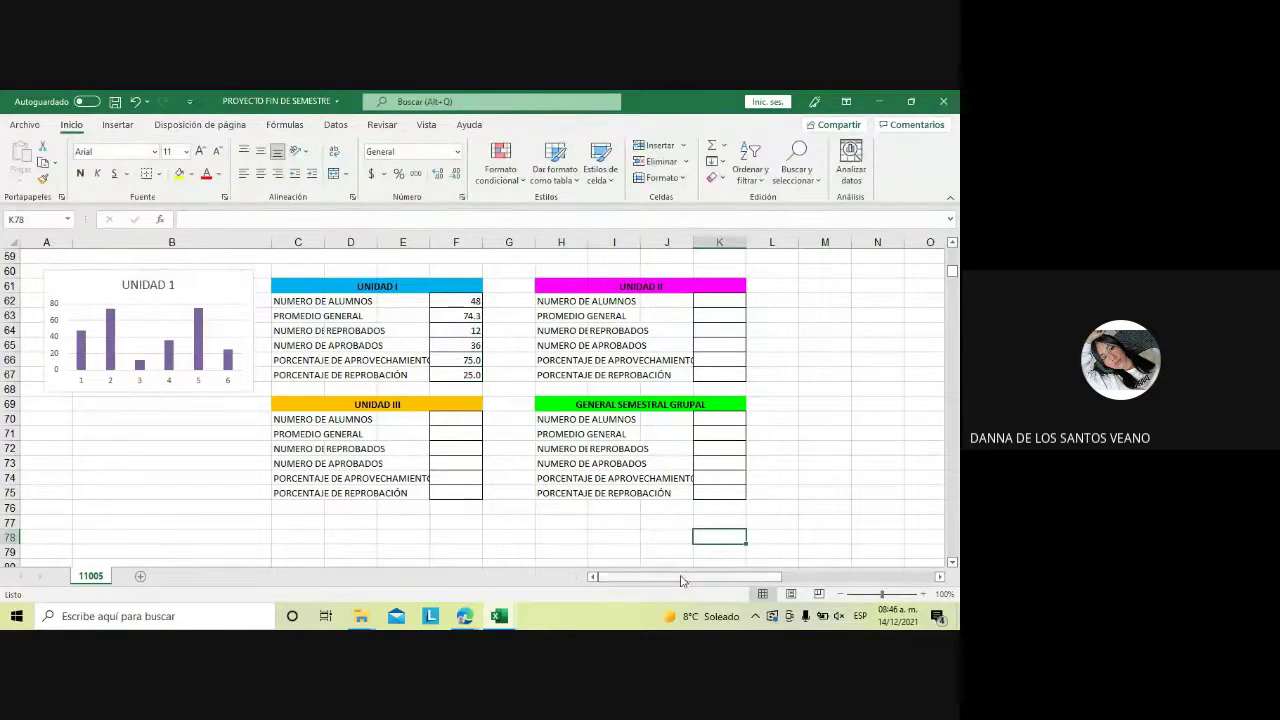
{"action": "left_click_drag", "start_coordinate": [679, 577], "coordinate": [685, 587]}
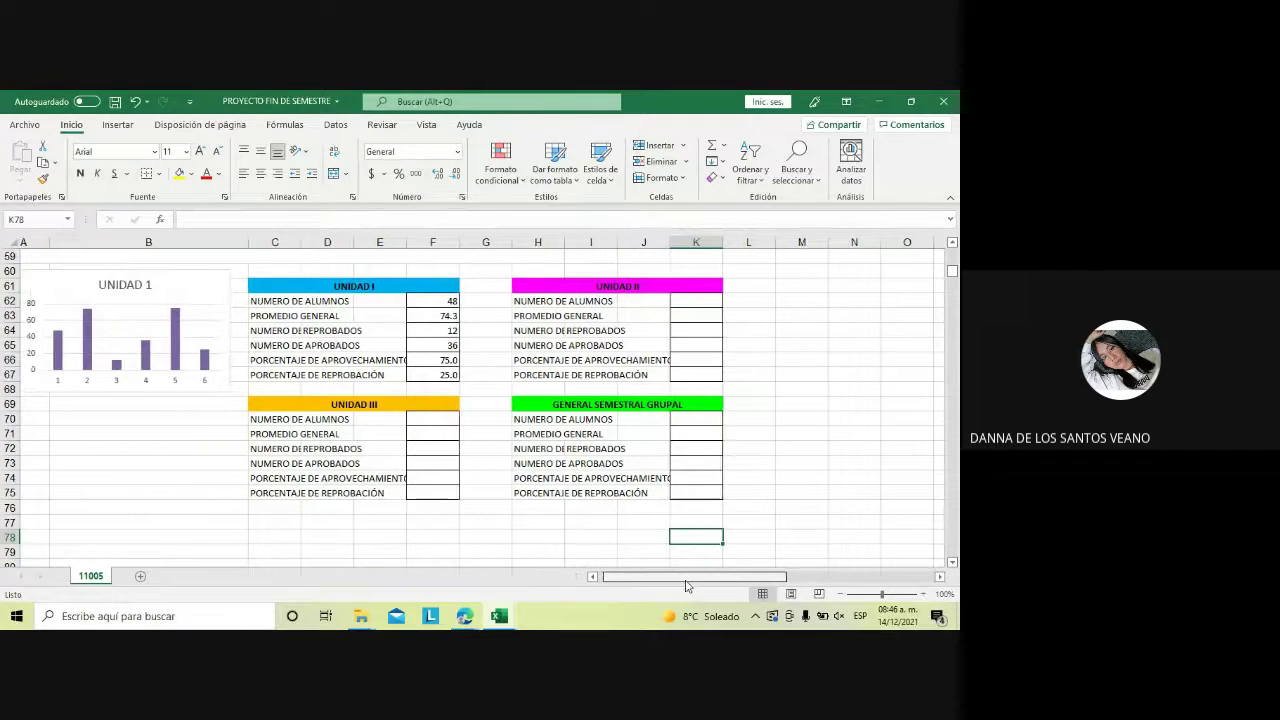
{"action": "scroll", "coordinate": [386, 314], "scroll_direction": "right", "scroll_amount": 2}
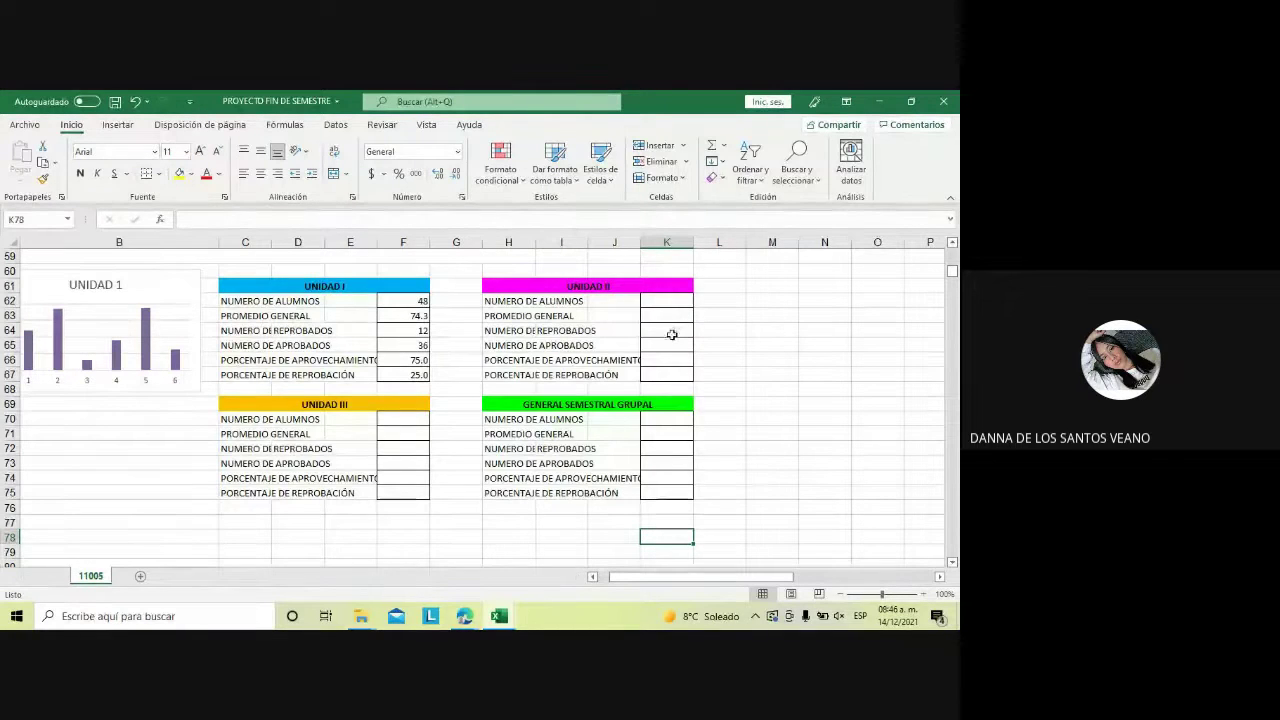
{"action": "left_click", "coordinate": [672, 332]}
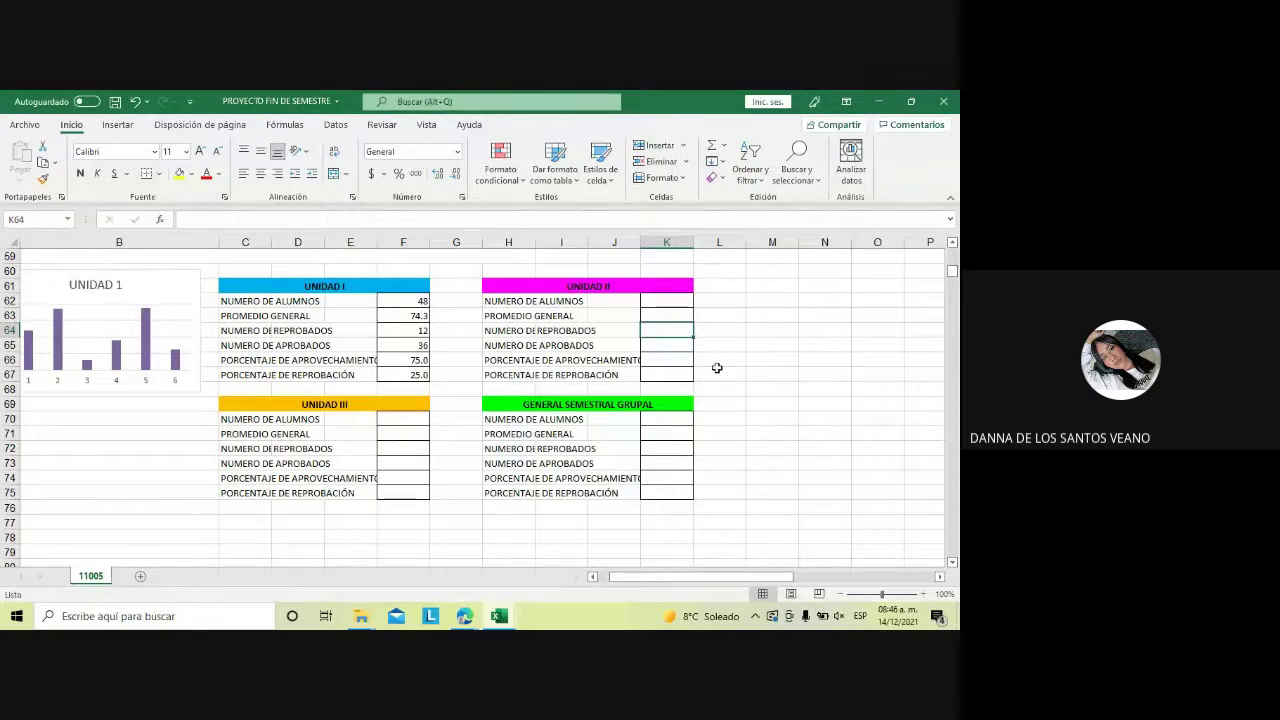
Enter =CONTAR.SI(M9:M56,"REPROBADO") in K64 for 10 failed students, then type the matching APROBADO formula
{"action": "type", "text": "="}
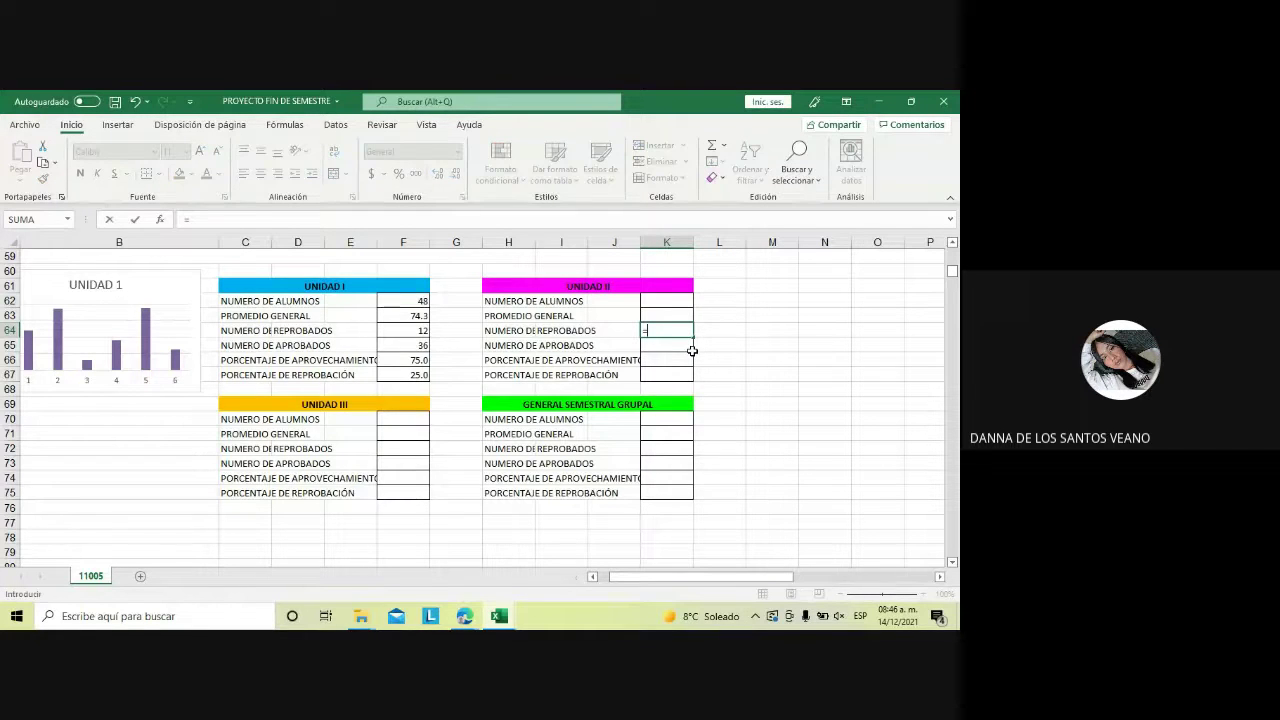
{"action": "type", "text": "CONTAR"}
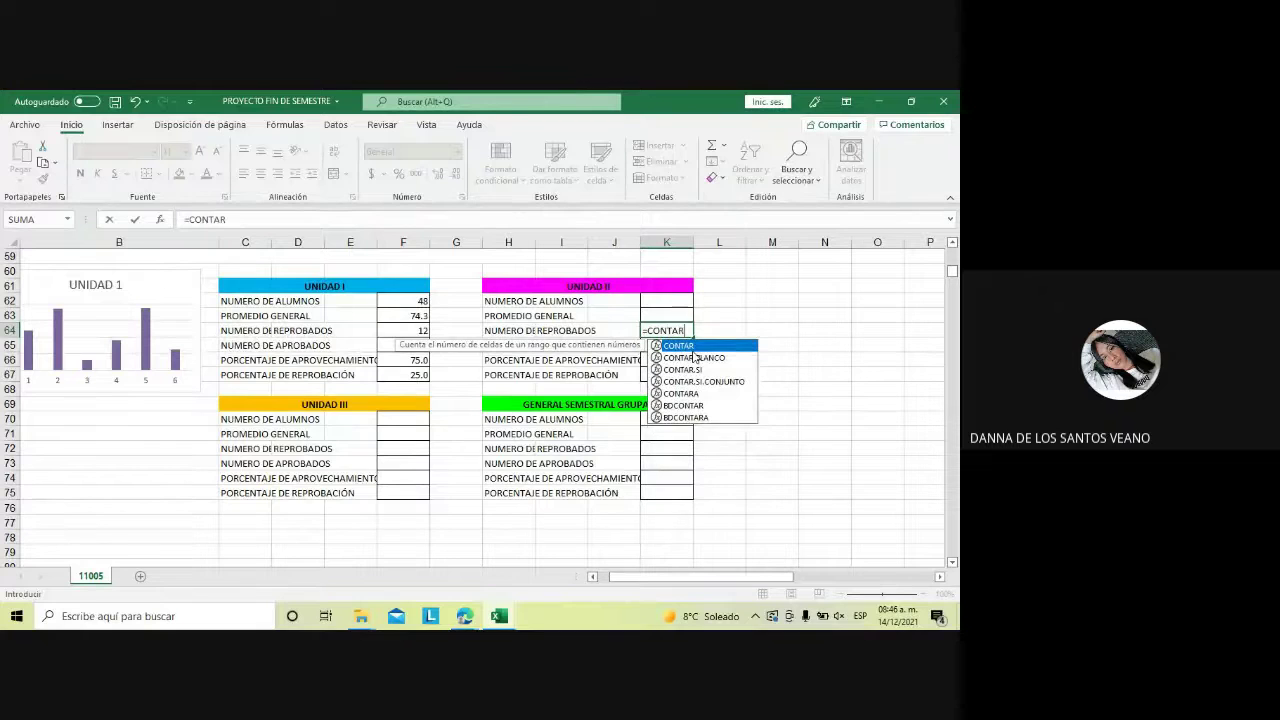
{"action": "type", "text": ".SI"}
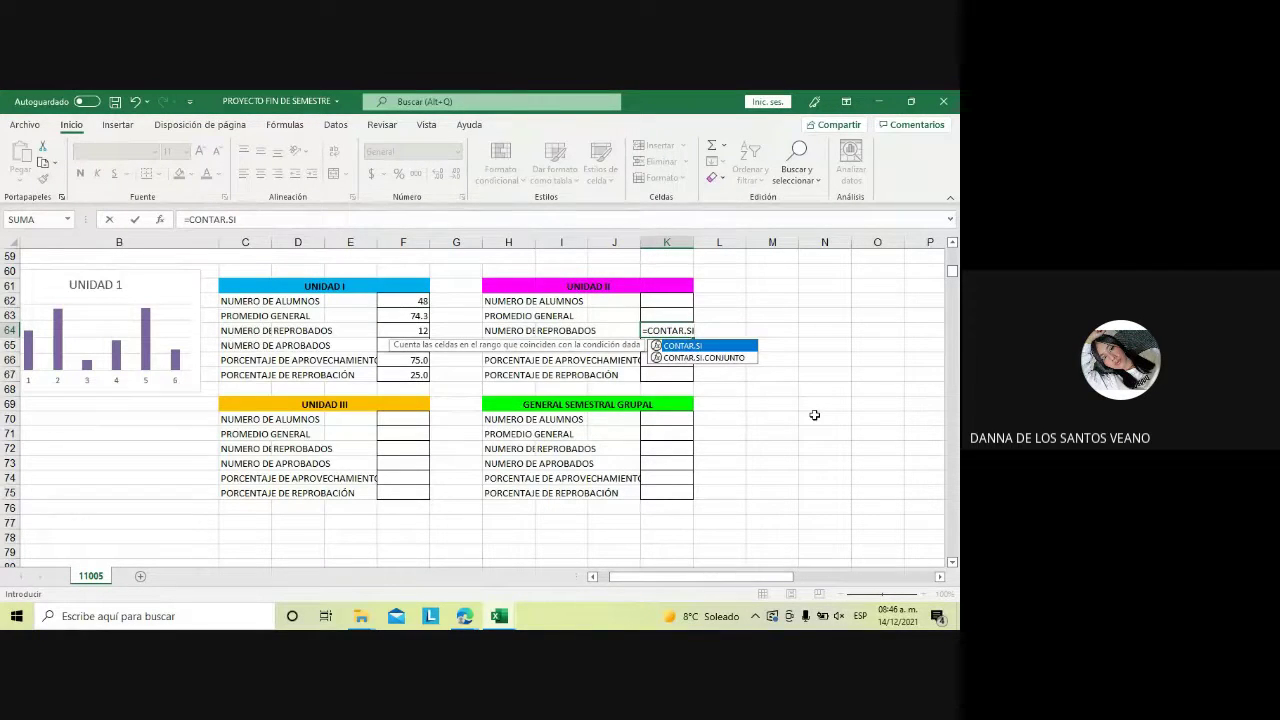
{"action": "type", "text": "("}
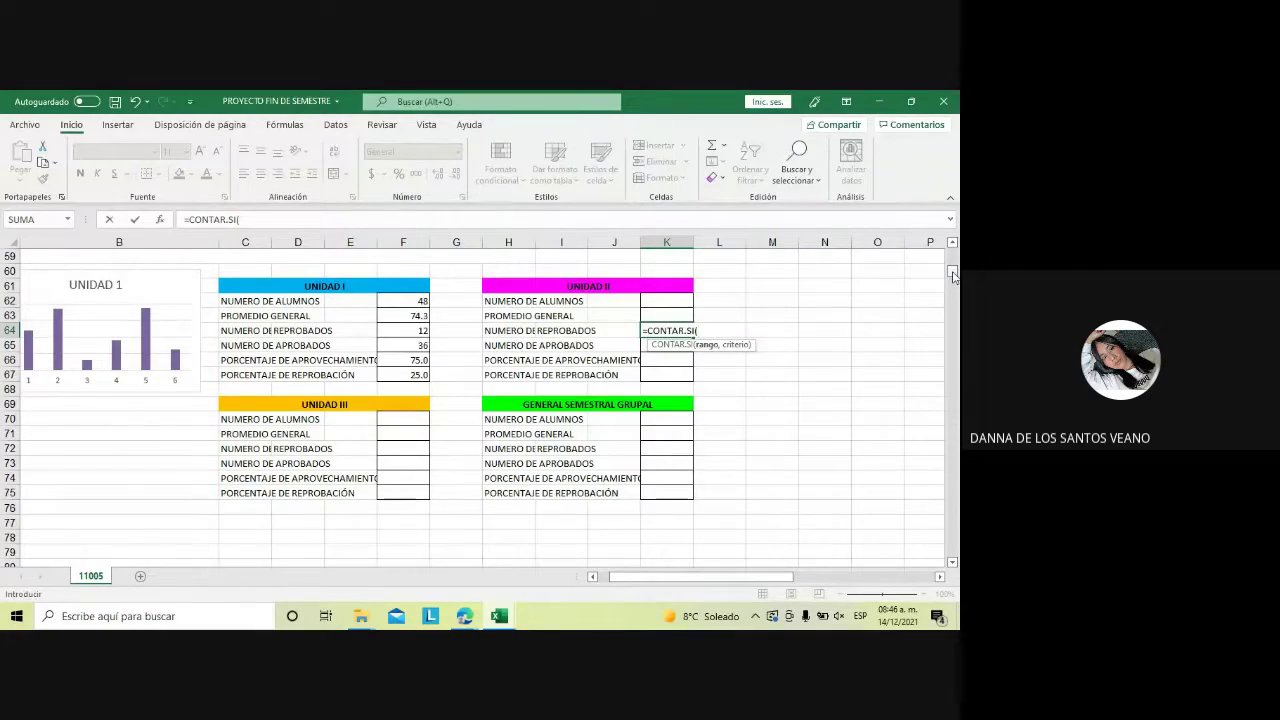
{"action": "scroll", "coordinate": [953, 276], "scroll_direction": "up", "scroll_amount": 5}
{"action": "scroll", "coordinate": [801, 271], "scroll_direction": "up", "scroll_amount": 5}
{"action": "scroll", "coordinate": [801, 271], "scroll_direction": "up", "scroll_amount": 4}
{"action": "scroll", "coordinate": [801, 271], "scroll_direction": "up", "scroll_amount": 4}
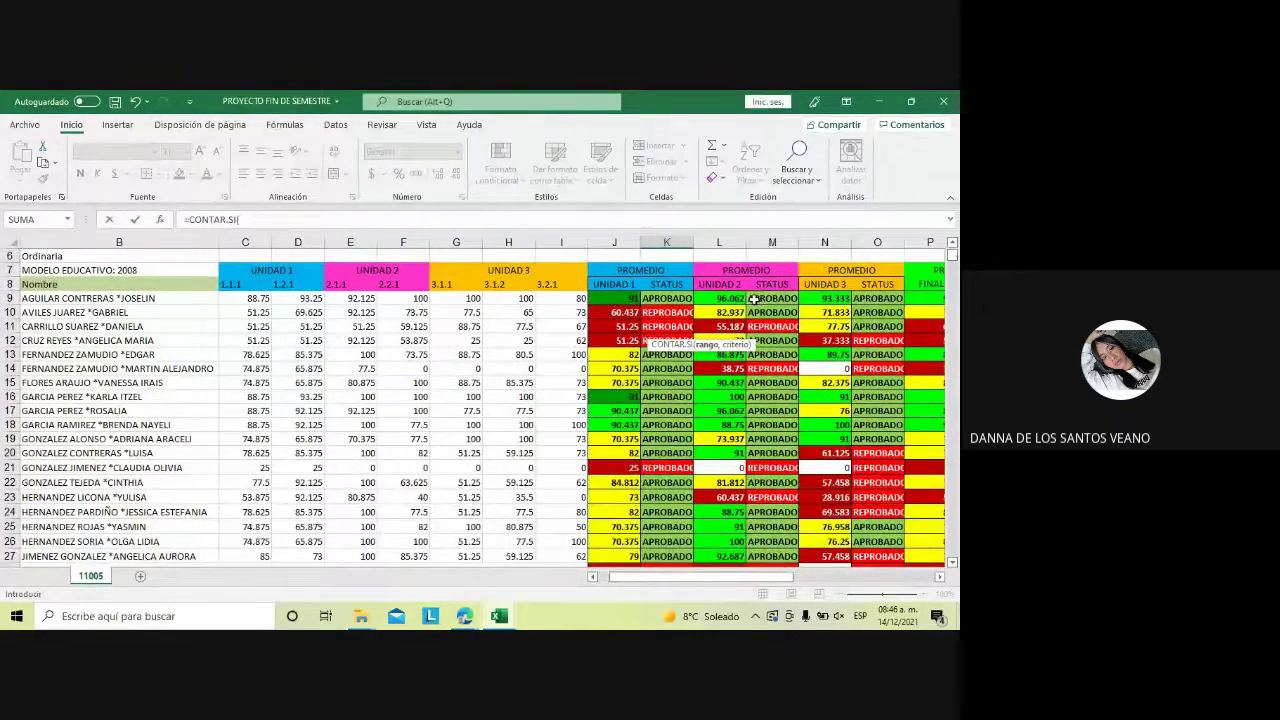
{"action": "mouse_move", "coordinate": [754, 298]}
{"action": "left_mouse_down"}
{"action": "mouse_move", "coordinate": [781, 584]}
{"action": "mouse_move", "coordinate": [772, 522]}
{"action": "left_mouse_up"}
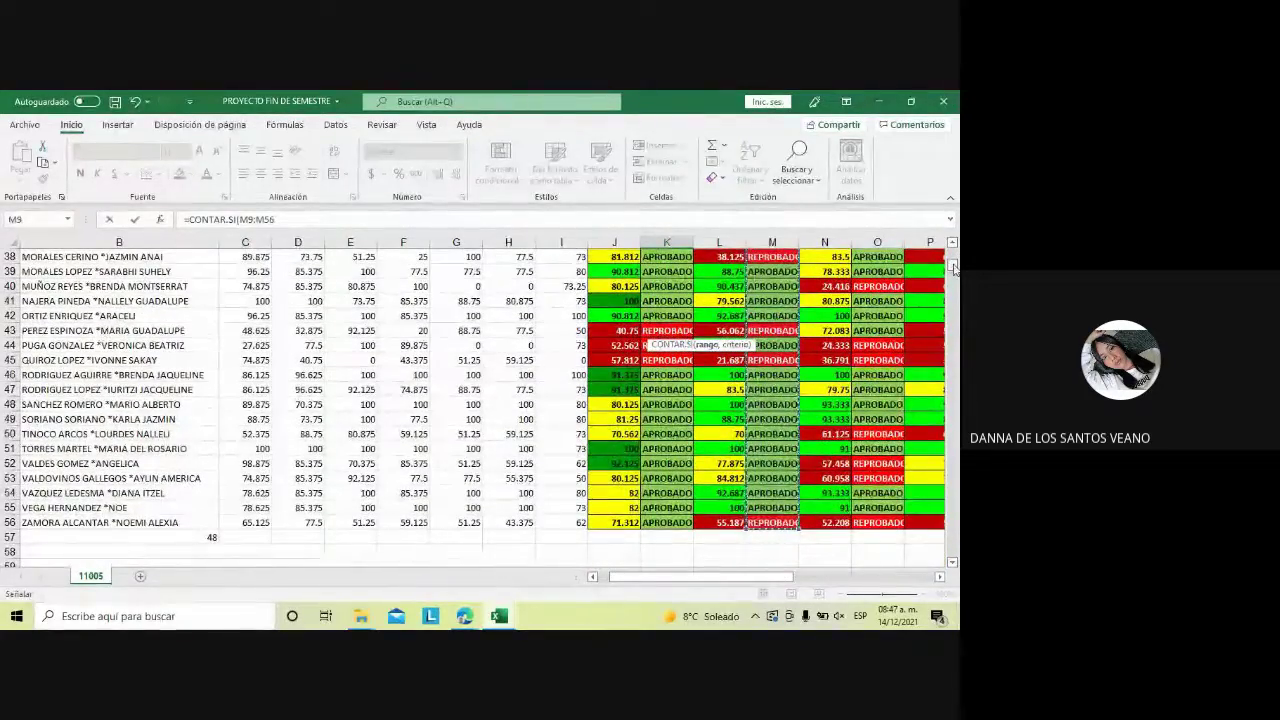
{"action": "left_click_drag", "start_coordinate": [953, 266], "coordinate": [953, 271]}
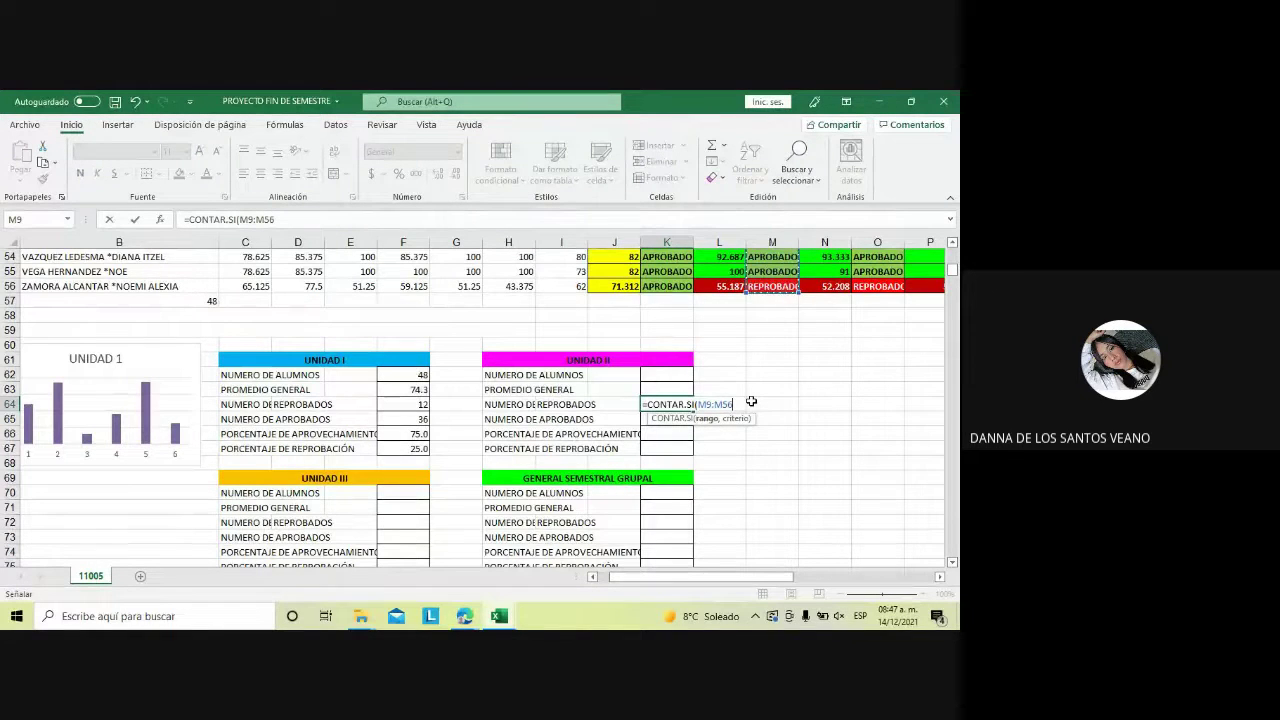
{"action": "type", "text": ","}
{"action": "type", "text": "\"RE"}
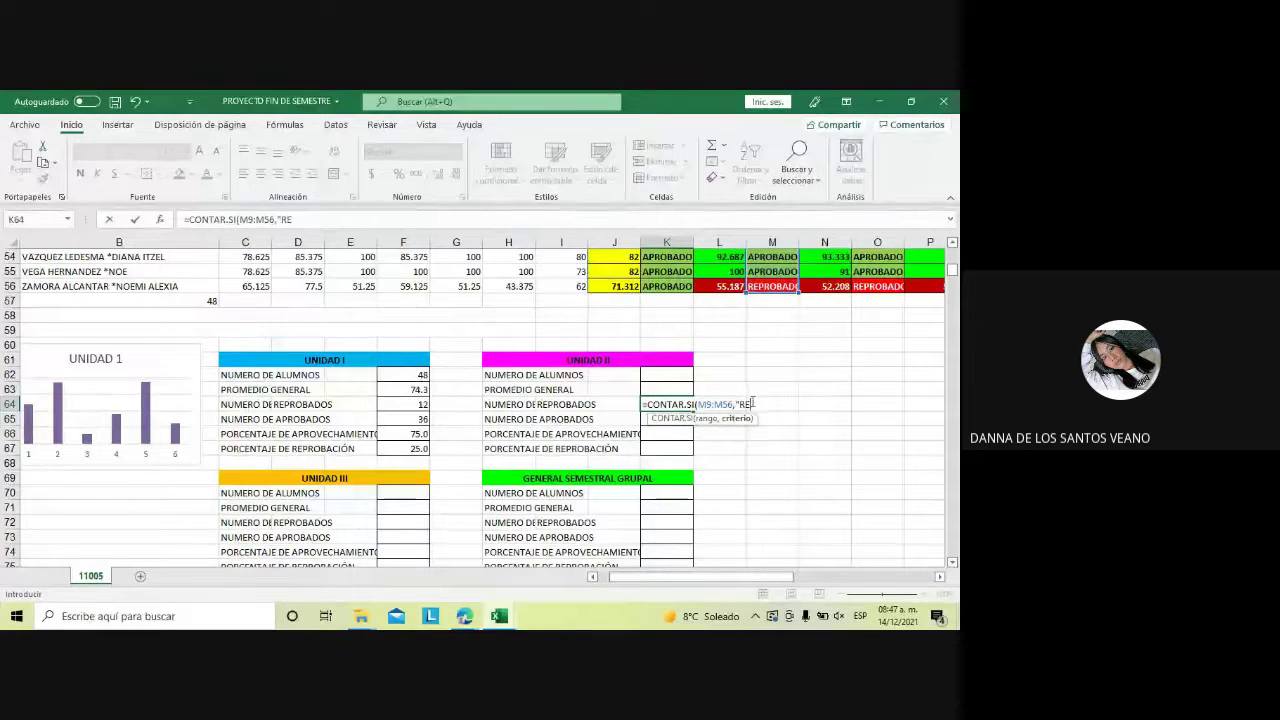
{"action": "type", "text": "PROBA"}
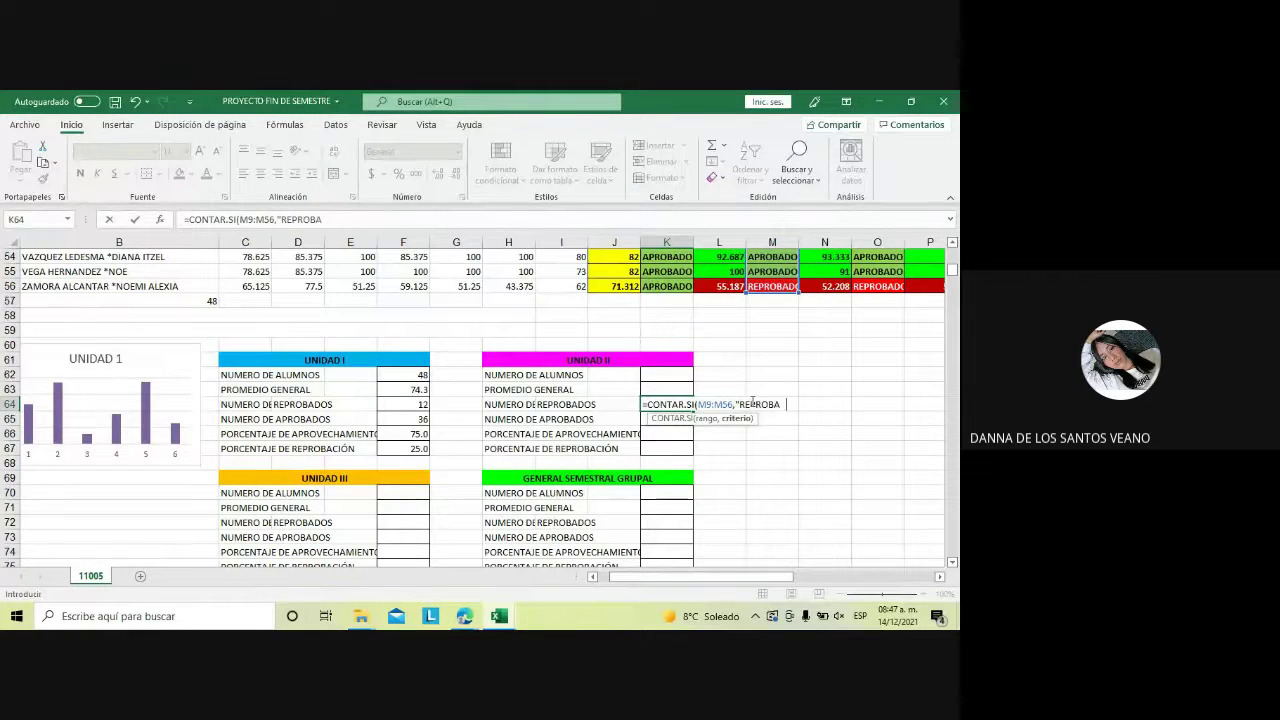
{"action": "type", "text": "DO\""}
{"action": "type", "text": ")"}
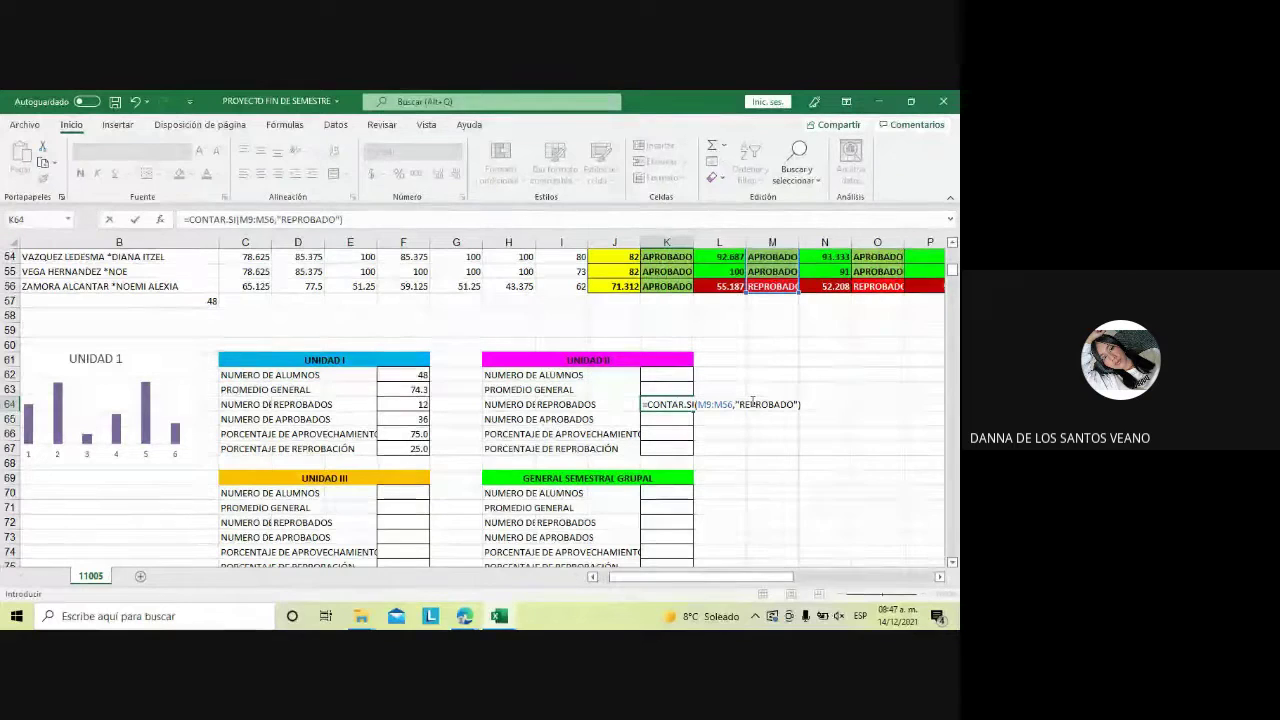
{"action": "key", "text": "Return"}
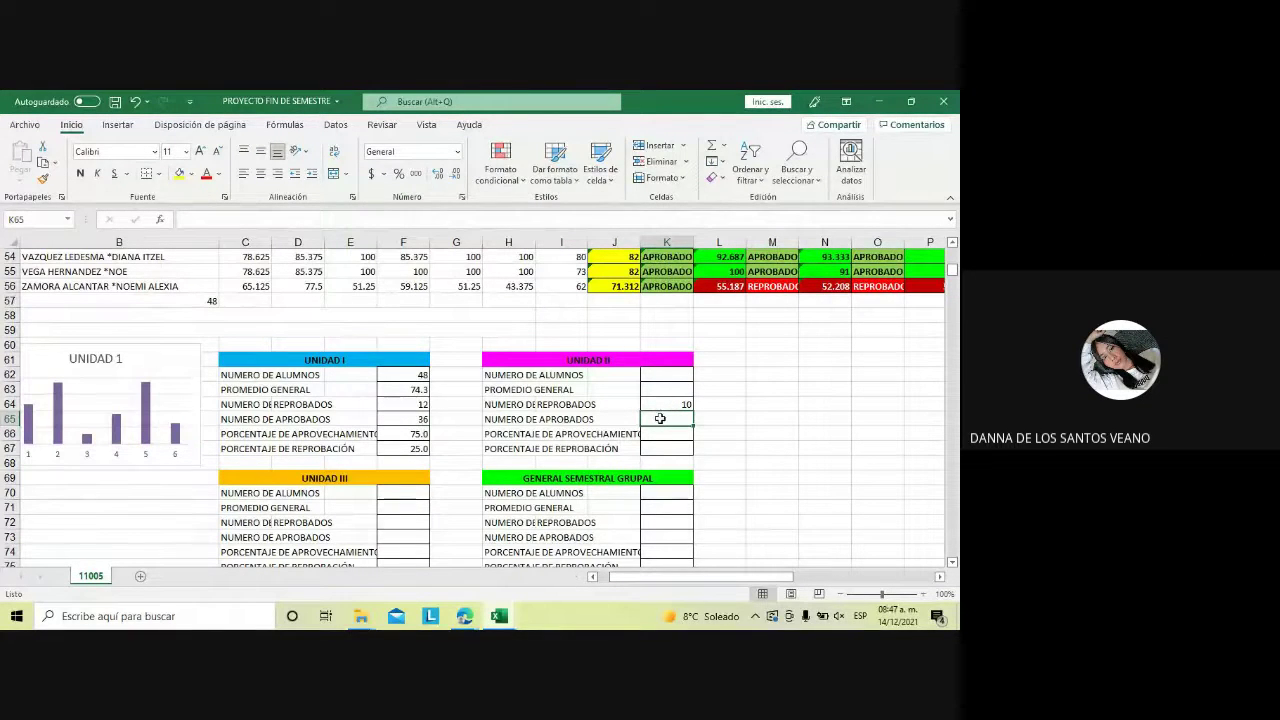
{"action": "type", "text": "="}
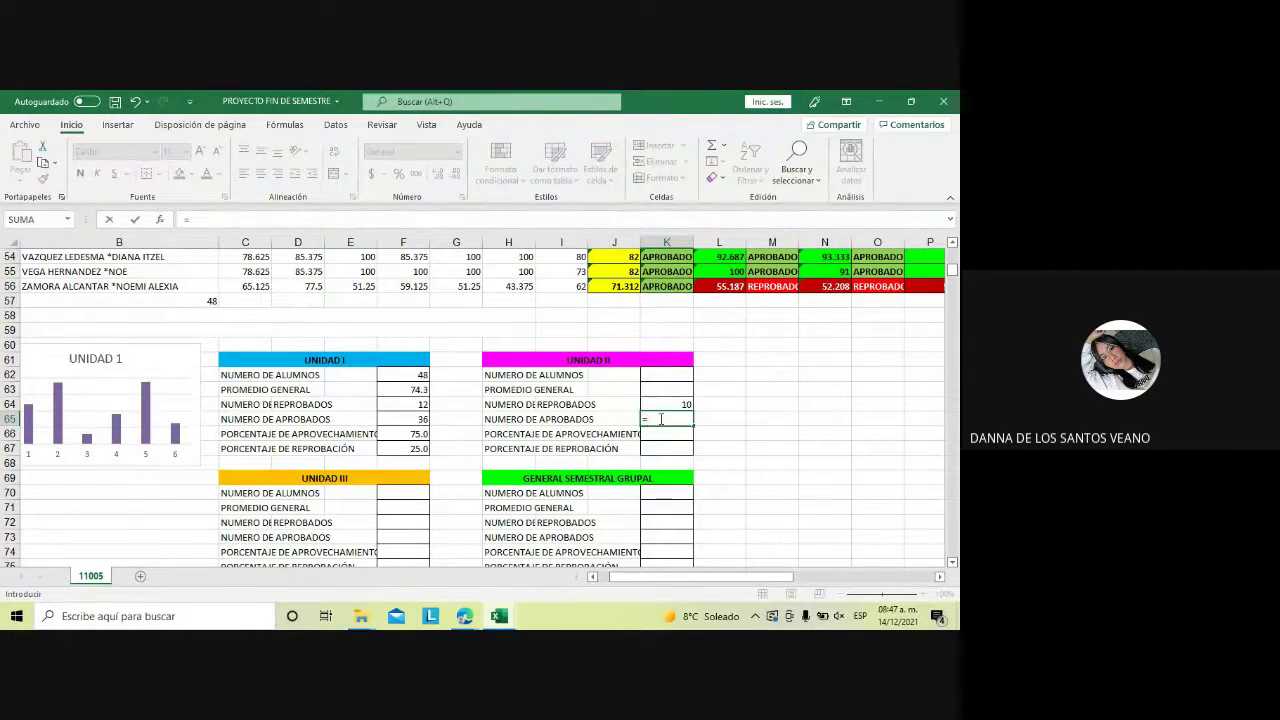
{"action": "type", "text": "CON"}
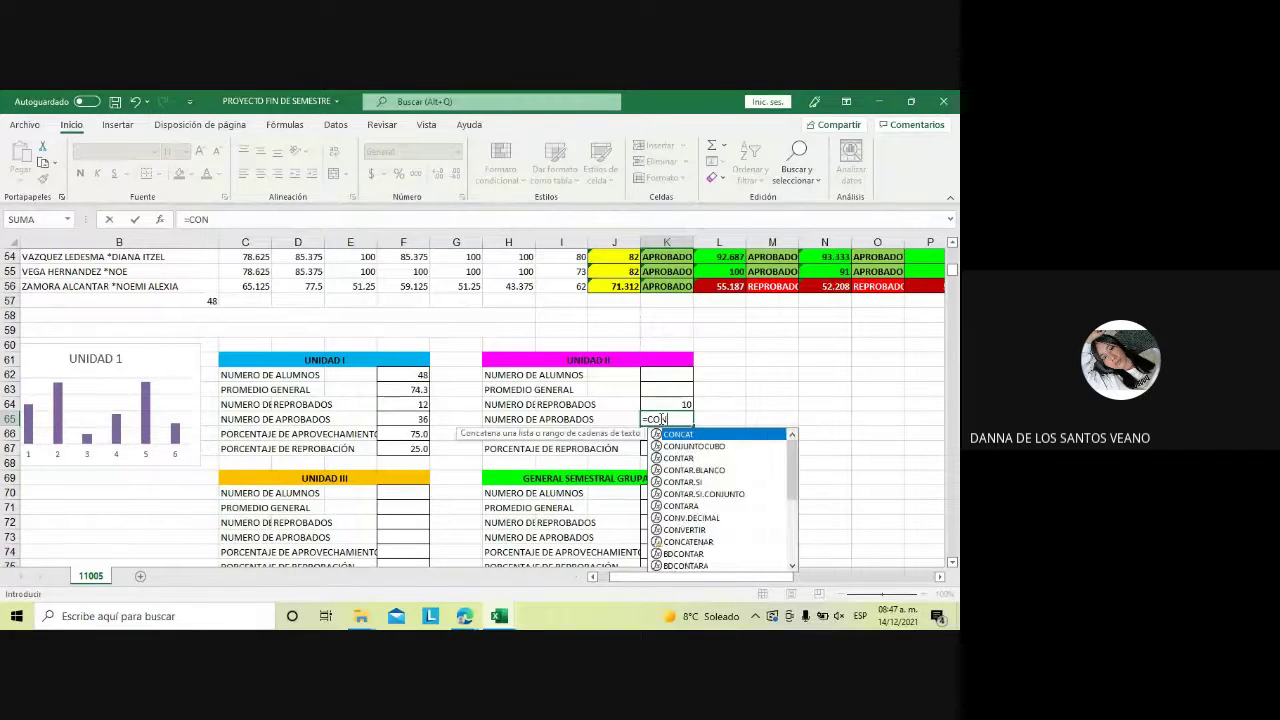
{"action": "type", "text": "TAR.S"}
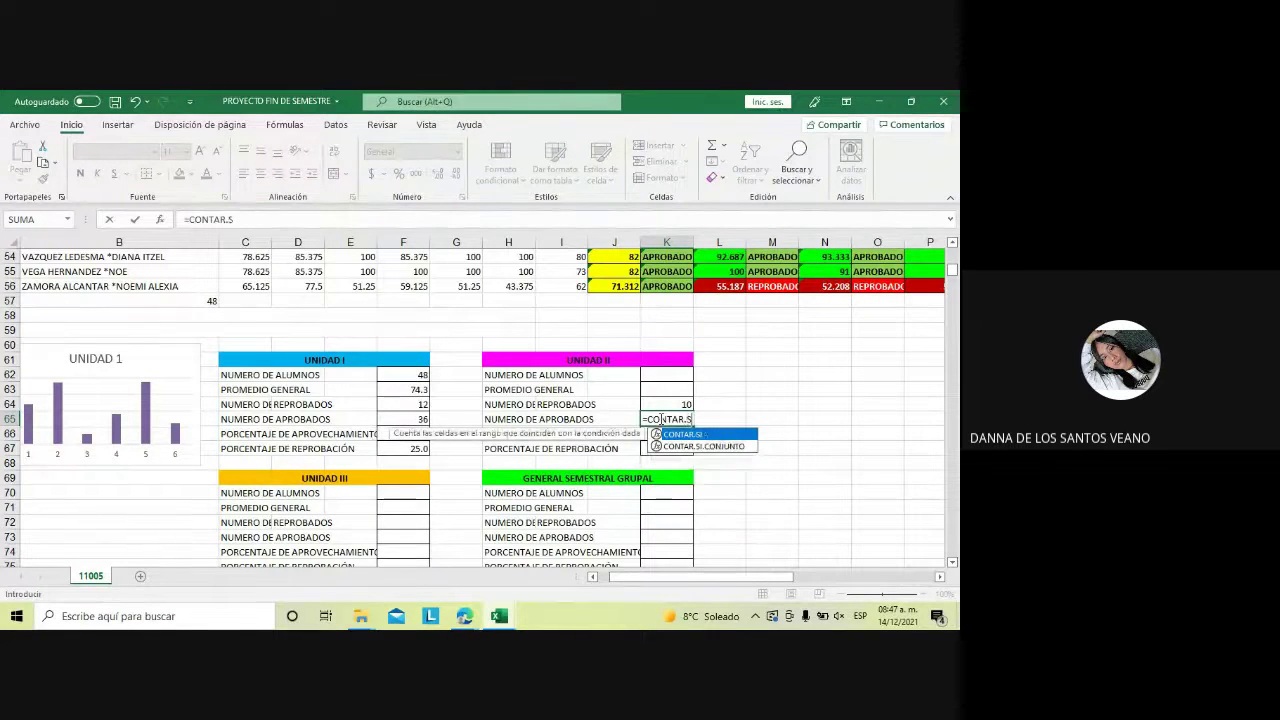
{"action": "type", "text": "I(M9:"}
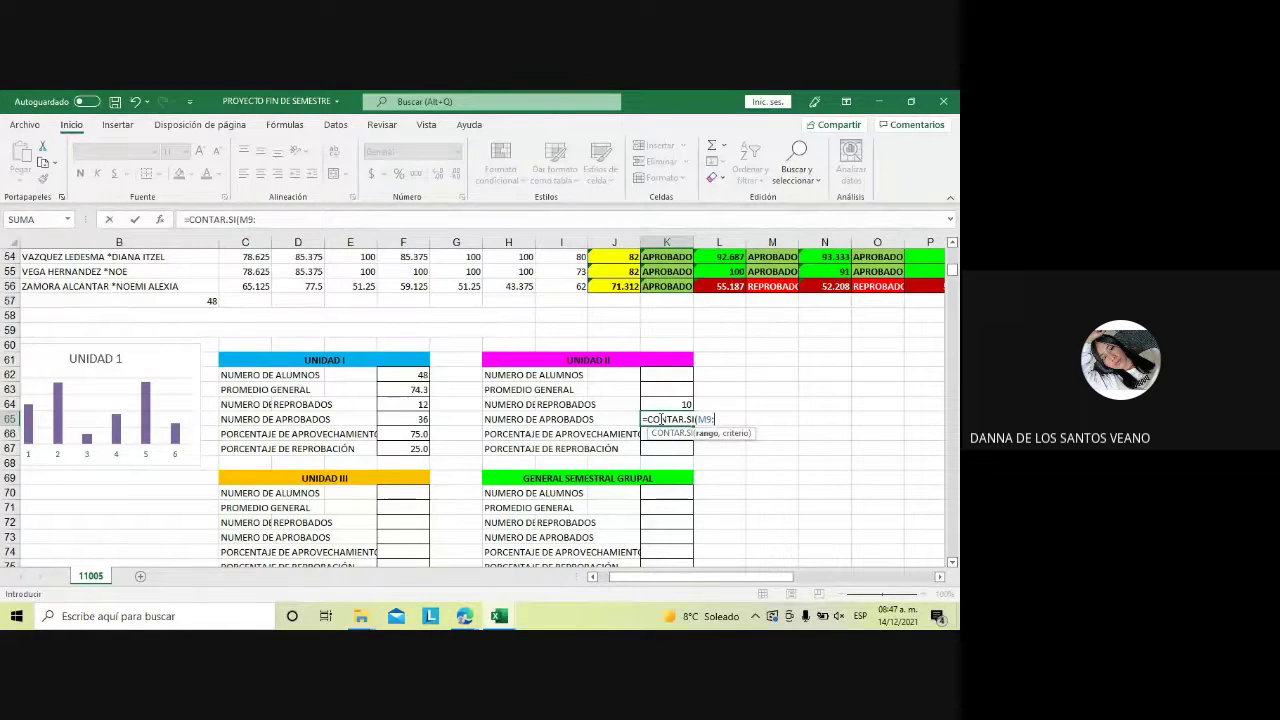
{"action": "type", "text": "M56"}
{"action": "type", "text": ",\""}
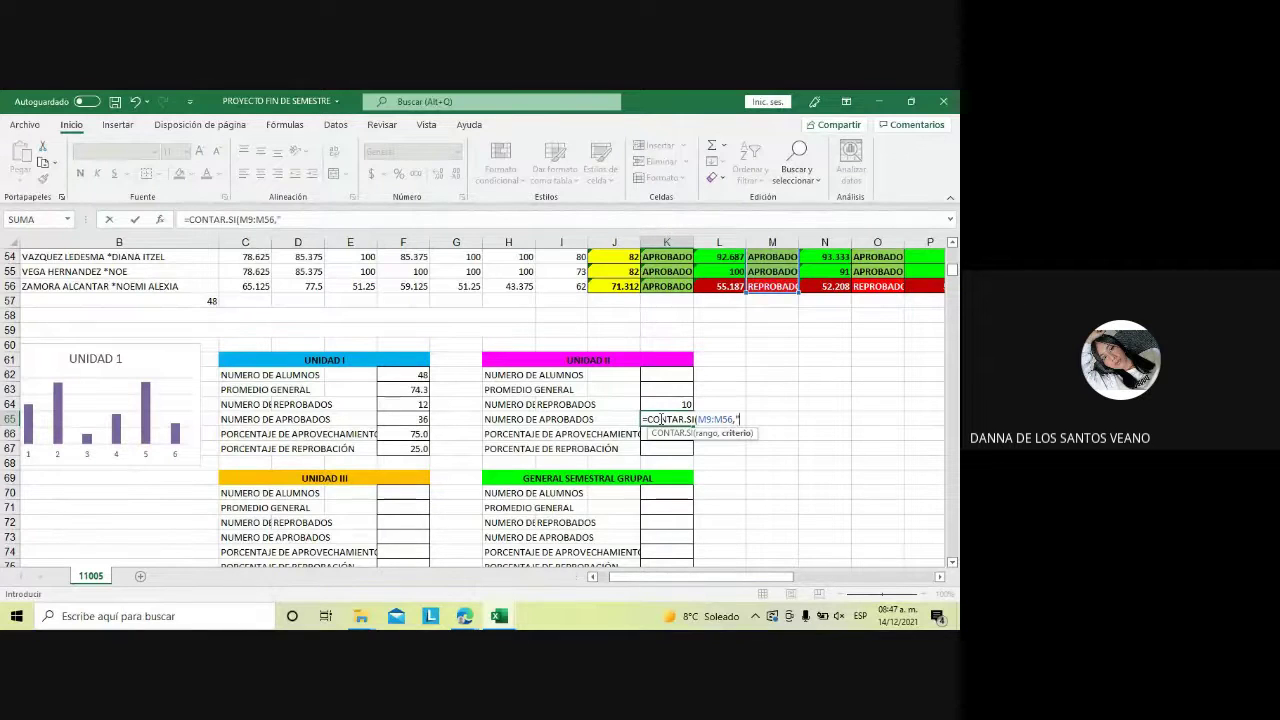
{"action": "type", "text": "APROBA"}
{"action": "type", "text": "DO\""}
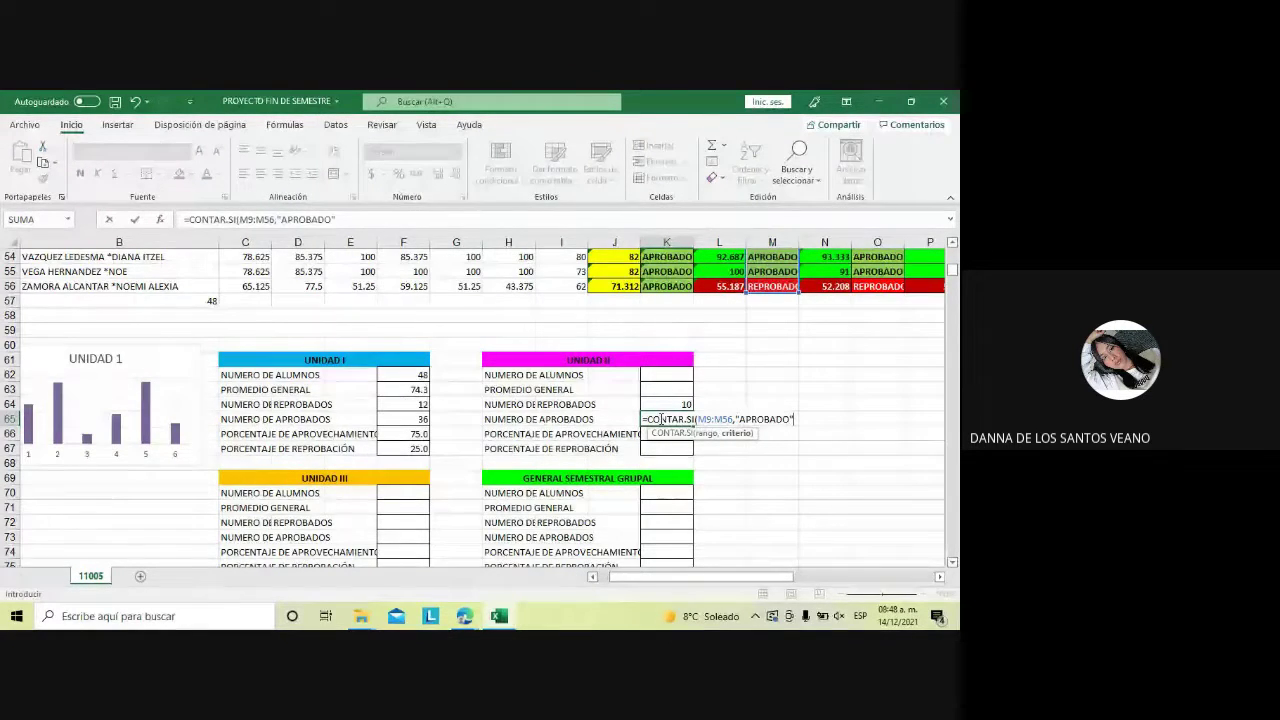
{"action": "type", "text": ")"}
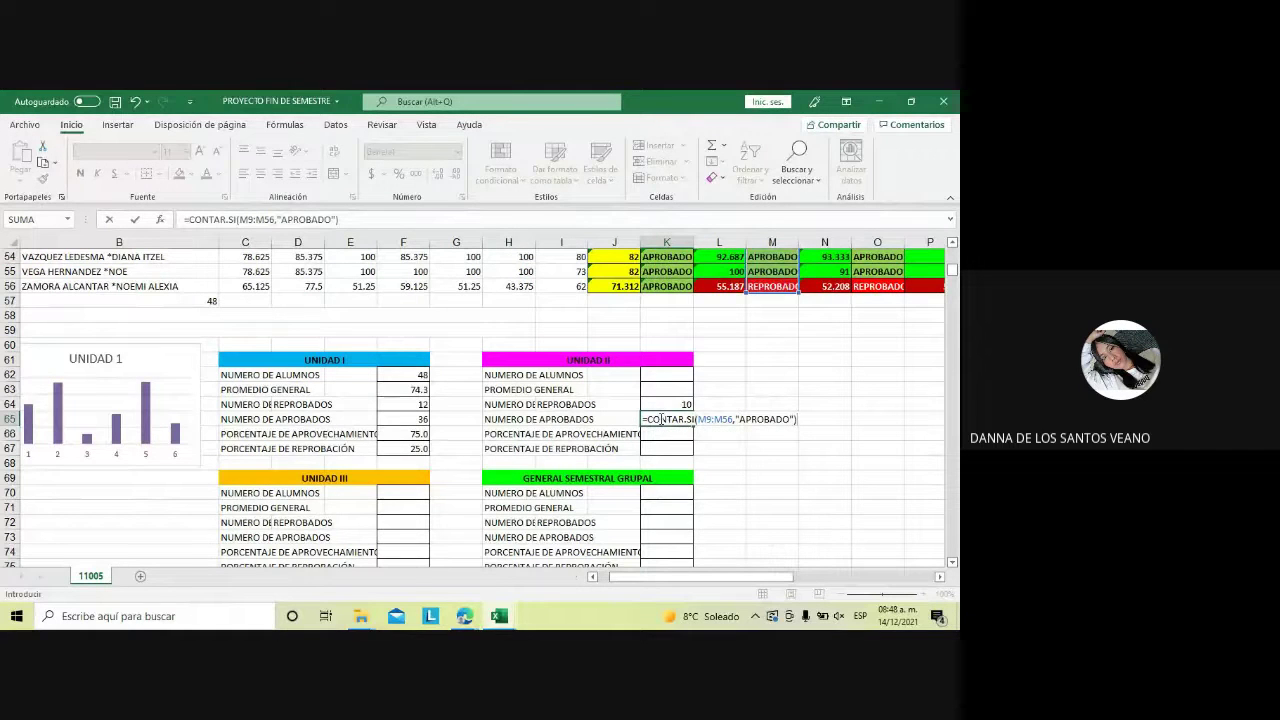
Confirm =CONTAR.SI(M9:M56,"APROBADO") in K65, showing 38 passed students
{"action": "key", "text": "Return"}
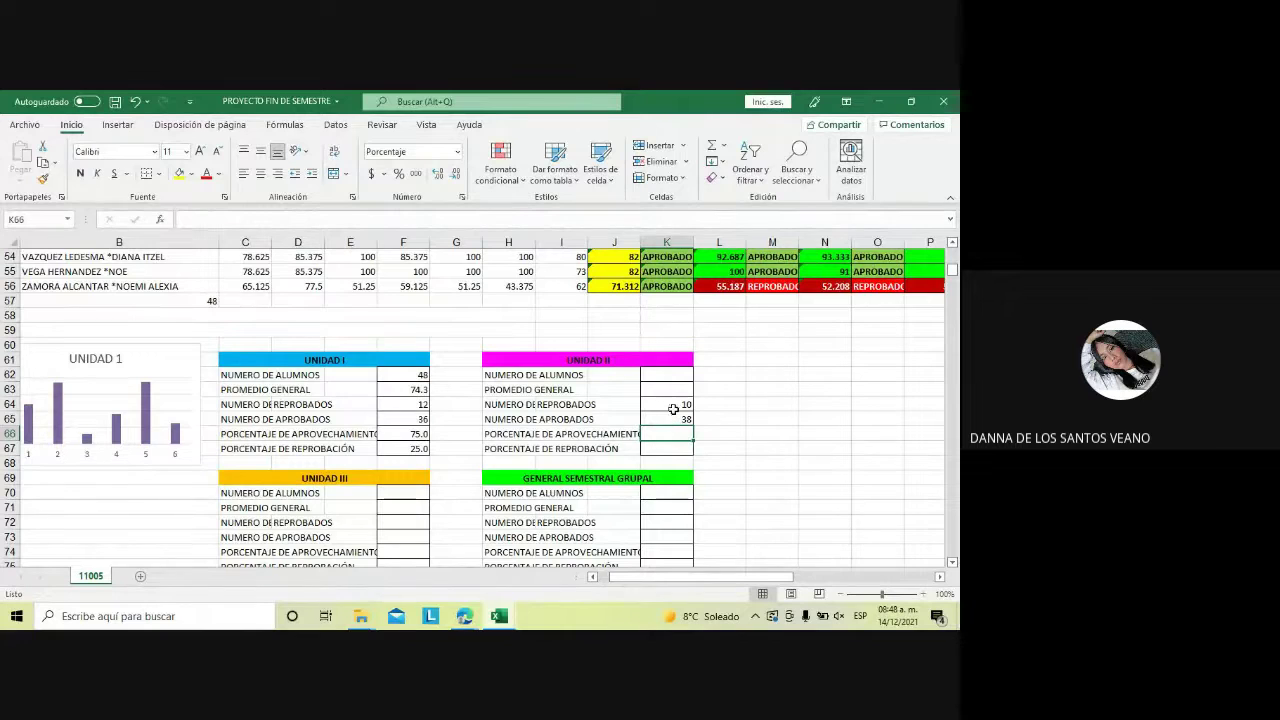
Enter =PROMEDIO(L9:L56) in K63 for a 78.5 average, and begin a SUMA formula in K62
{"action": "left_click", "coordinate": [666, 392]}
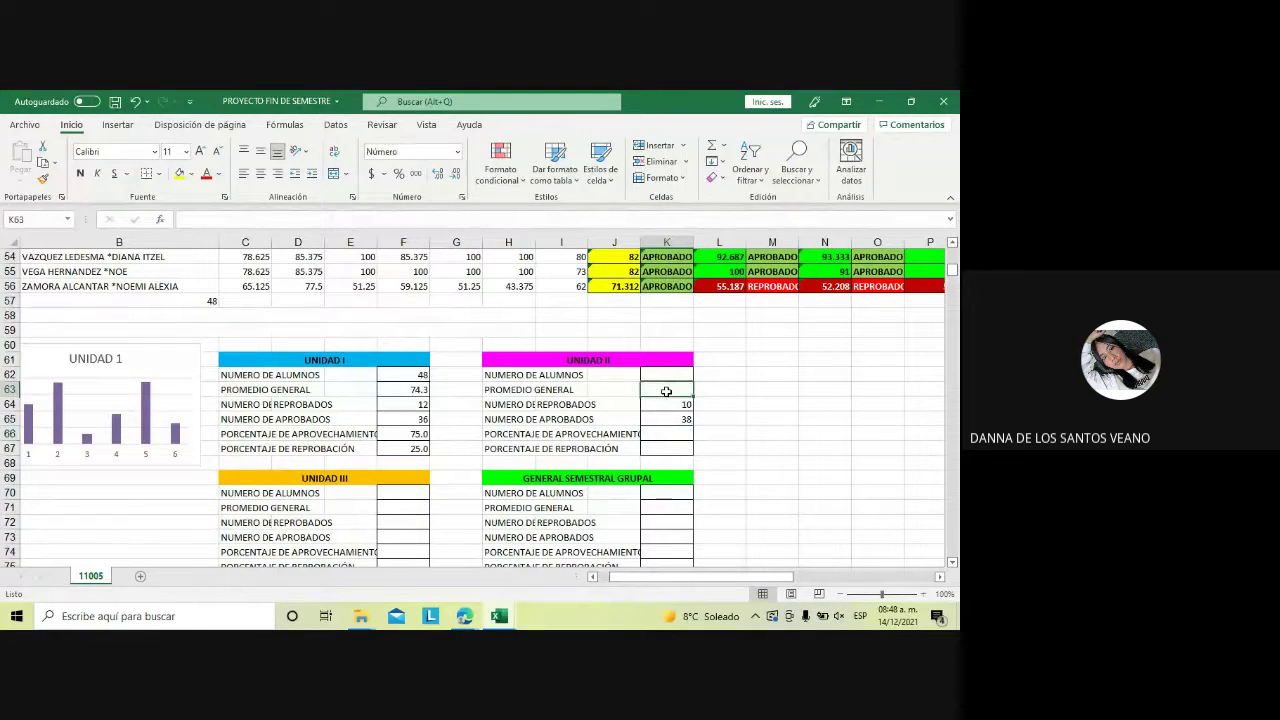
{"action": "type", "text": "=P"}
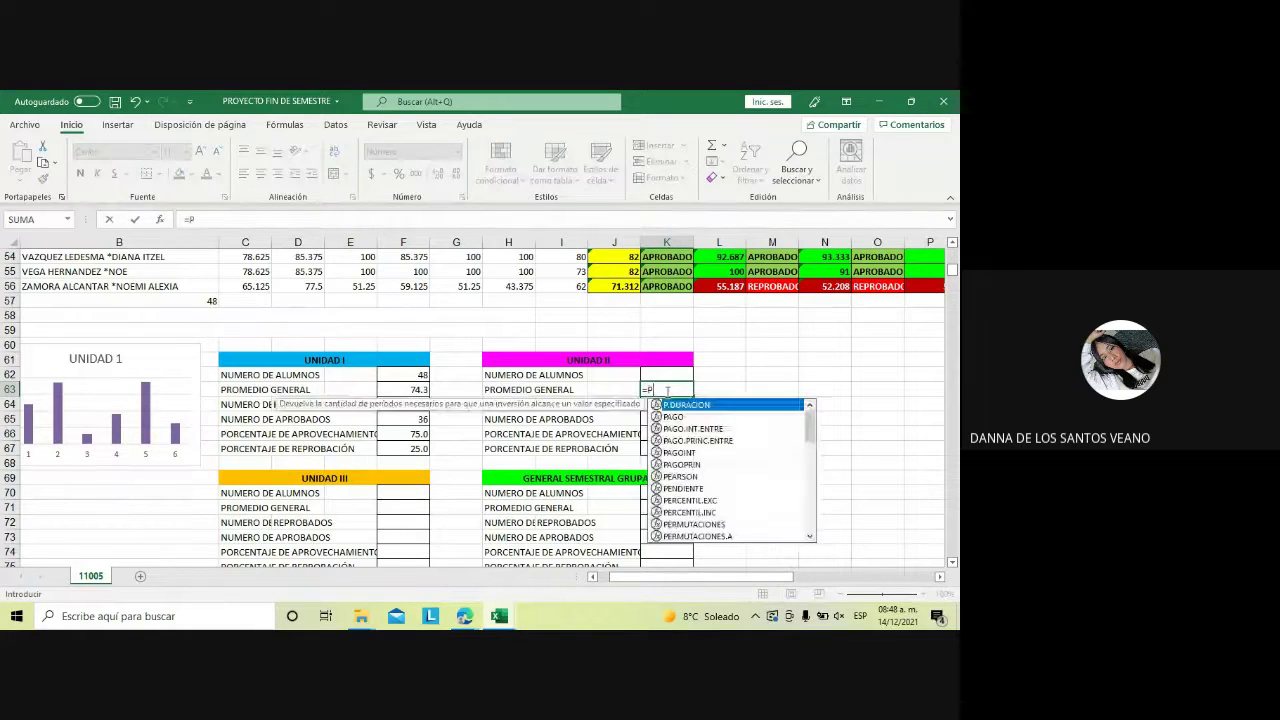
{"action": "type", "text": "ROMED"}
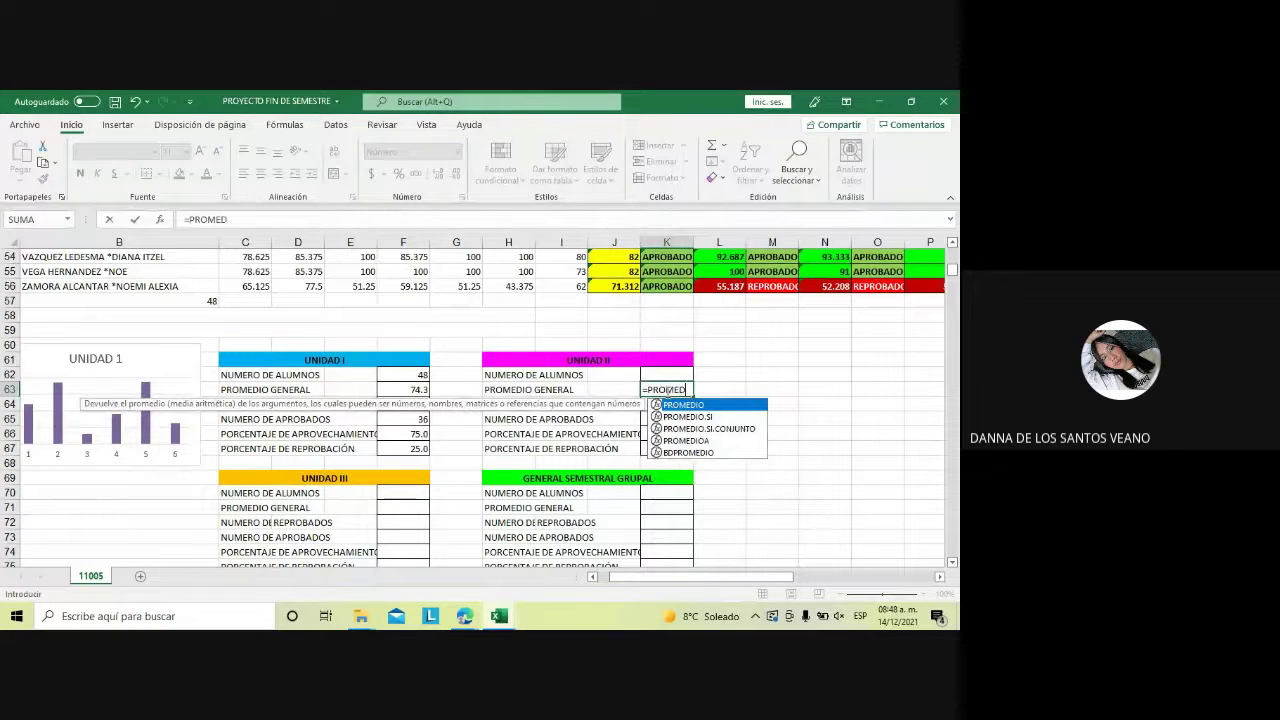
{"action": "type", "text": "IO"}
{"action": "double_click", "coordinate": [737, 403]}
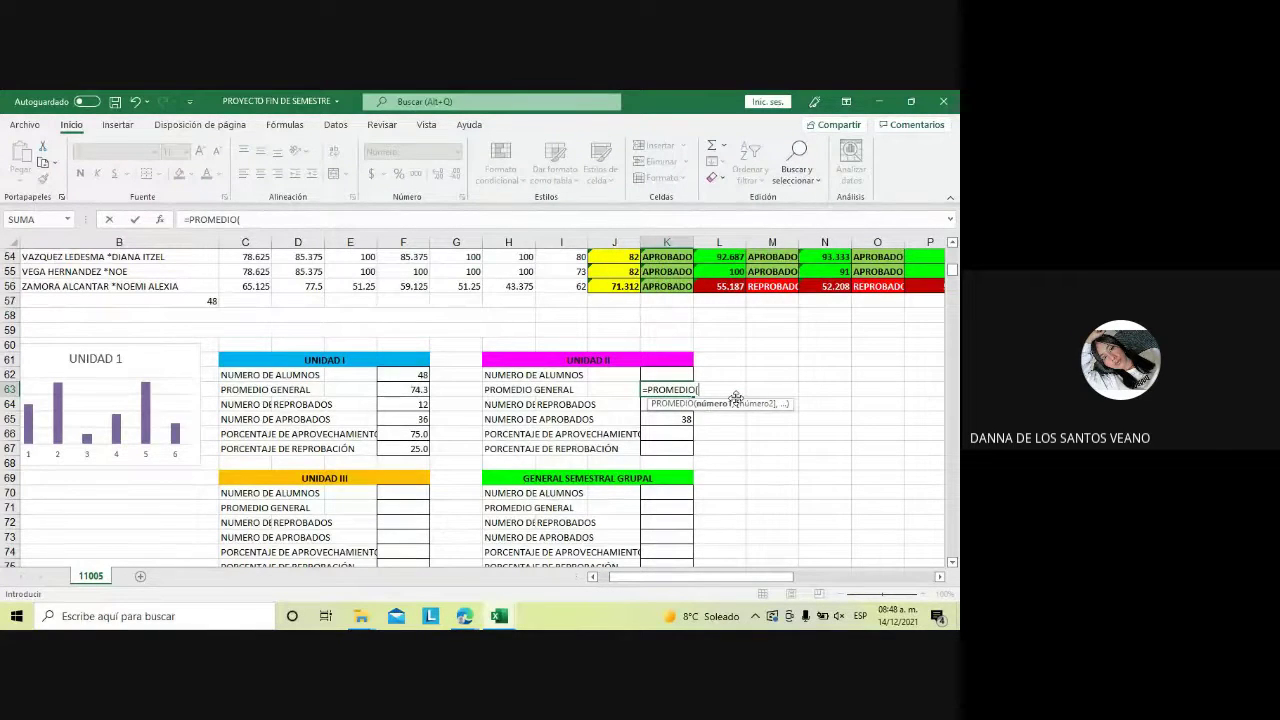
{"action": "type", "text": "L"}
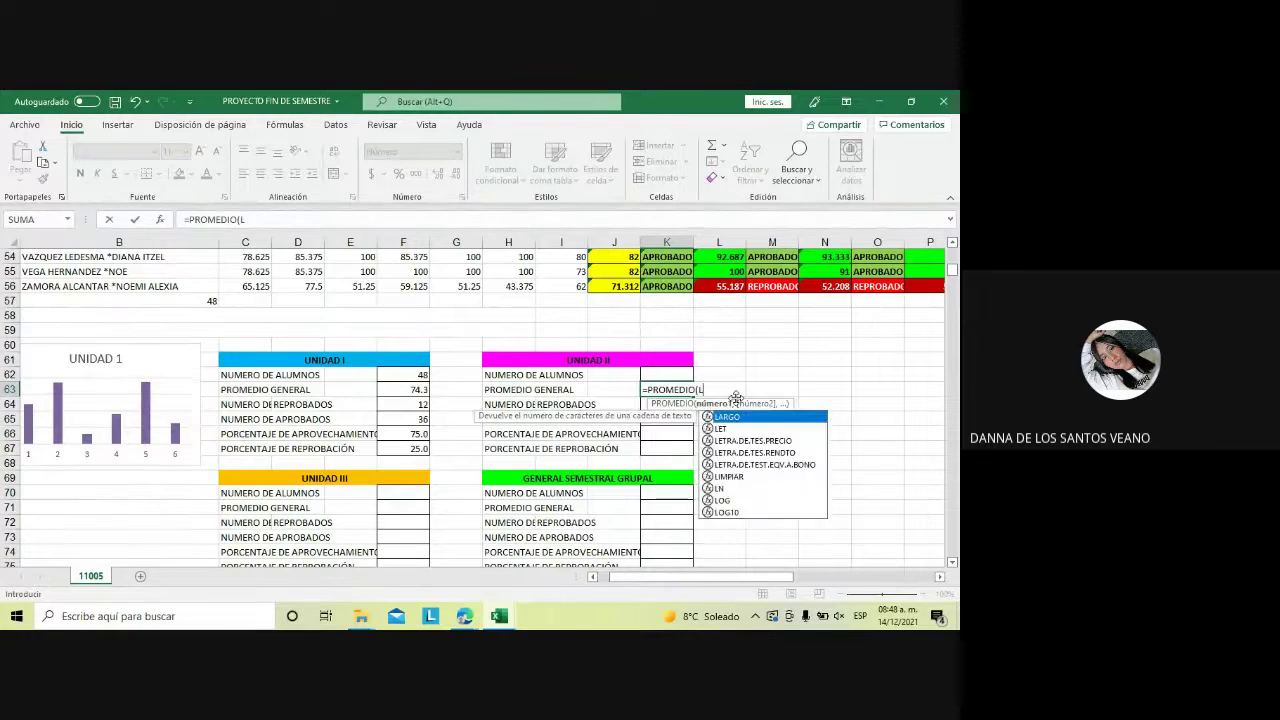
{"action": "type", "text": "9:L"}
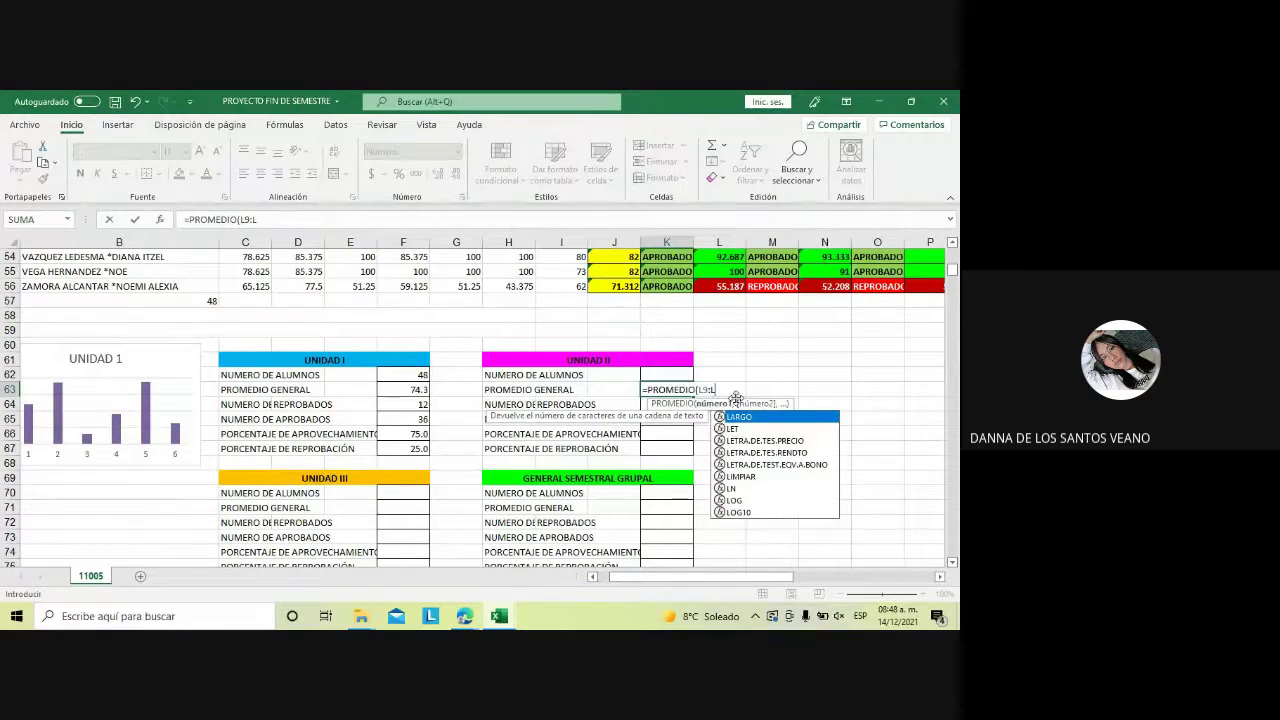
{"action": "type", "text": "56"}
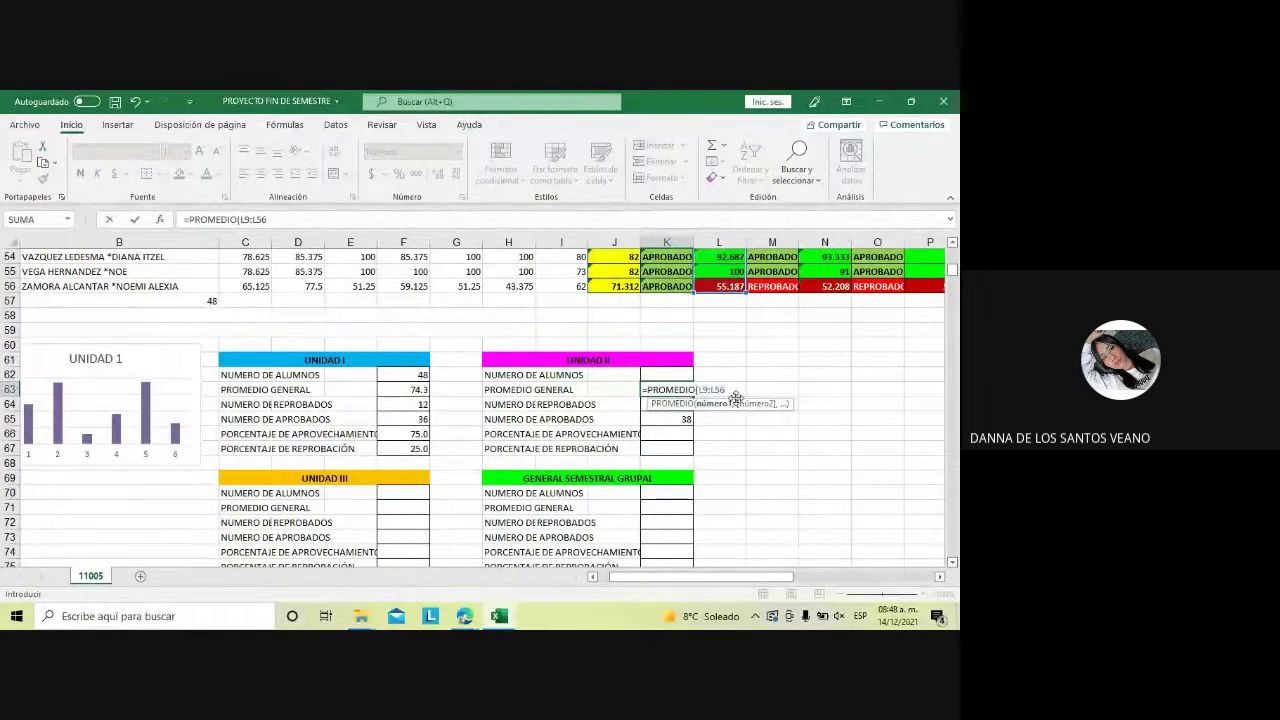
{"action": "key", "text": "Return"}
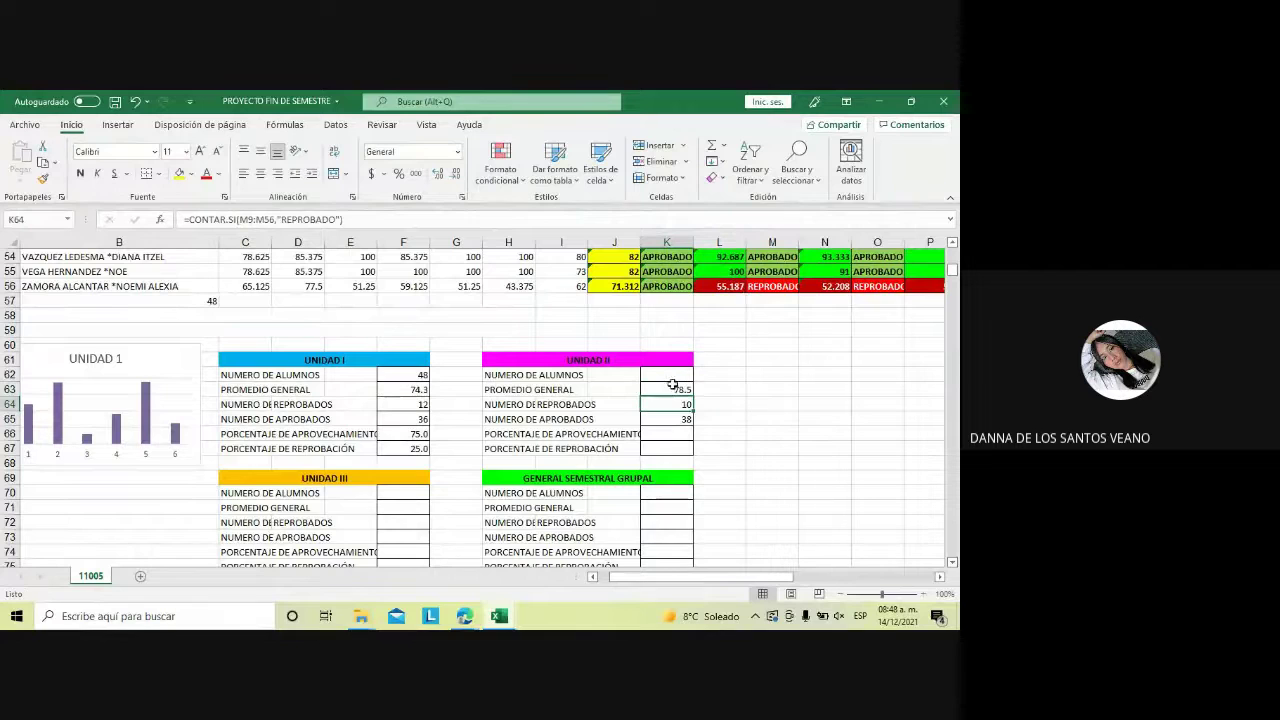
{"action": "left_click", "coordinate": [668, 375]}
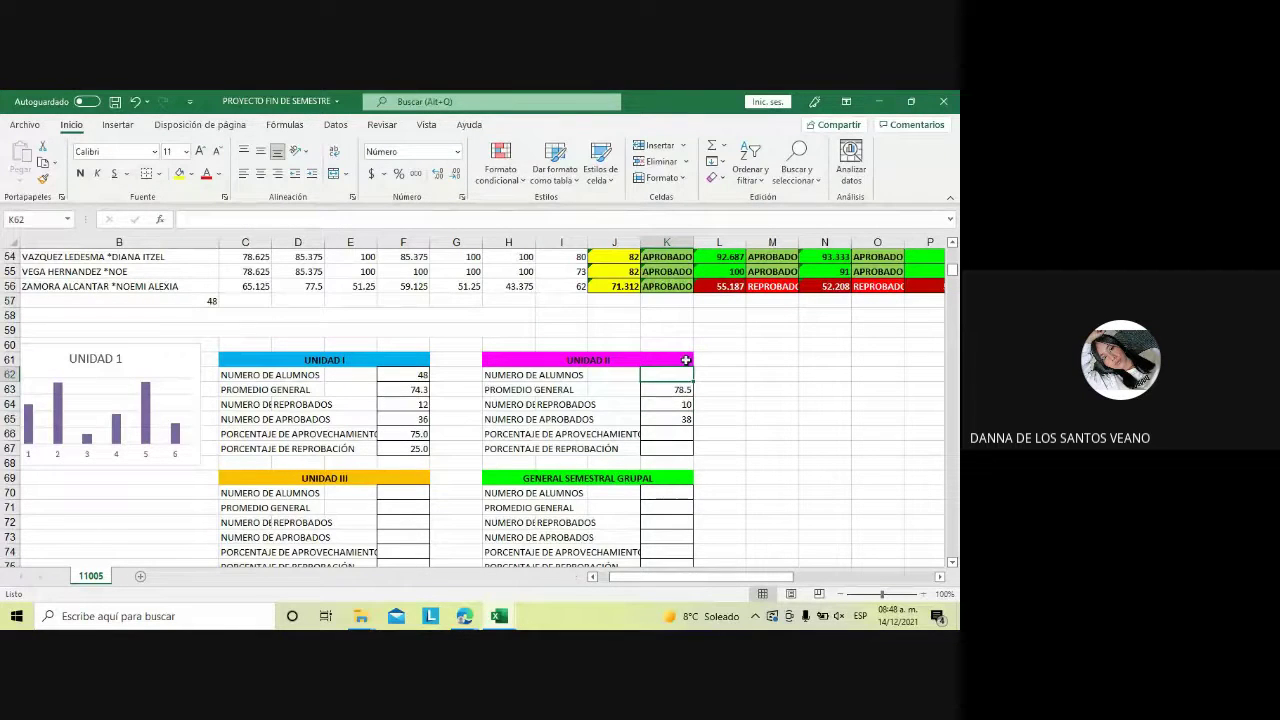
{"action": "type", "text": "="}
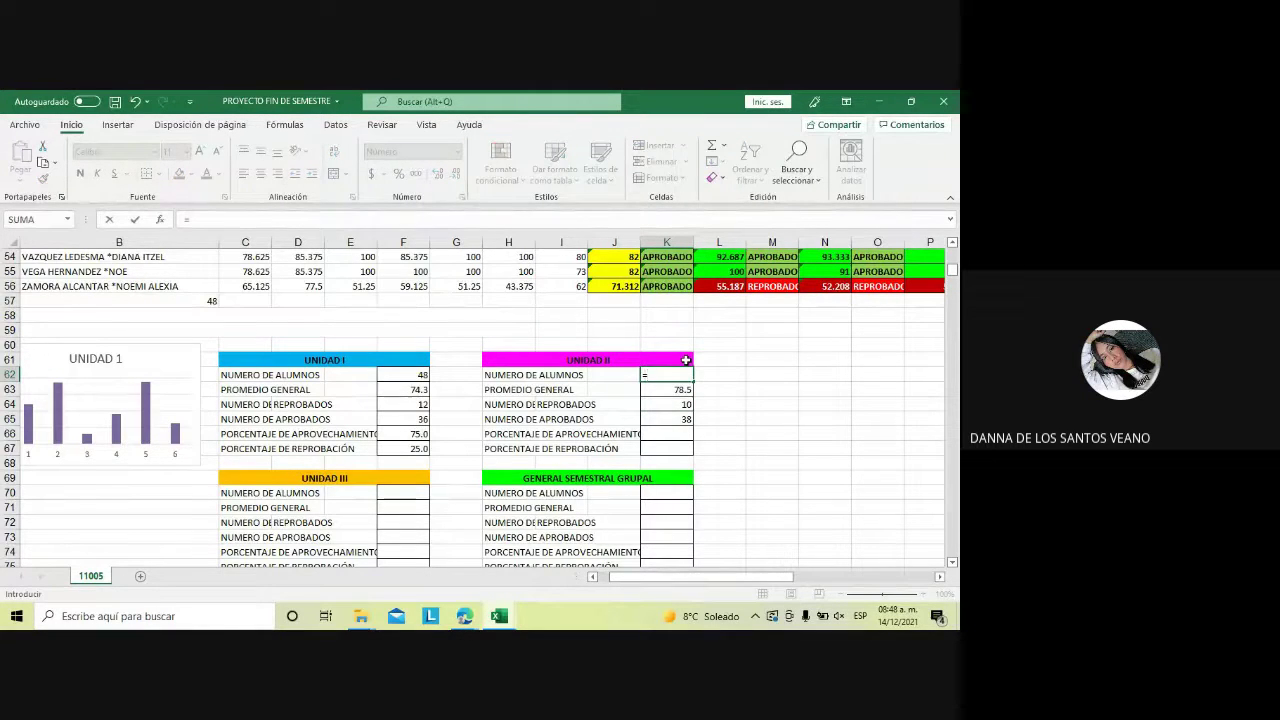
{"action": "type", "text": "SUM"}
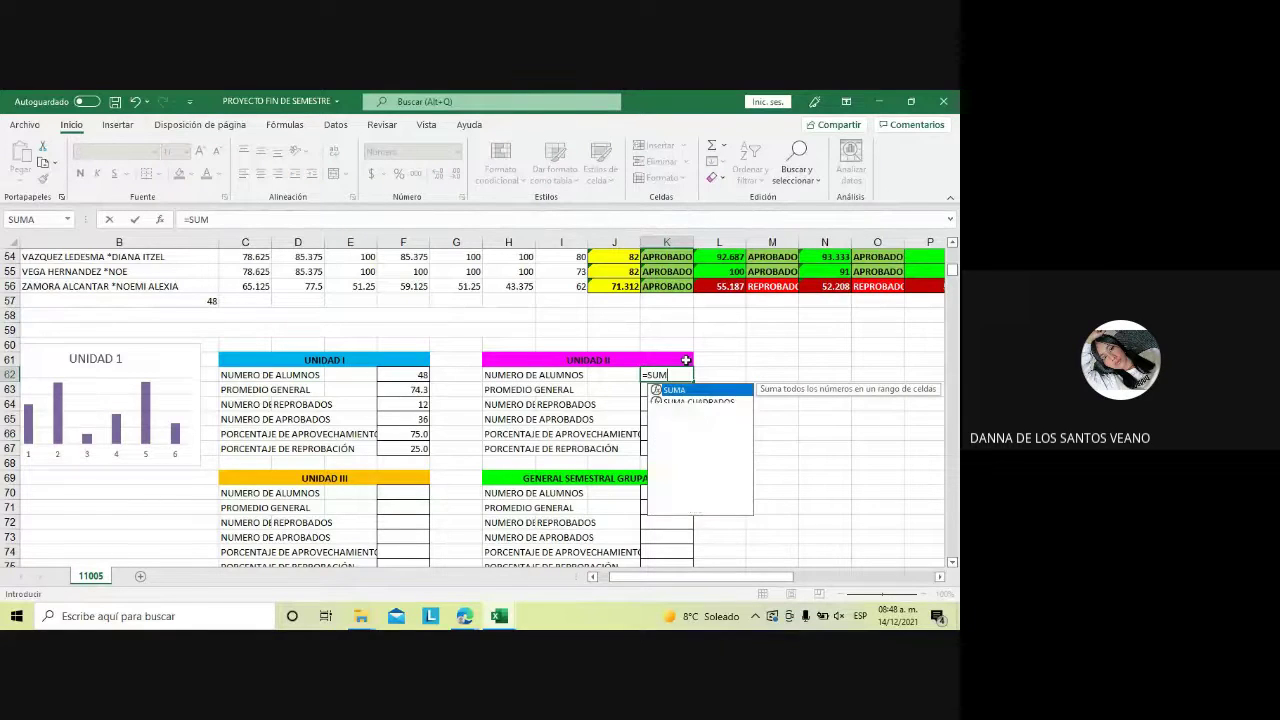
{"action": "type", "text": "A("}
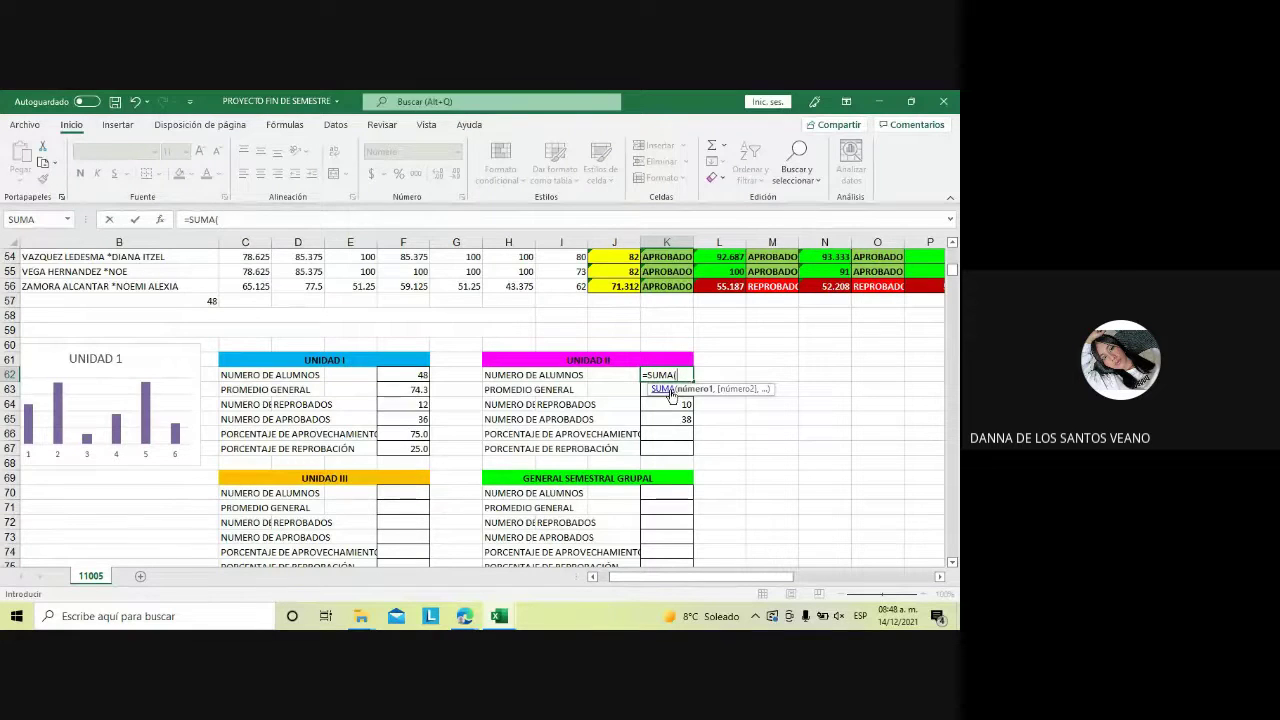
{"action": "type", "text": "K"}
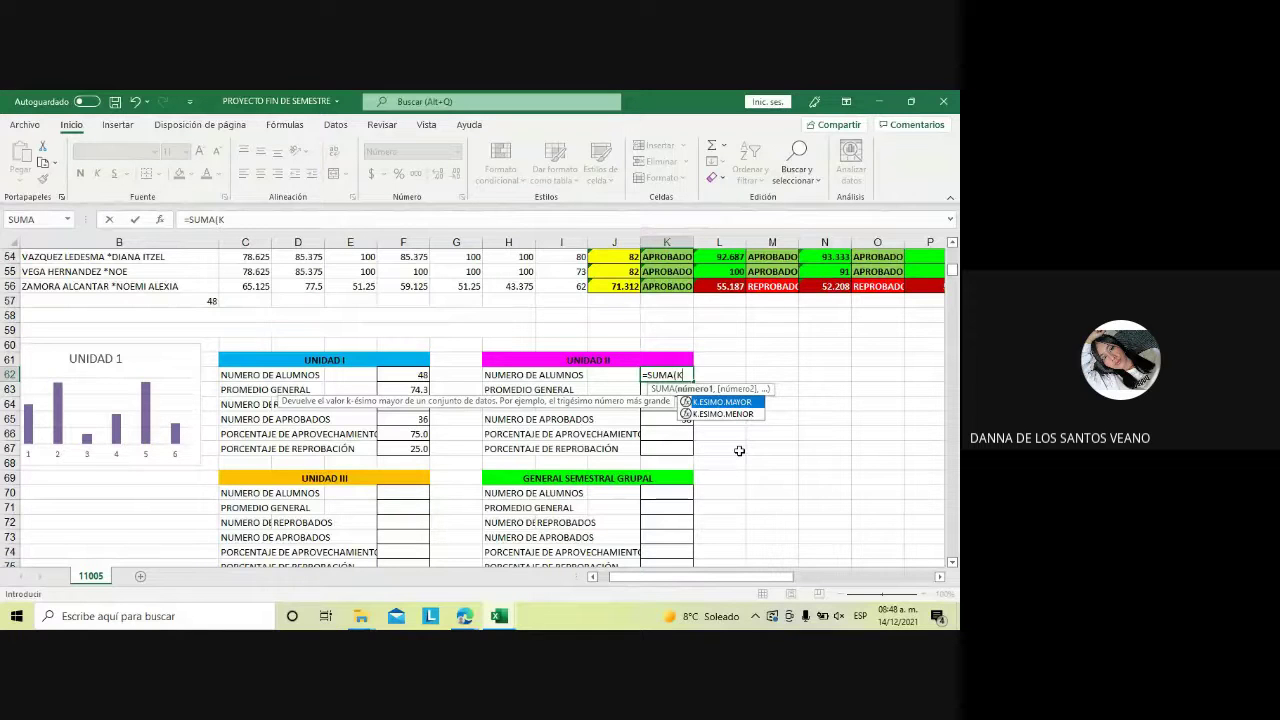
Complete =SUMA(K64:K65) in K62 so the UNIDAD II student count reads 48
{"action": "type", "text": "64"}
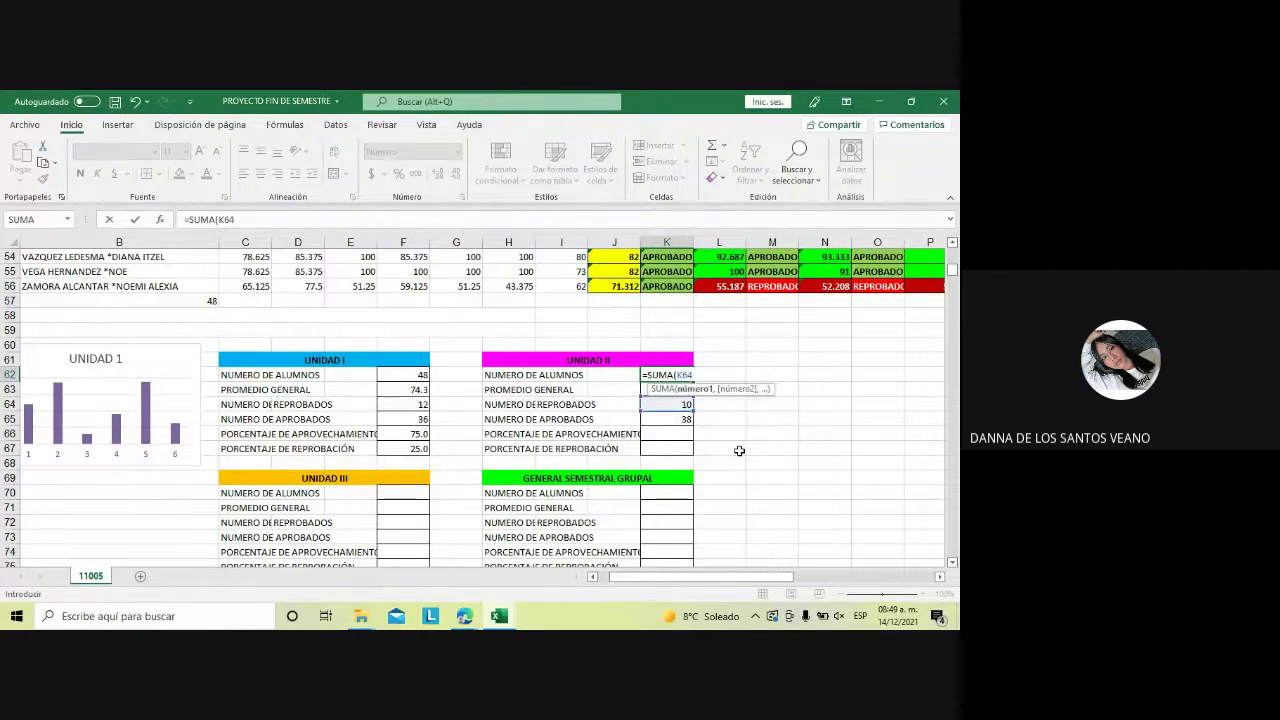
{"action": "type", "text": ":K"}
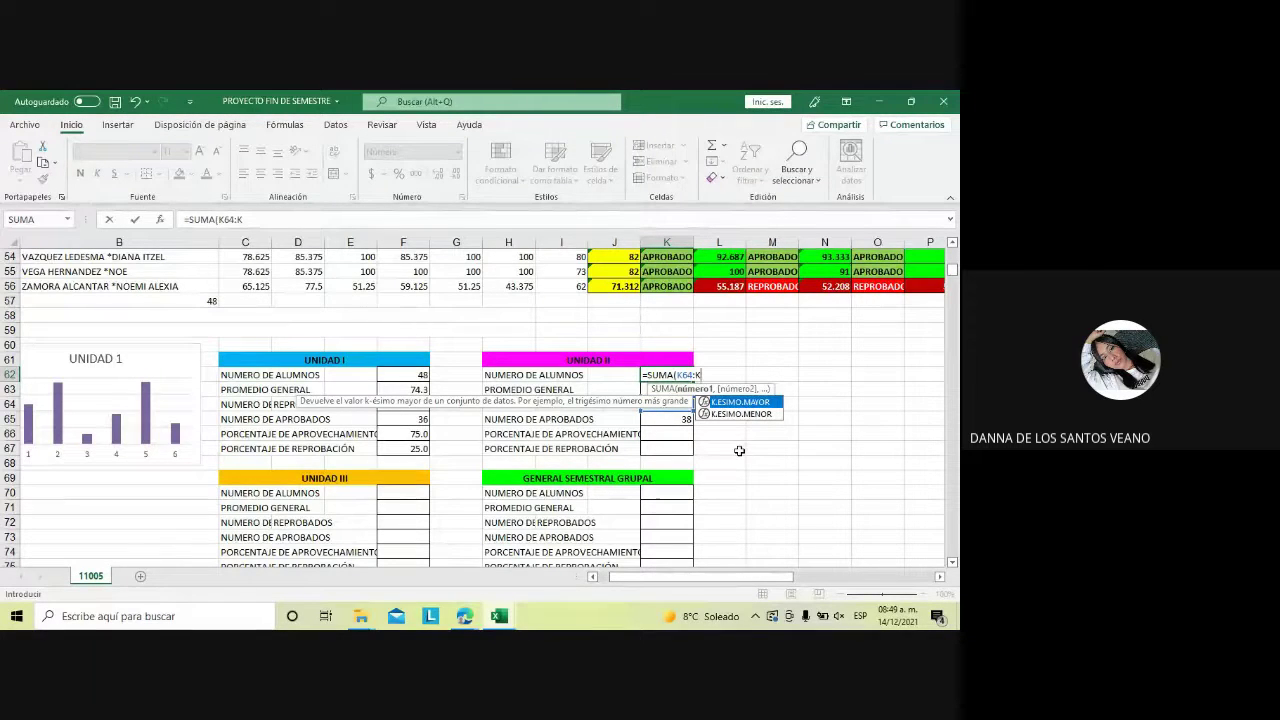
{"action": "type", "text": "65"}
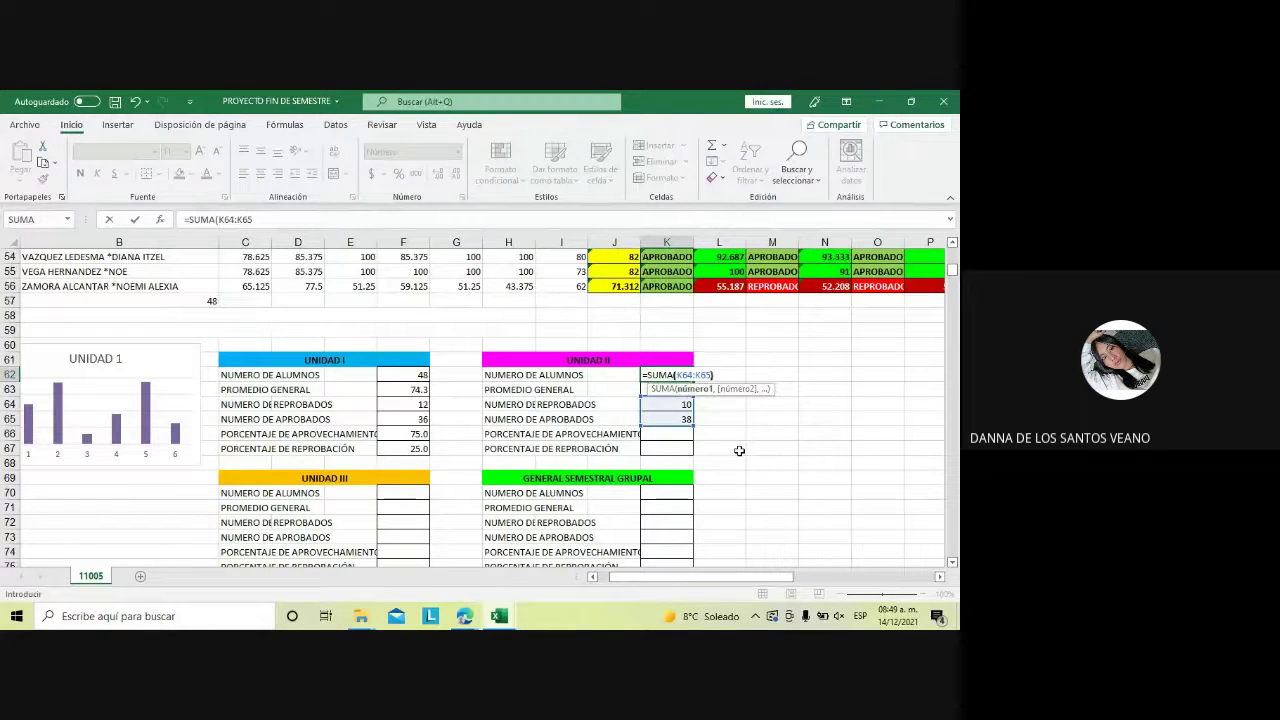
{"action": "type", "text": ")"}
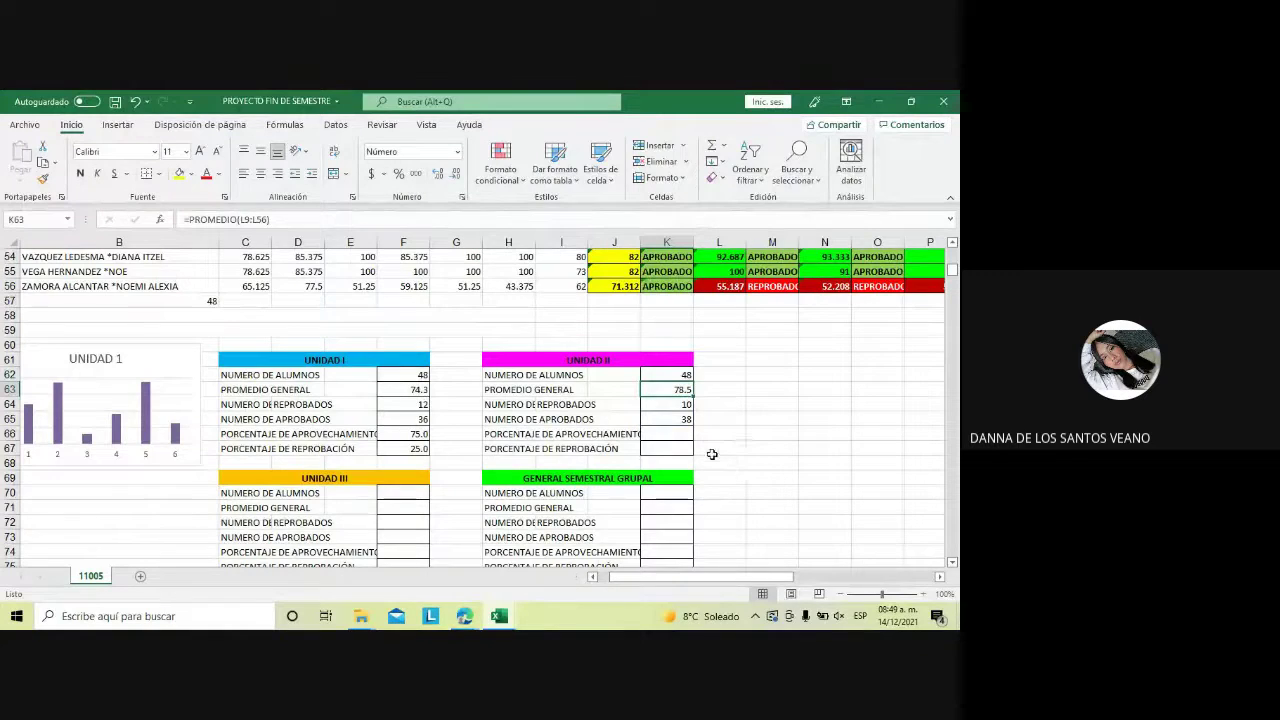
{"action": "left_click", "coordinate": [666, 434]}
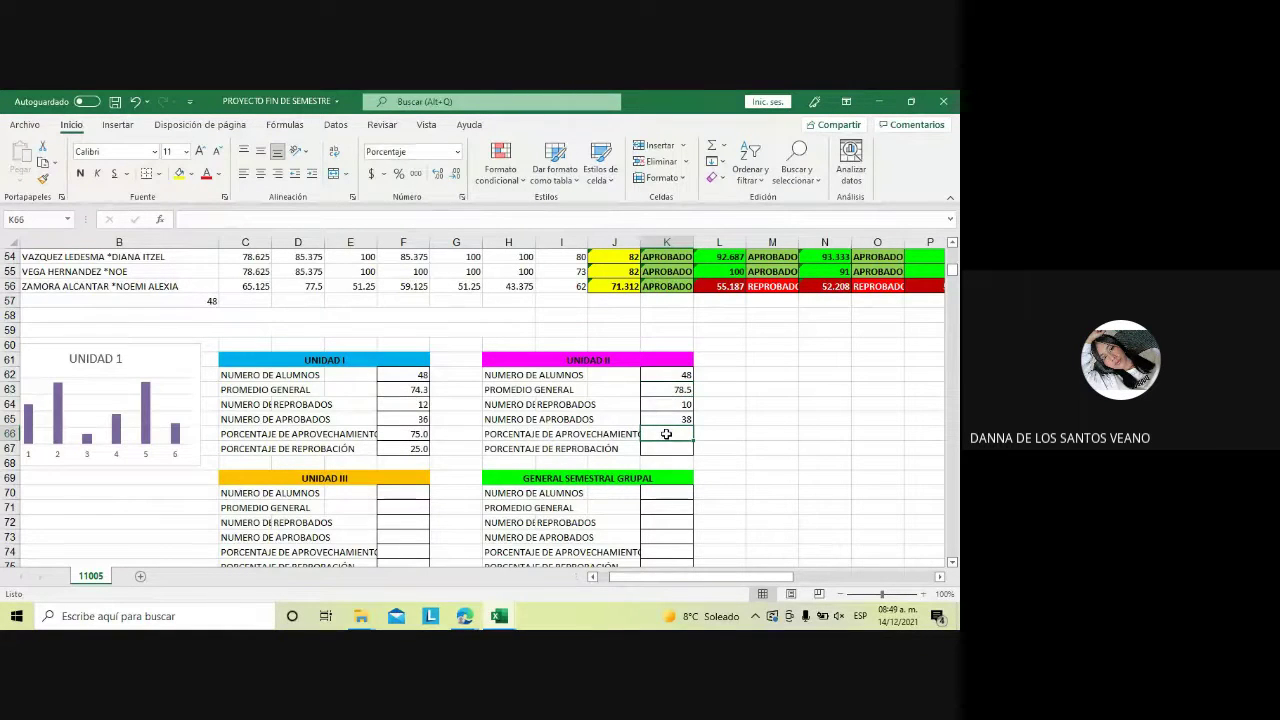
Format K66 as a number and enter =((K65)/K62)*100, giving a 79.2 pass percentage
{"action": "right_click", "coordinate": [666, 434]}
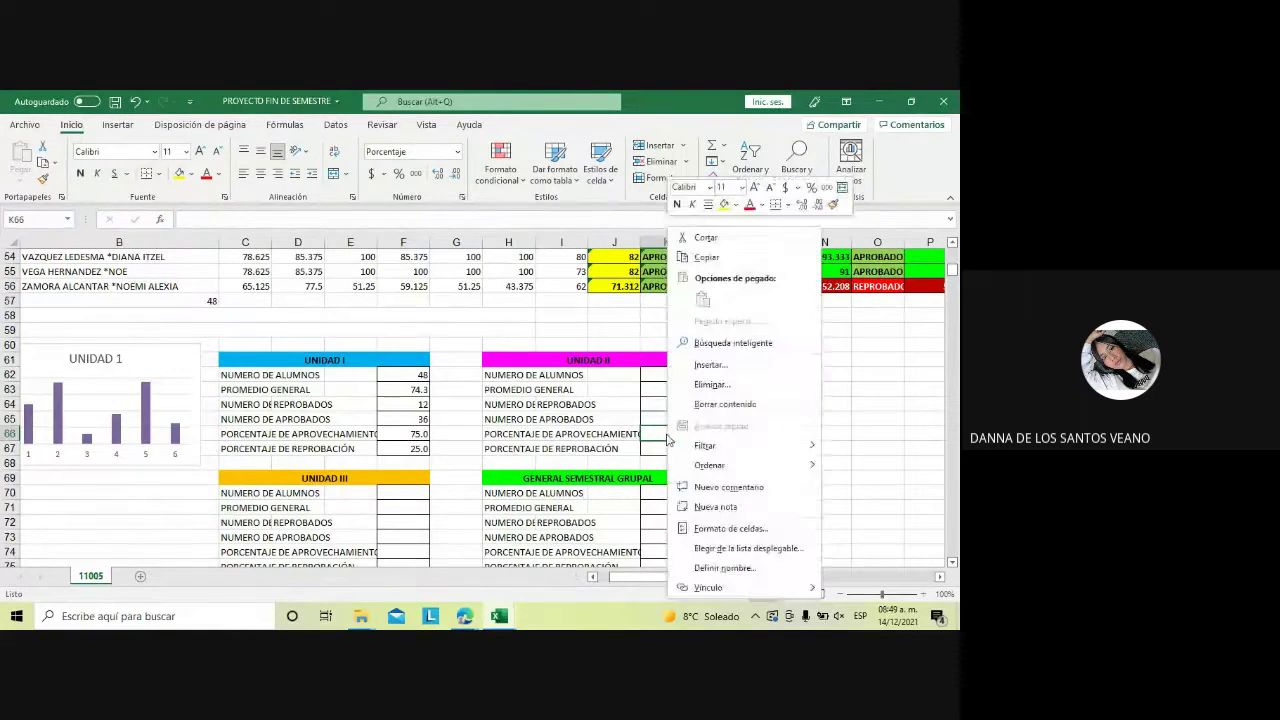
{"action": "left_click", "coordinate": [730, 528]}
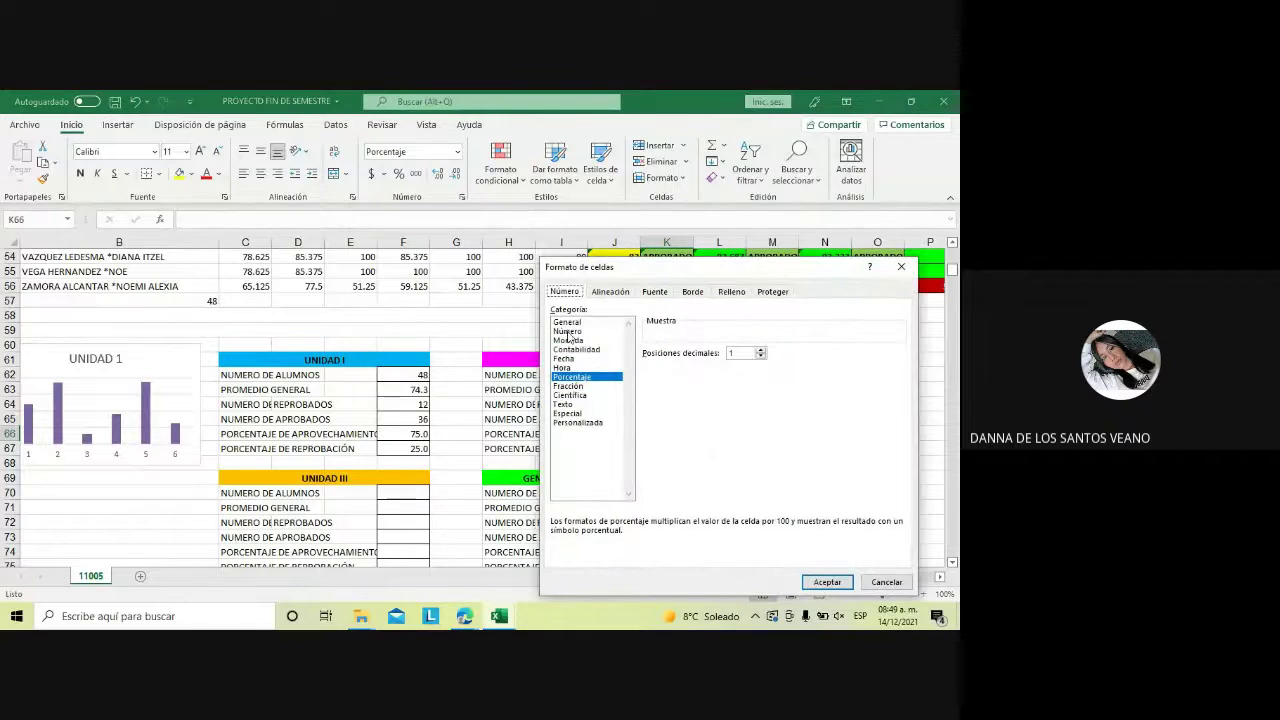
{"action": "left_click", "coordinate": [568, 331]}
{"action": "left_click", "coordinate": [826, 583]}
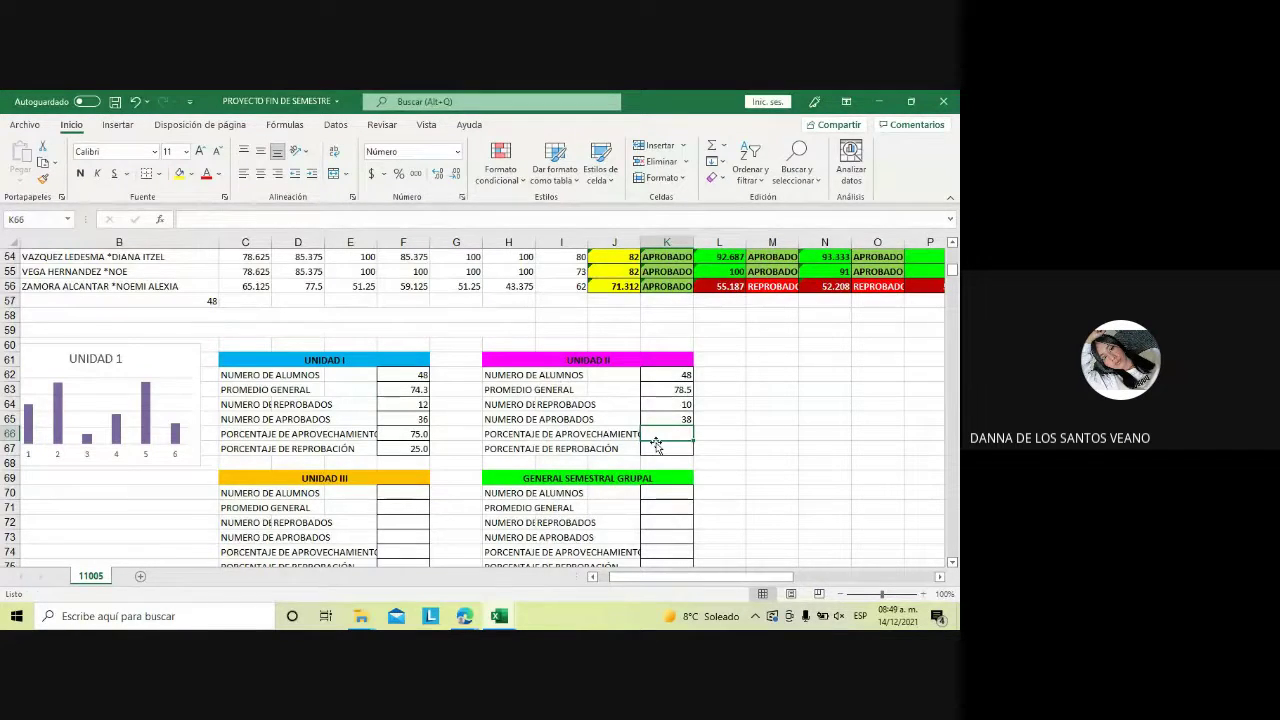
{"action": "type", "text": "=(("}
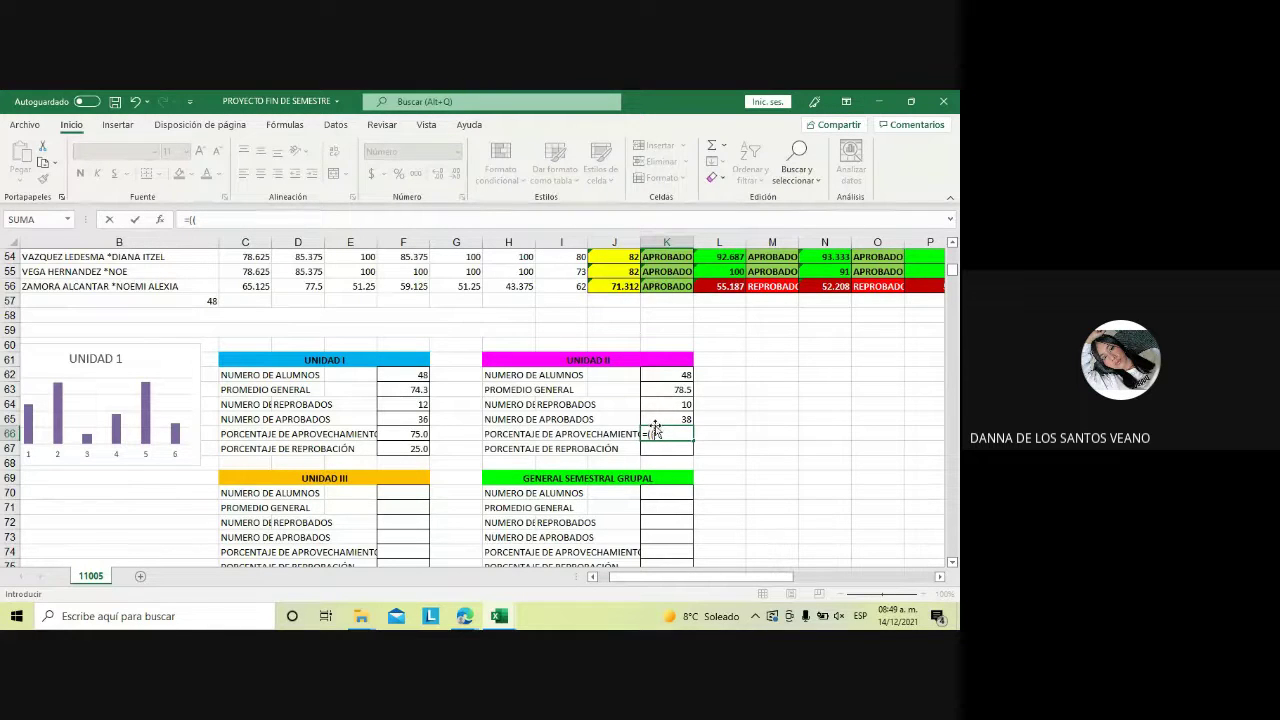
{"action": "type", "text": "K6"}
{"action": "type", "text": "5"}
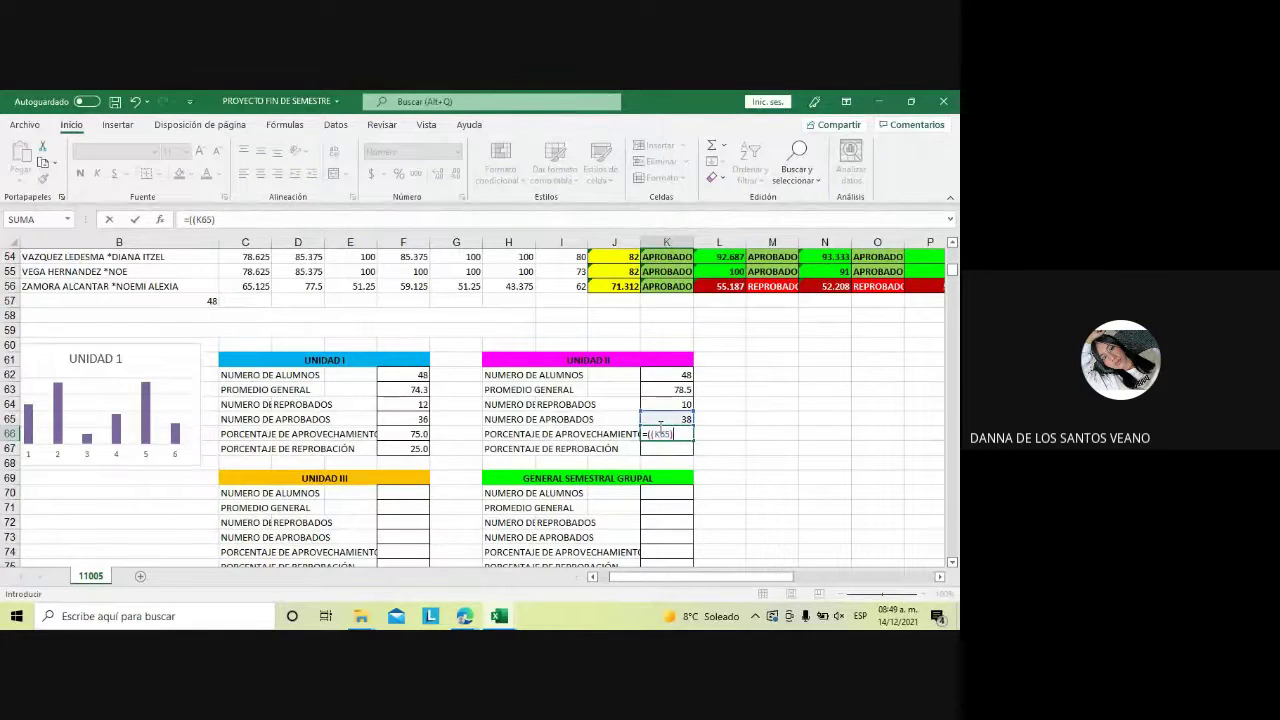
{"action": "type", "text": "/K"}
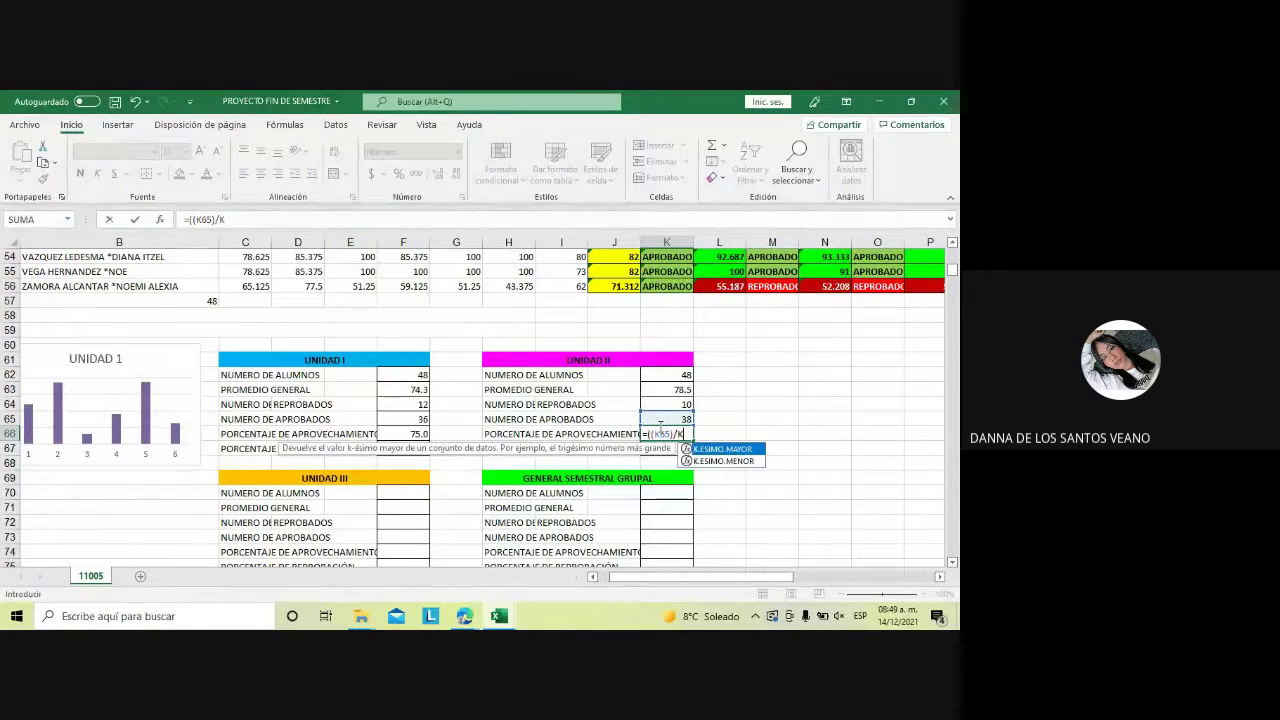
{"action": "type", "text": "6"}
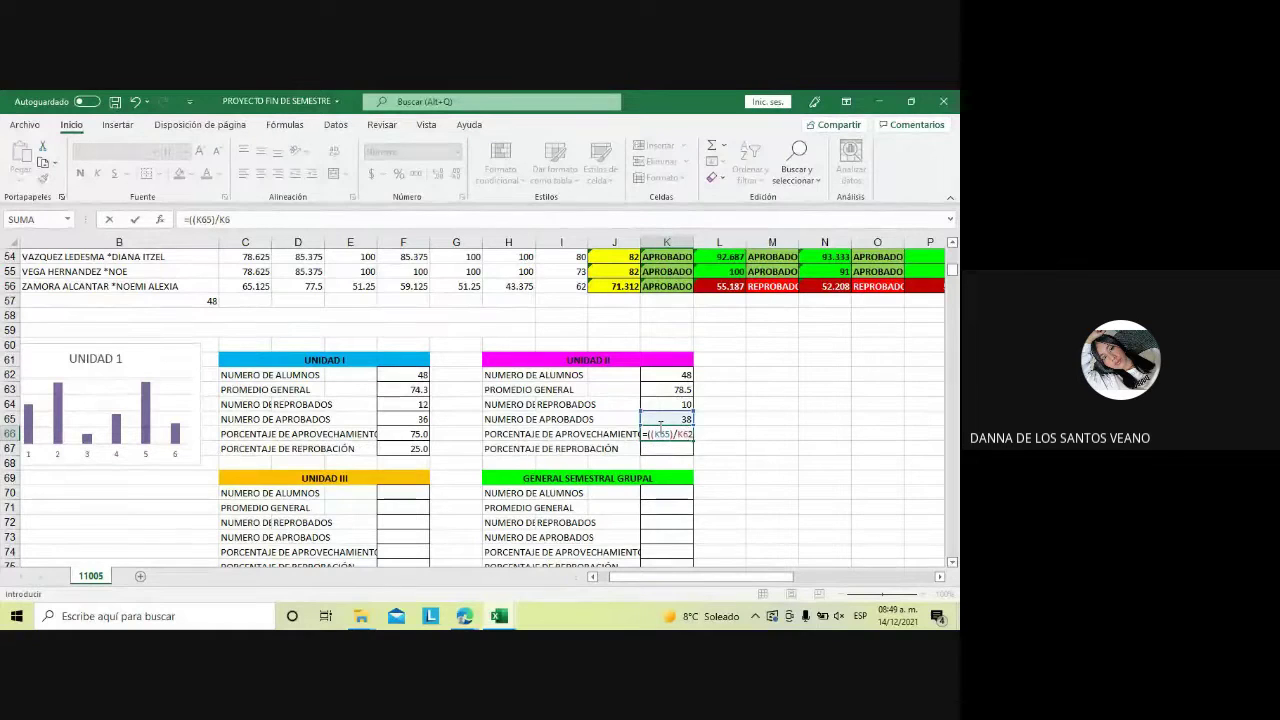
{"action": "type", "text": "2"}
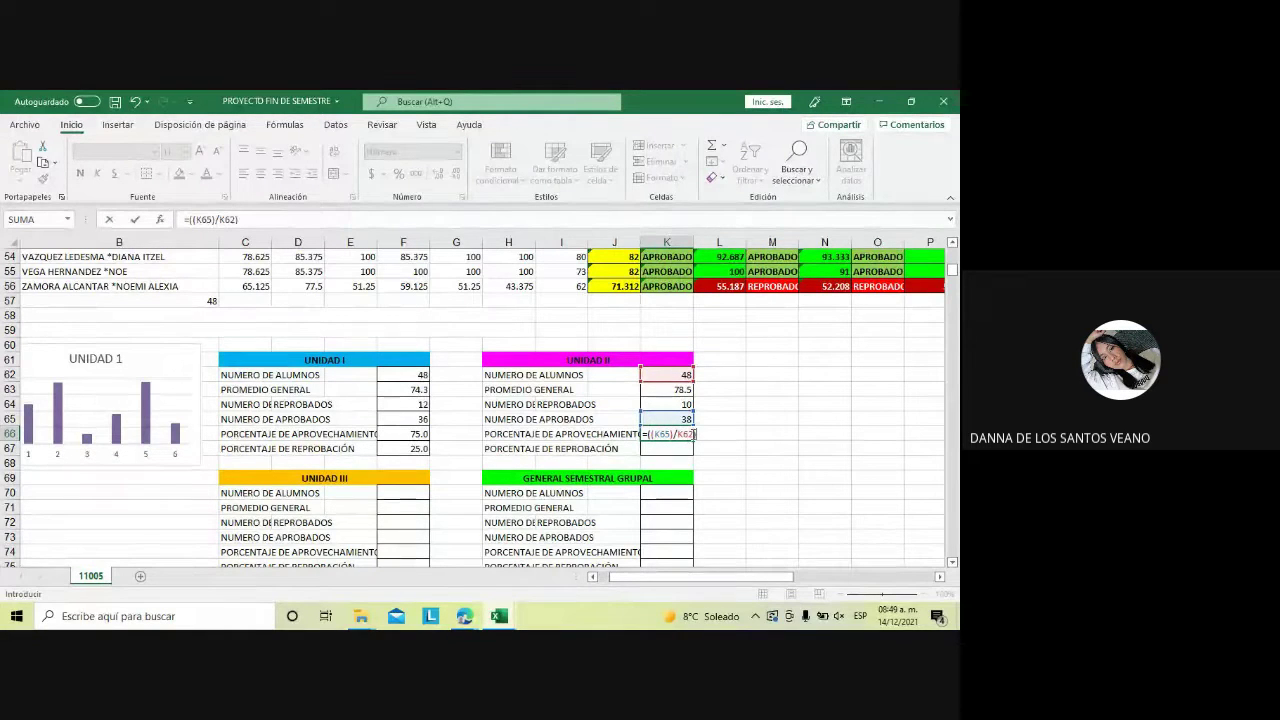
{"action": "type", "text": "00"}
{"action": "key", "text": "Return"}
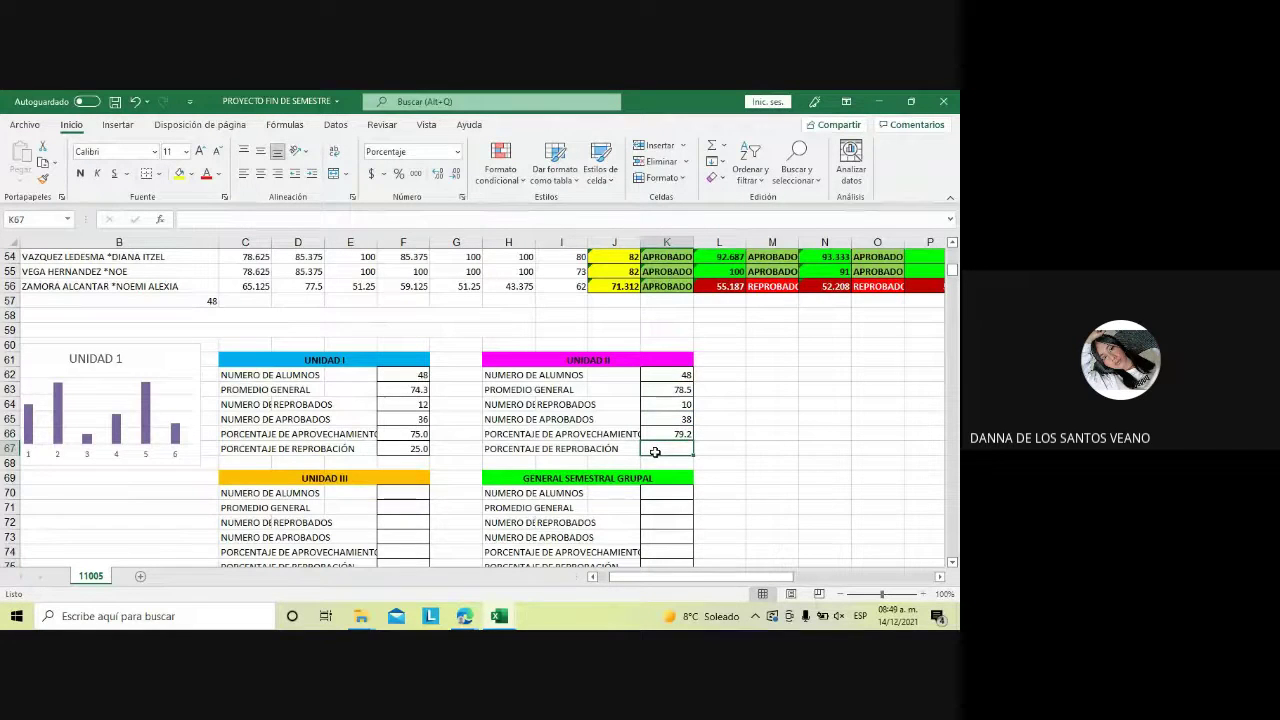
Format the failure-percentage cell K67 as a plain one-decimal number
{"action": "right_click", "coordinate": [655, 452]}
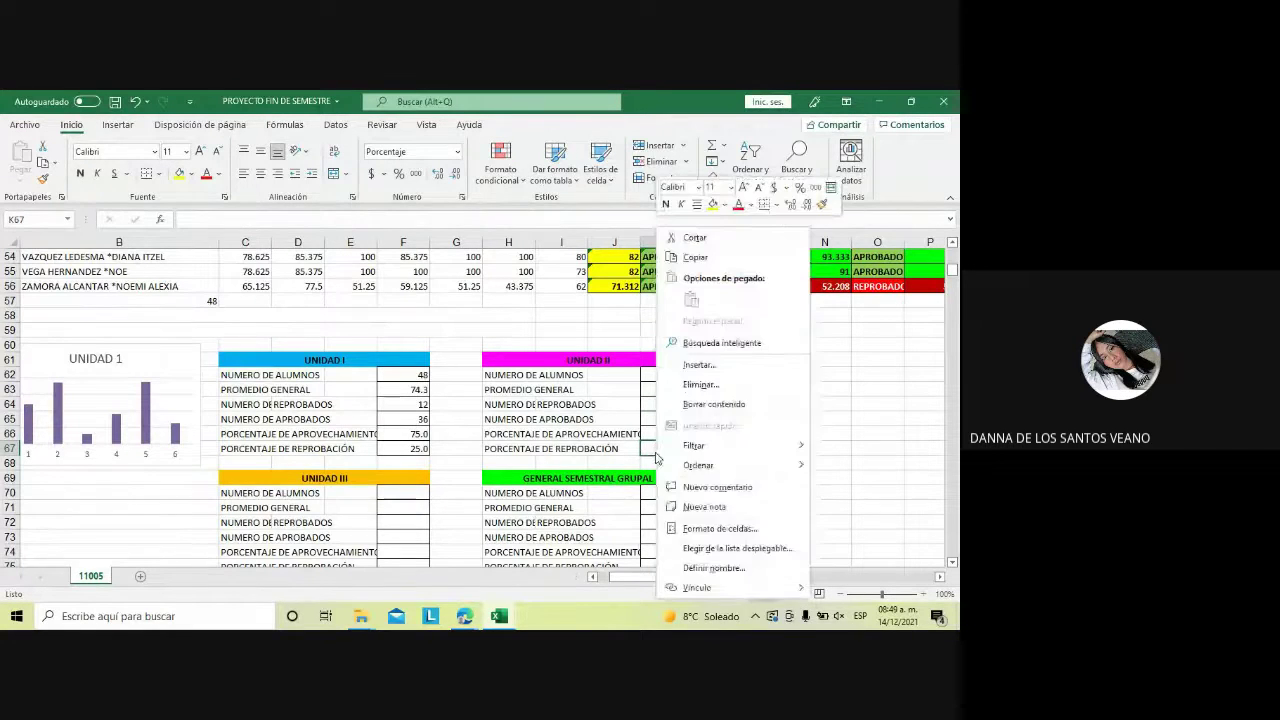
{"action": "left_click", "coordinate": [729, 530]}
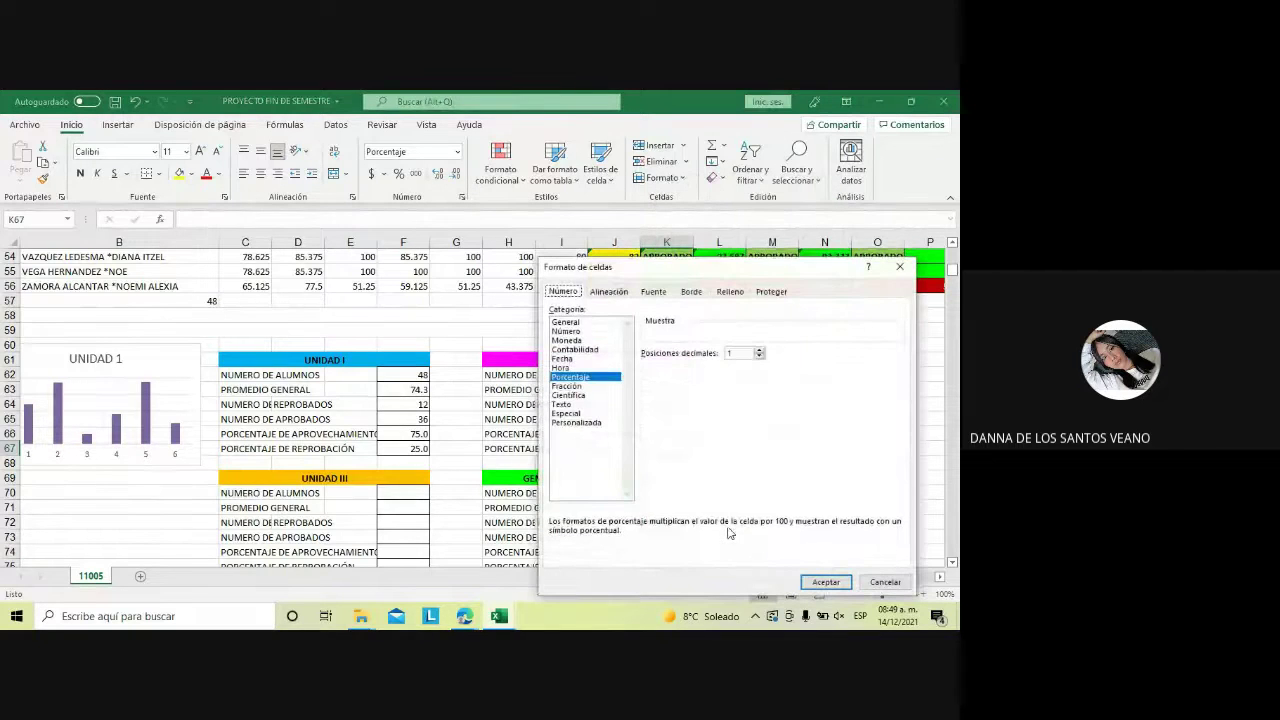
{"action": "left_click", "coordinate": [566, 331]}
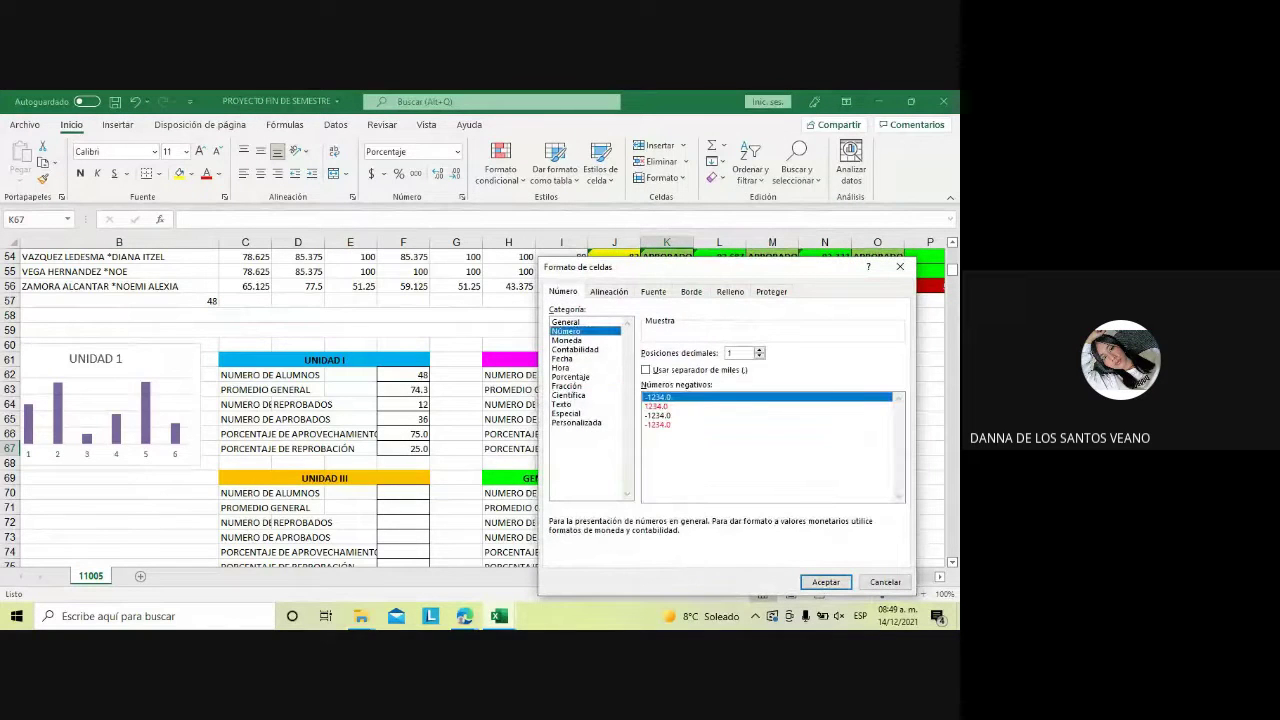
{"action": "left_click", "coordinate": [825, 581]}
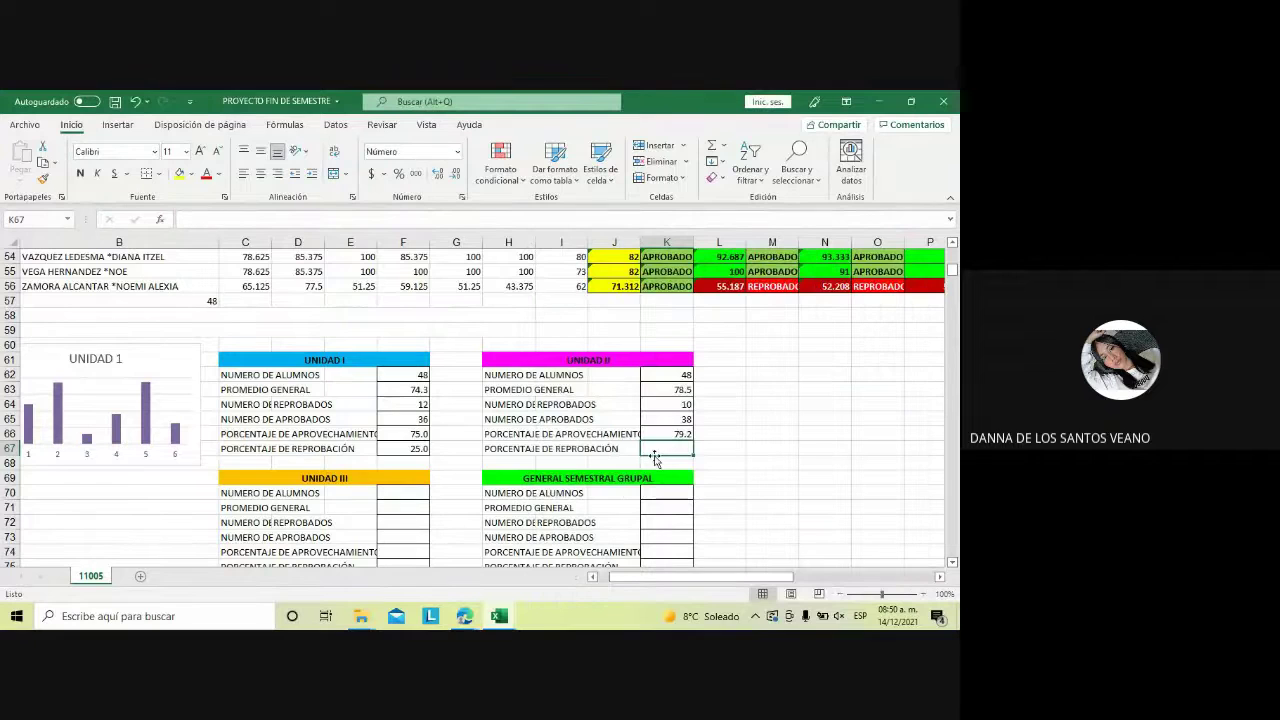
Enter =((K64)/K62)*100 in K67 for a 20.8 failure percentage, then select K62:K67
{"action": "type", "text": "="}
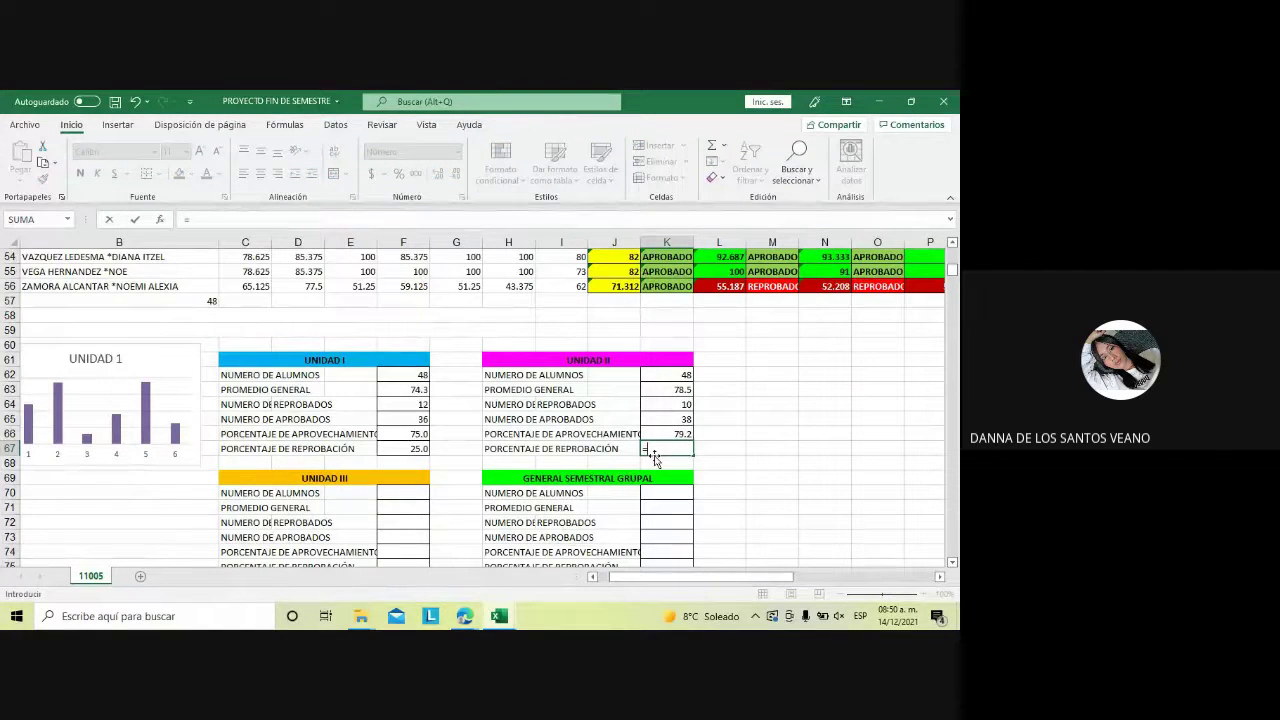
{"action": "type", "text": "(("}
{"action": "type", "text": "K"}
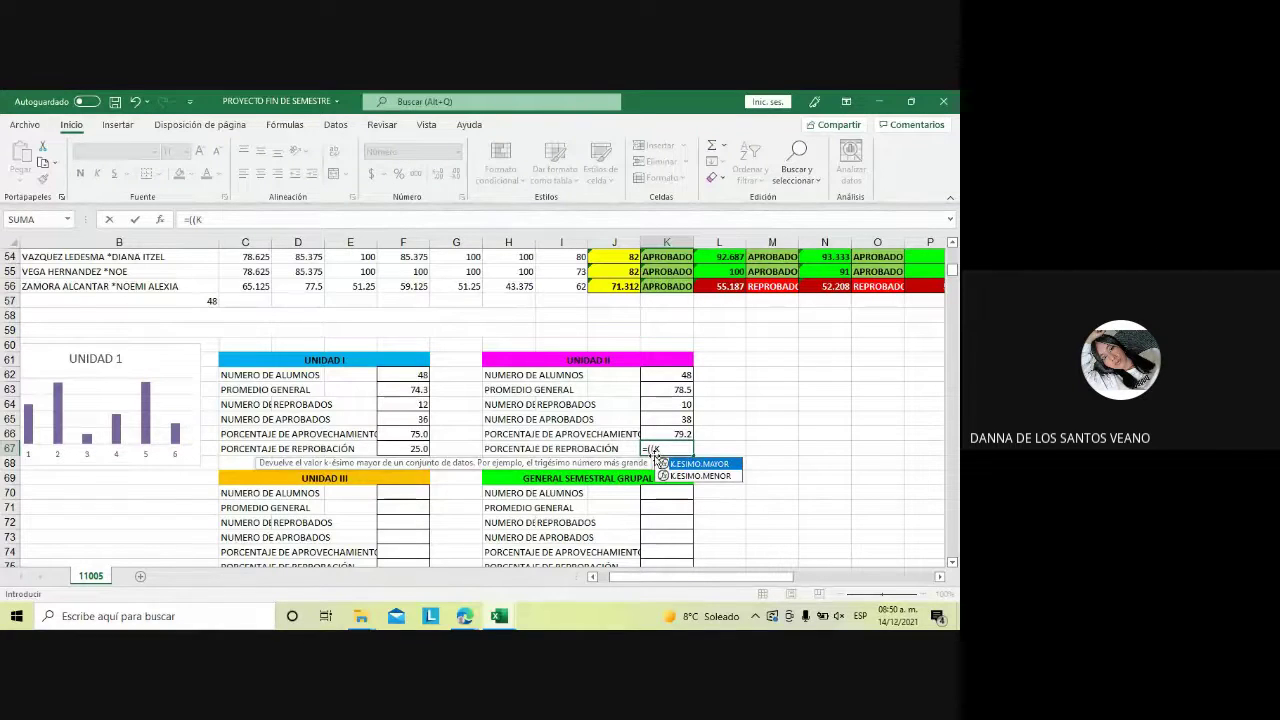
{"action": "type", "text": "64"}
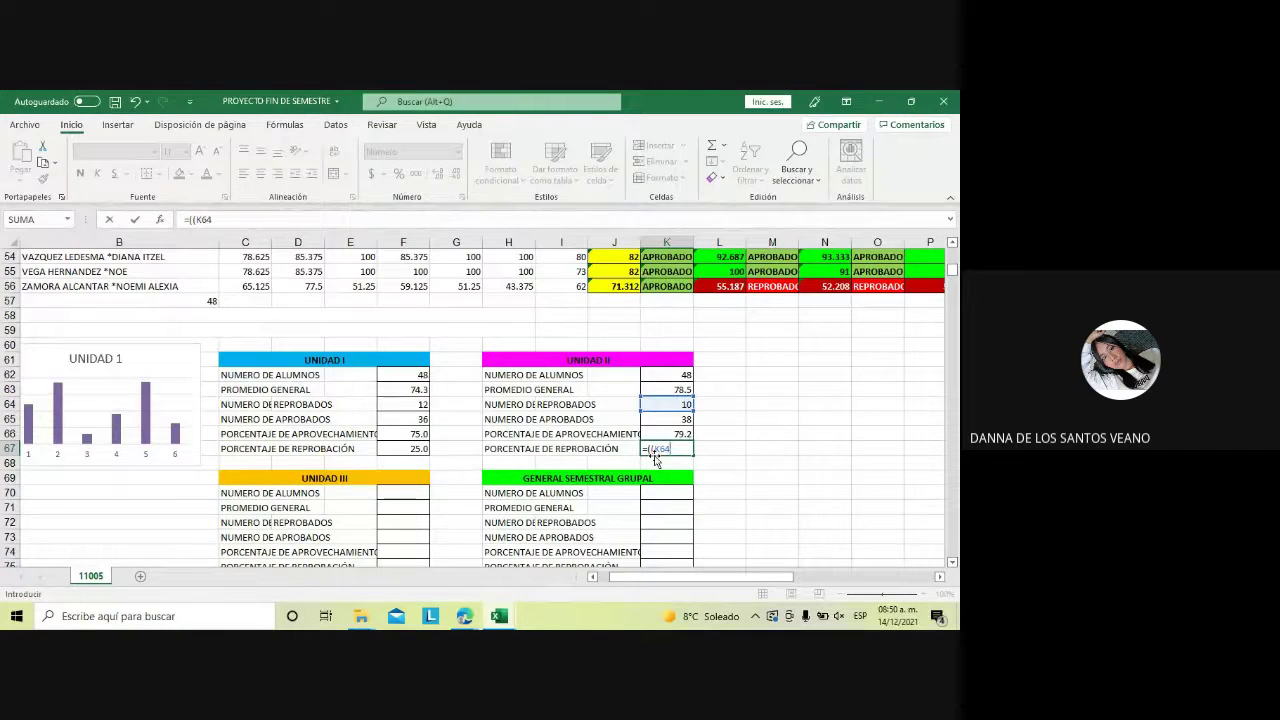
{"action": "type", "text": ")/K"}
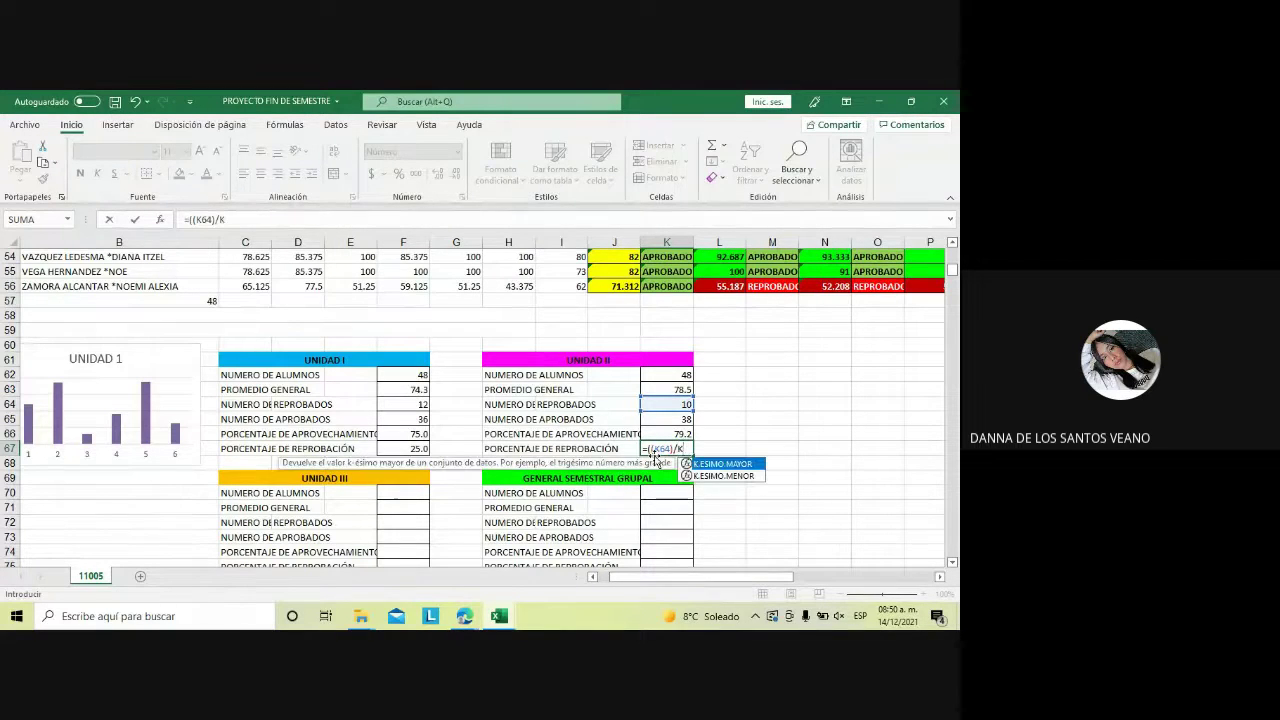
{"action": "type", "text": "62"}
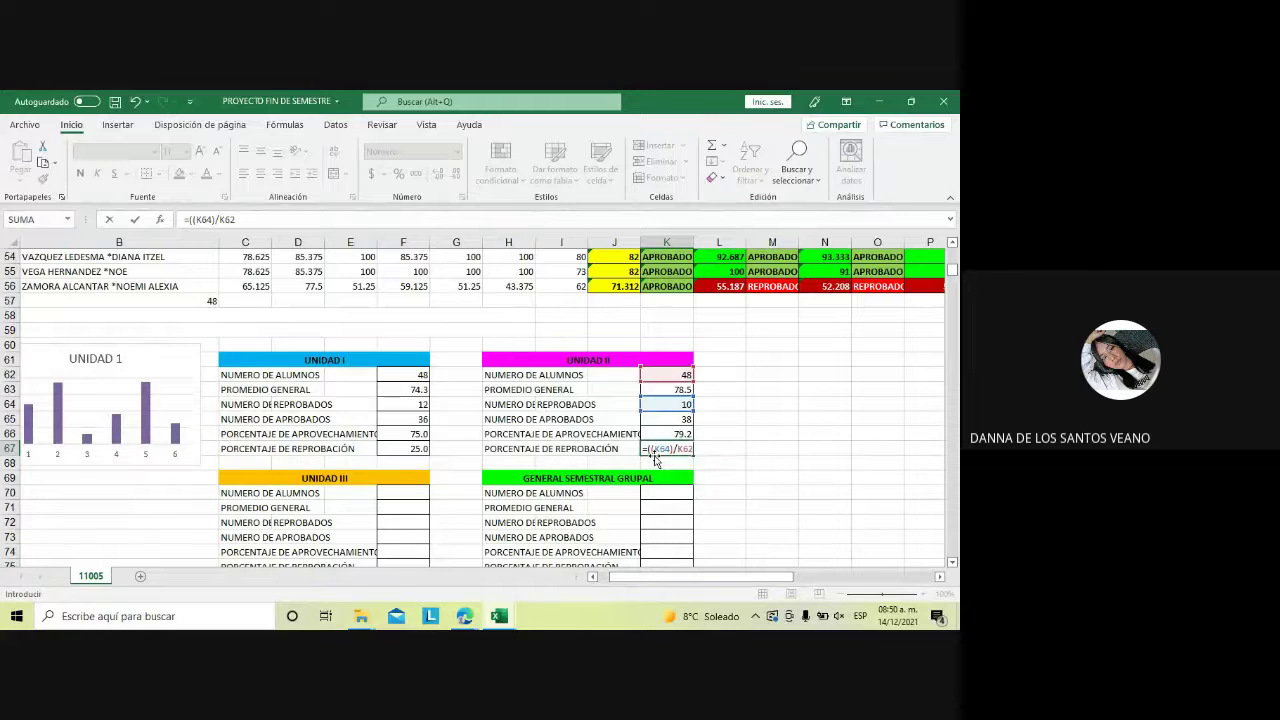
{"action": "type", "text": ")*1"}
{"action": "type", "text": "00"}
{"action": "key", "text": "Return"}
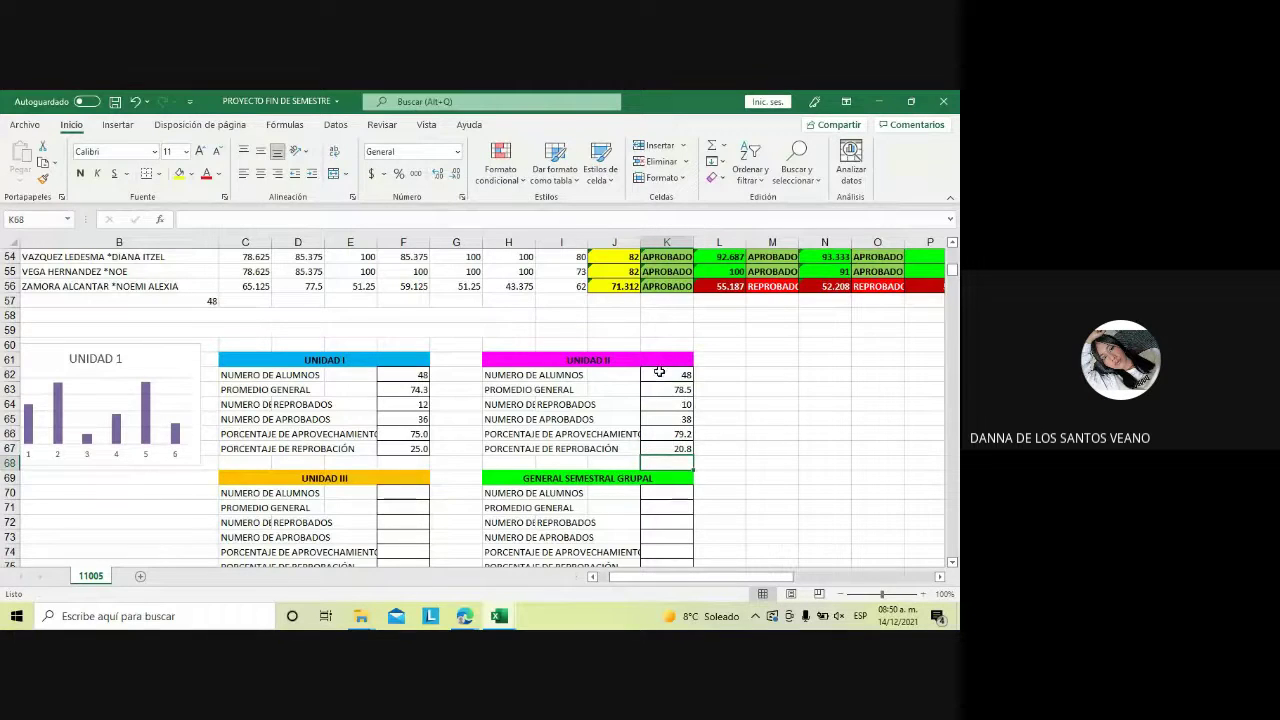
{"action": "left_click_drag", "start_coordinate": [659, 372], "coordinate": [666, 448]}
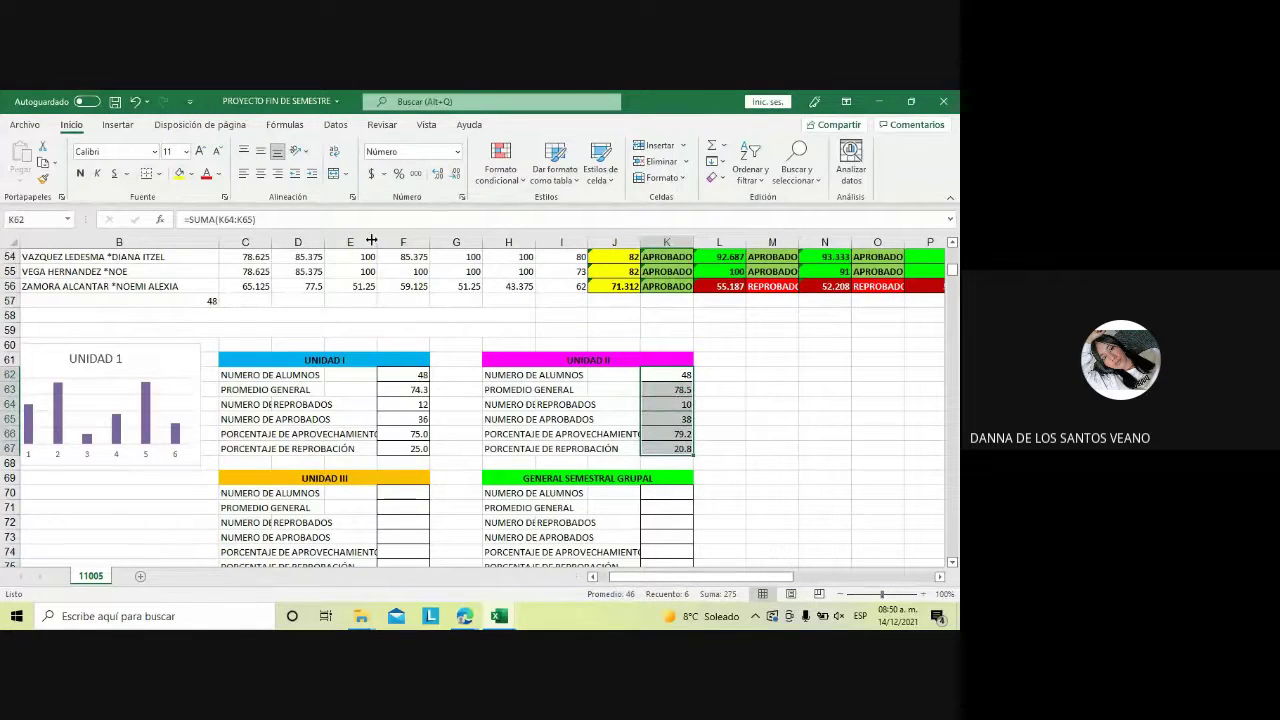
Insert a clustered column chart of the UNIDAD II results titled 'UNIDAD 2'
{"action": "left_click", "coordinate": [117, 124]}
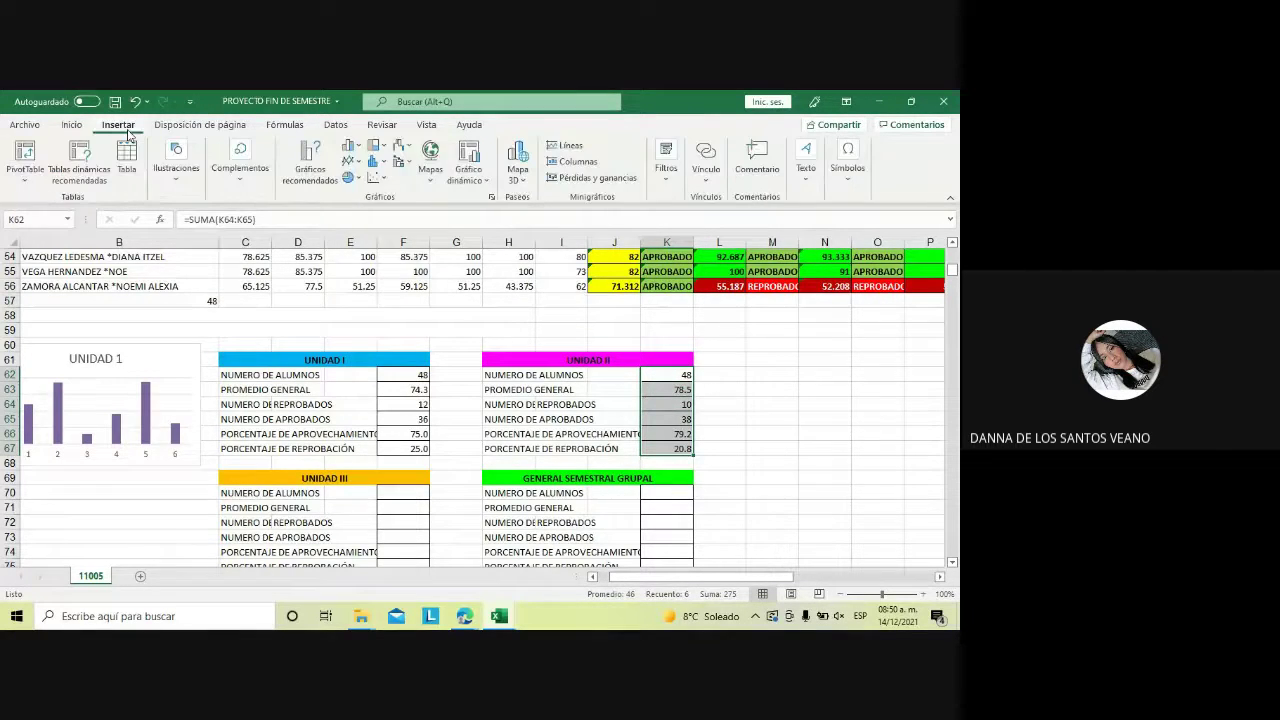
{"action": "left_click", "coordinate": [311, 172]}
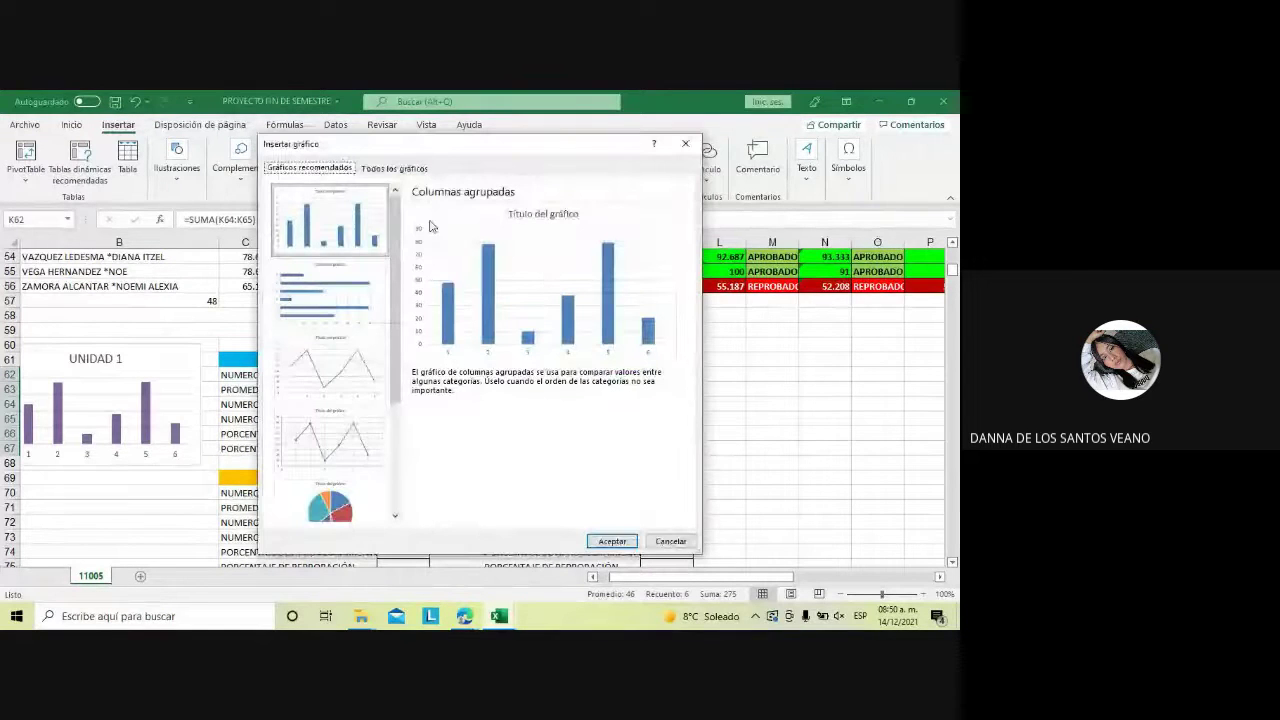
{"action": "left_click", "coordinate": [612, 541]}
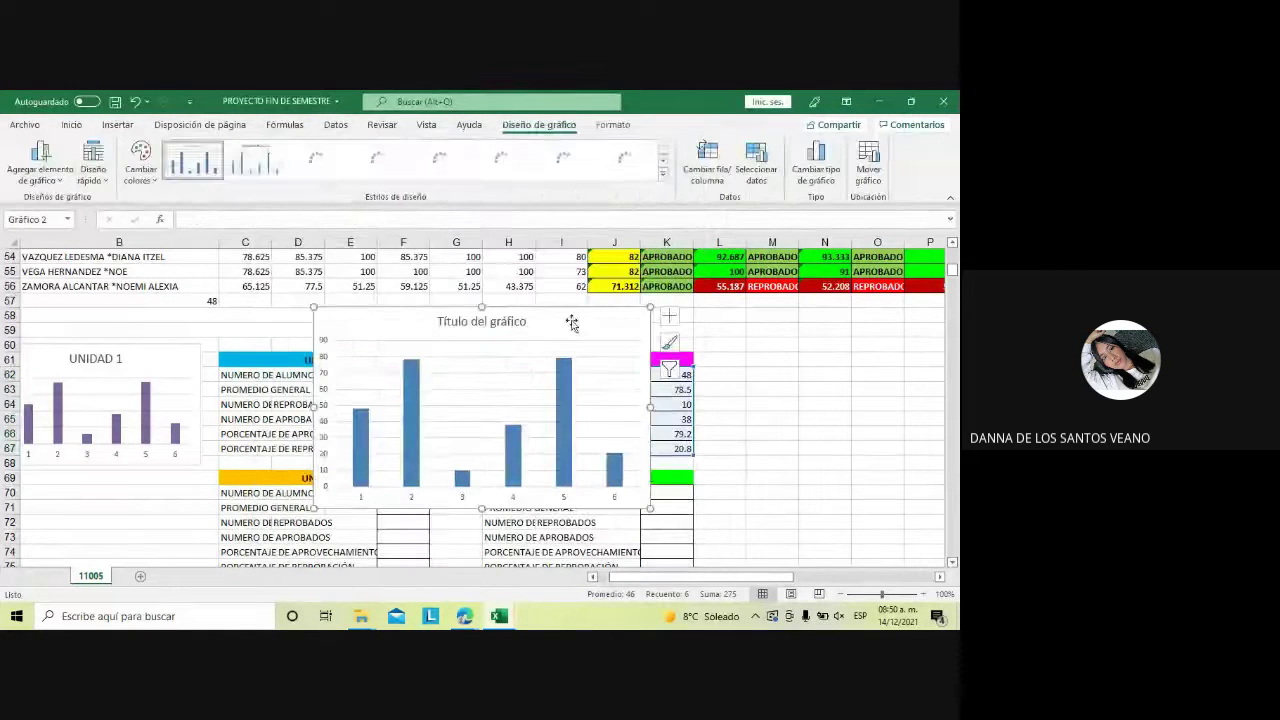
{"action": "left_click", "coordinate": [526, 321]}
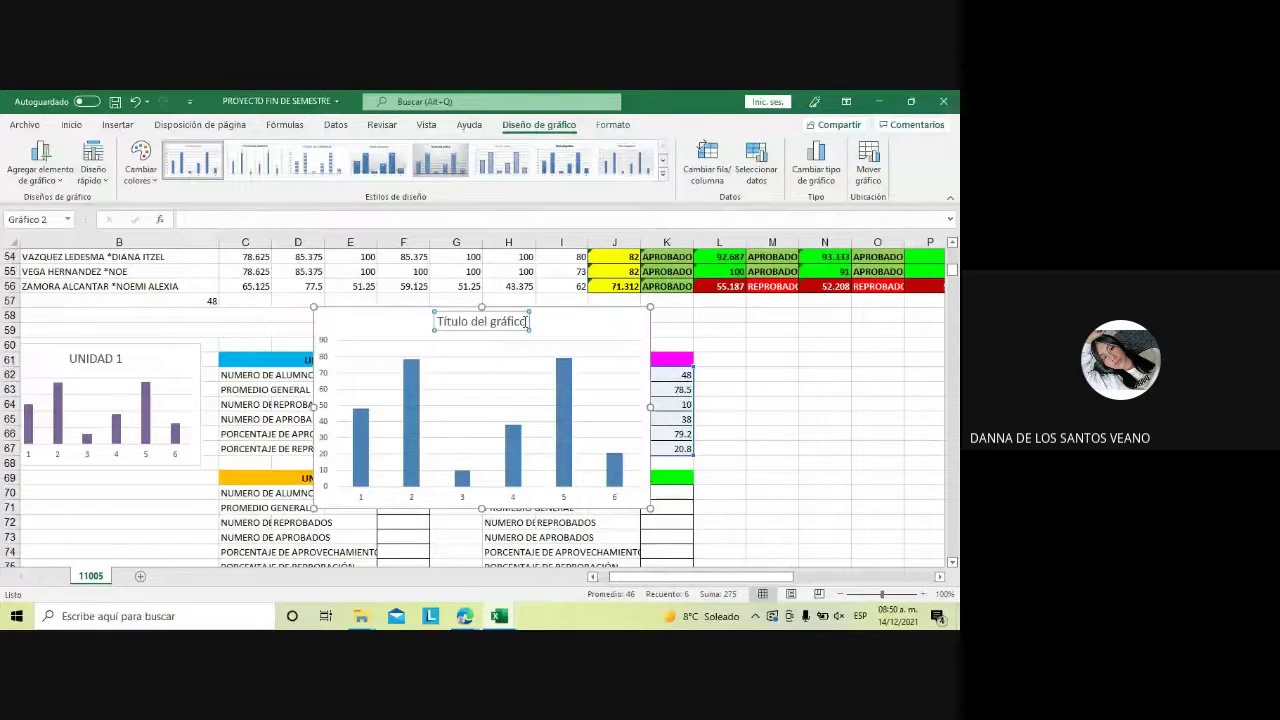
{"action": "left_click_drag", "start_coordinate": [526, 321], "coordinate": [437, 322]}
{"action": "key", "text": "BackSpace"}
{"action": "type", "text": "U"}
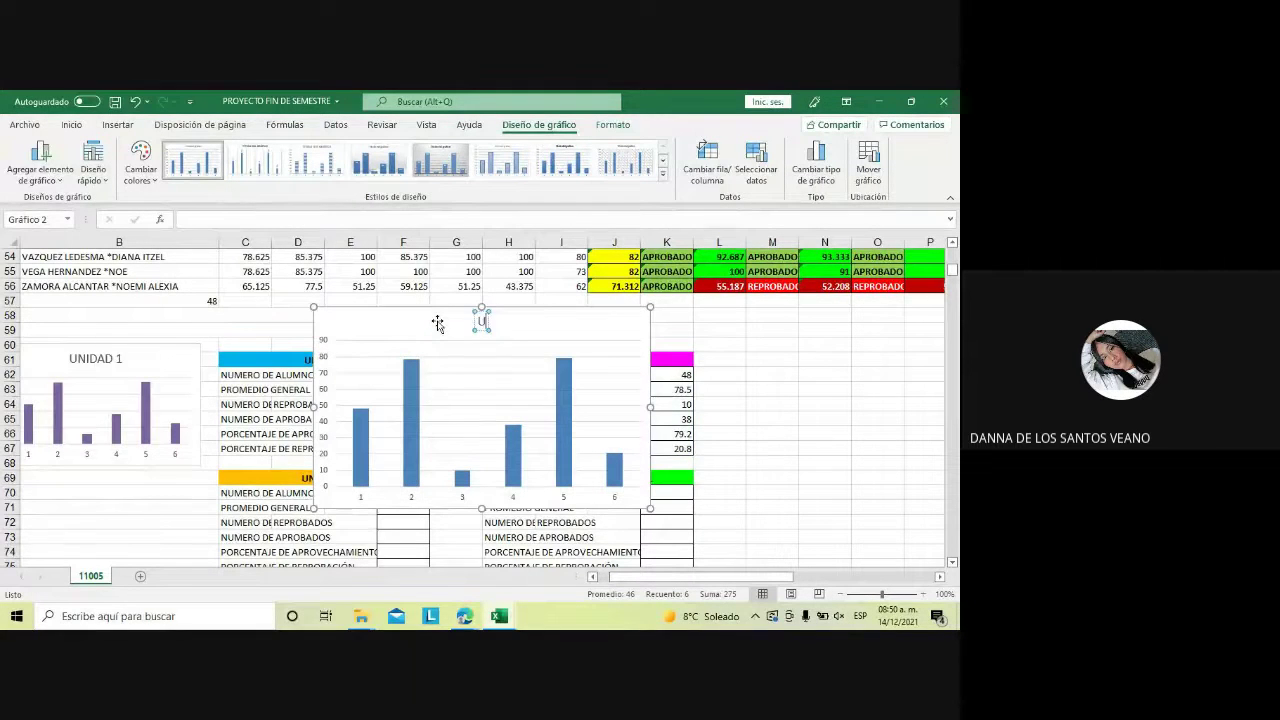
{"action": "type", "text": "NIDAD"}
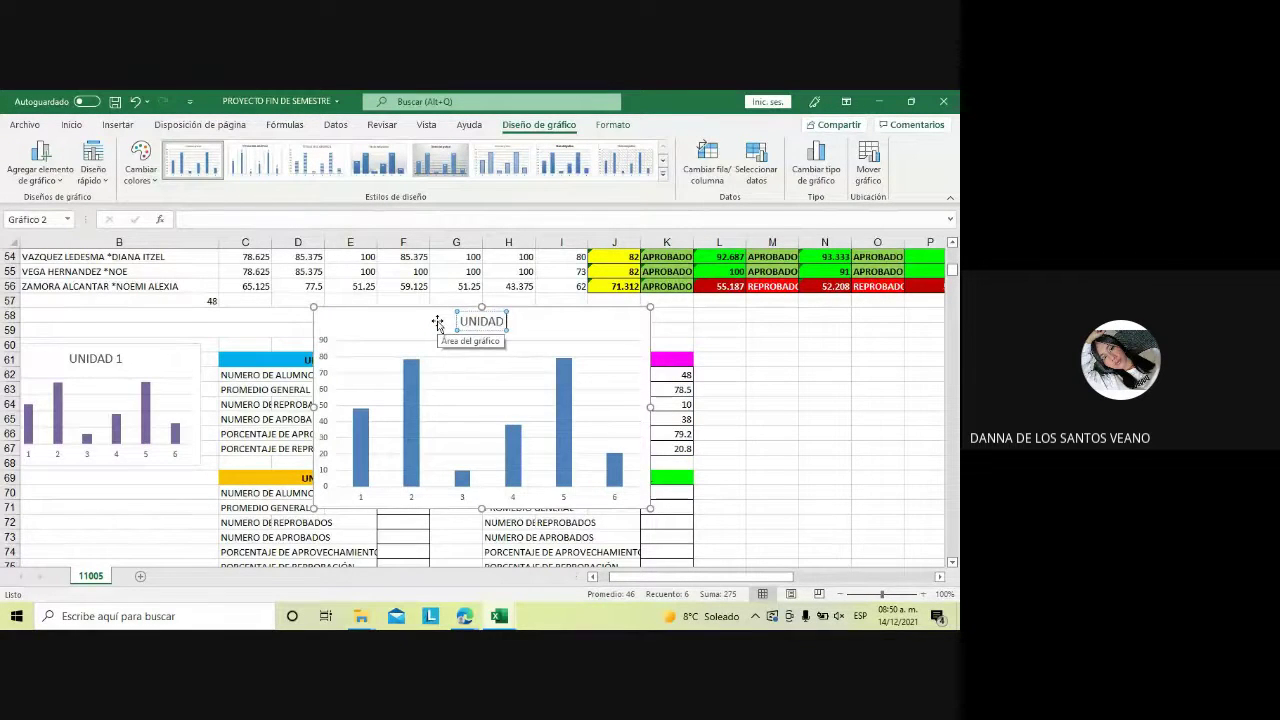
{"action": "type", "text": " 2"}
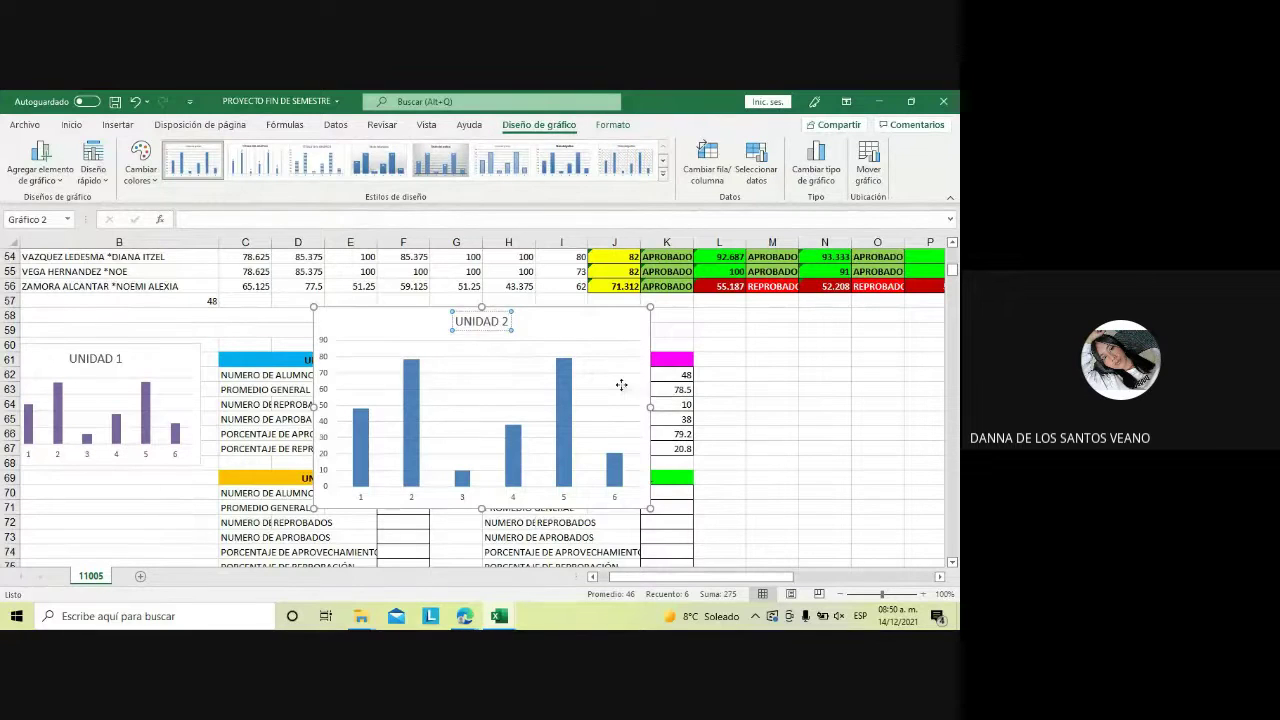
{"action": "left_click", "coordinate": [621, 384]}
Give the chart the red colour set and resize it beside the UNIDAD II table
{"action": "left_click", "coordinate": [669, 342]}
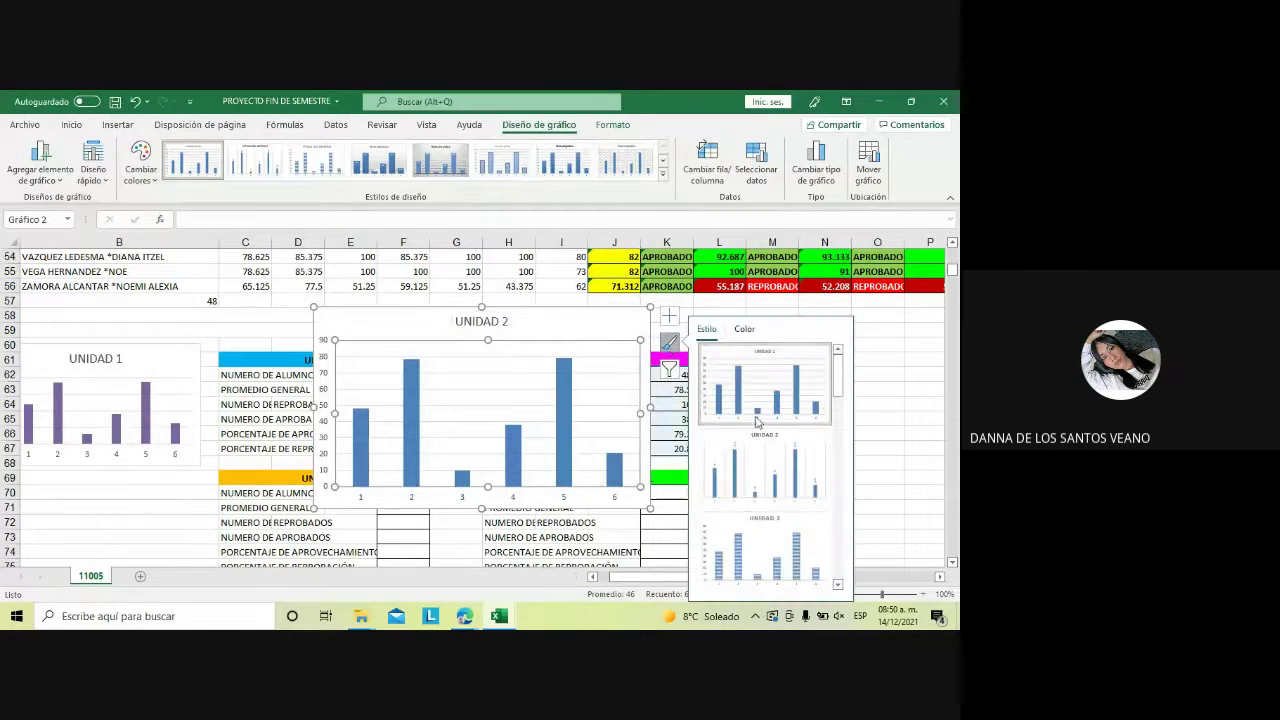
{"action": "left_click", "coordinate": [745, 329]}
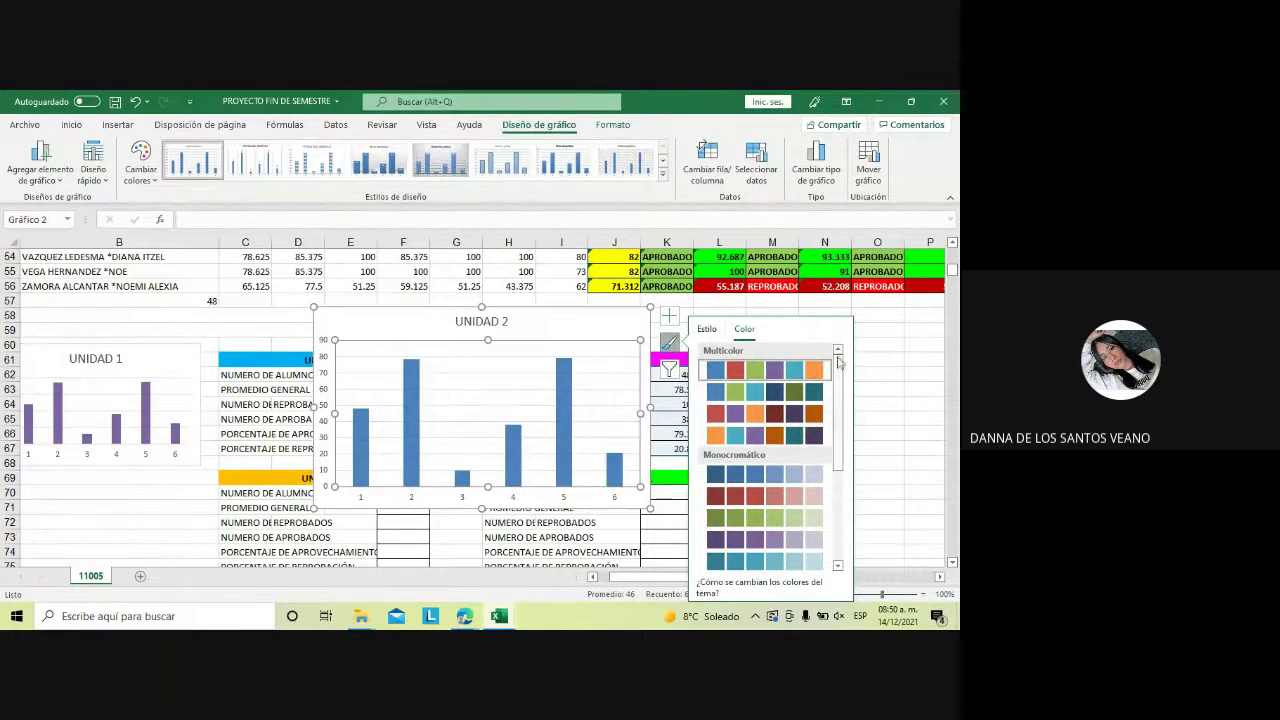
{"action": "left_click", "coordinate": [717, 414]}
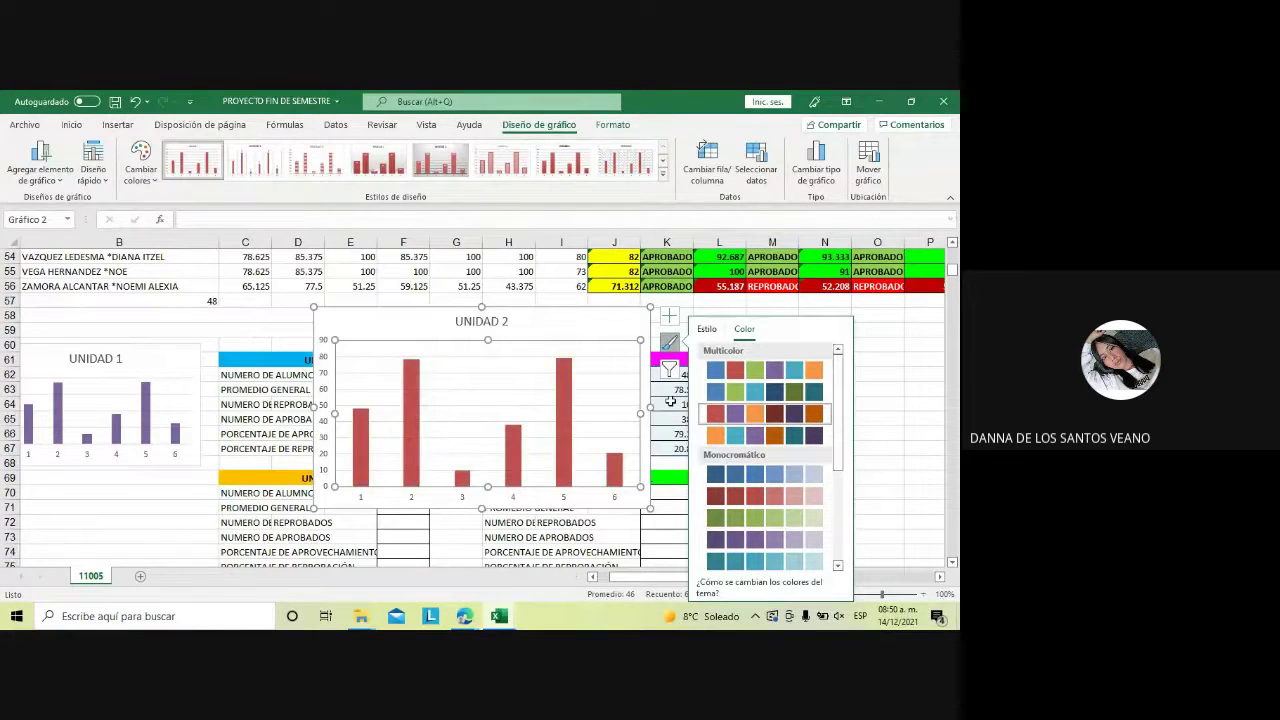
{"action": "mouse_move", "coordinate": [650, 307]}
{"action": "left_mouse_down"}
{"action": "mouse_move", "coordinate": [563, 385]}
{"action": "mouse_move", "coordinate": [838, 401]}
{"action": "mouse_move", "coordinate": [896, 383]}
{"action": "left_mouse_up"}
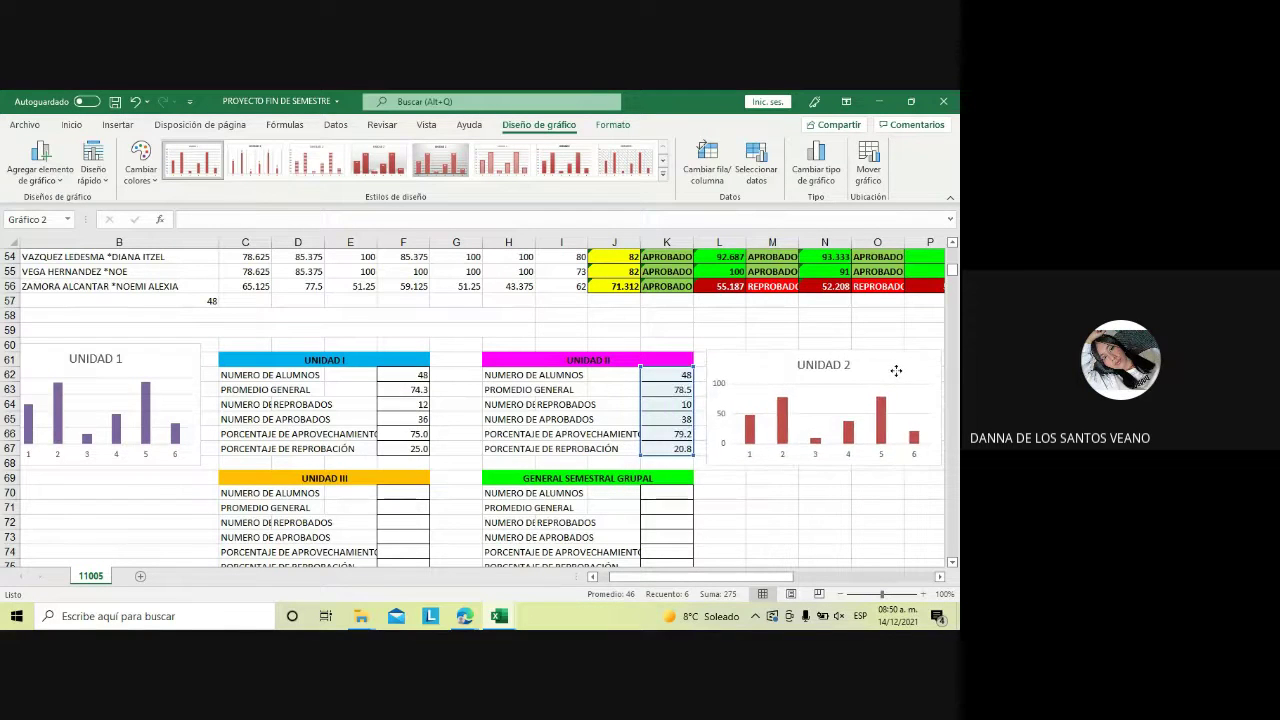
{"action": "left_click", "coordinate": [858, 519]}
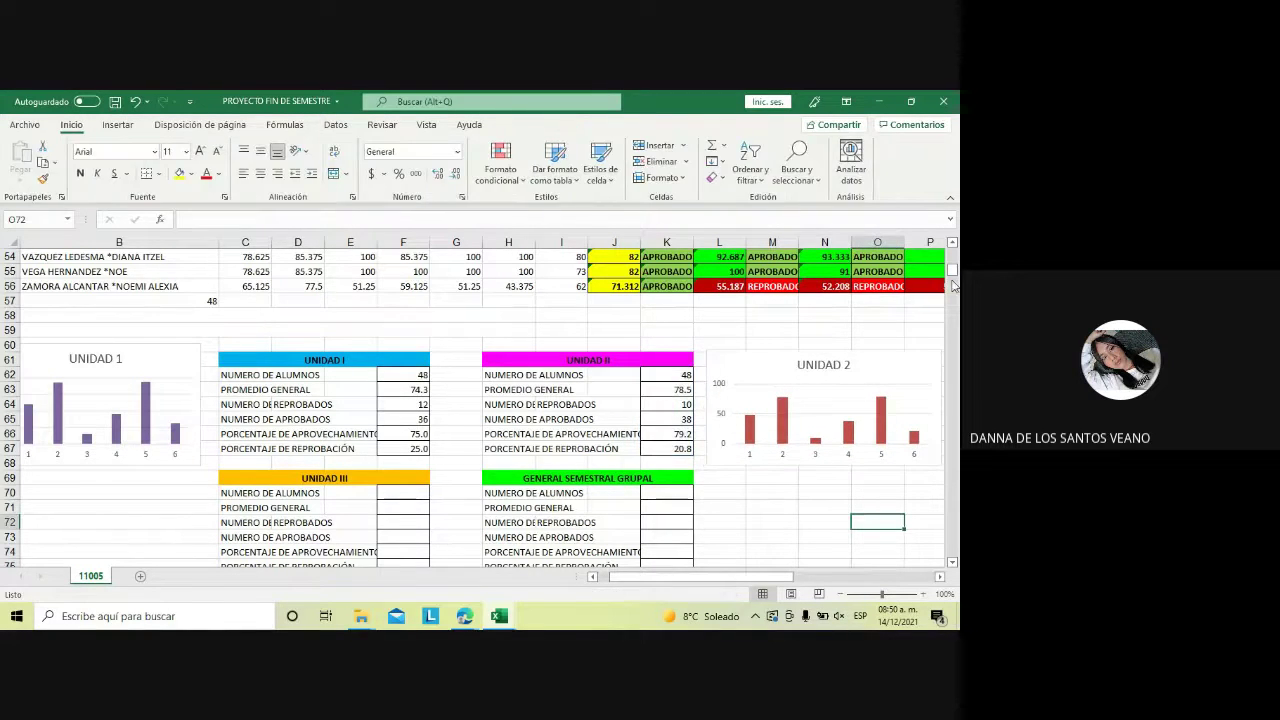
Count REPROBADO statuses in O9:O56 into F72, showing 22 failed UNIDAD III students
{"action": "scroll", "coordinate": [953, 280], "scroll_direction": "down", "scroll_amount": 2}
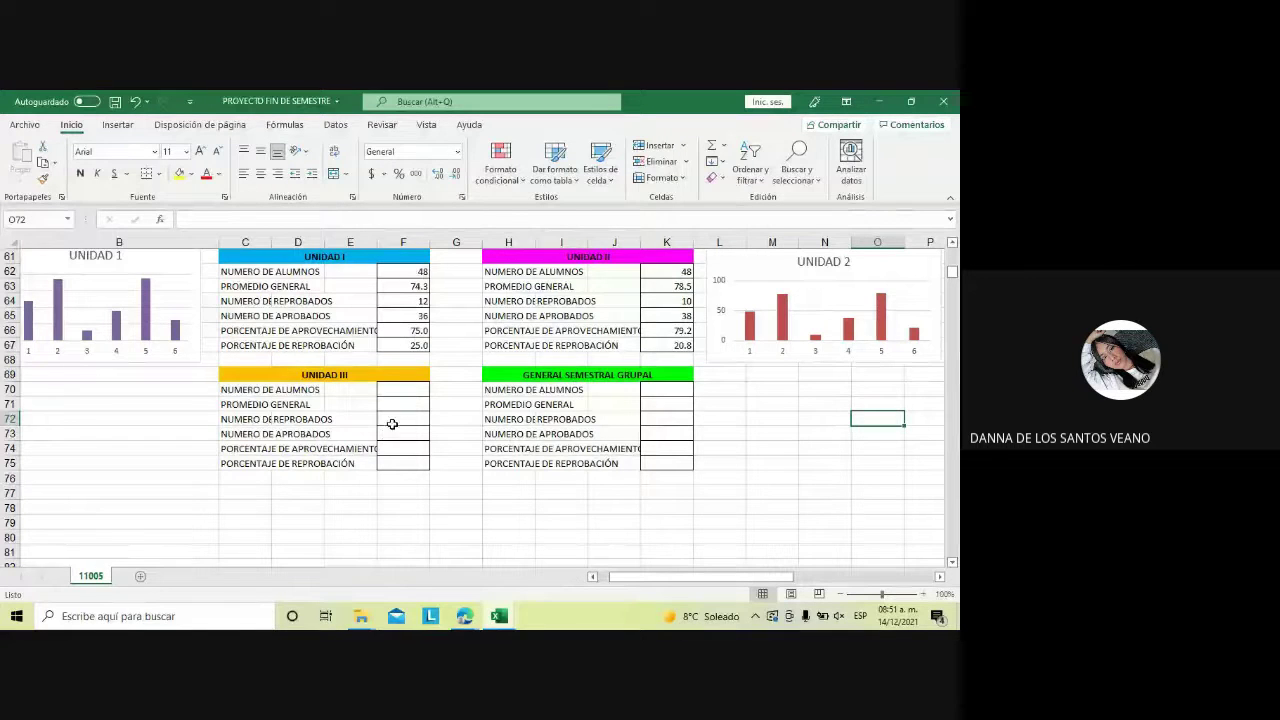
{"action": "left_click", "coordinate": [392, 424]}
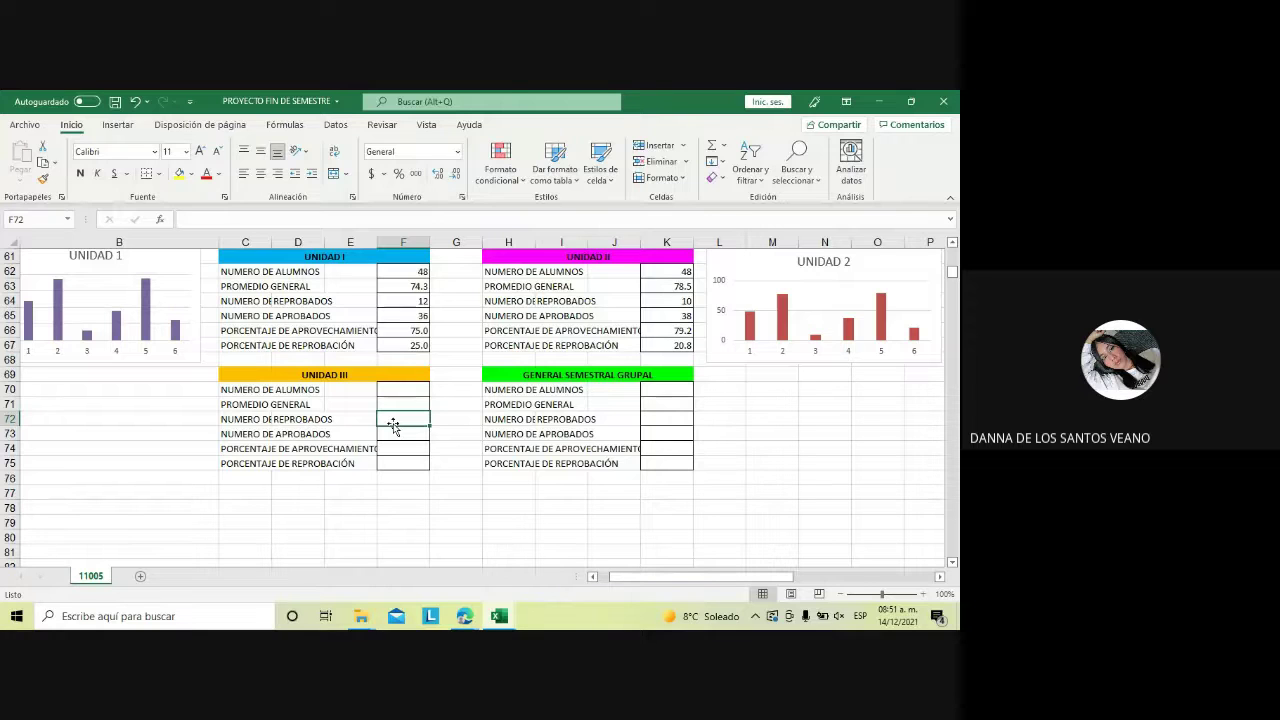
{"action": "type", "text": "="}
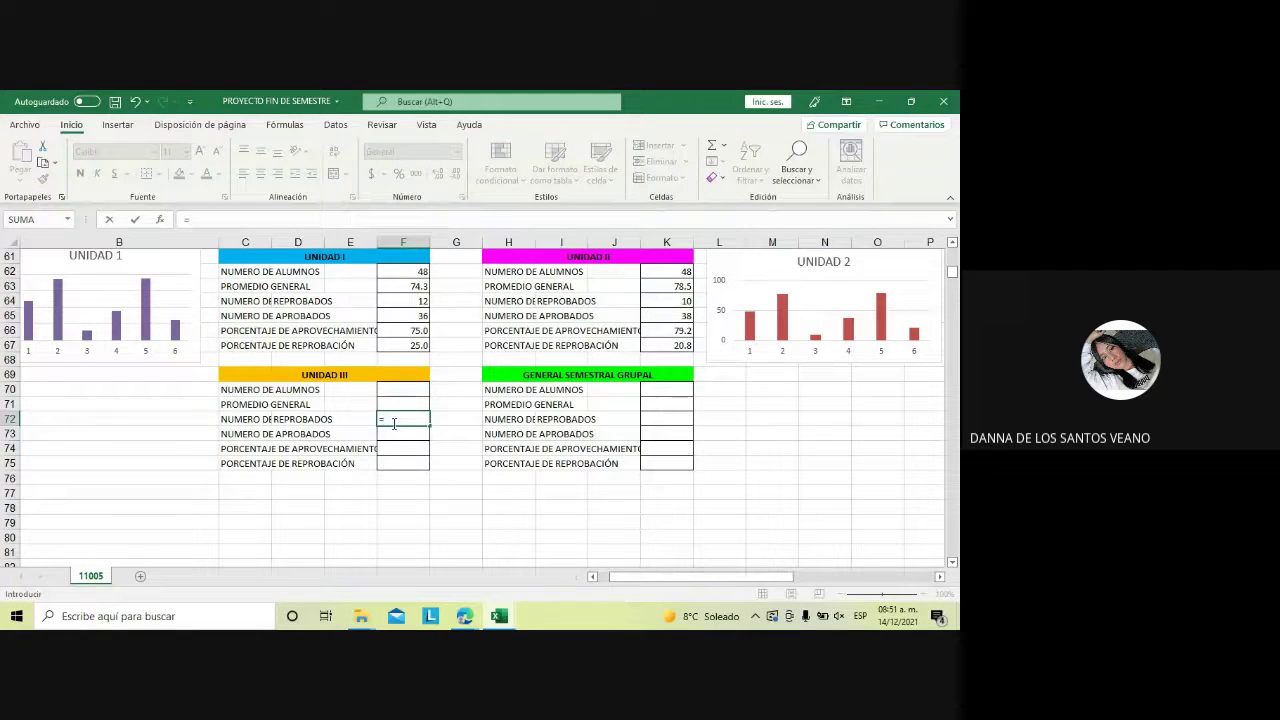
{"action": "type", "text": "CON"}
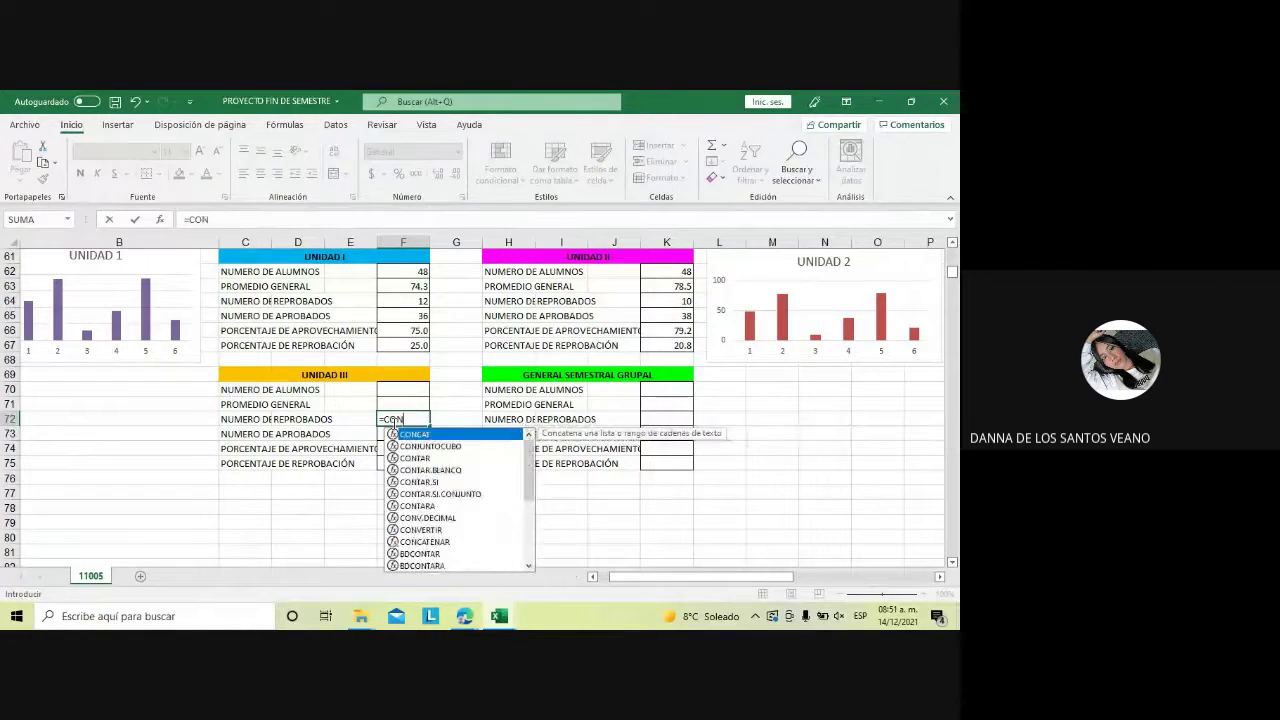
{"action": "type", "text": "TAR.S"}
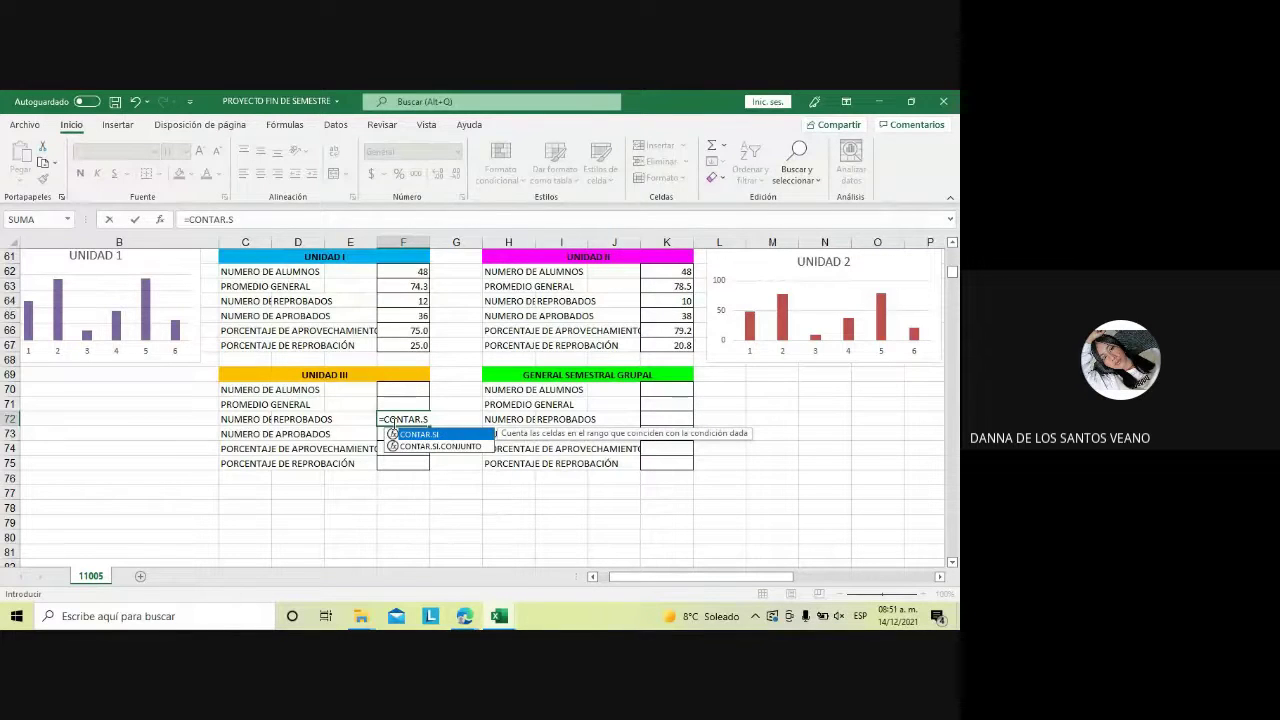
{"action": "type", "text": "I("}
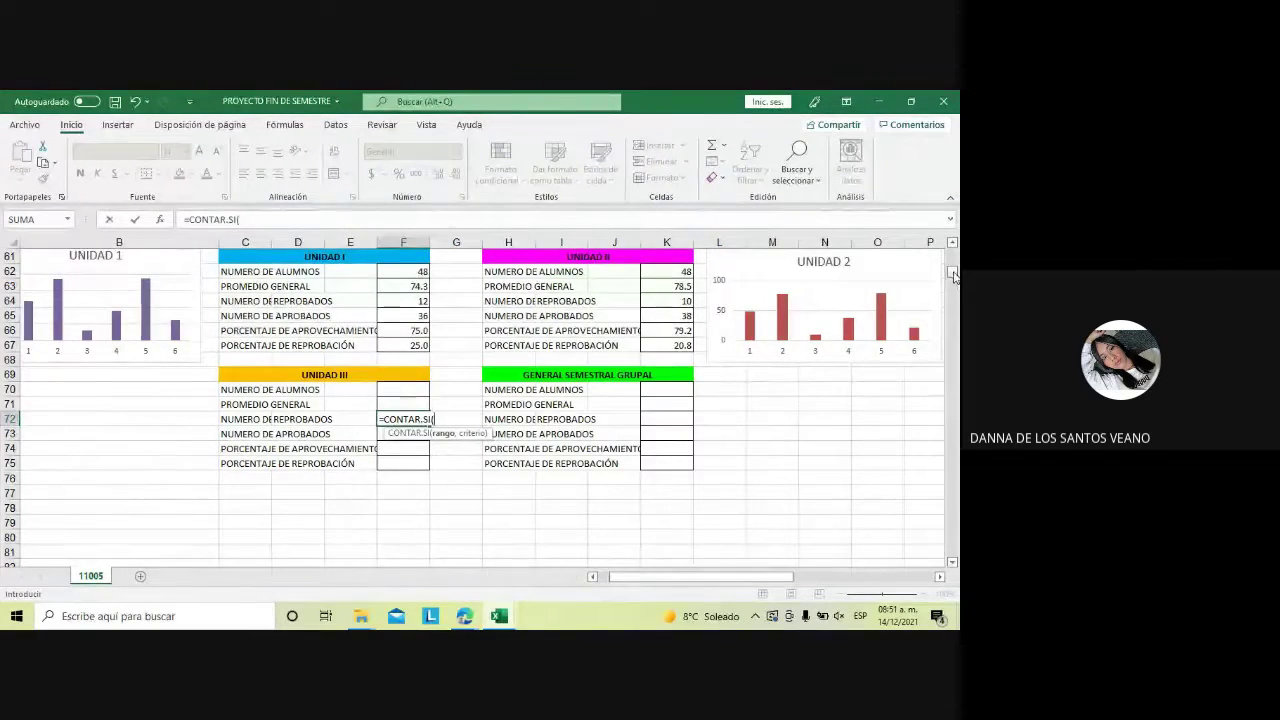
{"action": "left_click_drag", "start_coordinate": [952, 272], "coordinate": [952, 259]}
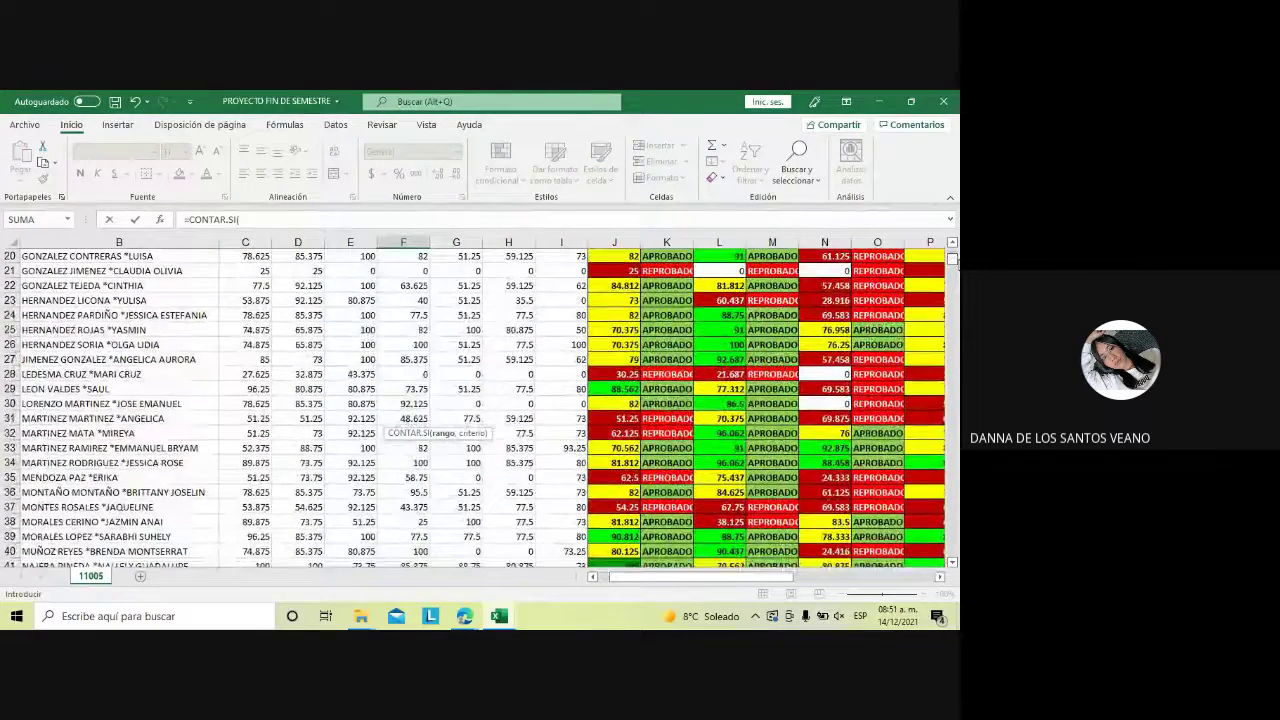
{"action": "scroll", "coordinate": [957, 263], "scroll_direction": "up", "scroll_amount": 4}
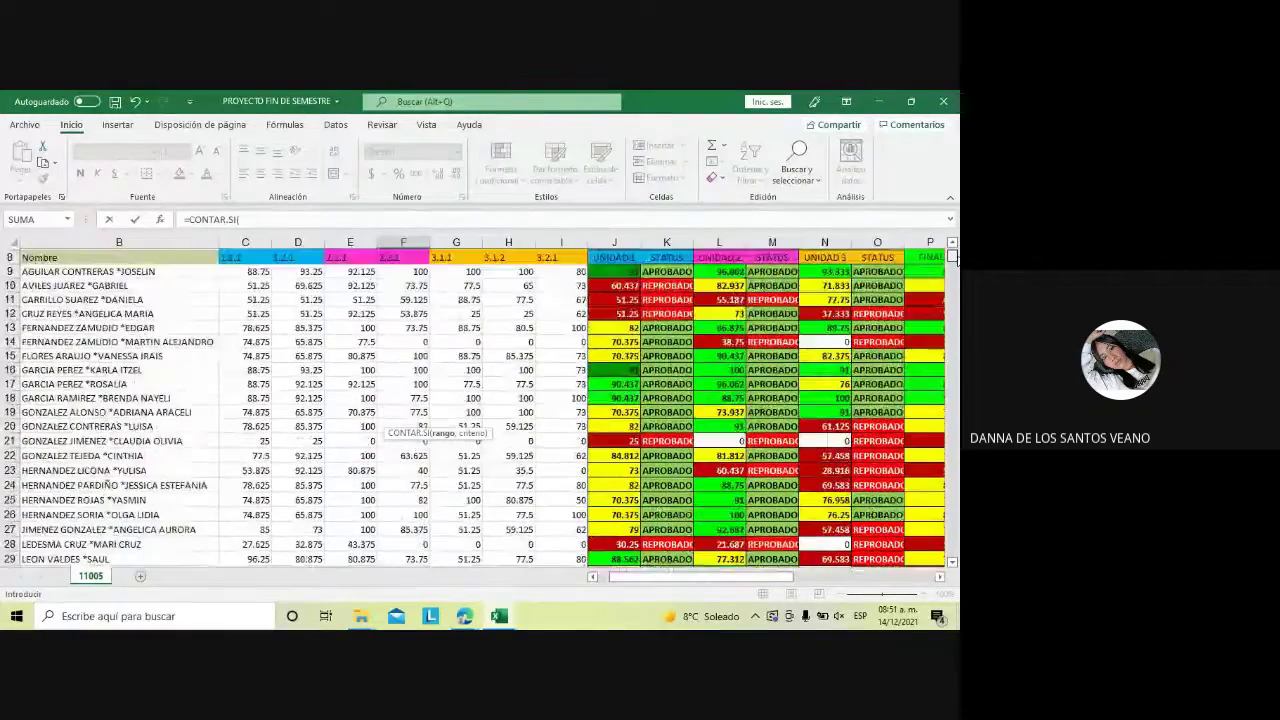
{"action": "scroll", "coordinate": [957, 263], "scroll_direction": "up", "scroll_amount": 2}
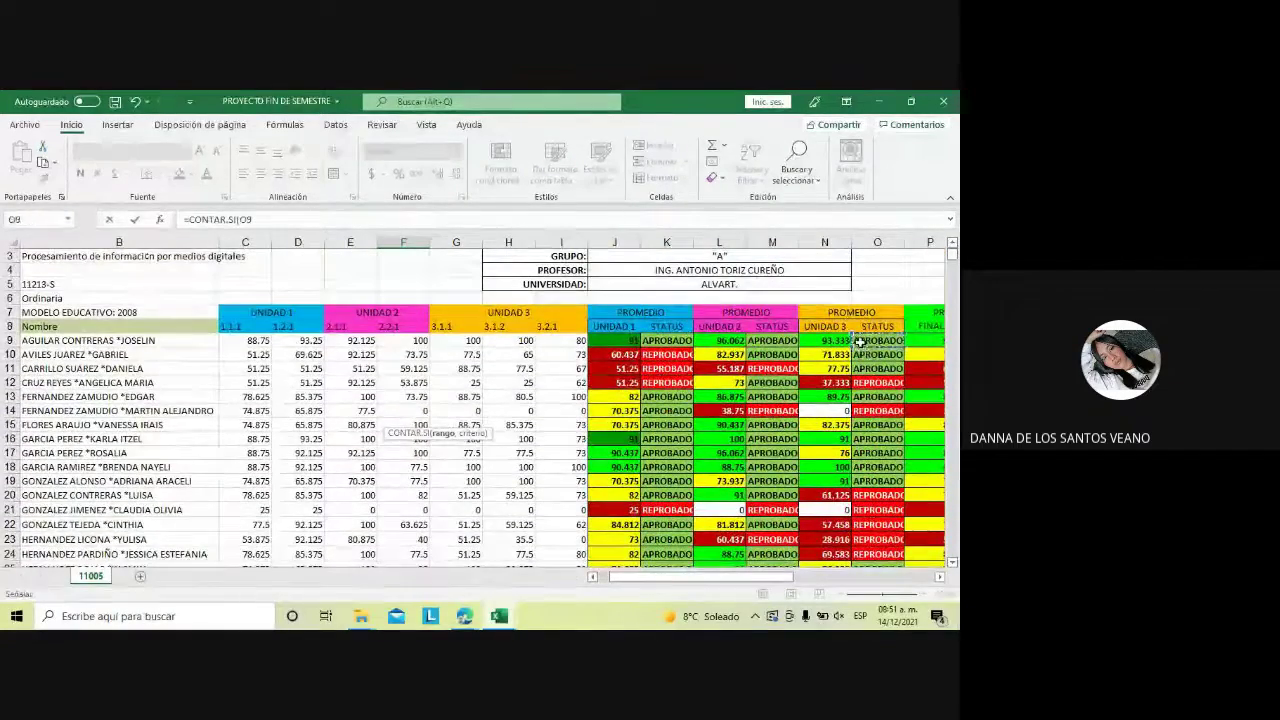
{"action": "left_click_drag", "start_coordinate": [872, 346], "coordinate": [880, 582]}
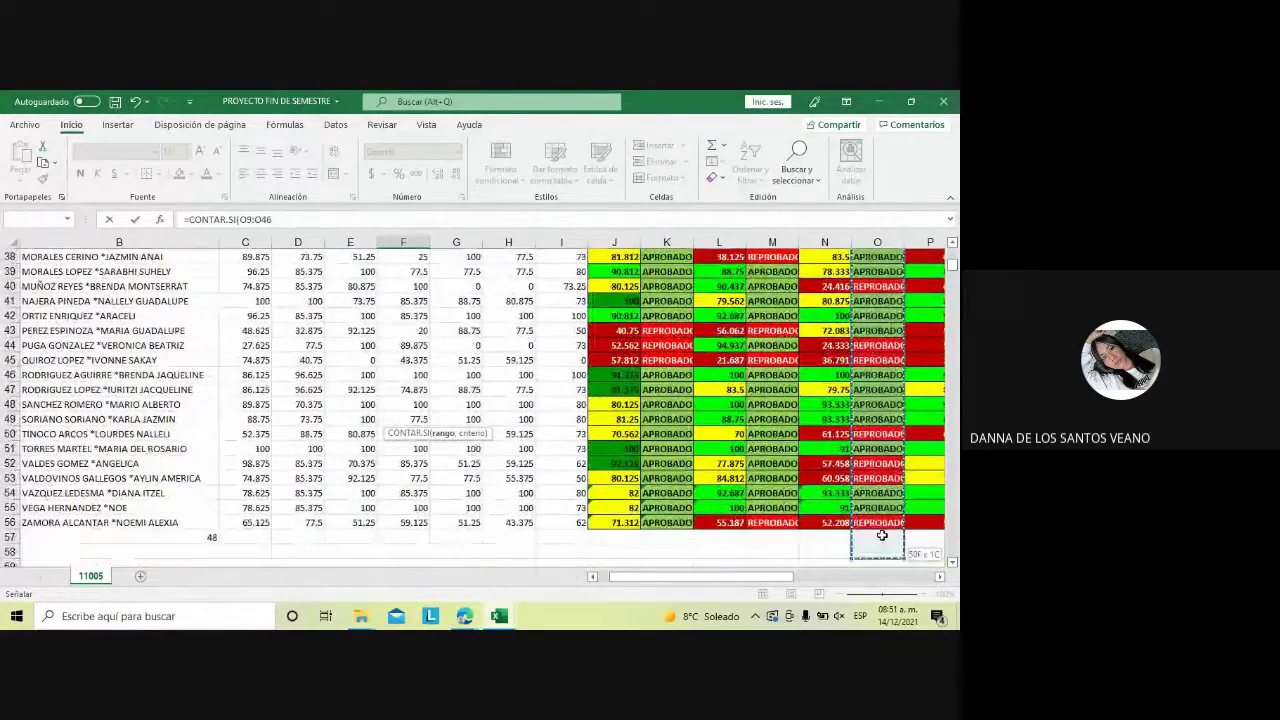
{"action": "left_click_drag", "start_coordinate": [880, 582], "coordinate": [884, 524]}
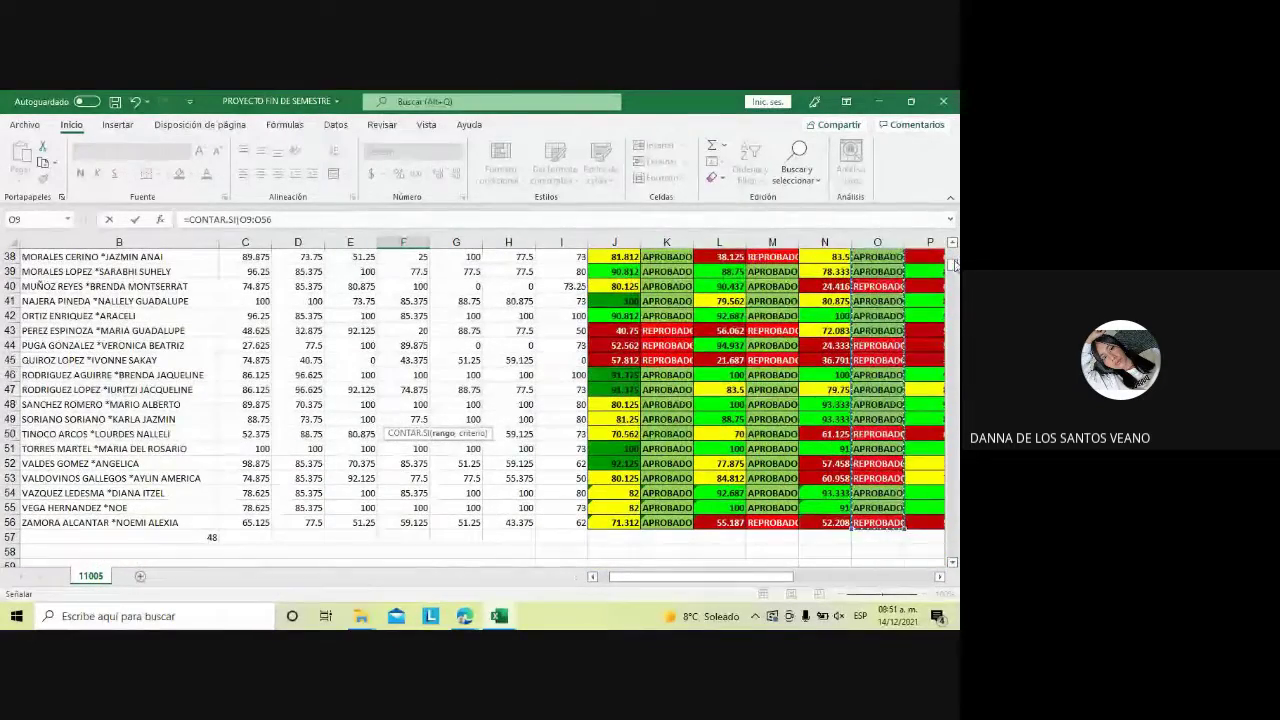
{"action": "scroll", "coordinate": [954, 268], "scroll_direction": "down", "scroll_amount": 3}
{"action": "scroll", "coordinate": [954, 268], "scroll_direction": "down", "scroll_amount": 3}
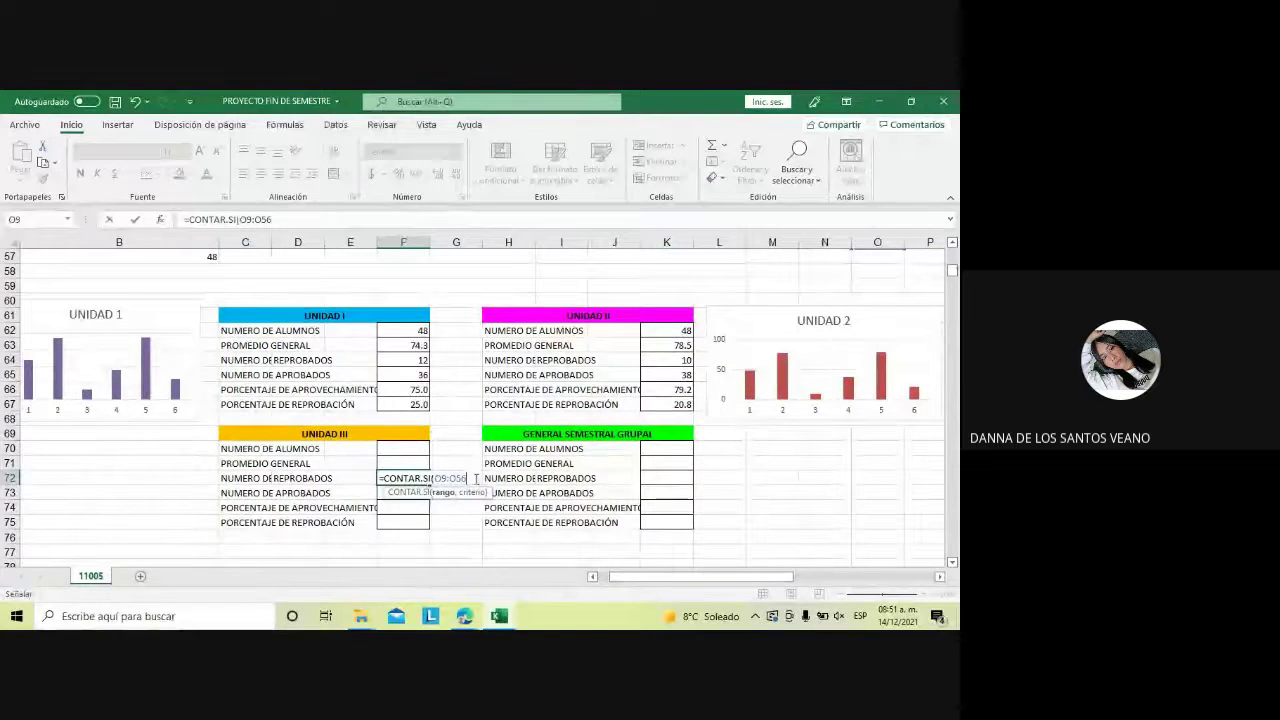
{"action": "type", "text": ","}
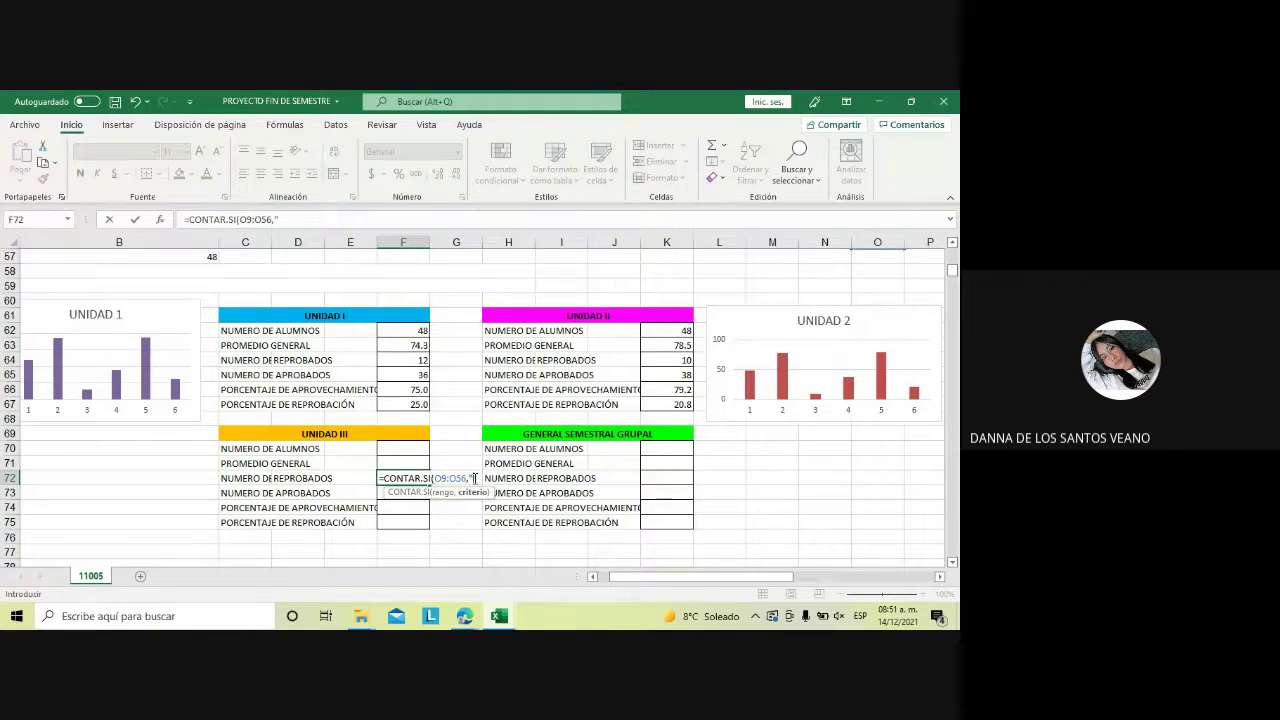
{"action": "type", "text": "RE"}
{"action": "type", "text": "RO"}
{"action": "type", "text": "AD"}
{"action": "type", "text": ")"}
{"action": "key", "text": "Return"}
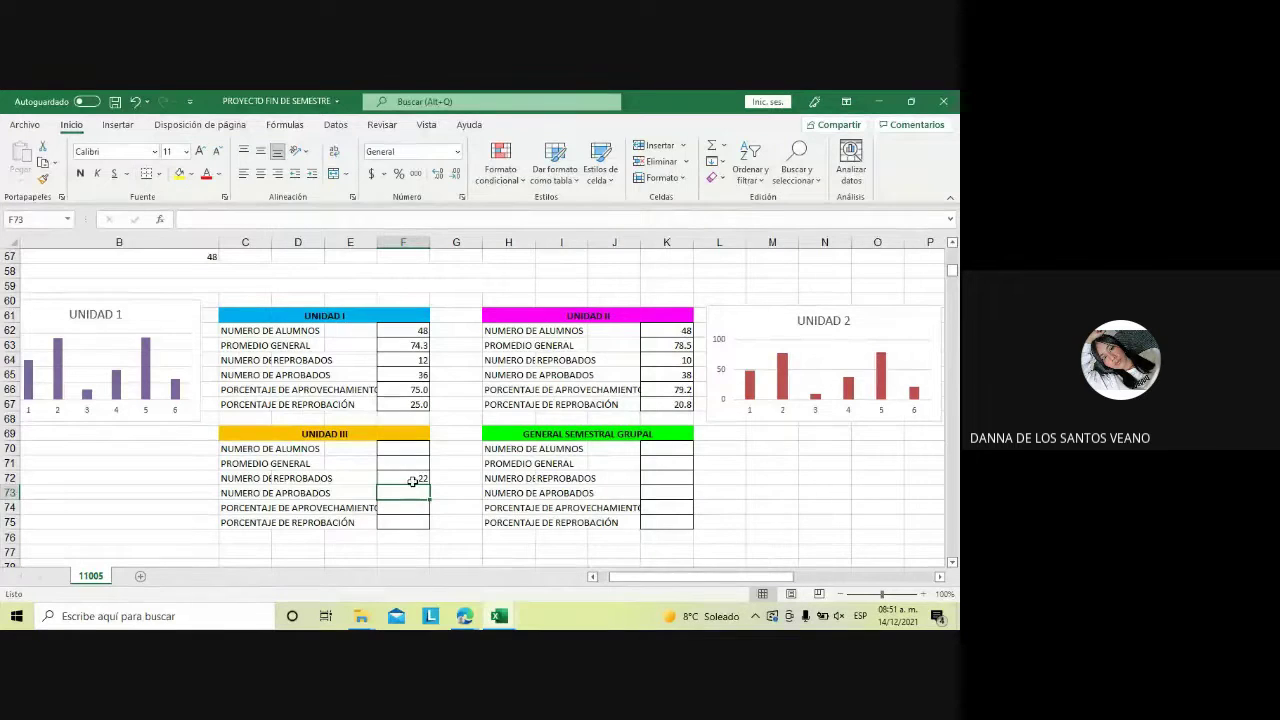
Enter =CONTAR.SI(O9:O56,"APROBADO") in F73, showing 26 passed students
{"action": "type", "text": "="}
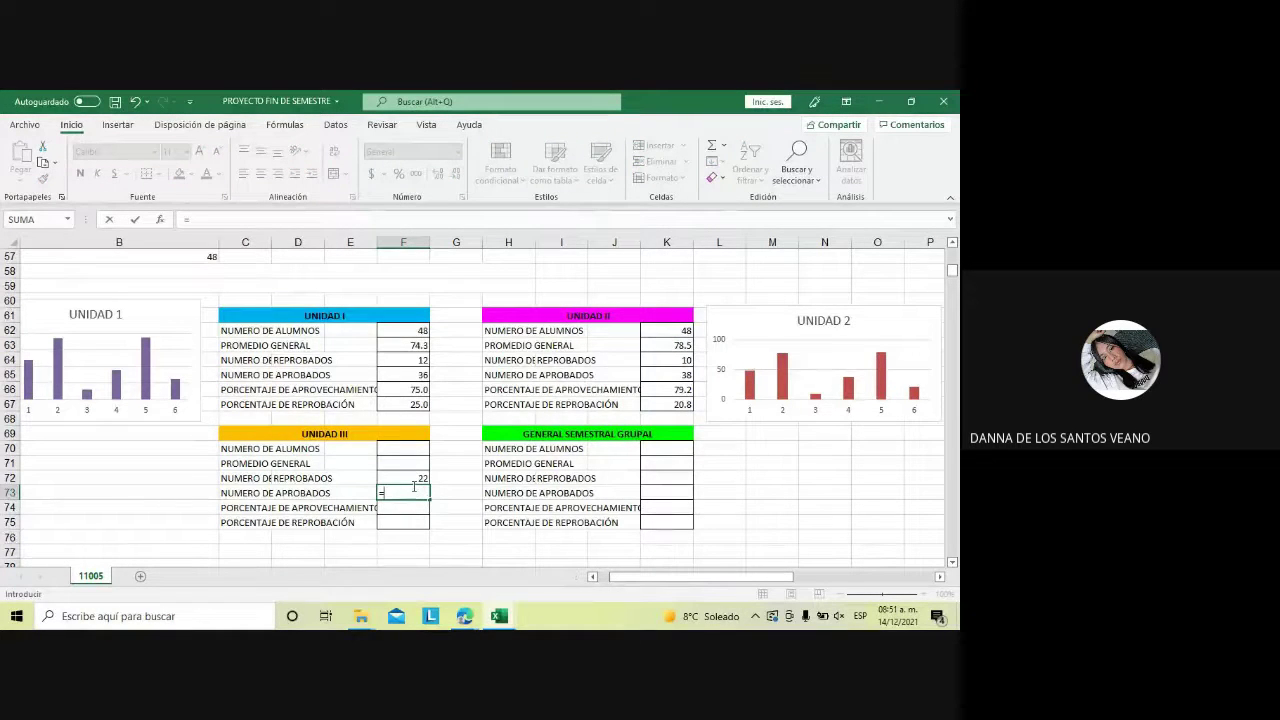
{"action": "type", "text": "CONT"}
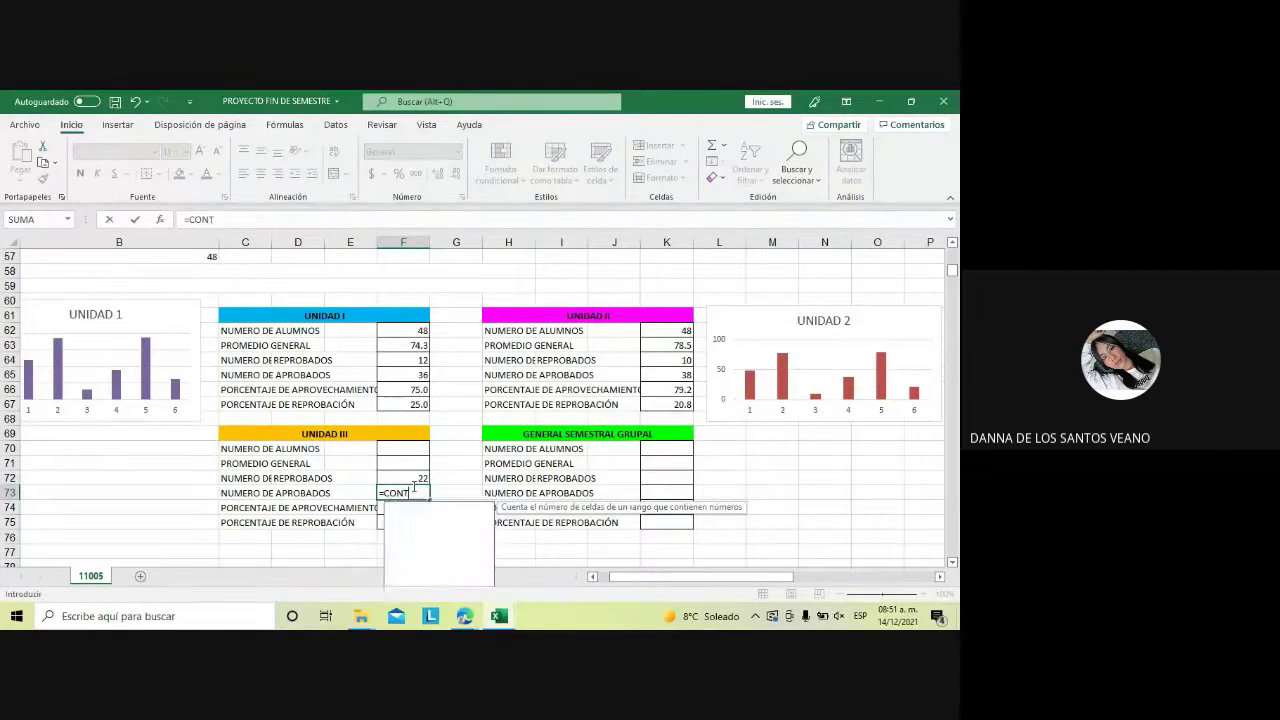
{"action": "type", "text": "AR.SI"}
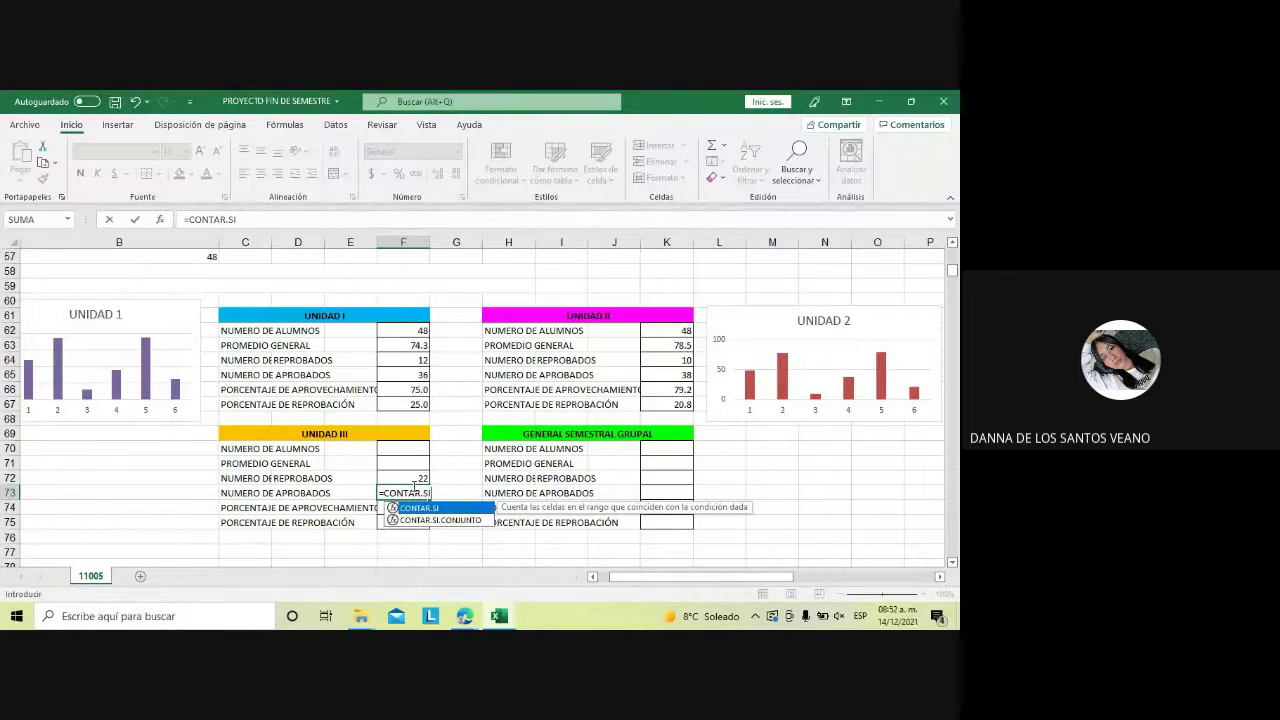
{"action": "type", "text": "("}
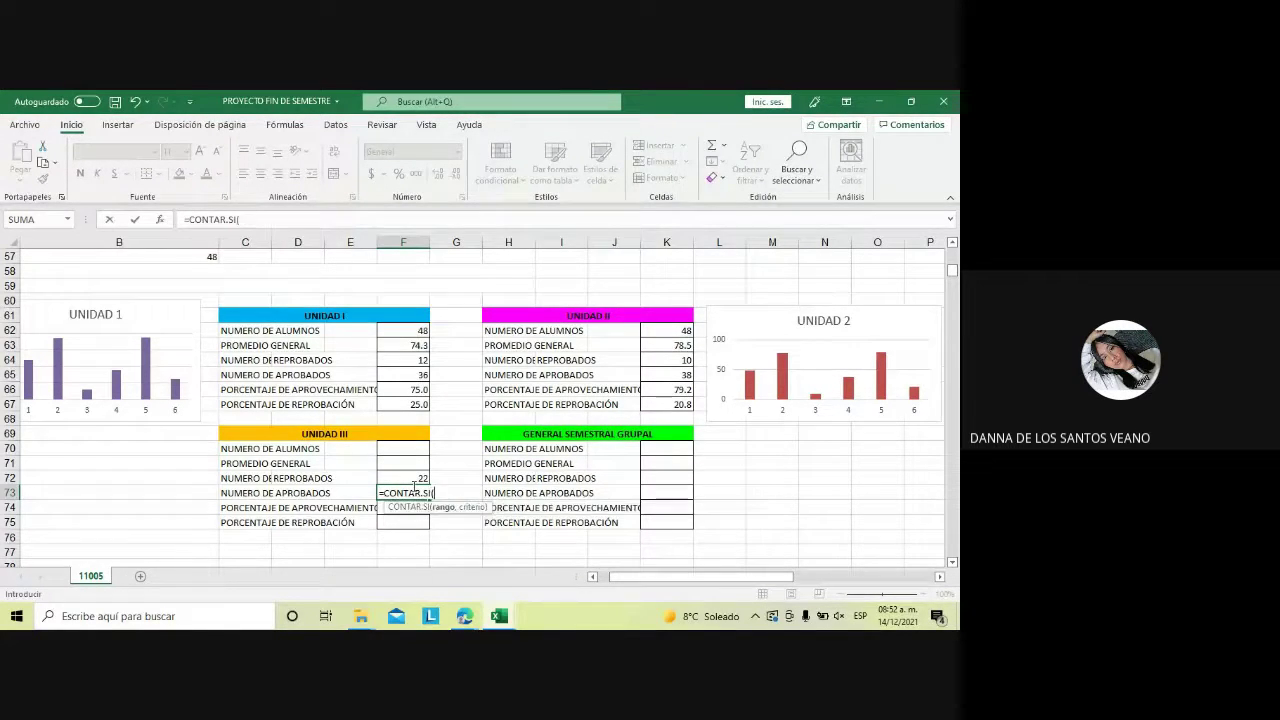
{"action": "type", "text": "O9:"}
{"action": "type", "text": "O"}
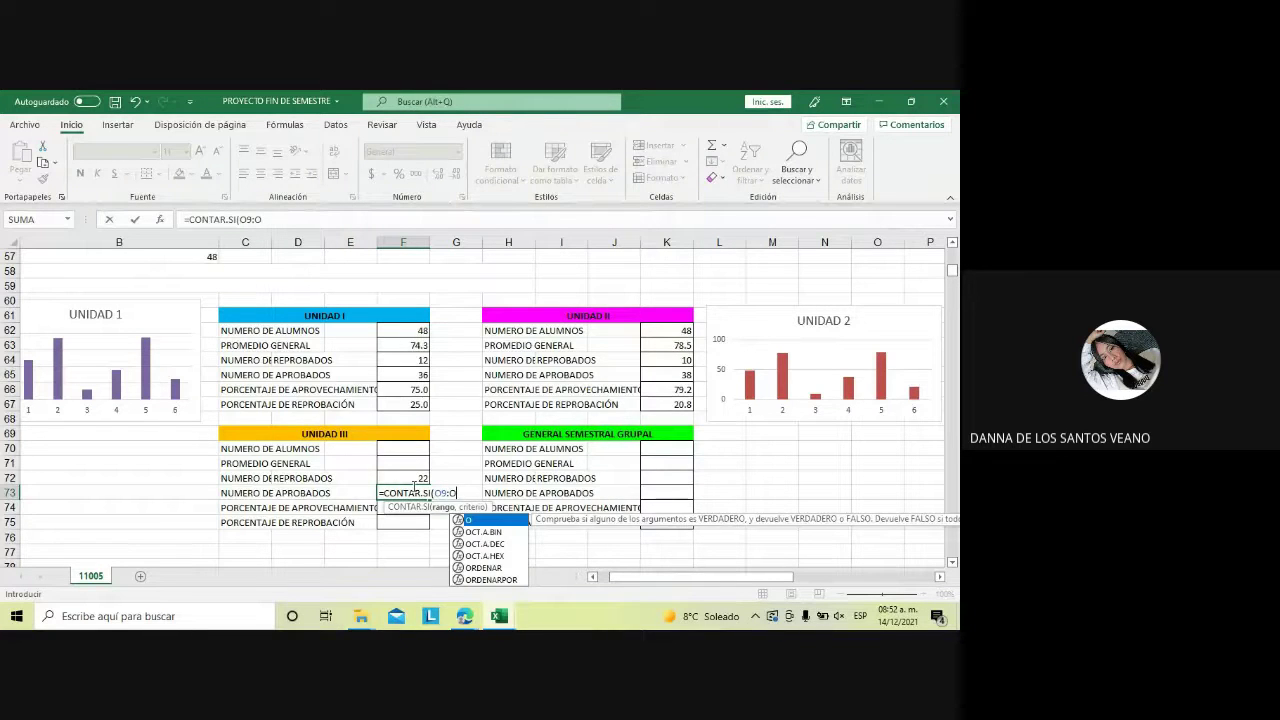
{"action": "type", "text": "56"}
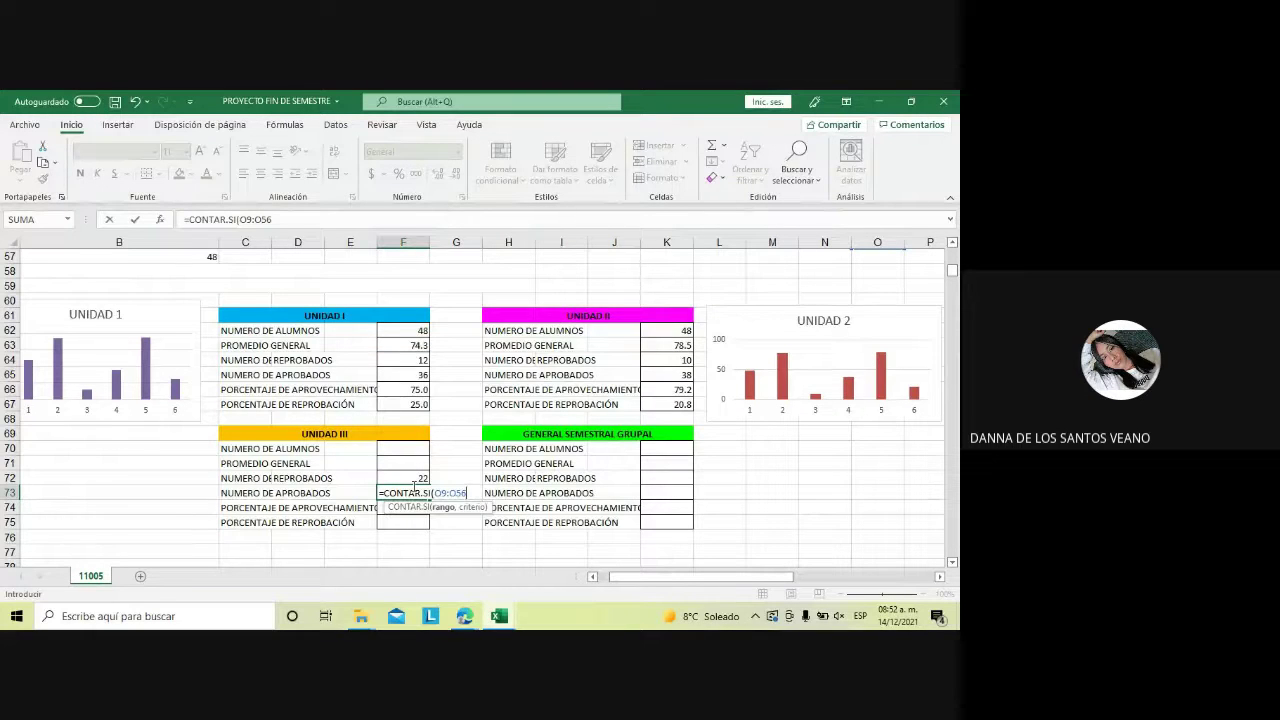
{"action": "type", "text": ",\"AP"}
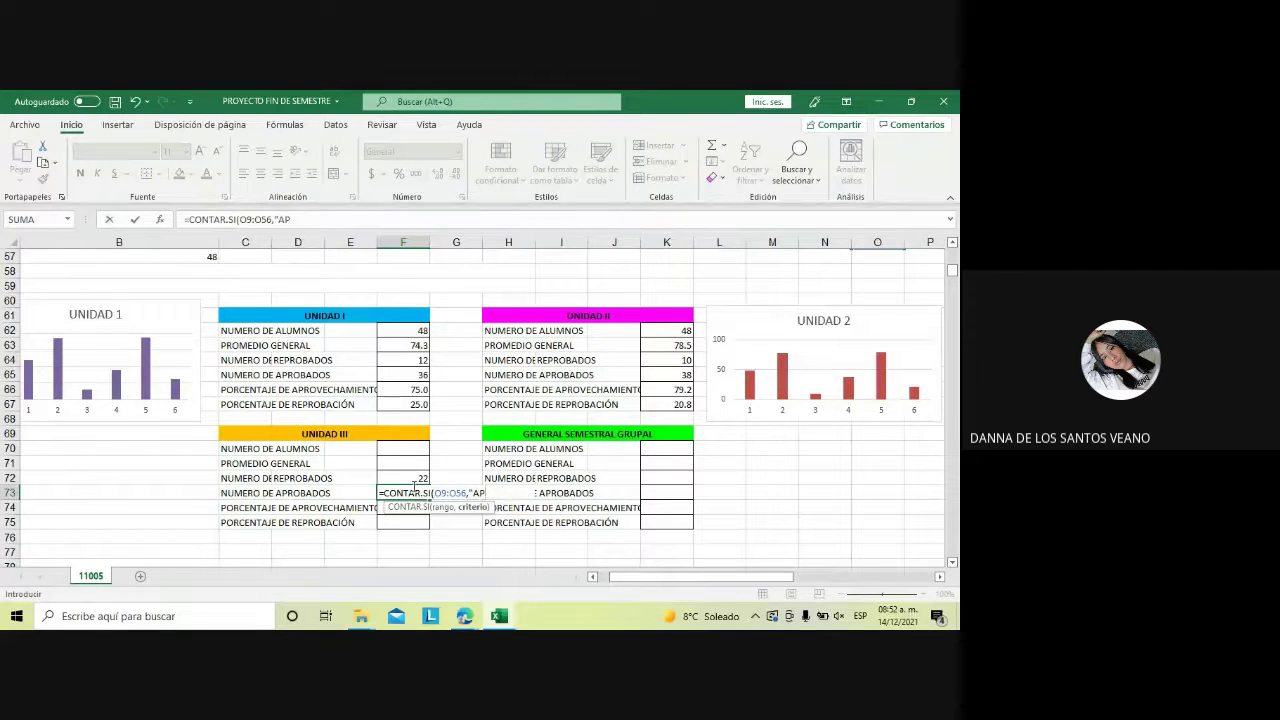
{"action": "type", "text": "ROBADO\""}
{"action": "type", "text": ")"}
{"action": "key", "text": "Return"}
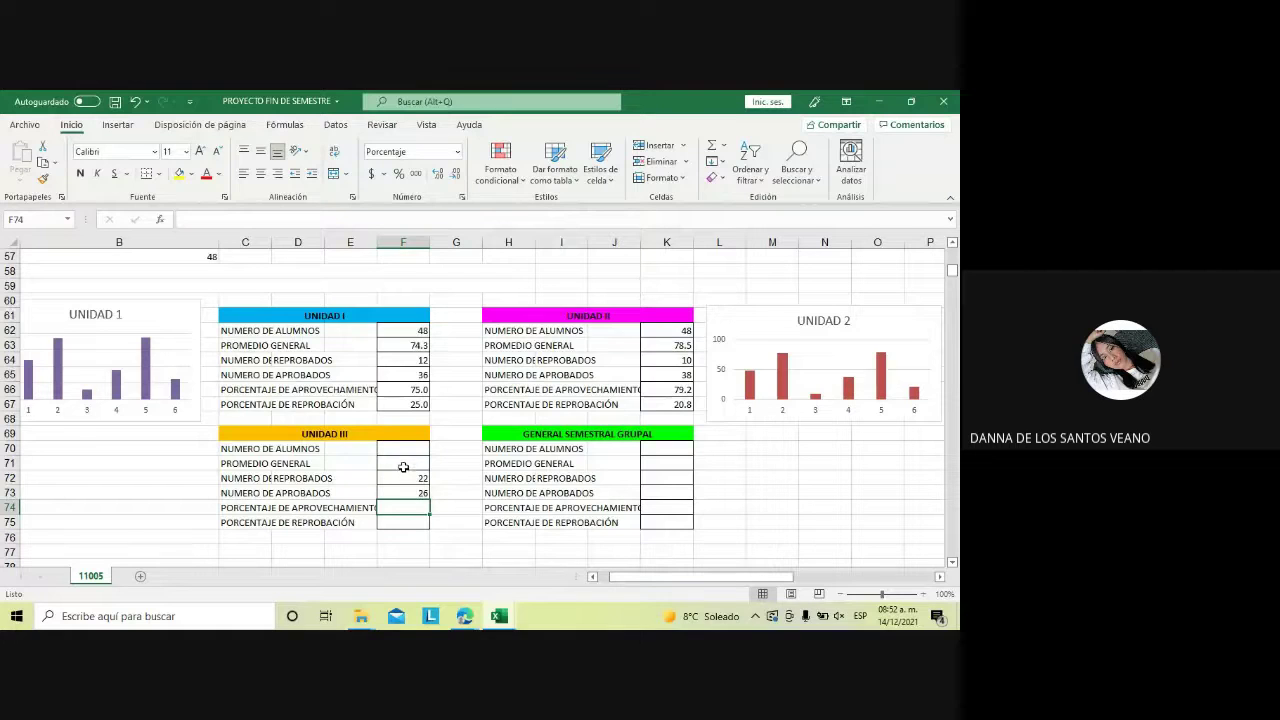
Enter =PROMEDIO(N9:N56) in F71, giving UNIDAD III a 65.9 general average
{"action": "left_click", "coordinate": [403, 467]}
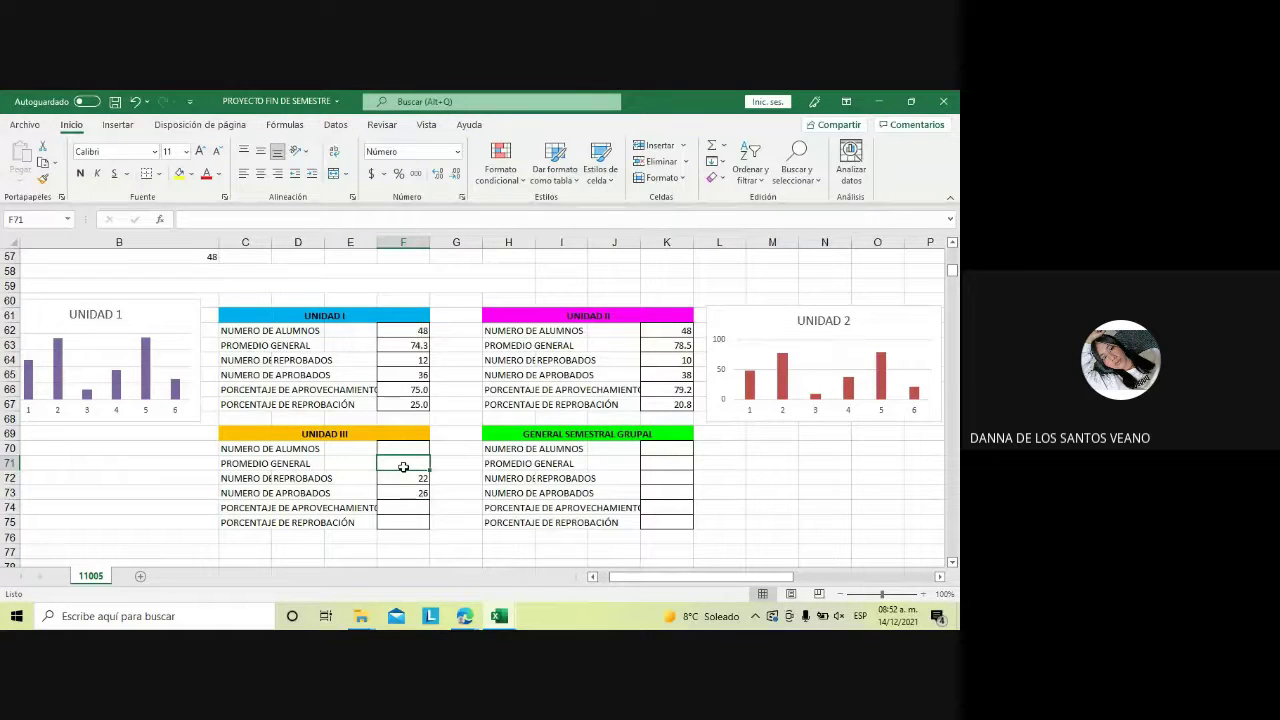
{"action": "type", "text": "=P"}
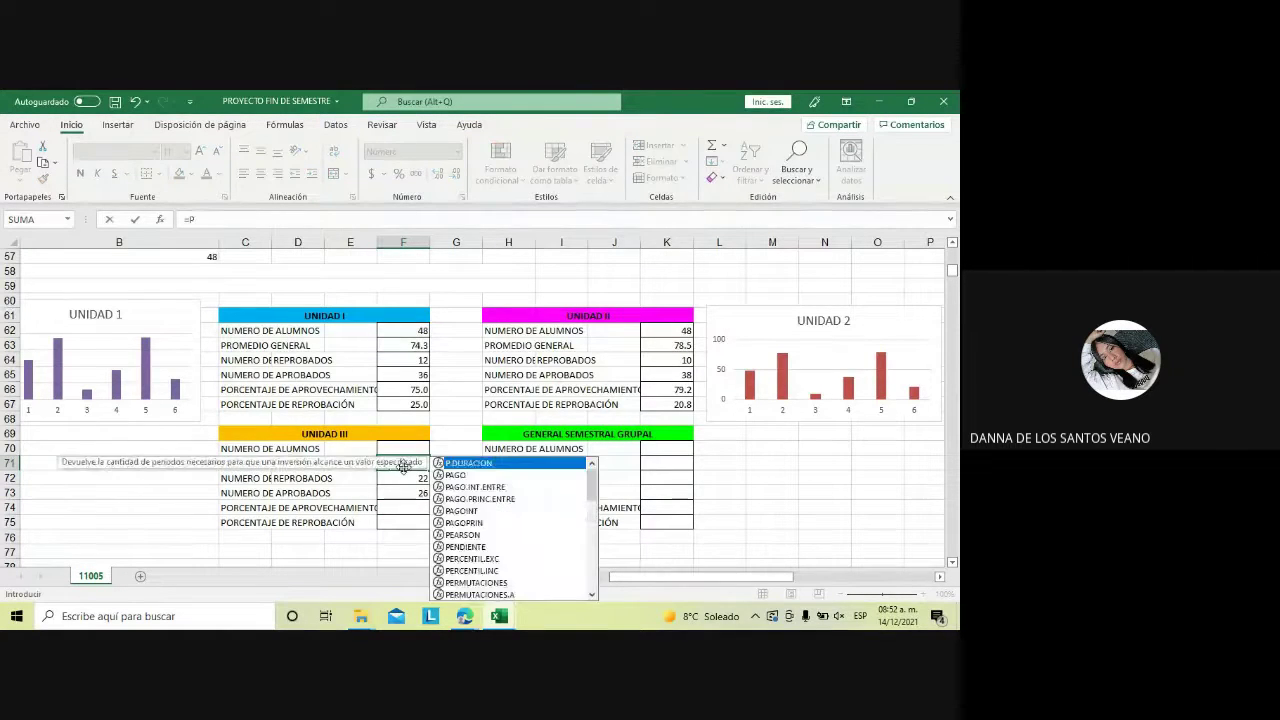
{"action": "type", "text": "ROMED"}
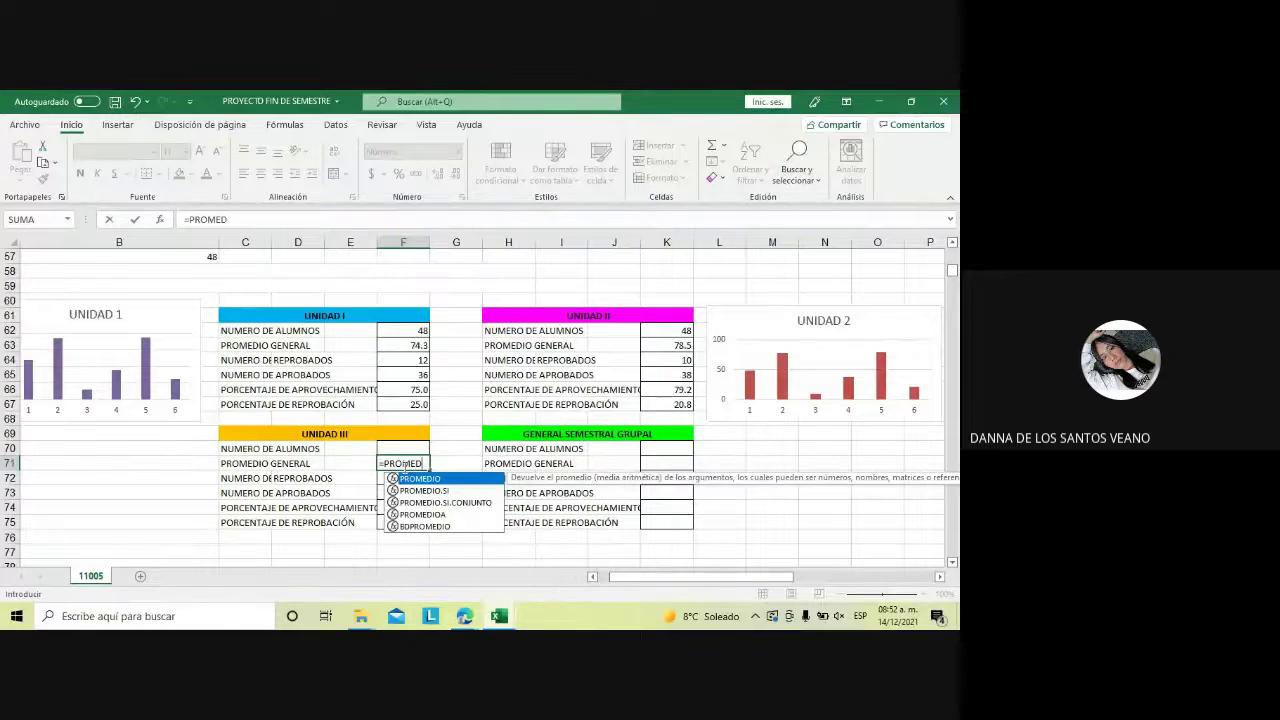
{"action": "type", "text": "IO"}
{"action": "type", "text": "("}
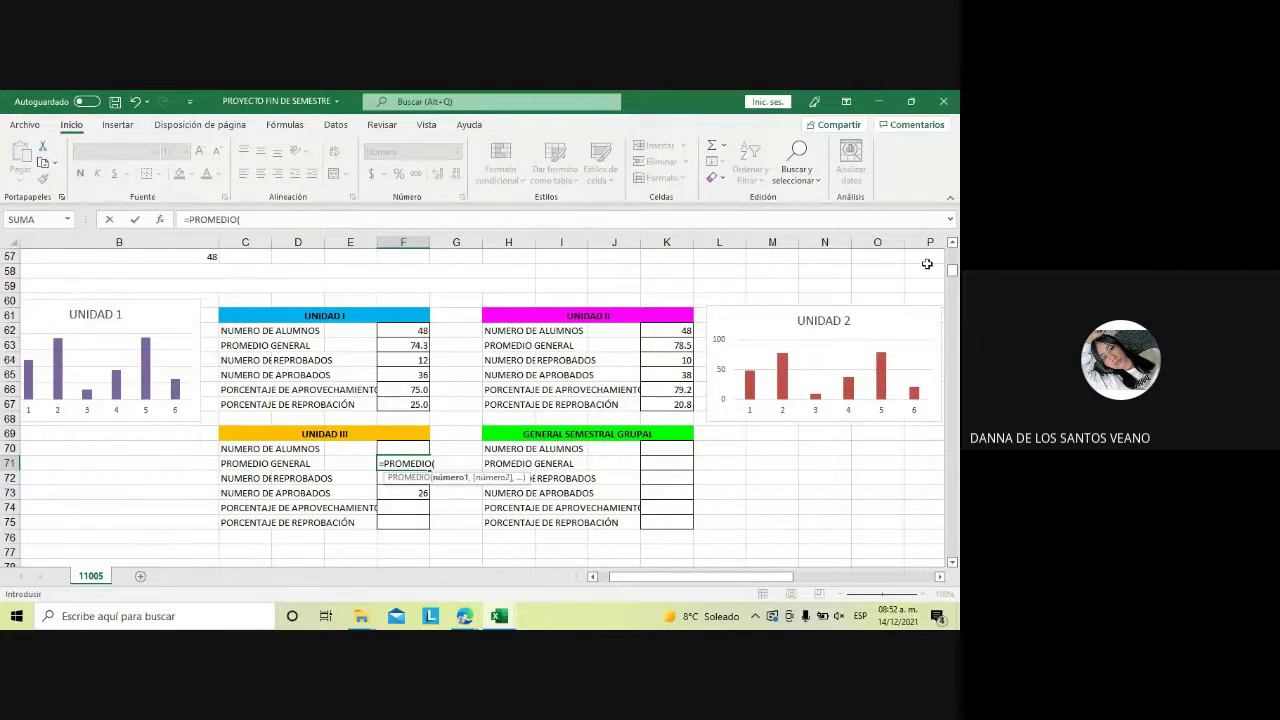
{"action": "left_click_drag", "start_coordinate": [952, 272], "coordinate": [953, 256]}
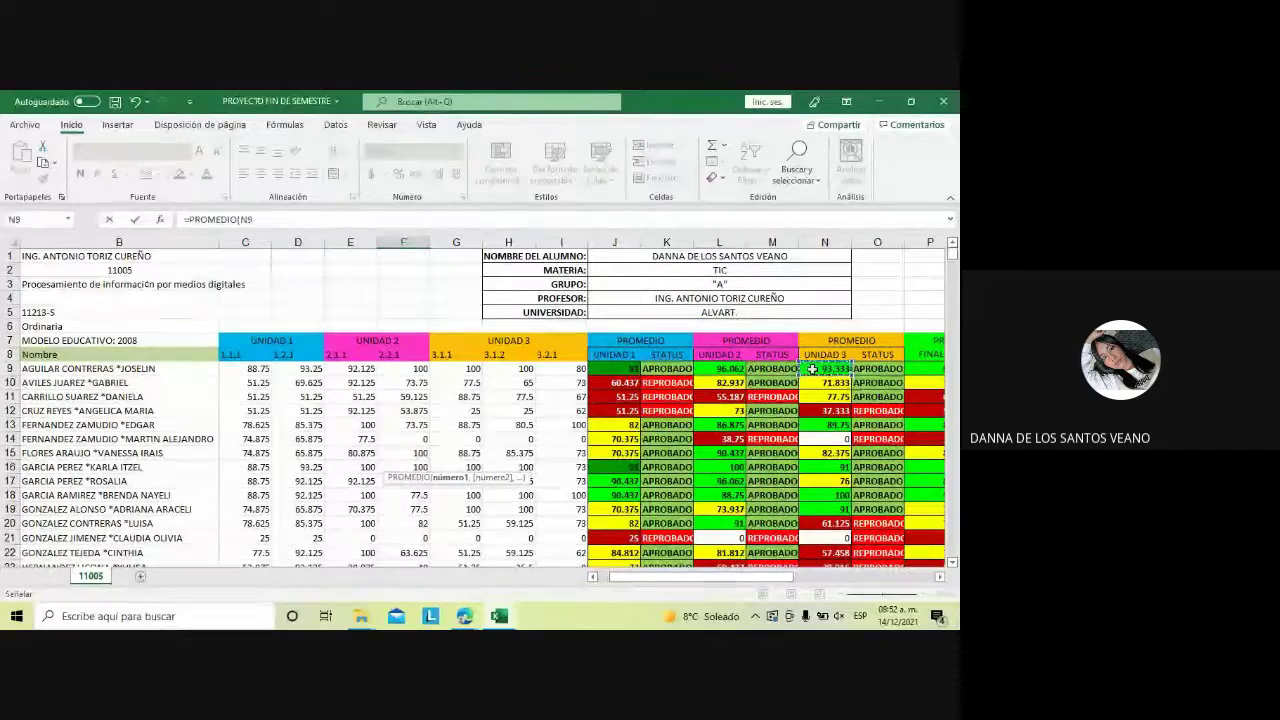
{"action": "mouse_move", "coordinate": [812, 368]}
{"action": "left_mouse_down"}
{"action": "mouse_move", "coordinate": [860, 468]}
{"action": "mouse_move", "coordinate": [836, 588]}
{"action": "left_mouse_up"}
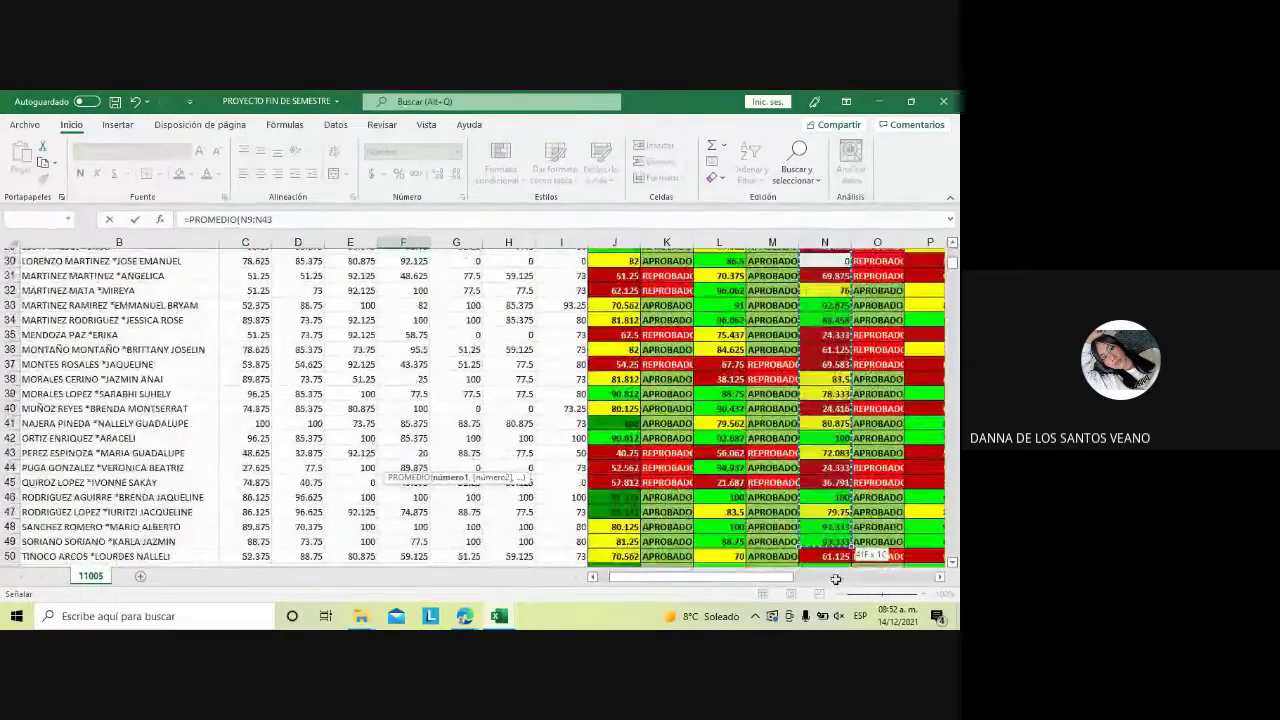
{"action": "left_click_drag", "start_coordinate": [836, 588], "coordinate": [836, 523]}
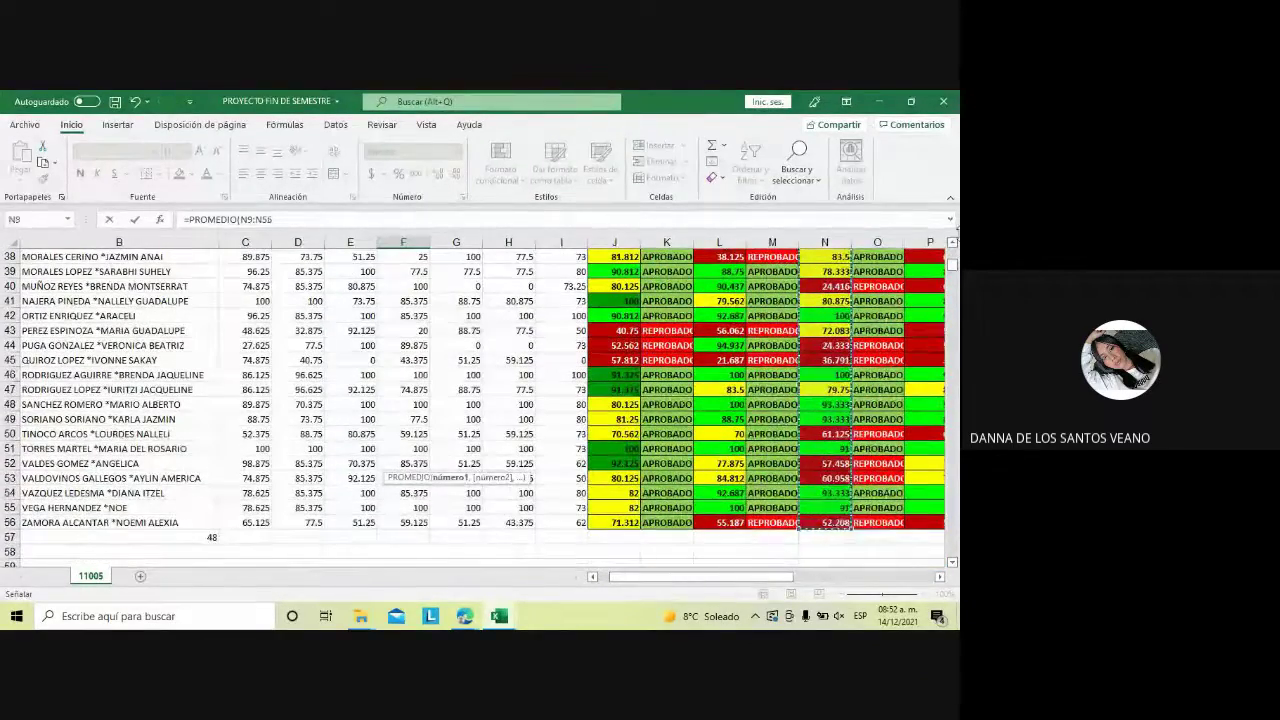
{"action": "left_click_drag", "start_coordinate": [952, 265], "coordinate": [952, 273]}
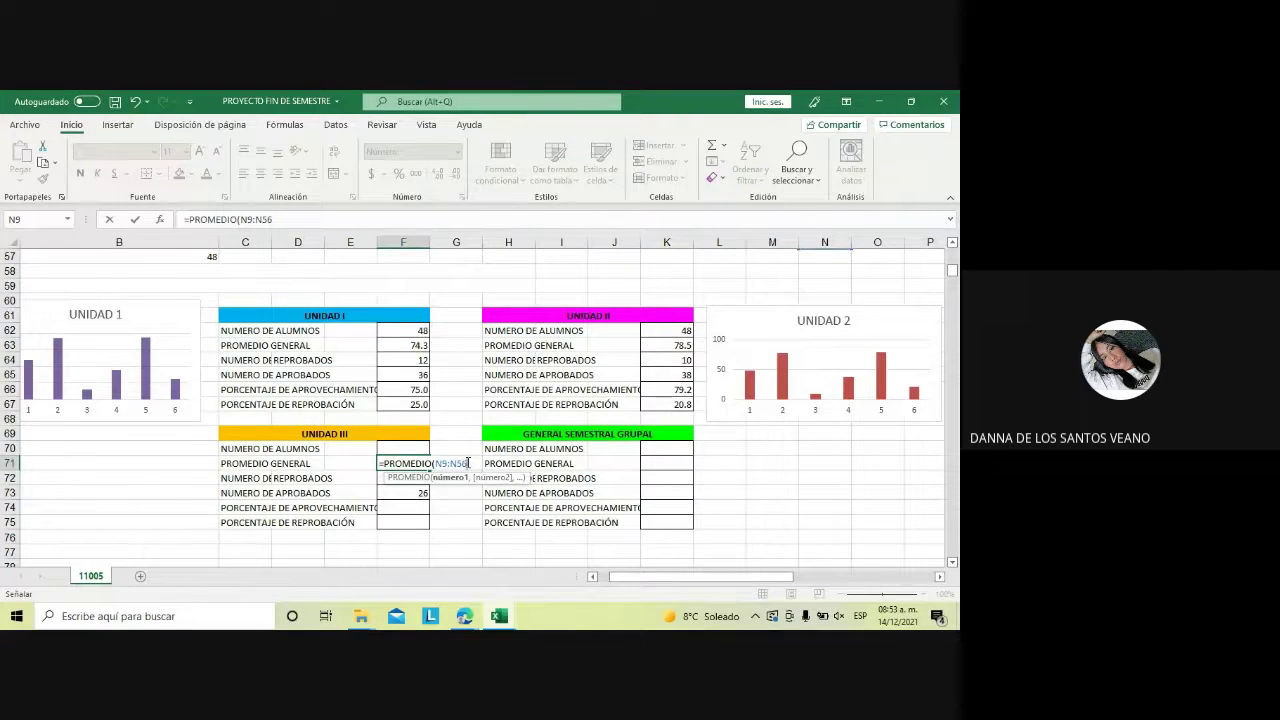
{"action": "key", "text": "Return"}
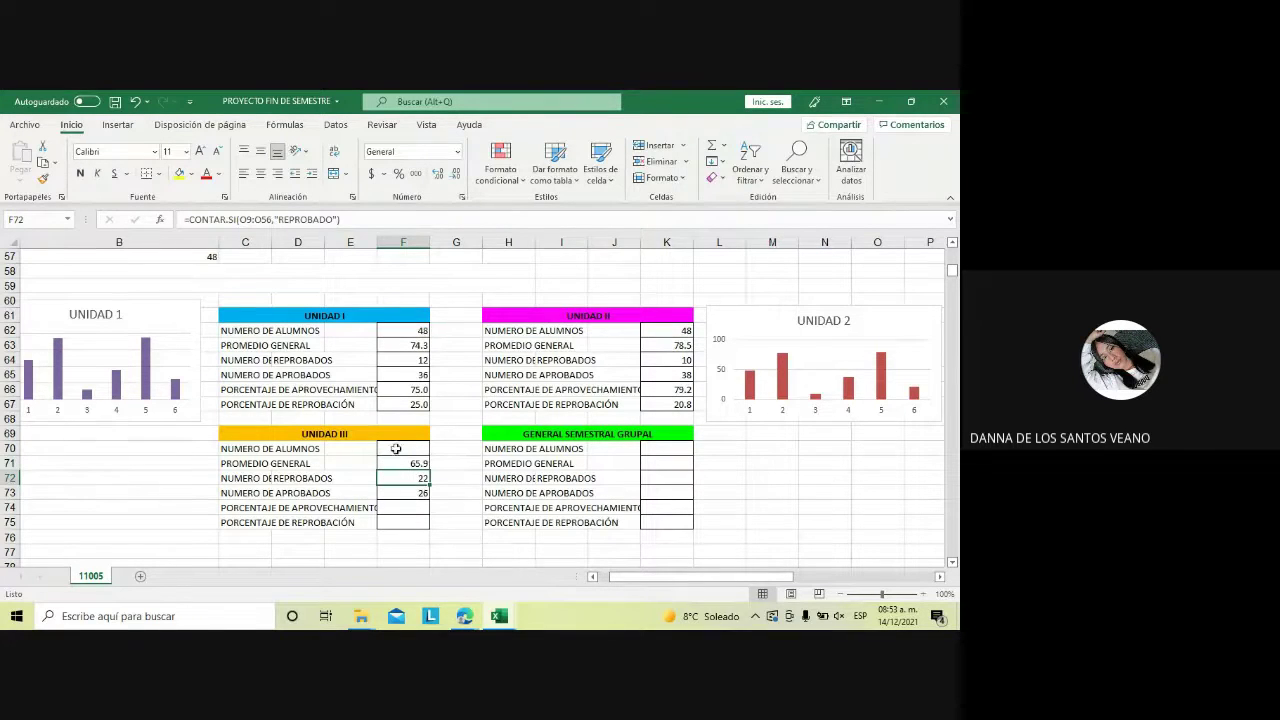
Enter =SUMA(F72:F73) in F70 so UNIDAD III's student count reads 48
{"action": "left_click", "coordinate": [397, 448]}
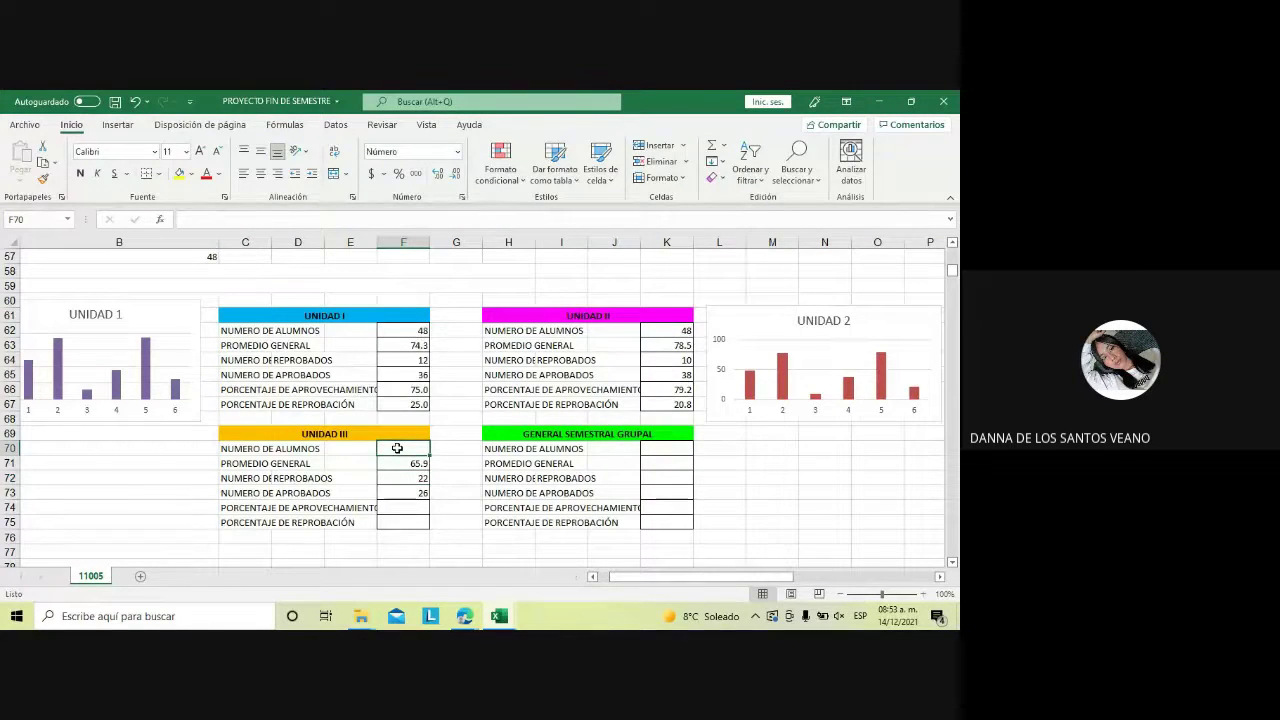
{"action": "type", "text": "=SUM"}
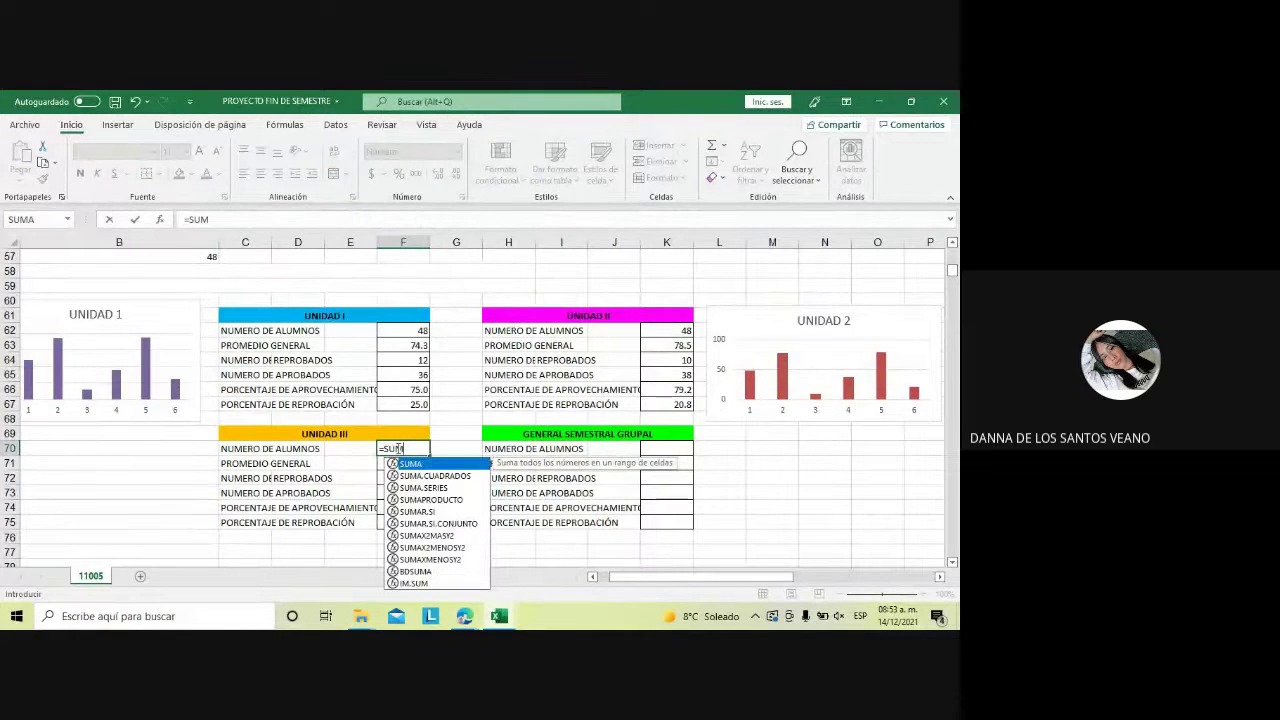
{"action": "type", "text": "A("}
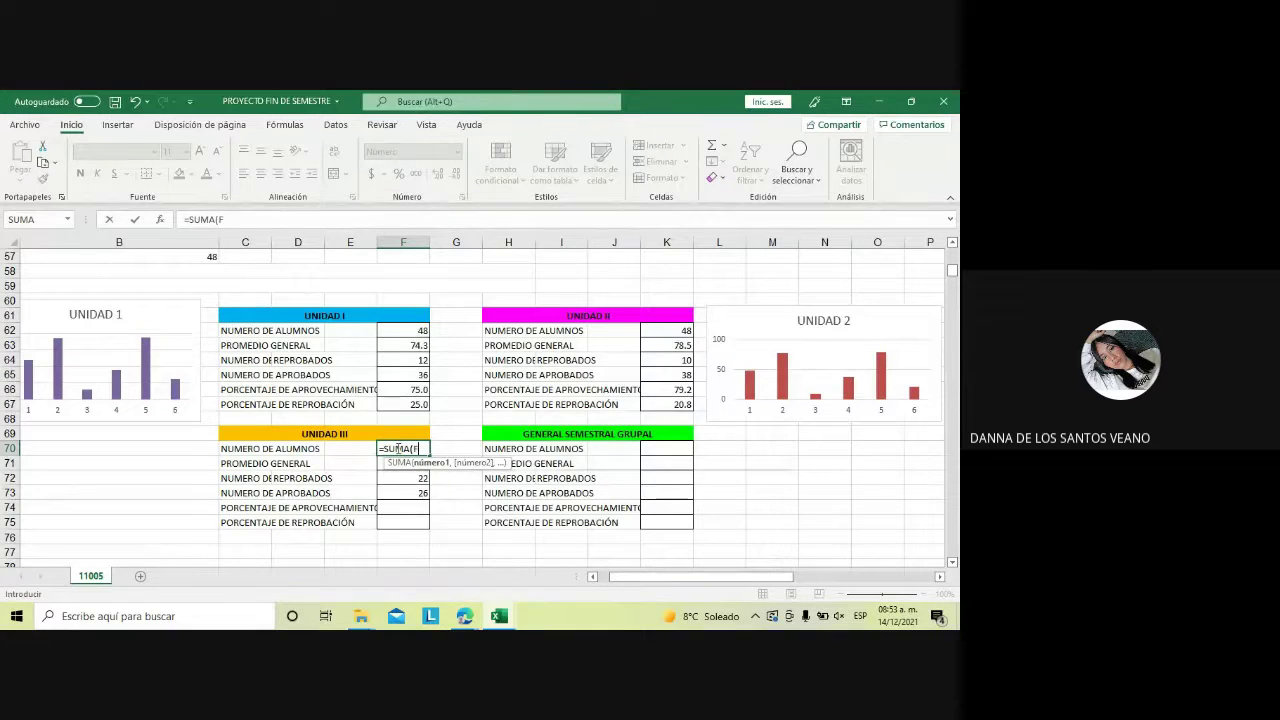
{"action": "type", "text": "F"}
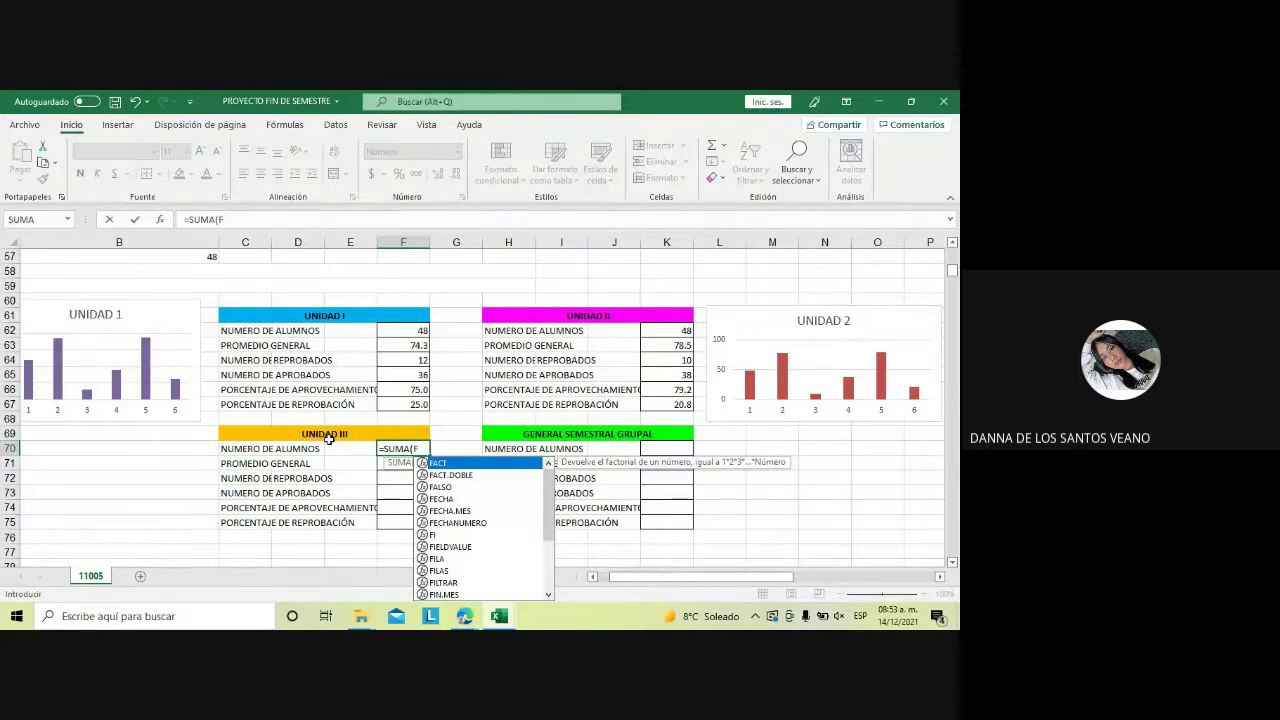
{"action": "type", "text": "7"}
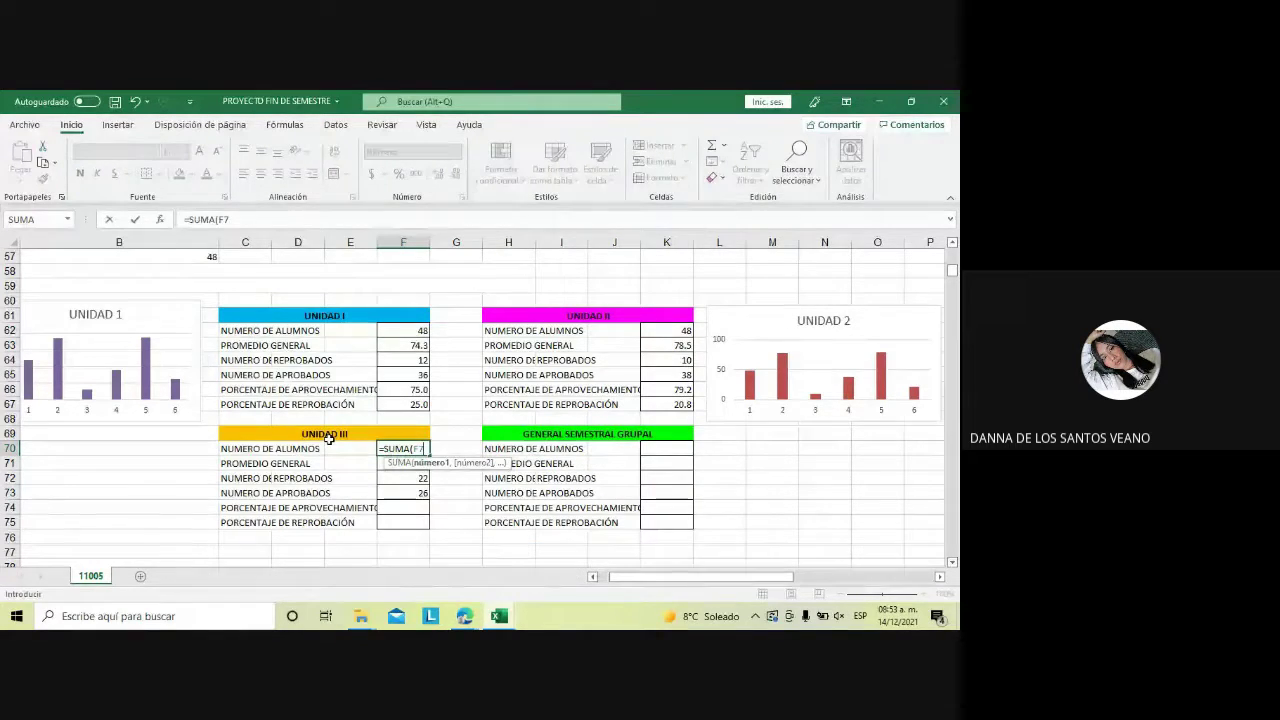
{"action": "type", "text": "2:"}
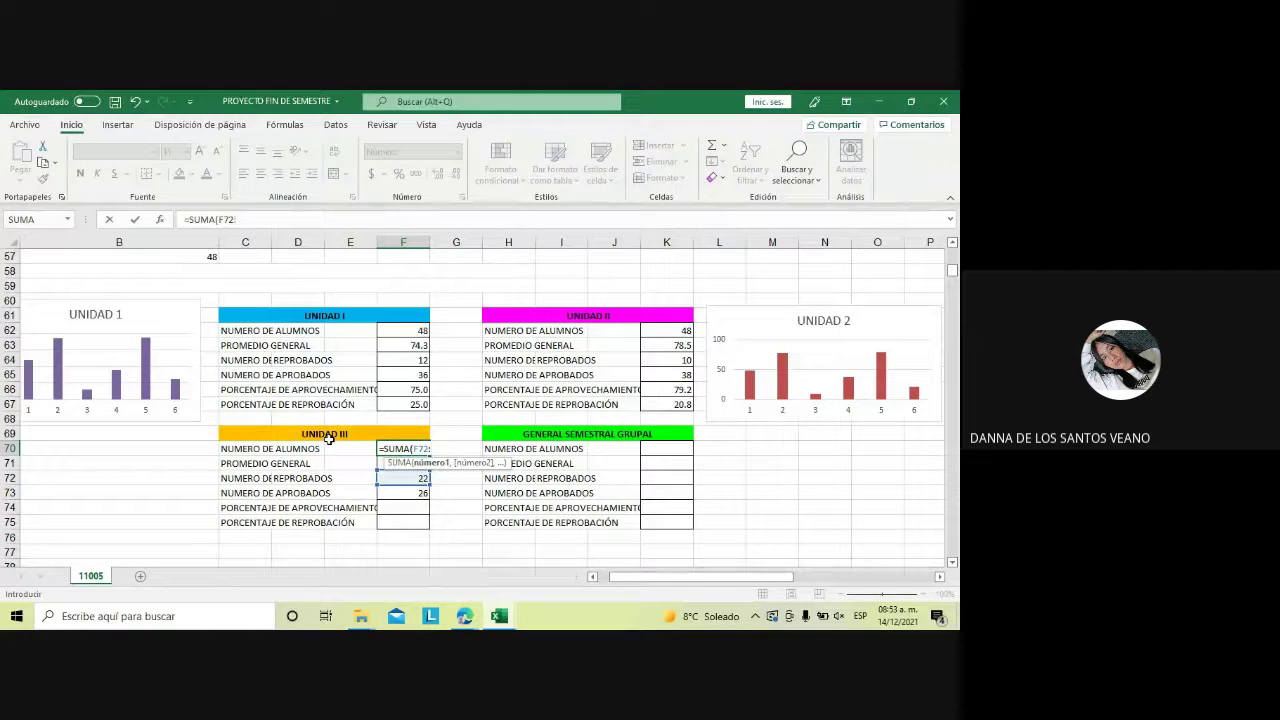
{"action": "type", "text": "F7"}
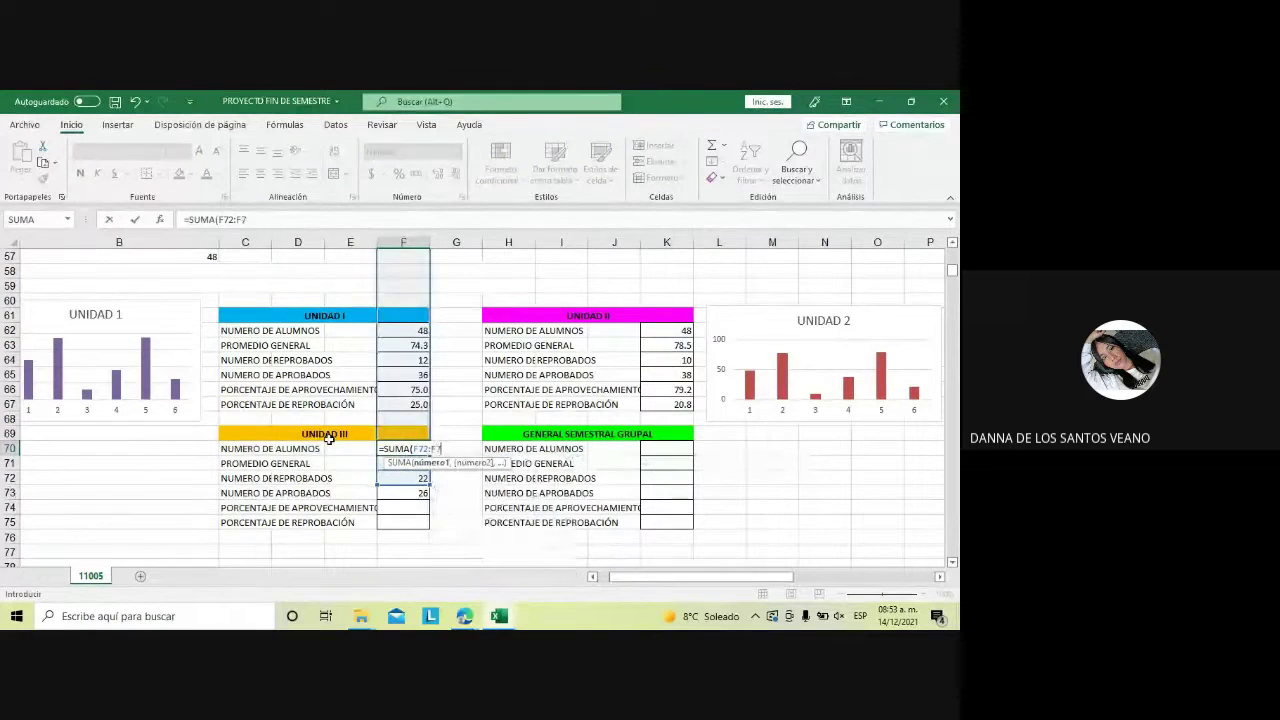
{"action": "type", "text": "3)"}
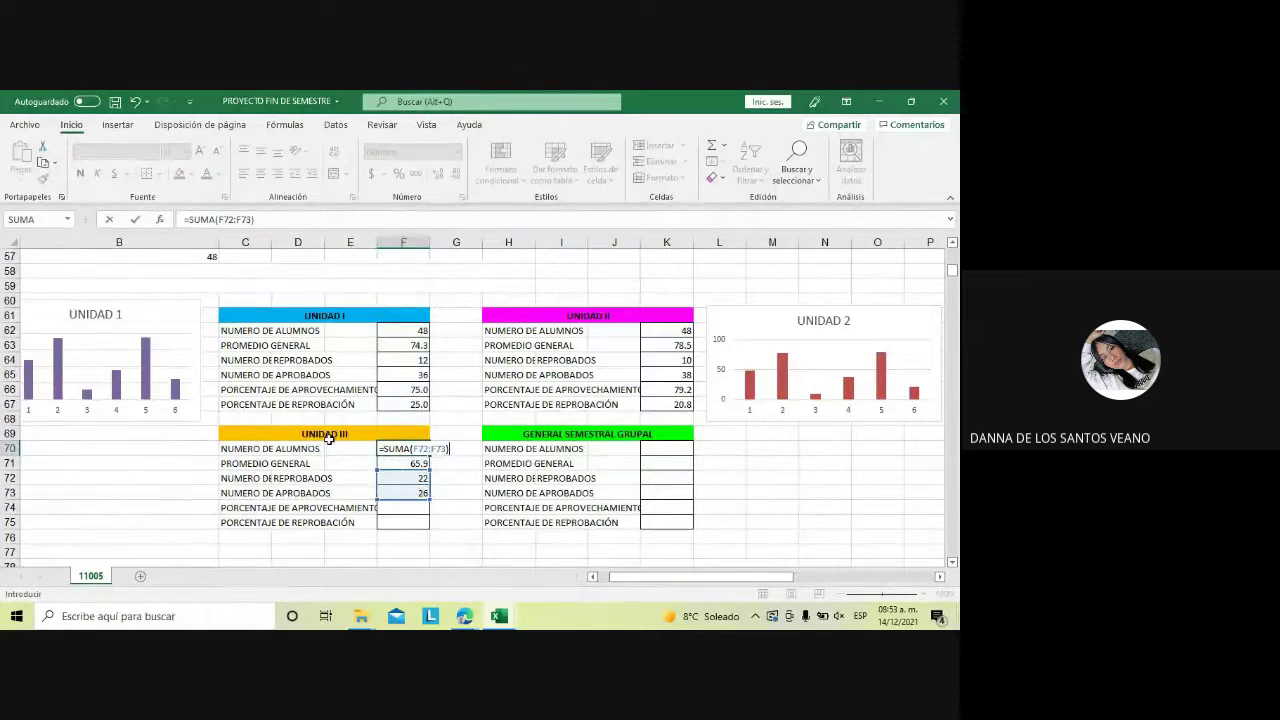
{"action": "key", "text": "Return"}
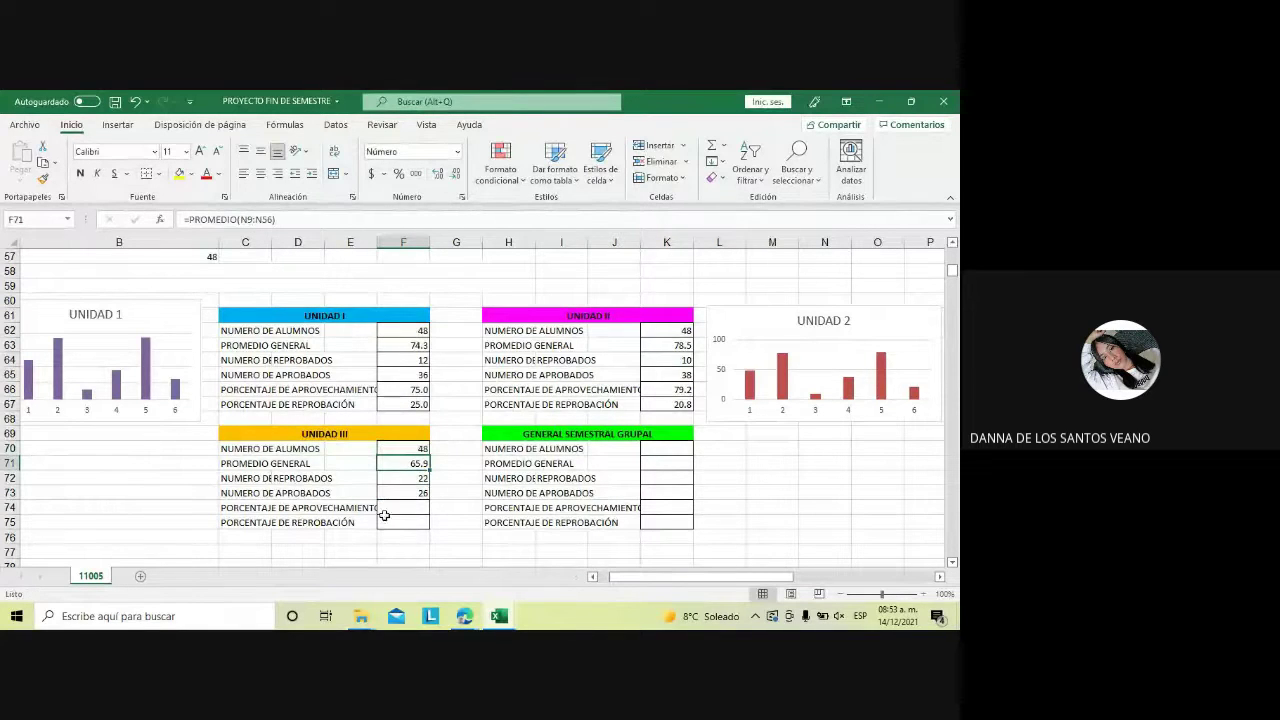
Format F74 as Número with 1 decimal, then begin its formula with '='
{"action": "left_click", "coordinate": [392, 508]}
{"action": "right_click", "coordinate": [392, 508]}
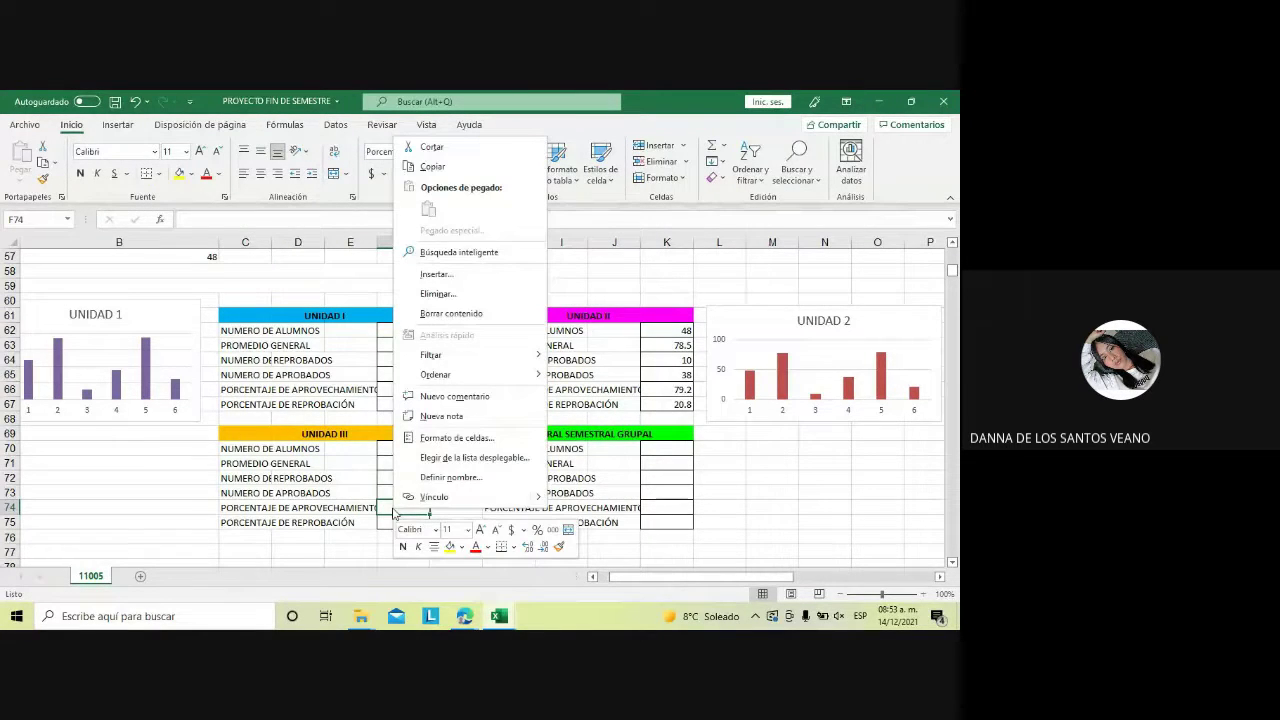
{"action": "left_click", "coordinate": [499, 438]}
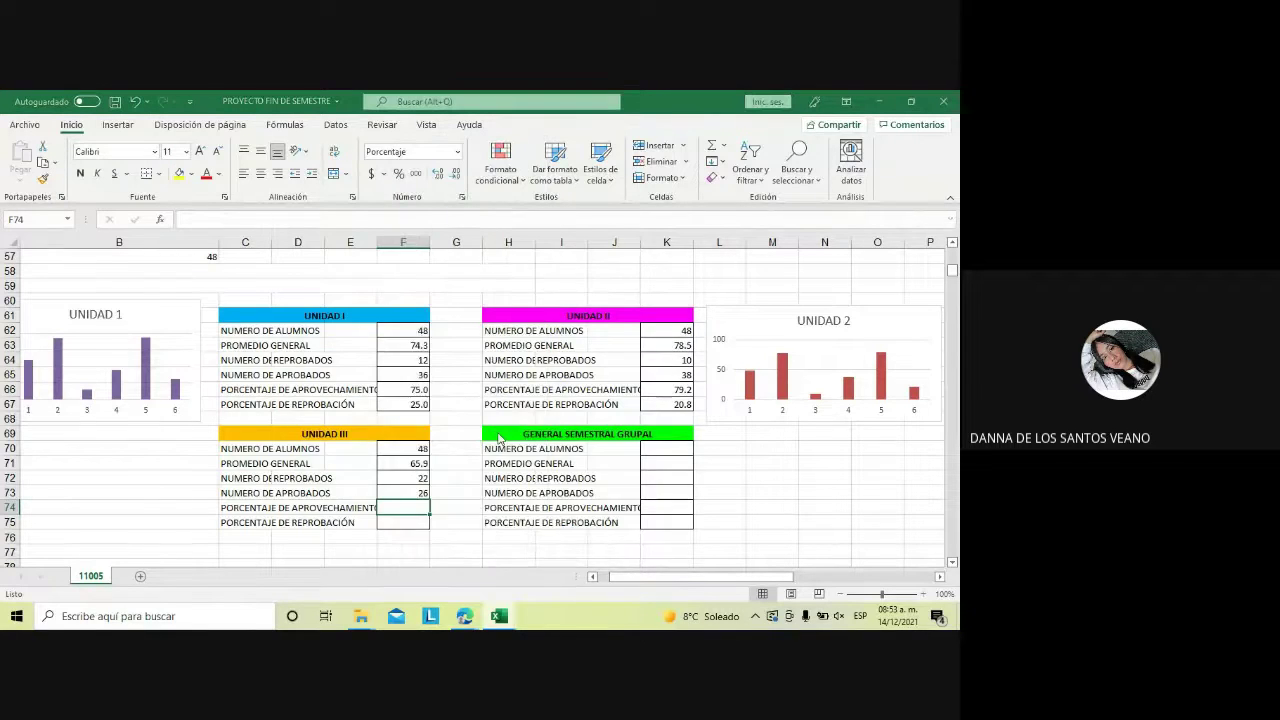
{"action": "left_click", "coordinate": [367, 328]}
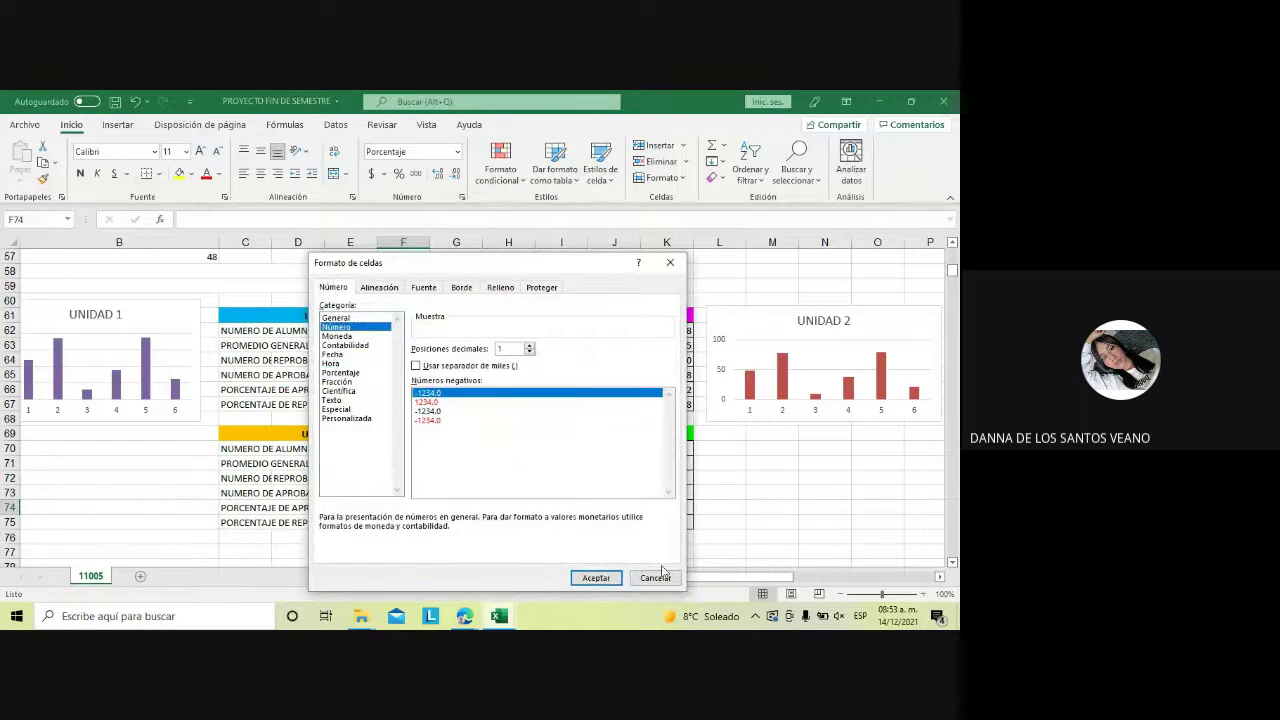
{"action": "left_click", "coordinate": [594, 578]}
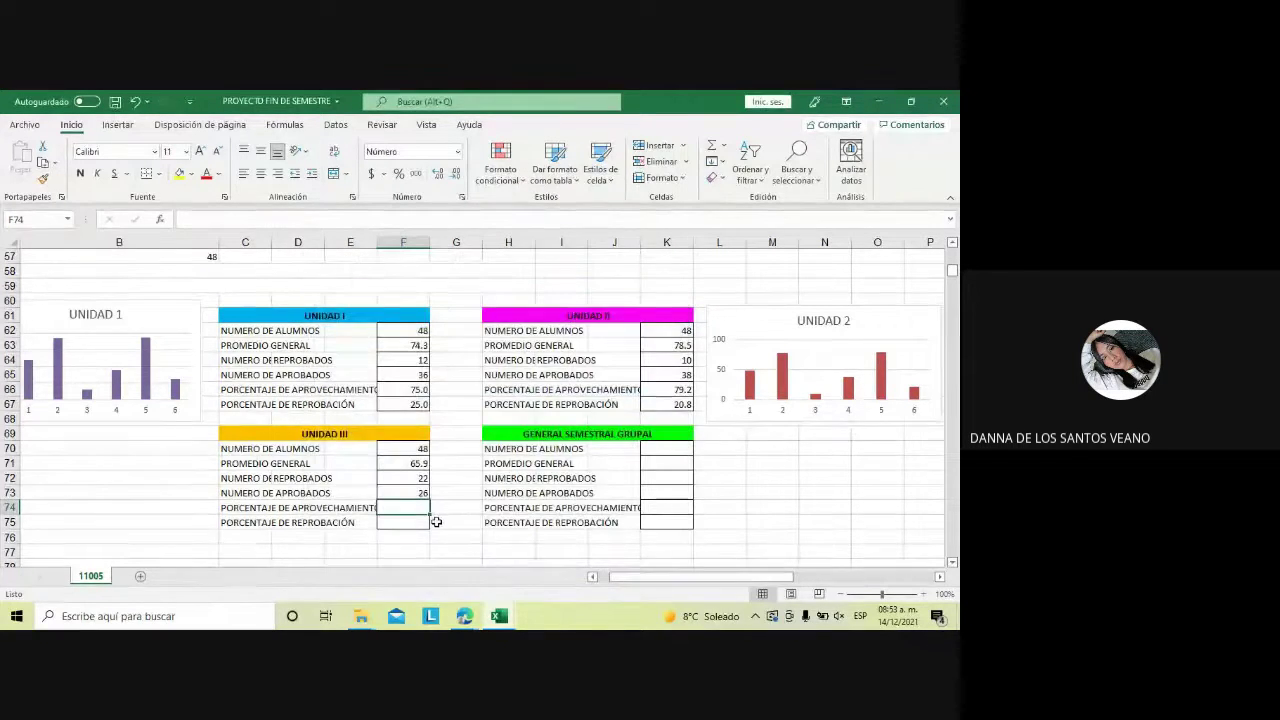
{"action": "type", "text": "=((F73)/F70)*100"}
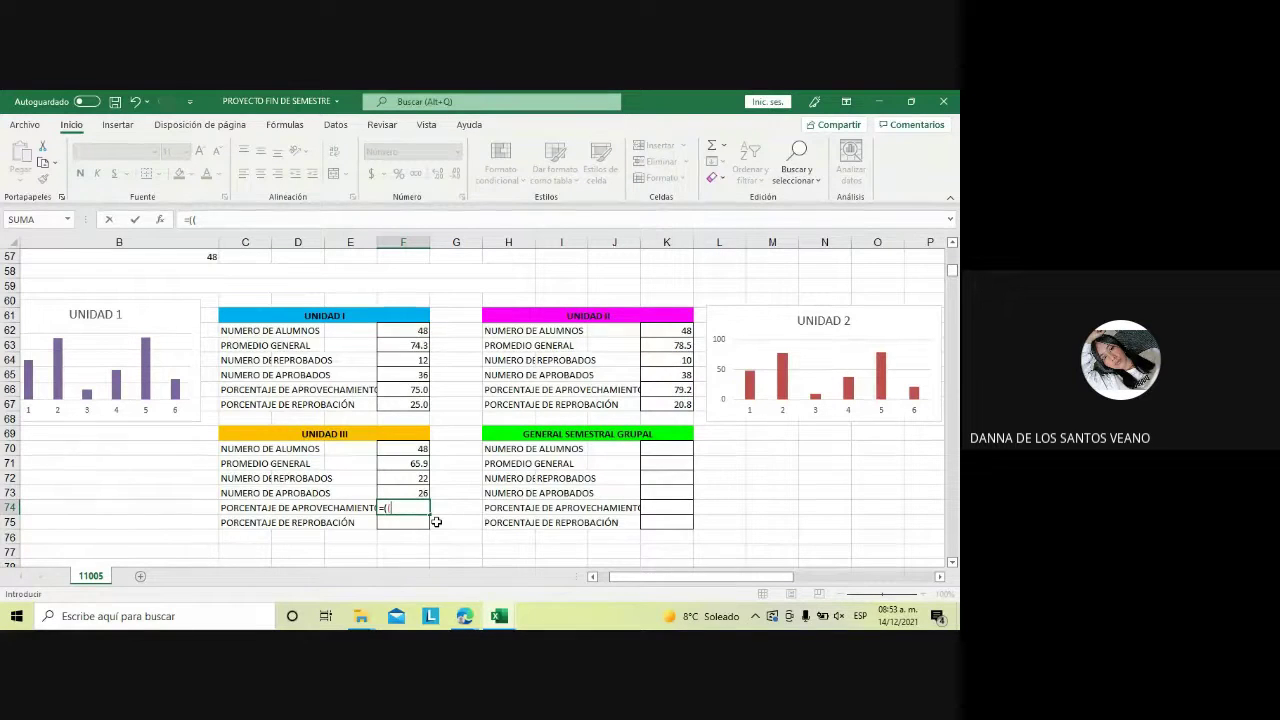
Complete =((F73)/F70)*100 in F74 so the UNIDAD III aprovechamiento shows 54.2
{"action": "type", "text": "F"}
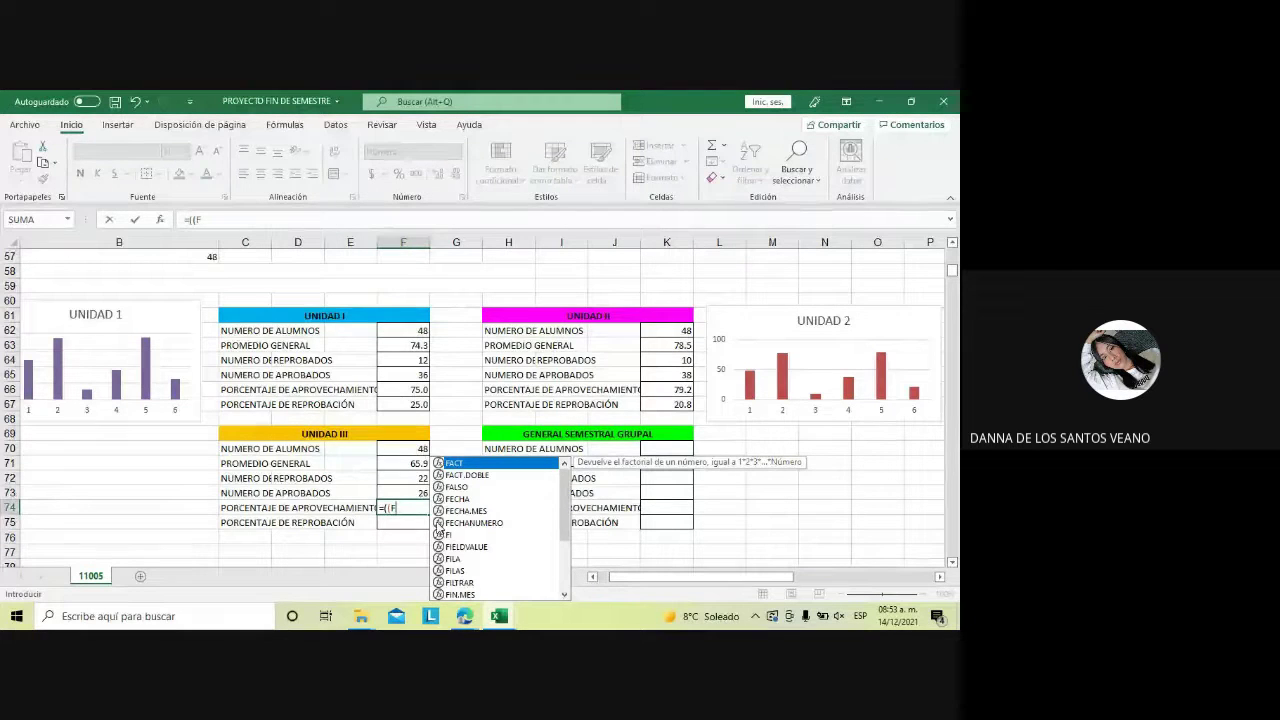
{"action": "type", "text": "73)/"}
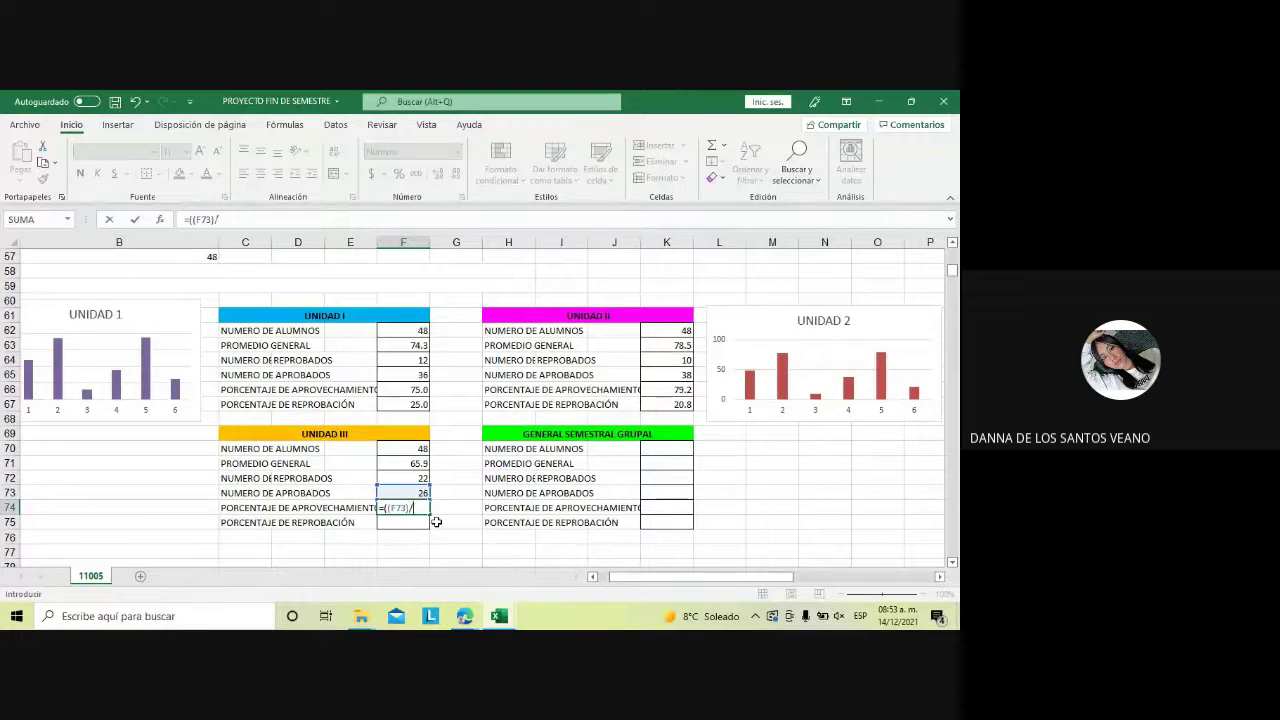
{"action": "type", "text": "F"}
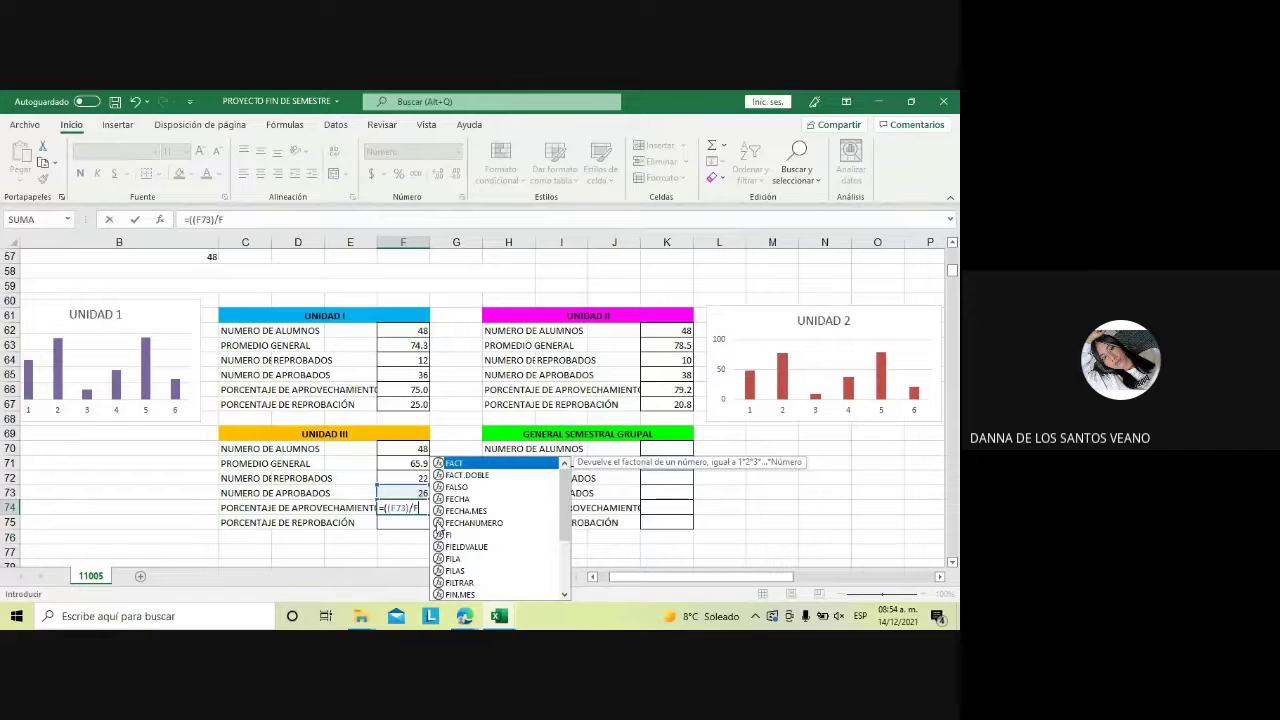
{"action": "type", "text": "70)*100"}
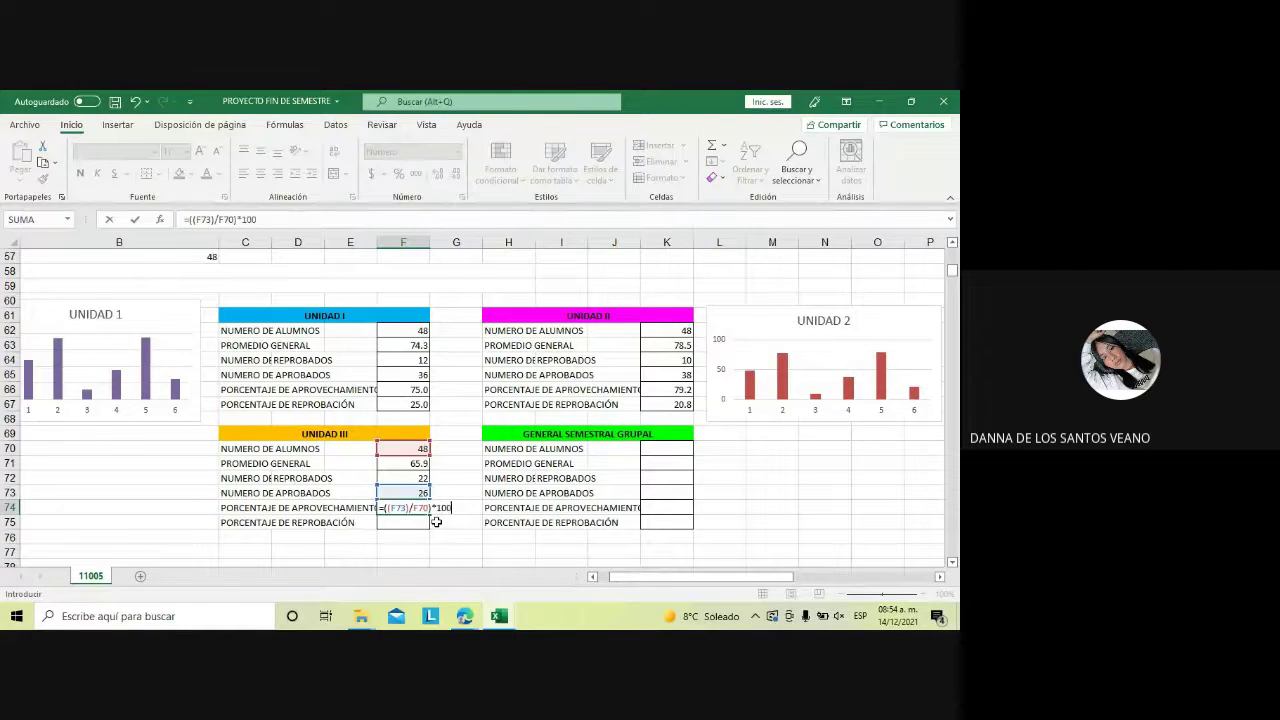
{"action": "key", "text": "Return"}
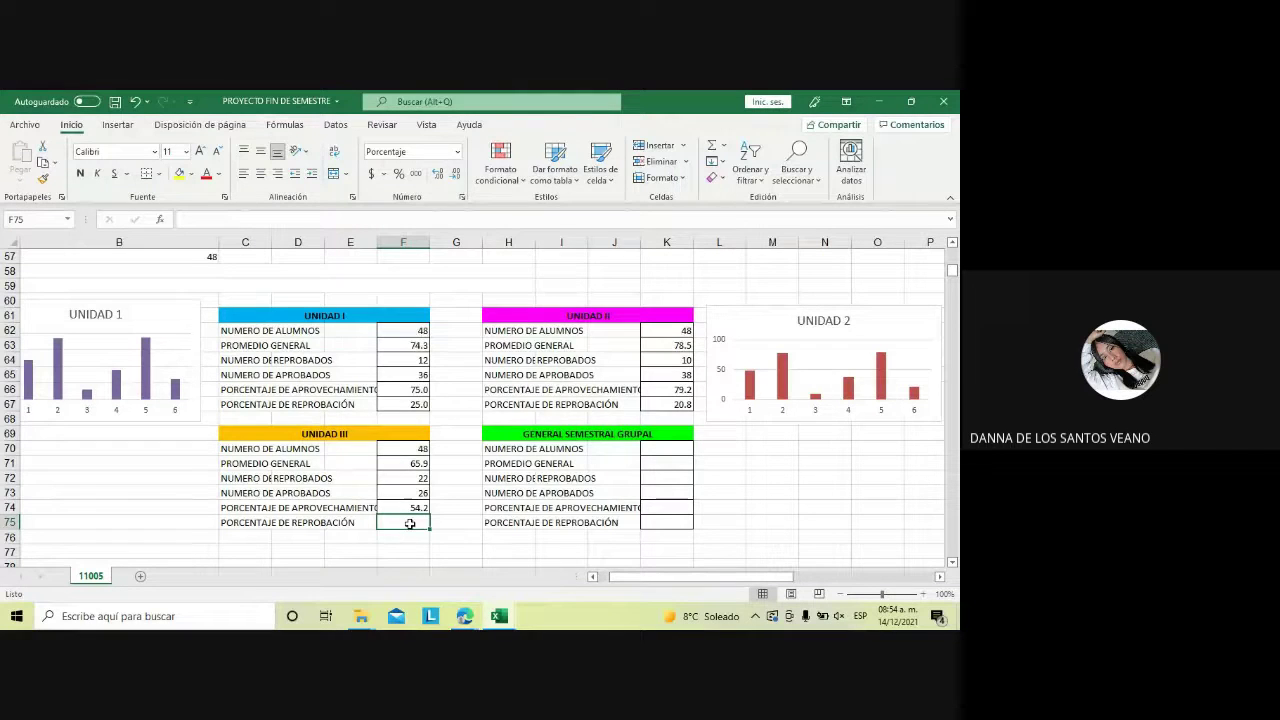
Give the reprobación cell F75 a one-decimal Number format
{"action": "right_click", "coordinate": [410, 524]}
{"action": "left_click", "coordinate": [476, 452]}
{"action": "left_click", "coordinate": [340, 332]}
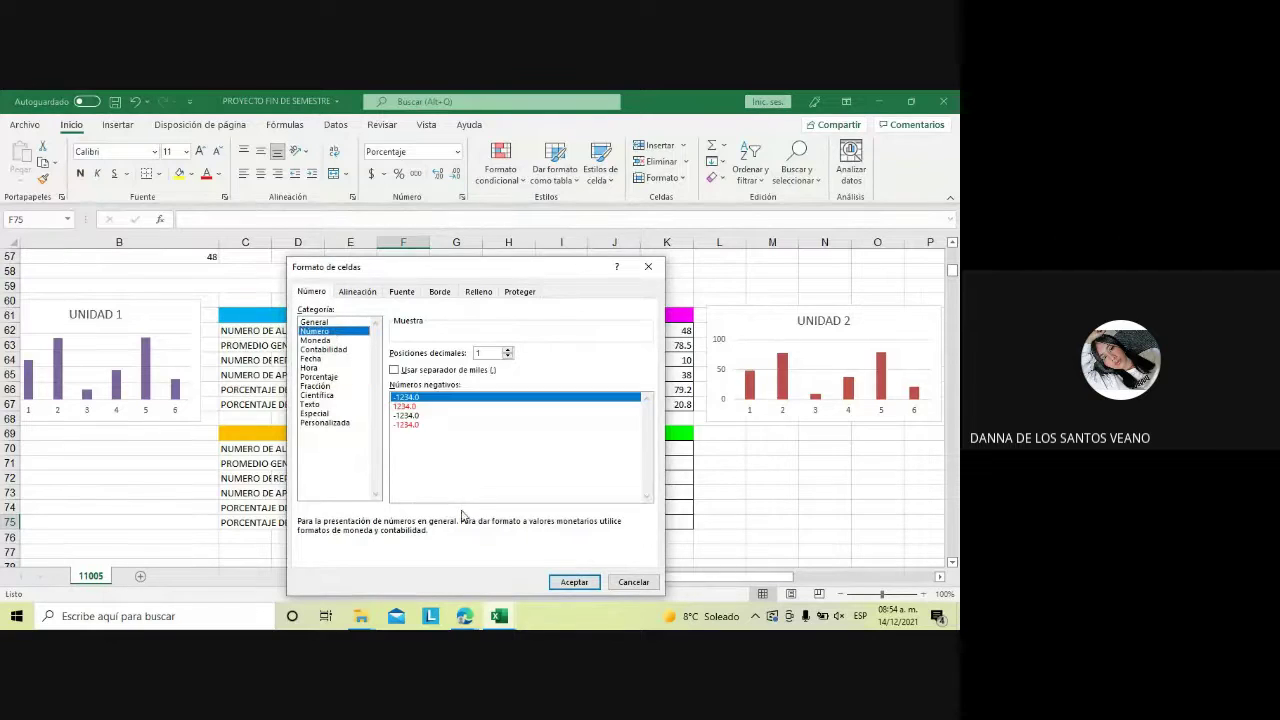
{"action": "left_click", "coordinate": [572, 581]}
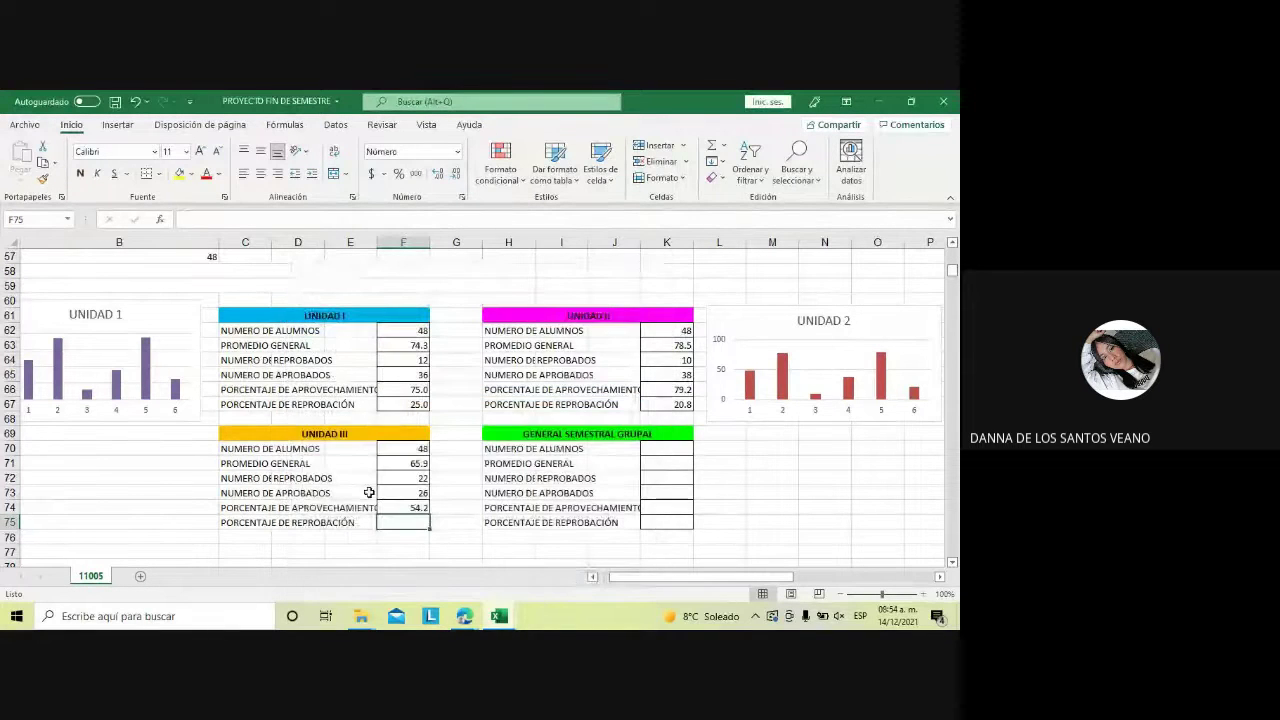
Enter =((F73)/F70)*100 in F75 for the UNIDAD III reprobación percentage
{"action": "type", "text": "="}
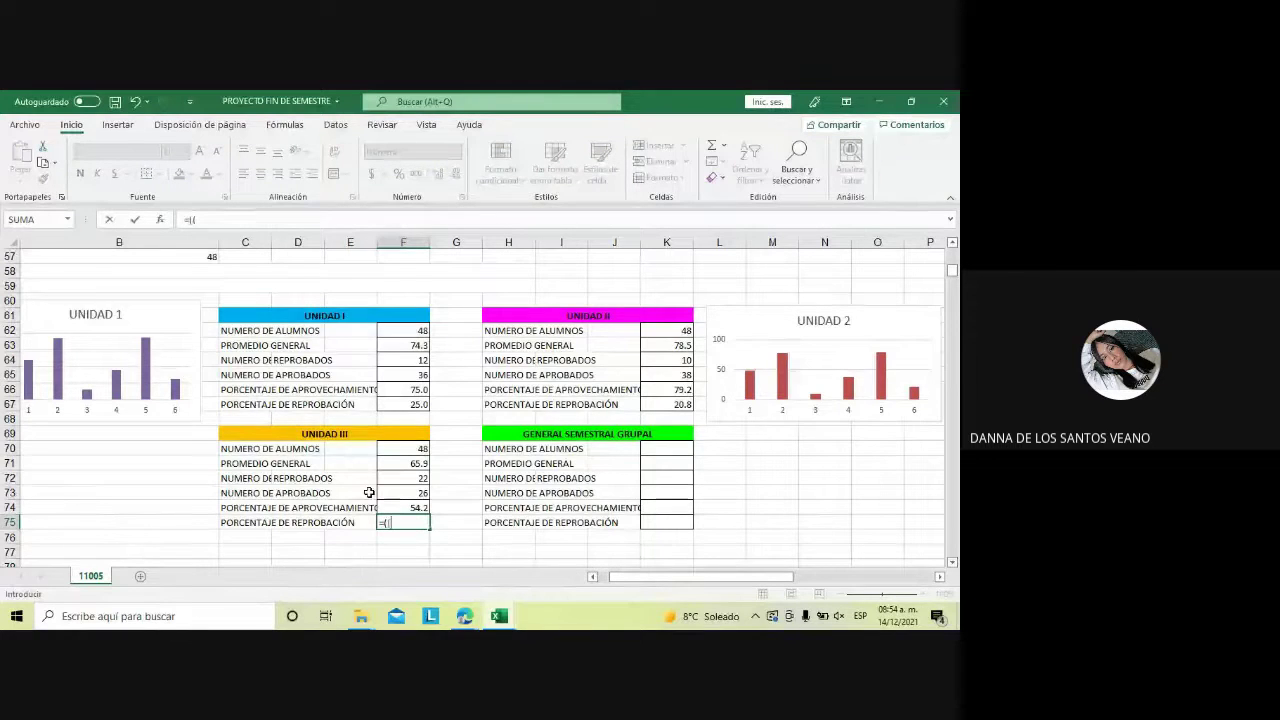
{"action": "type", "text": "(("}
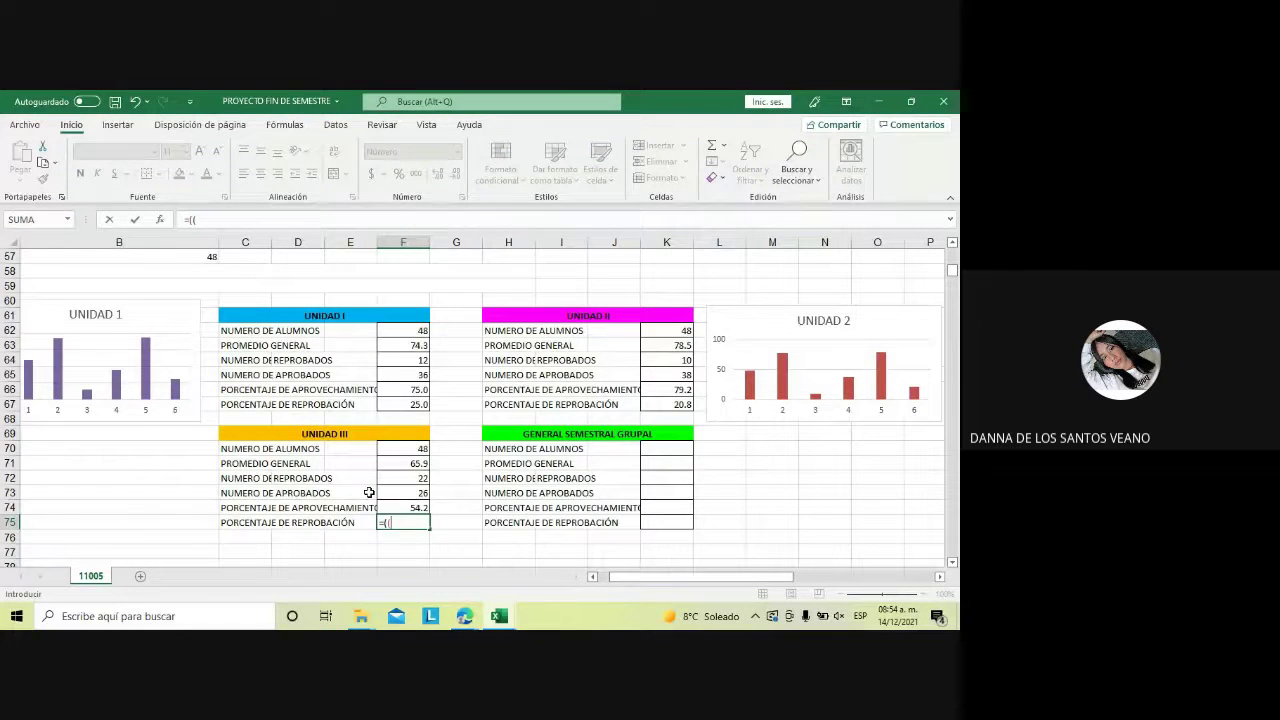
{"action": "type", "text": "F"}
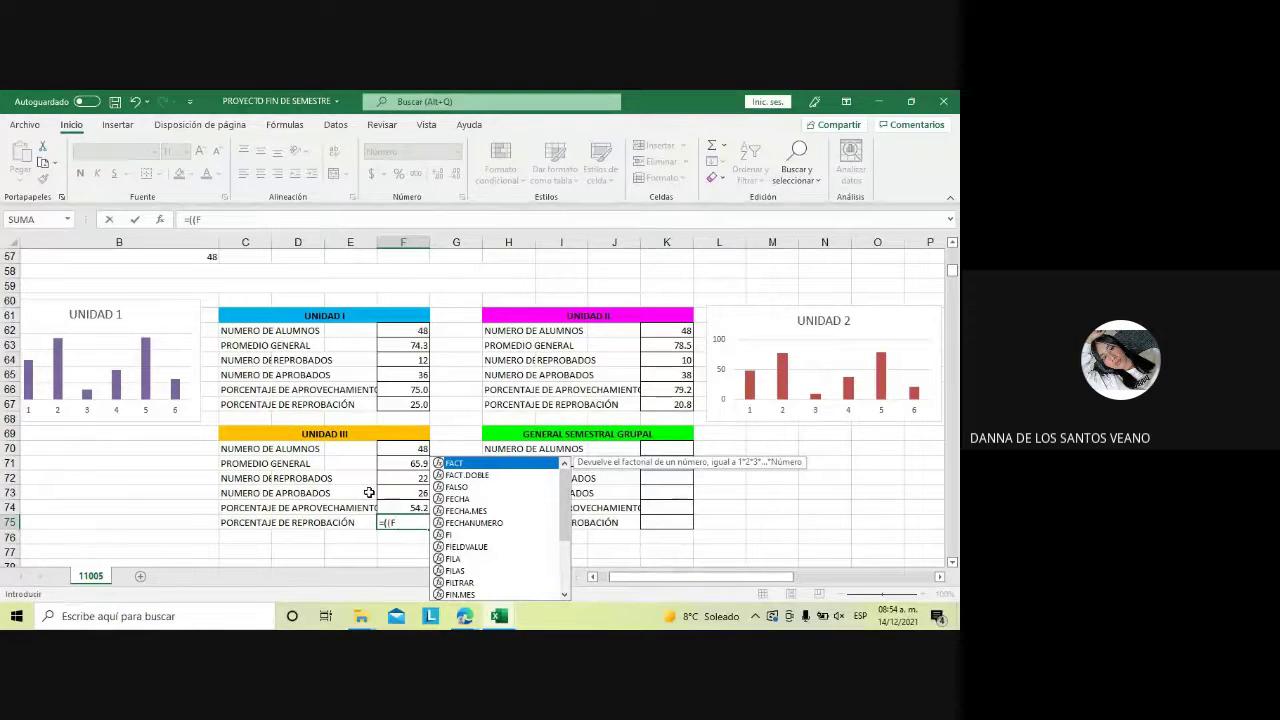
{"action": "type", "text": "73"}
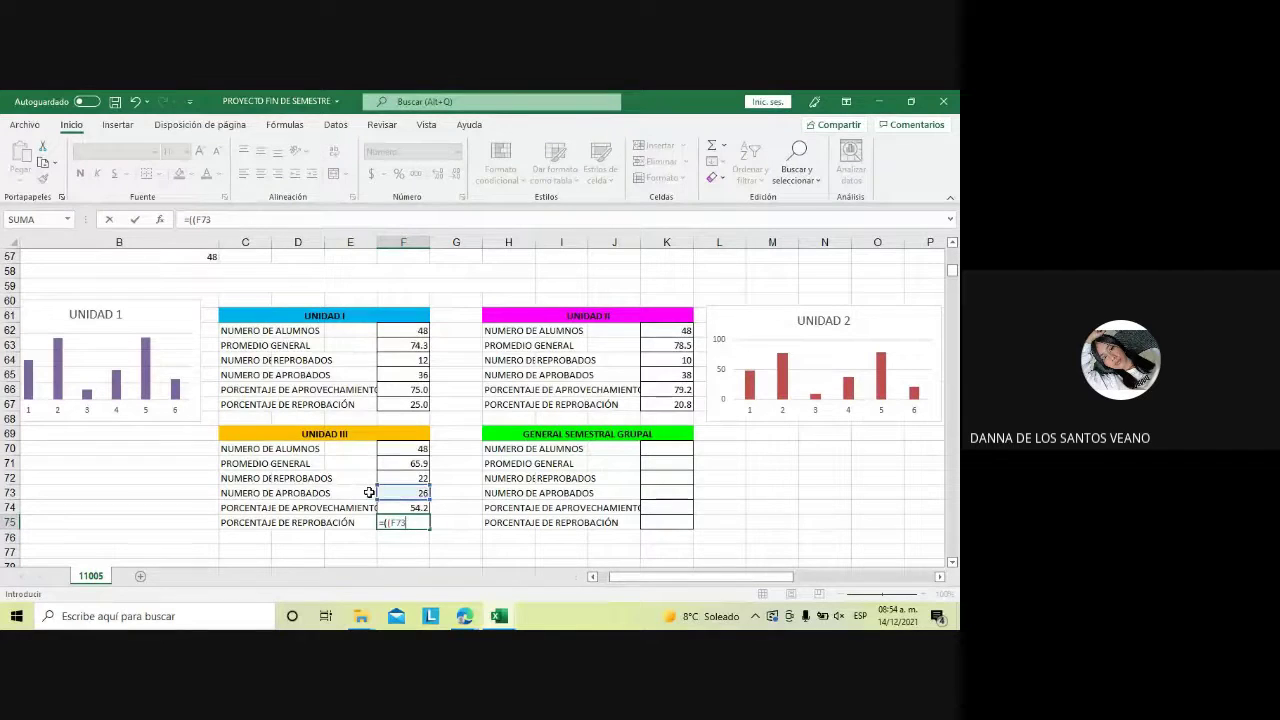
{"action": "type", "text": ")/"}
{"action": "type", "text": "F"}
{"action": "type", "text": "70"}
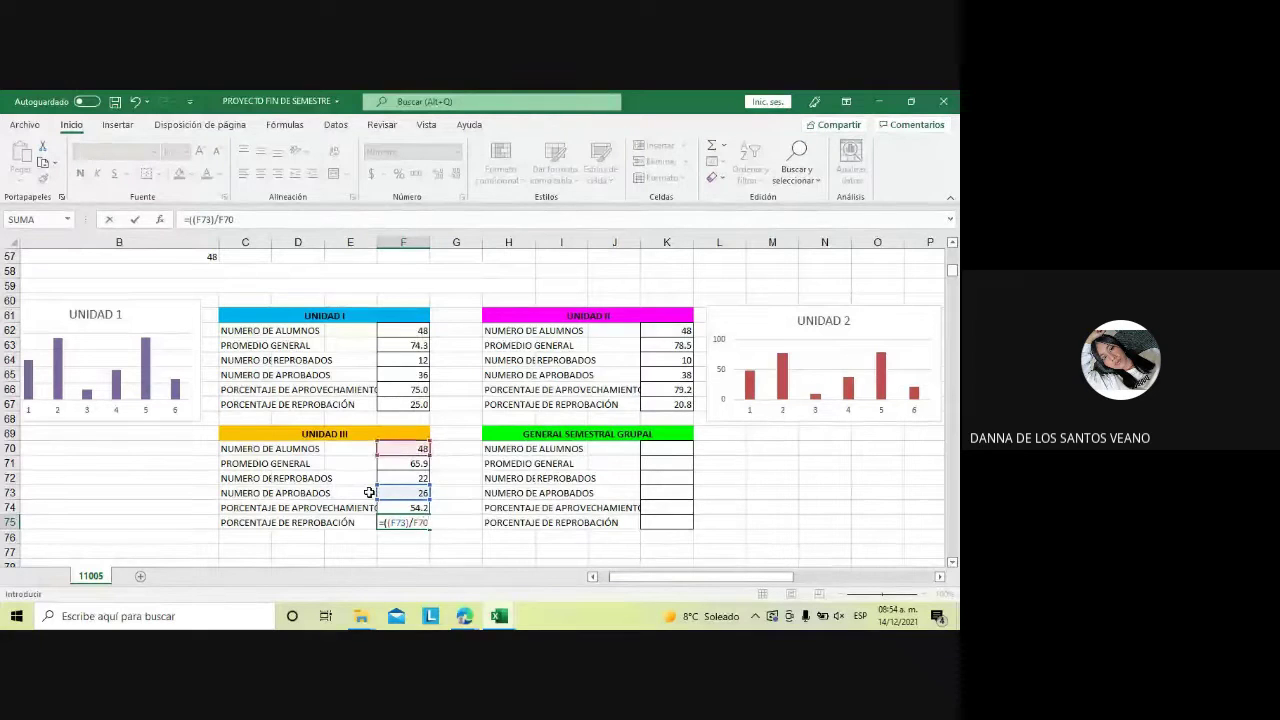
{"action": "type", "text": ")*"}
{"action": "type", "text": "100"}
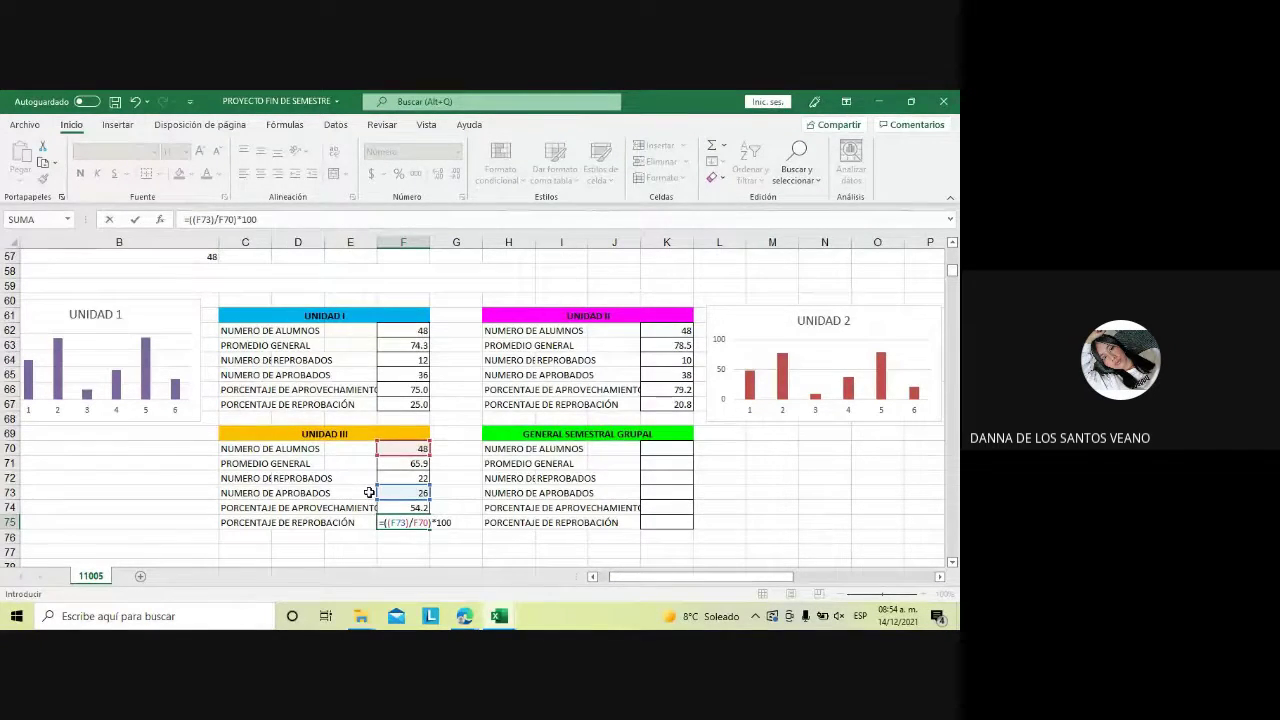
{"action": "key", "text": "Return"}
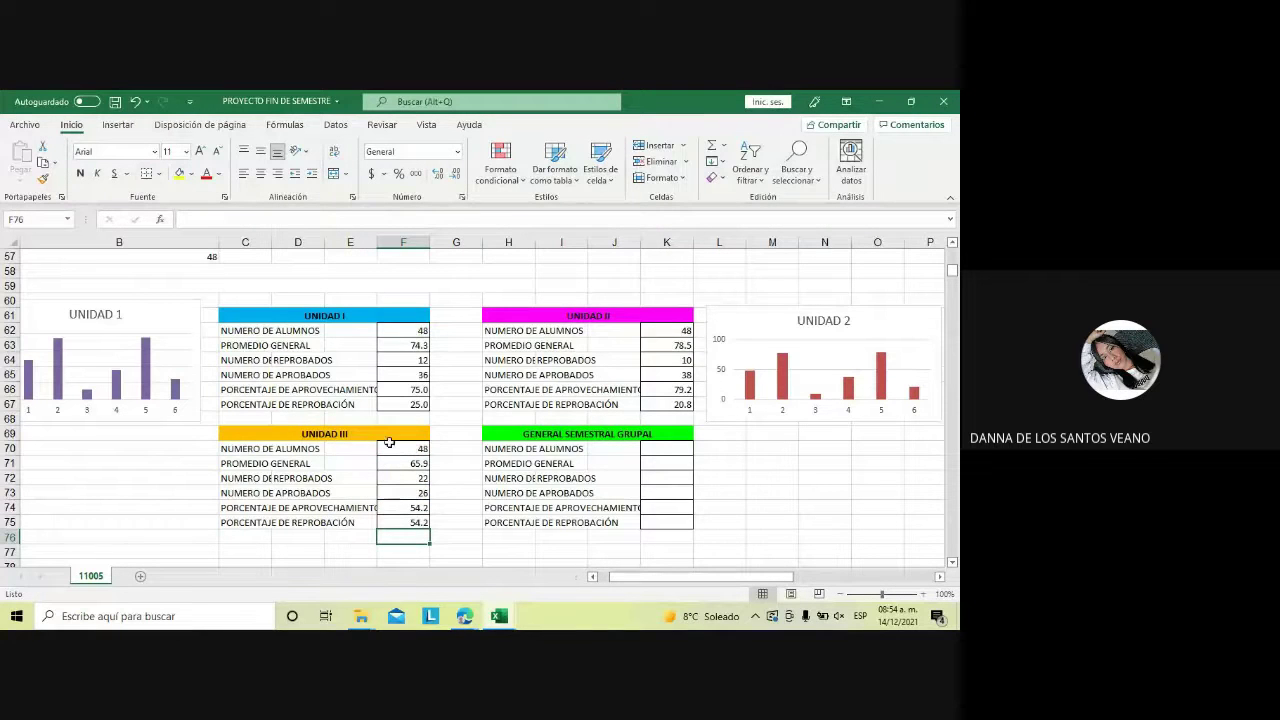
Insert a clustered column chart of the UNIDAD III values in F70:F75
{"action": "left_click_drag", "start_coordinate": [390, 447], "coordinate": [416, 522]}
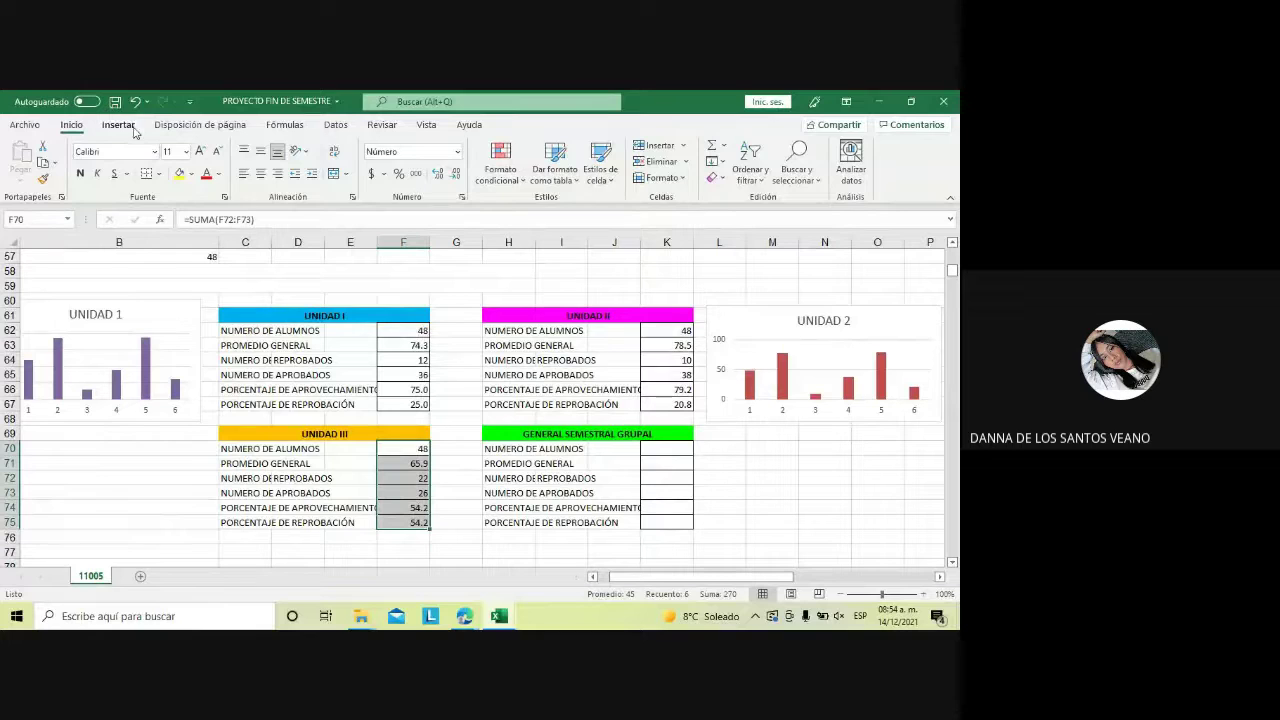
{"action": "left_click", "coordinate": [134, 131]}
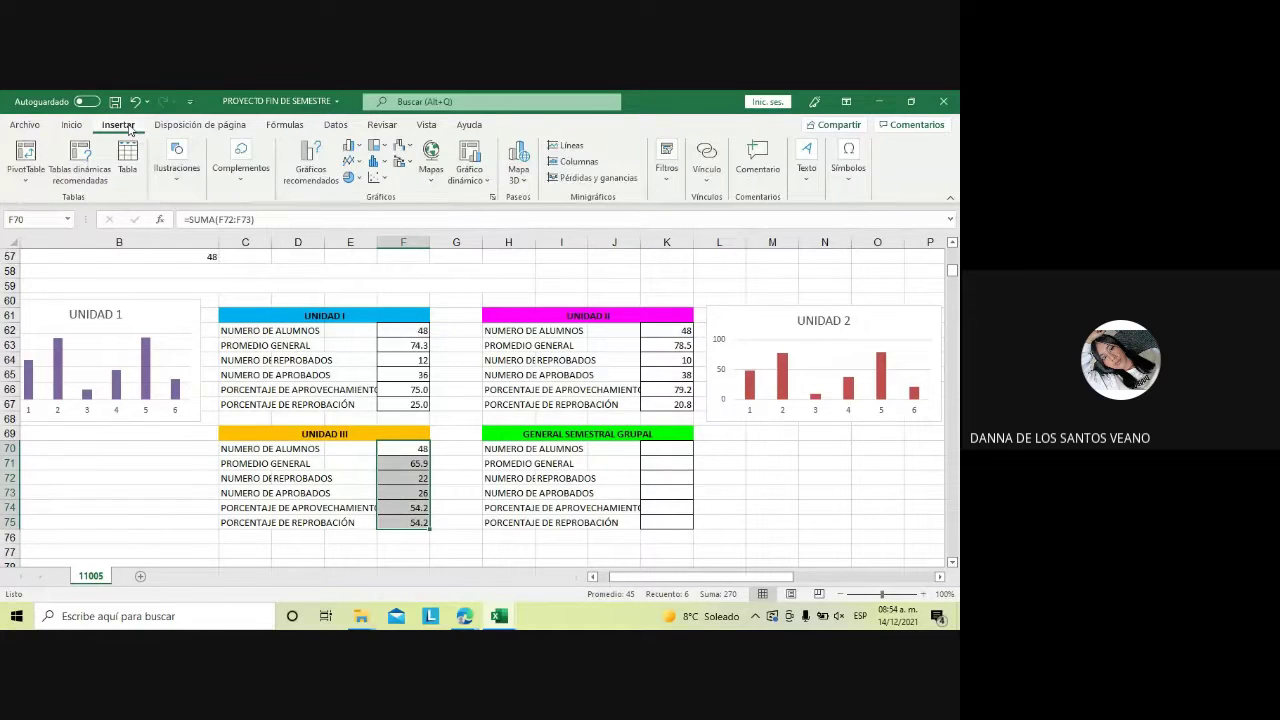
{"action": "left_click", "coordinate": [308, 158]}
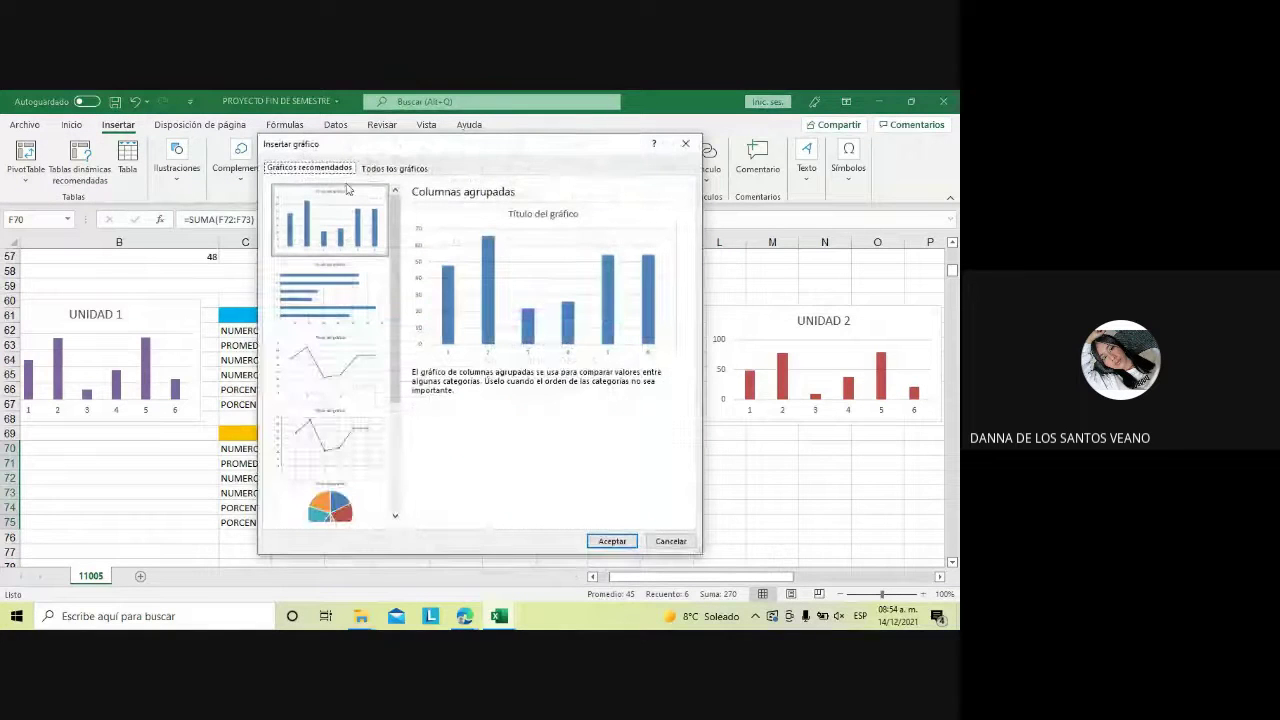
{"action": "left_click", "coordinate": [608, 540]}
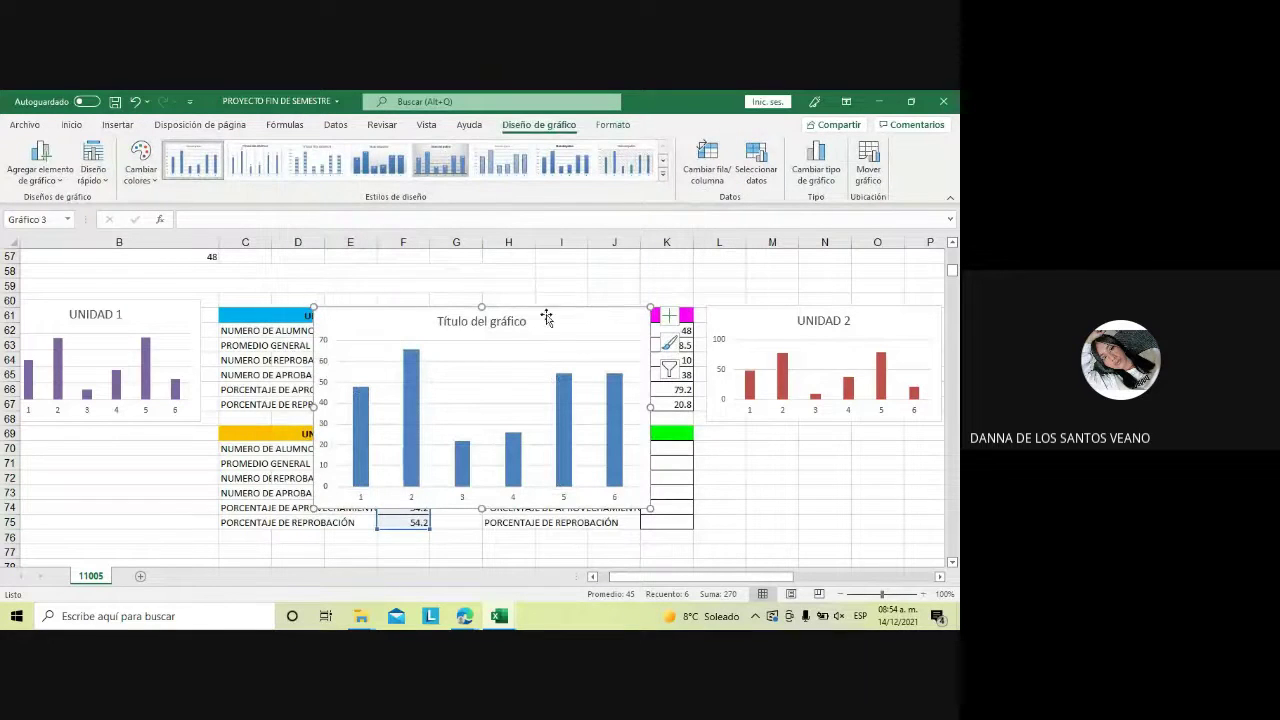
Retitle the new chart 'UNIDAD 3'
{"action": "left_click", "coordinate": [521, 321]}
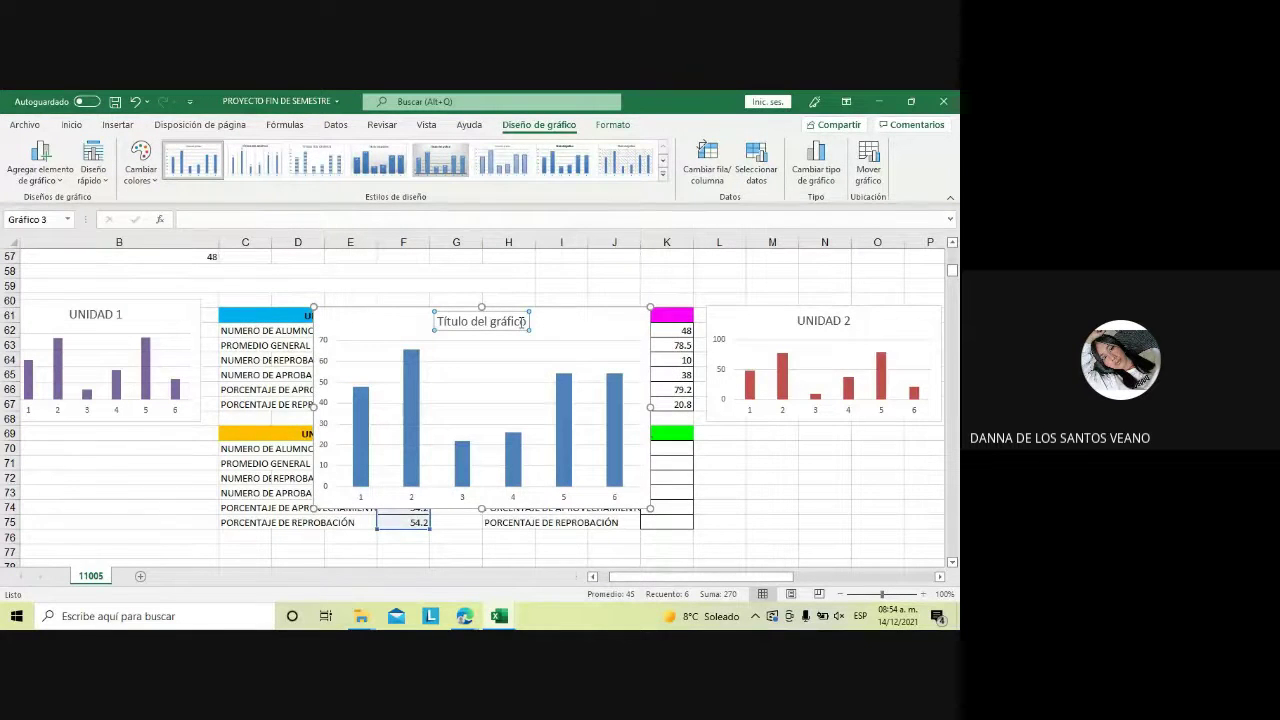
{"action": "double_click", "coordinate": [521, 321]}
{"action": "left_click_drag", "start_coordinate": [522, 321], "coordinate": [441, 322]}
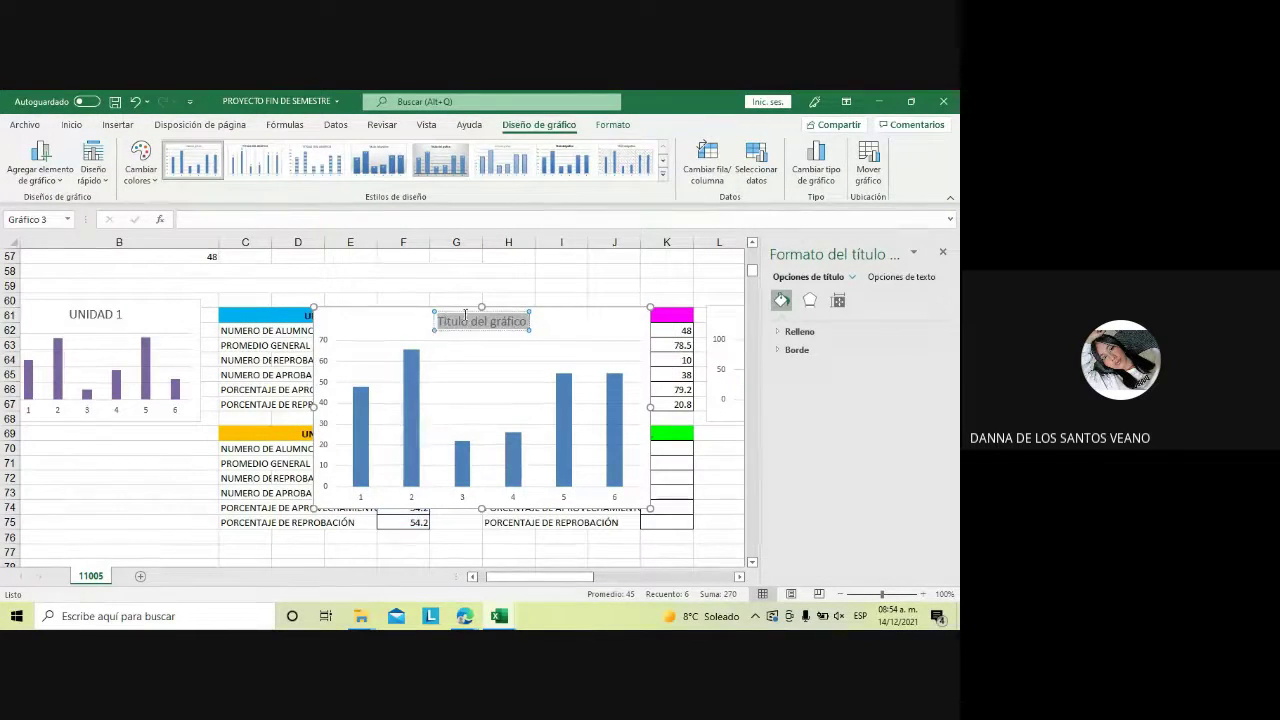
{"action": "type", "text": "UN"}
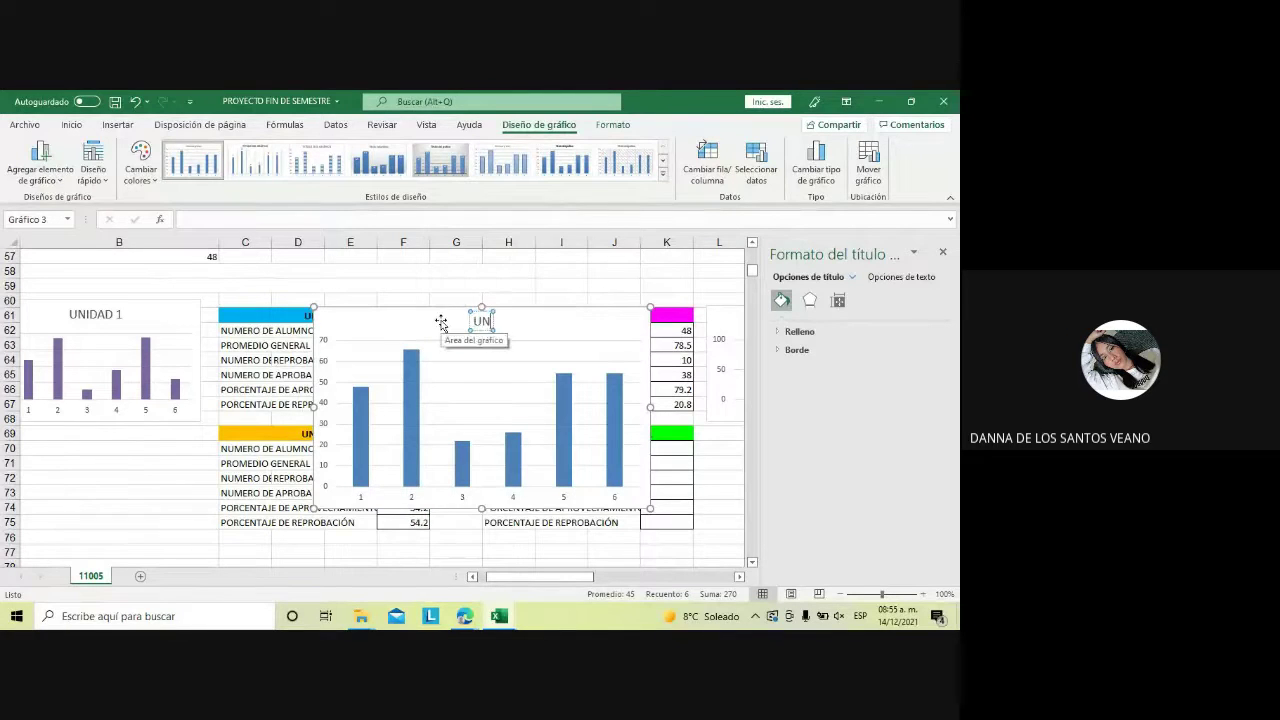
{"action": "type", "text": "IDAS"}
{"action": "key", "text": "BackSpace"}
{"action": "type", "text": "D"}
{"action": "type", "text": " 3"}
{"action": "left_click", "coordinate": [606, 340]}
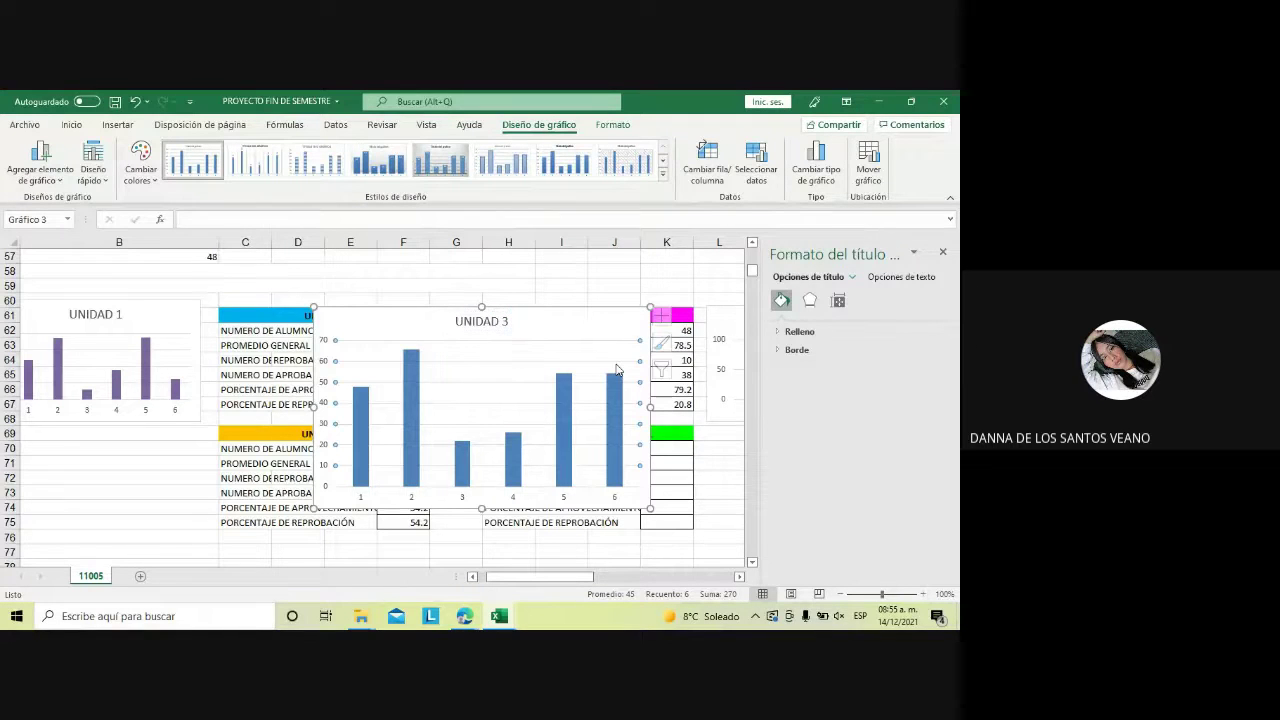
Apply a green colour palette to the chart's bars
{"action": "left_click", "coordinate": [676, 350]}
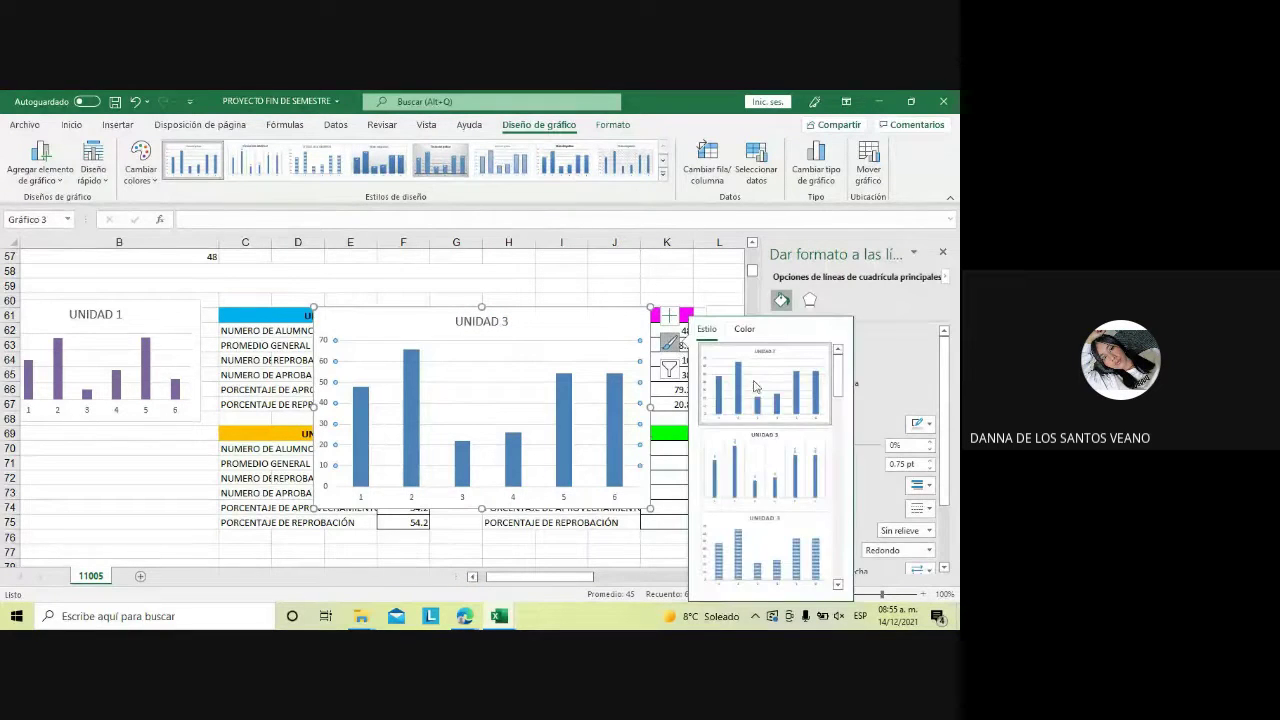
{"action": "left_click", "coordinate": [741, 333]}
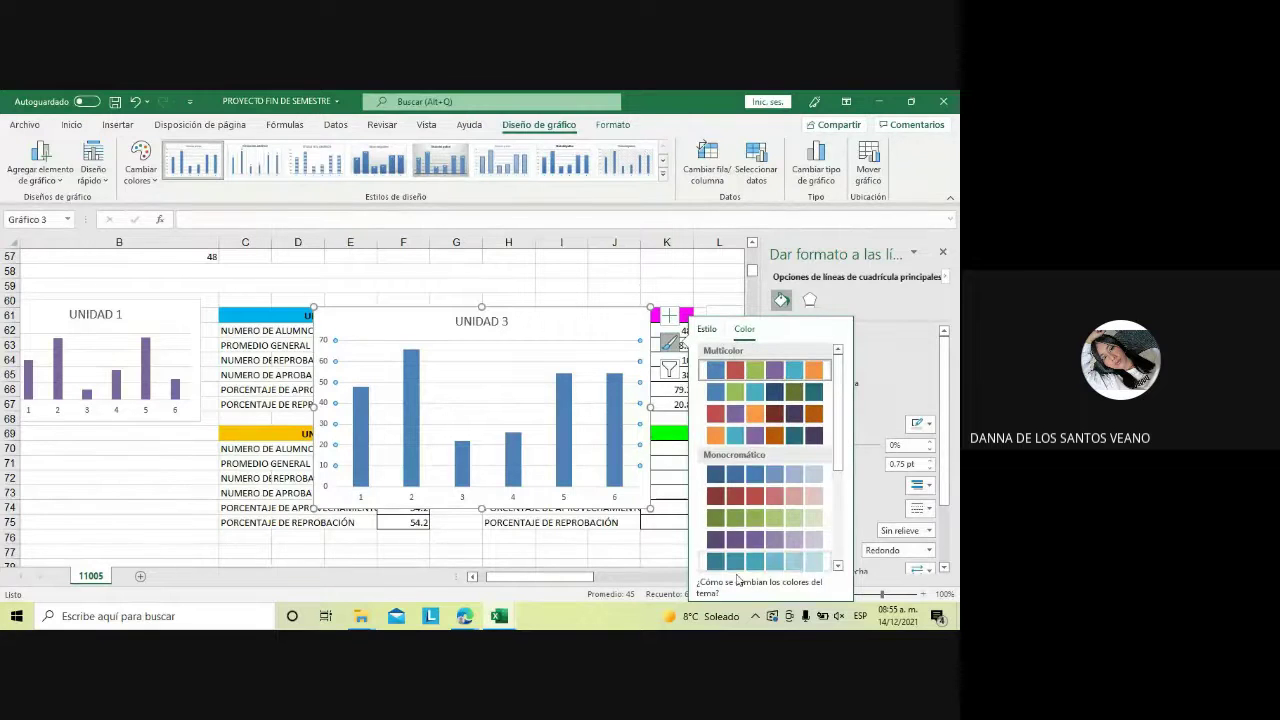
{"action": "left_click", "coordinate": [715, 516]}
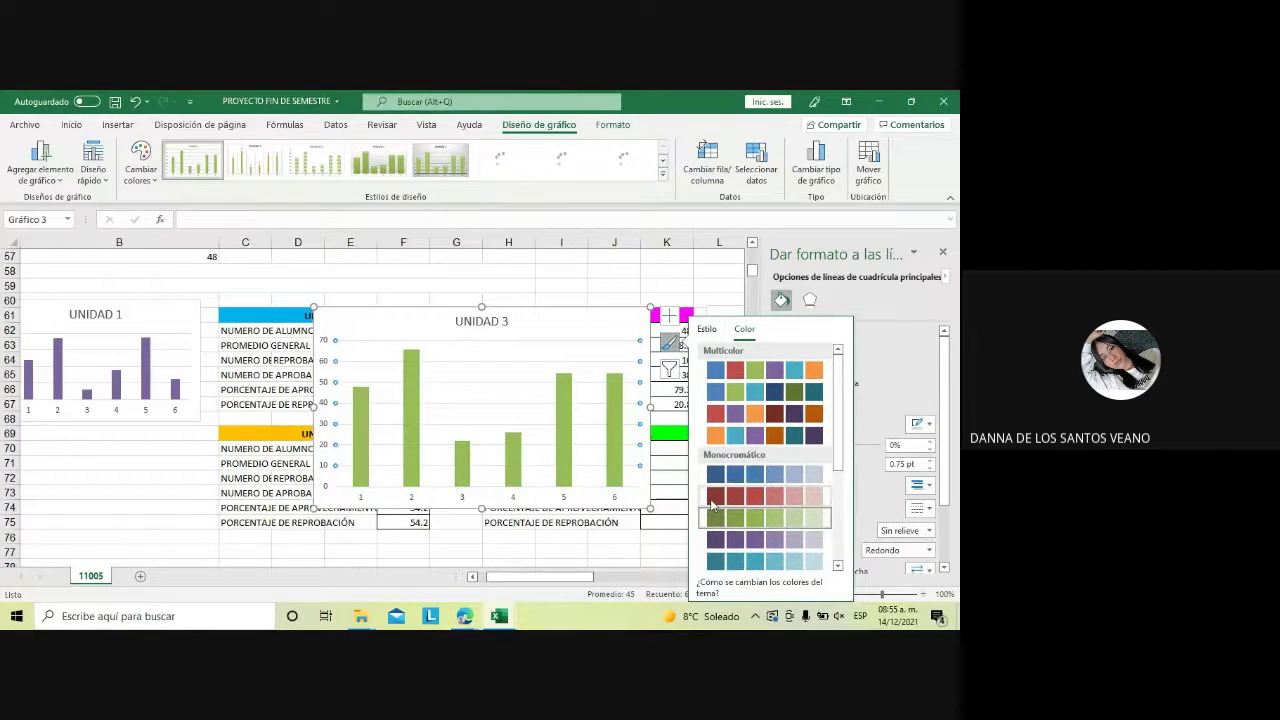
{"action": "left_click", "coordinate": [652, 310]}
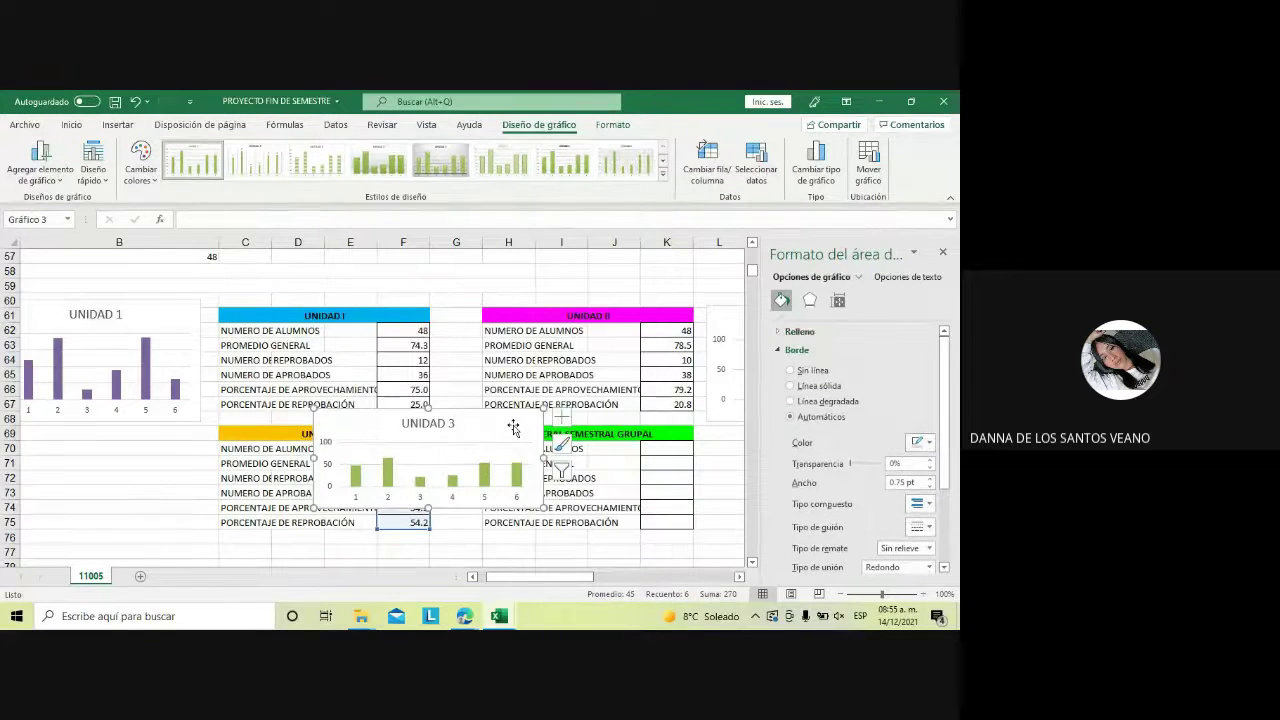
Shrink the chart and place it below the UNIDAD 1 chart
{"action": "left_click_drag", "start_coordinate": [517, 427], "coordinate": [177, 449]}
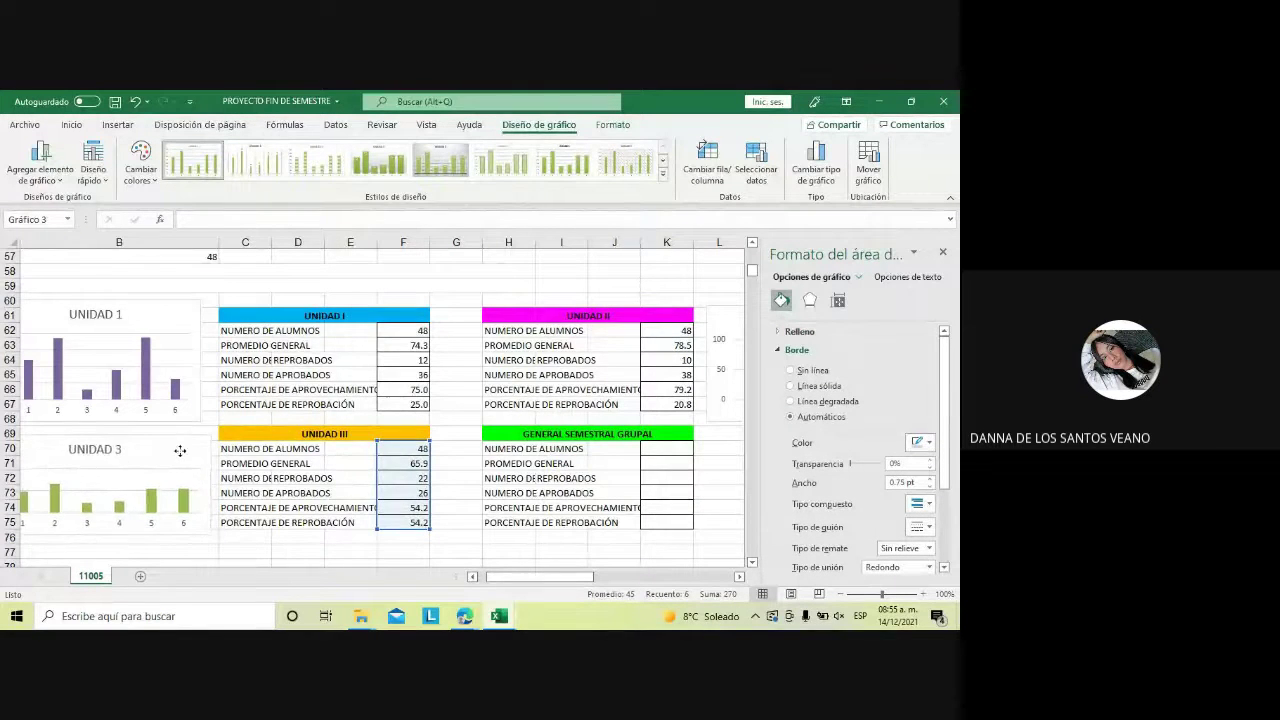
{"action": "left_click", "coordinate": [346, 537]}
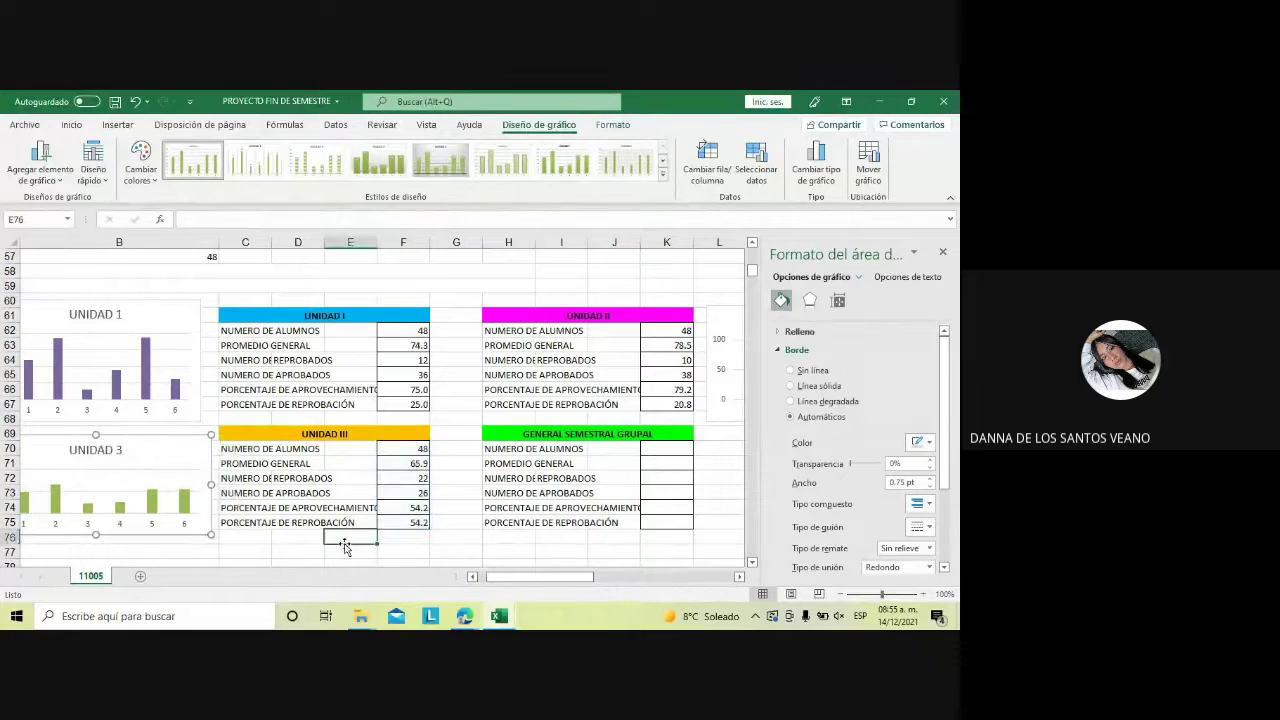
{"action": "left_click_drag", "start_coordinate": [521, 579], "coordinate": [505, 587]}
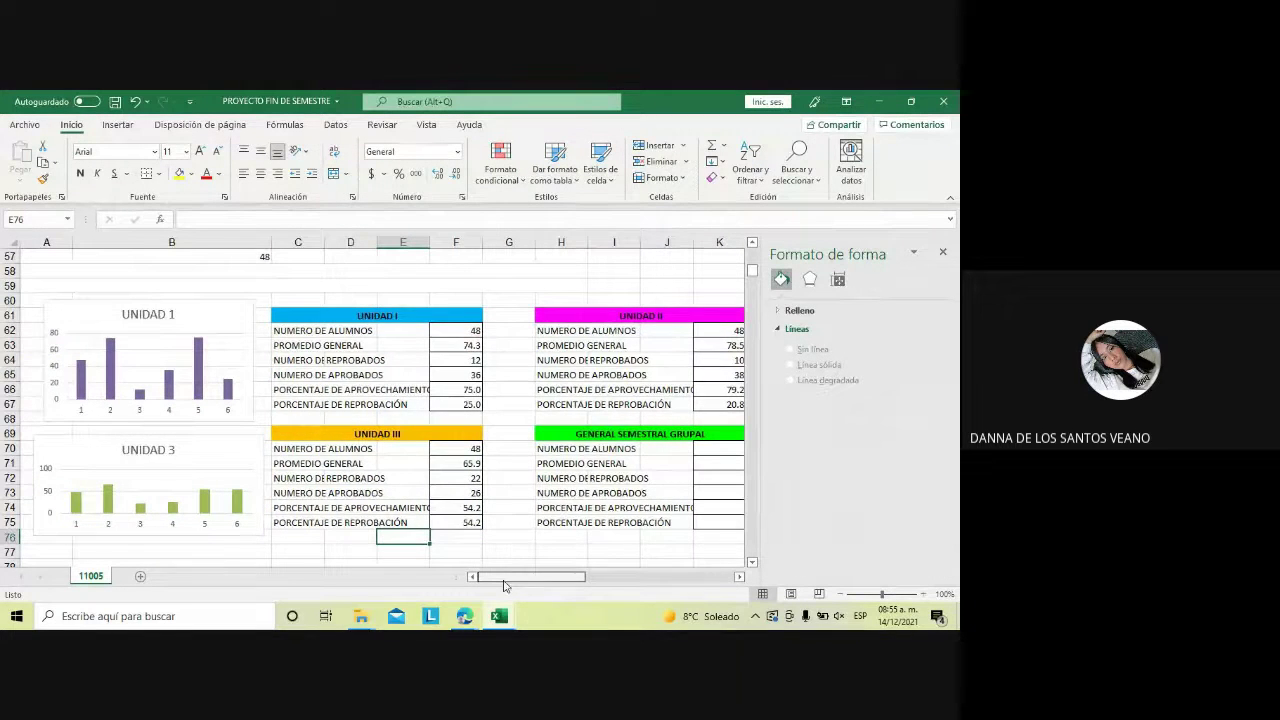
{"action": "left_click", "coordinate": [943, 254]}
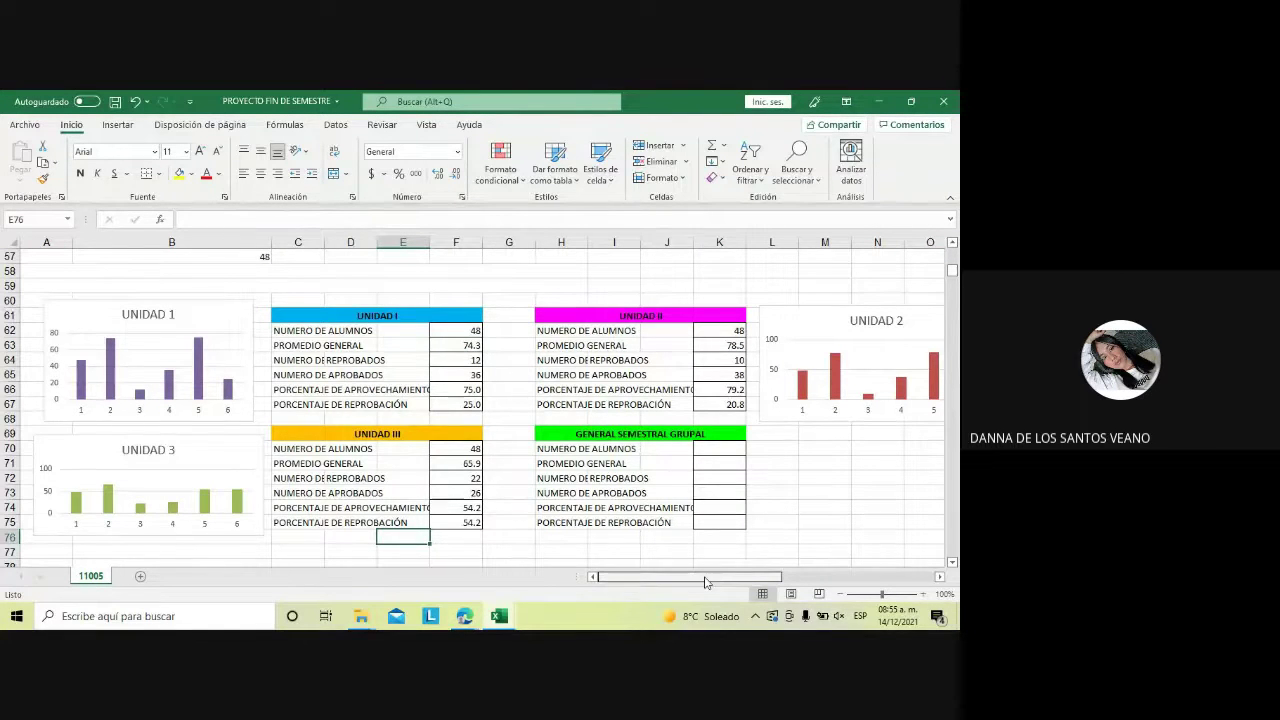
Enter =CONTAR.SI(R9:R56,"REPROBADO") in K72, counting 17 failed students
{"action": "left_click_drag", "start_coordinate": [704, 578], "coordinate": [728, 580]}
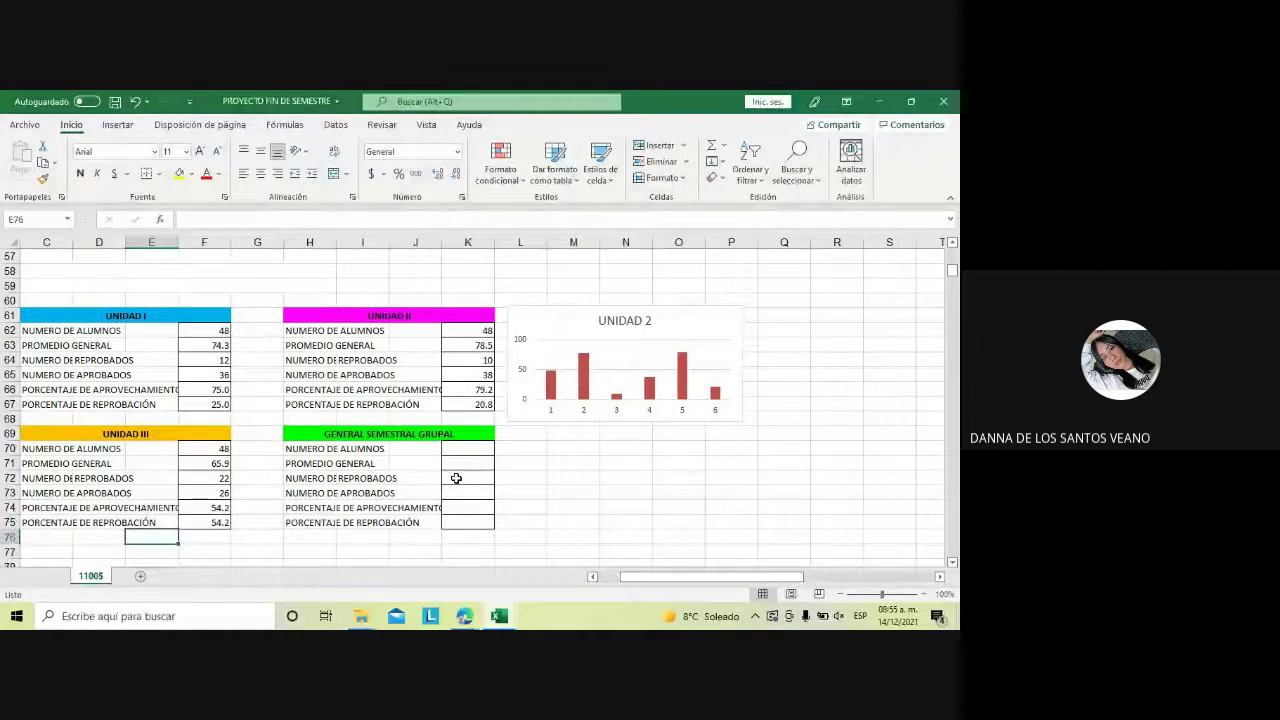
{"action": "left_click", "coordinate": [456, 479]}
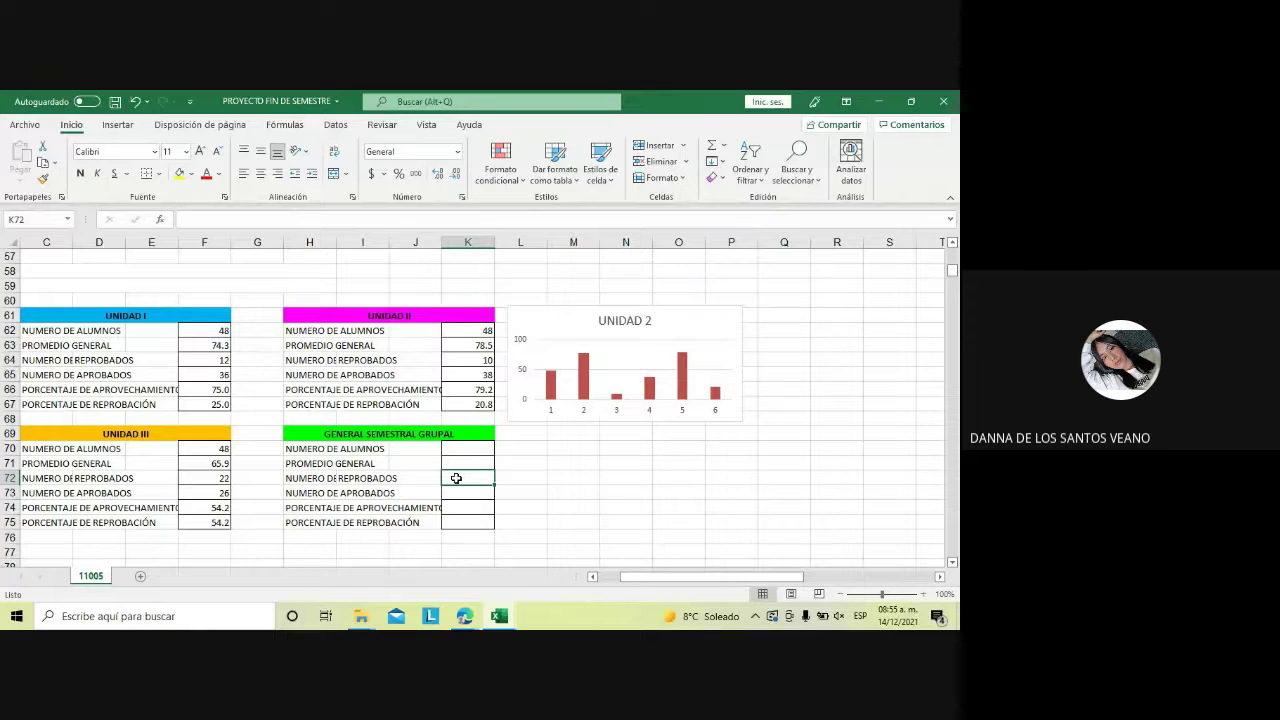
{"action": "type", "text": "=C"}
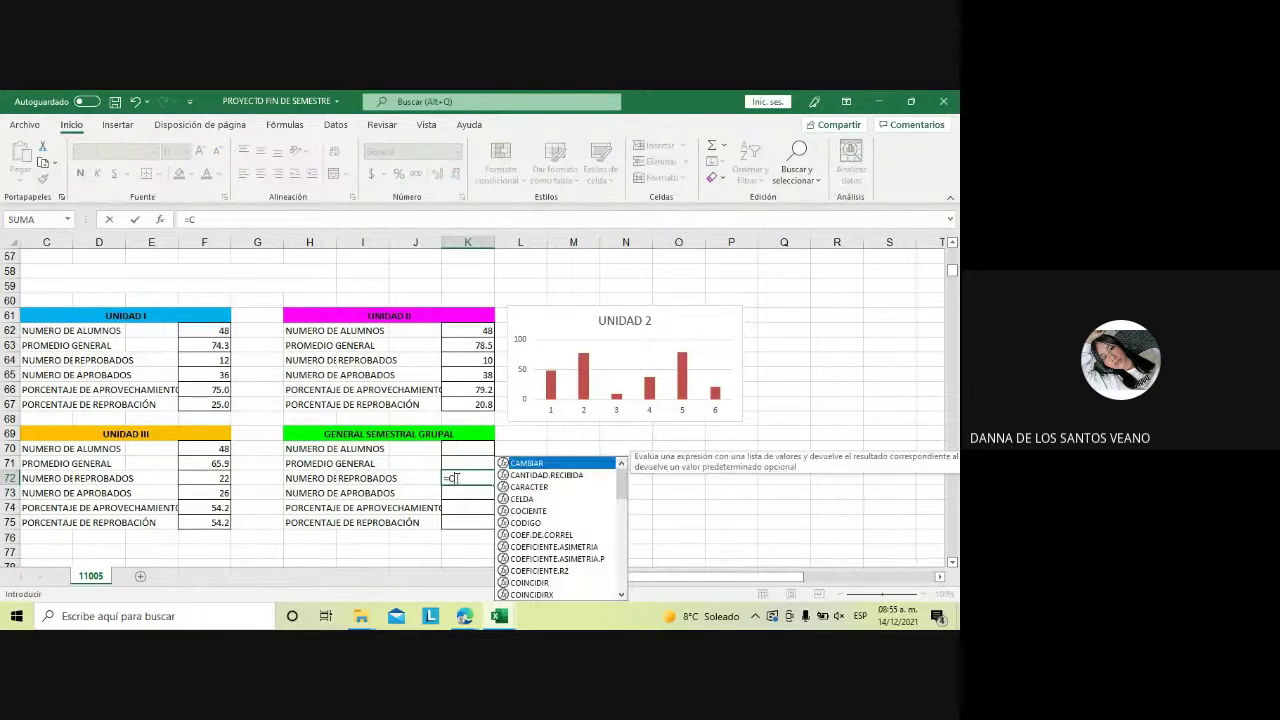
{"action": "type", "text": "ONTAR"}
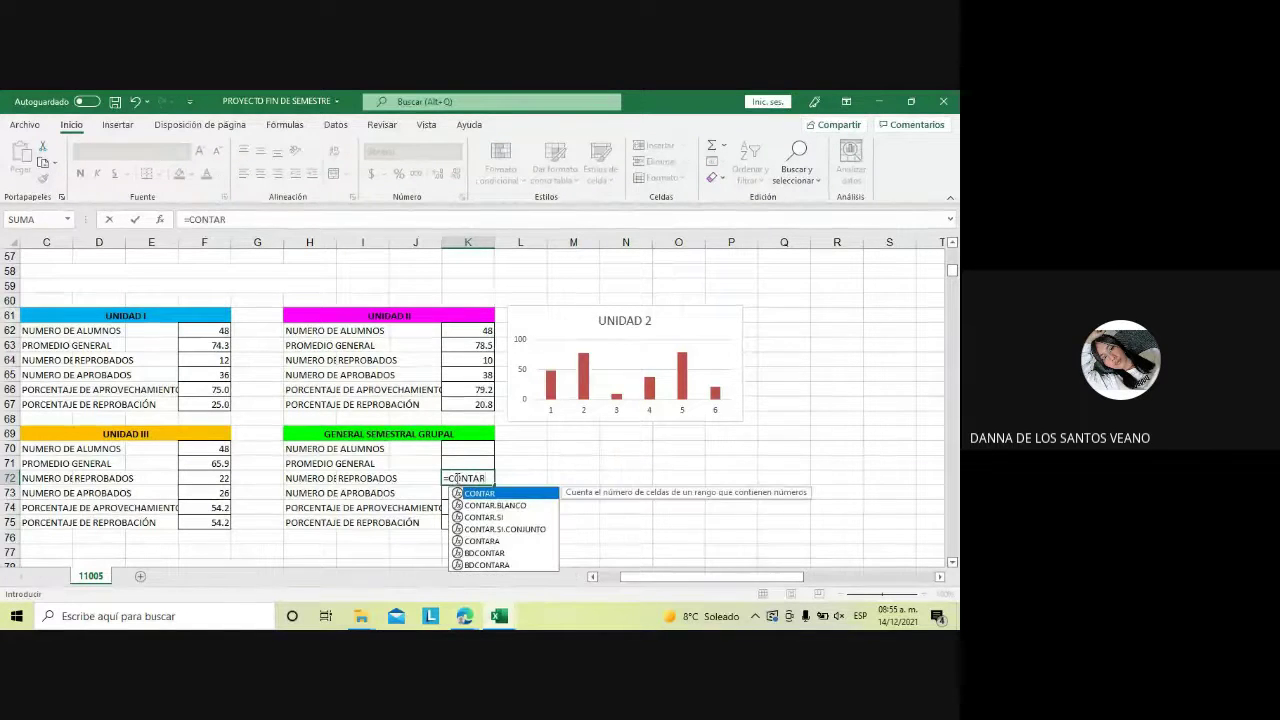
{"action": "type", "text": ".SI"}
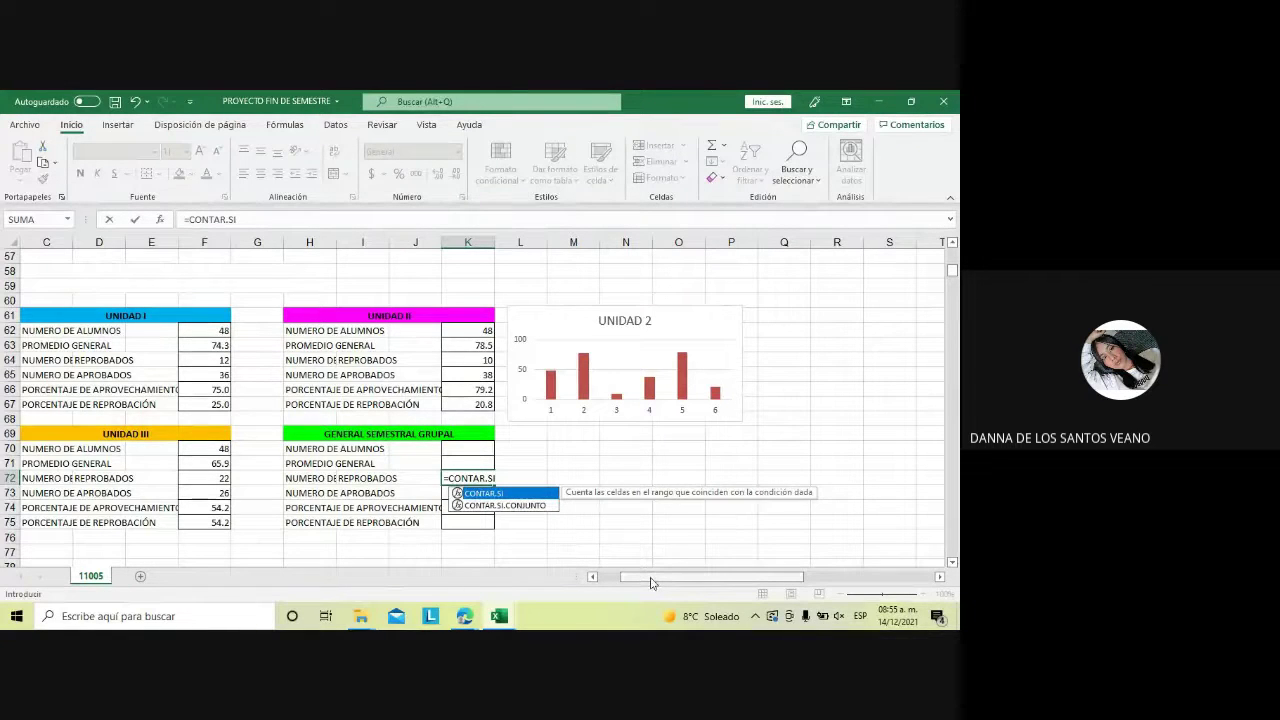
{"action": "type", "text": "("}
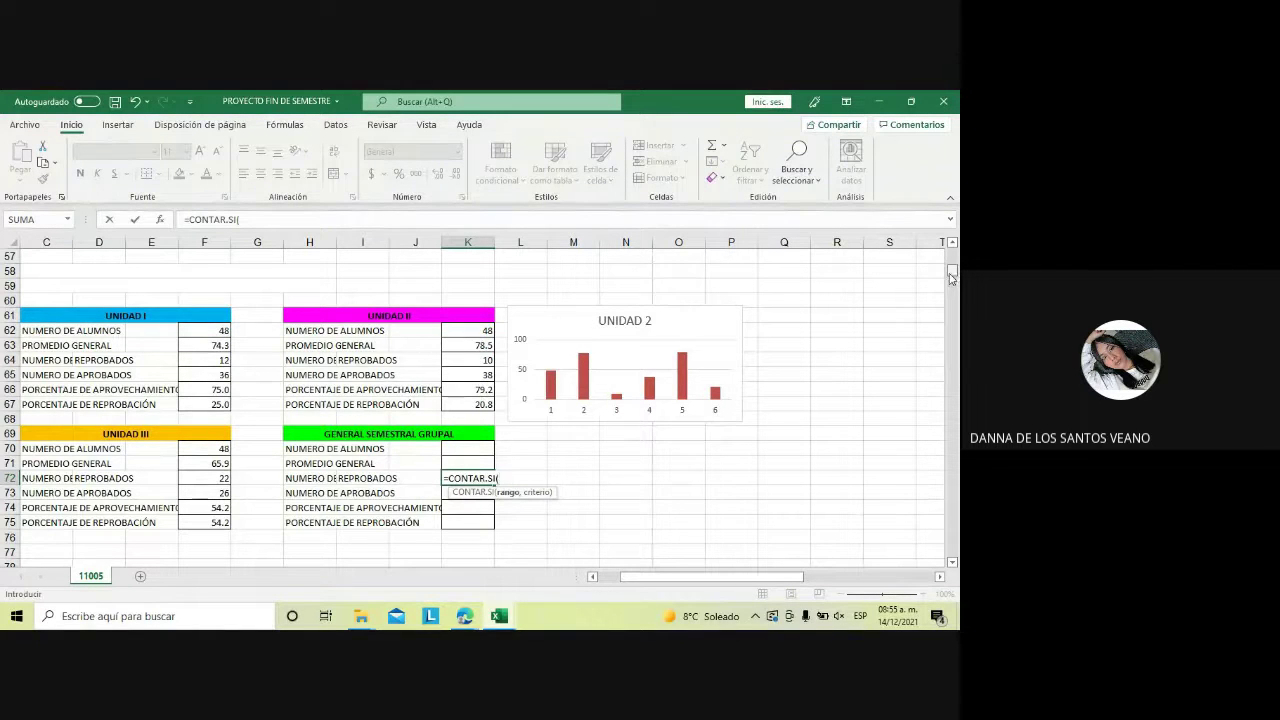
{"action": "left_click_drag", "start_coordinate": [952, 277], "coordinate": [952, 268]}
{"action": "scroll", "coordinate": [954, 258], "scroll_direction": "up", "scroll_amount": 5}
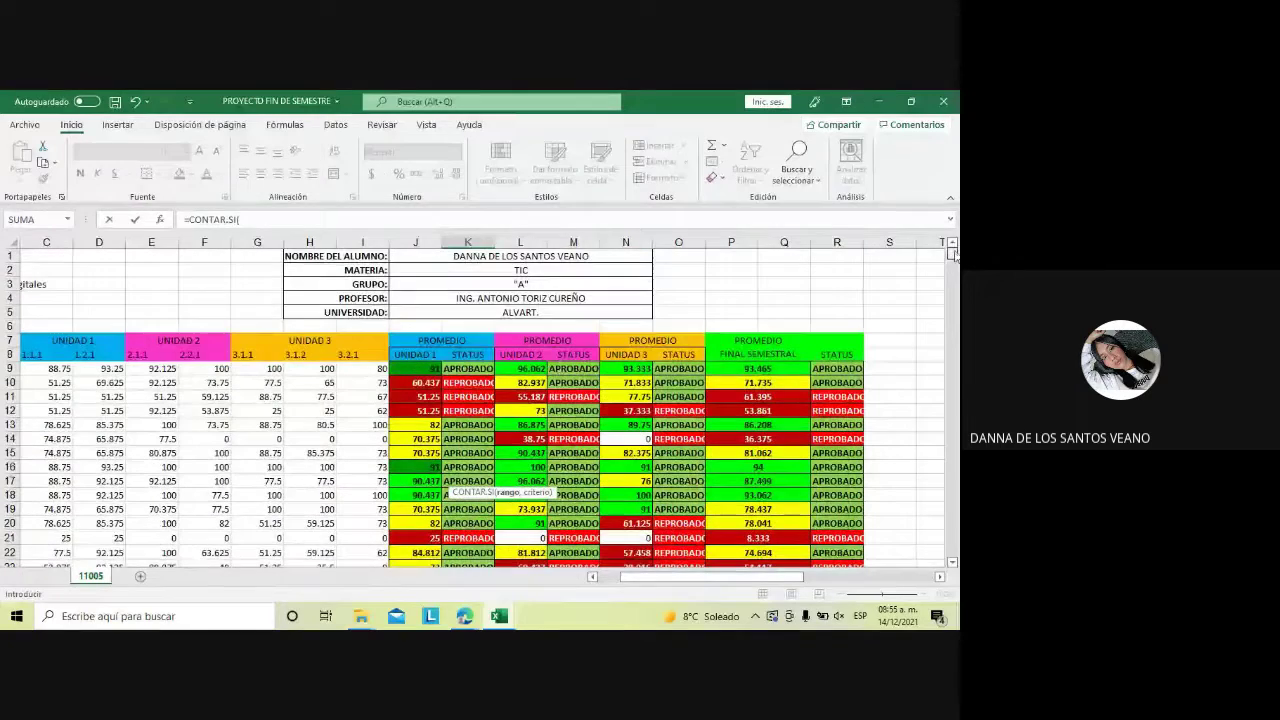
{"action": "left_click", "coordinate": [836, 369]}
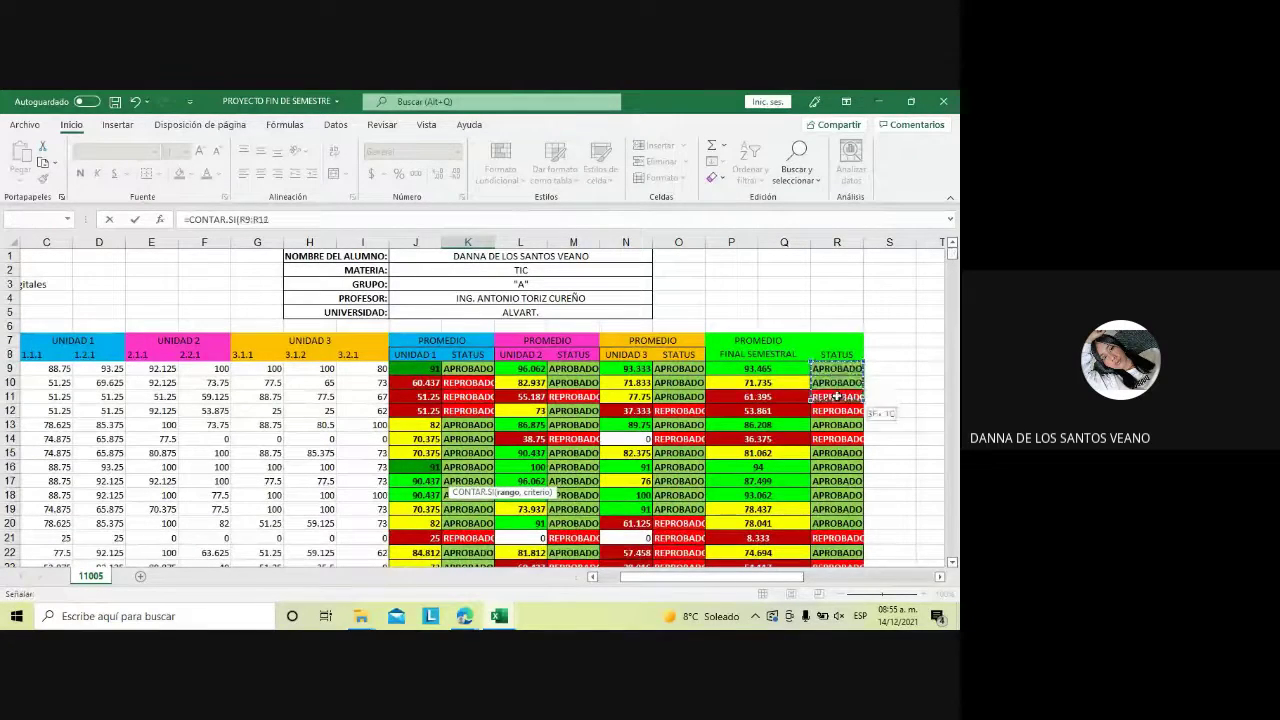
{"action": "left_click_drag", "start_coordinate": [836, 369], "coordinate": [853, 585]}
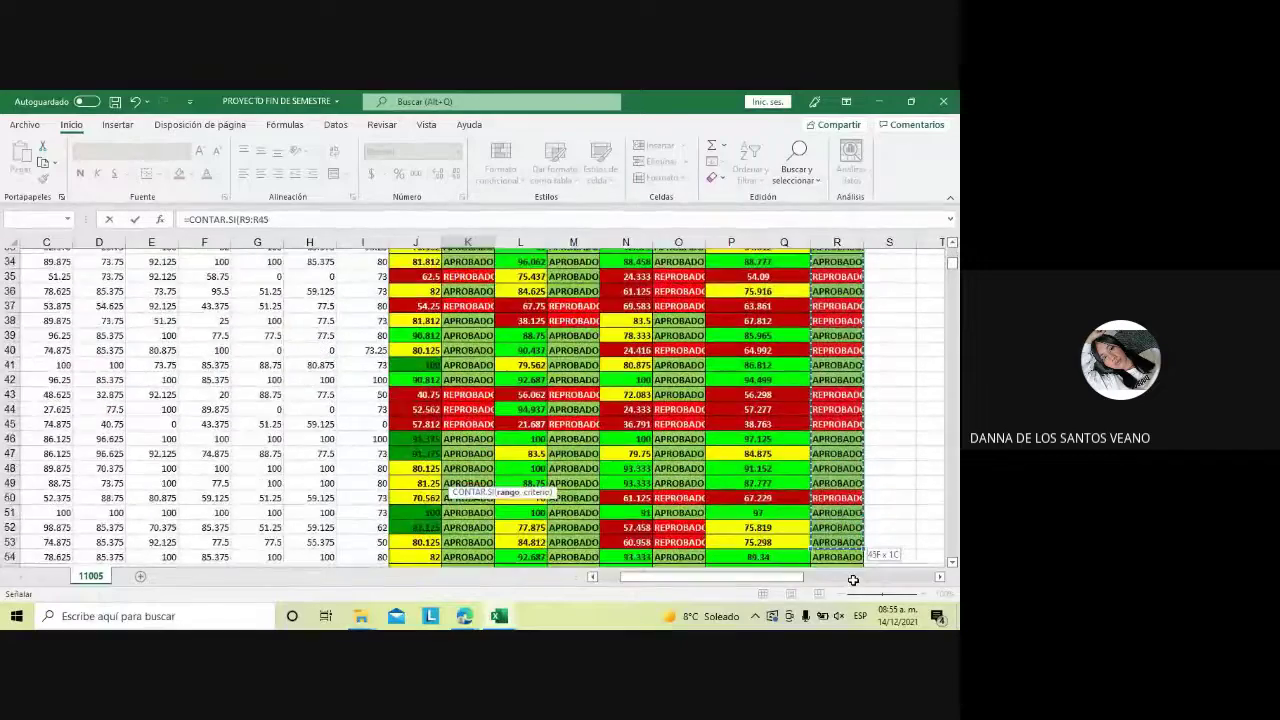
{"action": "left_click_drag", "start_coordinate": [853, 585], "coordinate": [846, 522]}
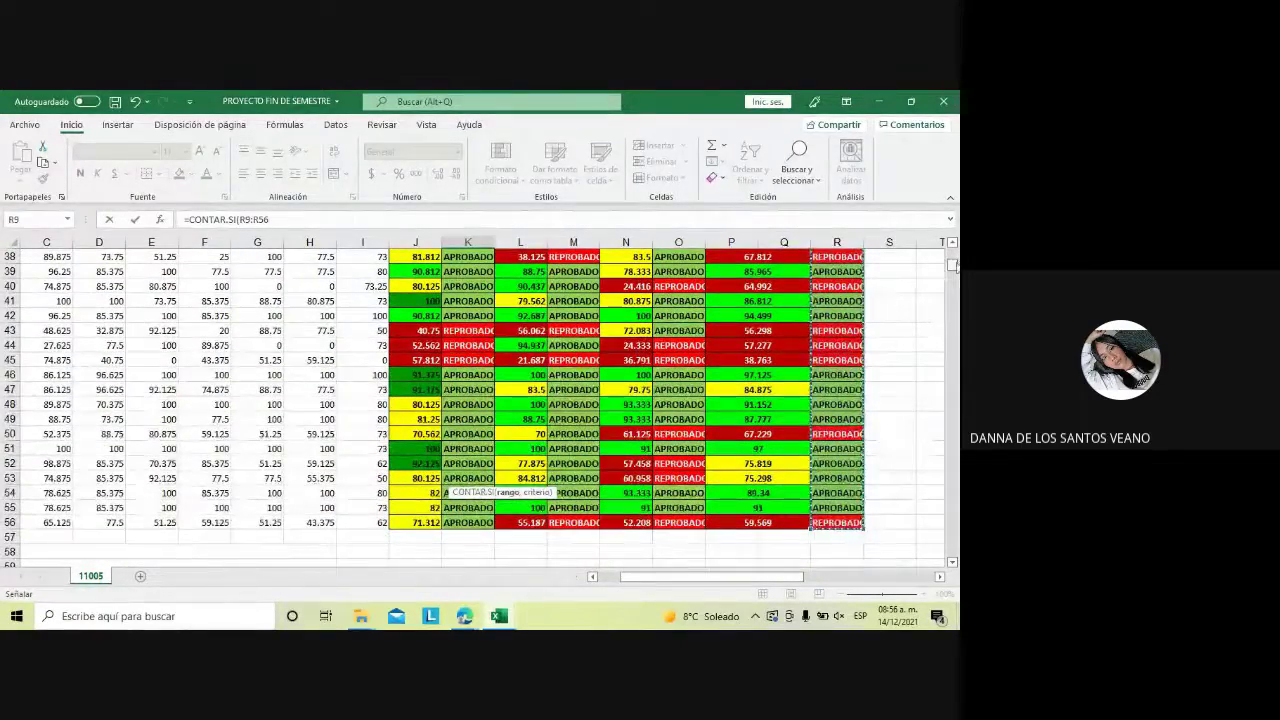
{"action": "scroll", "coordinate": [952, 265], "scroll_direction": "down", "scroll_amount": 3}
{"action": "scroll", "coordinate": [952, 270], "scroll_direction": "down", "scroll_amount": 5}
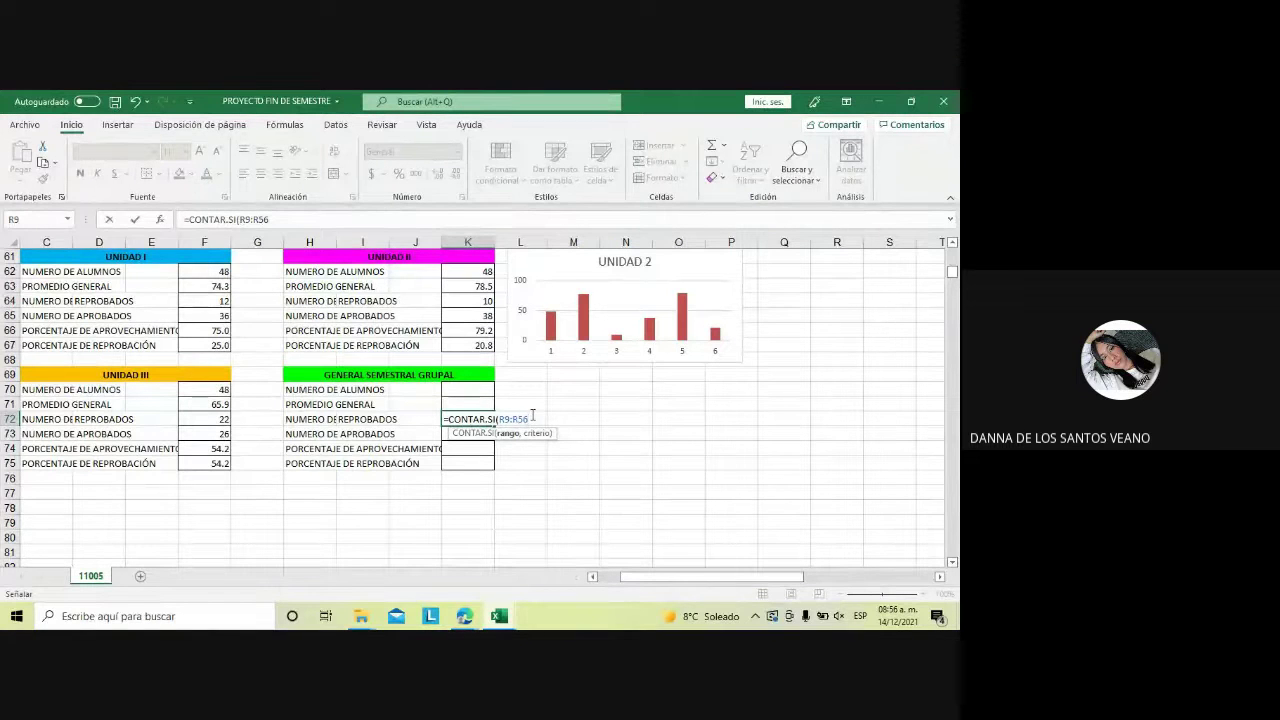
{"action": "type", "text": ","}
{"action": "type", "text": "REPR"}
{"action": "type", "text": "OBADO"}
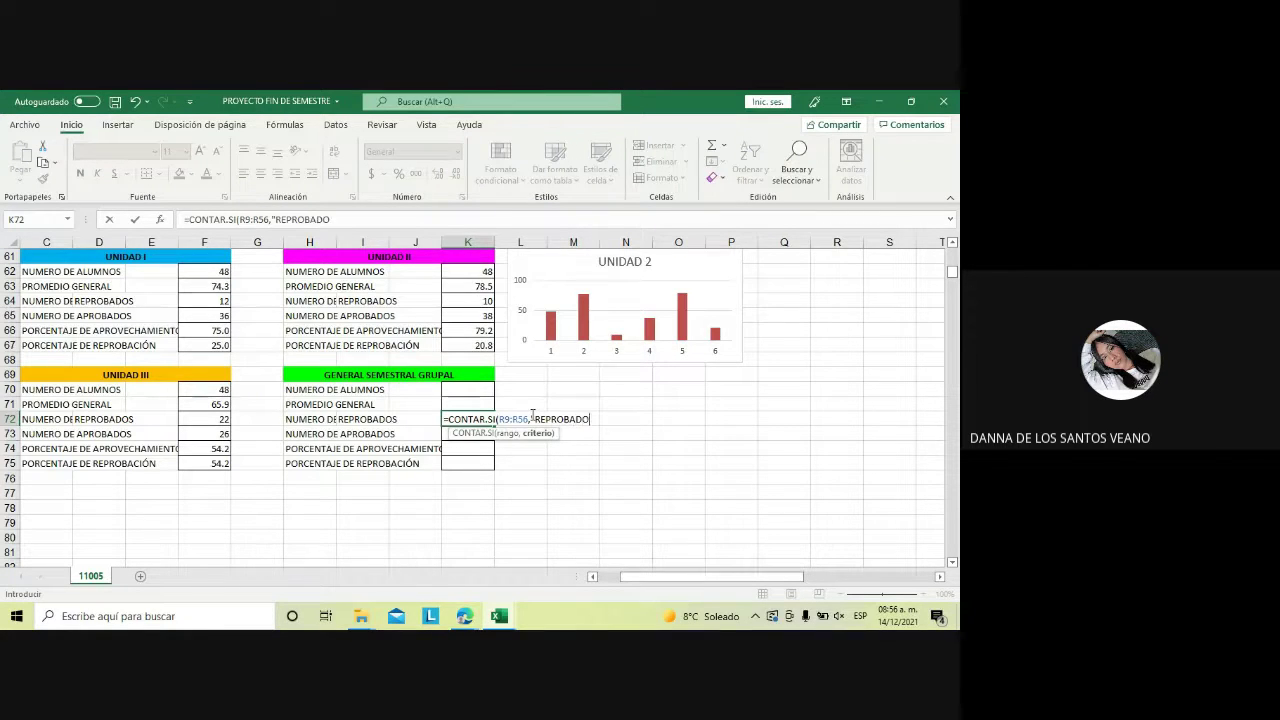
{"action": "type", "text": ")"}
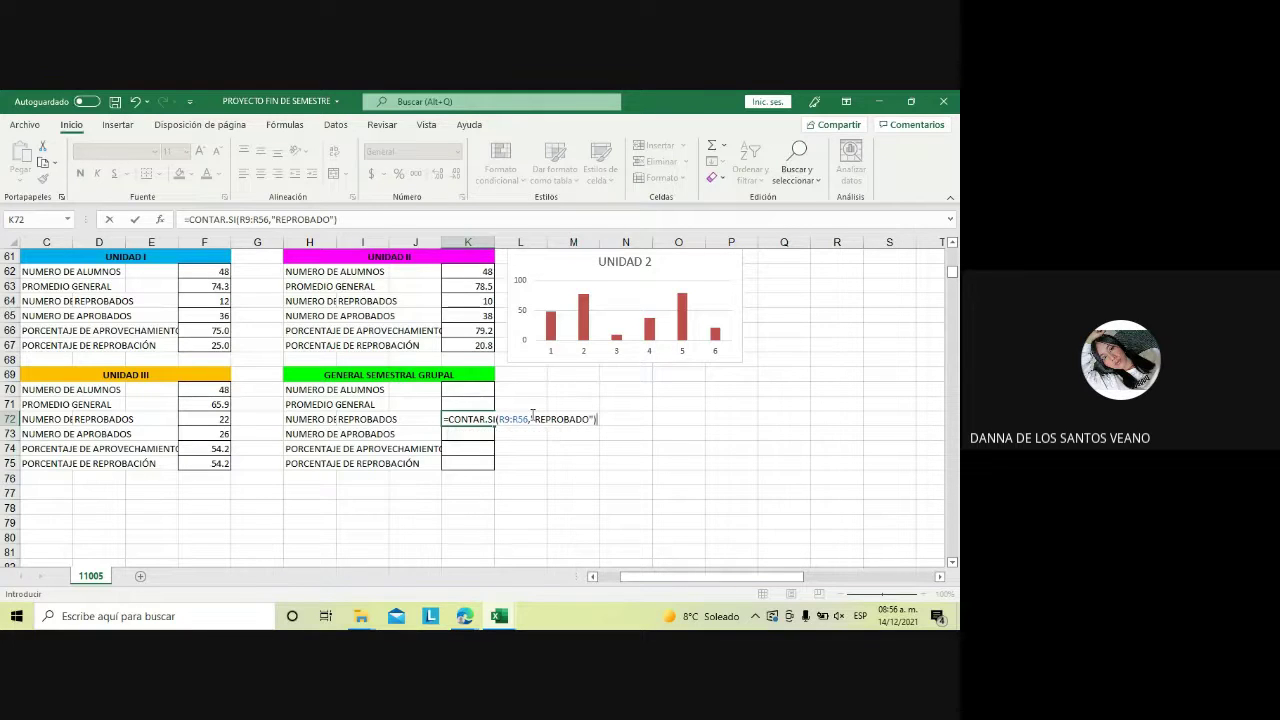
{"action": "key", "text": "Return"}
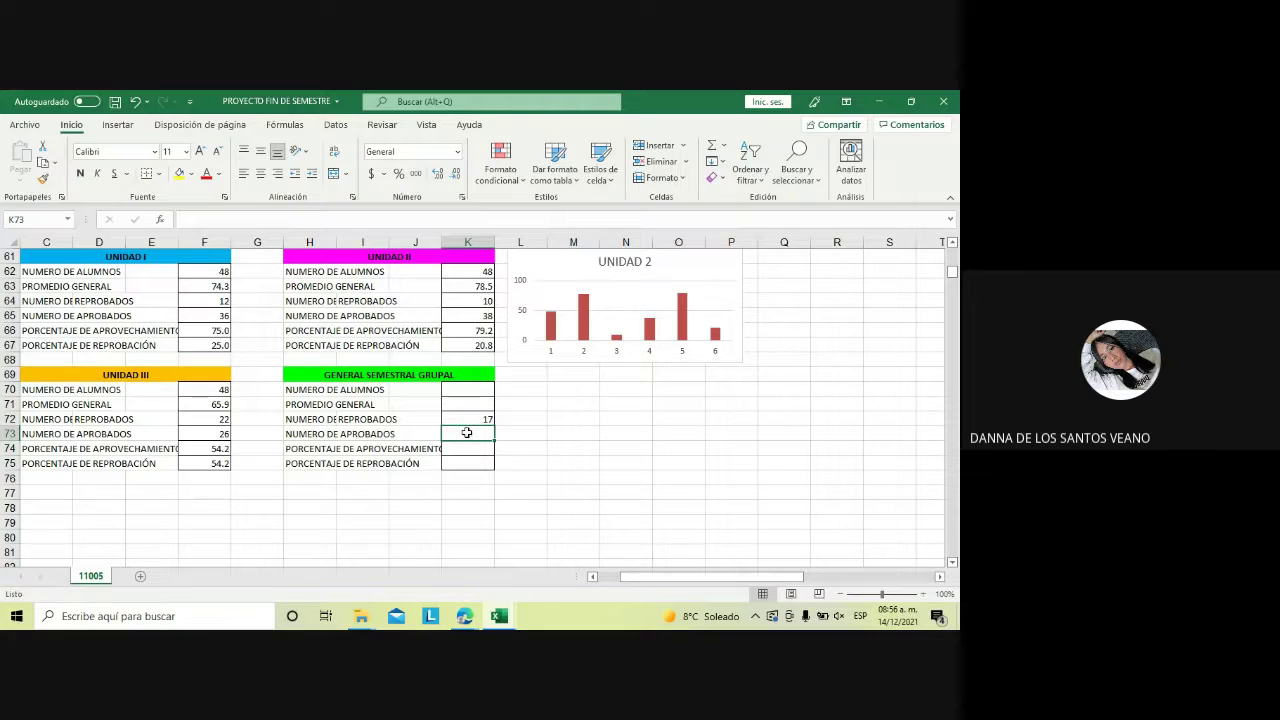
{"action": "type", "text": "="}
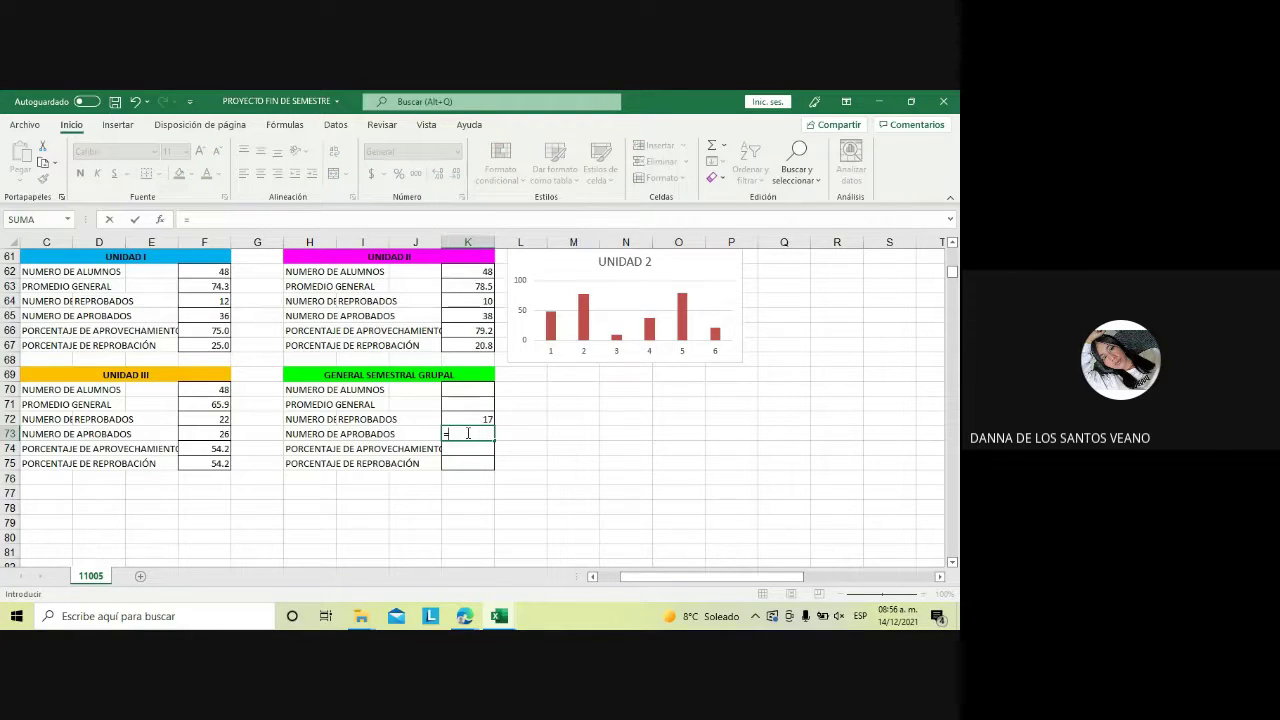
{"action": "type", "text": "CO"}
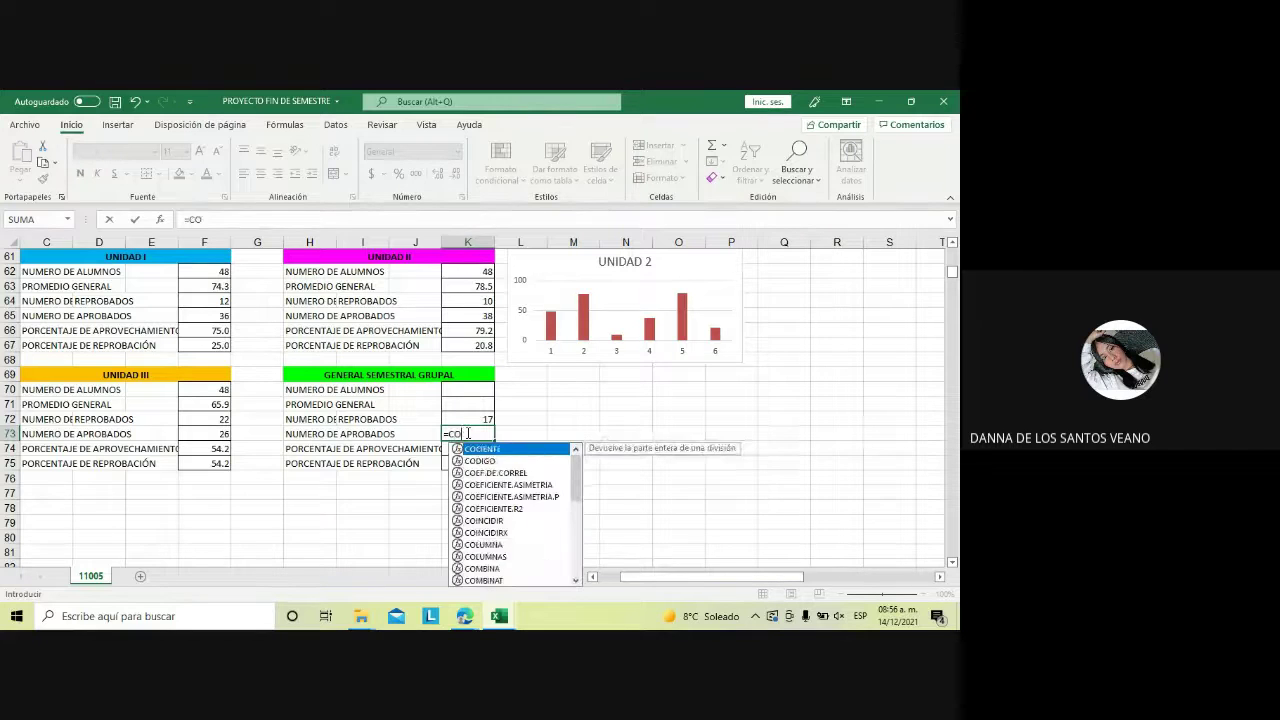
{"action": "type", "text": "NTAR"}
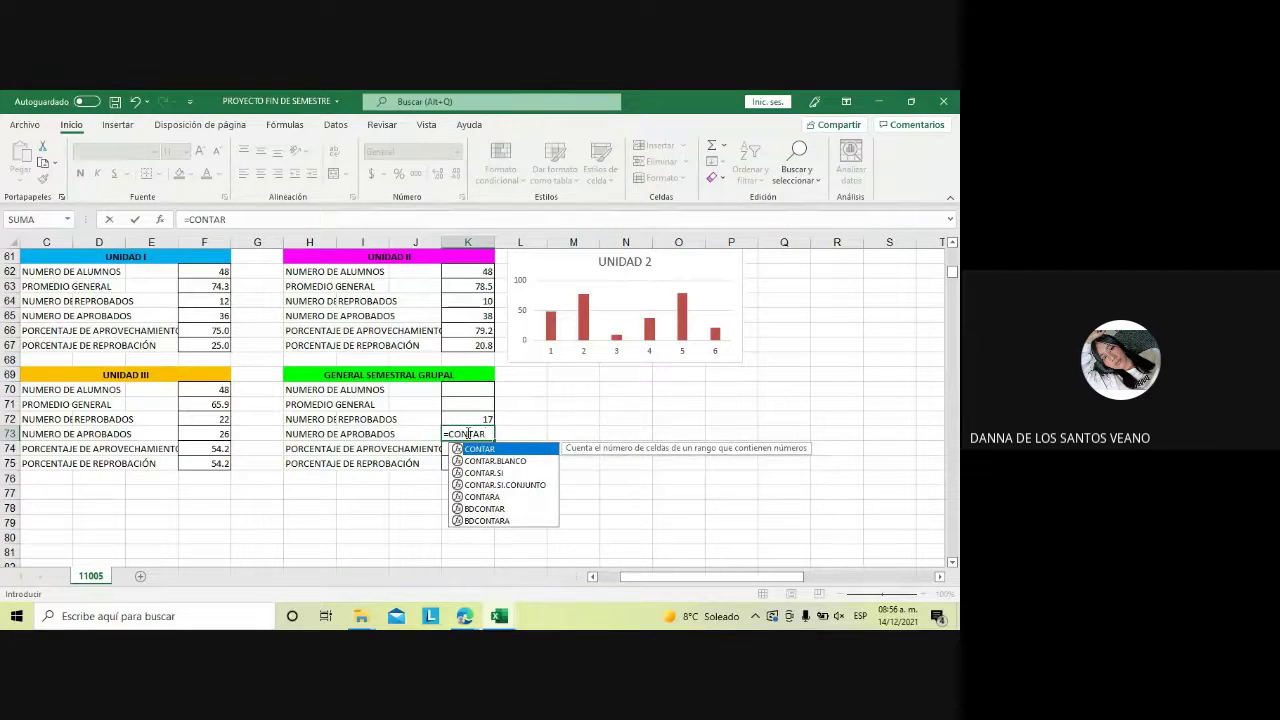
{"action": "type", "text": ".SI"}
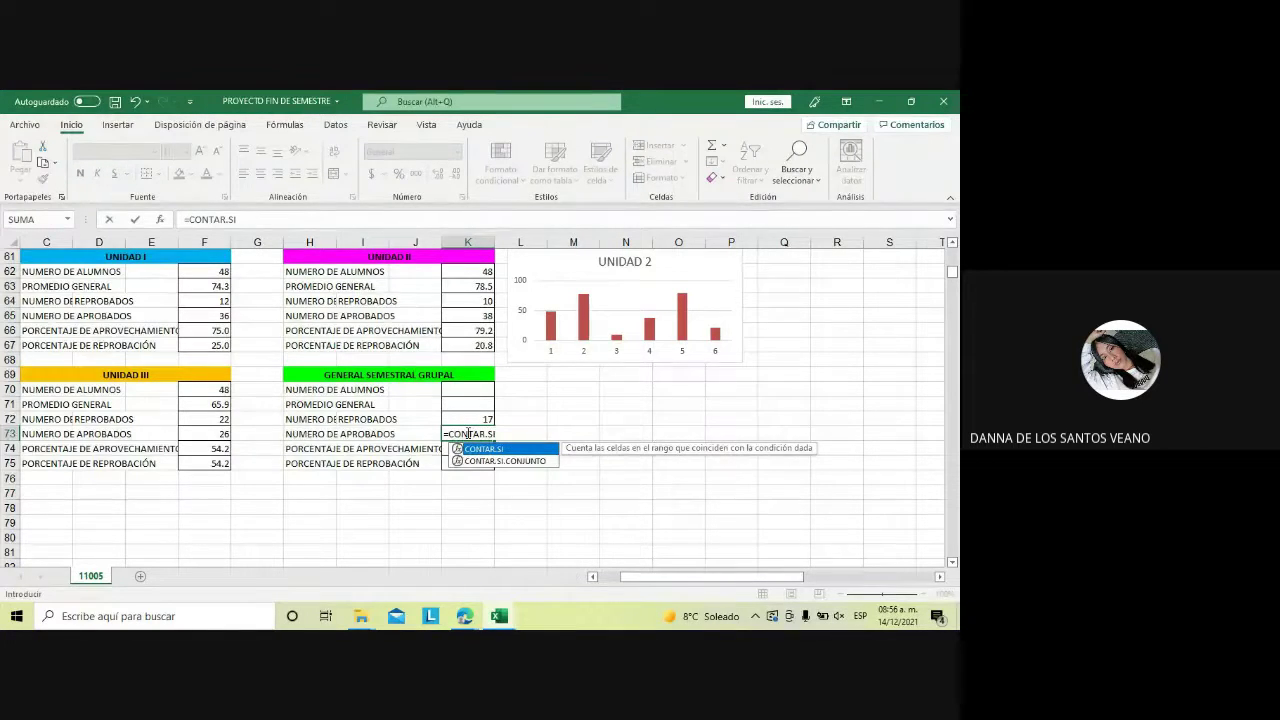
{"action": "type", "text": "("}
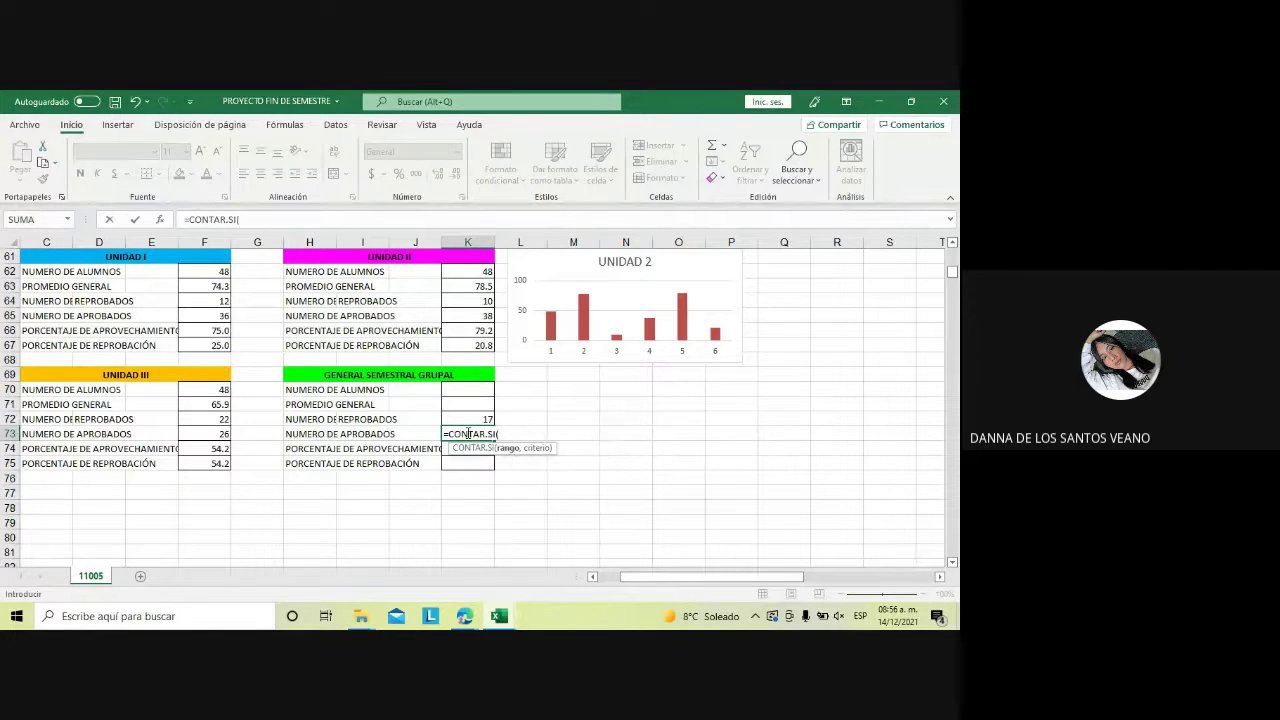
Enter =CONTAR.SI(R9:R56,"APROBADO") in K73, counting 31 passed students
{"action": "left_click", "coordinate": [481, 417]}
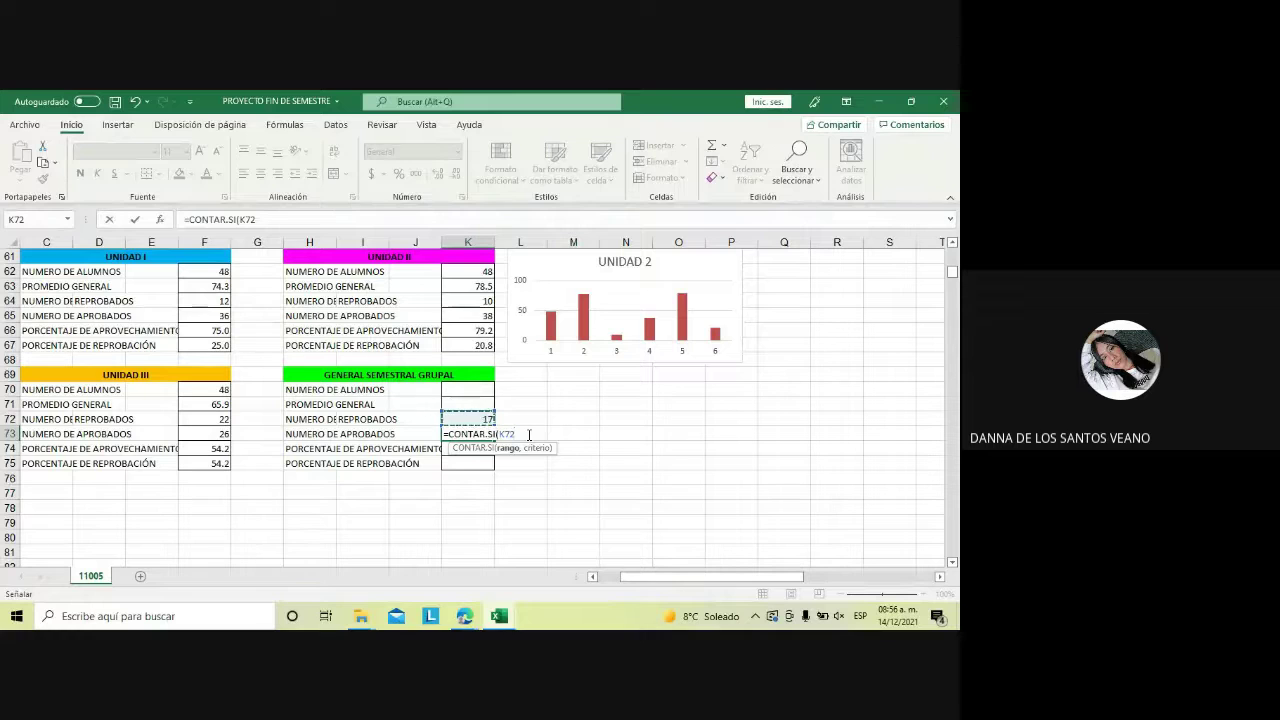
{"action": "key", "text": "BackSpace"}
{"action": "key", "text": "BackSpace"}
{"action": "key", "text": "BackSpace"}
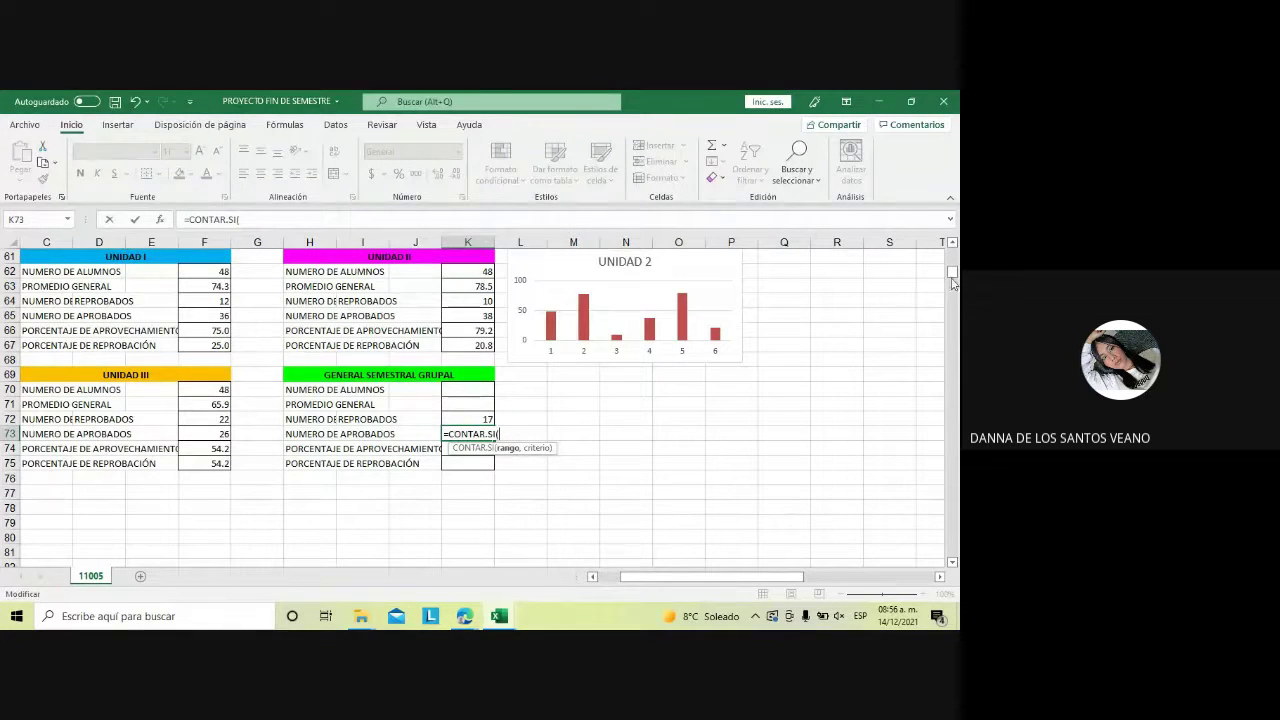
{"action": "left_click_drag", "start_coordinate": [954, 271], "coordinate": [953, 276]}
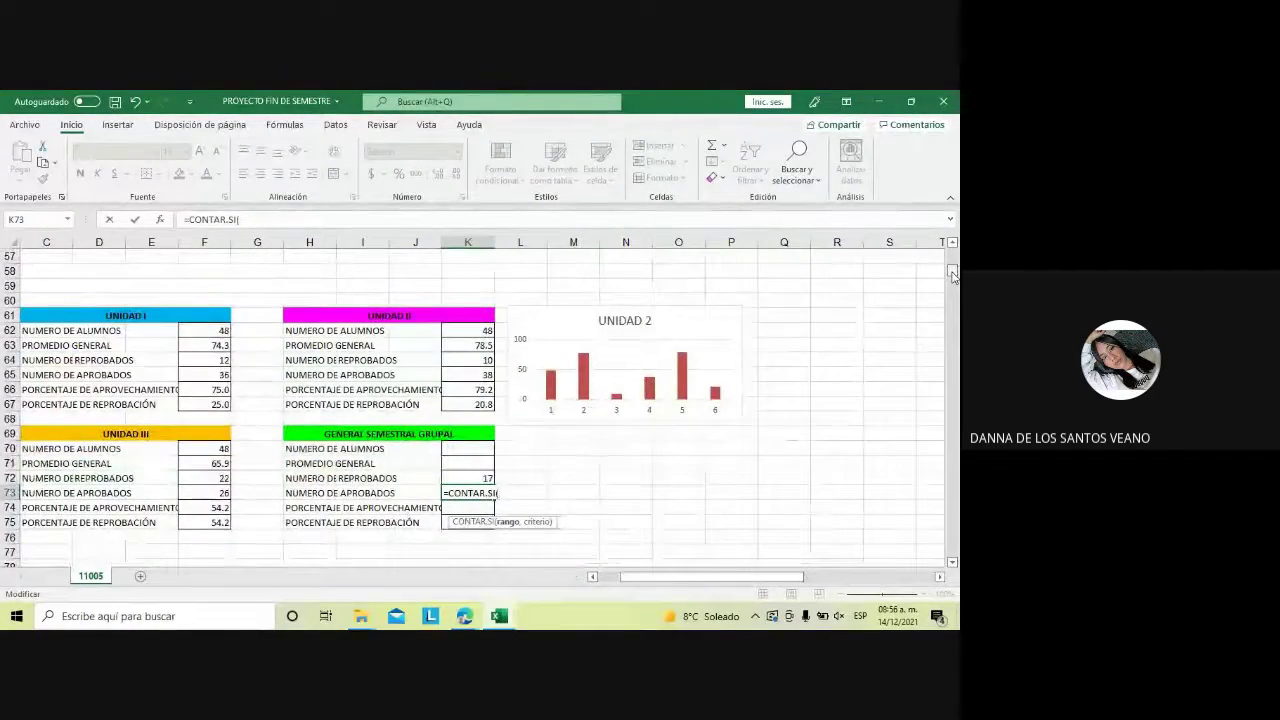
{"action": "type", "text": "R9"}
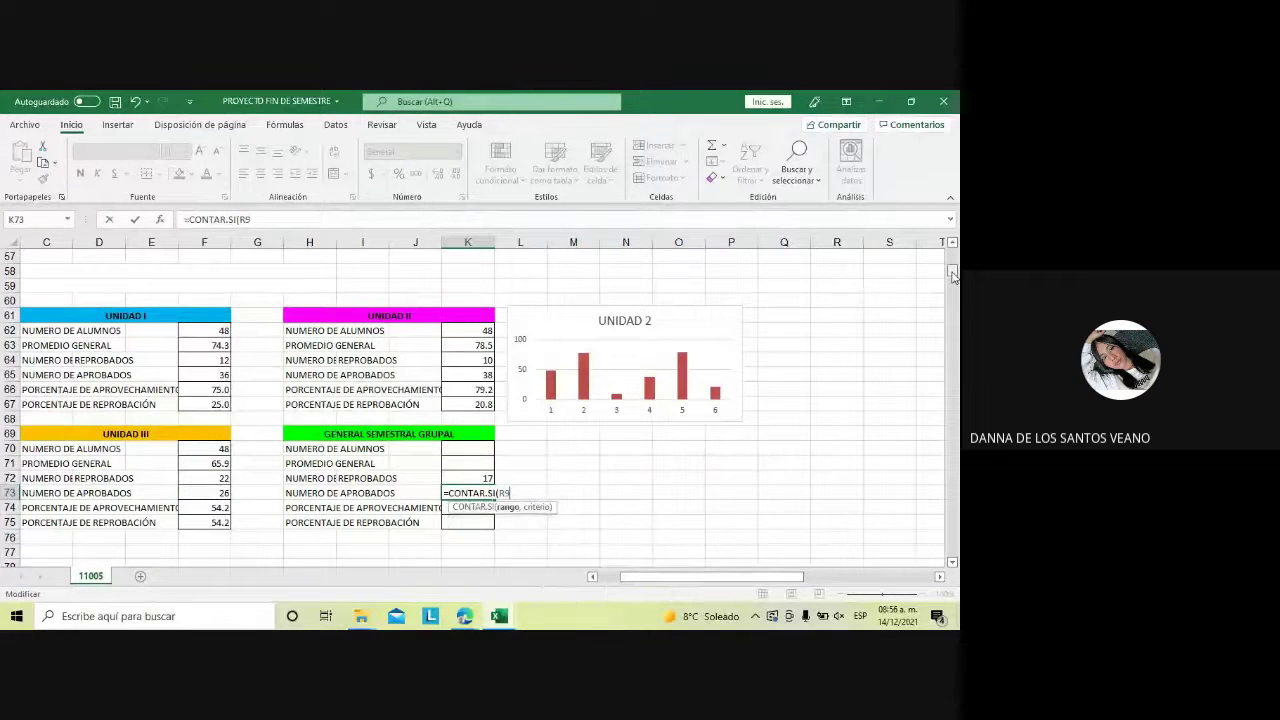
{"action": "type", "text": ":"}
{"action": "type", "text": "R5"}
{"action": "type", "text": "6"}
{"action": "type", "text": ",\"AP"}
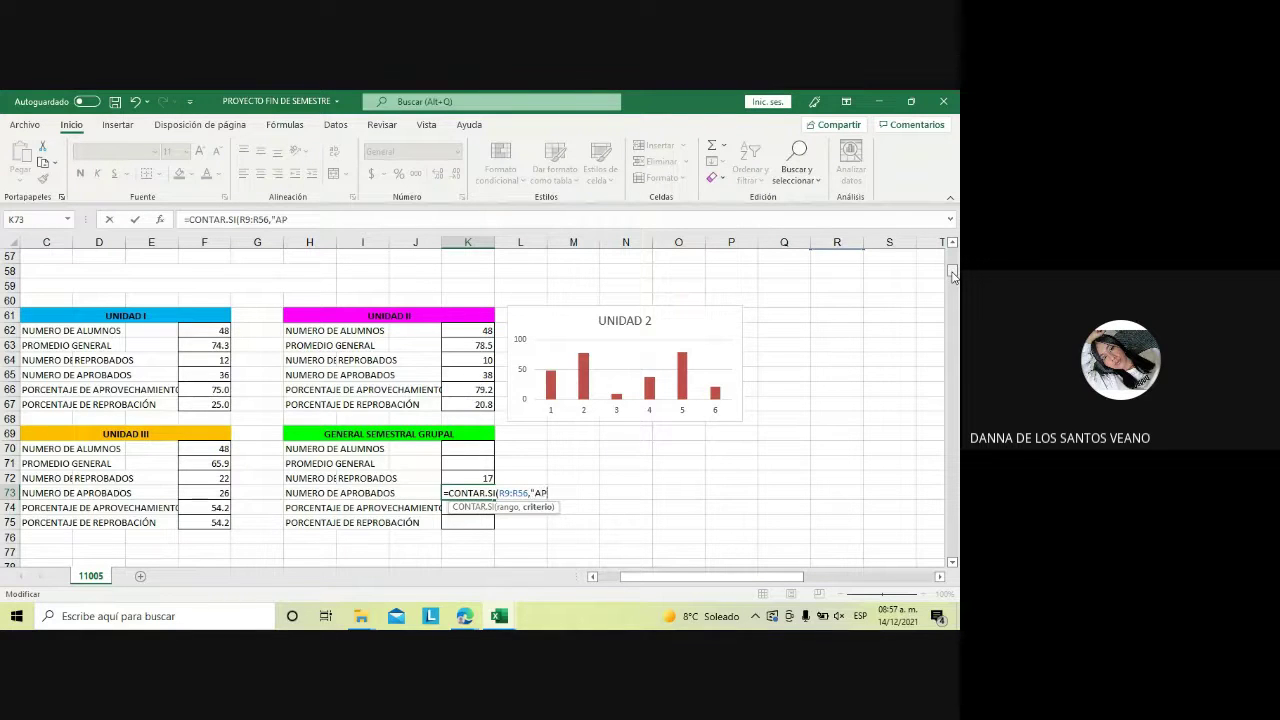
{"action": "type", "text": "ROBAD"}
{"action": "type", "text": "O\""}
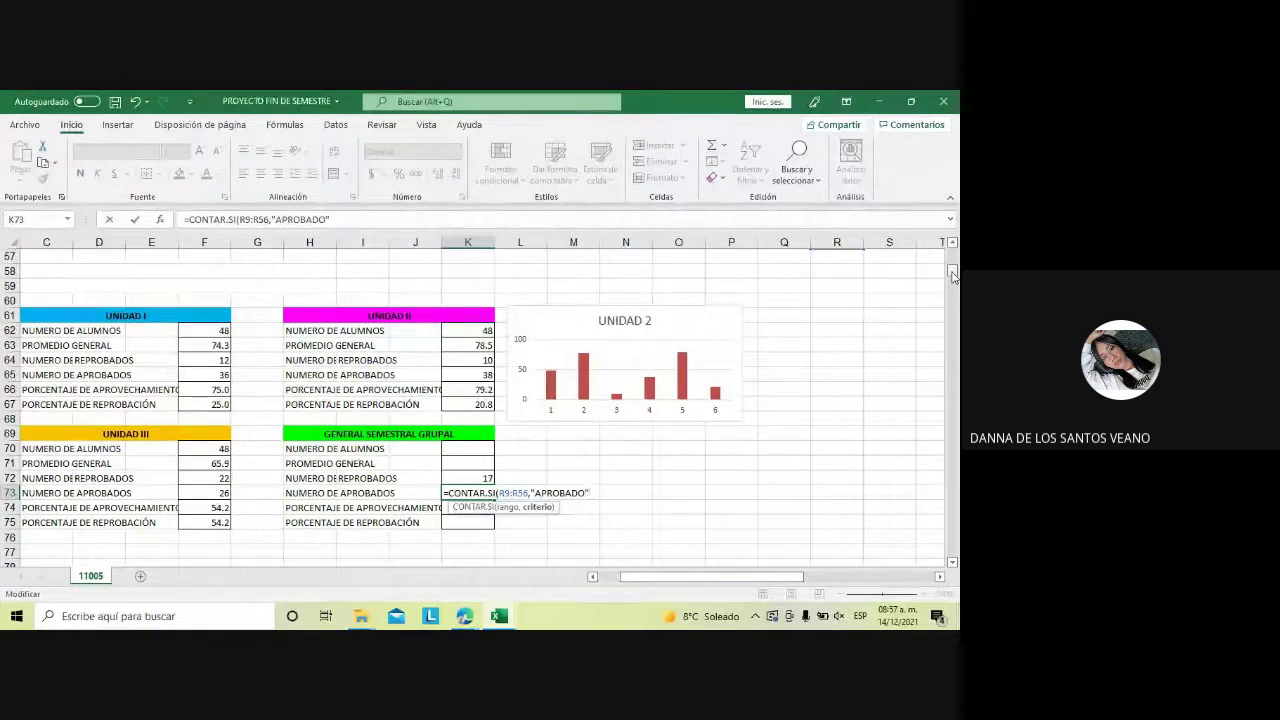
{"action": "type", "text": ")"}
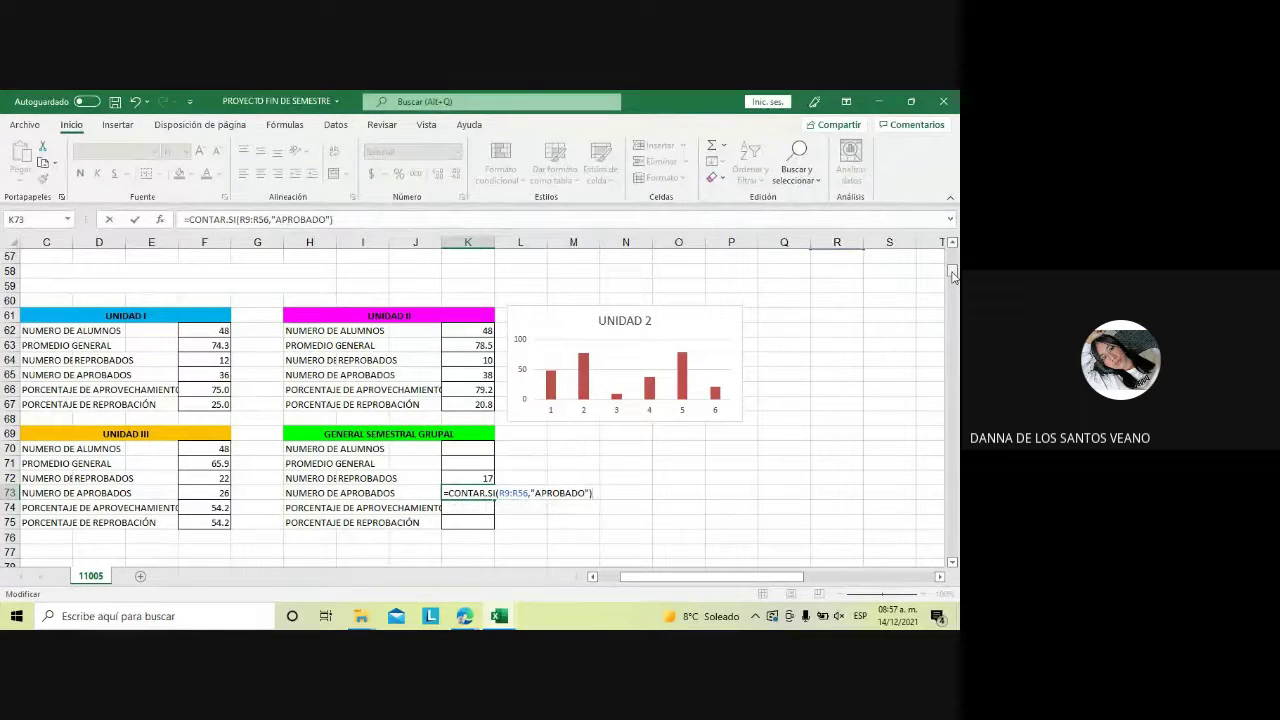
{"action": "key", "text": "Return"}
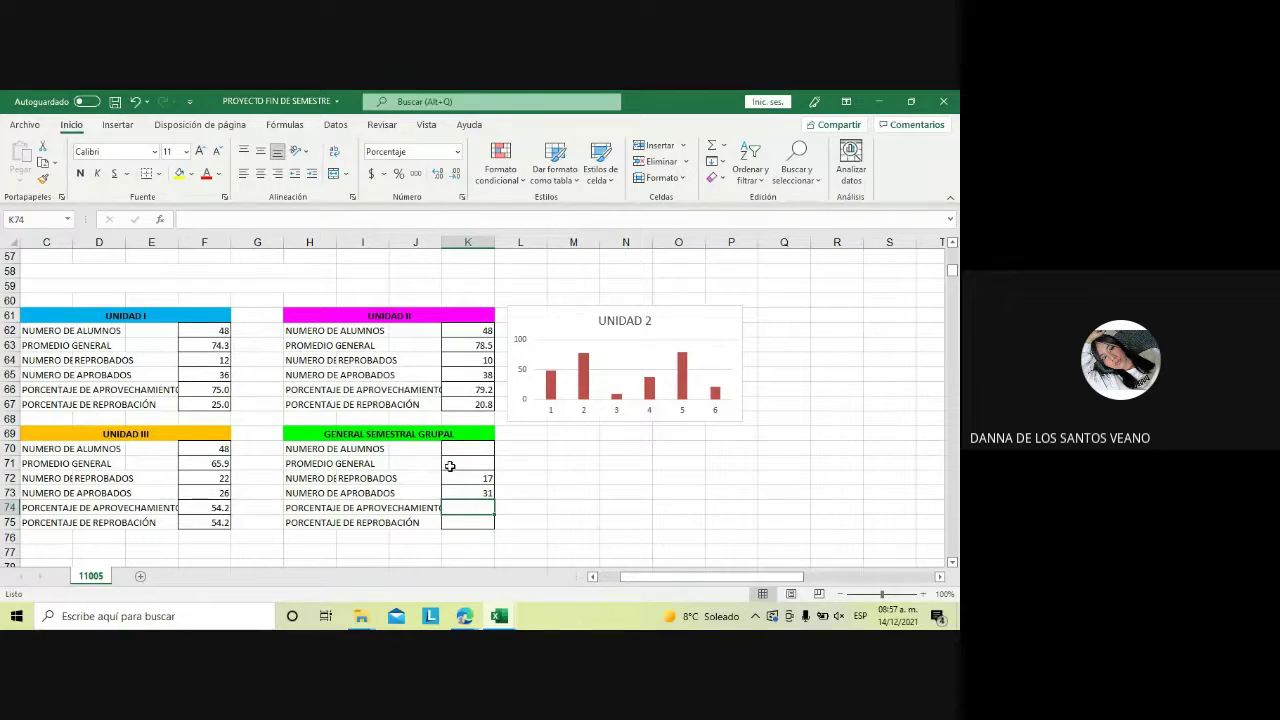
{"action": "left_click", "coordinate": [450, 466]}
Enter =PROMEDIO(P9:P56) in K71 for a group average of 72.9
{"action": "type", "text": "="}
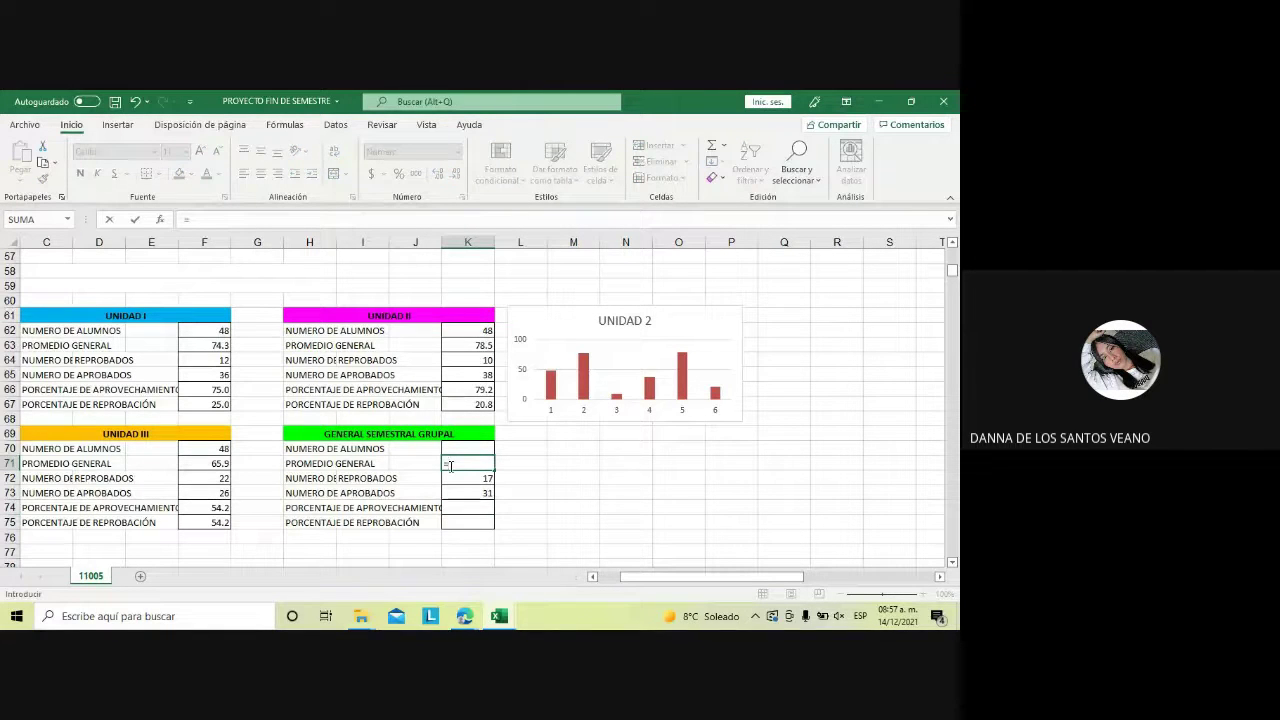
{"action": "type", "text": "PROMED"}
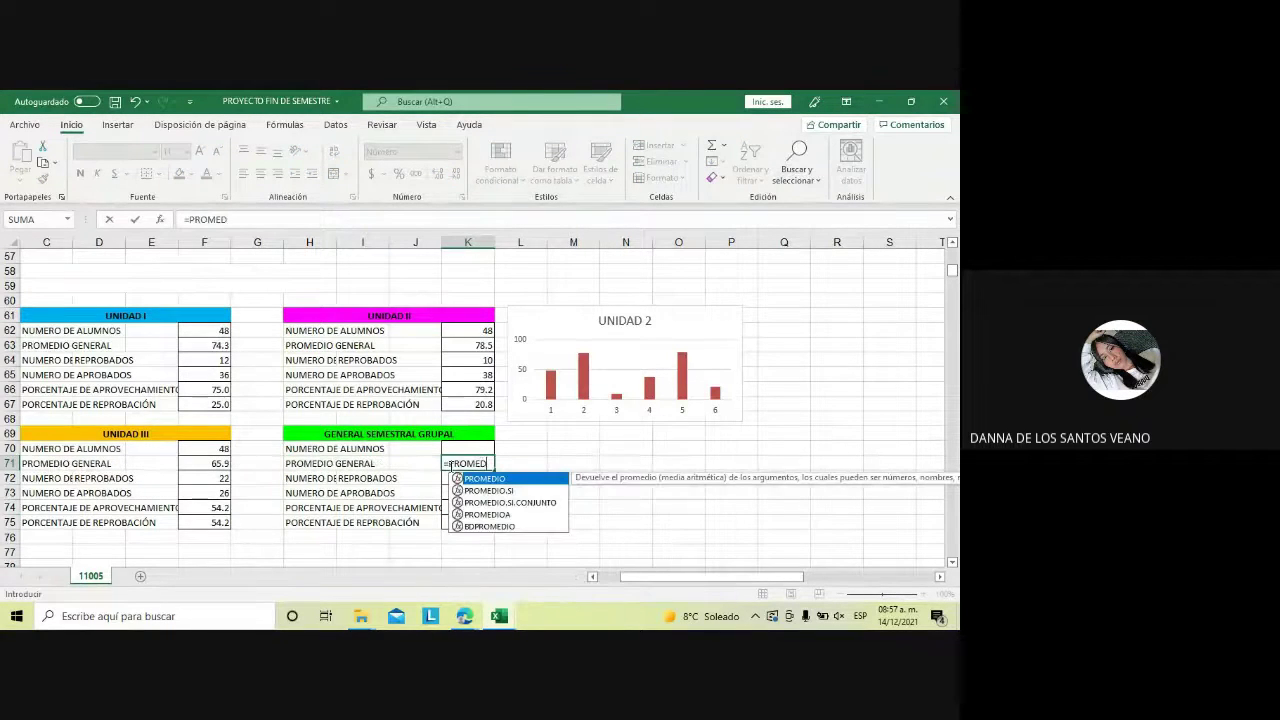
{"action": "type", "text": "IO"}
{"action": "type", "text": "("}
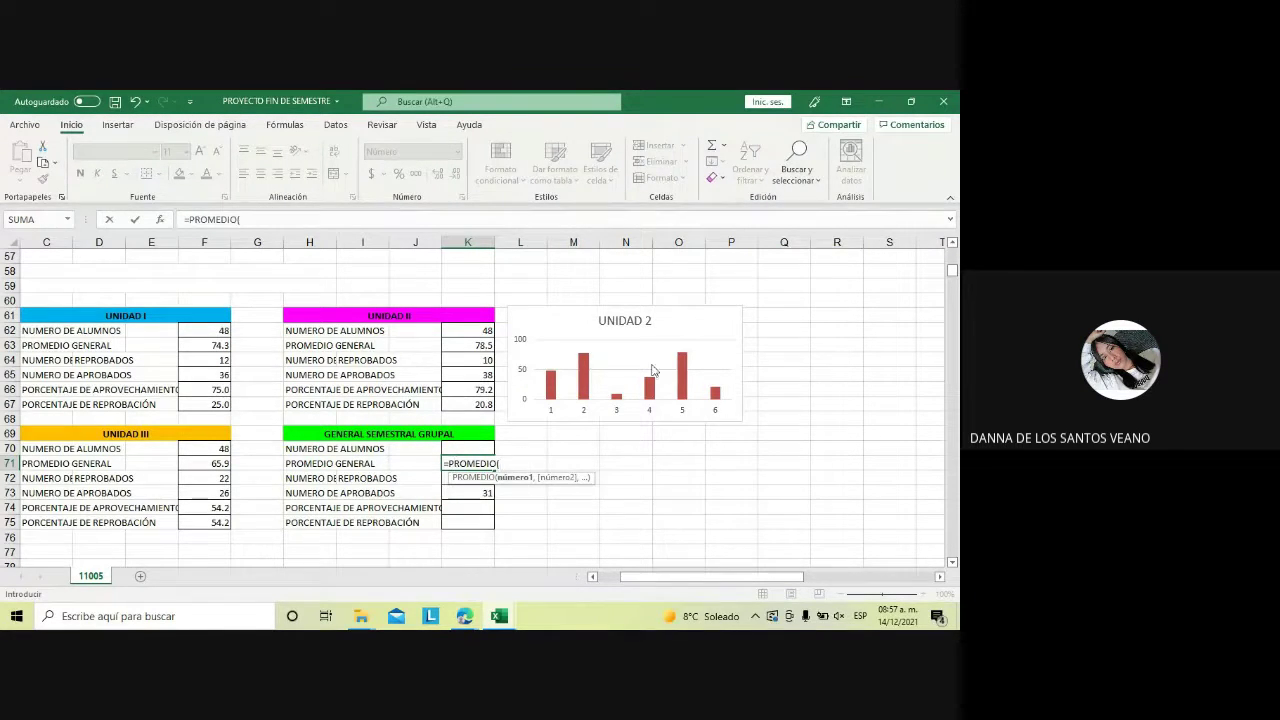
{"action": "mouse_move", "coordinate": [955, 278]}
{"action": "left_mouse_down"}
{"action": "mouse_move", "coordinate": [955, 256]}
{"action": "mouse_move", "coordinate": [955, 282]}
{"action": "left_mouse_up"}
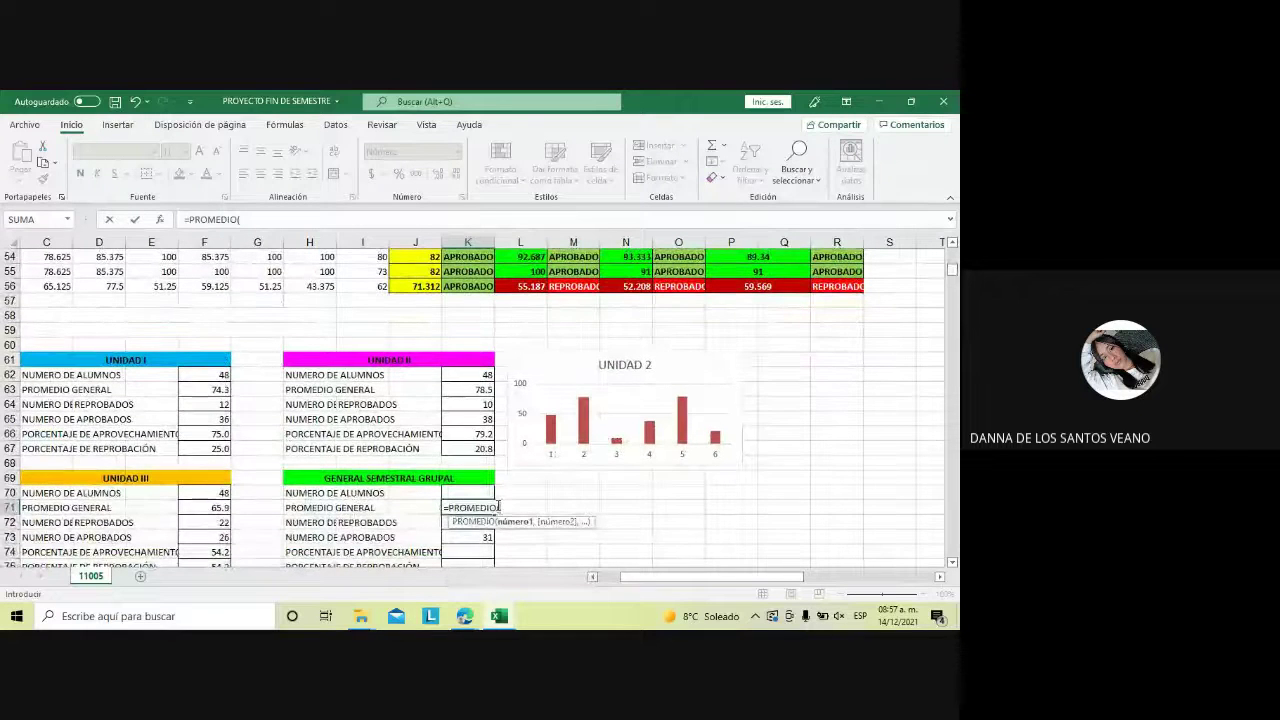
{"action": "type", "text": "P"}
{"action": "type", "text": "9"}
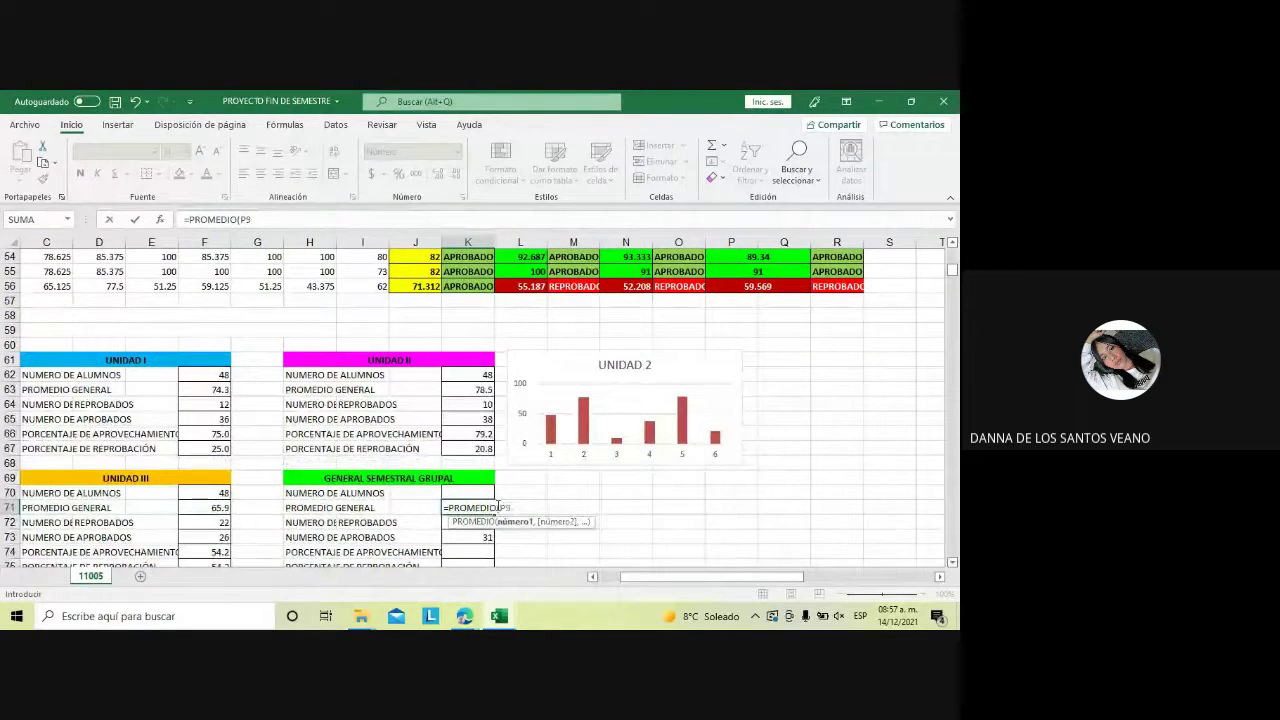
{"action": "type", "text": ":P56"}
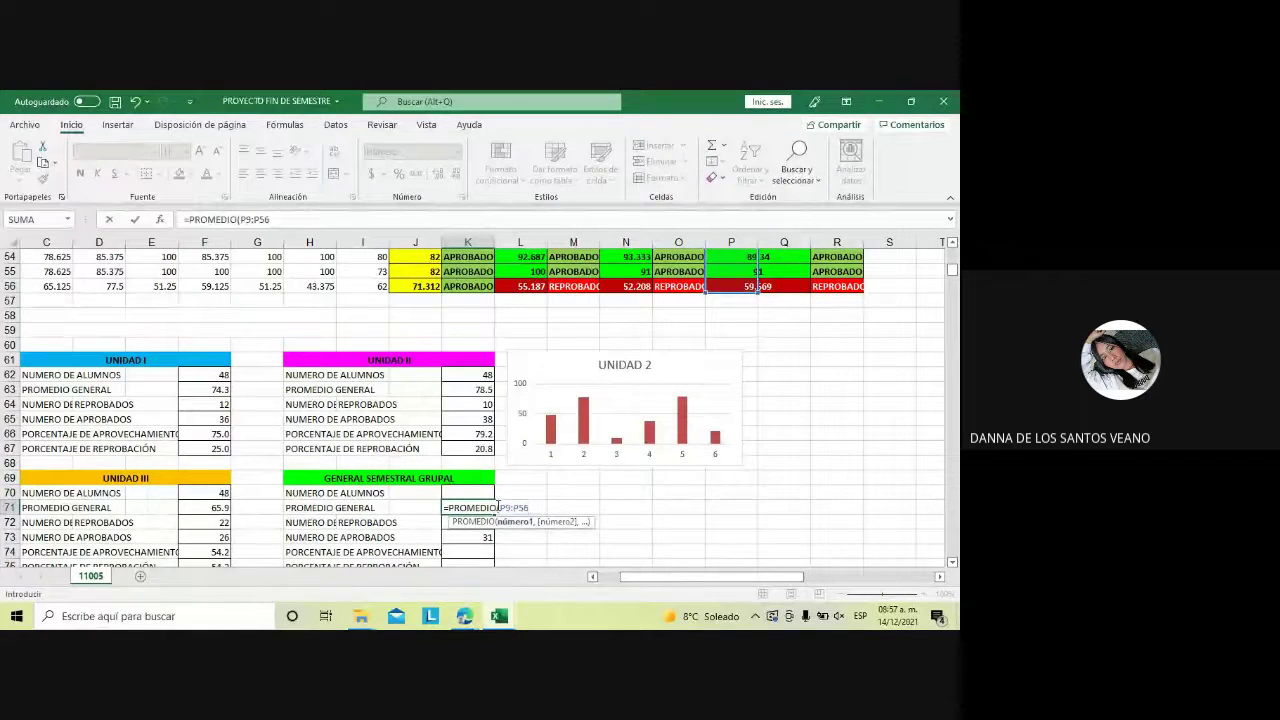
{"action": "type", "text": ")"}
{"action": "key", "text": "Return"}
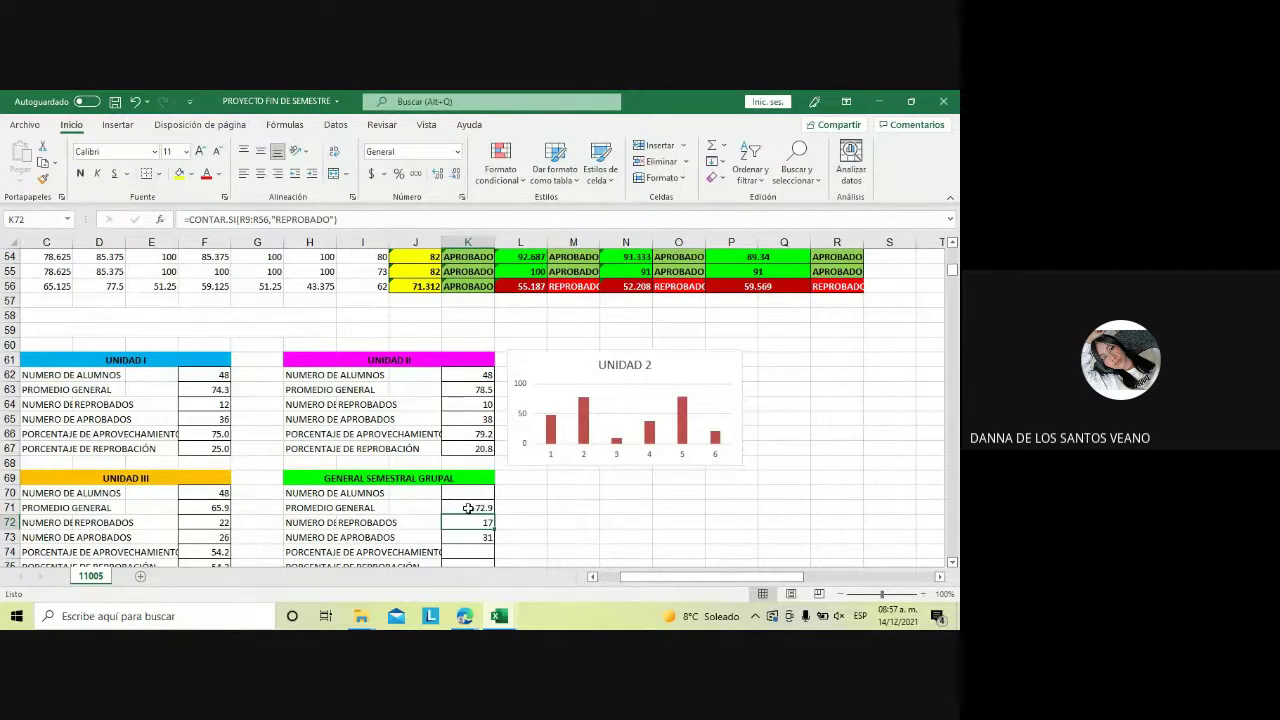
Enter =SUMA(K72:K73) in K70, totalling 48 students
{"action": "left_click", "coordinate": [465, 492]}
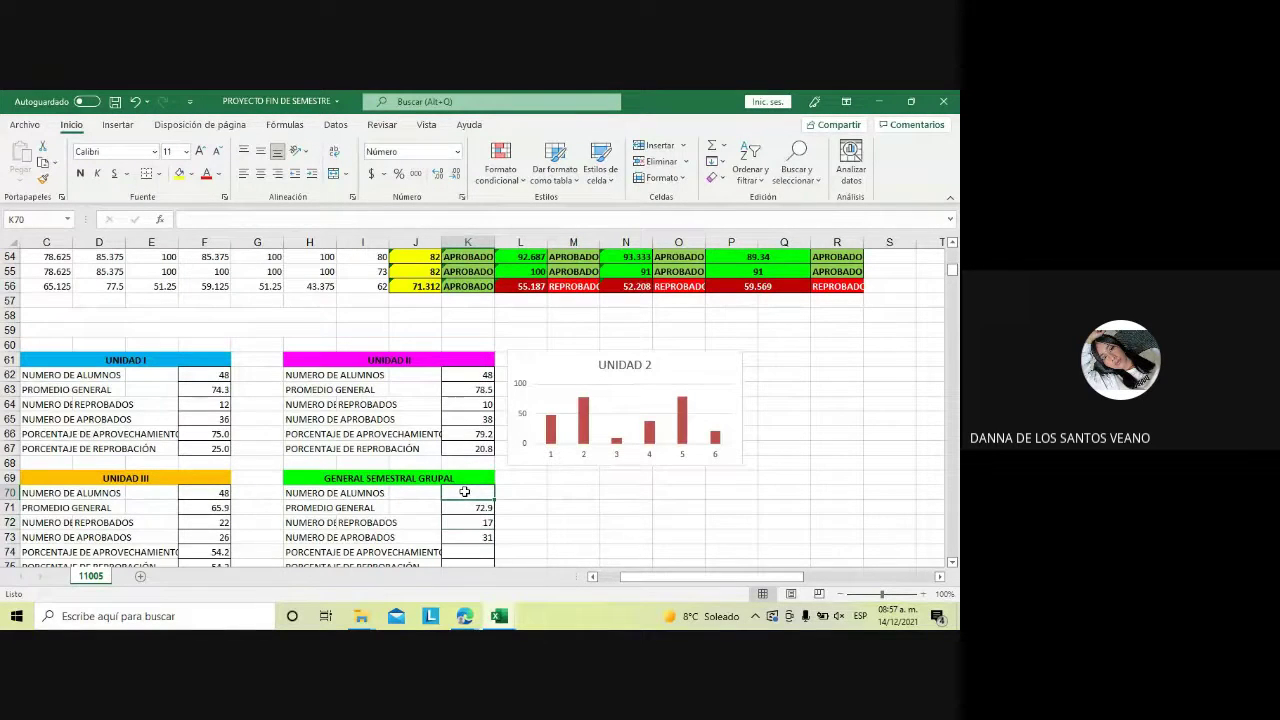
{"action": "type", "text": "=S"}
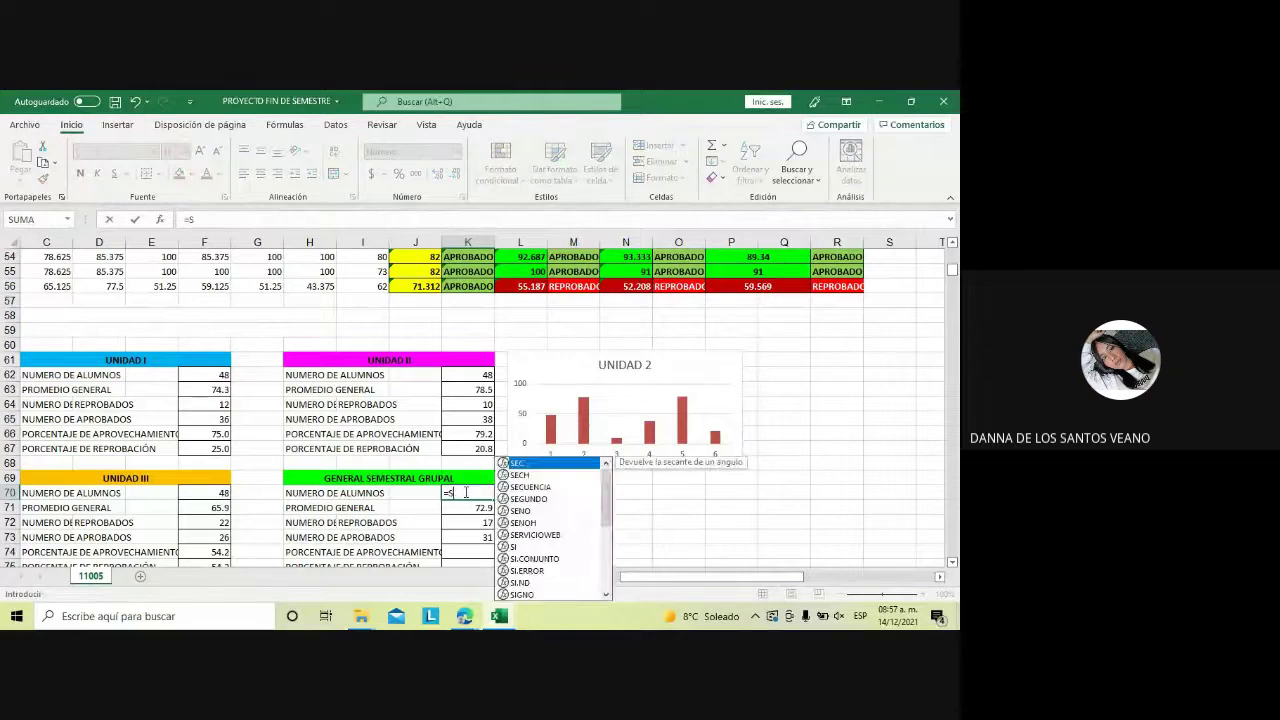
{"action": "type", "text": "UMA"}
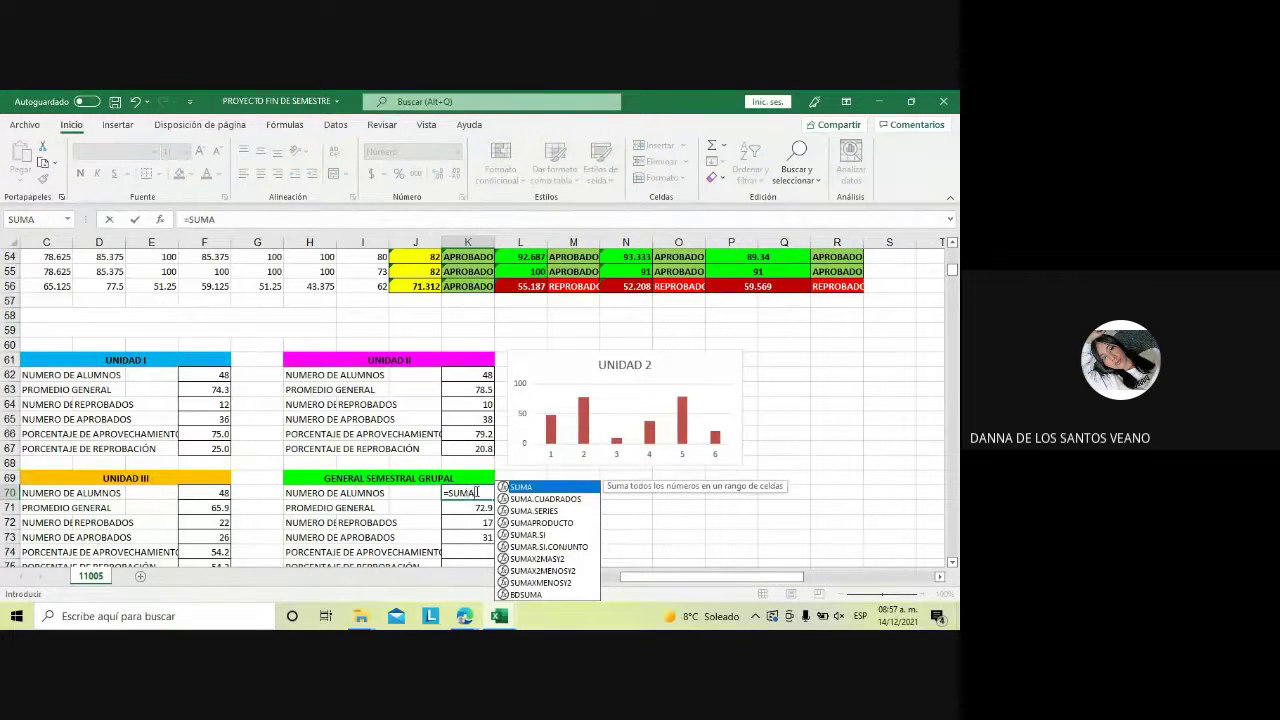
{"action": "type", "text": "("}
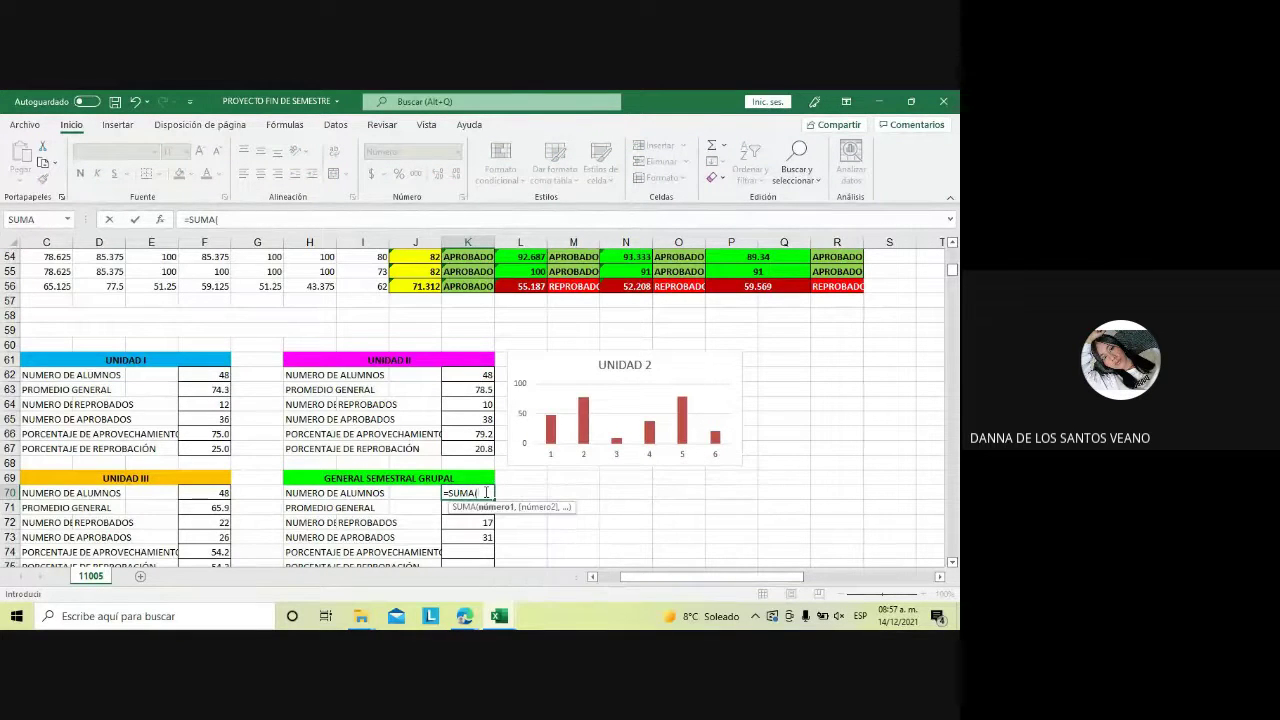
{"action": "type", "text": "K"}
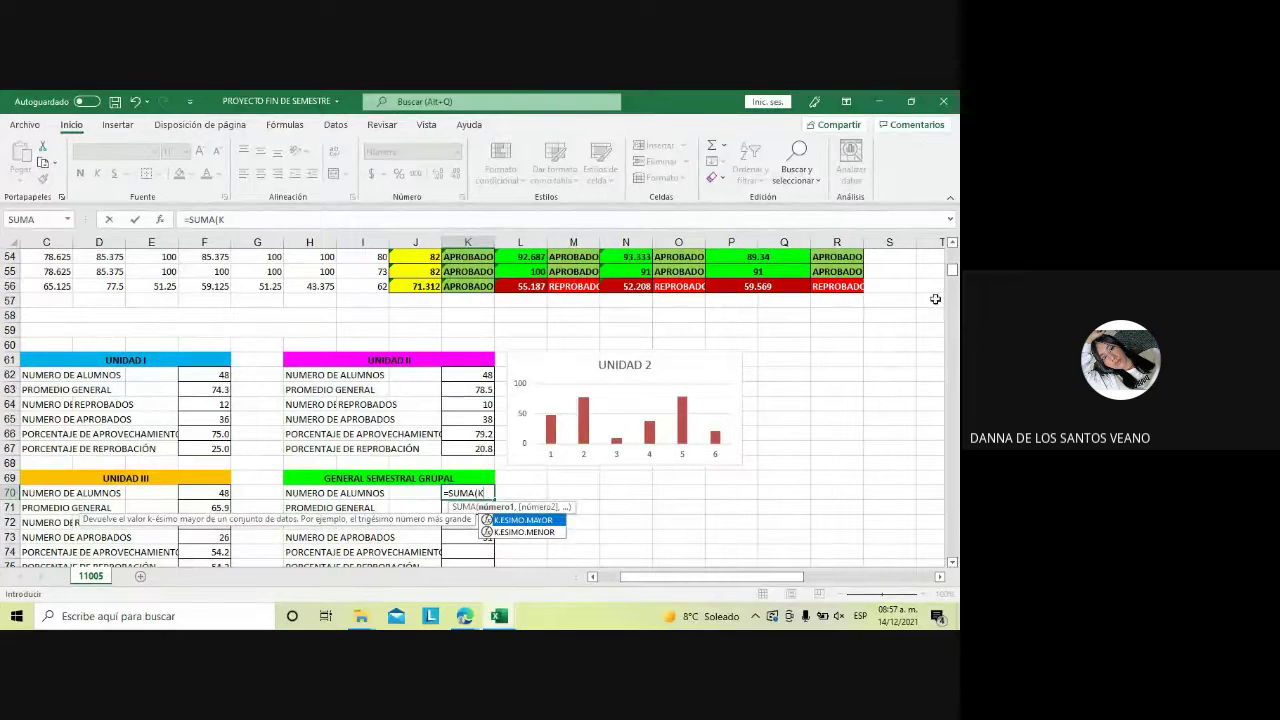
{"action": "left_click_drag", "start_coordinate": [953, 268], "coordinate": [955, 275]}
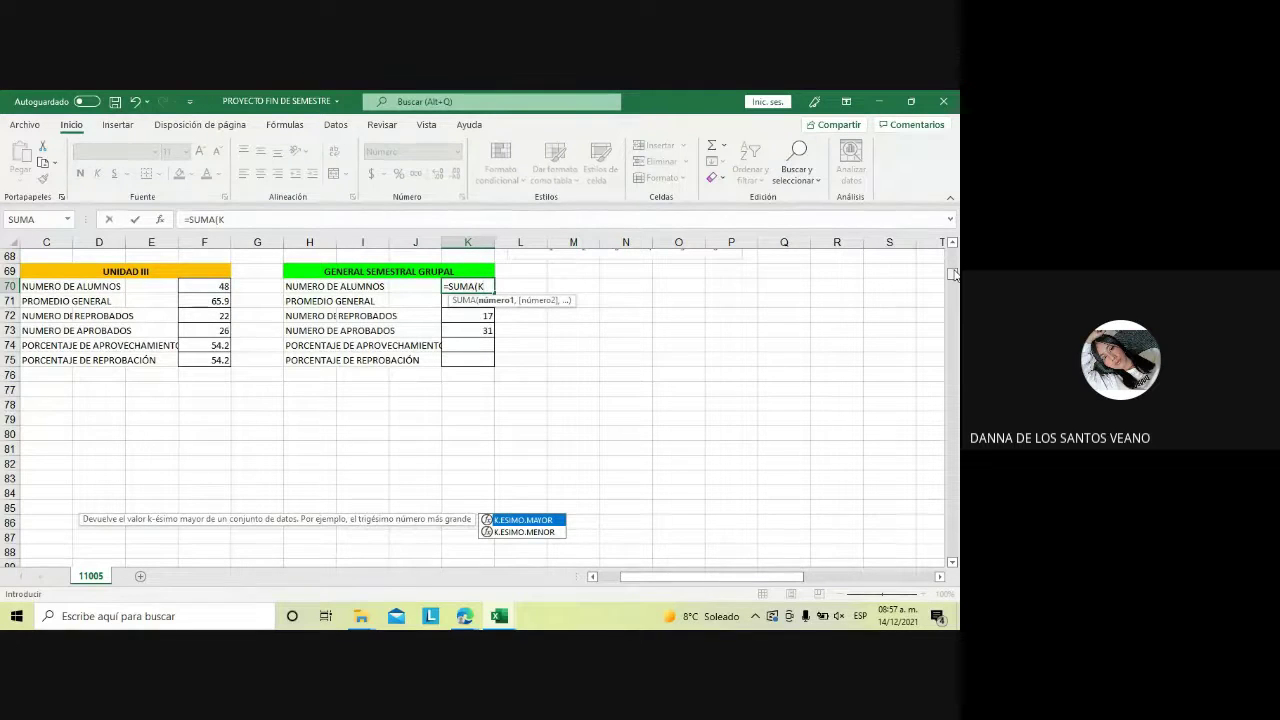
{"action": "type", "text": "7"}
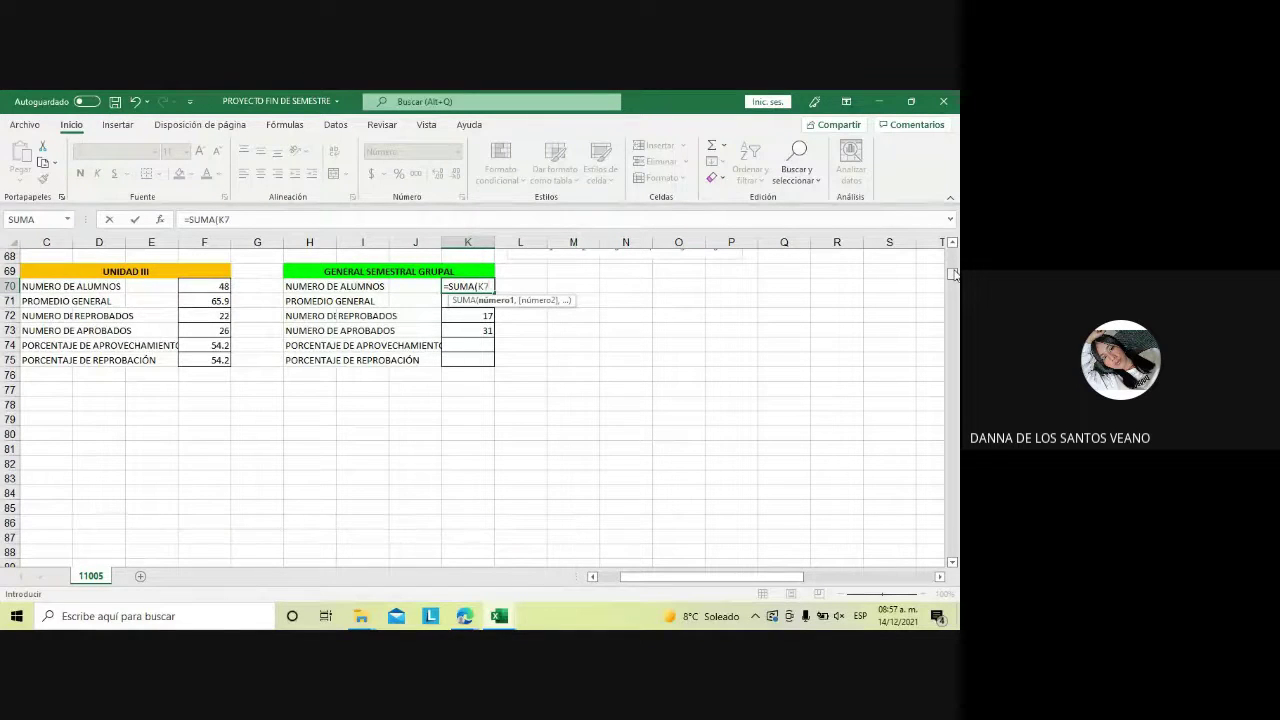
{"action": "type", "text": "2:"}
{"action": "type", "text": "K73"}
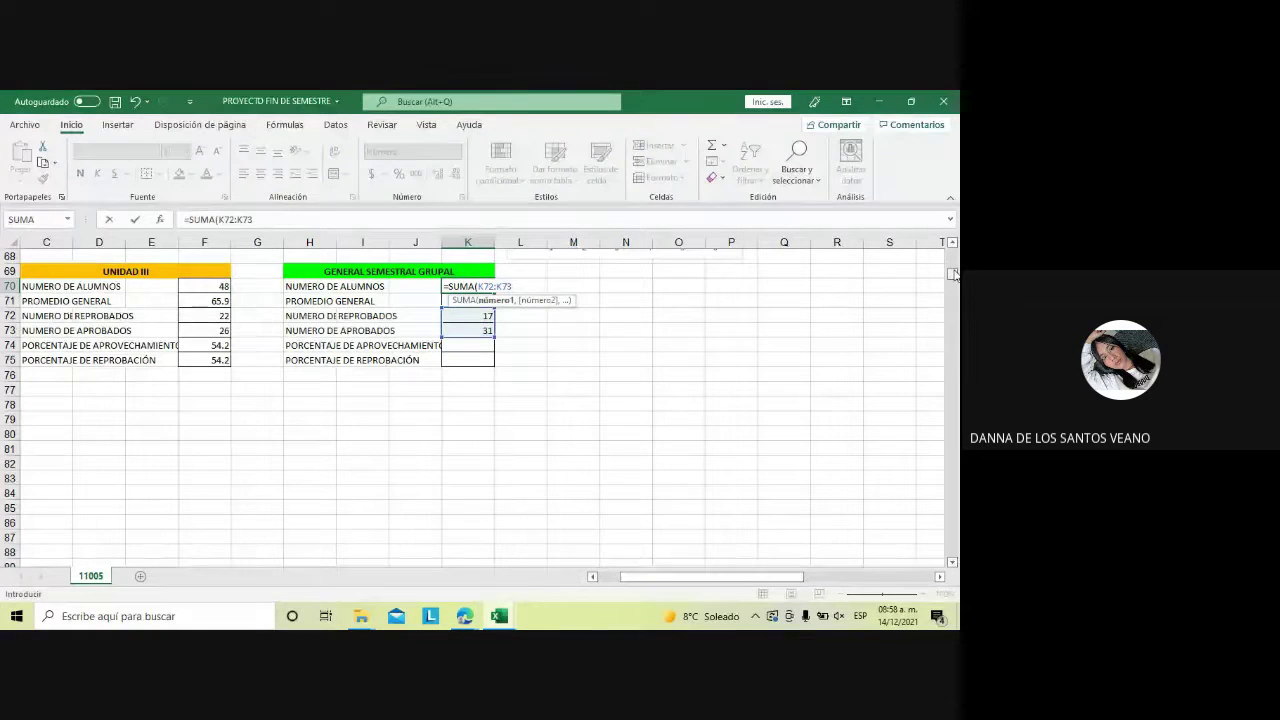
{"action": "type", "text": ")"}
{"action": "key", "text": "Return"}
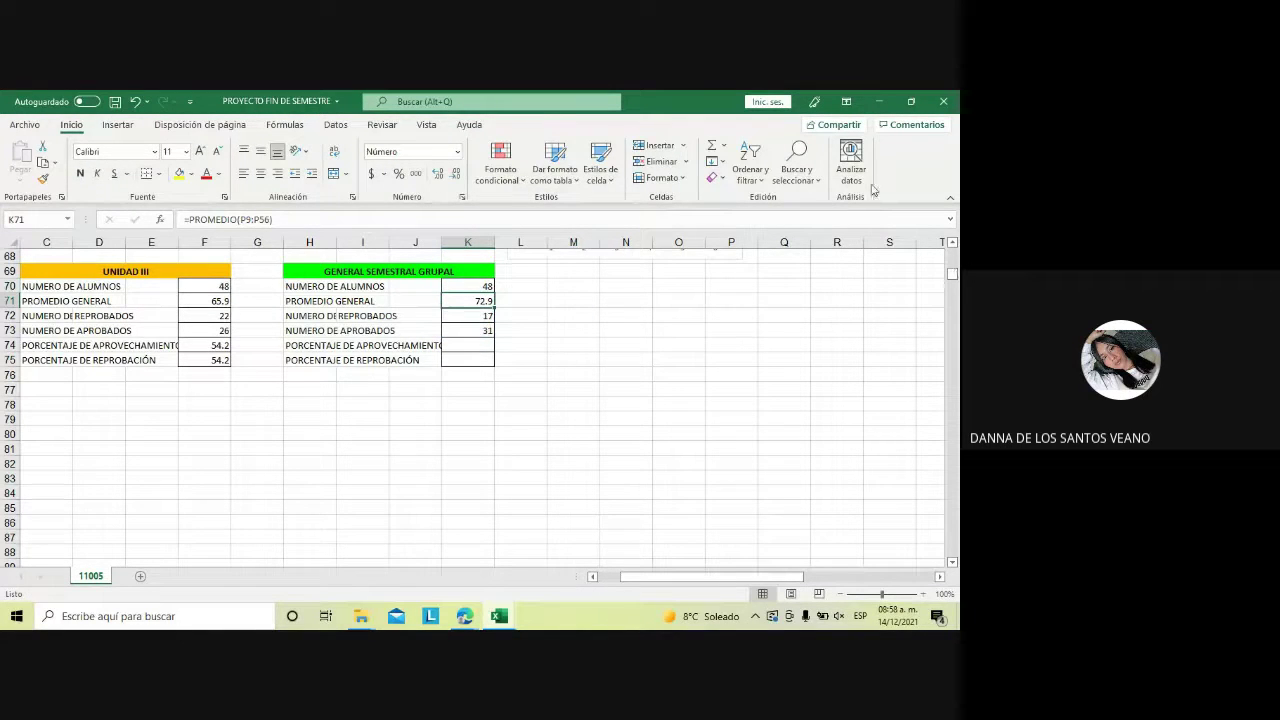
Enter =((K73)/K70)*100 in K74 for the aprovechamiento percentage
{"action": "left_click", "coordinate": [450, 346]}
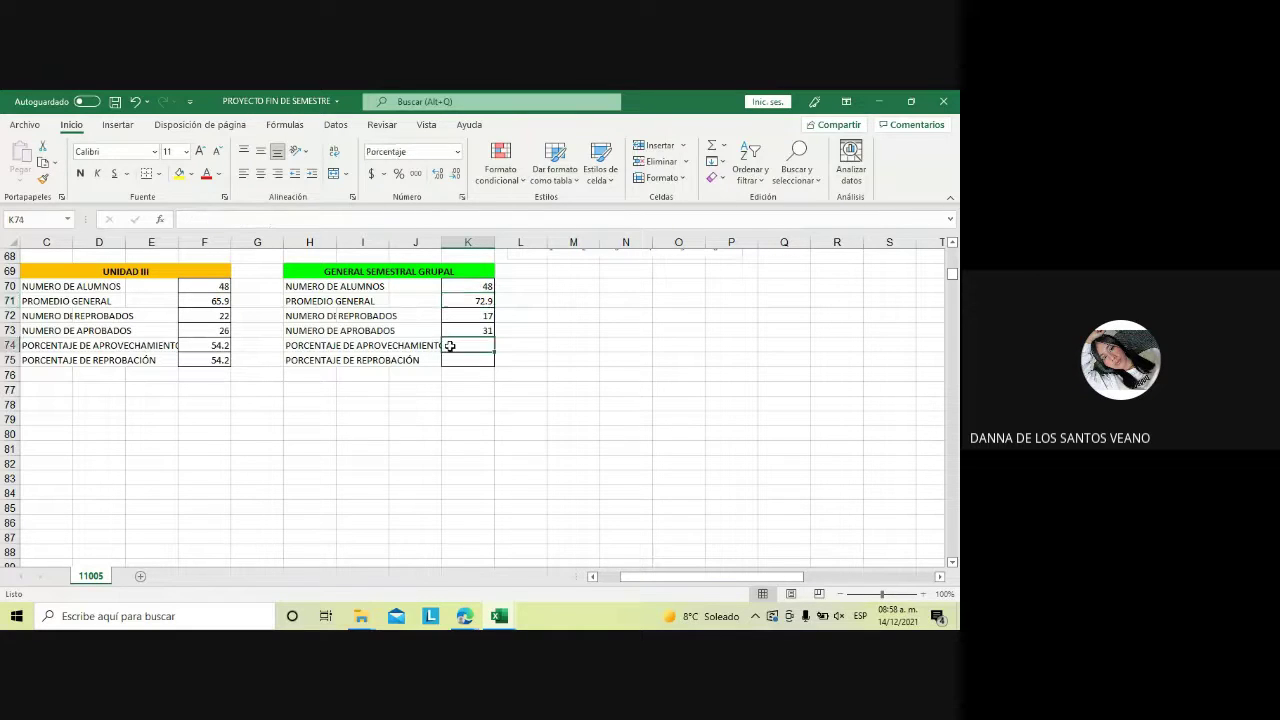
{"action": "type", "text": "="}
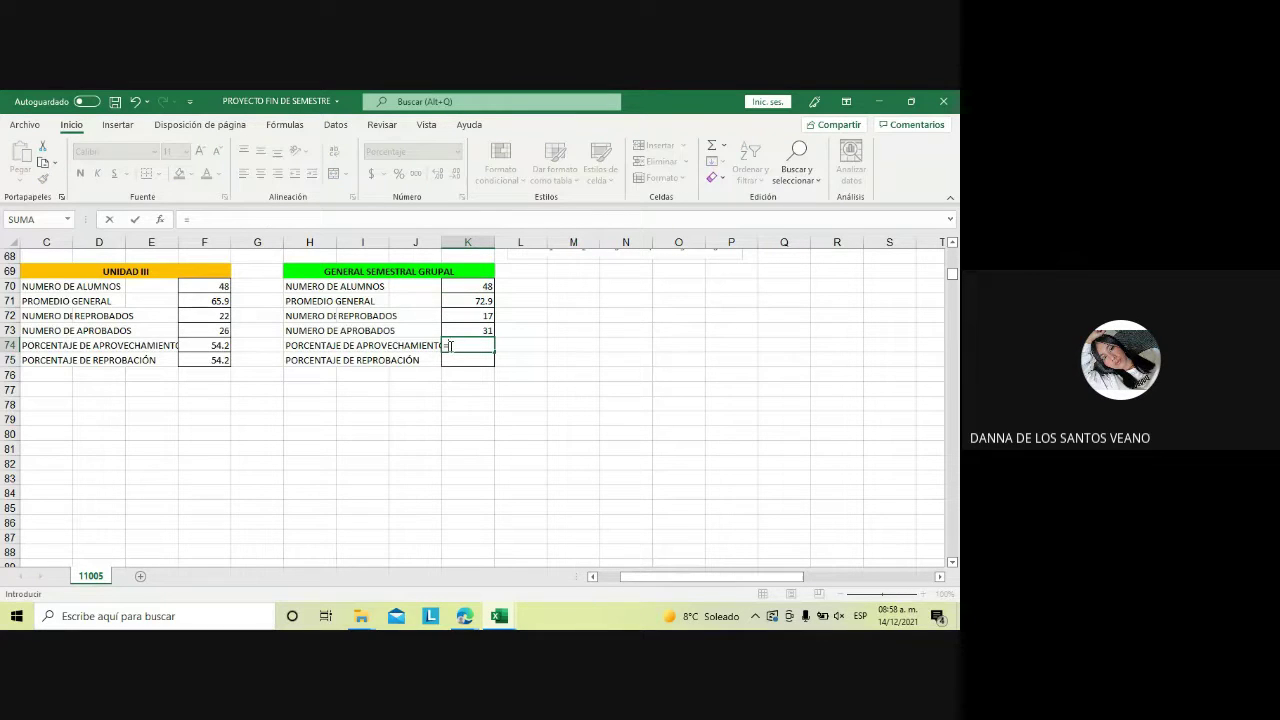
{"action": "type", "text": "(("}
{"action": "type", "text": "K"}
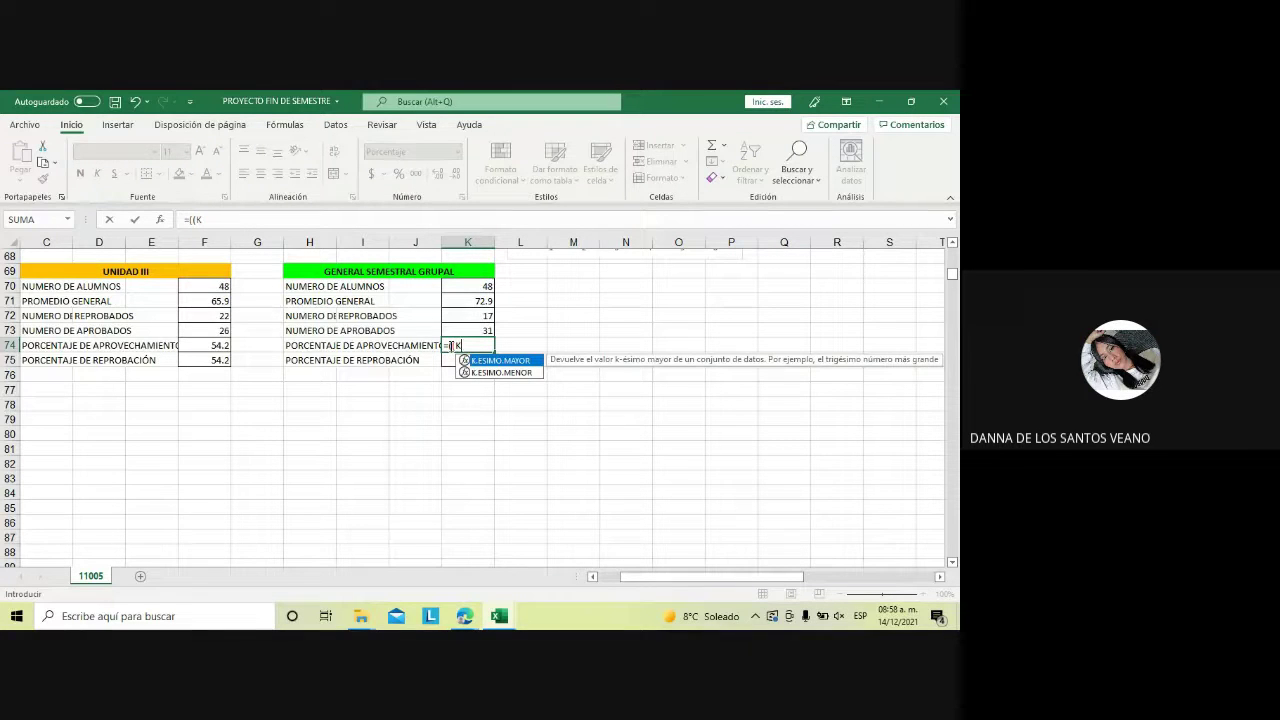
{"action": "type", "text": "73"}
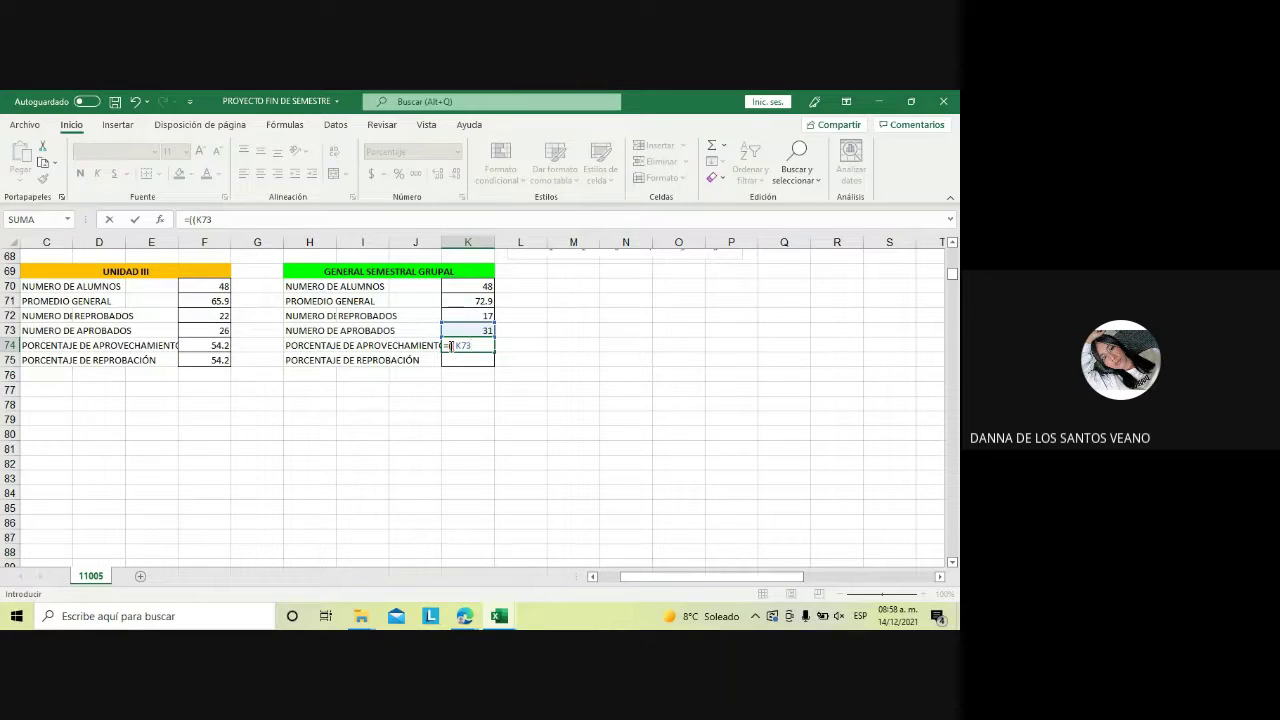
{"action": "type", "text": ")/K"}
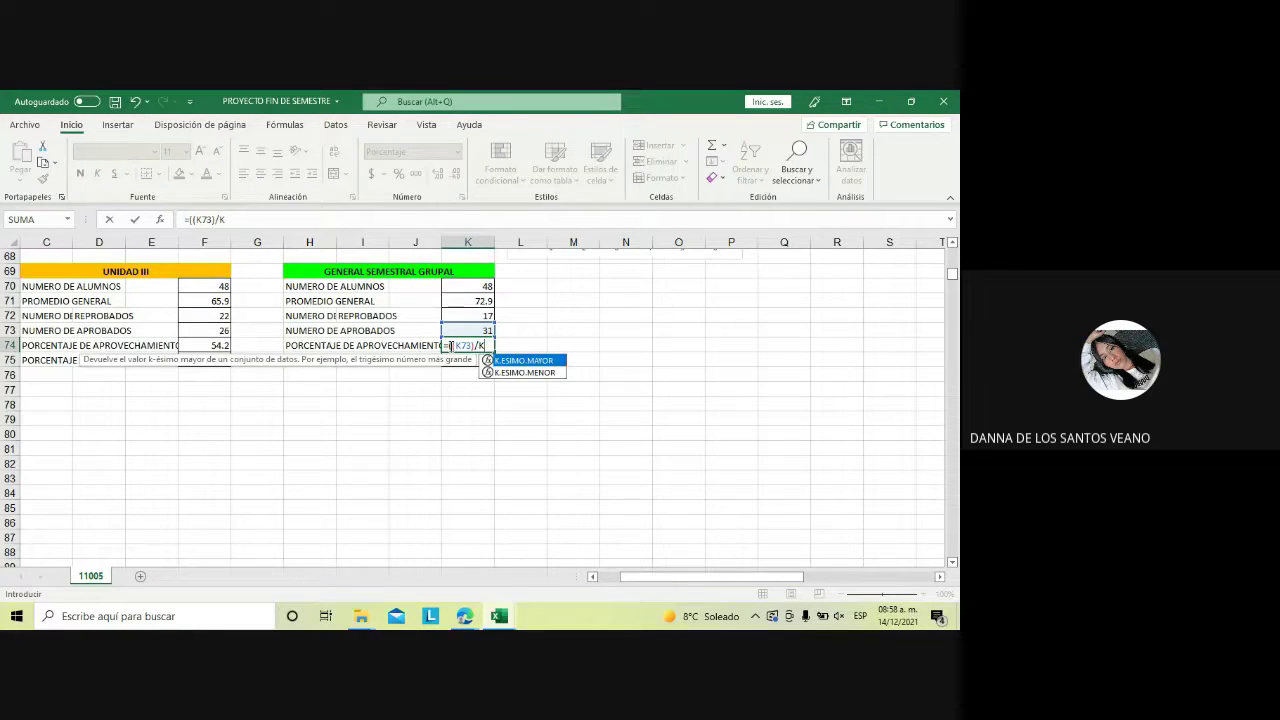
{"action": "type", "text": "70"}
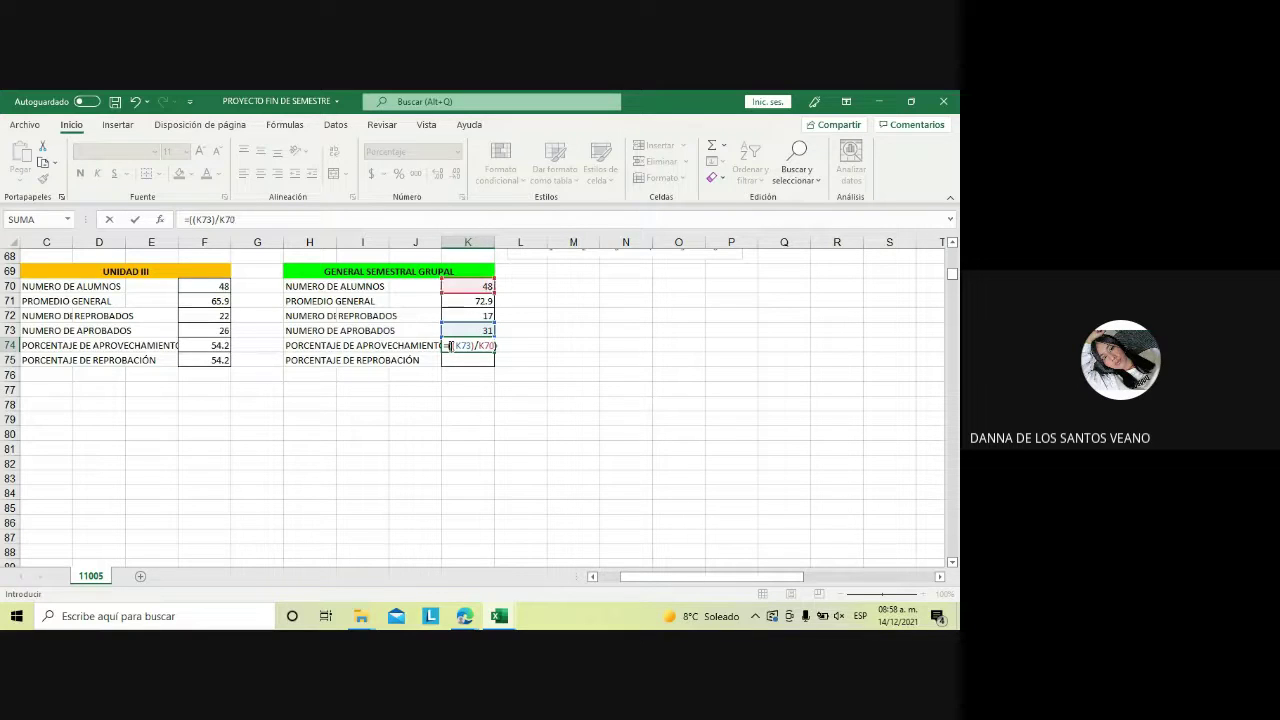
{"action": "type", "text": ")"}
{"action": "type", "text": "*"}
{"action": "type", "text": "100"}
{"action": "key", "text": "Return"}
Set K74 and K75 to one-decimal Number format, so aprovechamiento reads 64.6
{"action": "left_click", "coordinate": [484, 346]}
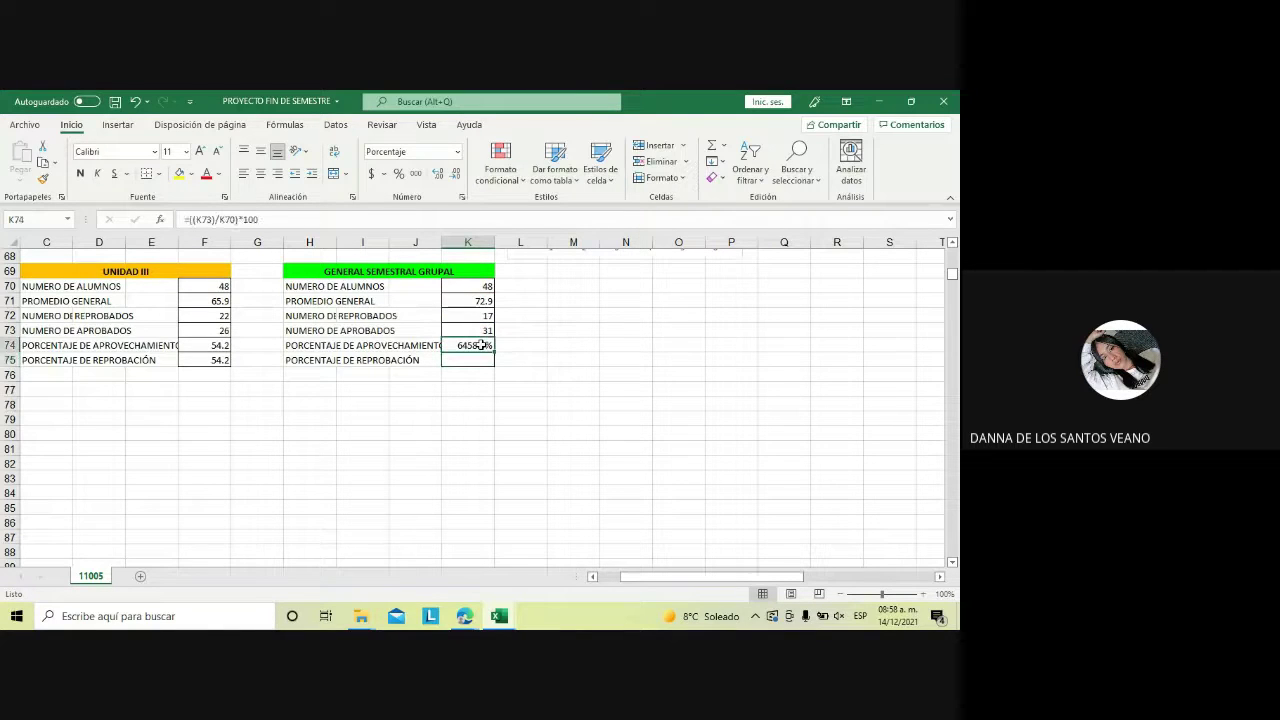
{"action": "right_click", "coordinate": [482, 347]}
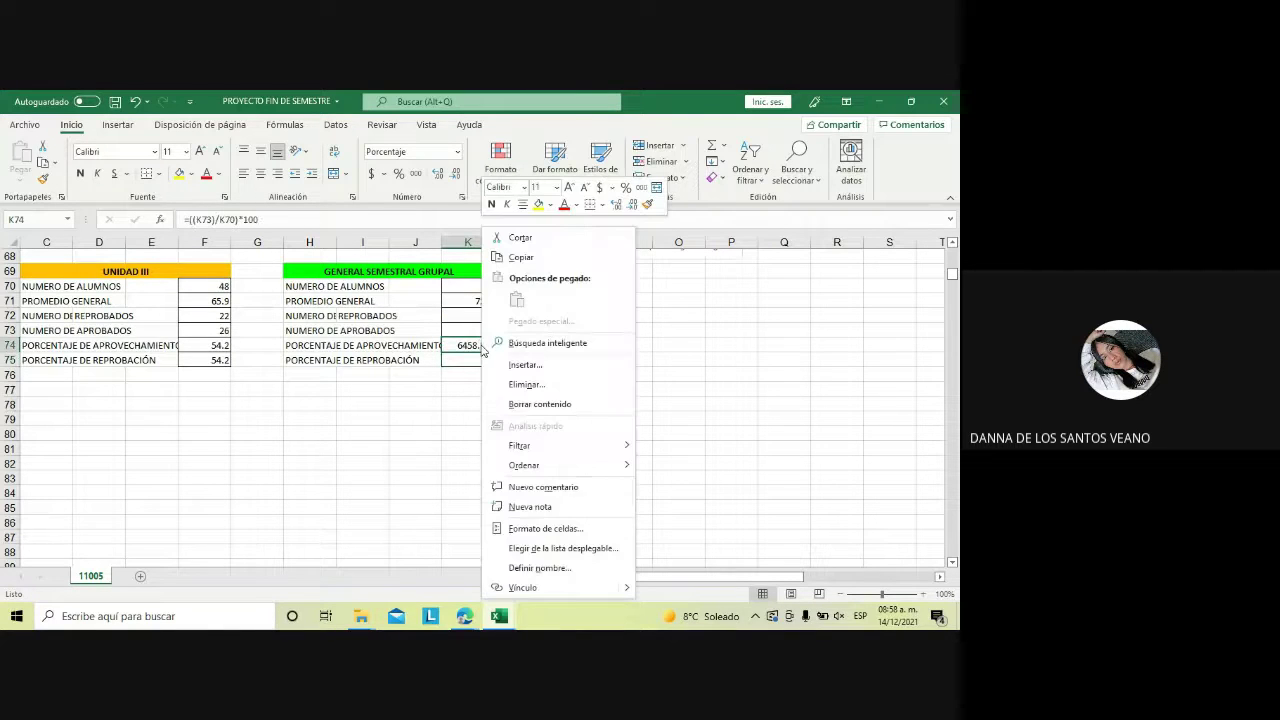
{"action": "left_click", "coordinate": [546, 528]}
{"action": "left_click", "coordinate": [388, 331]}
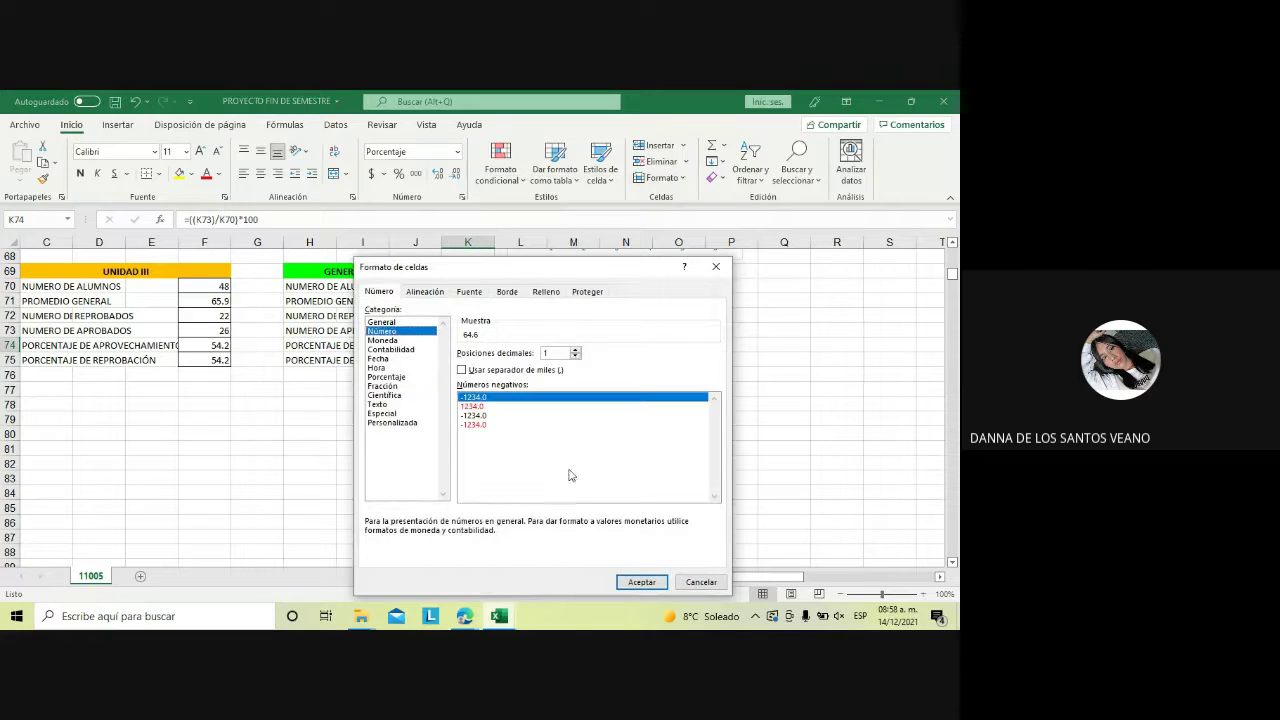
{"action": "left_click", "coordinate": [640, 582]}
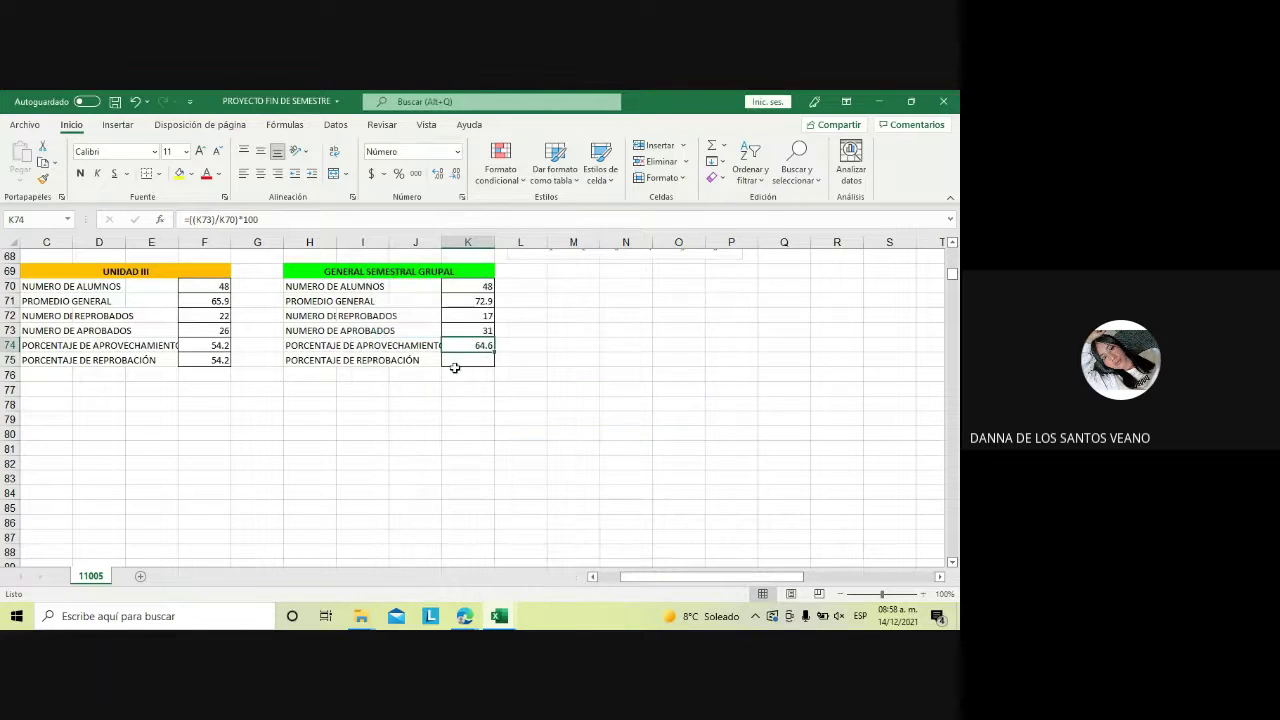
{"action": "right_click", "coordinate": [455, 368]}
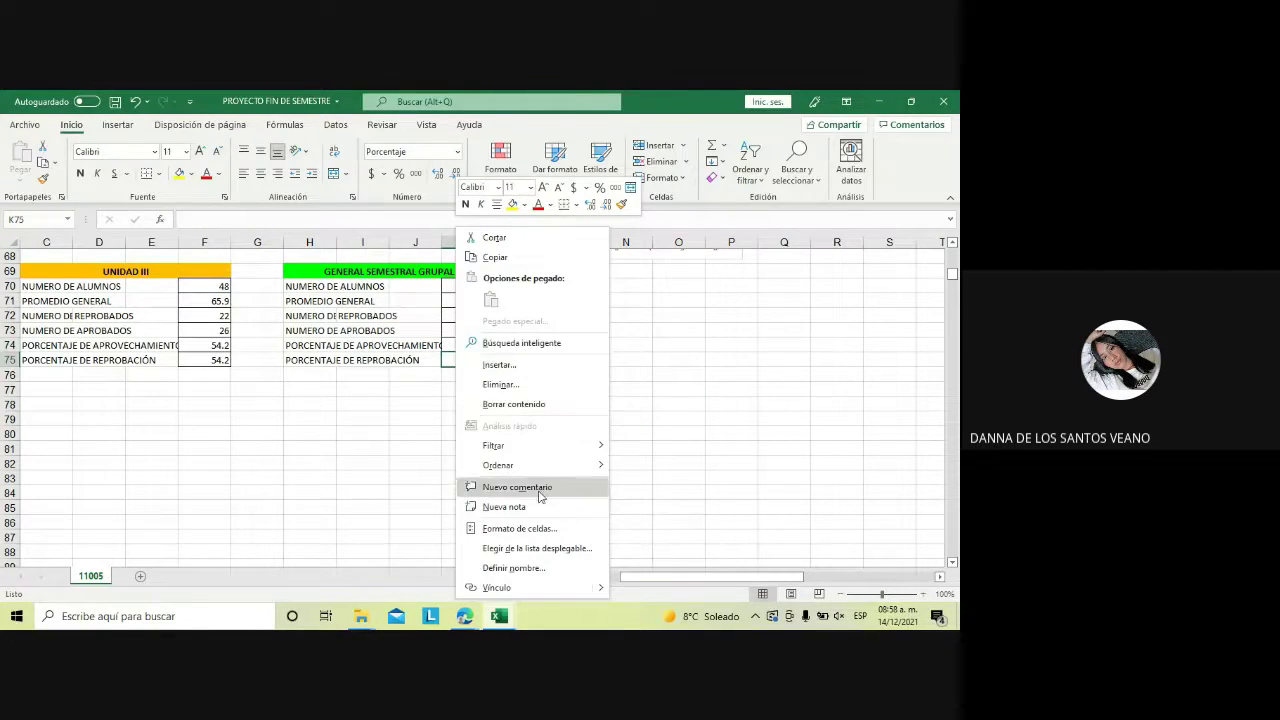
{"action": "left_click", "coordinate": [530, 528]}
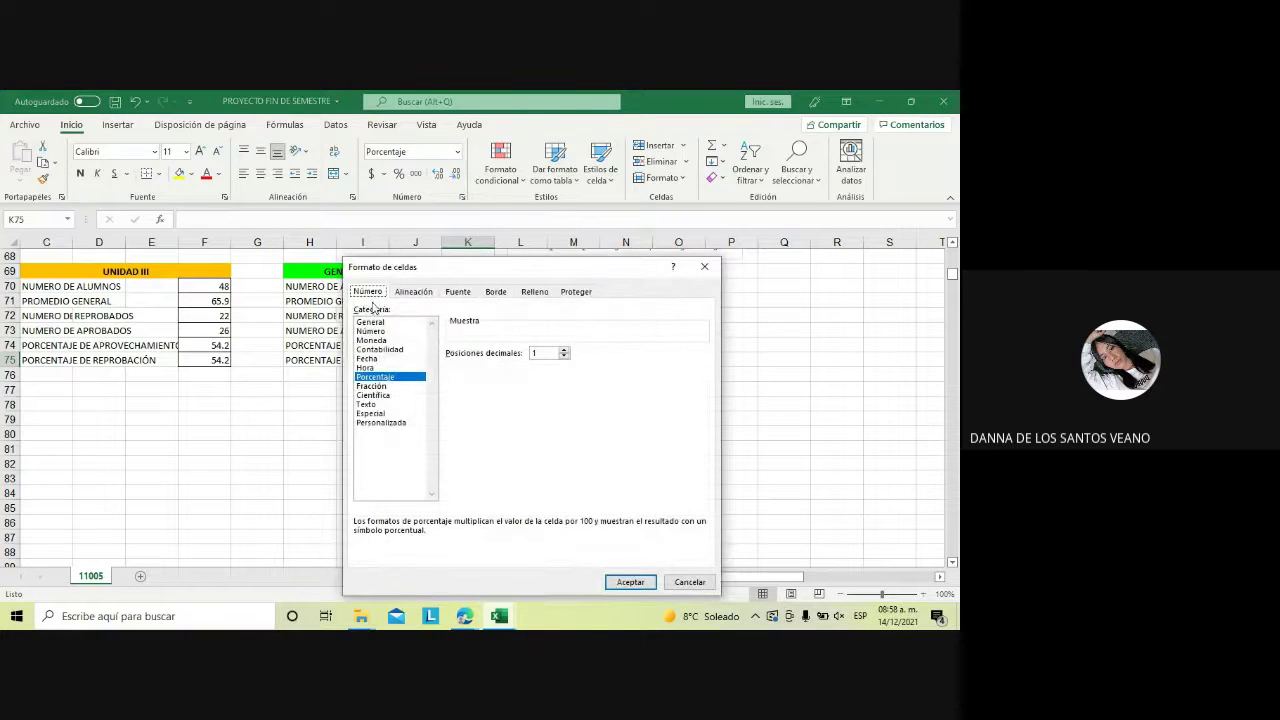
{"action": "left_click", "coordinate": [389, 340]}
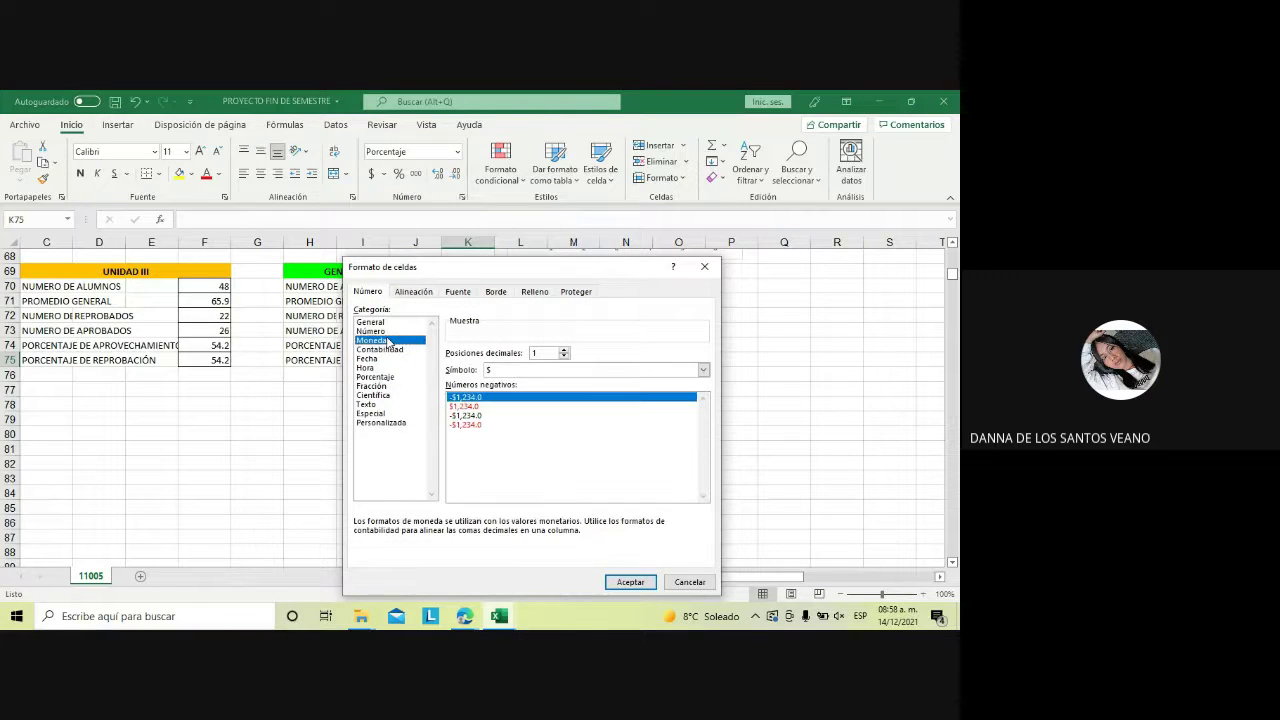
{"action": "left_click", "coordinate": [388, 331]}
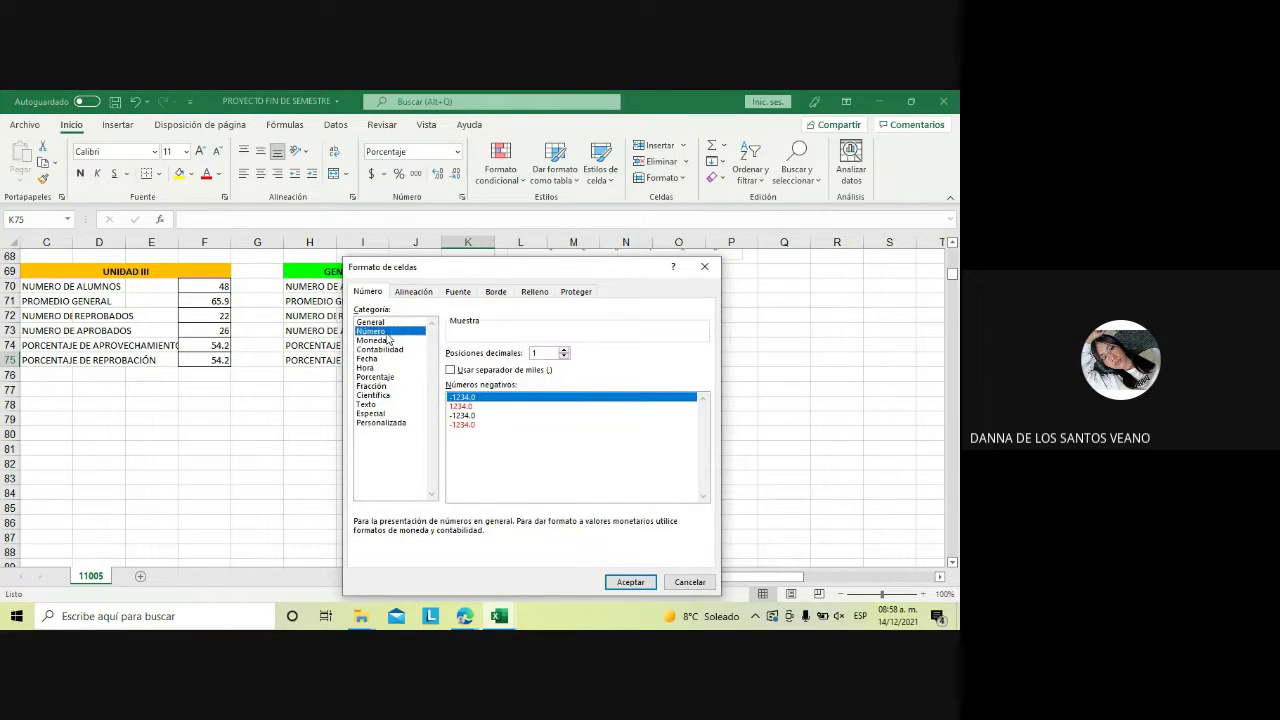
{"action": "left_click", "coordinate": [621, 581]}
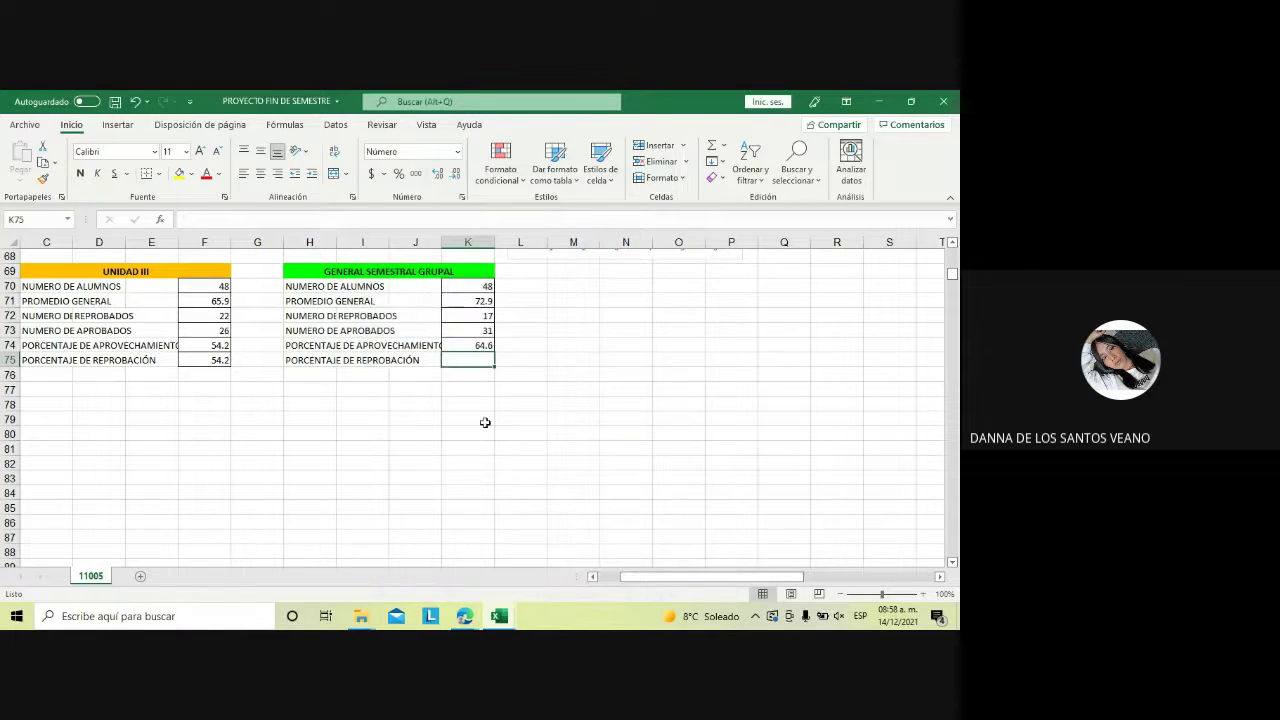
Enter =((K72)/K70)*100 in K75, giving a reprobación percentage of 35.4
{"action": "type", "text": "="}
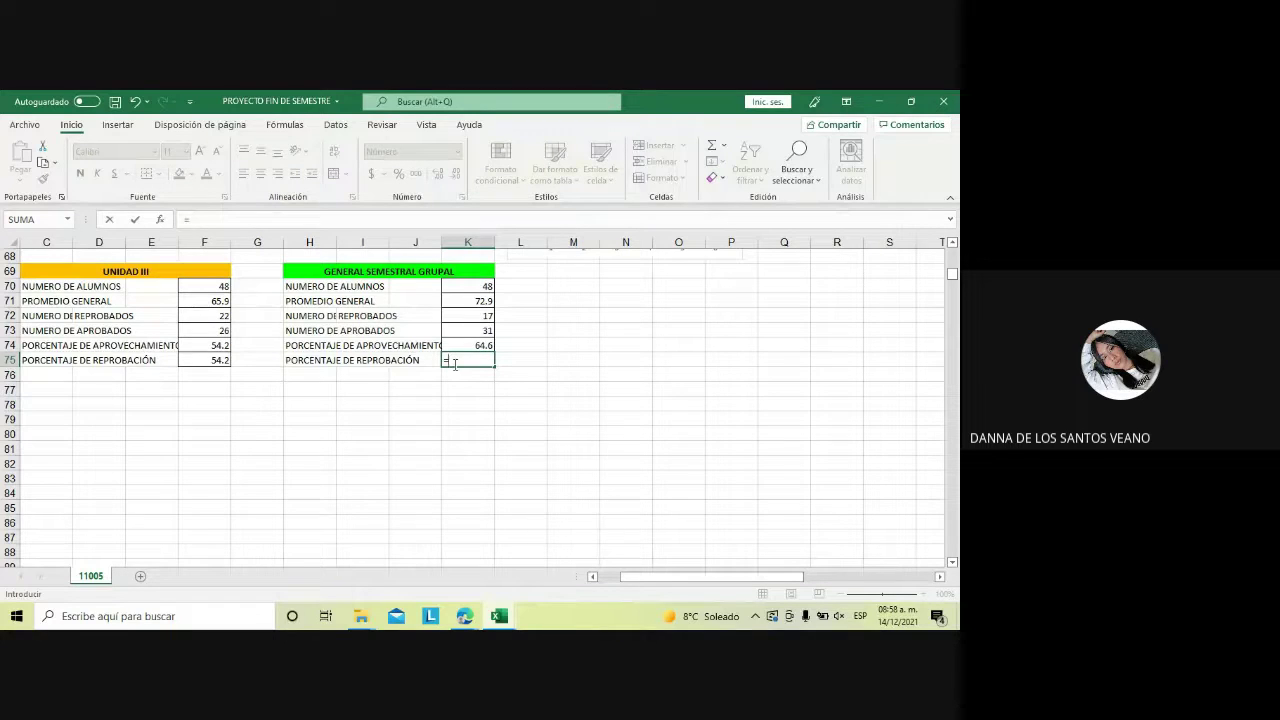
{"action": "type", "text": "(("}
{"action": "type", "text": "K"}
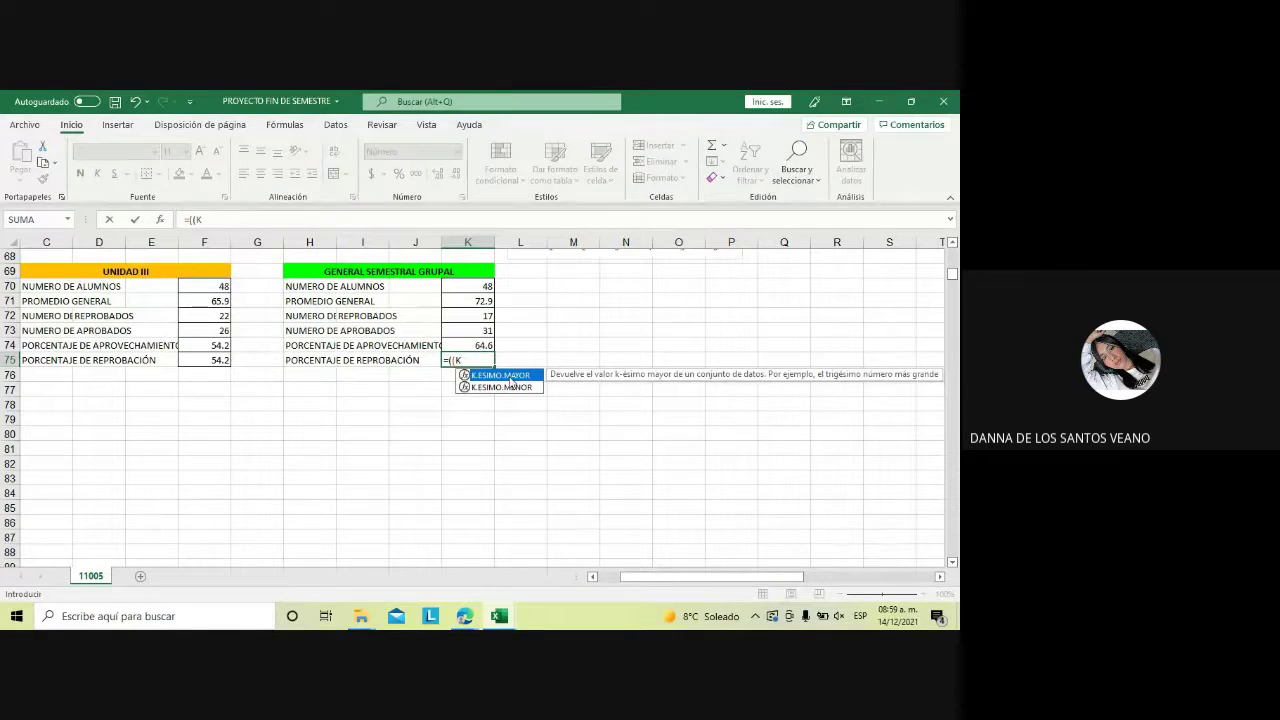
{"action": "type", "text": "72)/"}
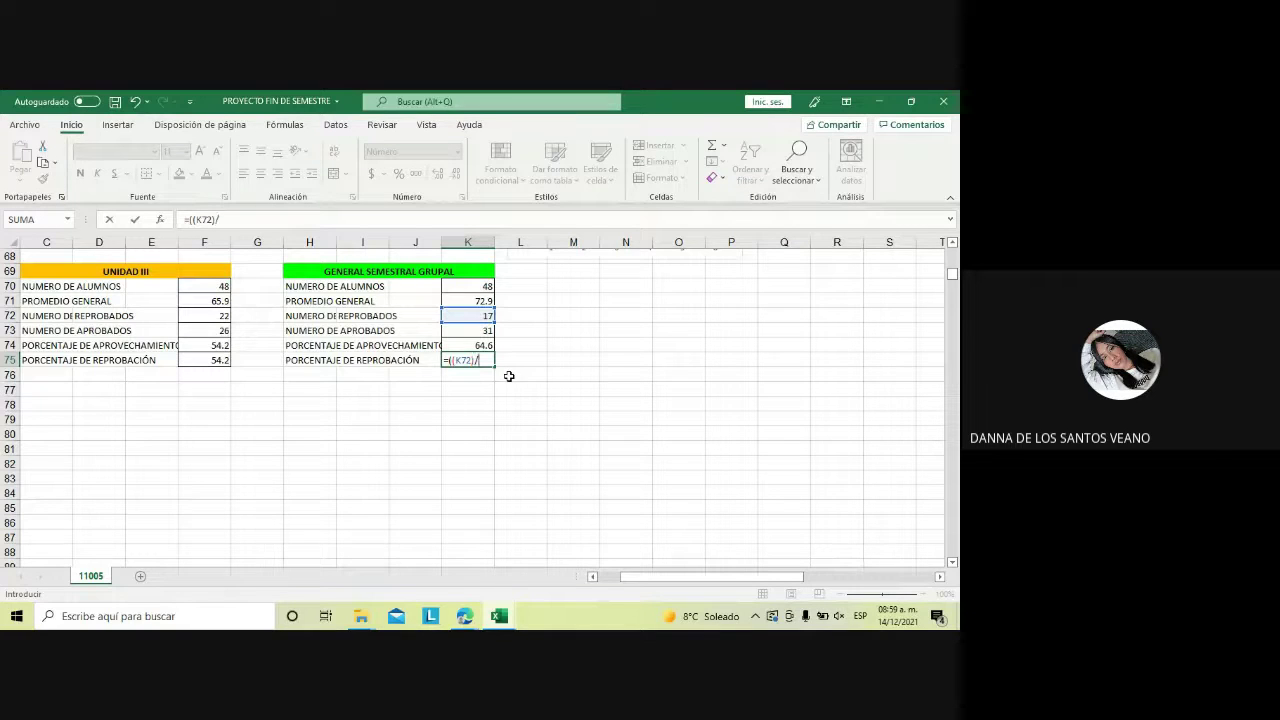
{"action": "type", "text": "K70"}
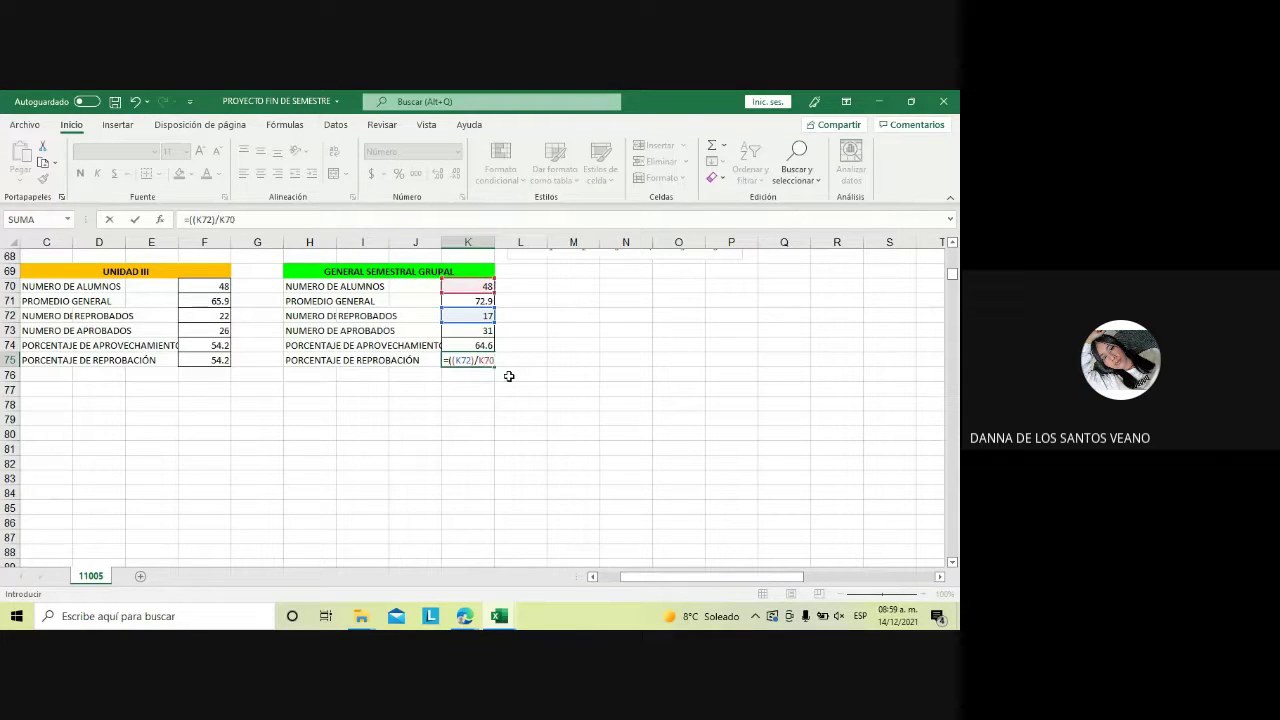
{"action": "type", "text": ")*10"}
{"action": "type", "text": "0"}
{"action": "key", "text": "Return"}
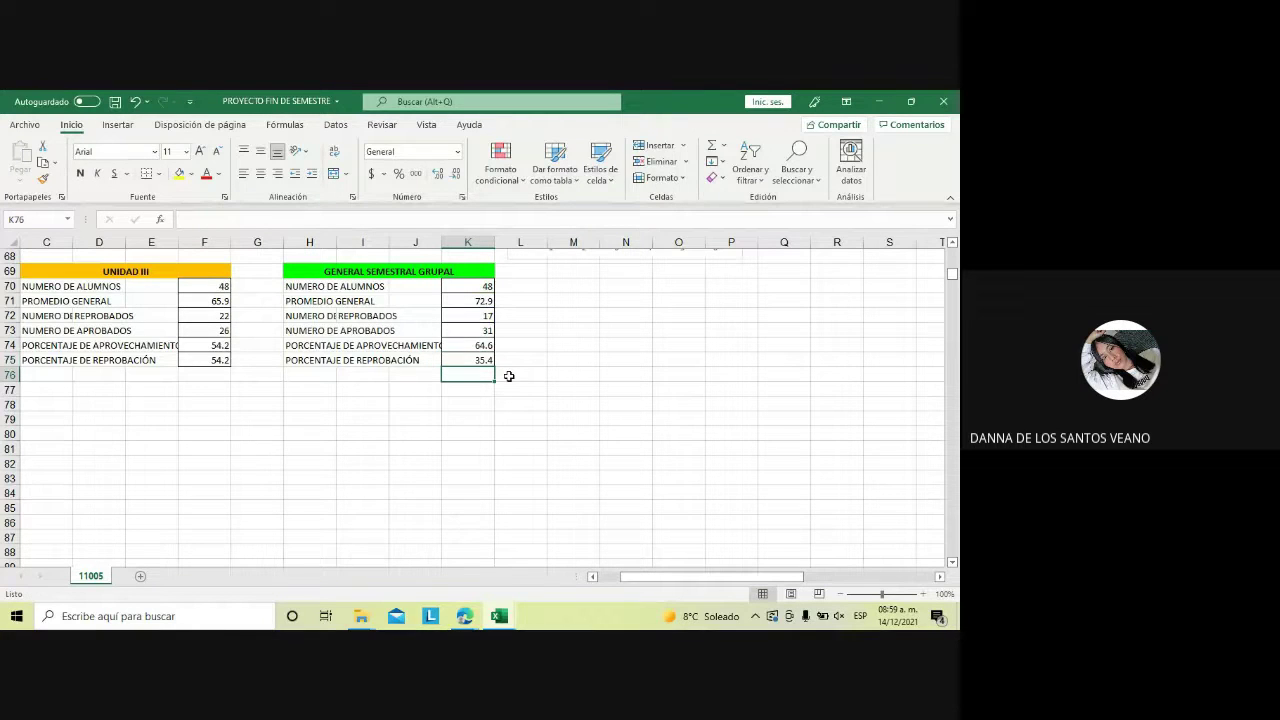
{"action": "left_click", "coordinate": [460, 360]}
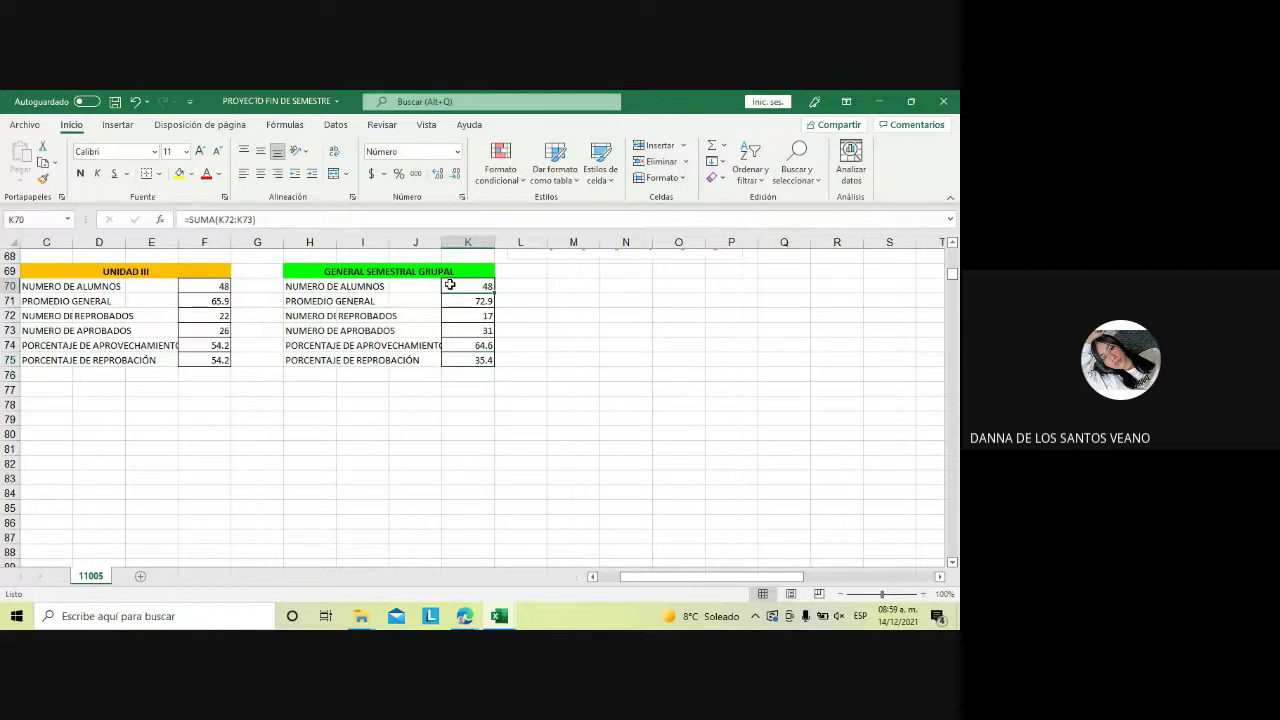
Insert a recommended clustered column chart of the group statistics values K70:K75
{"action": "left_click_drag", "start_coordinate": [450, 285], "coordinate": [478, 358]}
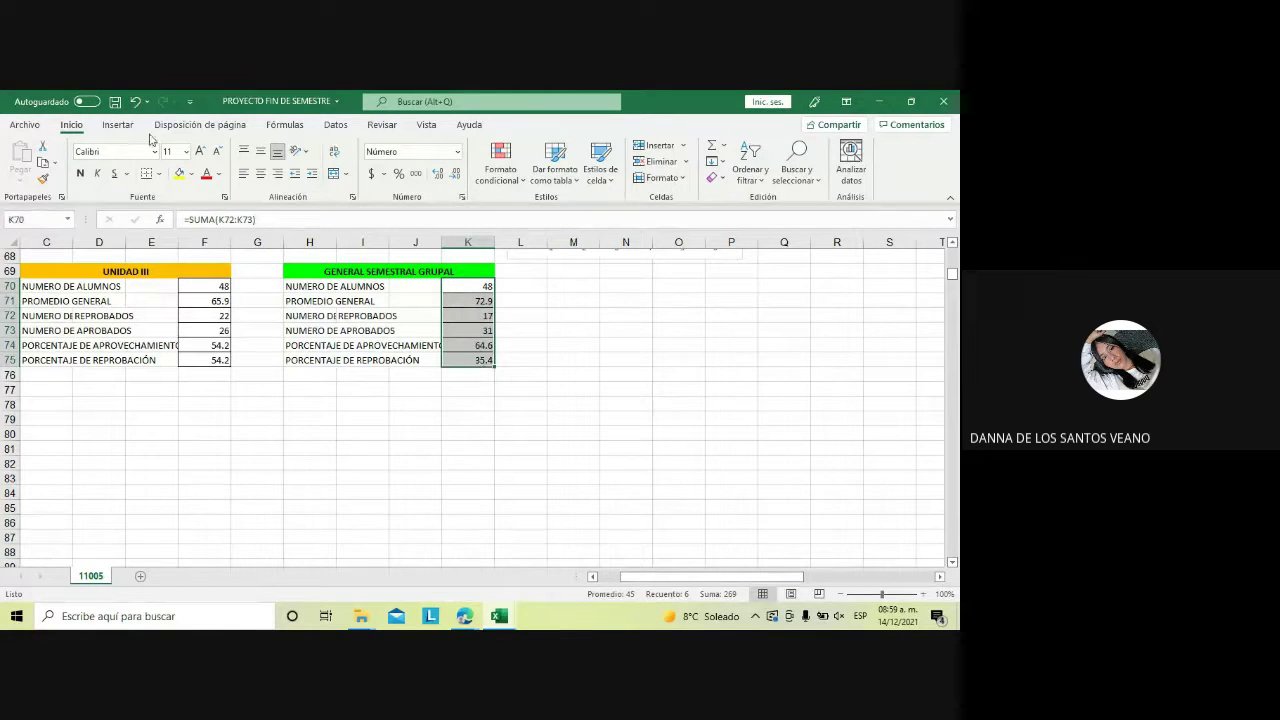
{"action": "left_click", "coordinate": [117, 125]}
{"action": "left_click", "coordinate": [297, 152]}
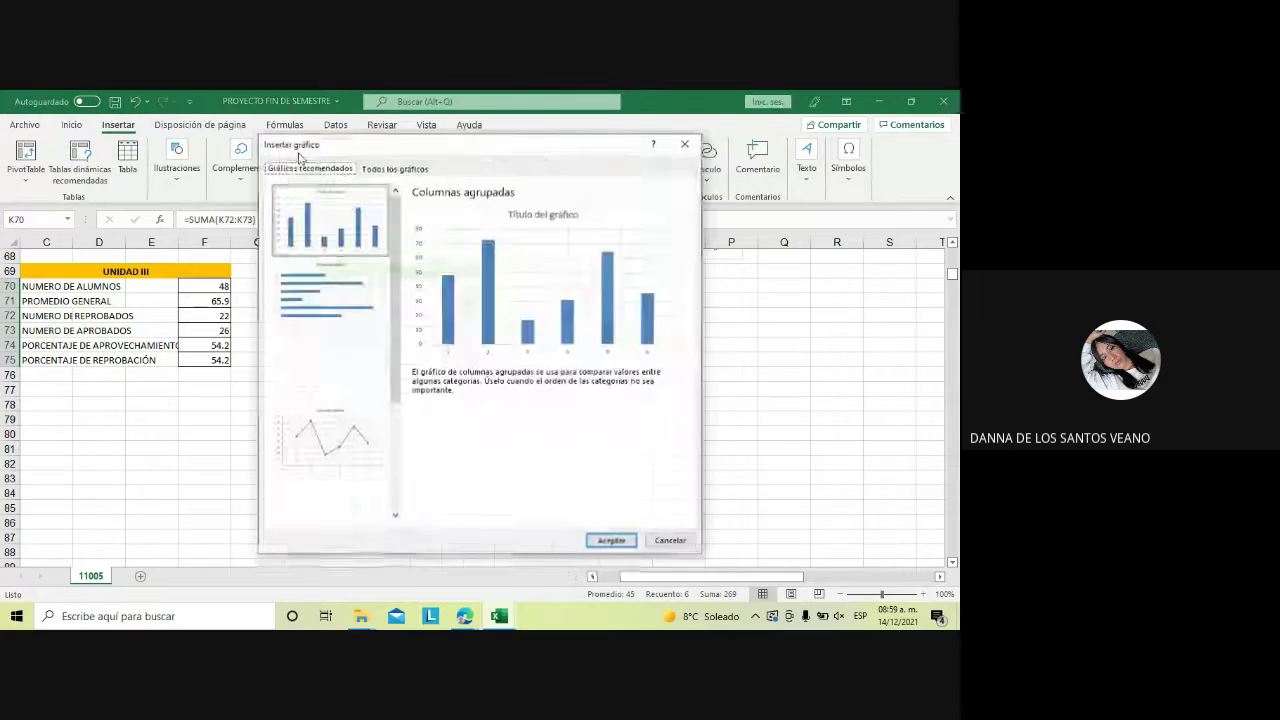
{"action": "left_click", "coordinate": [613, 541]}
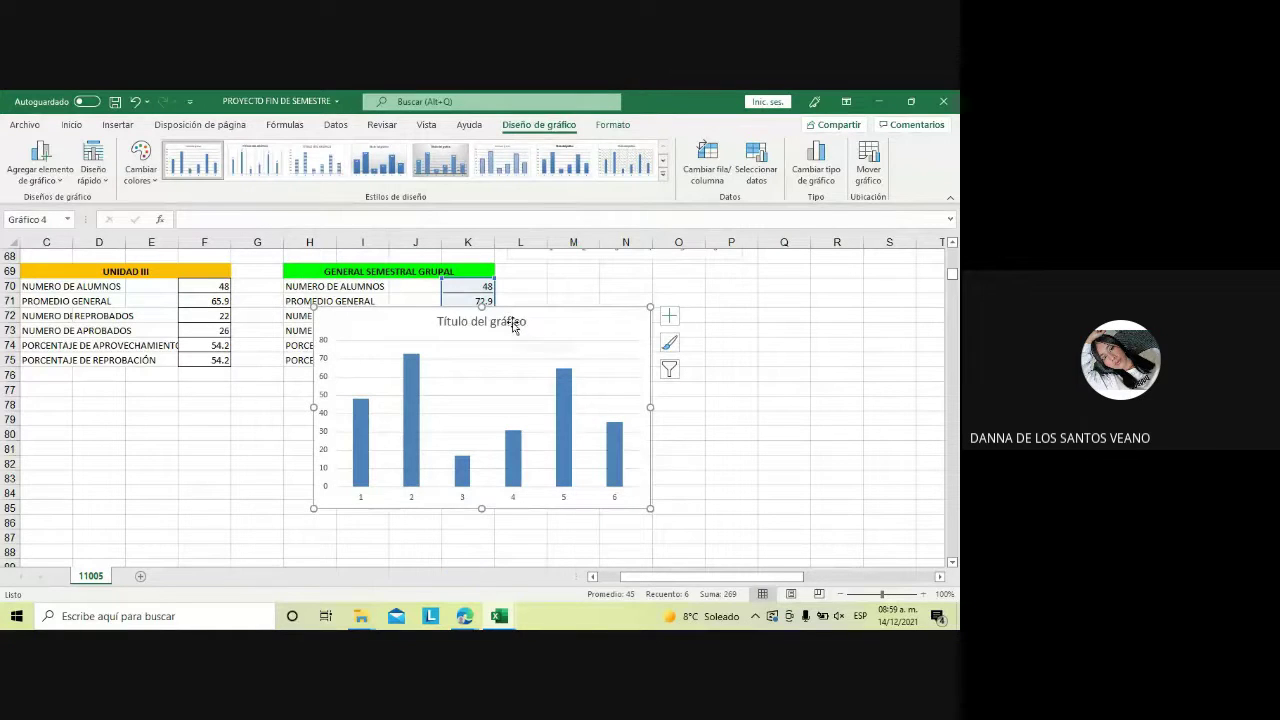
Replace the placeholder chart title with 'GENERAL SEMESTRAL GRUPAL'
{"action": "left_click", "coordinate": [513, 323]}
{"action": "left_click_drag", "start_coordinate": [524, 321], "coordinate": [438, 322]}
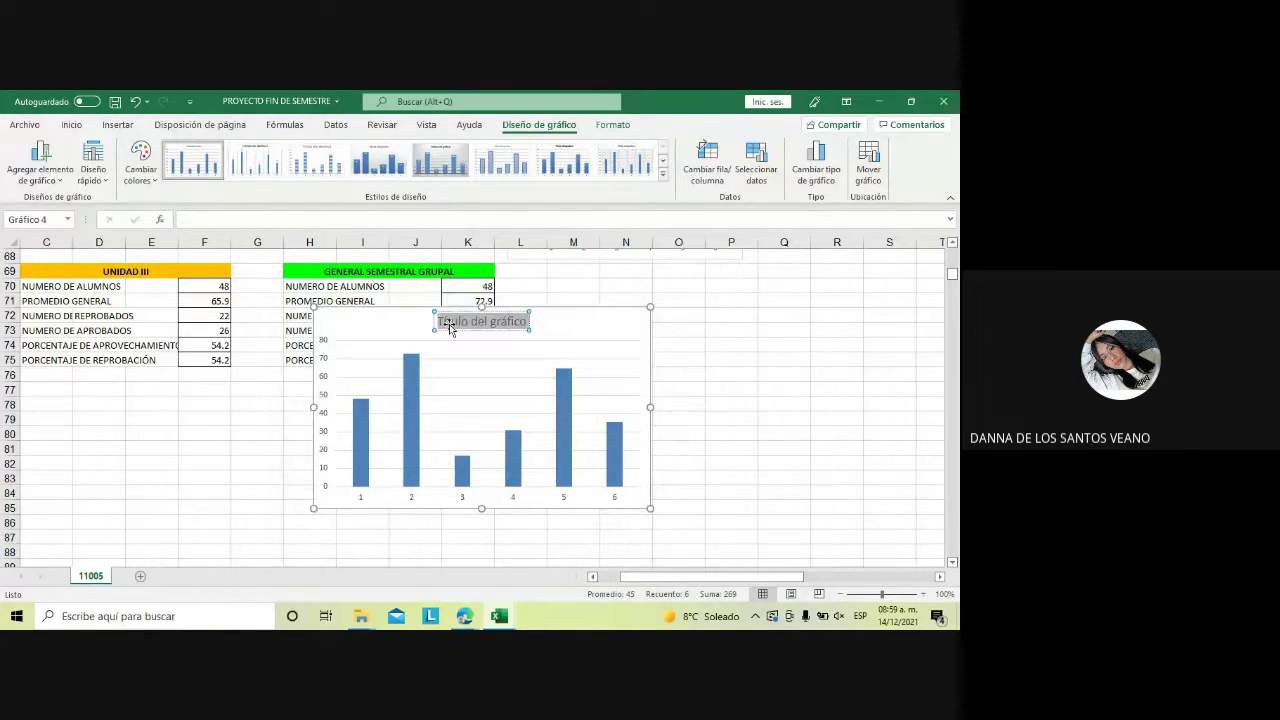
{"action": "key", "text": "Delete"}
{"action": "type", "text": "GEN"}
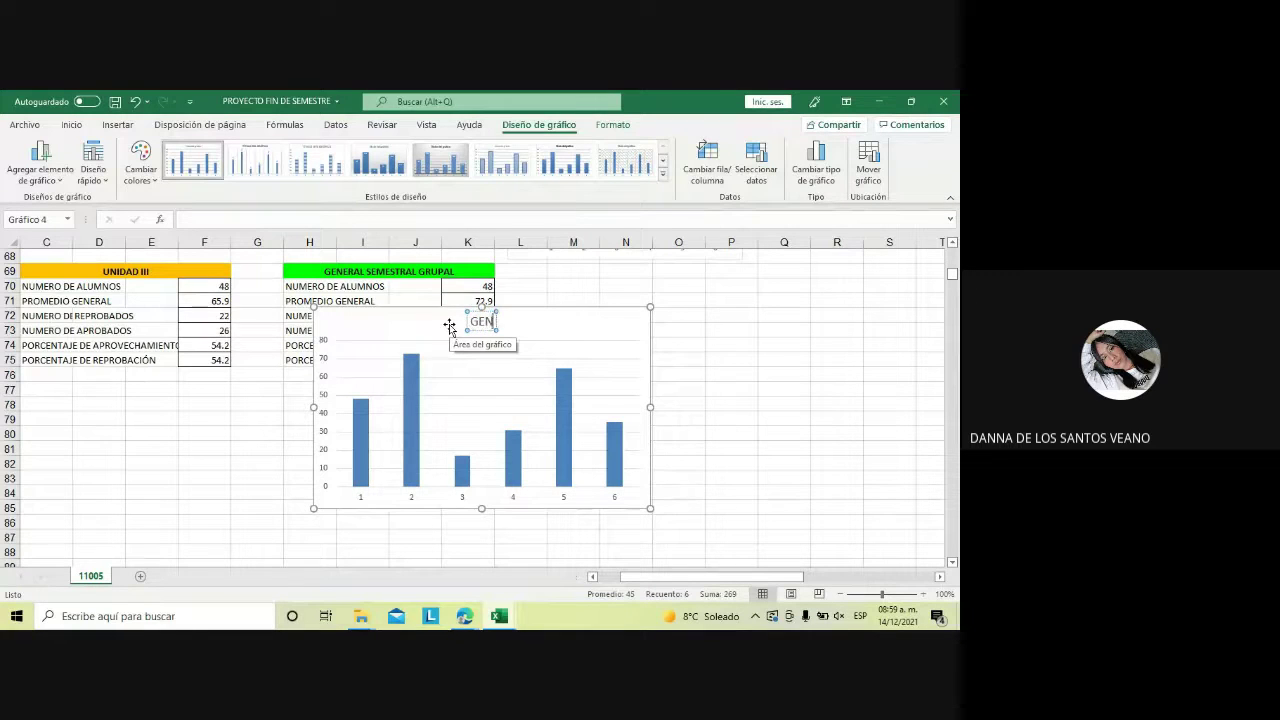
{"action": "type", "text": "ERAL"}
{"action": "type", "text": " SEMES"}
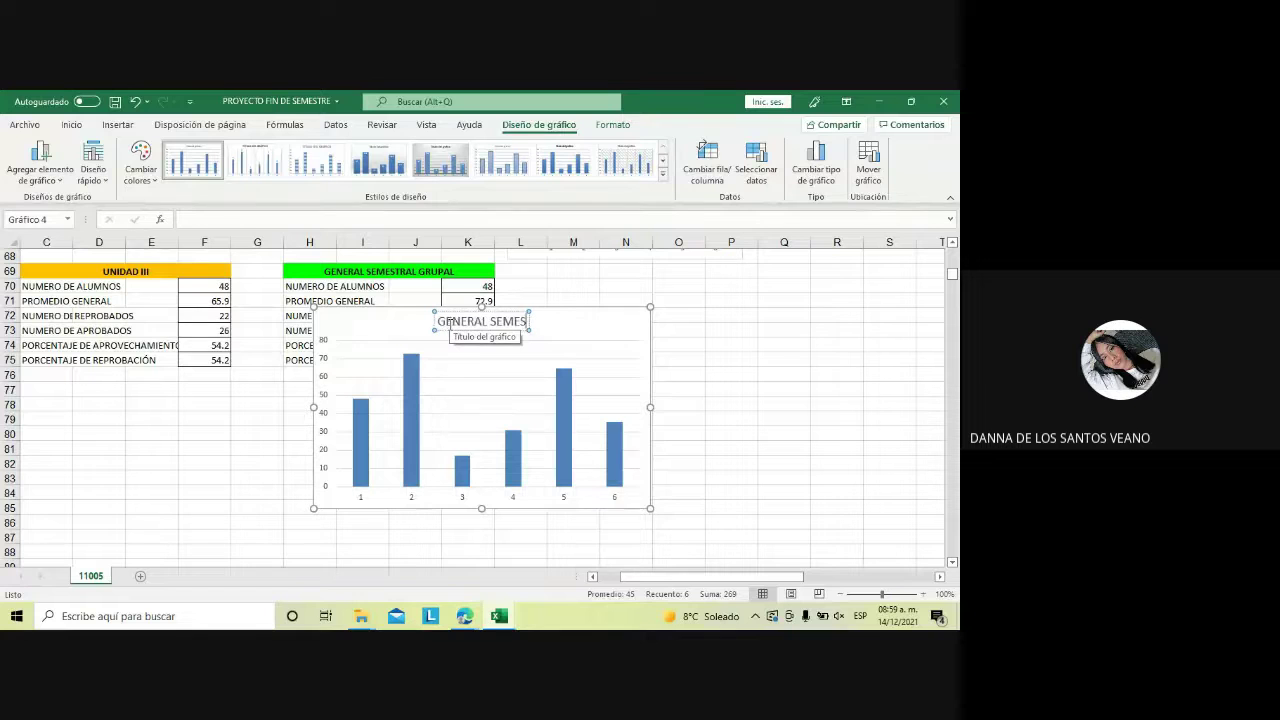
{"action": "type", "text": "TR"}
{"action": "type", "text": "AL GRUP"}
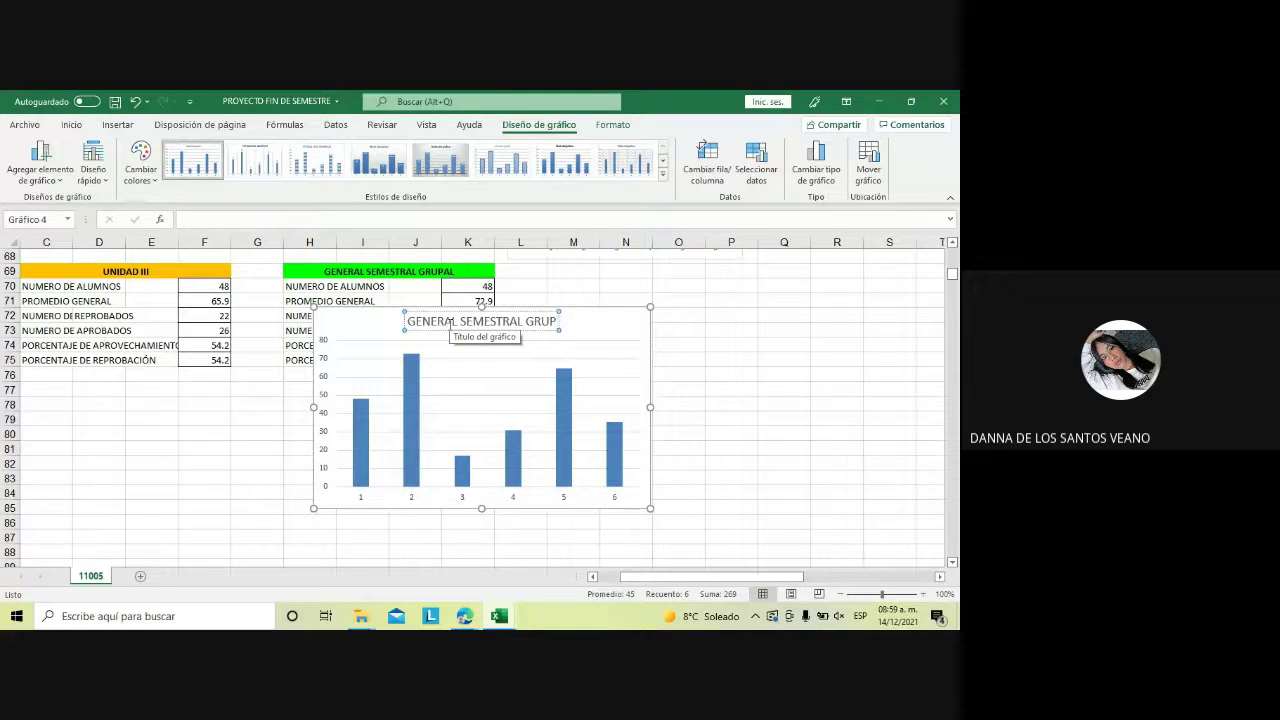
{"action": "type", "text": "AL"}
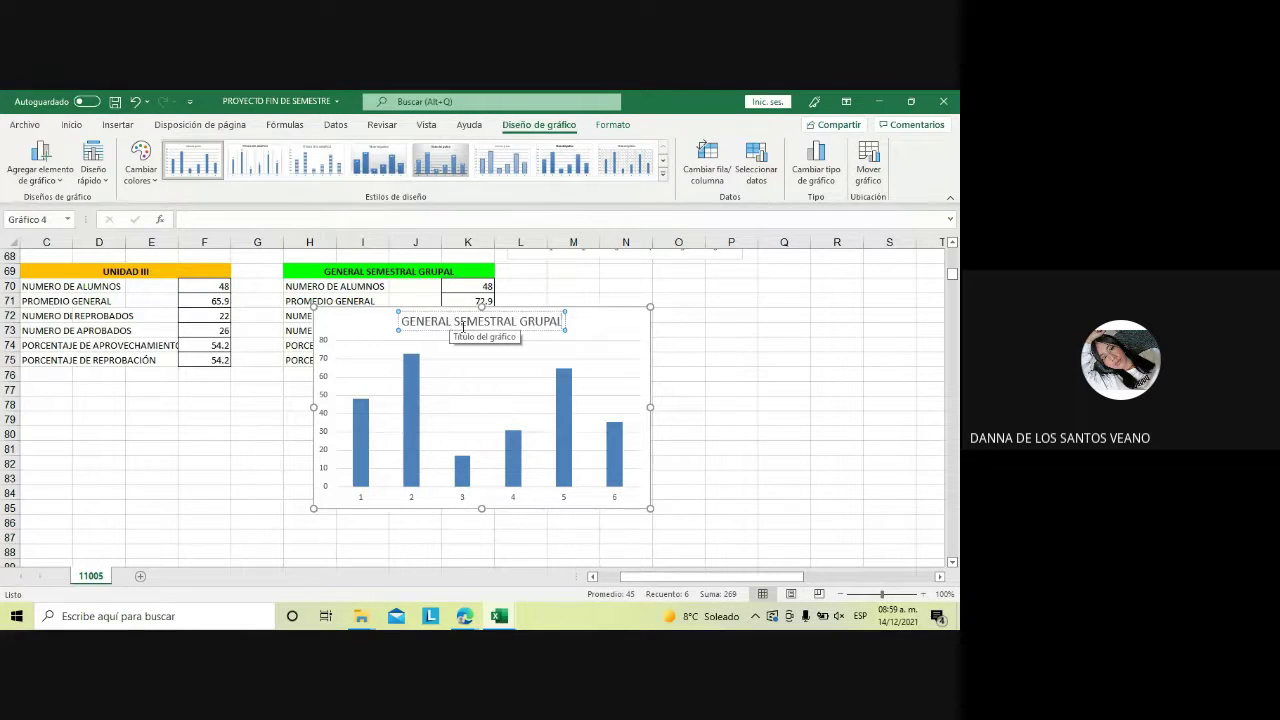
{"action": "left_click", "coordinate": [599, 335]}
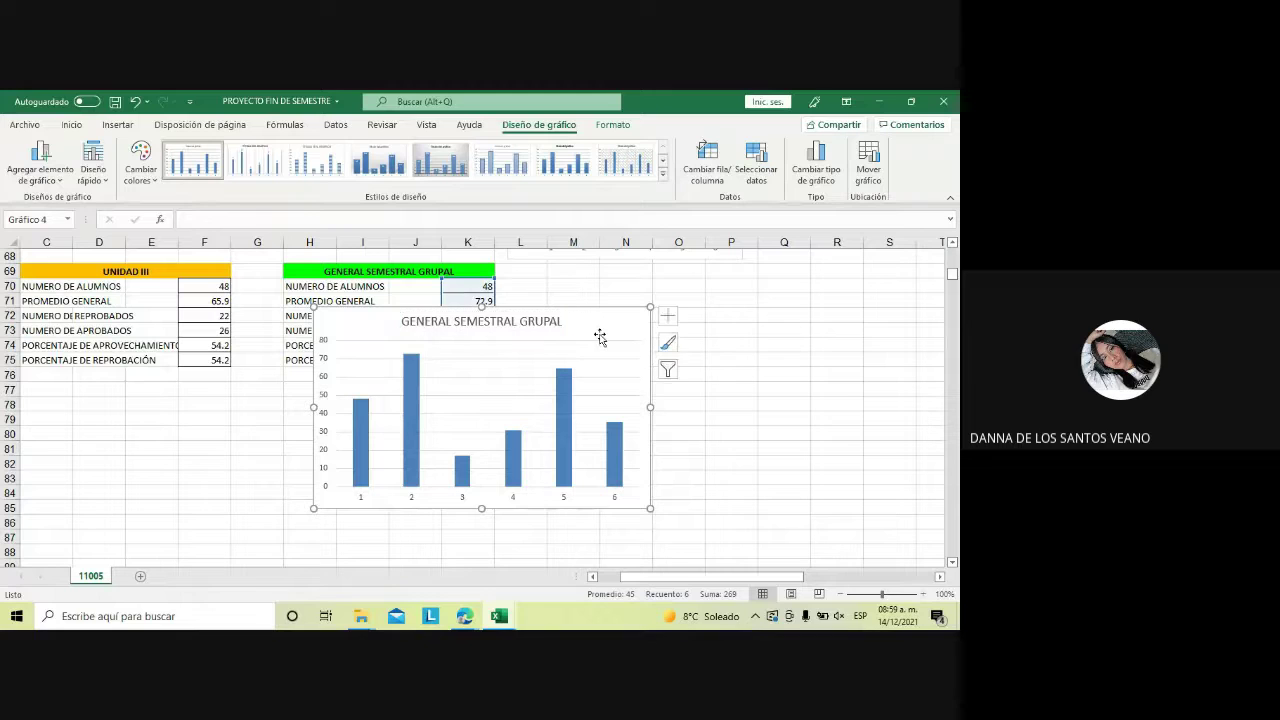
Apply the orange colour palette to the chart's bars
{"action": "left_click", "coordinate": [671, 346]}
{"action": "left_click", "coordinate": [744, 329]}
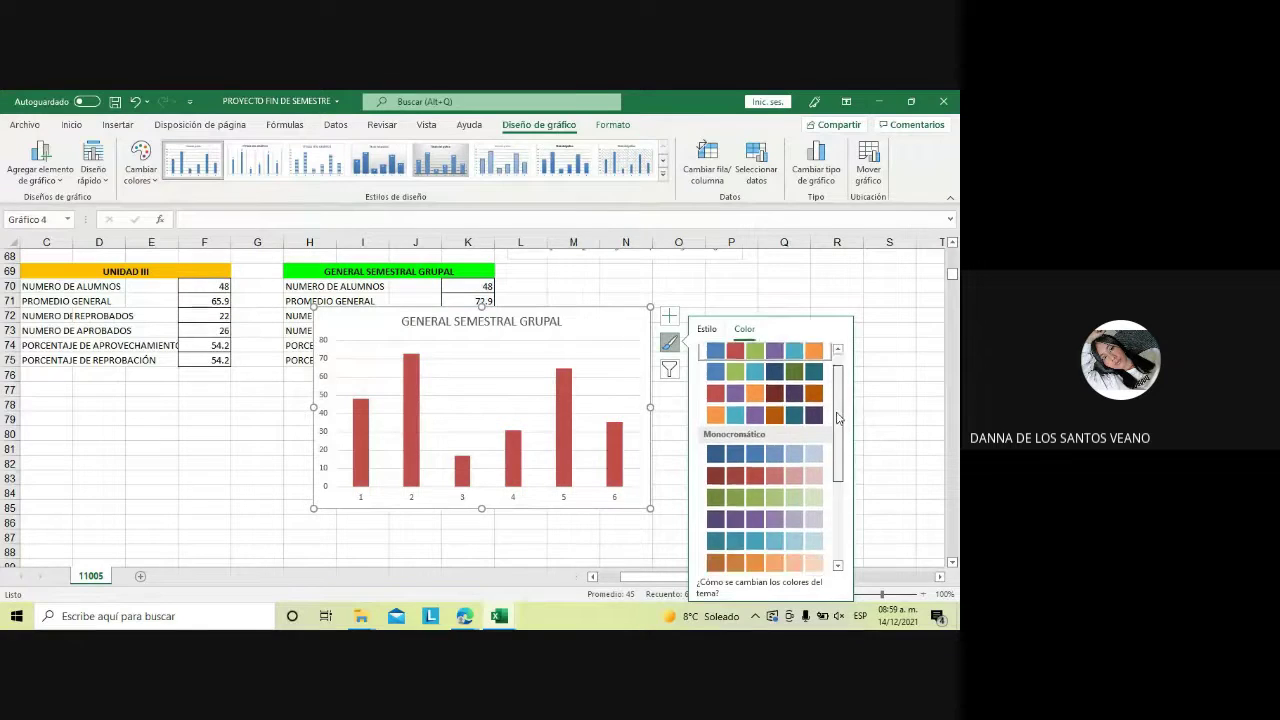
{"action": "scroll", "coordinate": [770, 450], "scroll_direction": "down", "scroll_amount": 3}
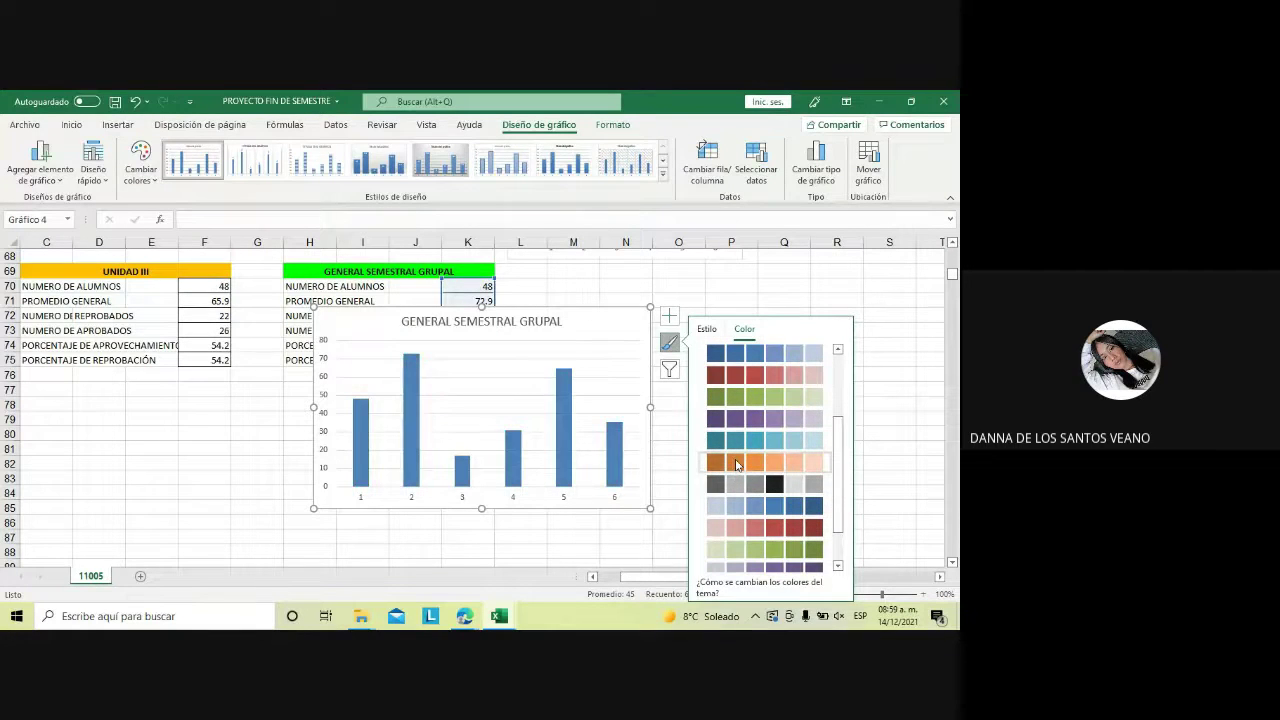
{"action": "left_click", "coordinate": [735, 462]}
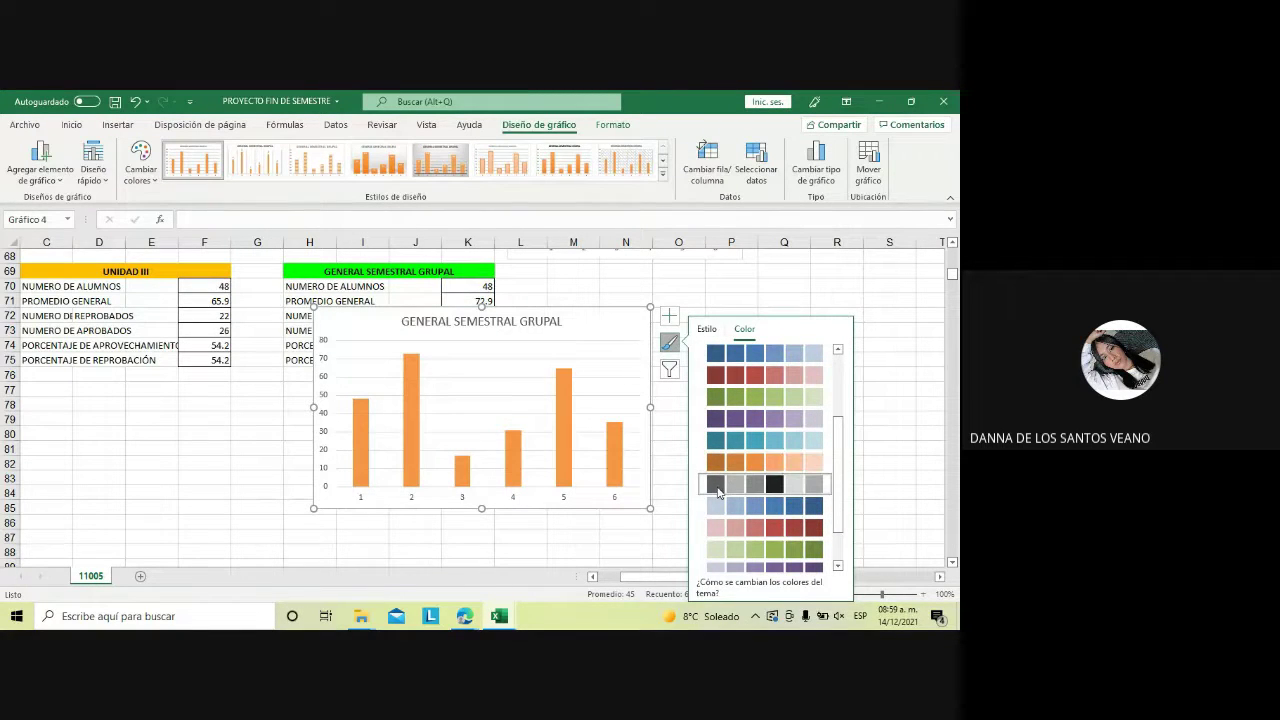
{"action": "left_click", "coordinate": [717, 486]}
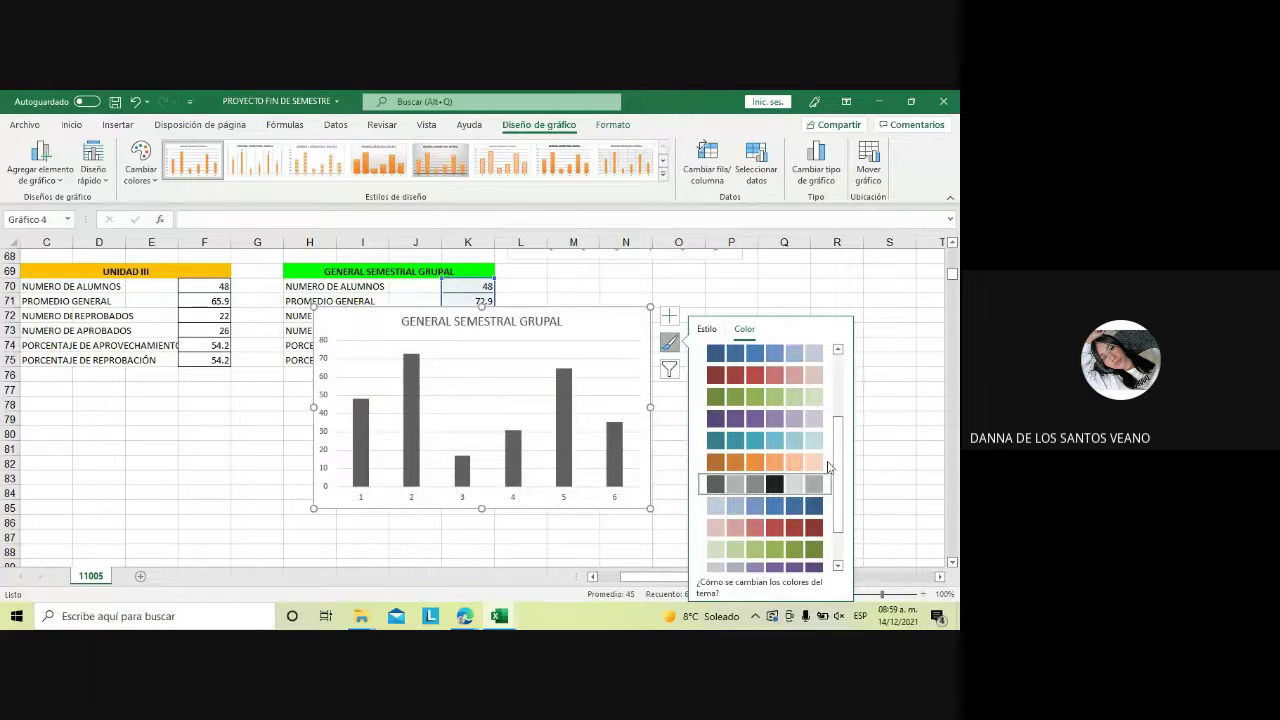
{"action": "scroll", "coordinate": [836, 452], "scroll_direction": "down", "scroll_amount": 3}
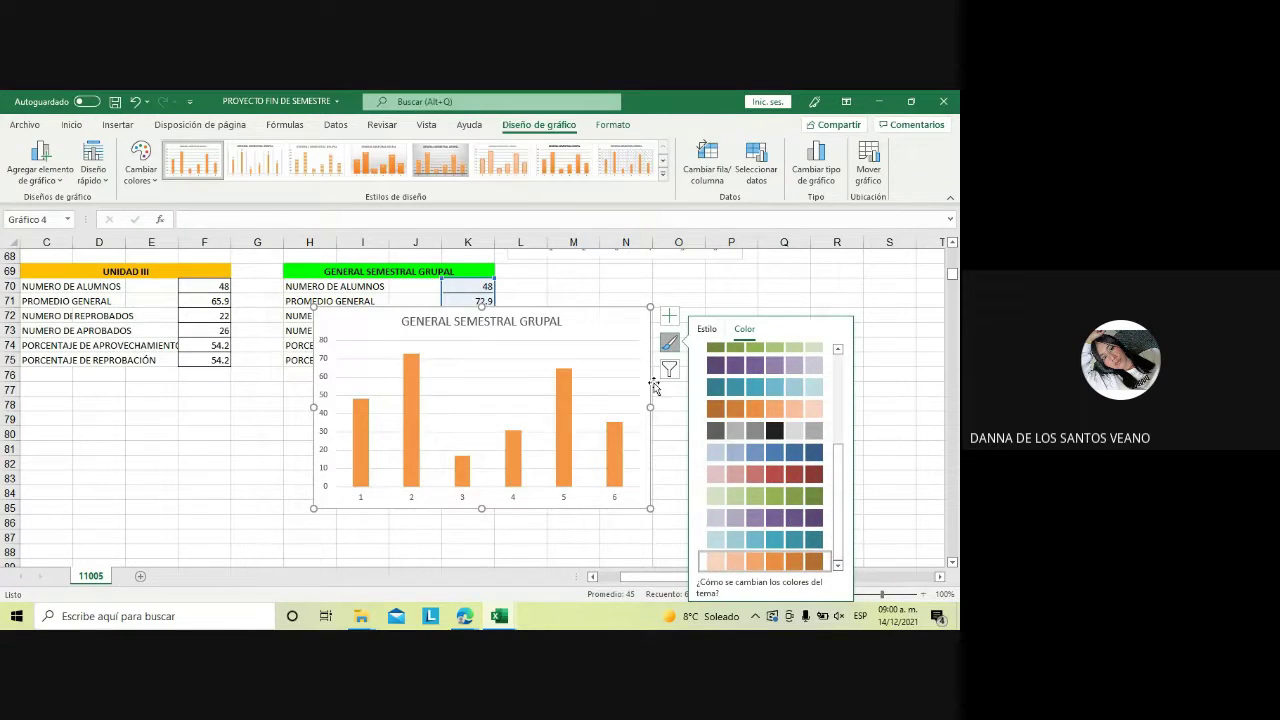
Shrink the chart and place it beside the General Semestral Grupal table
{"action": "left_click_drag", "start_coordinate": [650, 309], "coordinate": [575, 385]}
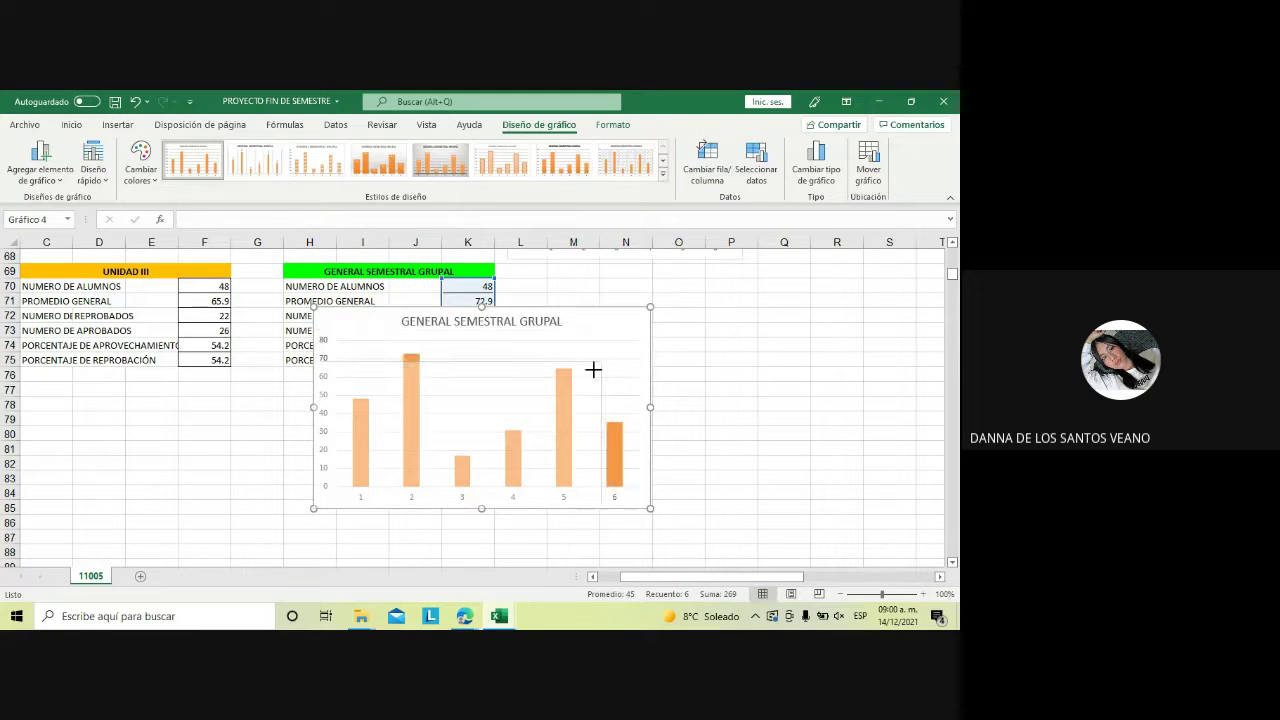
{"action": "left_click", "coordinate": [551, 424]}
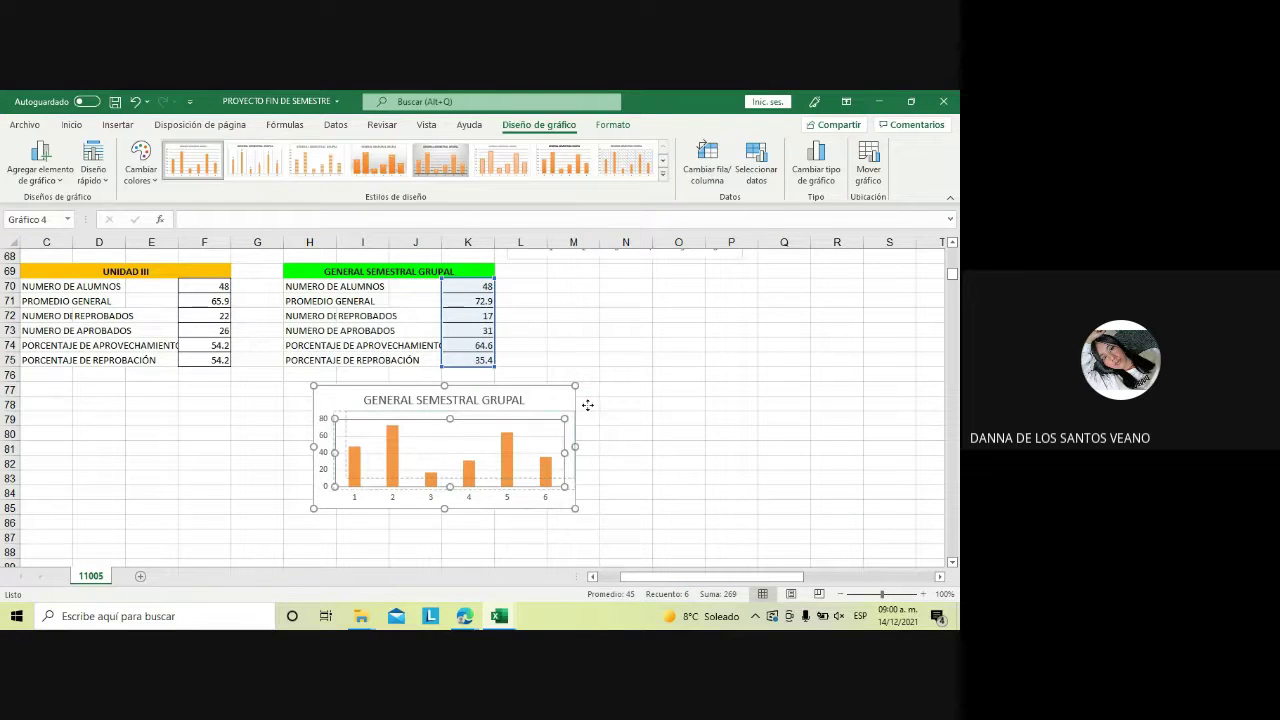
{"action": "left_click_drag", "start_coordinate": [568, 412], "coordinate": [737, 285]}
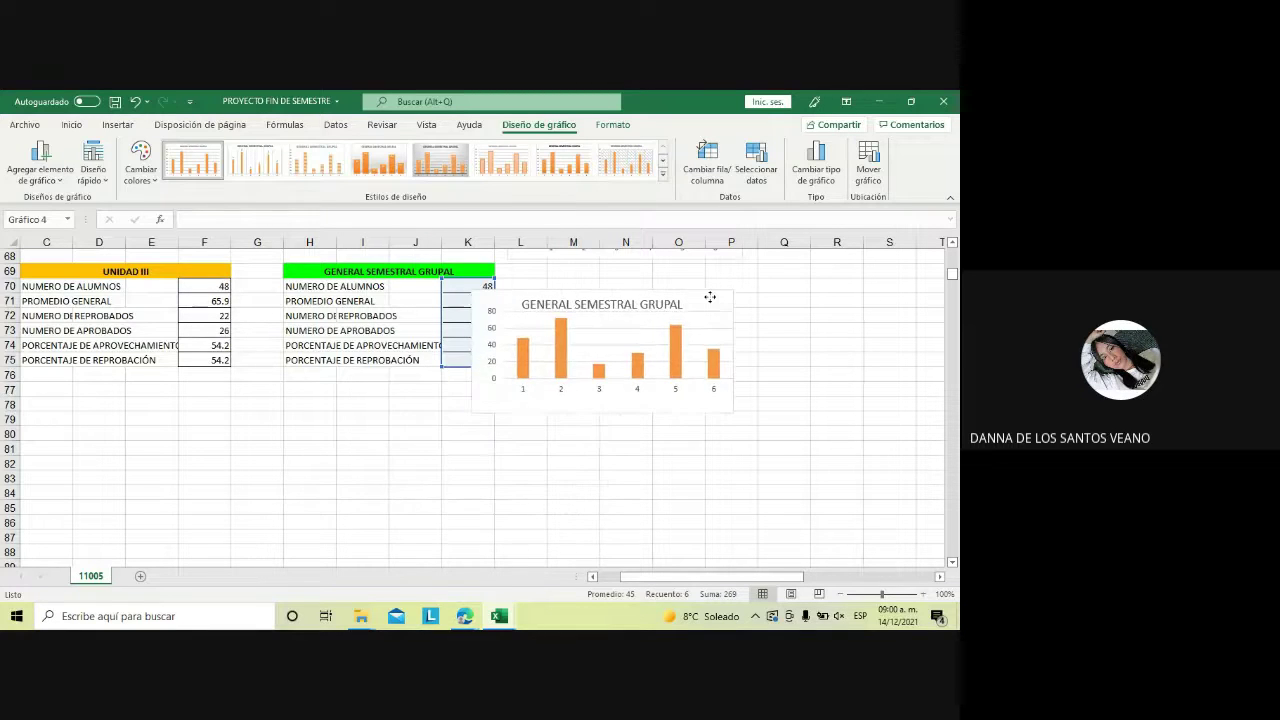
{"action": "left_click_drag", "start_coordinate": [737, 285], "coordinate": [740, 278]}
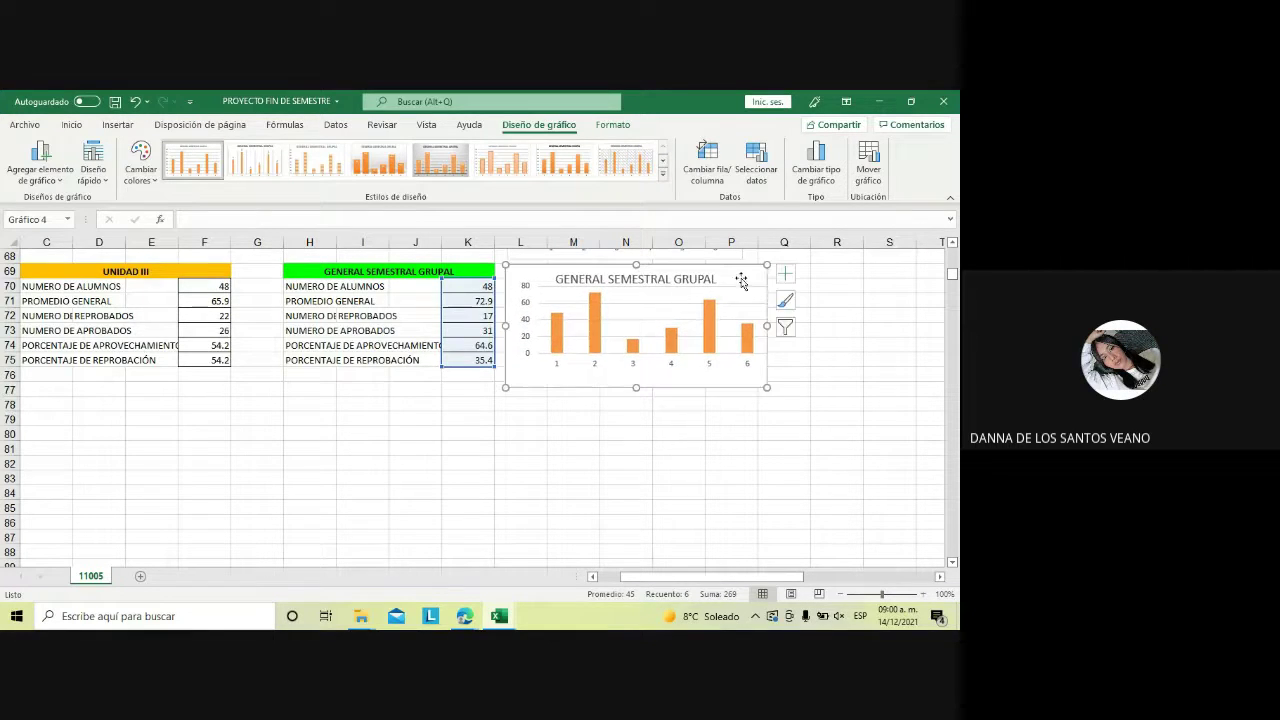
{"action": "left_click", "coordinate": [684, 485]}
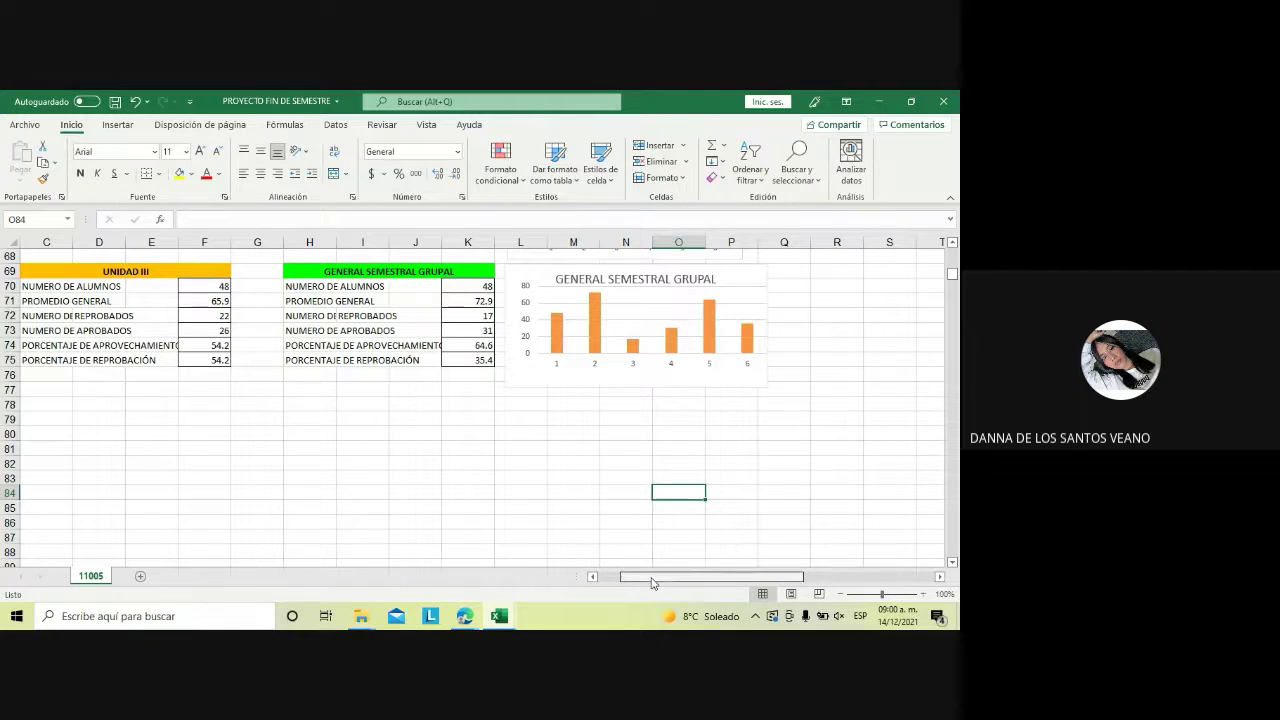
Scroll through the finished gradebook to review its tables and charts
{"action": "left_click_drag", "start_coordinate": [650, 578], "coordinate": [617, 580]}
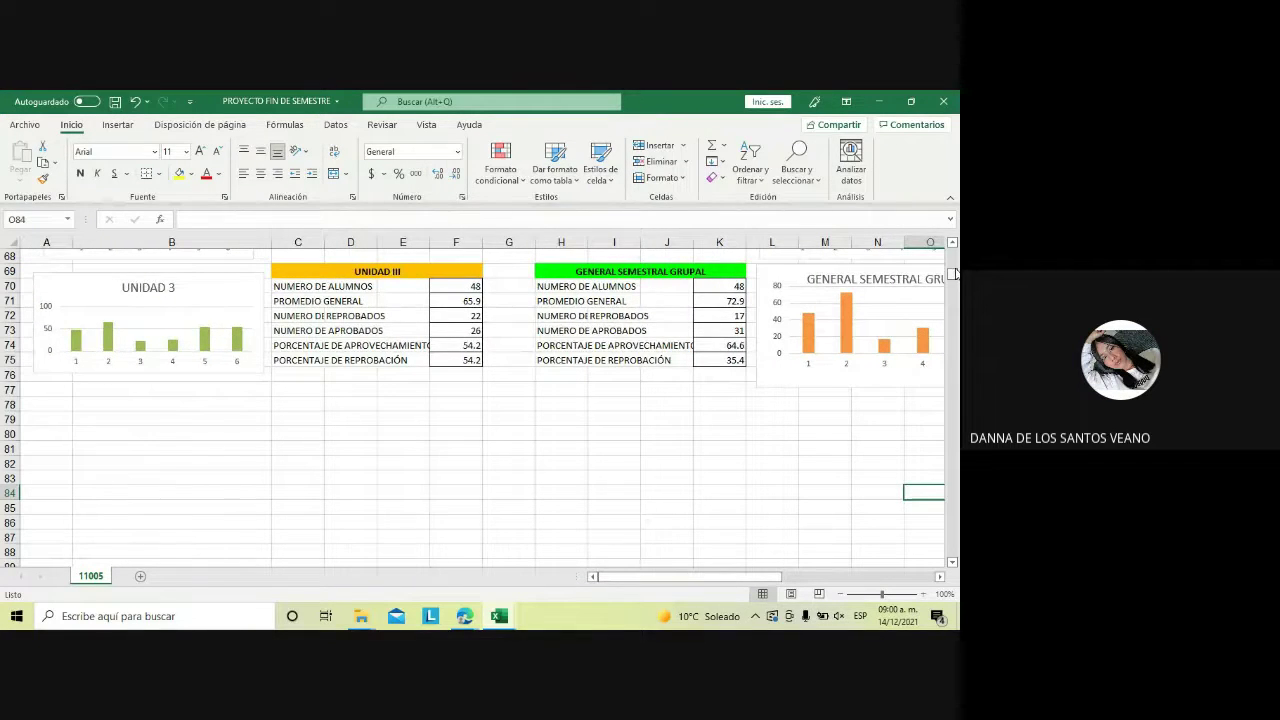
{"action": "scroll", "coordinate": [954, 272], "scroll_direction": "up", "scroll_amount": 4}
{"action": "scroll", "coordinate": [954, 266], "scroll_direction": "up", "scroll_amount": 8}
{"action": "scroll", "coordinate": [953, 260], "scroll_direction": "up", "scroll_amount": 3}
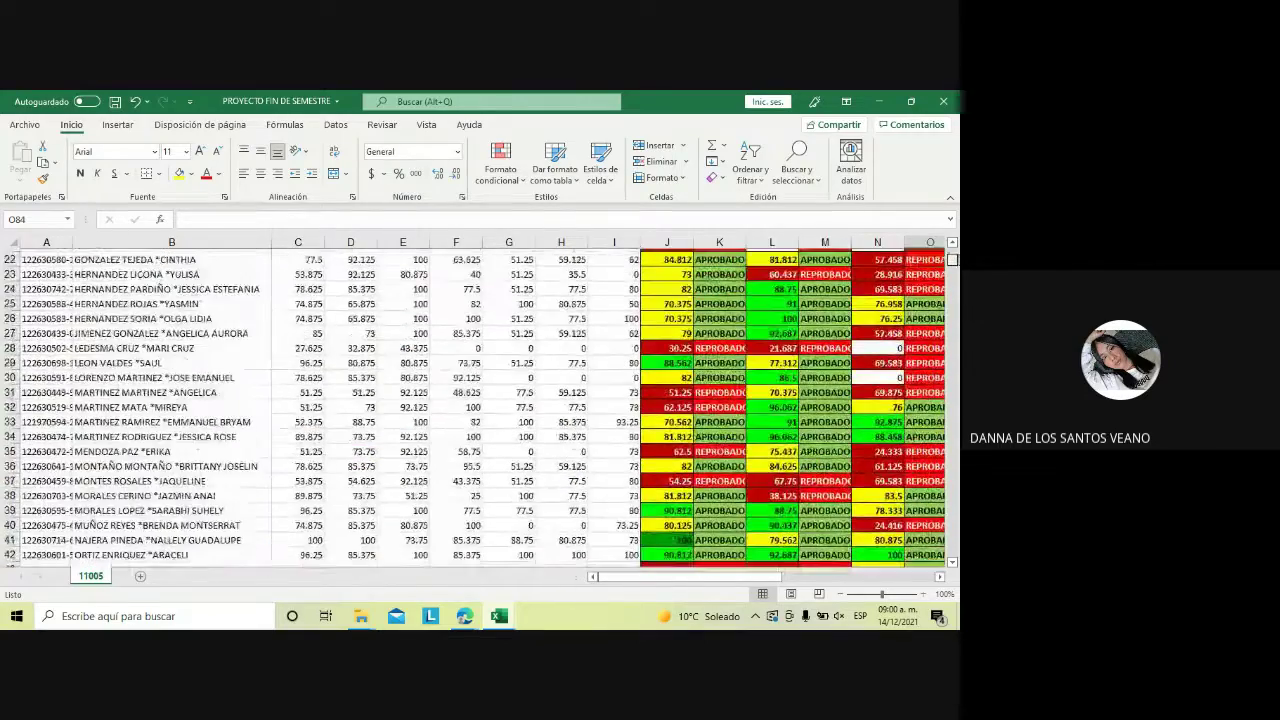
{"action": "scroll", "coordinate": [954, 260], "scroll_direction": "up", "scroll_amount": 5}
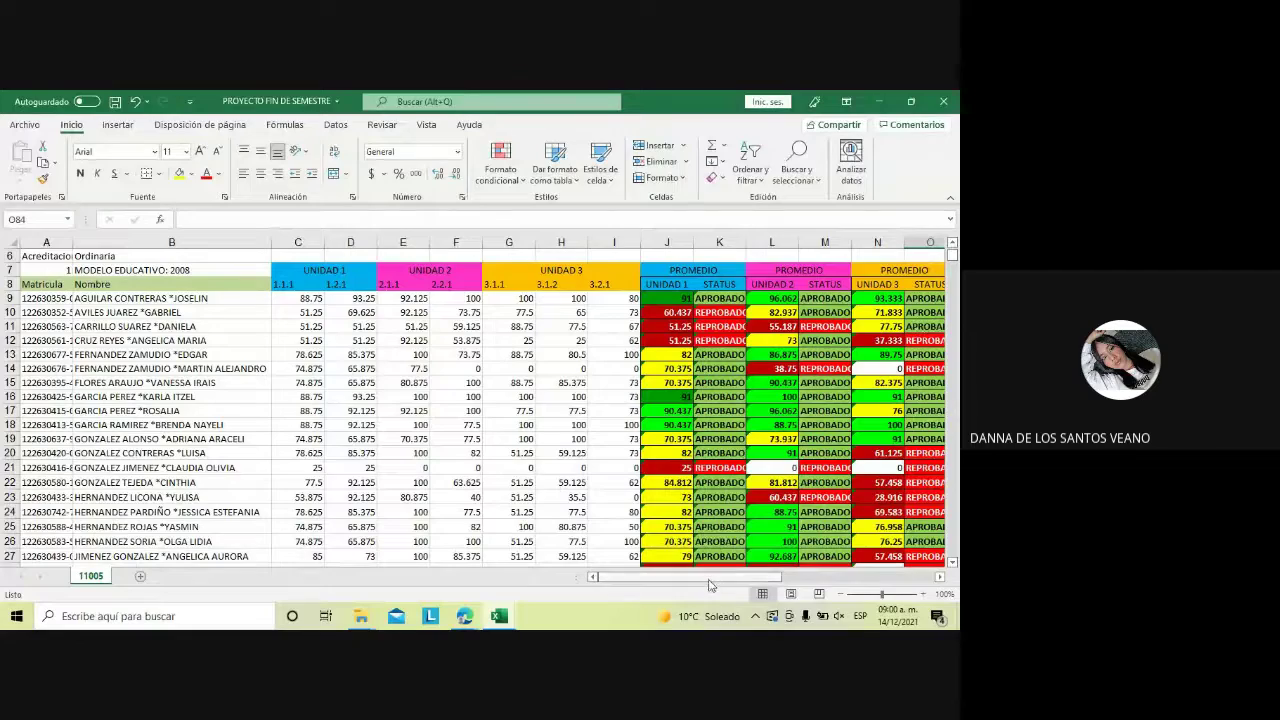
{"action": "left_click_drag", "start_coordinate": [709, 579], "coordinate": [729, 587]}
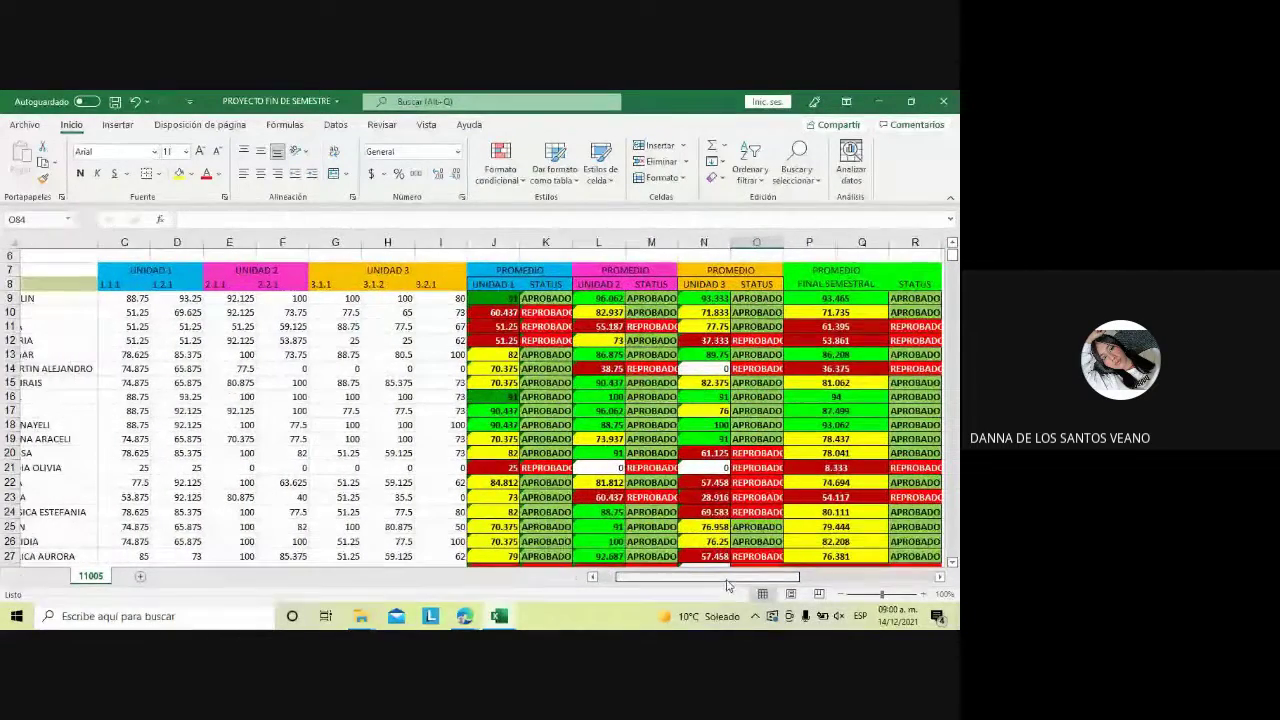
{"action": "scroll", "coordinate": [729, 587], "scroll_direction": "right", "scroll_amount": 1}
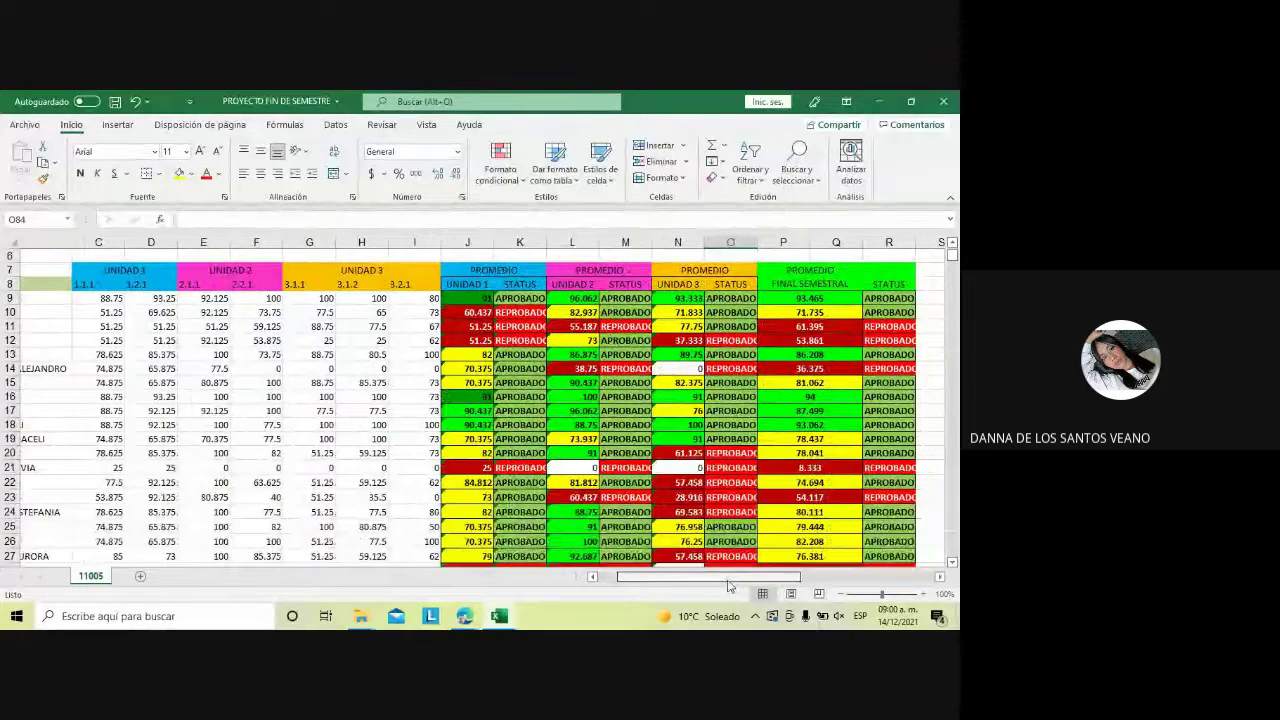
{"action": "scroll", "coordinate": [777, 536], "scroll_direction": "right", "scroll_amount": 1}
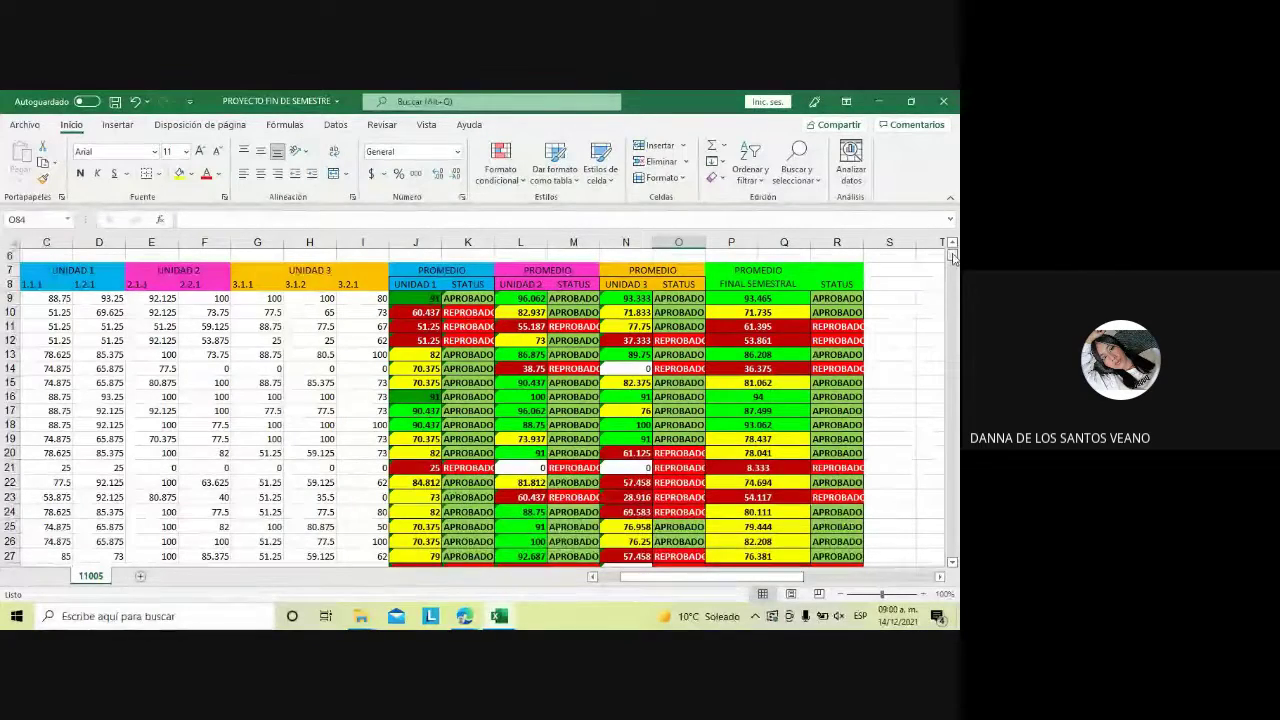
{"action": "scroll", "coordinate": [952, 257], "scroll_direction": "up", "scroll_amount": 1}
{"action": "scroll", "coordinate": [952, 257], "scroll_direction": "down", "scroll_amount": 7}
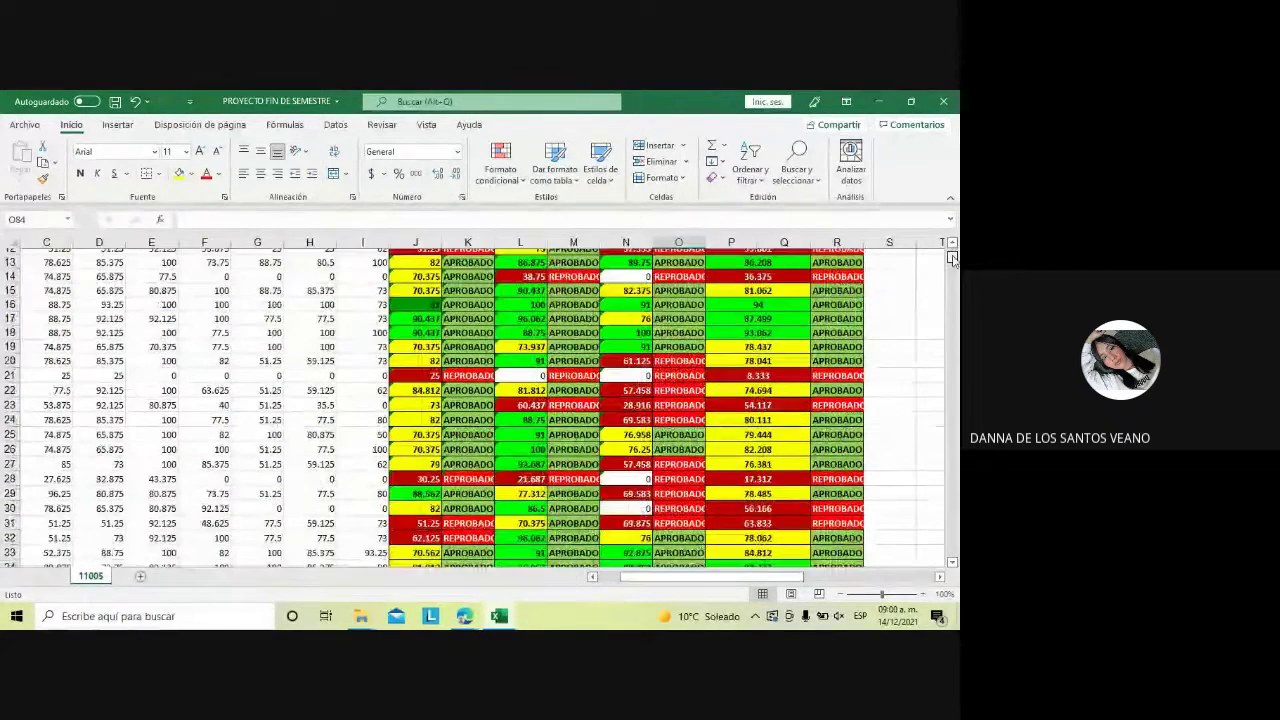
{"action": "scroll", "coordinate": [952, 262], "scroll_direction": "down", "scroll_amount": 2}
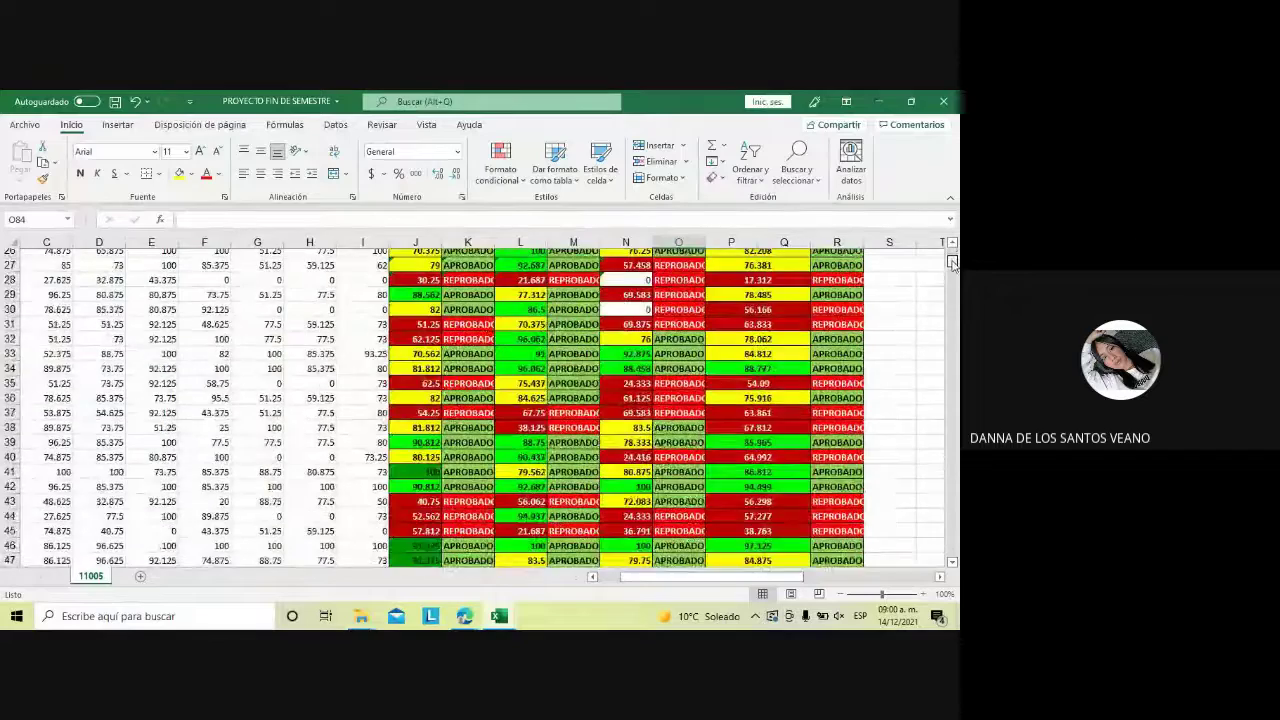
{"action": "scroll", "coordinate": [952, 264], "scroll_direction": "down", "scroll_amount": 3}
{"action": "scroll", "coordinate": [952, 268], "scroll_direction": "down", "scroll_amount": 3}
{"action": "scroll", "coordinate": [952, 270], "scroll_direction": "down", "scroll_amount": 2}
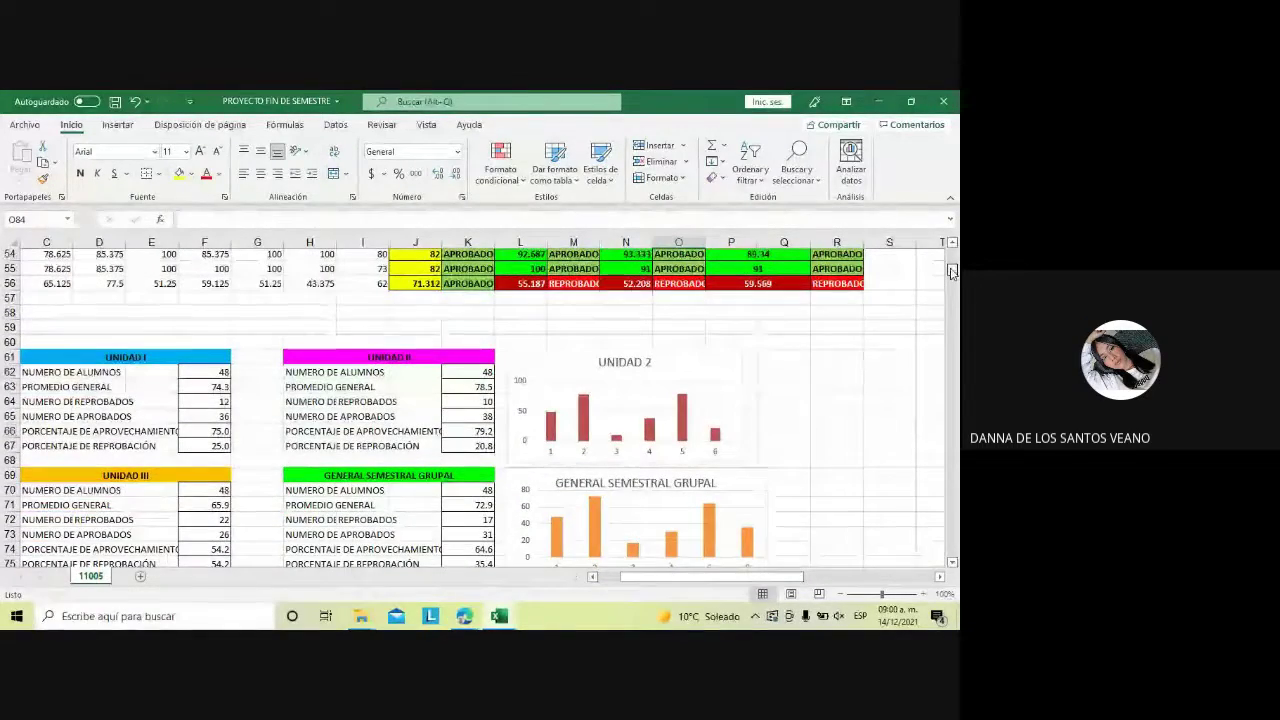
{"action": "scroll", "coordinate": [952, 270], "scroll_direction": "down", "scroll_amount": 1}
{"action": "scroll", "coordinate": [952, 270], "scroll_direction": "down", "scroll_amount": 3}
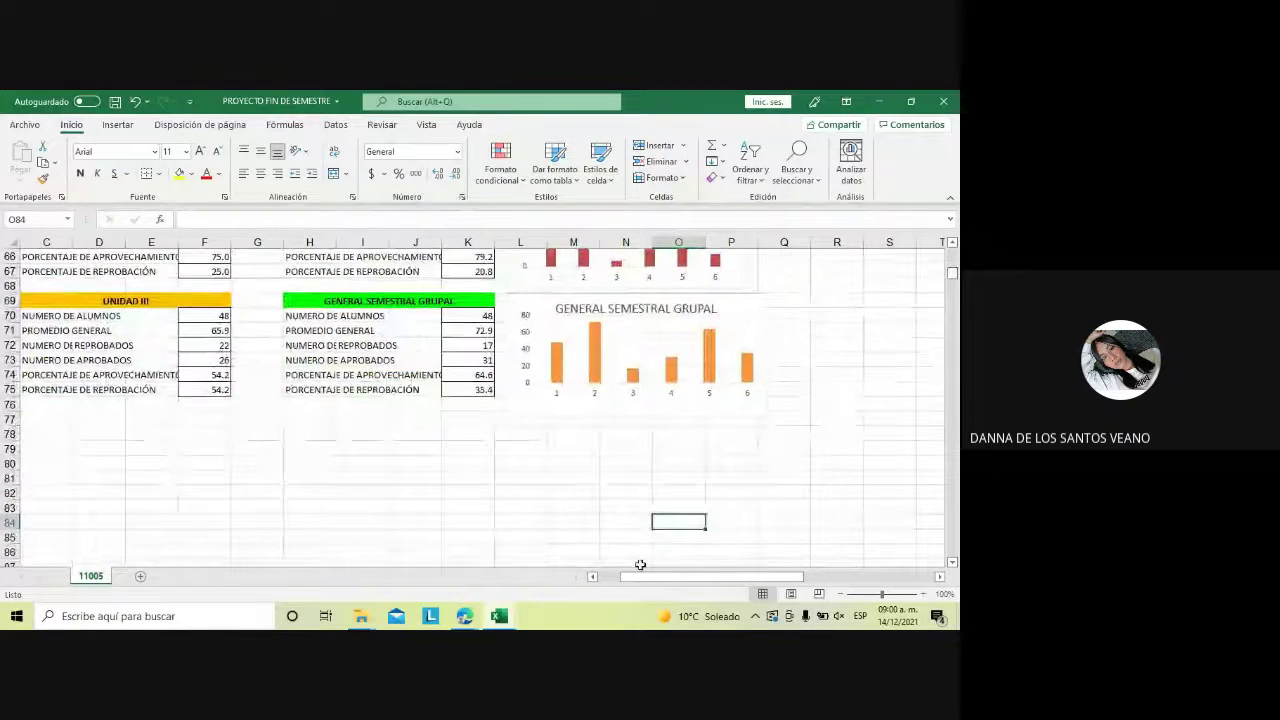
Stop the screen presentation from the Google Meet window
{"action": "left_click_drag", "start_coordinate": [640, 576], "coordinate": [618, 589]}
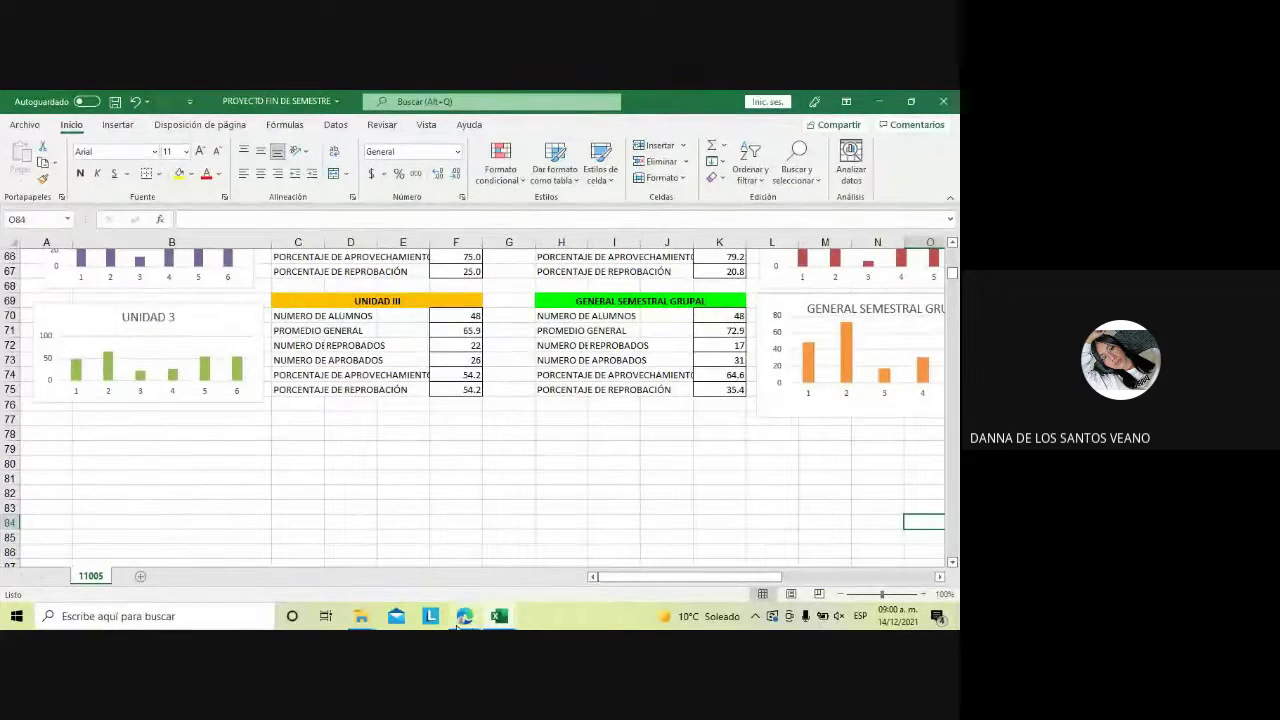
{"action": "mouse_move", "coordinate": [464, 616]}
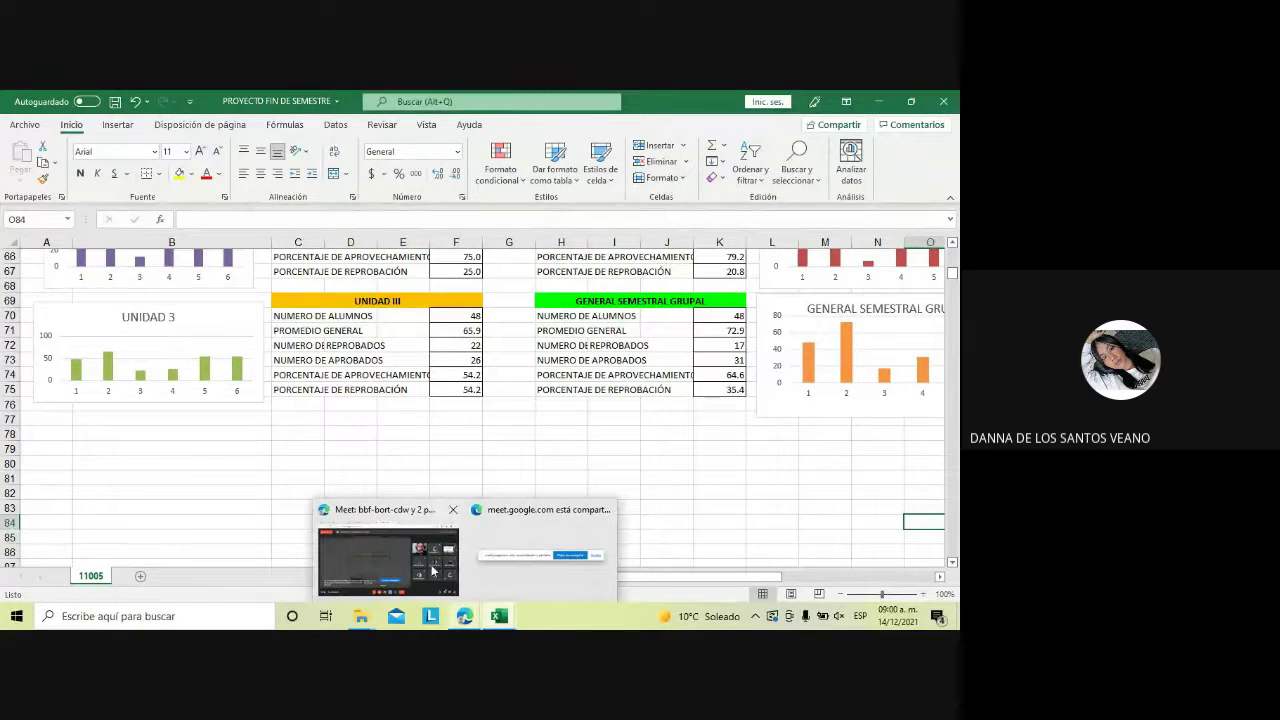
{"action": "left_click", "coordinate": [433, 570]}
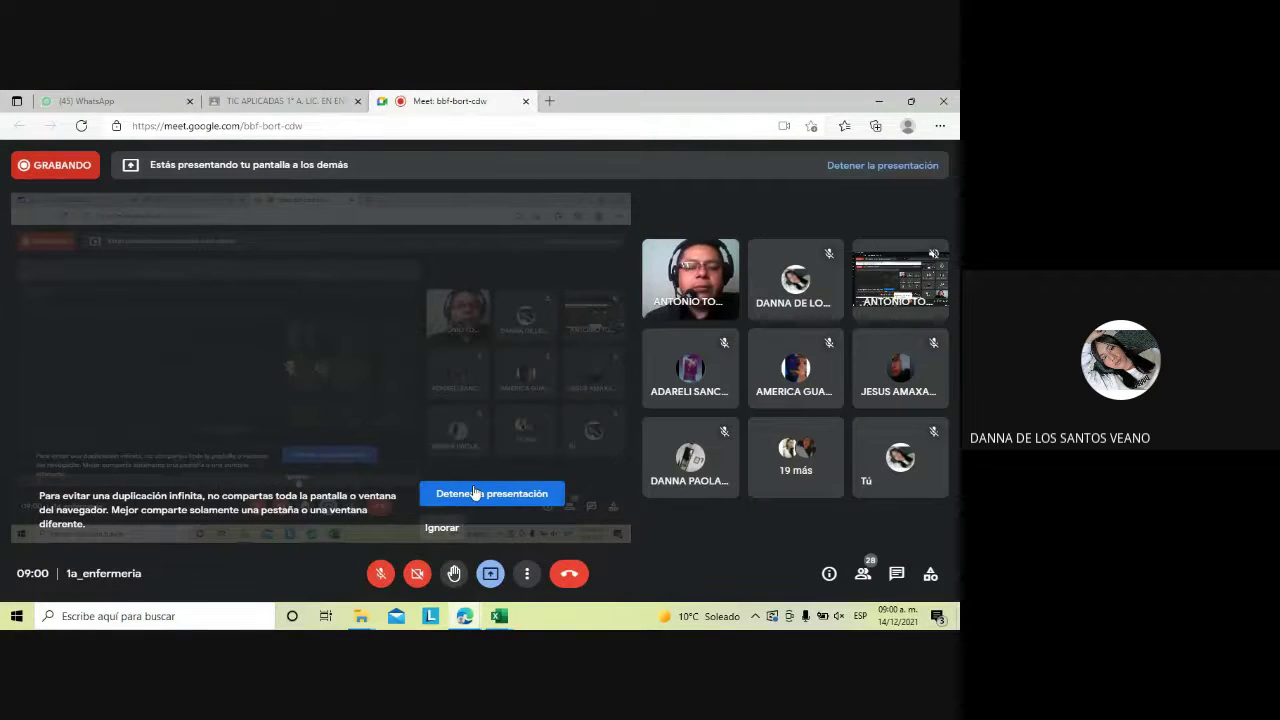
{"action": "left_click", "coordinate": [474, 492]}
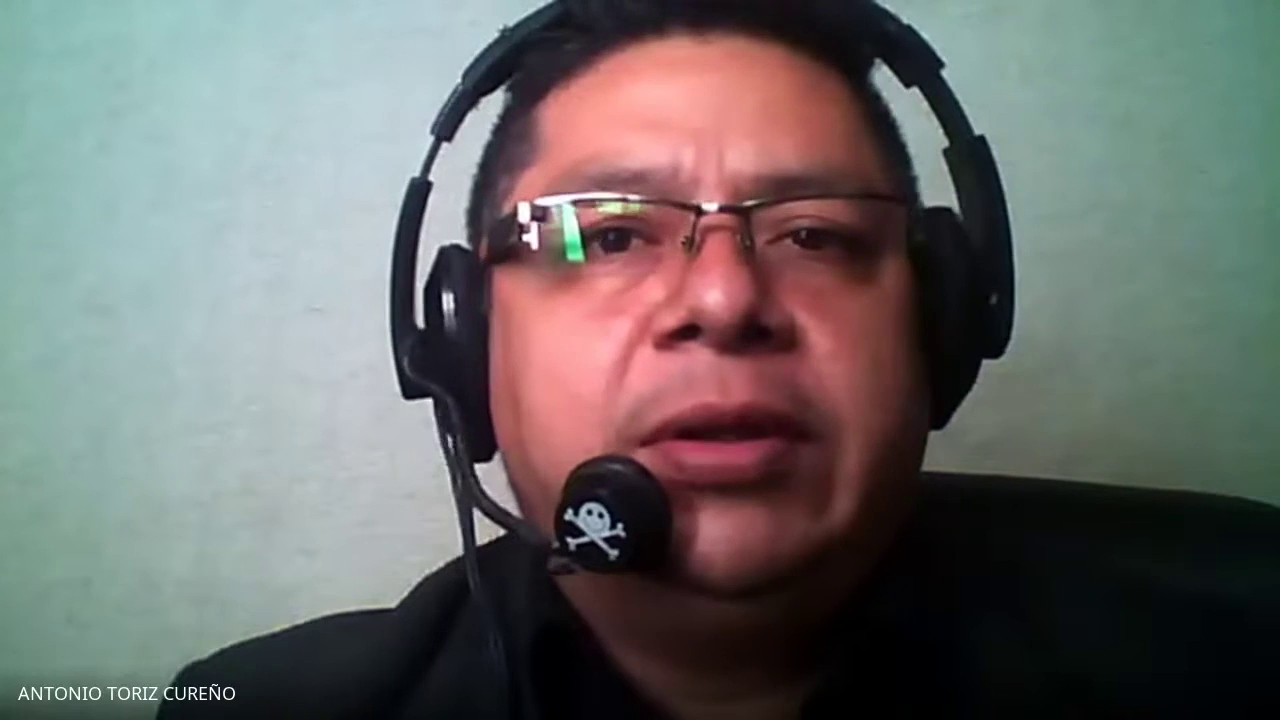